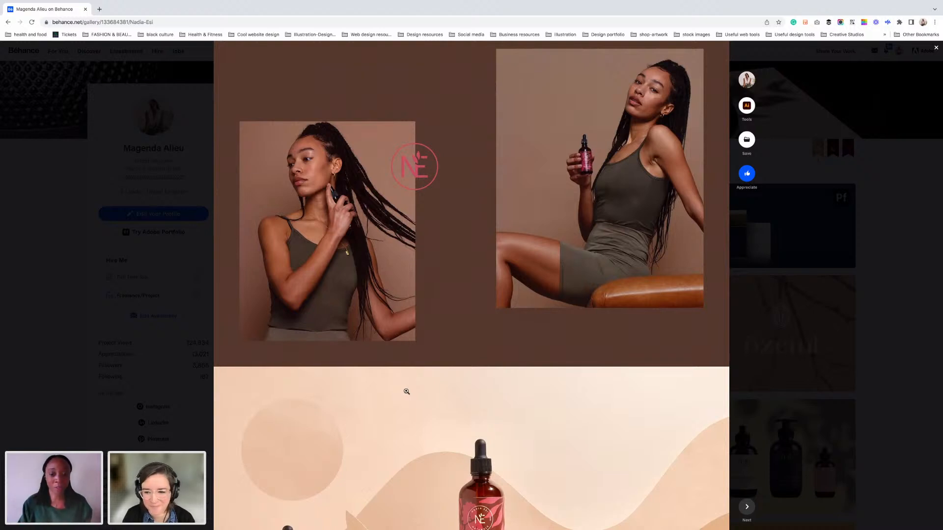
Step: Review the Nadia Esi hair-care project on Behance, from the model photos and product shots to the ad layouts and social stories
{"action": "scroll", "coordinate": [417, 442], "scroll_direction": "down", "scroll_amount": 4}
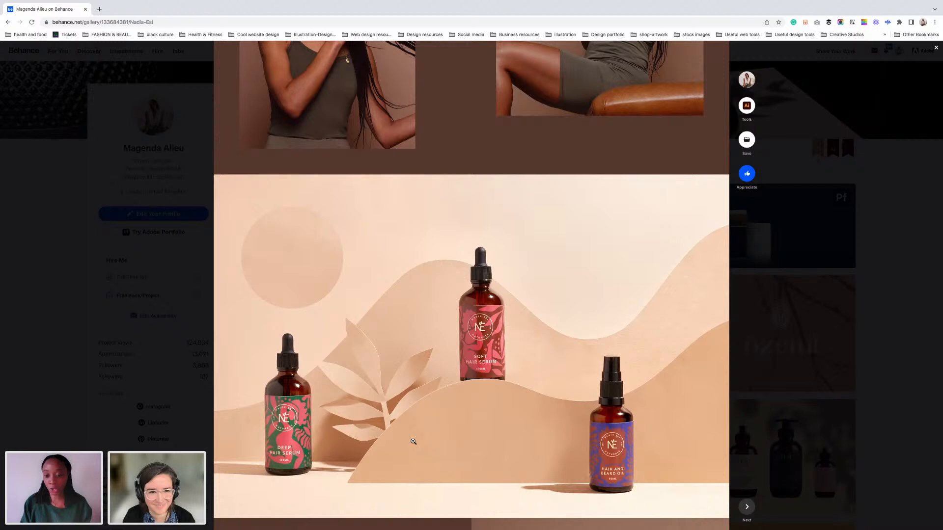
{"action": "mouse_move", "coordinate": [407, 457]}
{"action": "scroll", "coordinate": [408, 457], "scroll_direction": "down", "scroll_amount": 3}
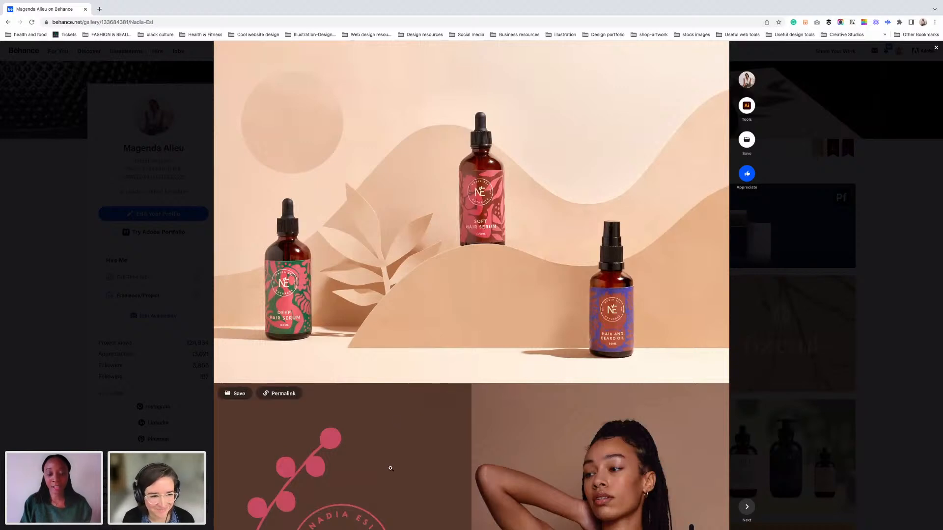
{"action": "scroll", "coordinate": [389, 468], "scroll_direction": "down", "scroll_amount": 1}
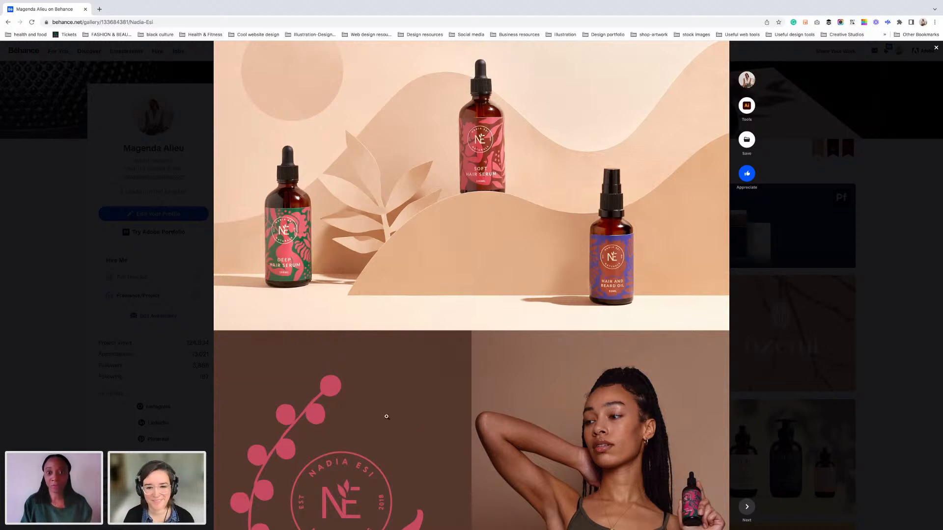
{"action": "scroll", "coordinate": [342, 409], "scroll_direction": "down", "scroll_amount": 6}
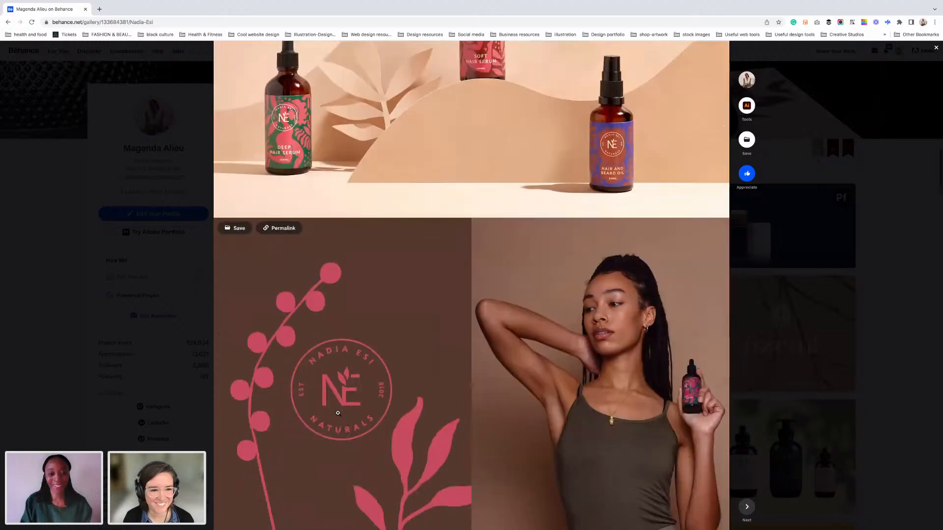
{"action": "scroll", "coordinate": [342, 409], "scroll_direction": "down", "scroll_amount": 5}
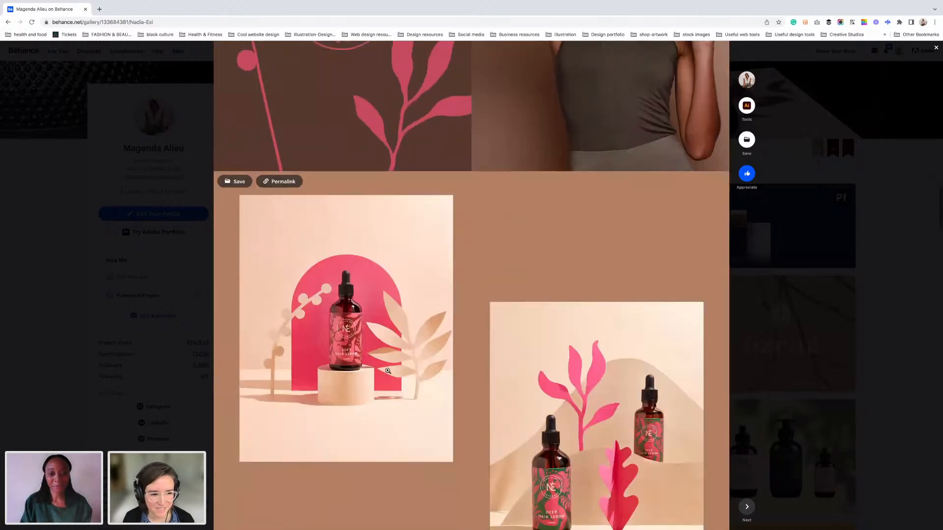
{"action": "scroll", "coordinate": [324, 470], "scroll_direction": "down", "scroll_amount": 6}
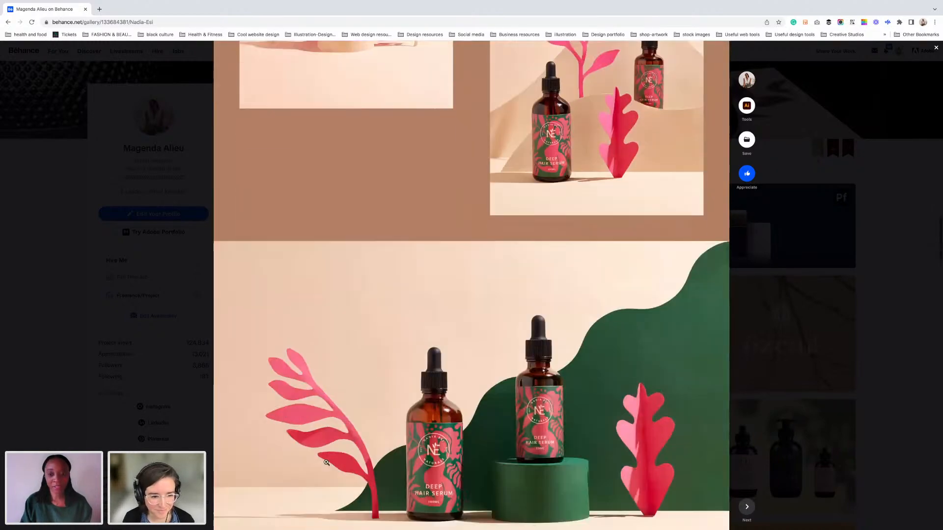
{"action": "scroll", "coordinate": [326, 462], "scroll_direction": "down", "scroll_amount": 4}
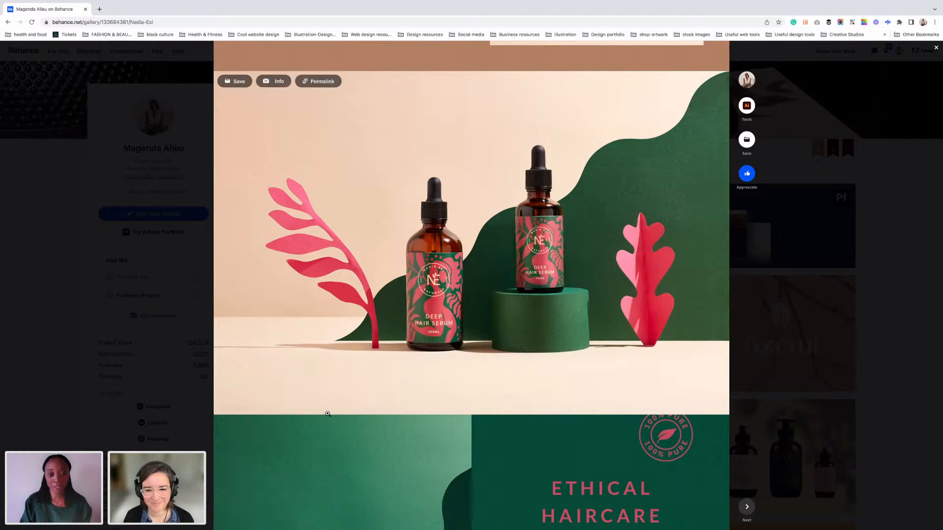
{"action": "scroll", "coordinate": [327, 414], "scroll_direction": "down", "scroll_amount": 5}
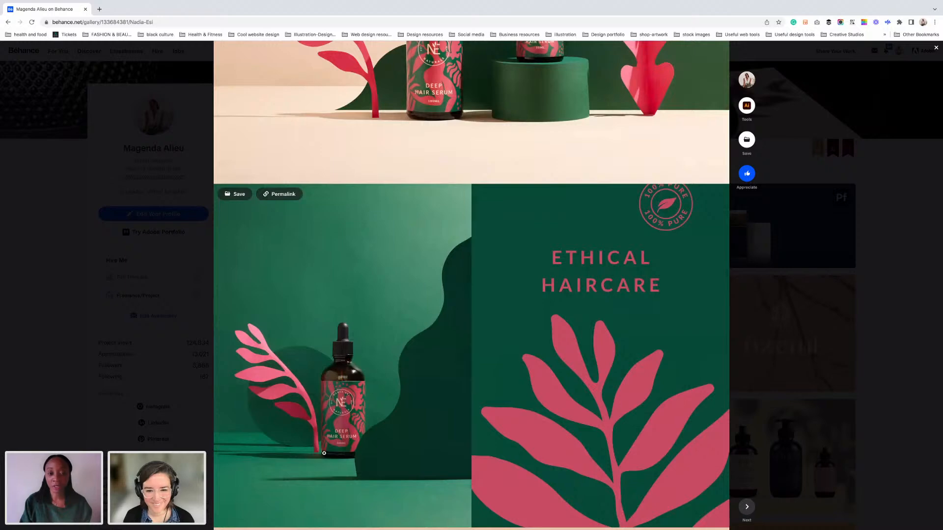
{"action": "scroll", "coordinate": [324, 452], "scroll_direction": "down", "scroll_amount": 3}
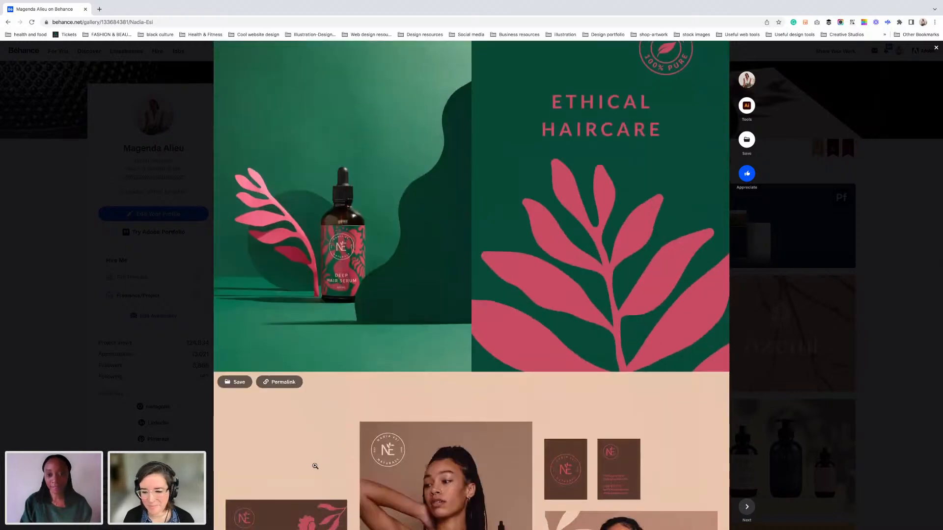
{"action": "scroll", "coordinate": [315, 466], "scroll_direction": "down", "scroll_amount": 5}
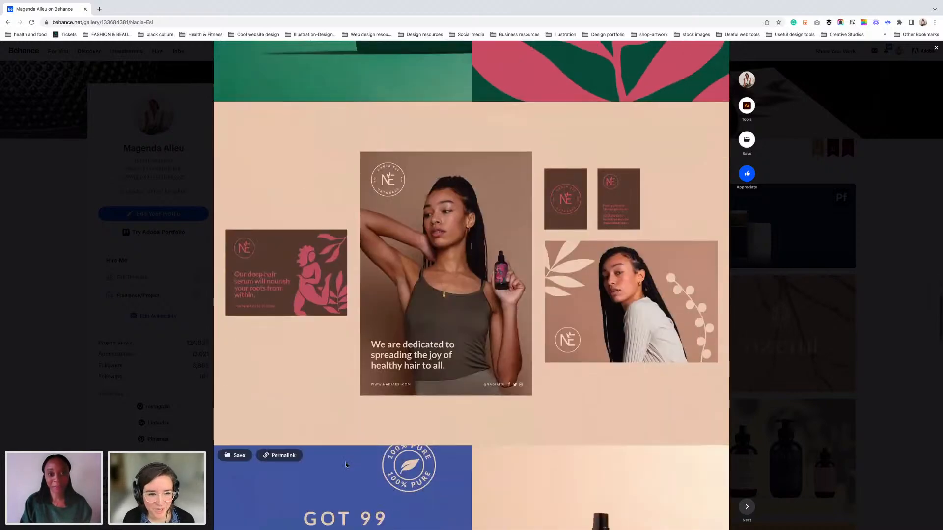
{"action": "scroll", "coordinate": [345, 464], "scroll_direction": "down", "scroll_amount": 4}
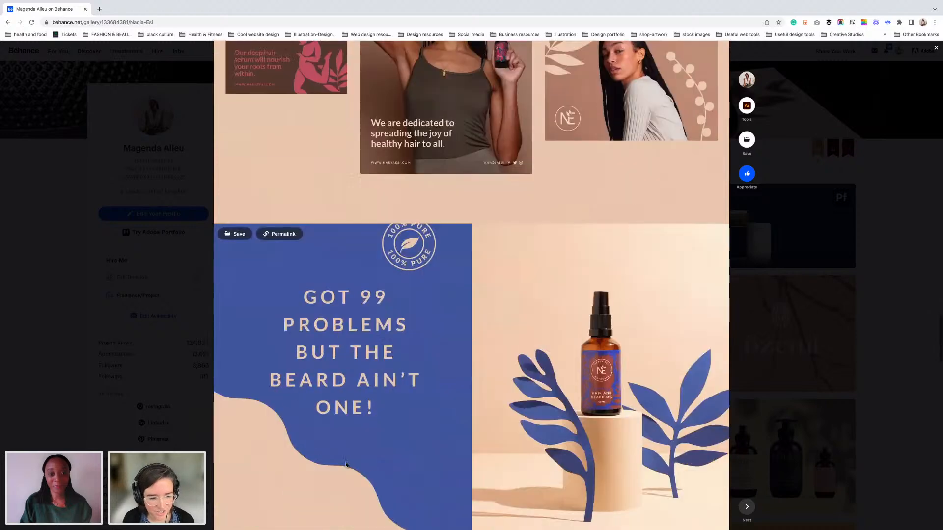
{"action": "scroll", "coordinate": [346, 463], "scroll_direction": "down", "scroll_amount": 3}
{"action": "scroll", "coordinate": [345, 484], "scroll_direction": "down", "scroll_amount": 3}
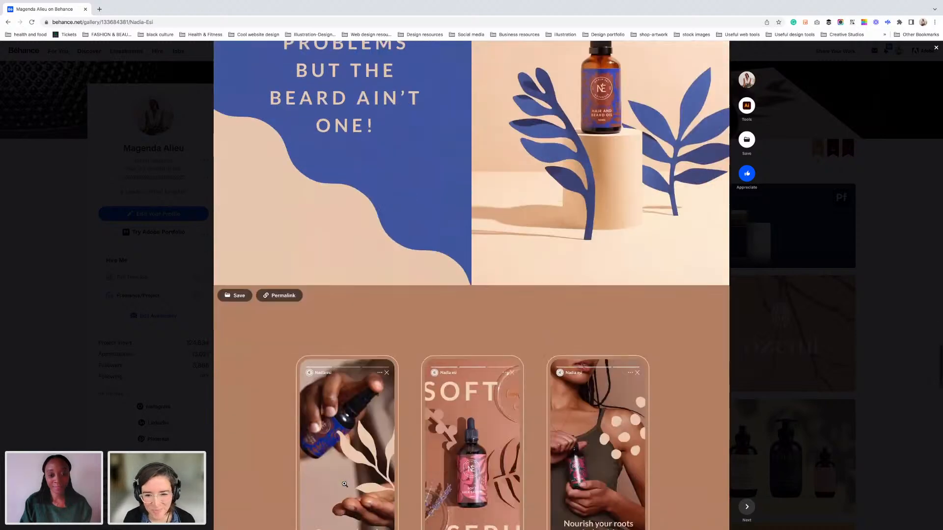
{"action": "scroll", "coordinate": [344, 484], "scroll_direction": "down", "scroll_amount": 10}
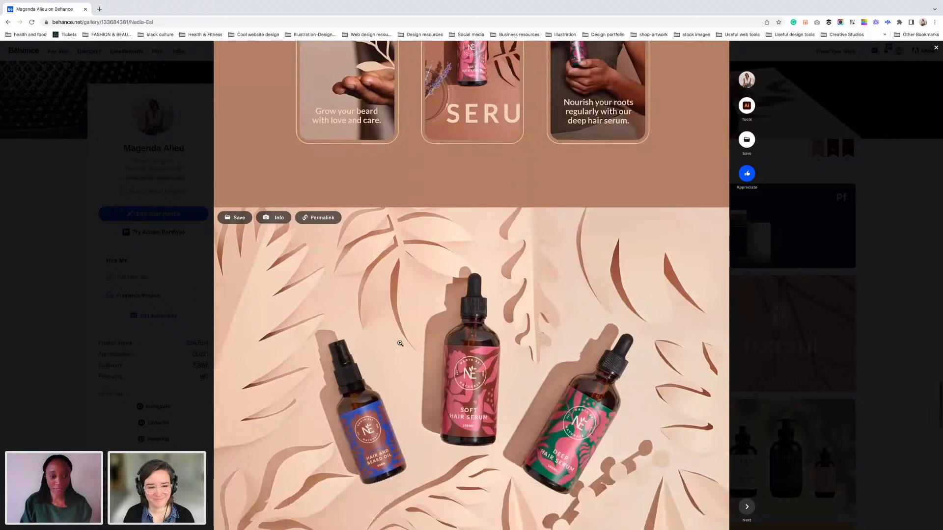
Step: Switch to Illustrator and examine the full mood board in the NADIA-ESI-PROJECT document
{"action": "key", "text": "super+Tab"}
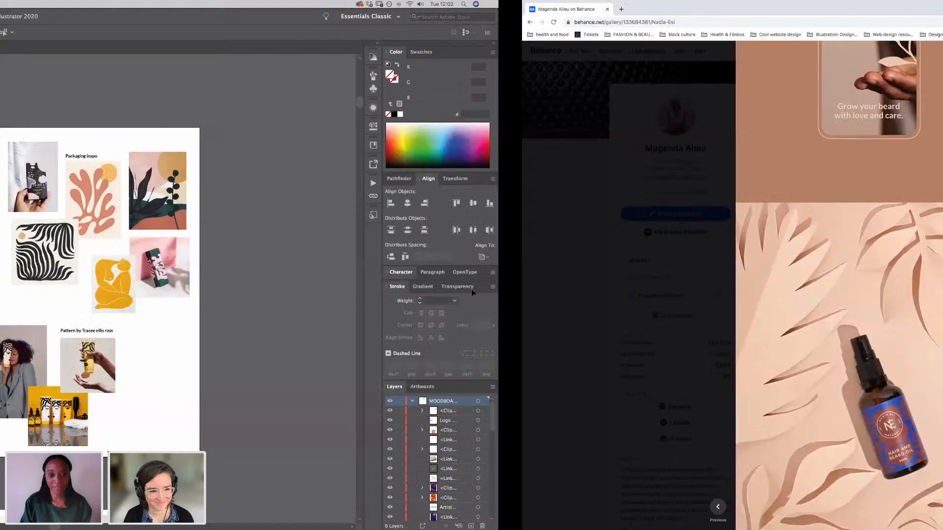
{"action": "key", "text": "super+equal"}
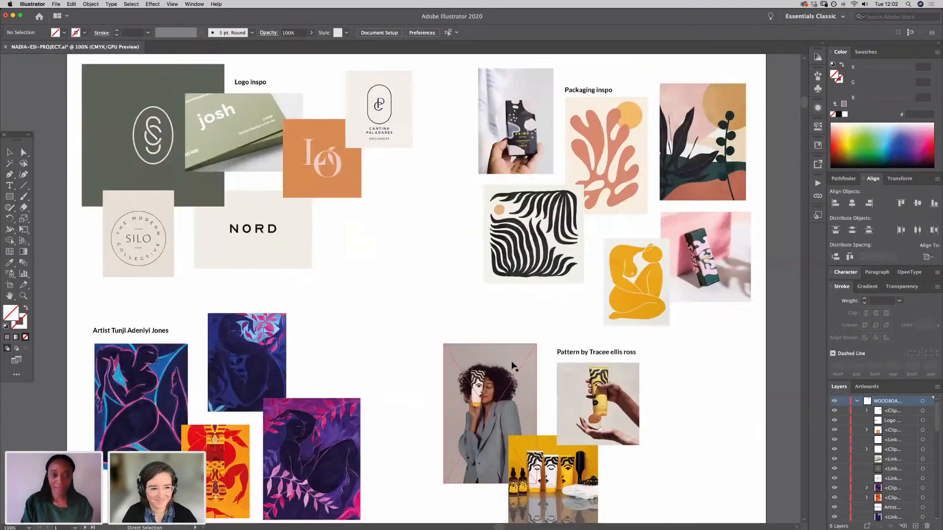
{"action": "mouse_move", "coordinate": [397, 312]}
{"action": "left_mouse_down"}
{"action": "mouse_move", "coordinate": [369, 332]}
{"action": "mouse_move", "coordinate": [399, 296]}
{"action": "left_mouse_up"}
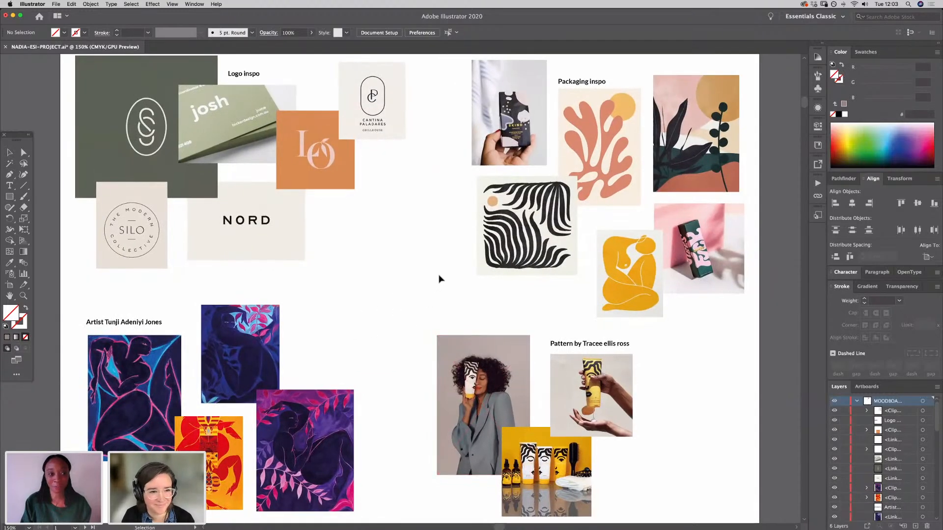
{"action": "key", "text": "space"}
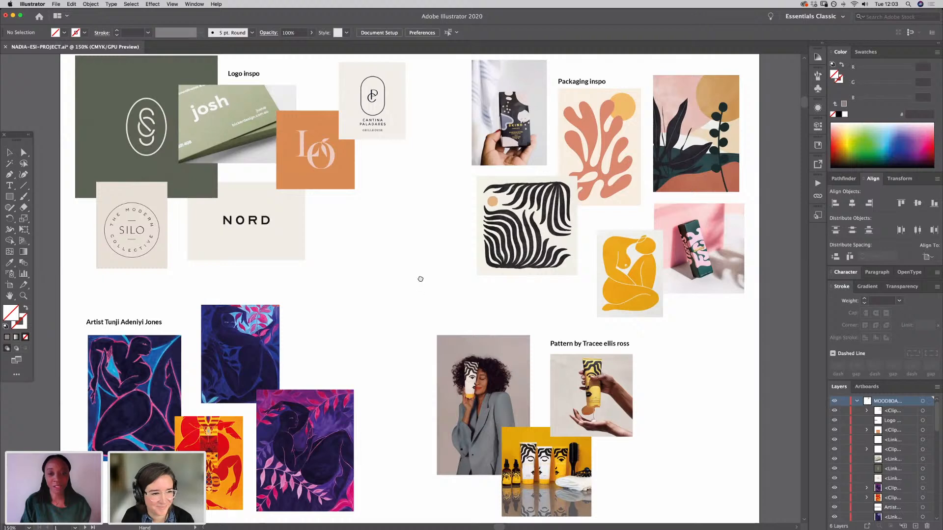
{"action": "mouse_move", "coordinate": [420, 279]}
{"action": "left_mouse_down"}
{"action": "mouse_move", "coordinate": [408, 308]}
{"action": "mouse_move", "coordinate": [413, 293]}
{"action": "left_mouse_up"}
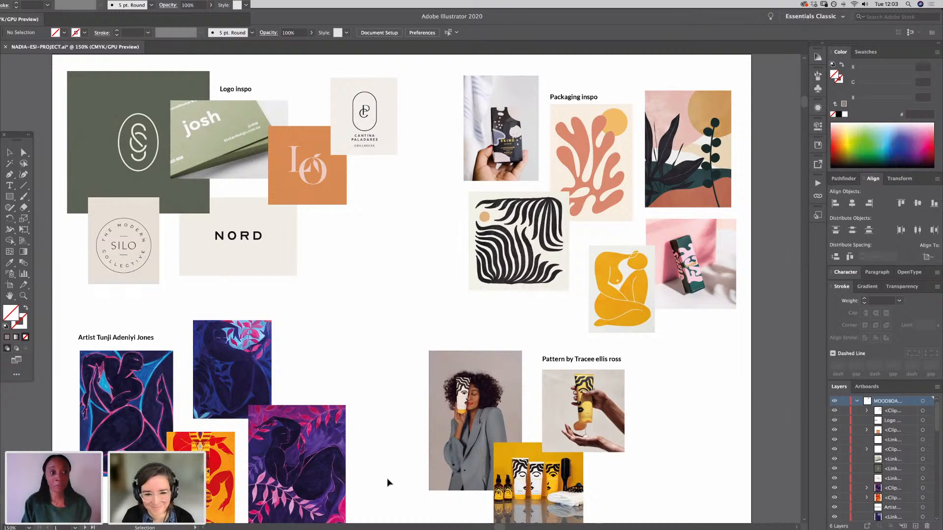
Step: Examine the "Pattern by Tracee ellis ross" packaging images on the mood board at 300% magnification
{"action": "scroll", "coordinate": [256, 372], "scroll_direction": "down", "scroll_amount": 3}
{"action": "scroll", "coordinate": [255, 372], "scroll_direction": "right", "scroll_amount": 2}
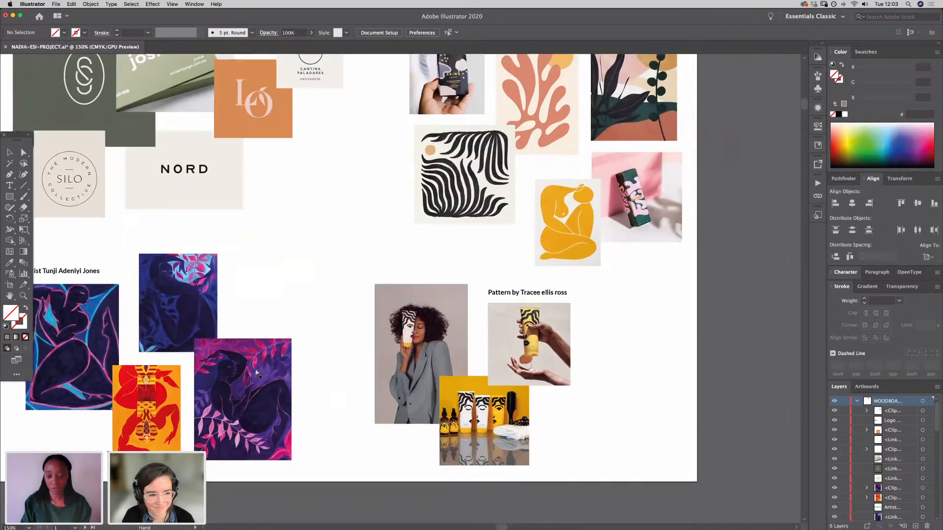
{"action": "key", "text": "super+equal"}
{"action": "key", "text": "super+equal"}
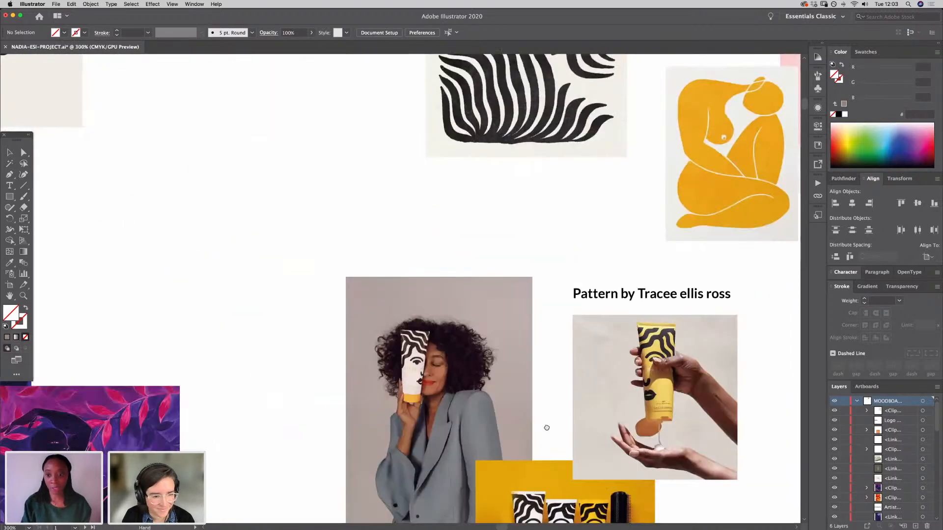
{"action": "scroll", "coordinate": [594, 441], "scroll_direction": "down", "scroll_amount": 4}
{"action": "scroll", "coordinate": [593, 442], "scroll_direction": "right", "scroll_amount": 3}
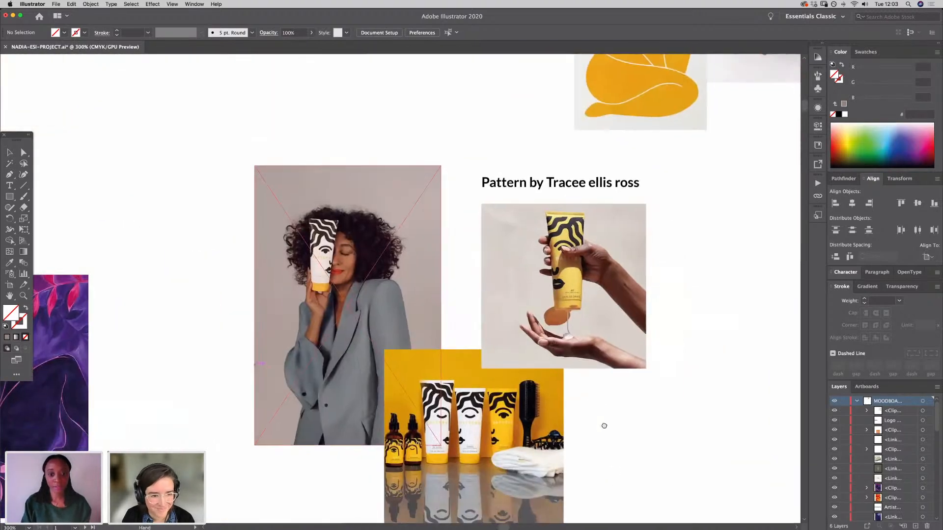
{"action": "scroll", "coordinate": [621, 446], "scroll_direction": "down", "scroll_amount": 2}
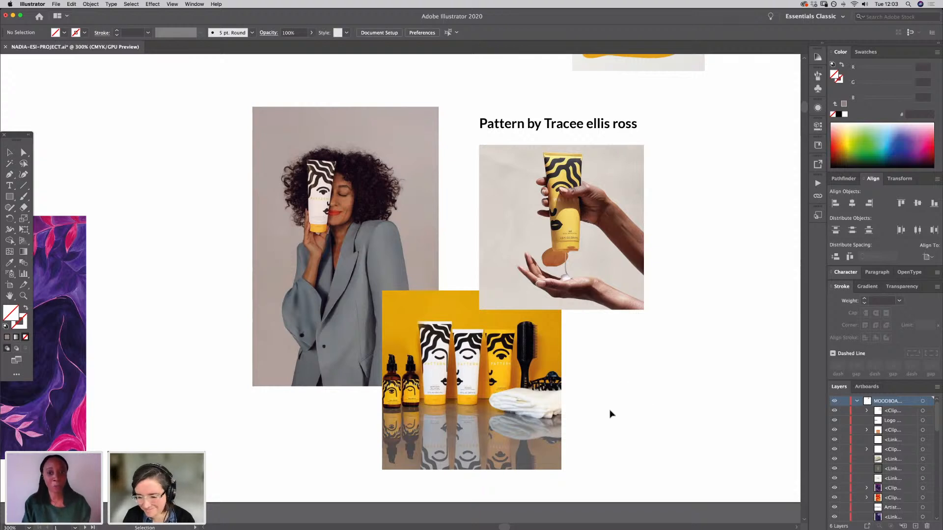
Step: Examine the four paintings in the mood board's "Artist Tunji Adeniyi Jones" group
{"action": "key", "text": "space"}
{"action": "left_click_drag", "start_coordinate": [205, 401], "coordinate": [558, 389]}
{"action": "left_click_drag", "start_coordinate": [485, 410], "coordinate": [473, 358]}
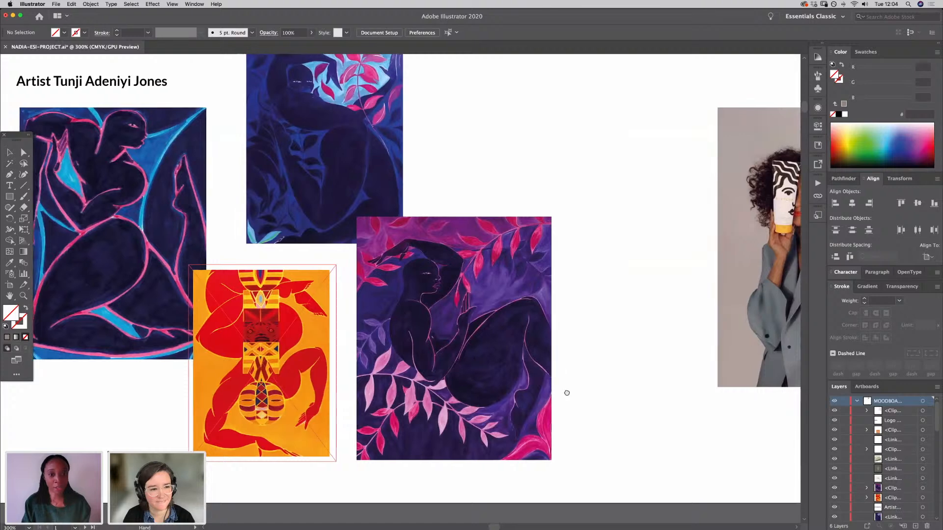
{"action": "left_click_drag", "start_coordinate": [566, 393], "coordinate": [648, 422]}
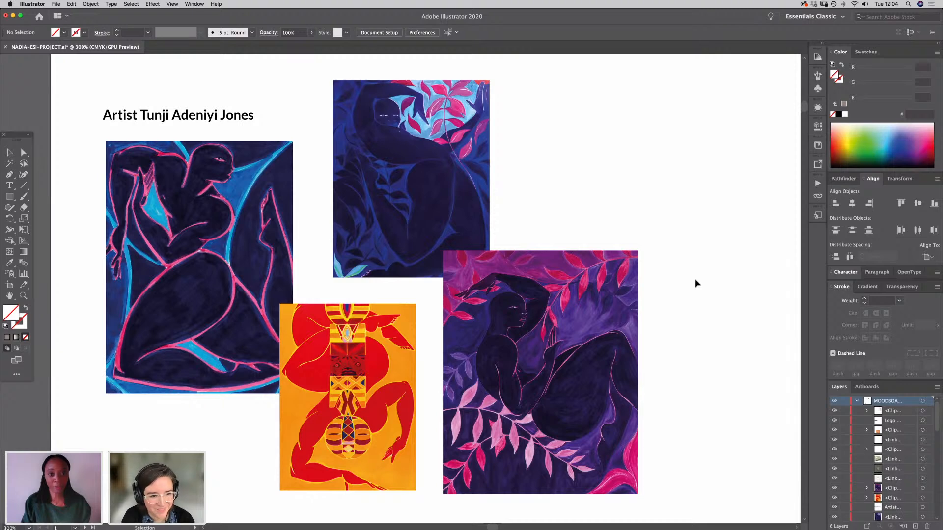
Step: Return to the "Pattern by Tracee ellis ross" images on the mood board and compare them with the neighbouring artwork
{"action": "key", "text": "space"}
{"action": "left_click_drag", "start_coordinate": [698, 235], "coordinate": [549, 396]}
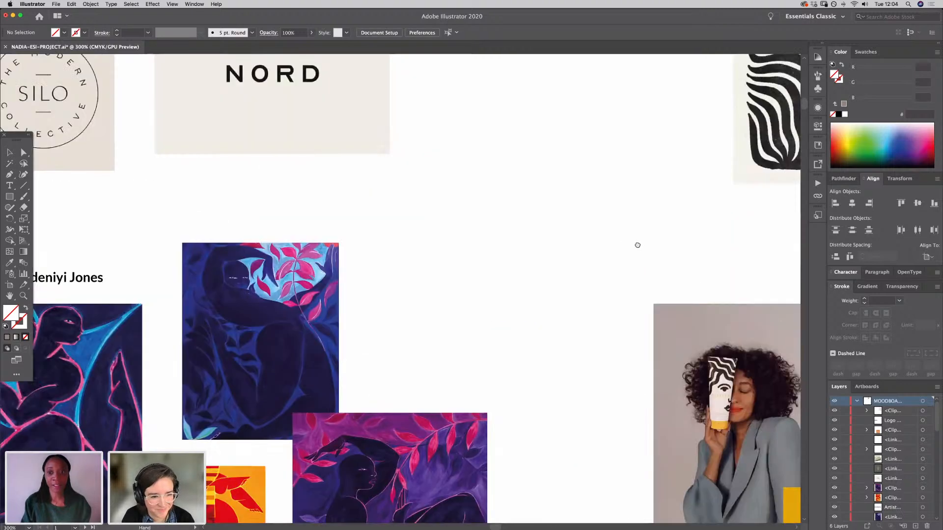
{"action": "left_click_drag", "start_coordinate": [637, 244], "coordinate": [332, 443]}
{"action": "left_click_drag", "start_coordinate": [522, 317], "coordinate": [299, 458]}
{"action": "left_click_drag", "start_coordinate": [470, 354], "coordinate": [663, 205]}
{"action": "left_click_drag", "start_coordinate": [493, 310], "coordinate": [678, 241]}
{"action": "left_click_drag", "start_coordinate": [477, 378], "coordinate": [161, 286]}
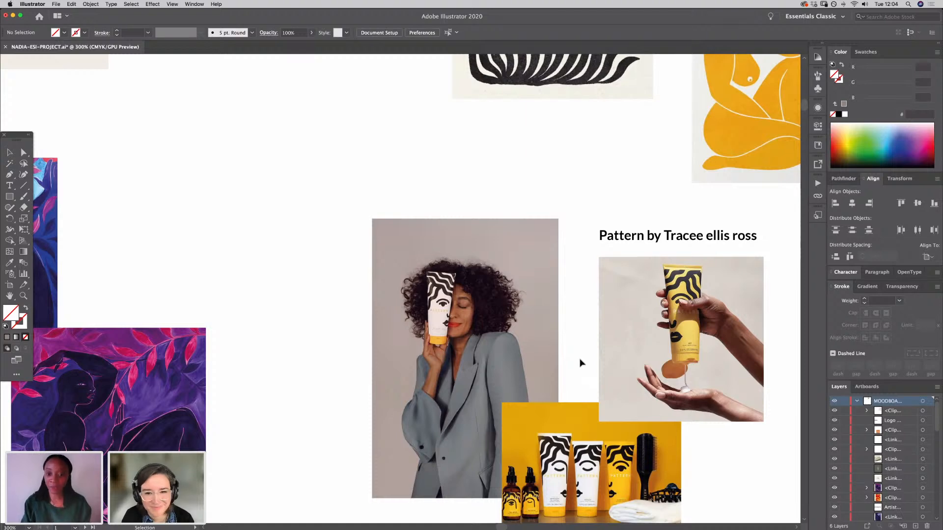
Step: Examine the reference logos in the mood board's "Logo inspo" group
{"action": "key", "text": "space"}
{"action": "left_click_drag", "start_coordinate": [242, 195], "coordinate": [398, 333]}
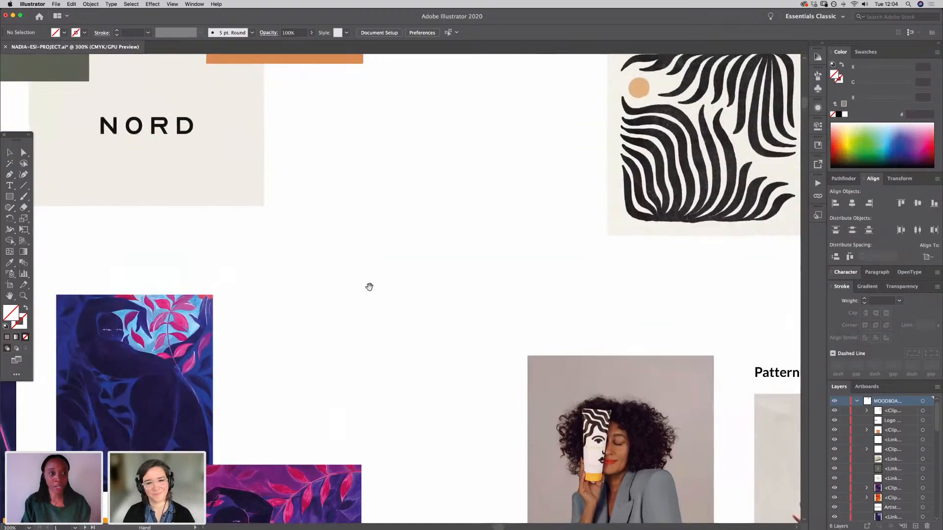
{"action": "key", "text": "space"}
{"action": "left_click_drag", "start_coordinate": [104, 241], "coordinate": [364, 341]}
{"action": "key", "text": "space"}
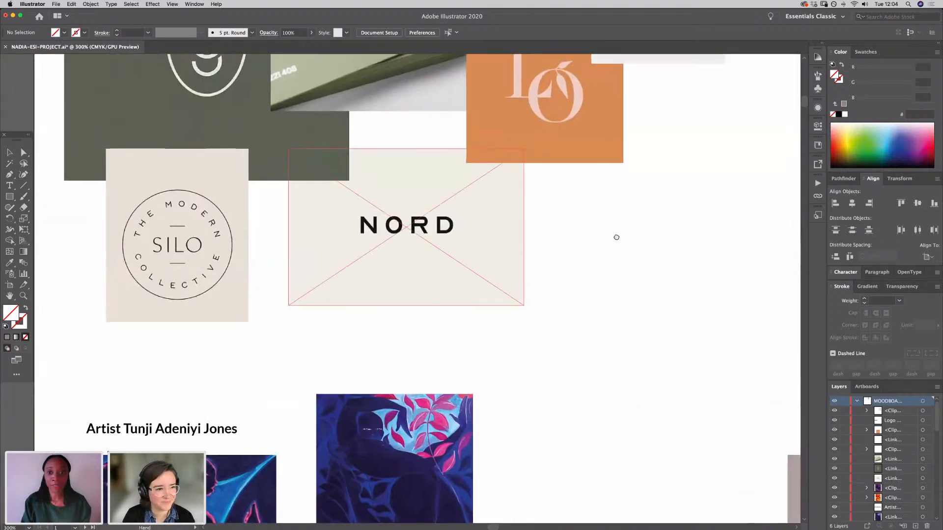
{"action": "left_click_drag", "start_coordinate": [616, 238], "coordinate": [606, 364]}
{"action": "left_click_drag", "start_coordinate": [553, 340], "coordinate": [583, 387]}
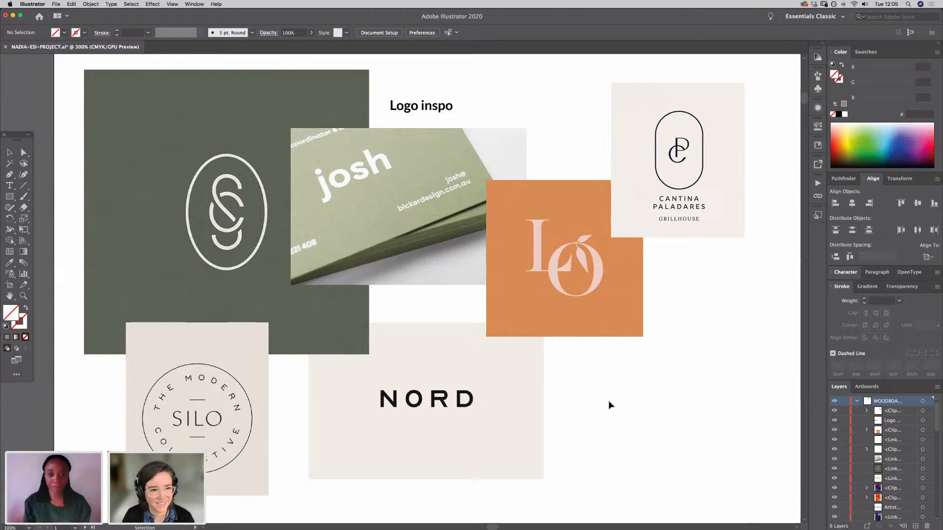
Step: Examine the condensed image-grid mood board on the artboard below the main inspiration board at 150% magnification
{"action": "left_click_drag", "start_coordinate": [634, 450], "coordinate": [360, 228]}
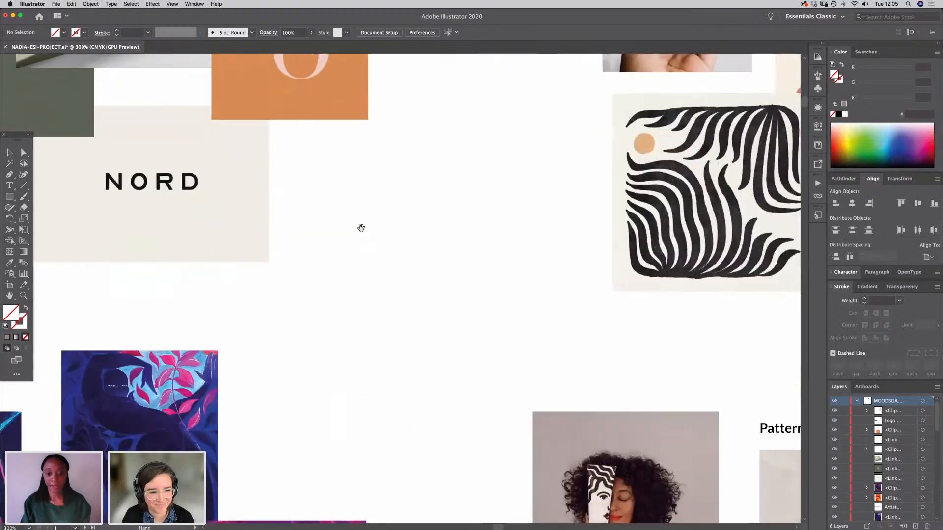
{"action": "key", "text": "super+minus"}
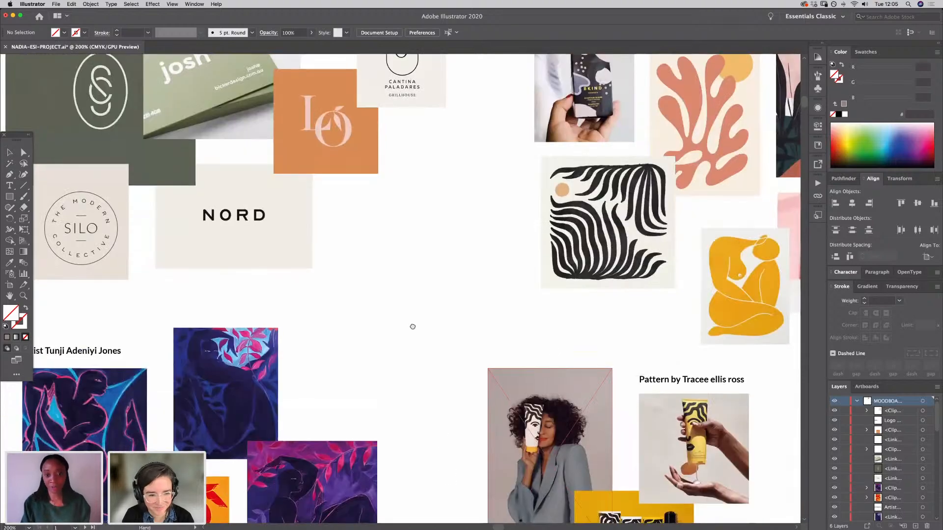
{"action": "scroll", "coordinate": [412, 326], "scroll_direction": "down", "scroll_amount": 10}
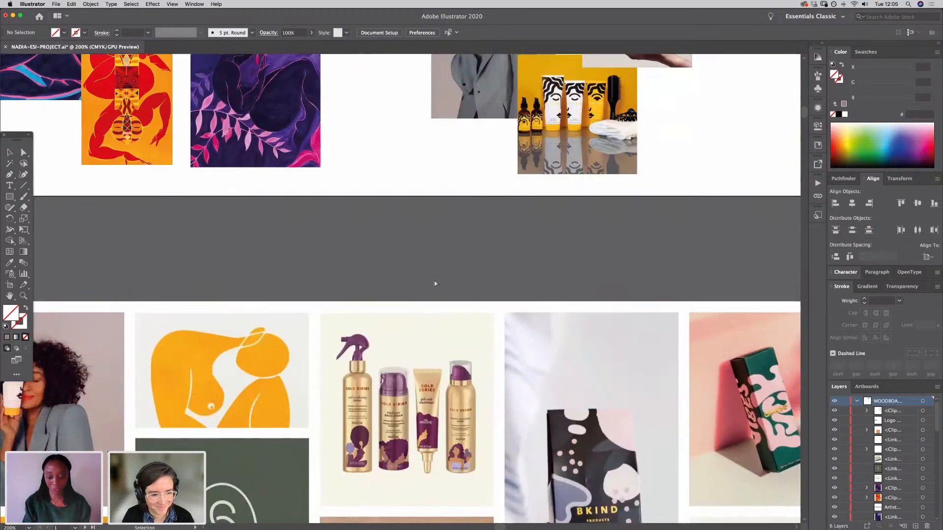
{"action": "key", "text": "super+minus"}
{"action": "scroll", "coordinate": [498, 471], "scroll_direction": "down", "scroll_amount": 5}
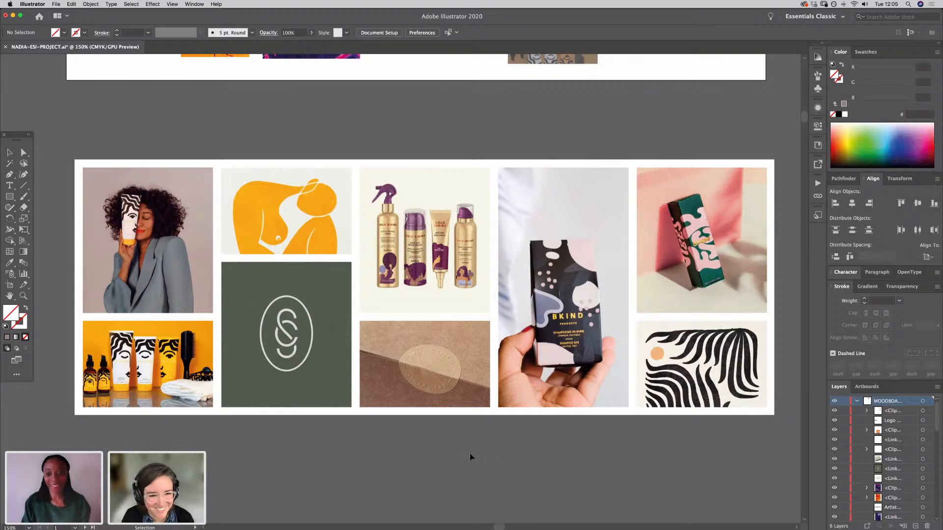
{"action": "scroll", "coordinate": [453, 472], "scroll_direction": "down", "scroll_amount": 3}
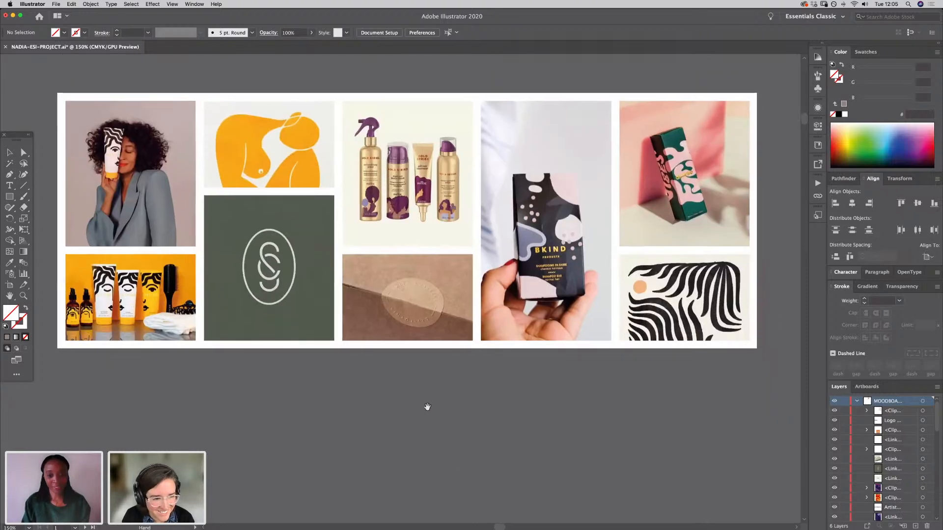
{"action": "scroll", "coordinate": [444, 410], "scroll_direction": "down", "scroll_amount": 5}
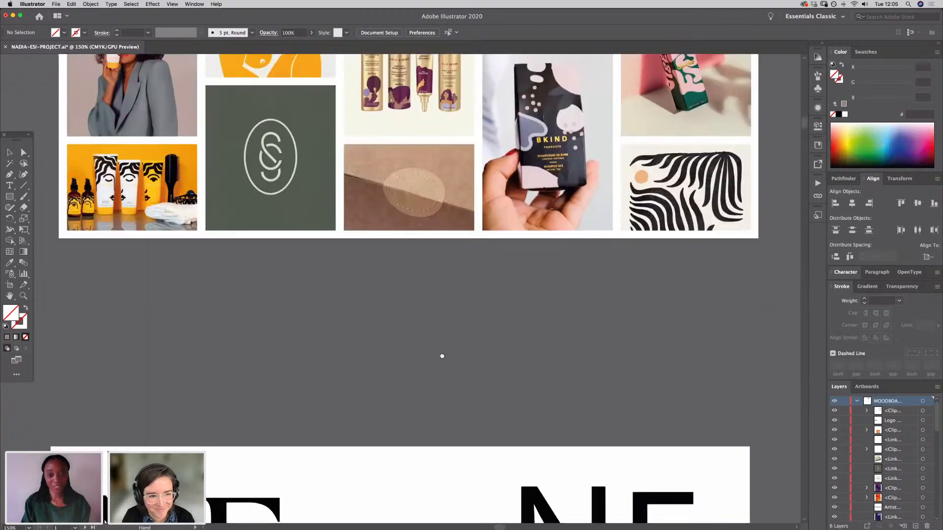
Step: Compare the image-grid mood board with the painting and product photo groups on the main inspiration board above it
{"action": "scroll", "coordinate": [444, 436], "scroll_direction": "up", "scroll_amount": 4}
{"action": "scroll", "coordinate": [535, 361], "scroll_direction": "up", "scroll_amount": 10}
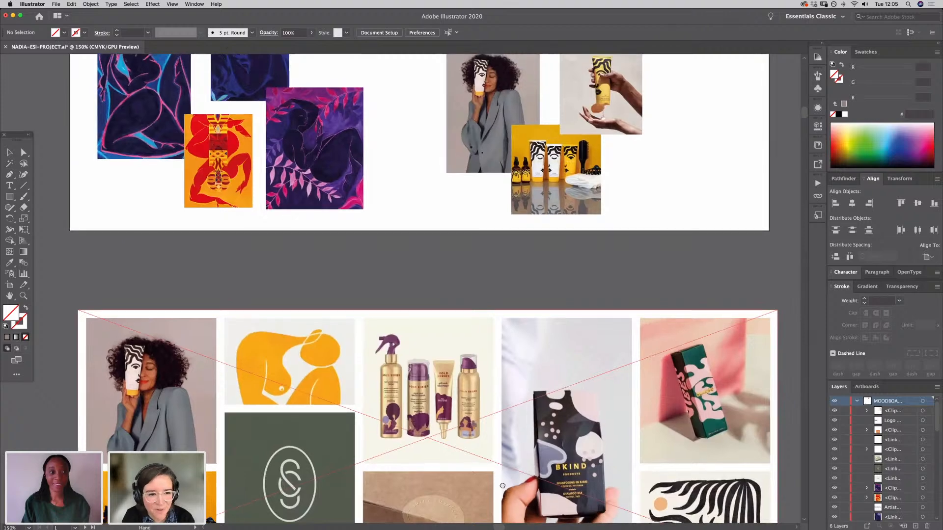
{"action": "scroll", "coordinate": [474, 348], "scroll_direction": "up", "scroll_amount": 5}
{"action": "scroll", "coordinate": [491, 381], "scroll_direction": "down", "scroll_amount": 4}
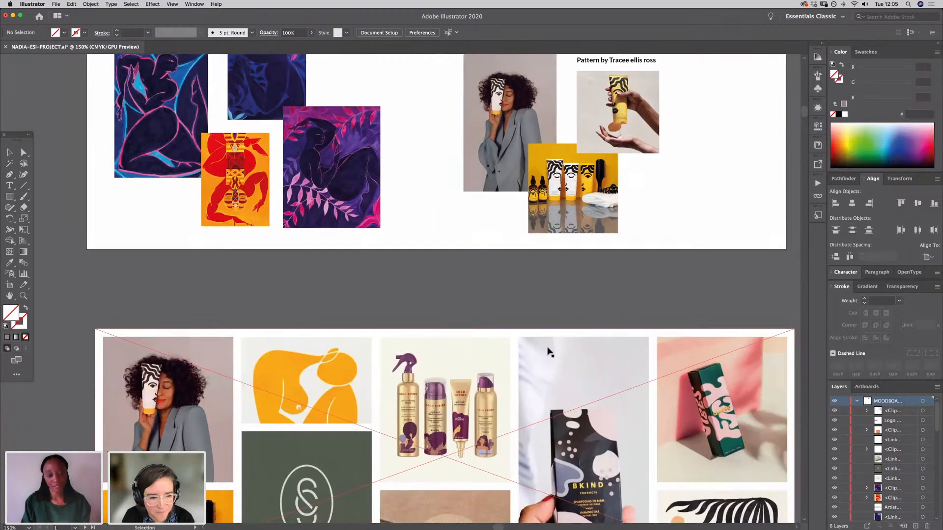
{"action": "scroll", "coordinate": [466, 442], "scroll_direction": "down", "scroll_amount": 6}
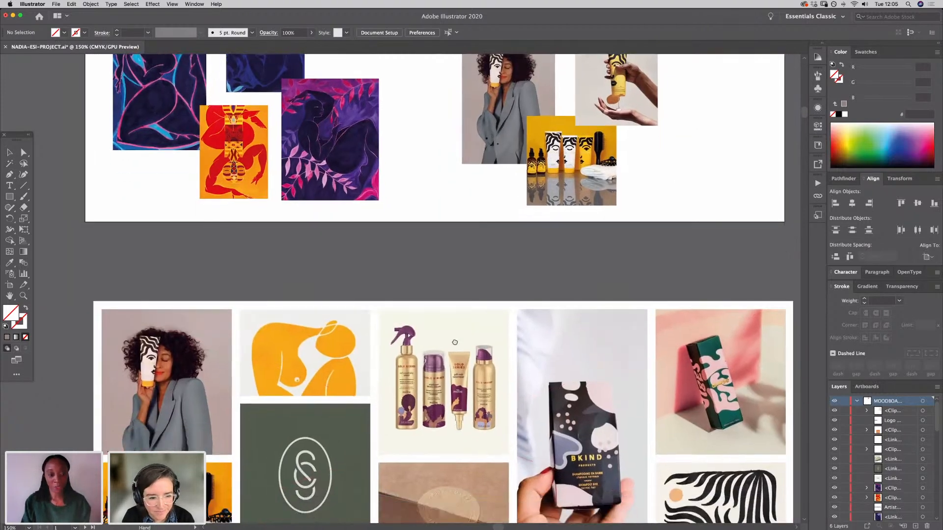
{"action": "scroll", "coordinate": [463, 420], "scroll_direction": "down", "scroll_amount": 5}
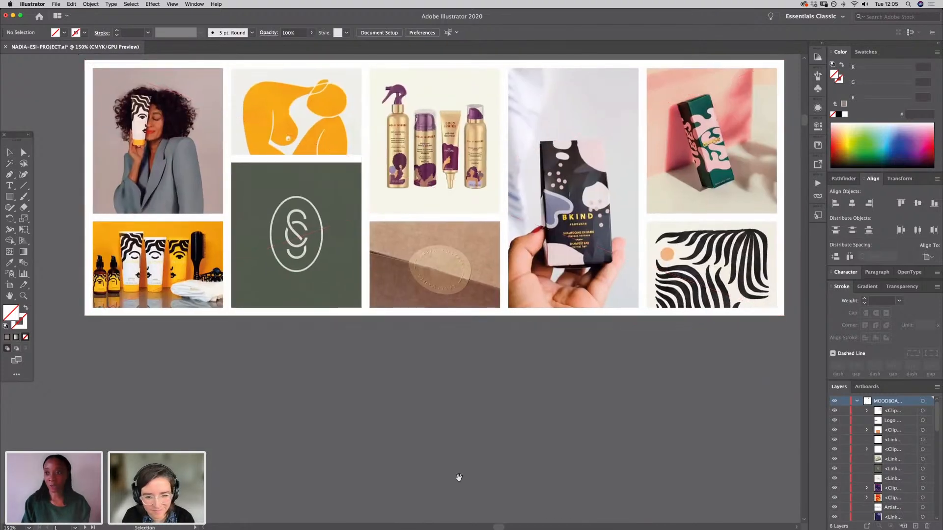
Step: Examine the serif and sans-serif NE lettering on the logo artboard alongside the "Logo inspo" references beside it
{"action": "scroll", "coordinate": [455, 394], "scroll_direction": "down", "scroll_amount": 13}
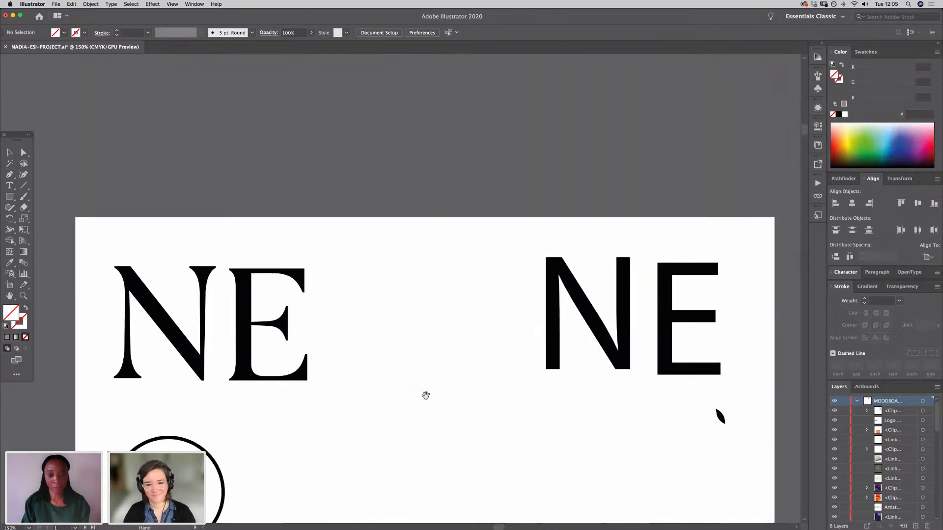
{"action": "scroll", "coordinate": [428, 425], "scroll_direction": "down", "scroll_amount": 5}
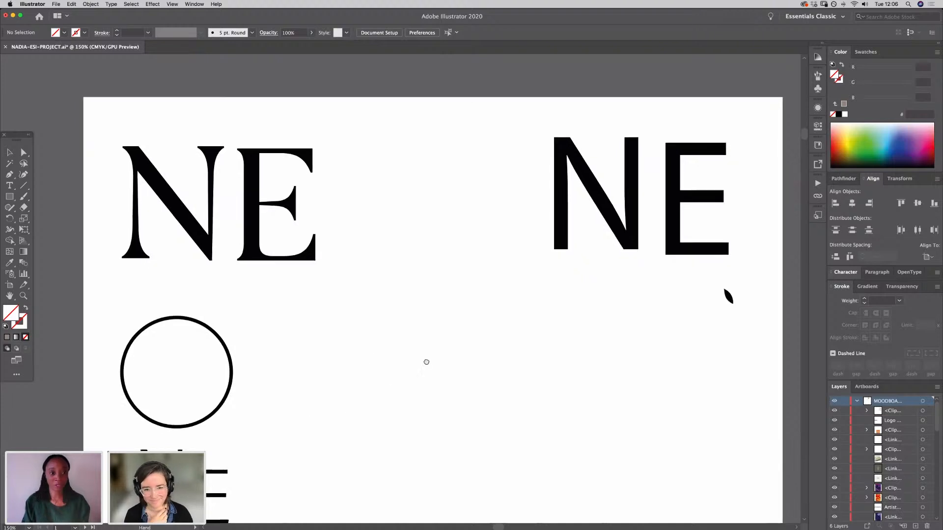
{"action": "scroll", "coordinate": [285, 412], "scroll_direction": "left", "scroll_amount": 10}
{"action": "scroll", "coordinate": [285, 413], "scroll_direction": "down", "scroll_amount": 4}
{"action": "left_click_drag", "start_coordinate": [271, 395], "coordinate": [429, 402]}
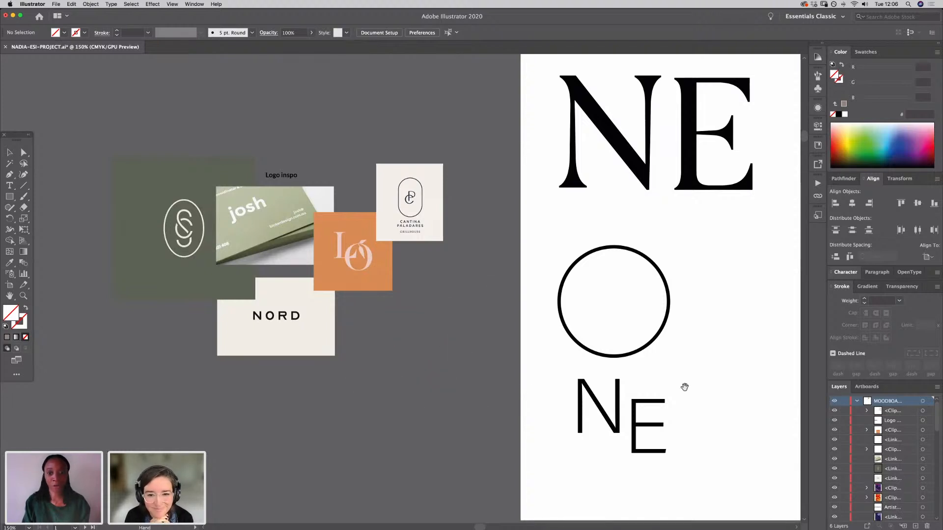
{"action": "left_click_drag", "start_coordinate": [682, 385], "coordinate": [406, 391]}
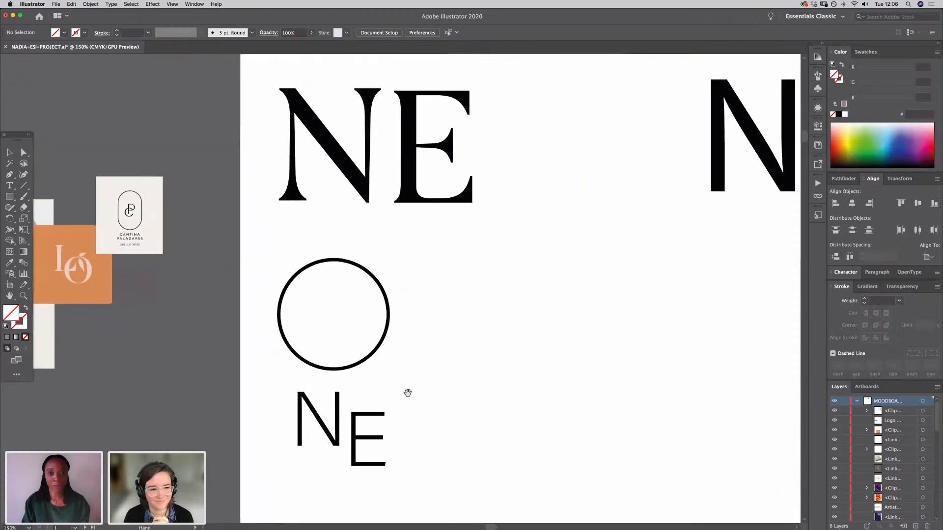
{"action": "left_click_drag", "start_coordinate": [478, 391], "coordinate": [458, 393]}
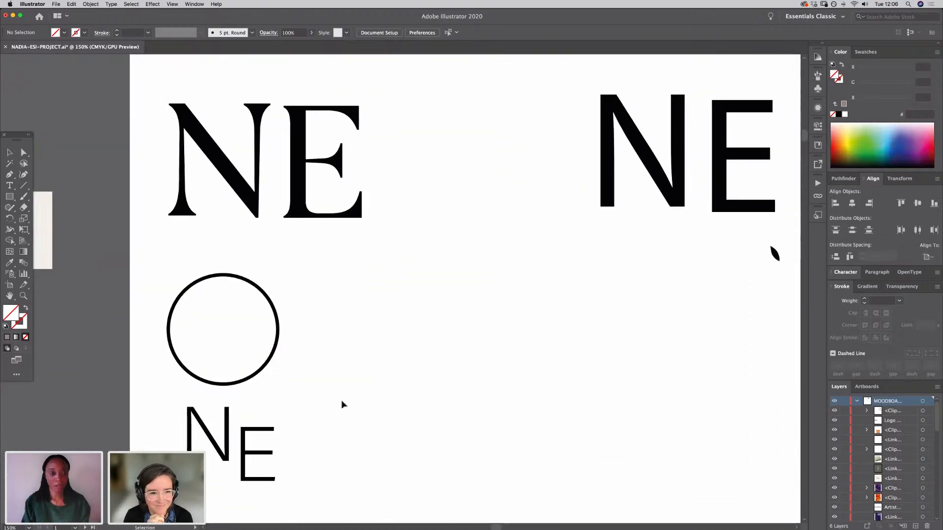
{"action": "scroll", "coordinate": [324, 362], "scroll_direction": "down", "scroll_amount": 2}
{"action": "scroll", "coordinate": [325, 362], "scroll_direction": "left", "scroll_amount": 1}
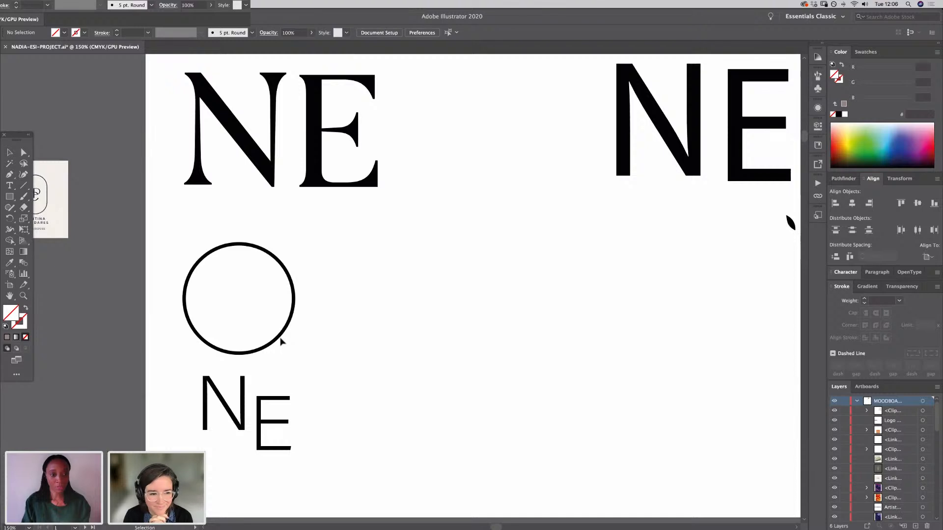
Step: Duplicate the black outlined circle, placing the copy about 76 mm to the right and 10 mm lower
{"action": "left_click", "coordinate": [280, 340]}
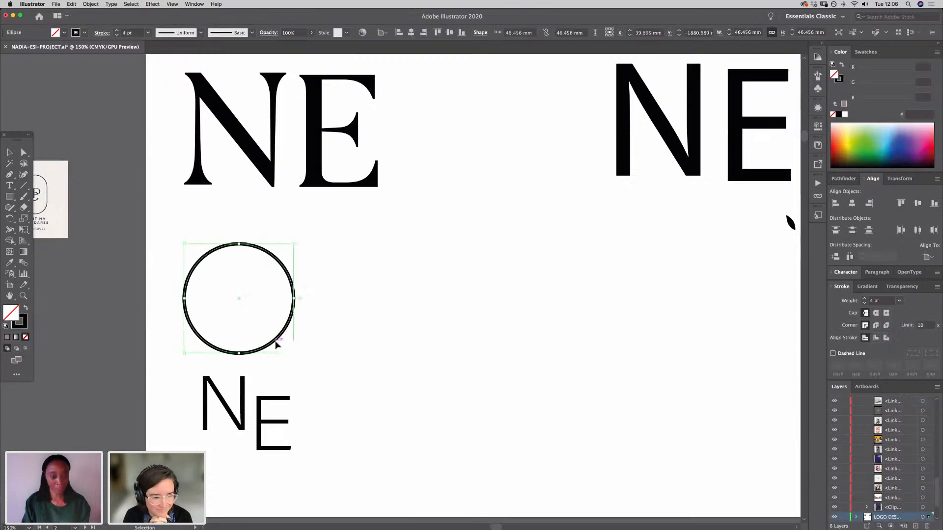
{"action": "left_click_drag", "start_coordinate": [276, 345], "coordinate": [458, 389]}
{"action": "left_click", "coordinate": [428, 357]}
{"action": "scroll", "coordinate": [293, 400], "scroll_direction": "right", "scroll_amount": 3}
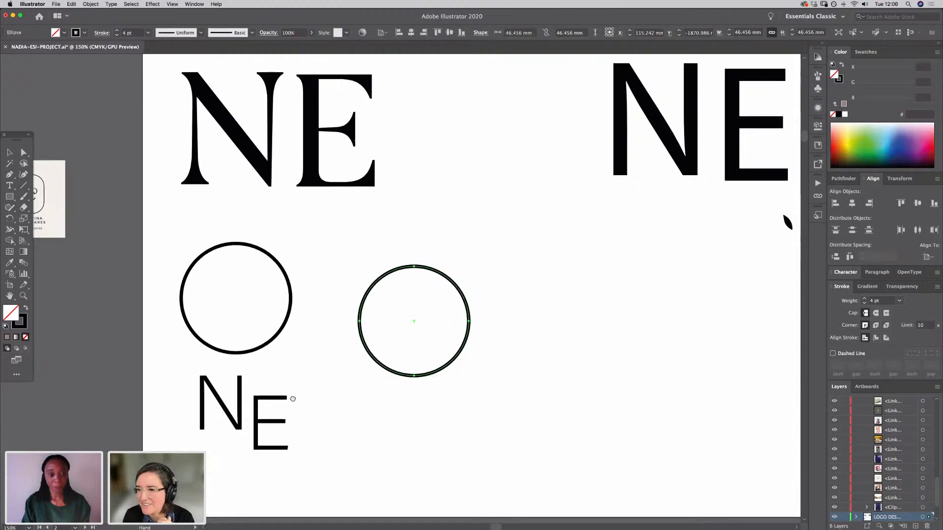
Step: Move the original circle about 16 mm right and 8 mm up, away from the thin N and E letters
{"action": "left_click_drag", "start_coordinate": [172, 414], "coordinate": [184, 428]}
{"action": "left_click", "coordinate": [292, 404]}
{"action": "key", "text": "space"}
{"action": "left_click_drag", "start_coordinate": [292, 358], "coordinate": [278, 381]}
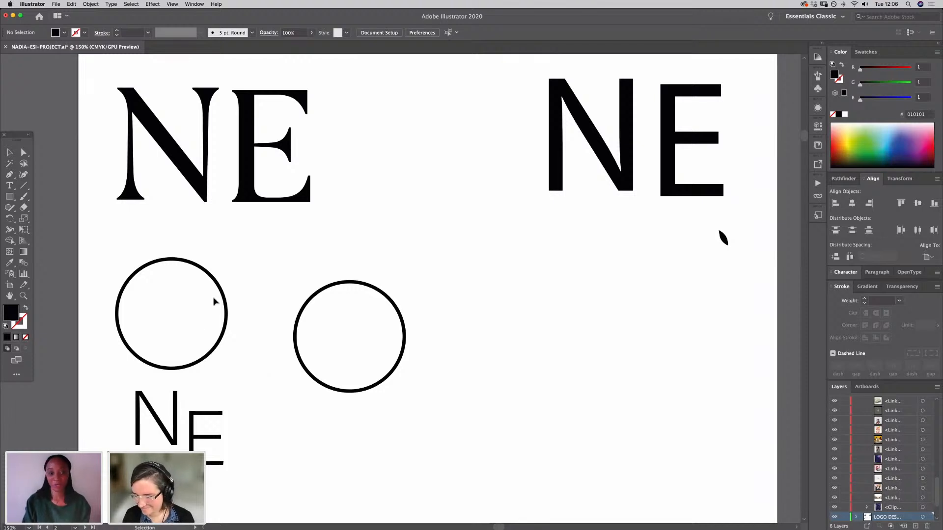
{"action": "left_click_drag", "start_coordinate": [207, 363], "coordinate": [244, 345]}
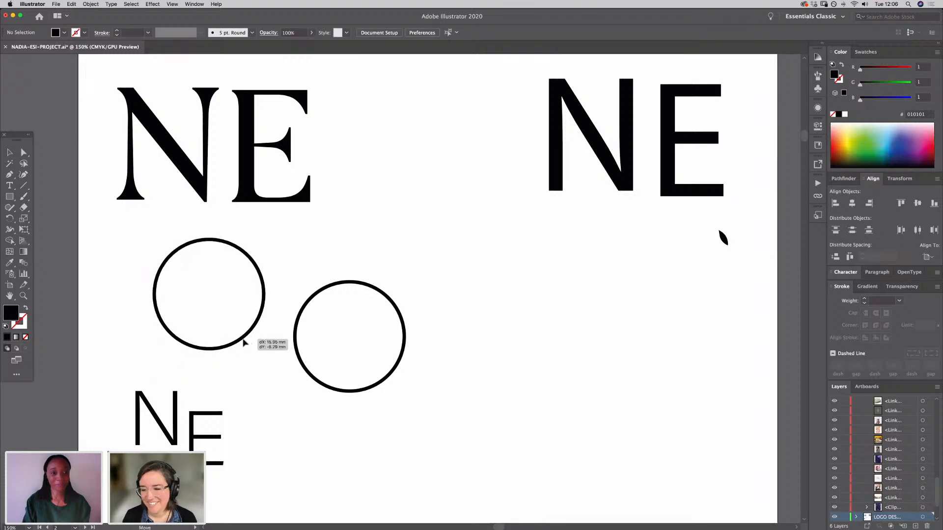
{"action": "left_click", "coordinate": [235, 407]}
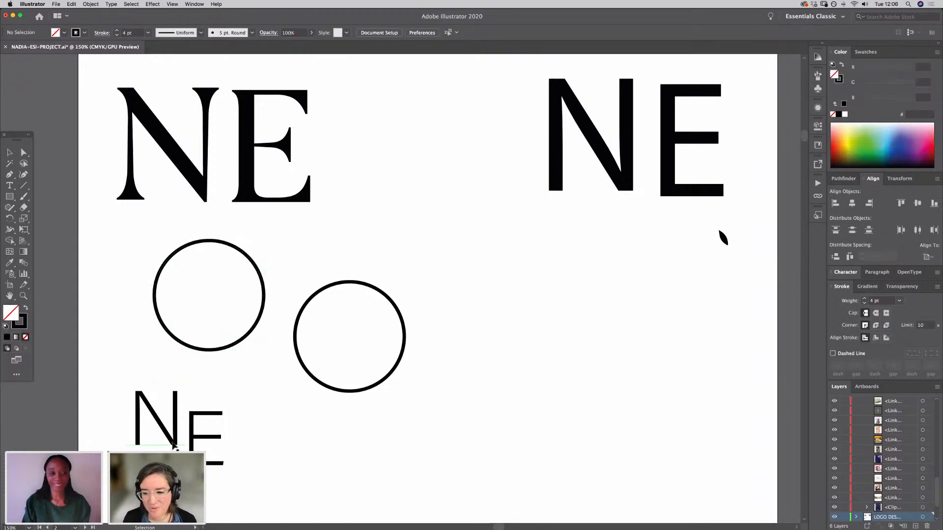
Step: Move the thin N and E letters into the duplicated circle, with the E slightly lower and touching the N's right stem
{"action": "left_click_drag", "start_coordinate": [174, 445], "coordinate": [338, 365]}
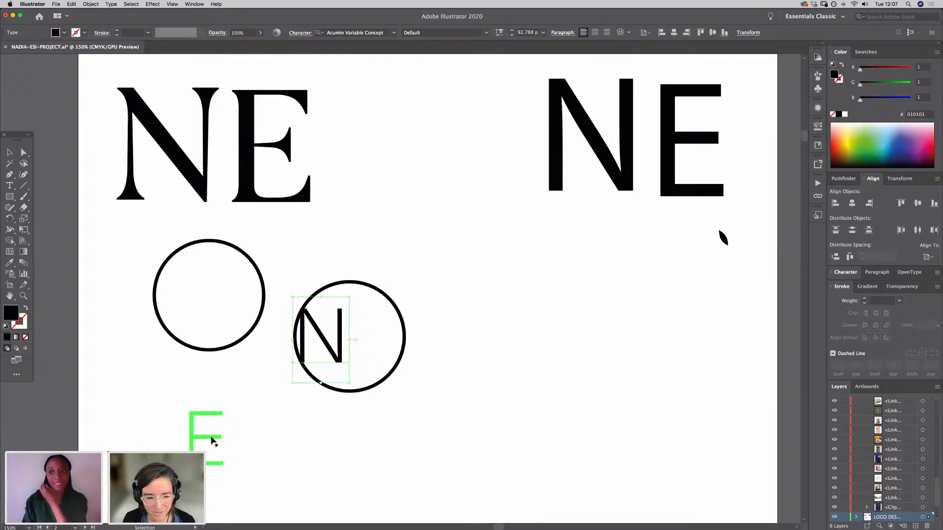
{"action": "left_click_drag", "start_coordinate": [213, 439], "coordinate": [359, 352]}
{"action": "left_click", "coordinate": [404, 337]}
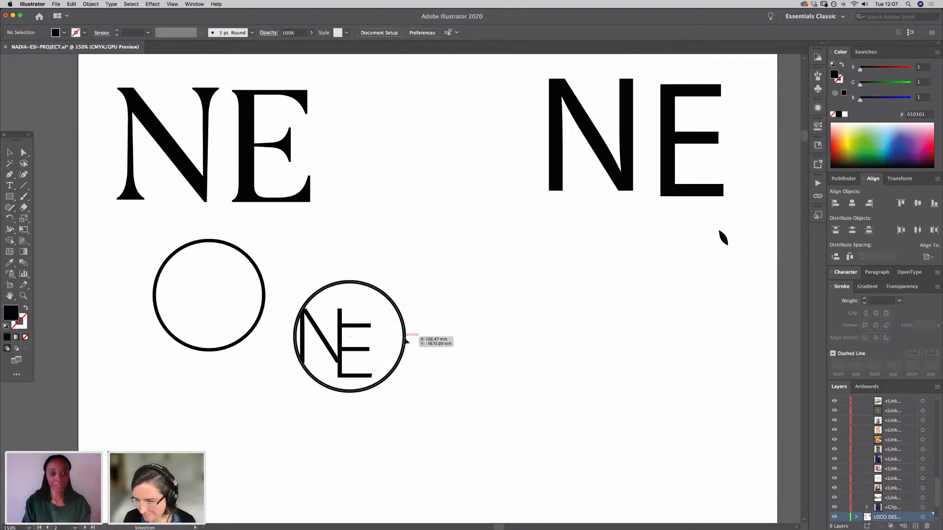
Step: Shrink the circle around the NE letters proportionally to about 35 mm in diameter
{"action": "left_click_drag", "start_coordinate": [407, 280], "coordinate": [379, 308]}
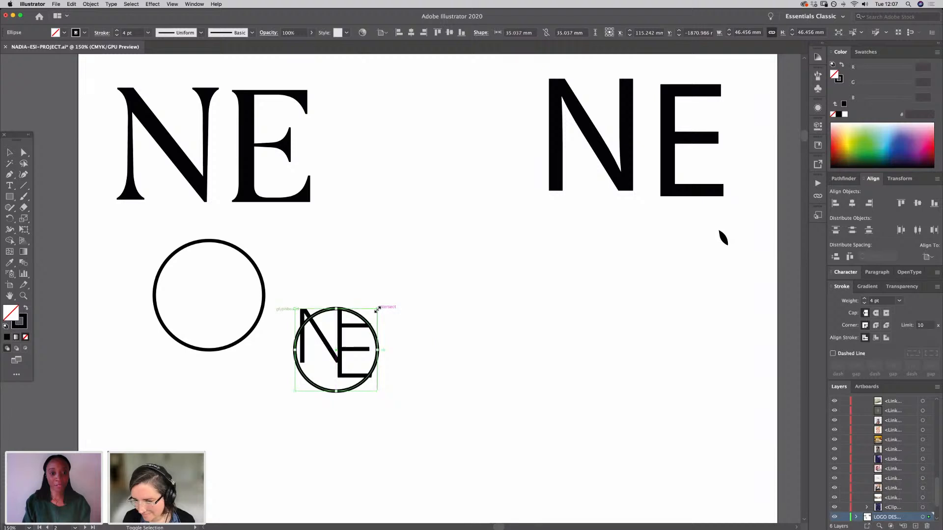
{"action": "left_click", "coordinate": [407, 348]}
{"action": "key", "text": "space"}
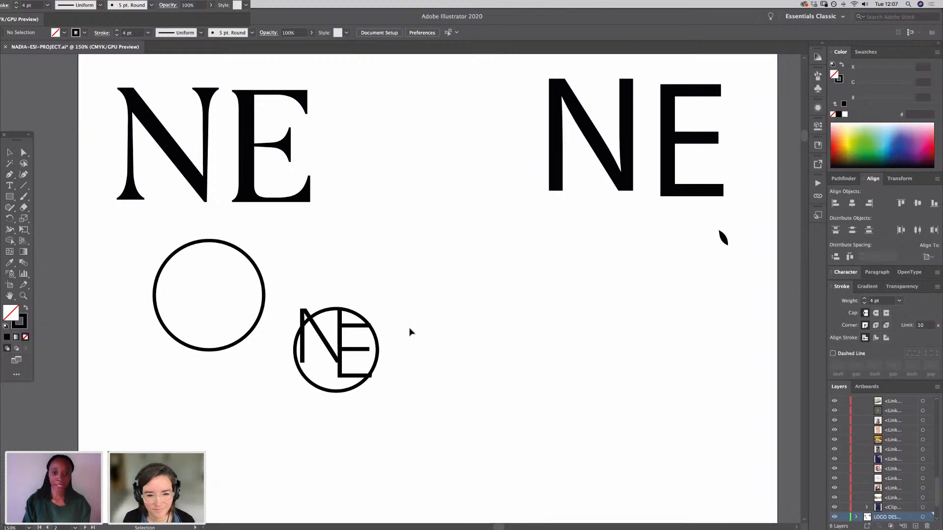
Step: Reposition the N and E within the small circle, shifting both slightly right and dropping the E to the circle's lower edge
{"action": "key", "text": "space"}
{"action": "left_click_drag", "start_coordinate": [365, 308], "coordinate": [344, 303]}
{"action": "left_click_drag", "start_coordinate": [324, 344], "coordinate": [324, 340]}
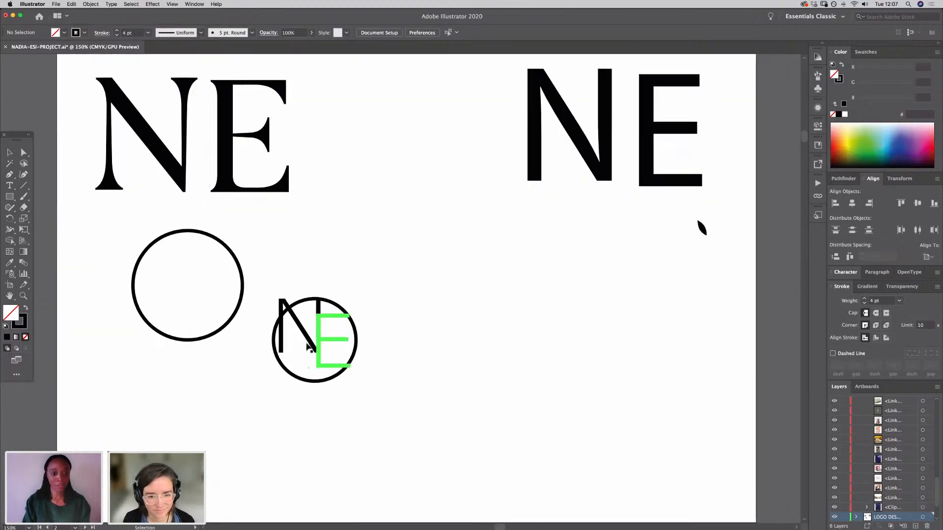
{"action": "left_click", "coordinate": [327, 369]}
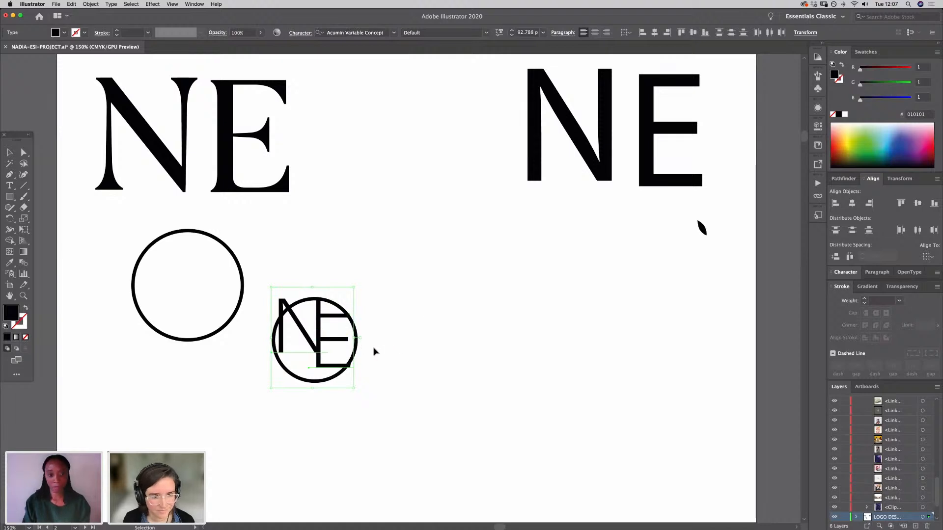
{"action": "left_click", "coordinate": [402, 304]}
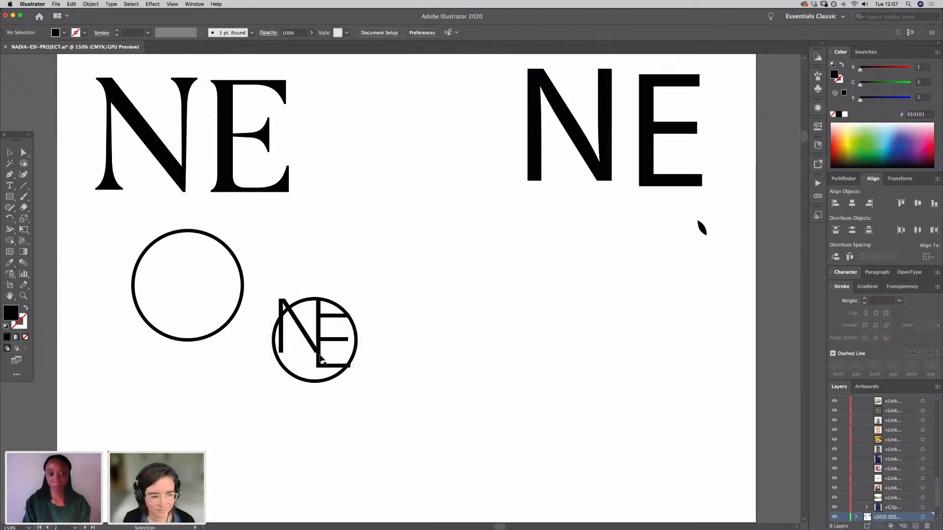
{"action": "left_click", "coordinate": [314, 350]}
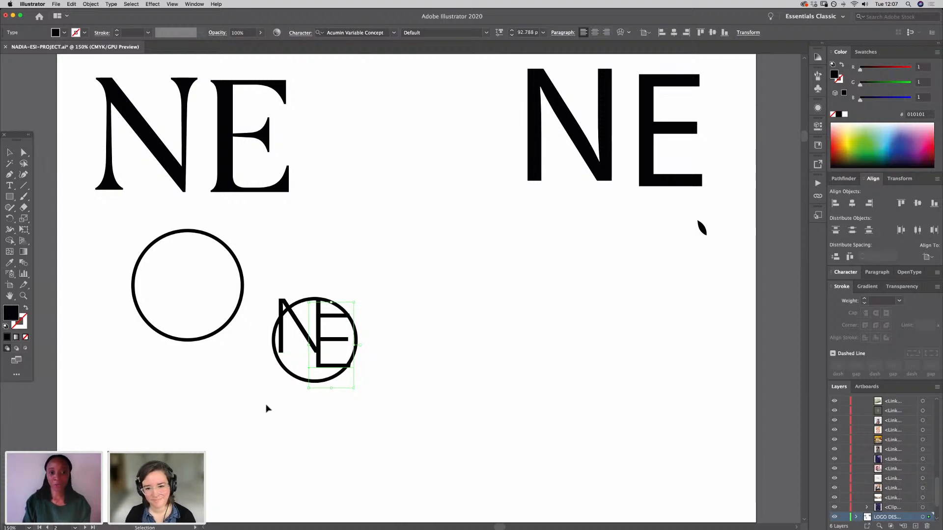
{"action": "left_click", "coordinate": [222, 399]}
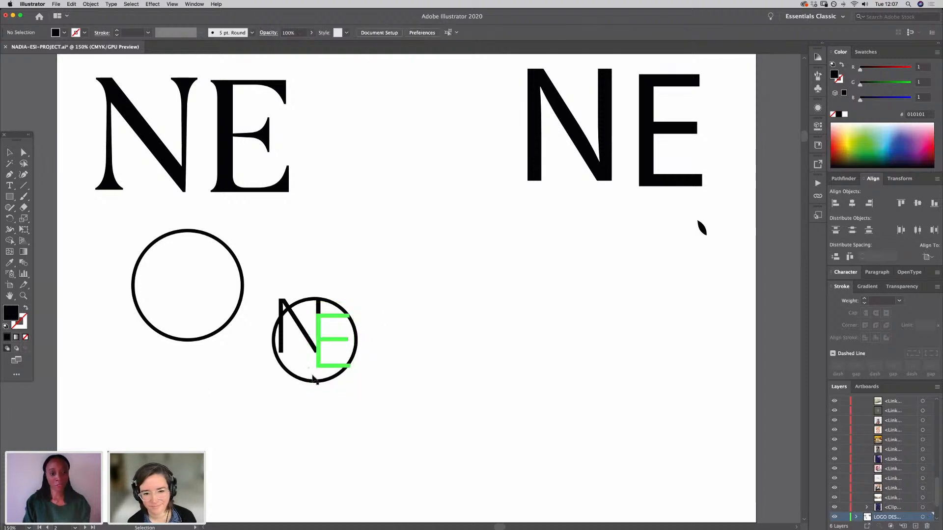
{"action": "left_click_drag", "start_coordinate": [305, 330], "coordinate": [343, 382]}
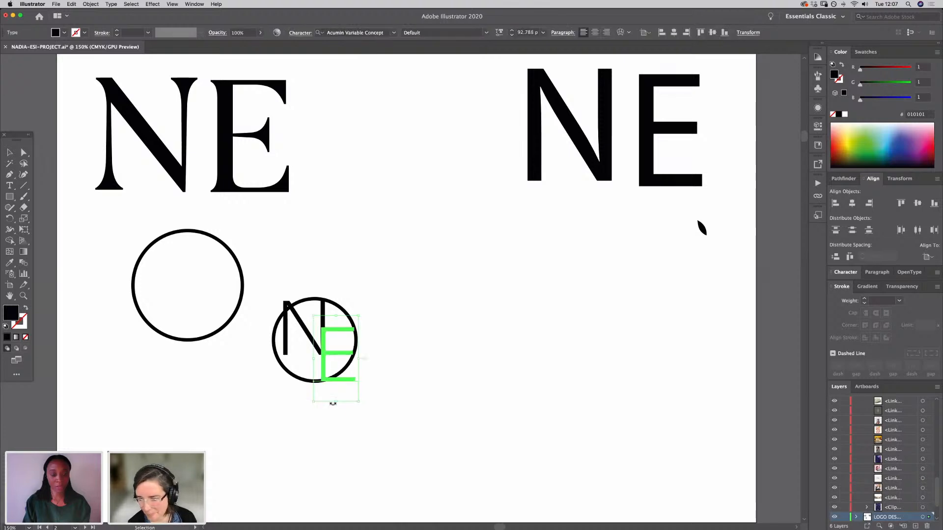
{"action": "left_click", "coordinate": [237, 436]}
Step: Zoom to 400% on the monogram and nudge the E so its stem lines up with the N's right stem
{"action": "key", "text": "super+plus"}
{"action": "key", "text": "super+plus"}
{"action": "key", "text": "super+plus"}
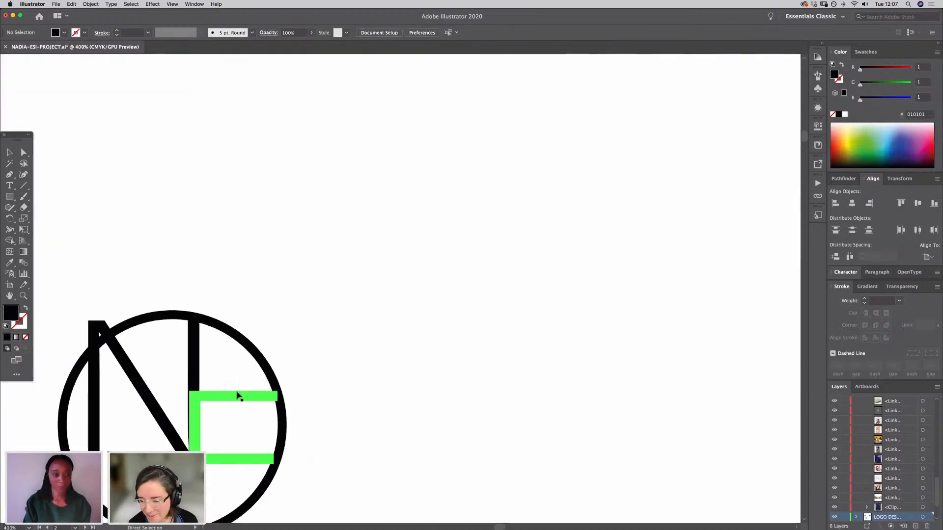
{"action": "left_click_drag", "start_coordinate": [319, 408], "coordinate": [478, 282]}
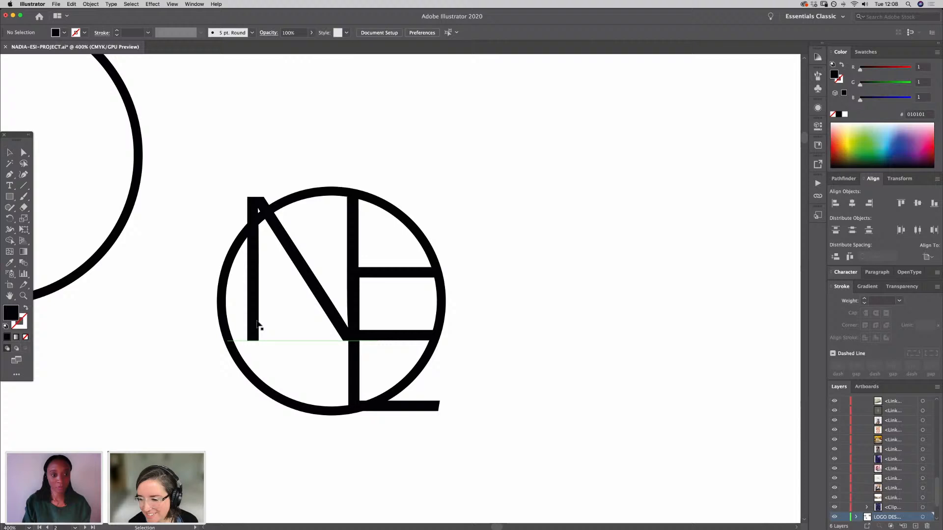
{"action": "left_click", "coordinate": [321, 354]}
{"action": "left_click", "coordinate": [489, 384]}
{"action": "left_click_drag", "start_coordinate": [355, 379], "coordinate": [353, 377]}
Step: Duplicate the joined N and E letters without the circle, placing the copy level to the right of the monogram
{"action": "left_click", "coordinate": [253, 342], "text": "shift"}
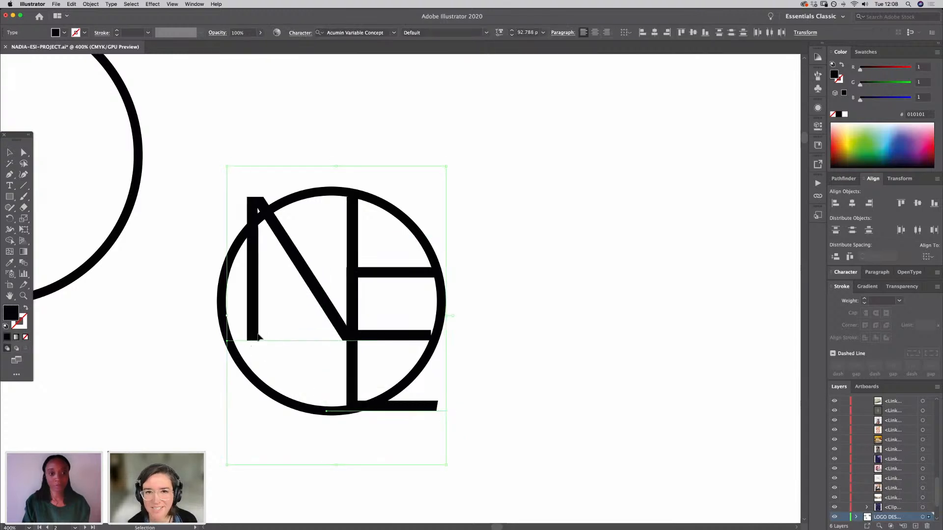
{"action": "left_click_drag", "start_coordinate": [253, 343], "coordinate": [607, 343]}
{"action": "left_click", "coordinate": [352, 345]}
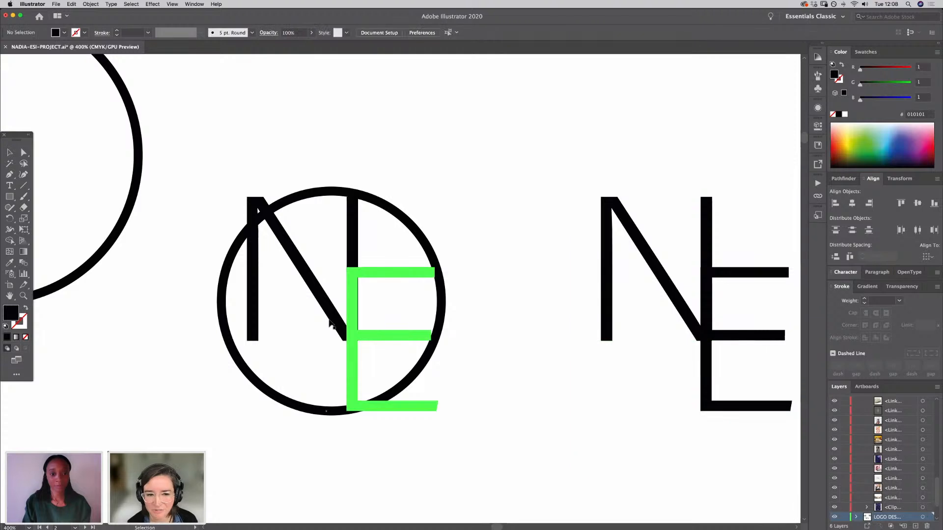
Step: Convert the N and E letters inside the circle to outlines
{"action": "left_click", "coordinate": [312, 280], "text": "shift"}
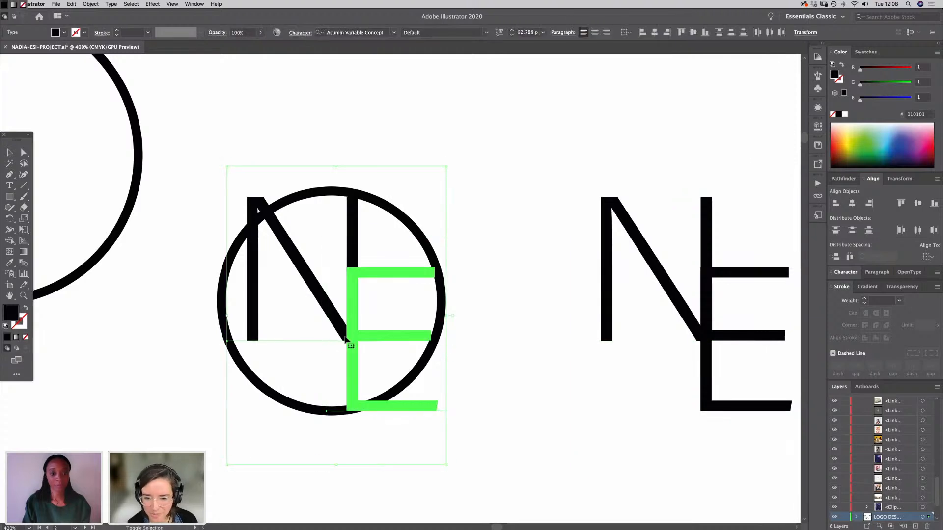
{"action": "left_click", "coordinate": [90, 4]}
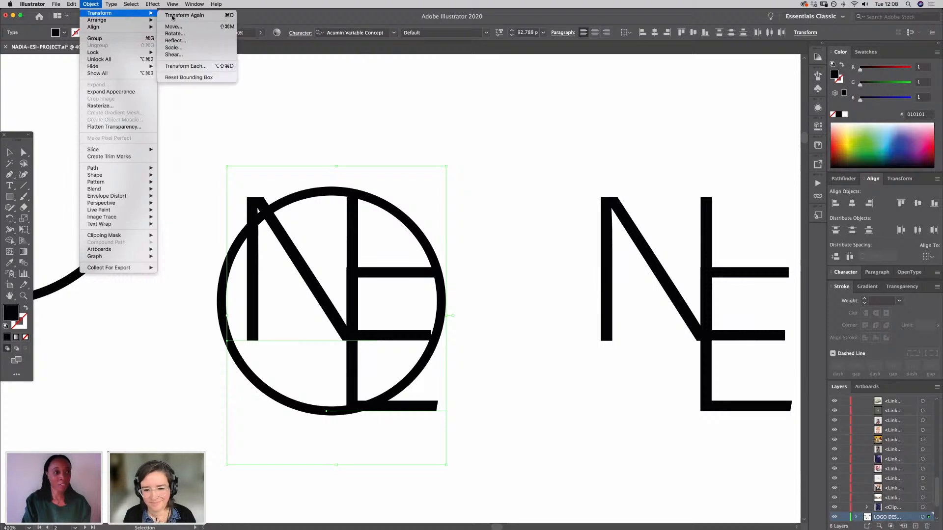
{"action": "left_click", "coordinate": [276, 20]}
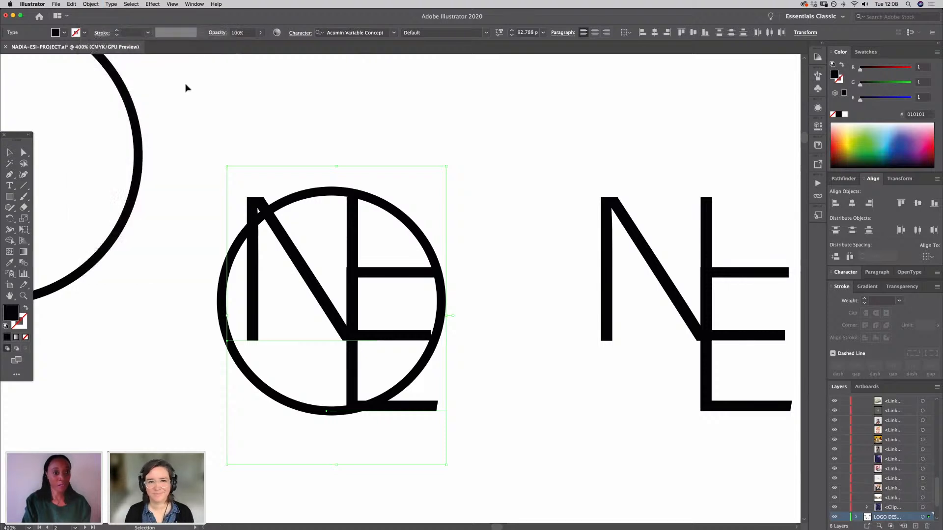
{"action": "left_click", "coordinate": [112, 4]}
{"action": "left_click", "coordinate": [135, 125]}
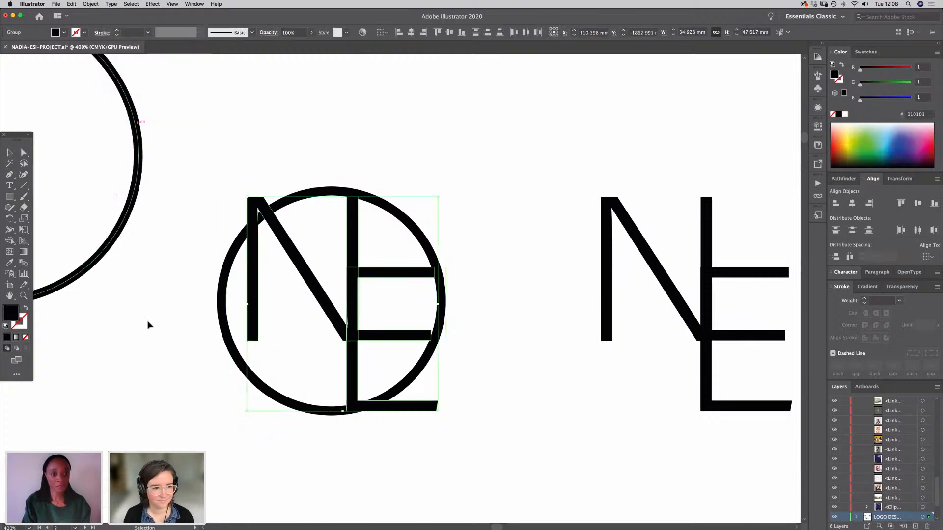
Step: Extend the N's left stem down to the small circle's lower-left edge by moving its bottom anchor points
{"action": "left_click", "coordinate": [192, 317]}
{"action": "left_click", "coordinate": [256, 315]}
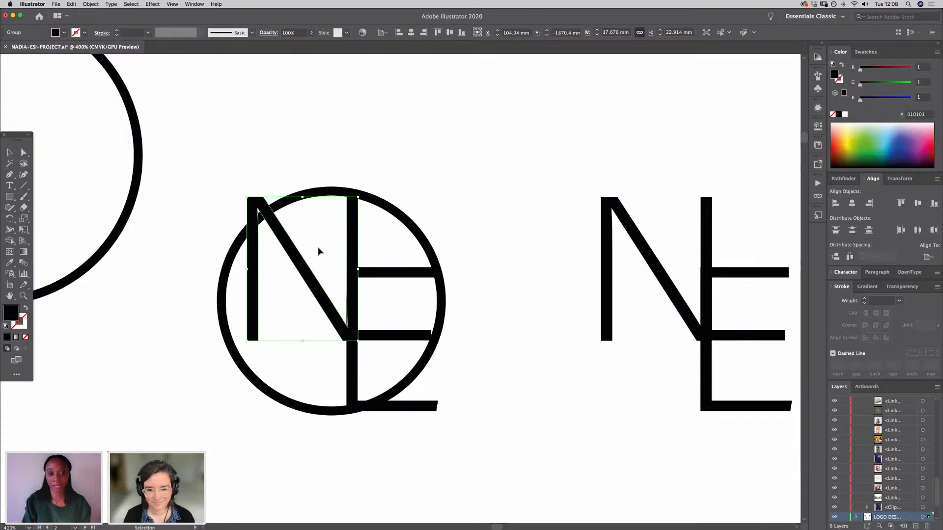
{"action": "left_click", "coordinate": [24, 152]}
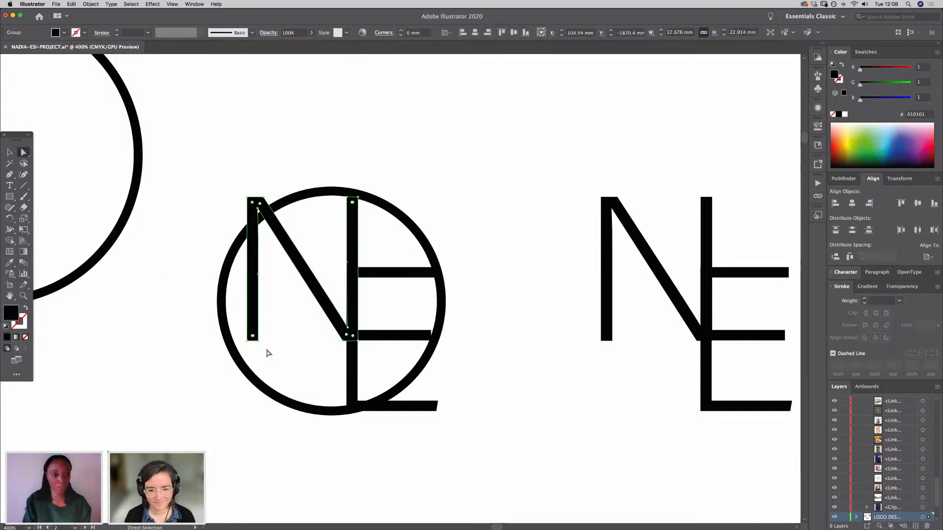
{"action": "left_click_drag", "start_coordinate": [248, 339], "coordinate": [259, 383]}
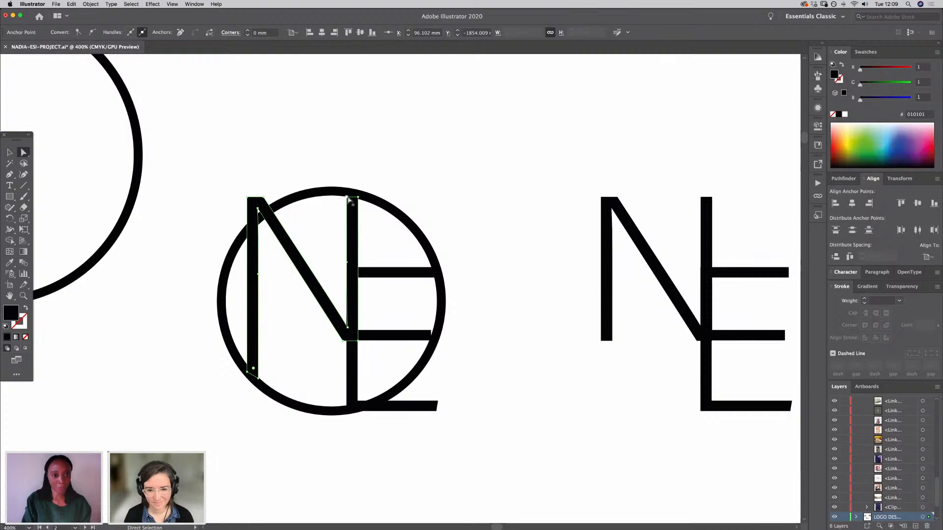
Step: Nudge the top-left anchor point of the N's right stem up into the circle's outline
{"action": "left_click", "coordinate": [348, 199]}
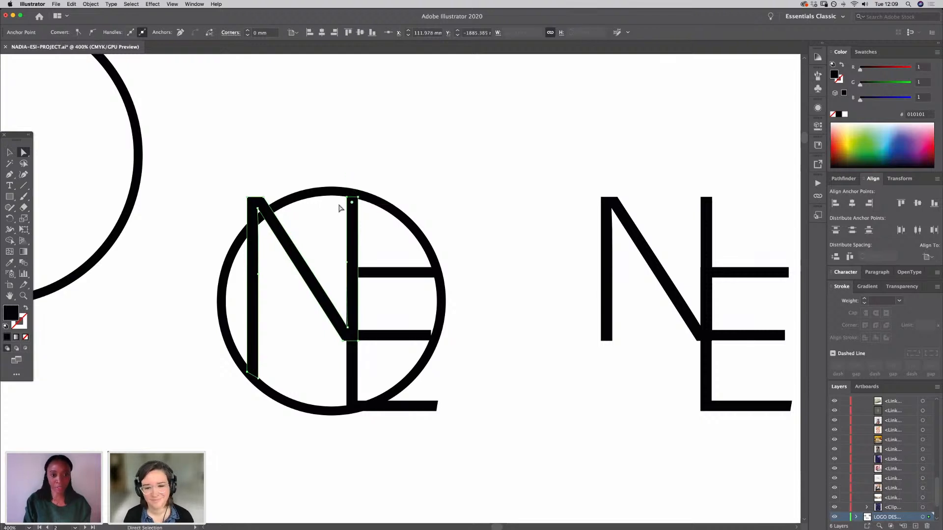
{"action": "key", "text": "Up"}
{"action": "key", "text": "Up"}
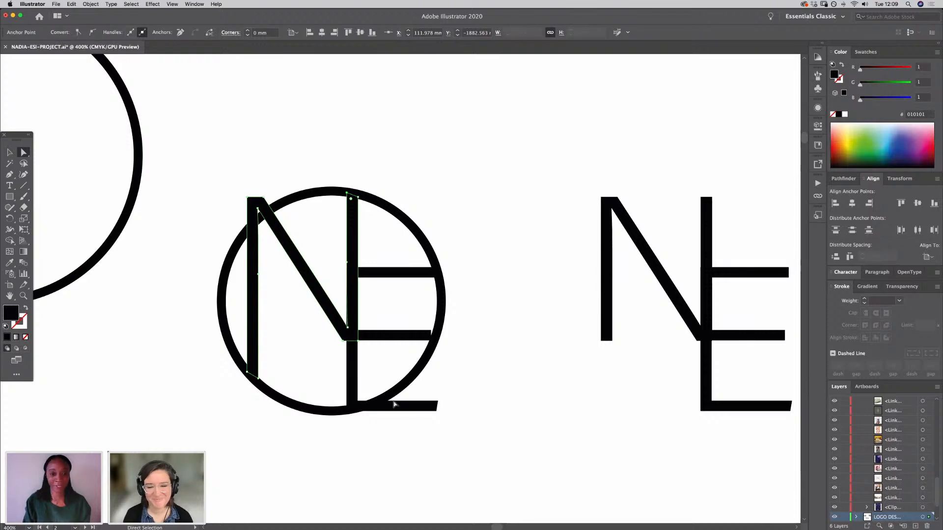
{"action": "left_click", "coordinate": [9, 152]}
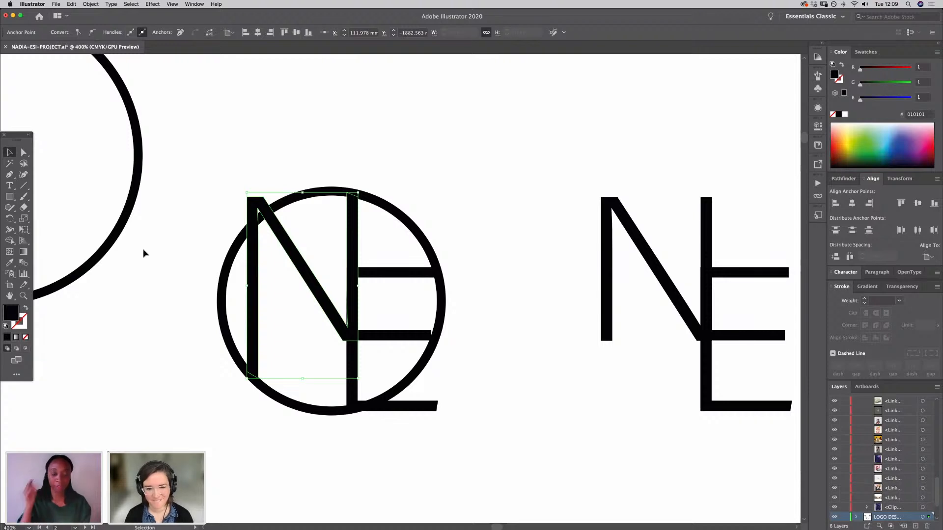
Step: Lengthen the E's middle arm to the right until its end meets the circle's outline
{"action": "left_click", "coordinate": [23, 152]}
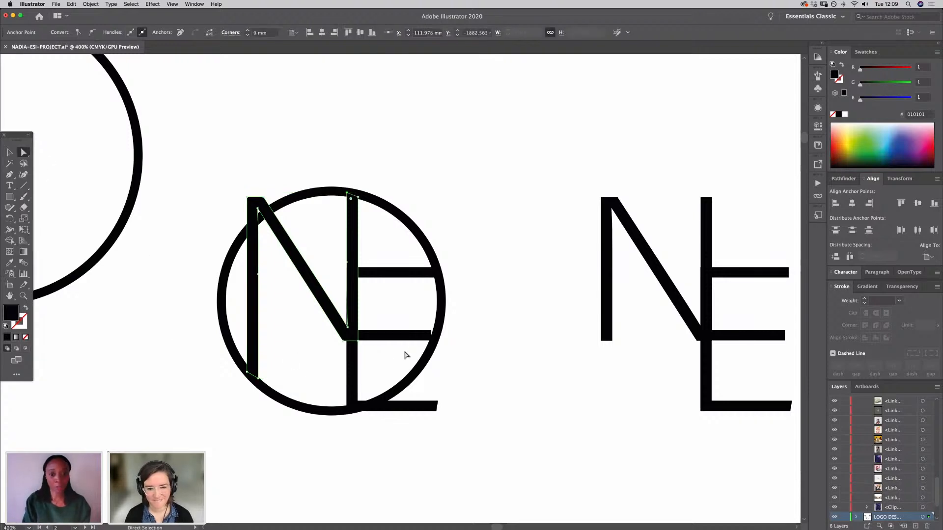
{"action": "left_click", "coordinate": [430, 338]}
{"action": "left_click", "coordinate": [430, 339]}
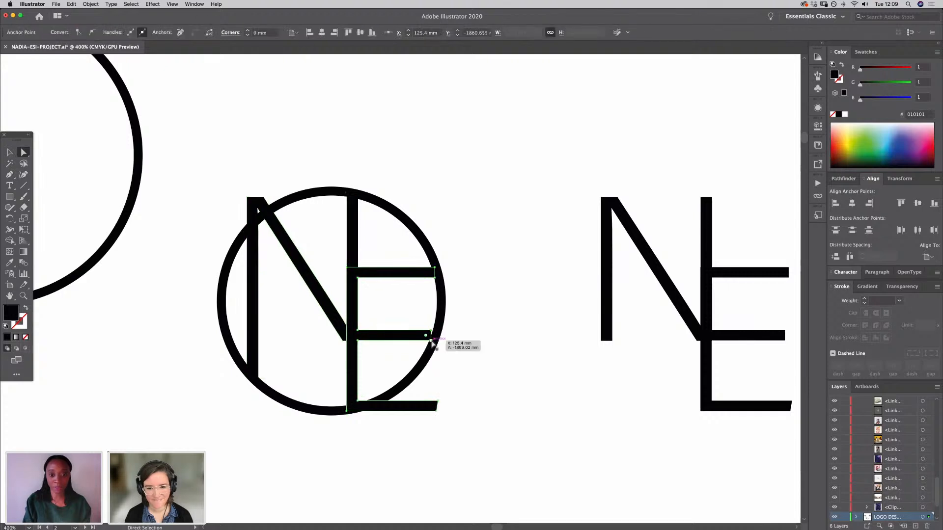
{"action": "left_click_drag", "start_coordinate": [432, 340], "coordinate": [438, 340]}
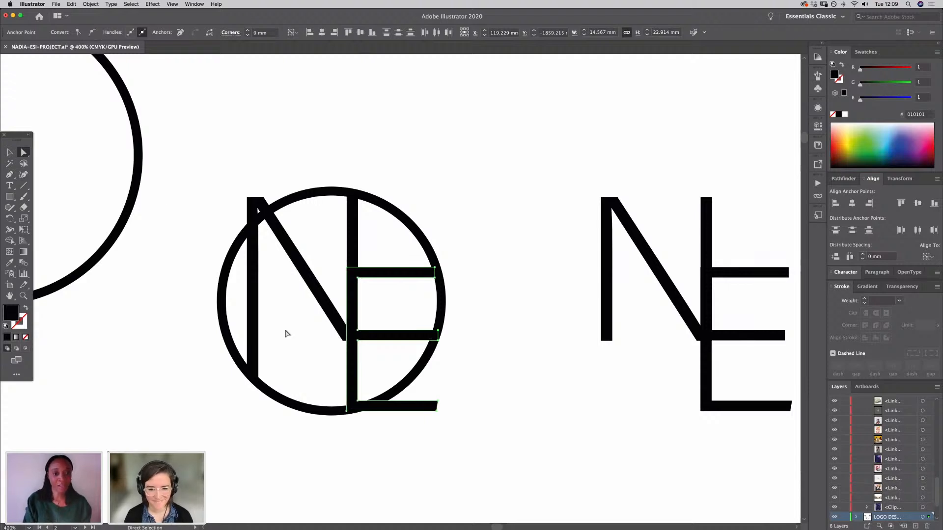
Step: Raise the E's bottom arm inside the circle, reducing the letter's height to about 16 mm
{"action": "left_click", "coordinate": [284, 330]}
{"action": "left_click", "coordinate": [353, 405]}
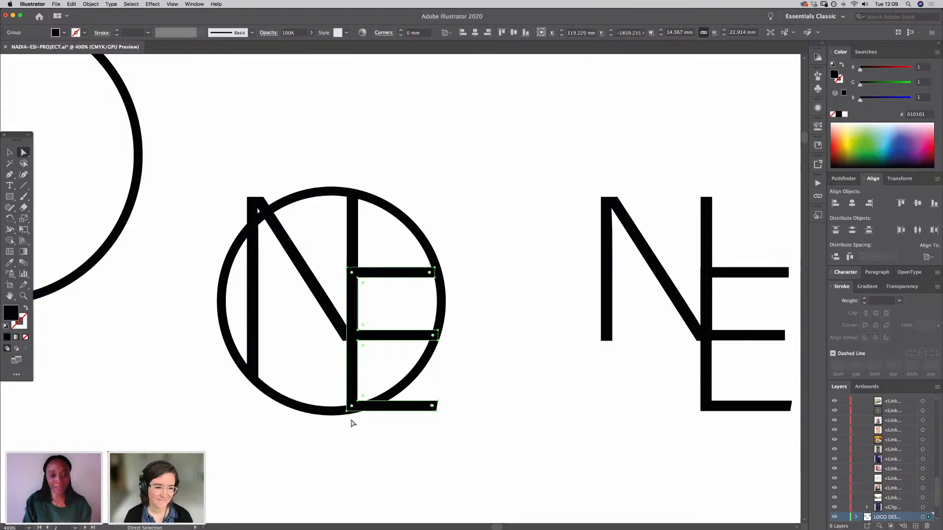
{"action": "left_click", "coordinate": [348, 413]}
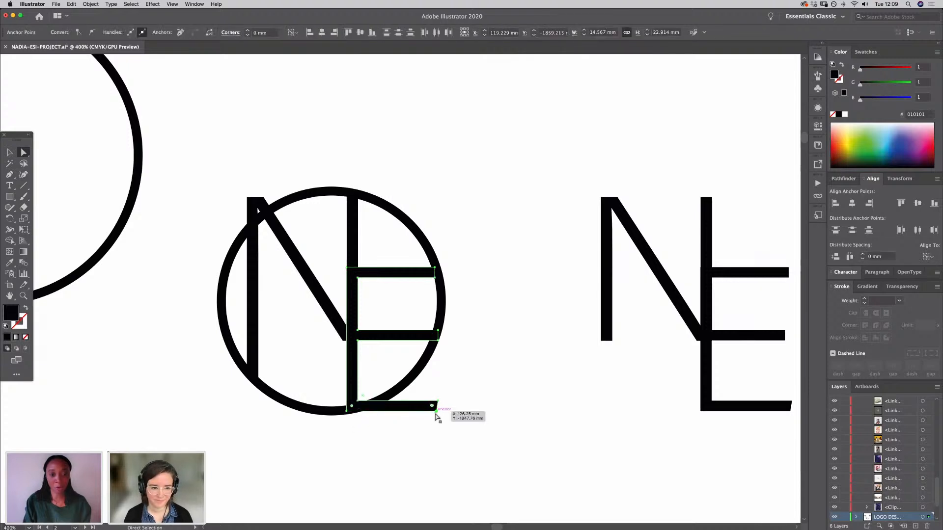
{"action": "left_click", "coordinate": [436, 408], "text": "shift"}
{"action": "left_click", "coordinate": [436, 411]}
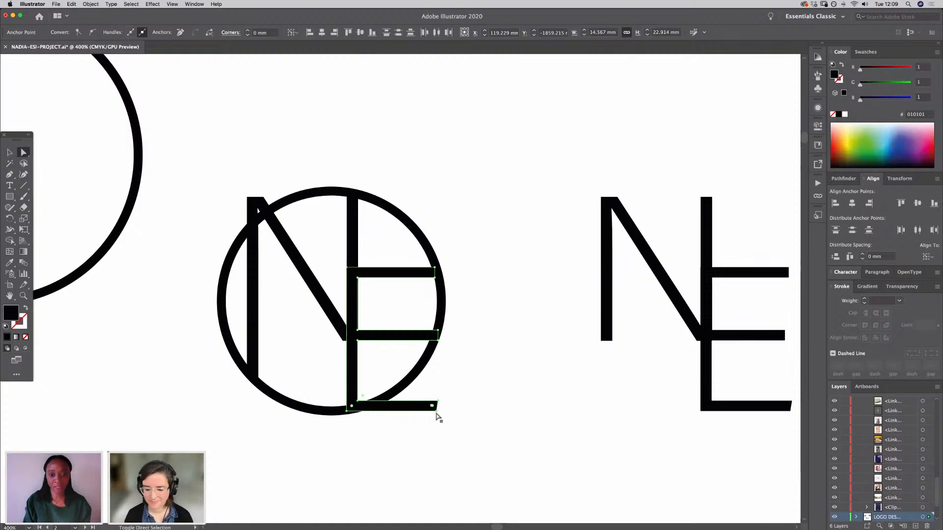
{"action": "left_click_drag", "start_coordinate": [435, 411], "coordinate": [431, 374]}
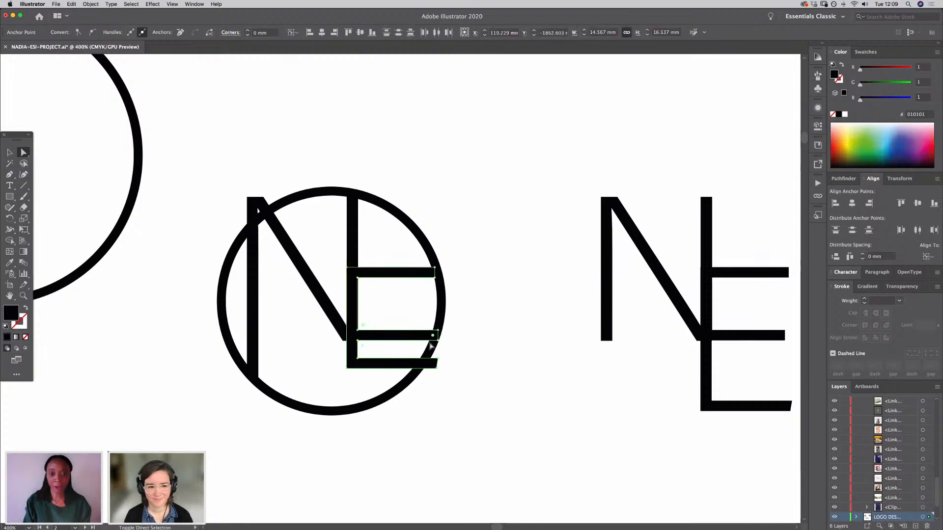
Step: Move the E's middle arm up midway between the outer arms and shorten the bottom arm to the circle's edge
{"action": "left_click_drag", "start_coordinate": [439, 328], "coordinate": [440, 311]}
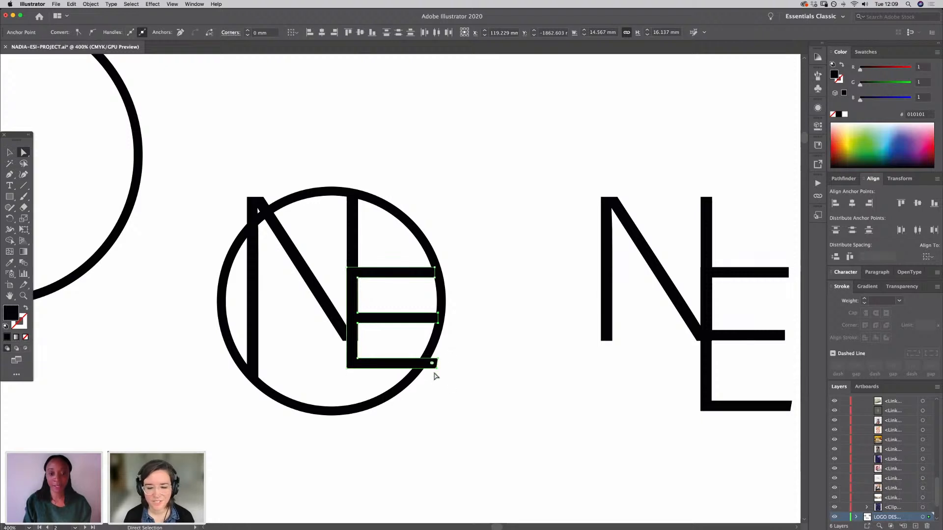
{"action": "left_click_drag", "start_coordinate": [435, 370], "coordinate": [421, 368]}
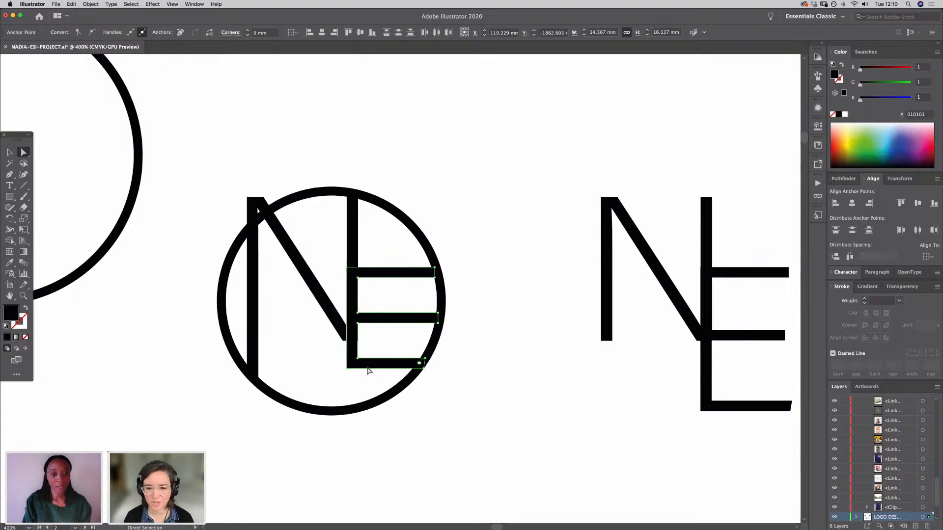
{"action": "left_click", "coordinate": [298, 438]}
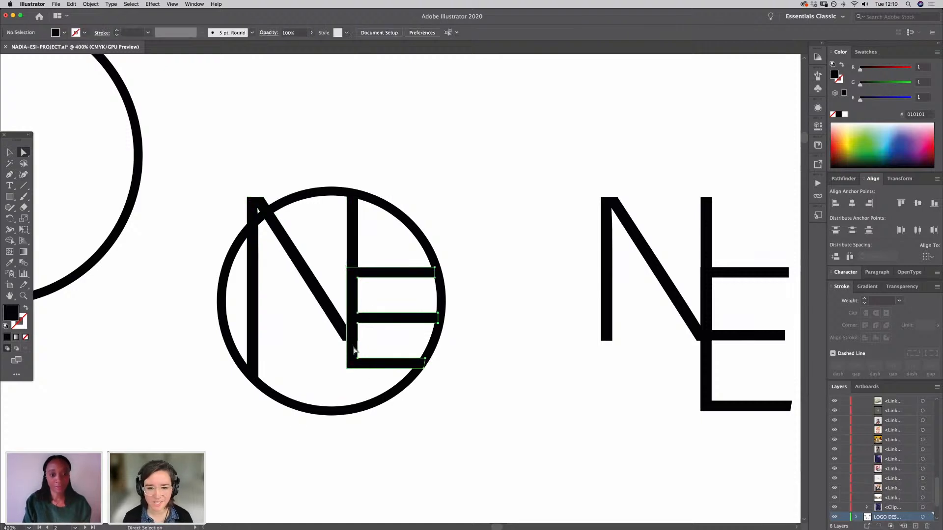
Step: Pull the anchor point at the N's lower diagonal corner slightly down and right so it merges into the E's stem
{"action": "left_click", "coordinate": [354, 350]}
{"action": "left_click", "coordinate": [354, 266]}
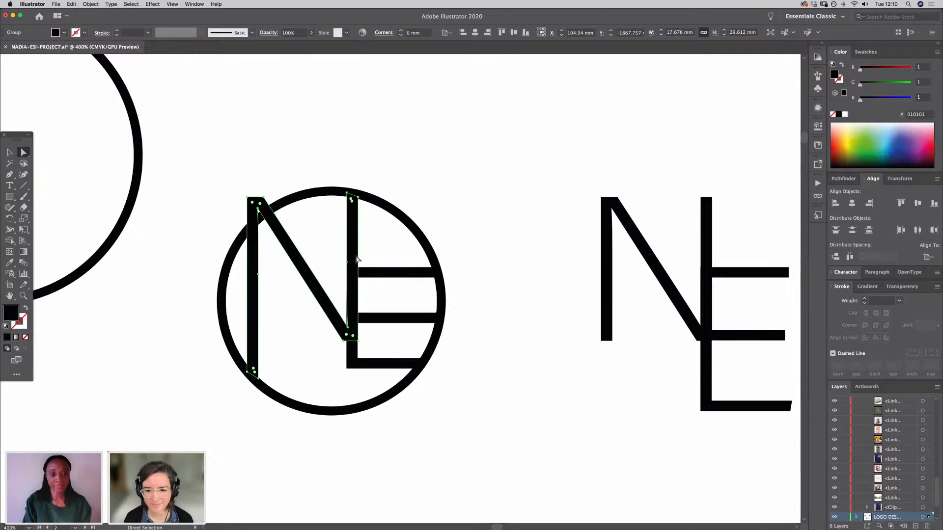
{"action": "left_click_drag", "start_coordinate": [354, 259], "coordinate": [352, 258]}
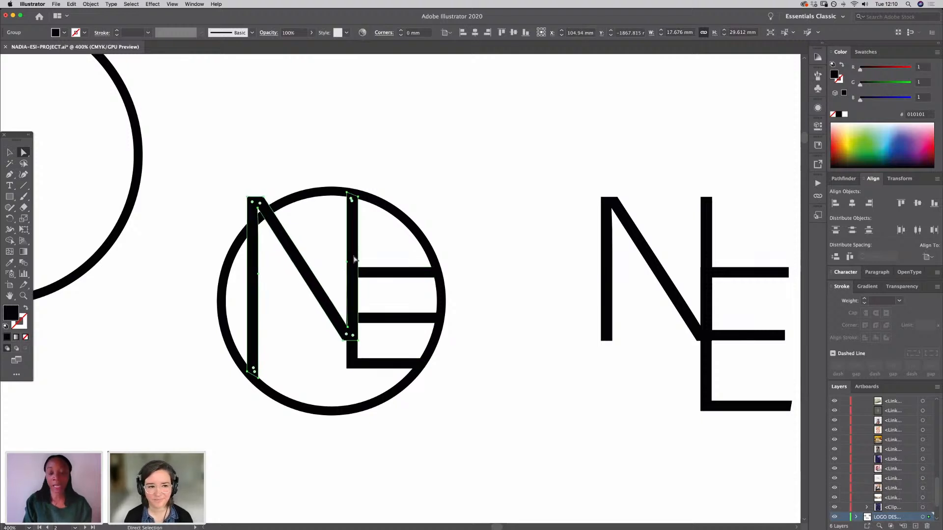
{"action": "left_click", "coordinate": [466, 300]}
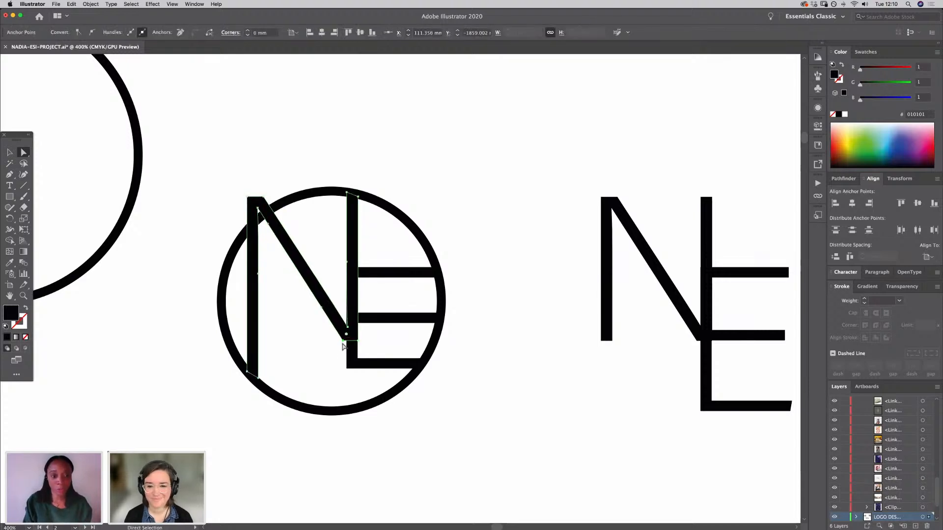
{"action": "left_click", "coordinate": [343, 341]}
{"action": "left_click_drag", "start_coordinate": [345, 342], "coordinate": [349, 351]}
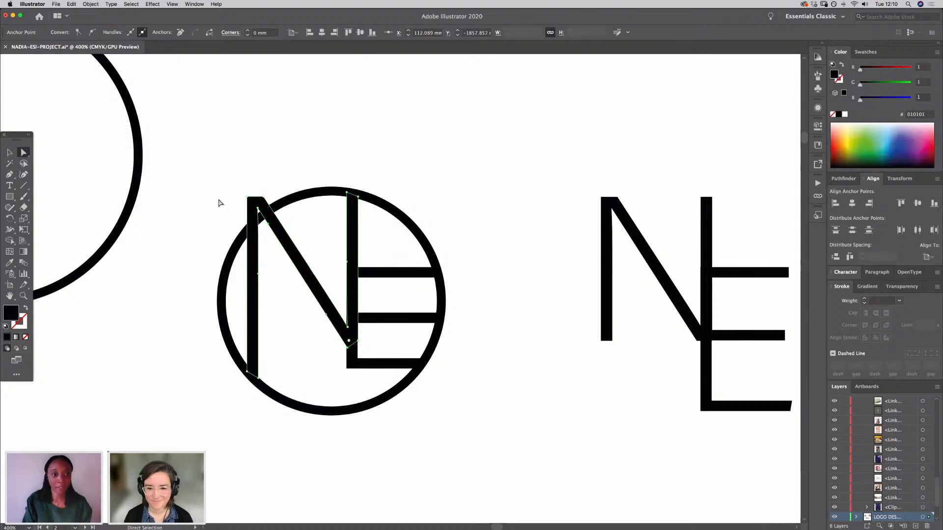
{"action": "left_click", "coordinate": [193, 199]}
Step: Isolate the N group, erase its upper-left corner protruding beyond the circle, and exit isolation
{"action": "key", "text": "v"}
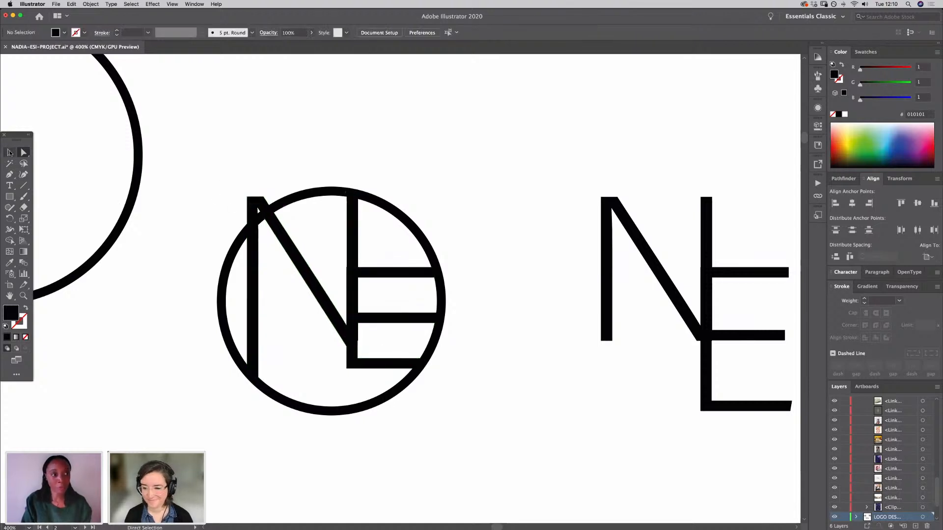
{"action": "double_click", "coordinate": [258, 208]}
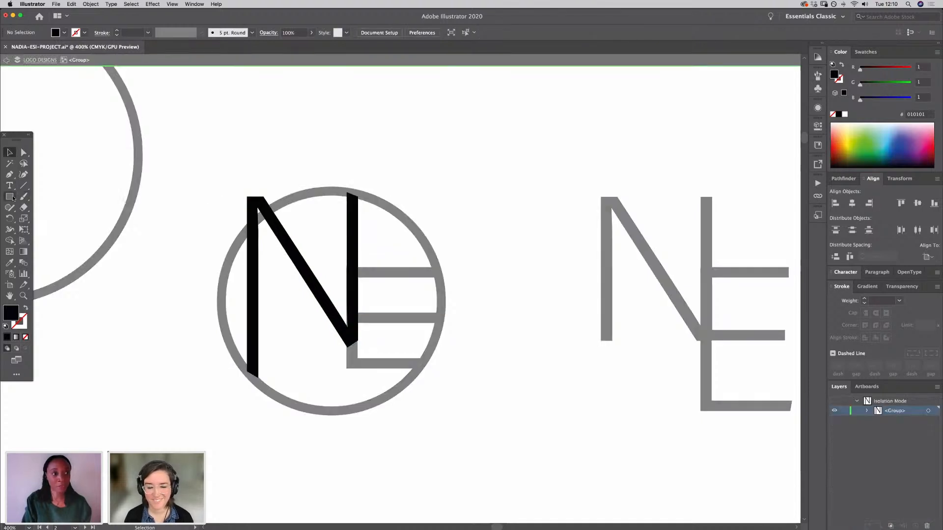
{"action": "left_click", "coordinate": [23, 207]}
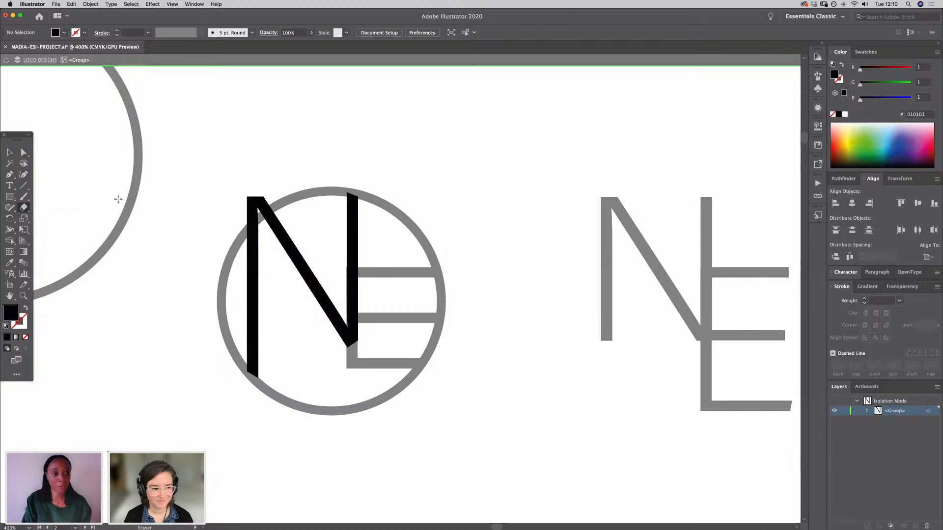
{"action": "mouse_move", "coordinate": [262, 195]}
{"action": "left_mouse_down"}
{"action": "mouse_move", "coordinate": [241, 196]}
{"action": "mouse_move", "coordinate": [230, 225]}
{"action": "left_mouse_up"}
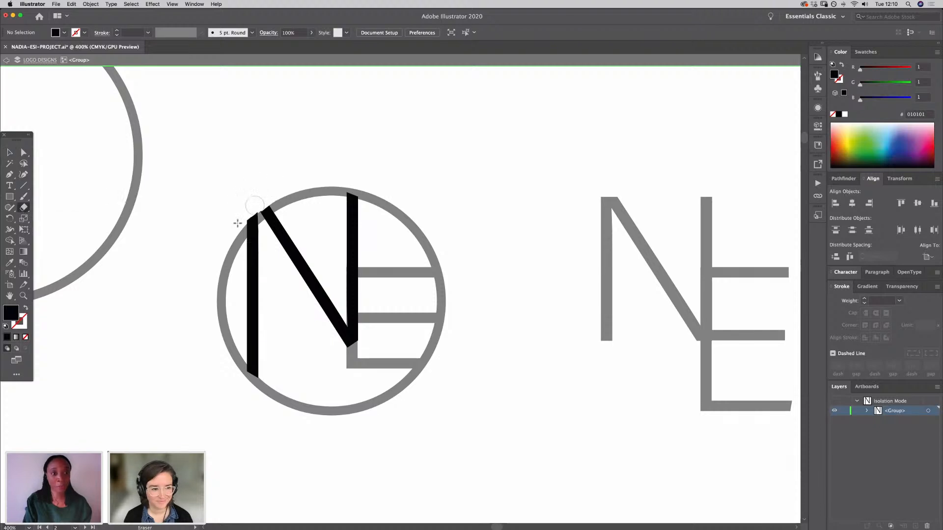
{"action": "left_click", "coordinate": [9, 153]}
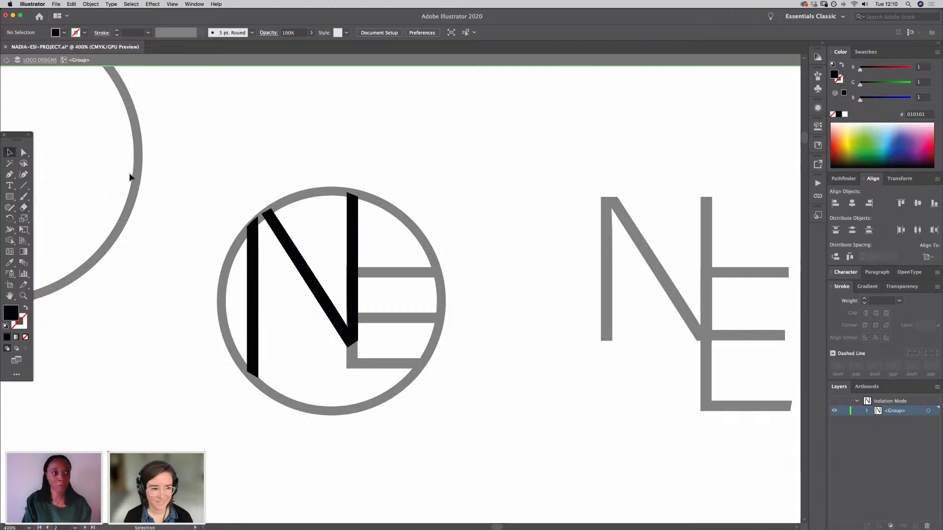
{"action": "double_click", "coordinate": [180, 185]}
Step: Try a vertical 4 pt line about 38 mm long across the left part of the large empty circle, and delete it
{"action": "key", "text": "space"}
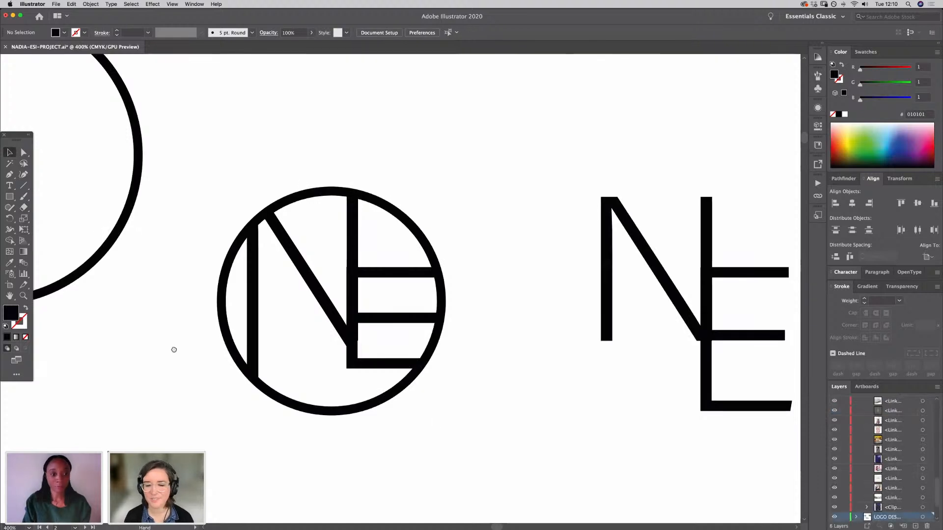
{"action": "left_click_drag", "start_coordinate": [174, 343], "coordinate": [319, 436]}
{"action": "key", "text": "super+minus"}
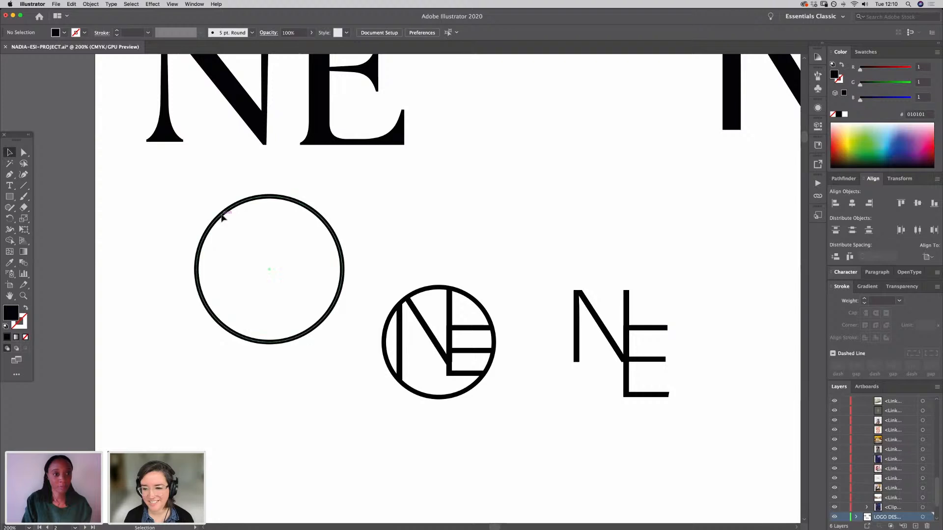
{"action": "left_click", "coordinate": [219, 217]}
{"action": "left_click", "coordinate": [164, 217]}
{"action": "key", "text": "backslash"}
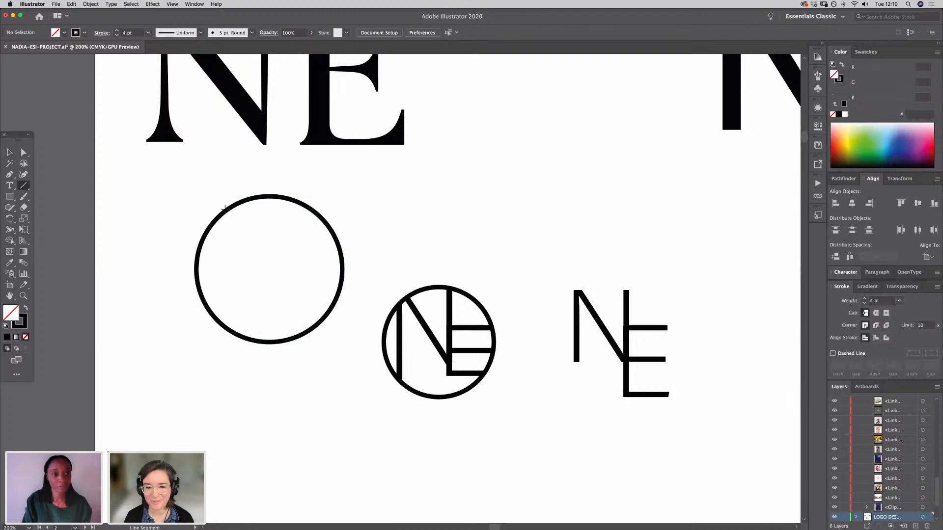
{"action": "left_click_drag", "start_coordinate": [226, 210], "coordinate": [223, 329]}
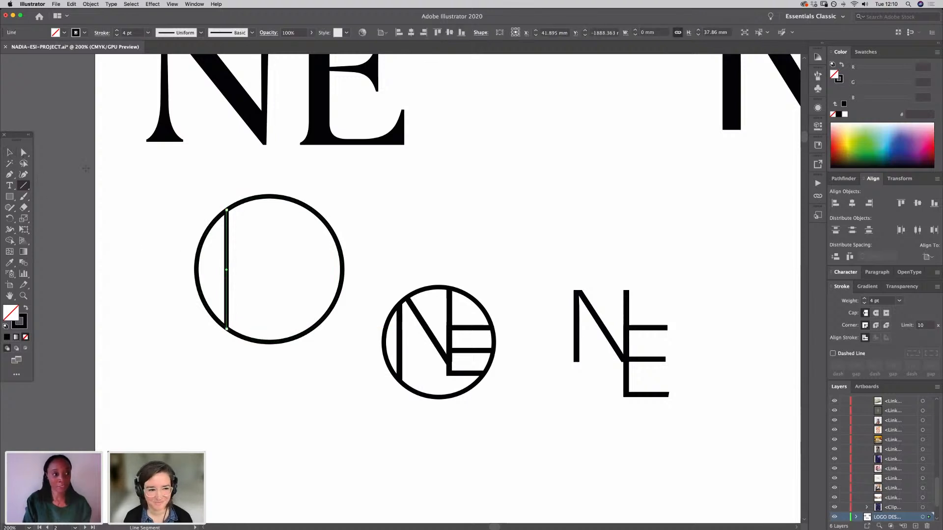
{"action": "left_click", "coordinate": [10, 153]}
{"action": "left_click", "coordinate": [235, 249]}
{"action": "left_click", "coordinate": [227, 258]}
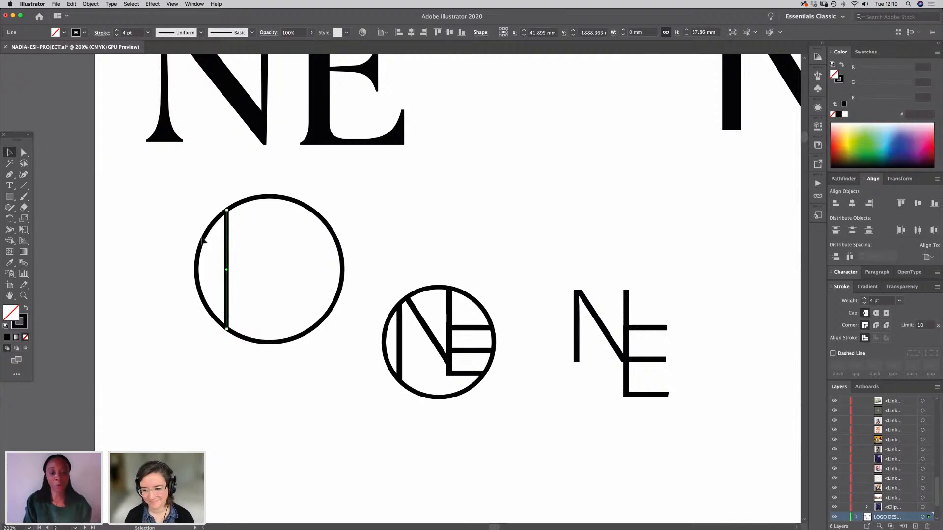
{"action": "left_click", "coordinate": [23, 185]}
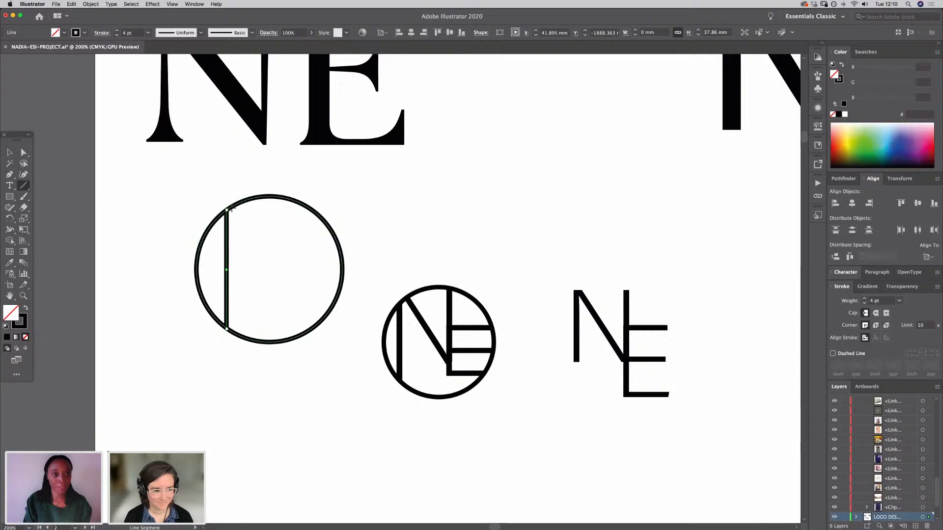
{"action": "key", "text": "Delete"}
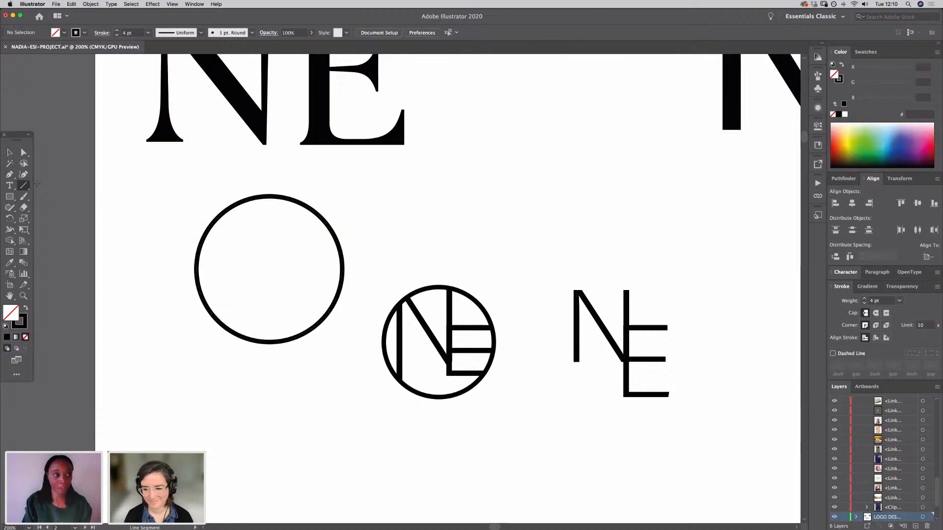
Step: Draw a vertical path about 35 mm long with the Pen tool, joining the large circle's lower-left and upper-left edges
{"action": "left_click", "coordinate": [10, 174]}
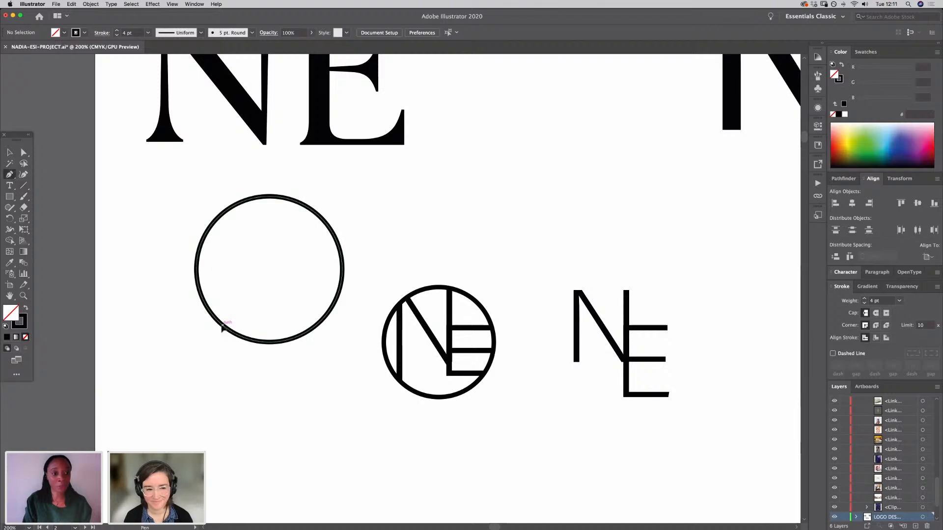
{"action": "left_click", "coordinate": [224, 325]}
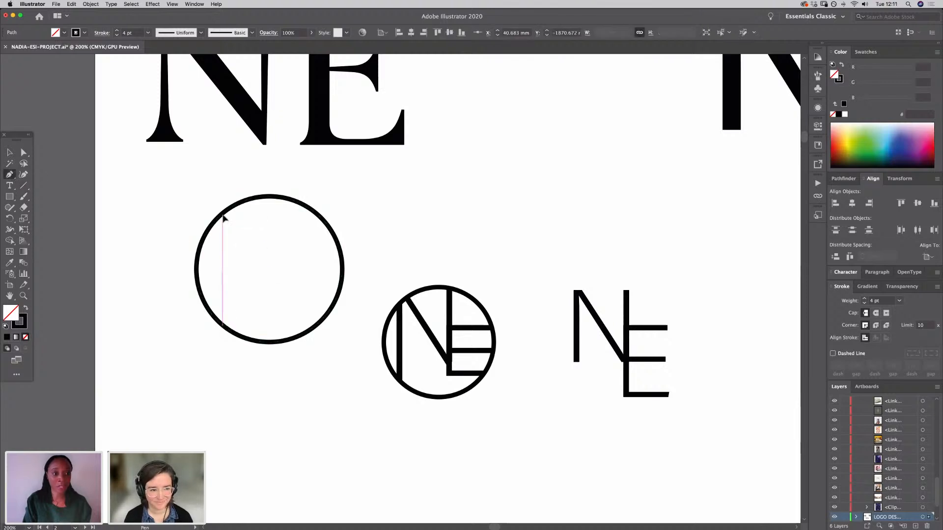
{"action": "left_click", "coordinate": [223, 215]}
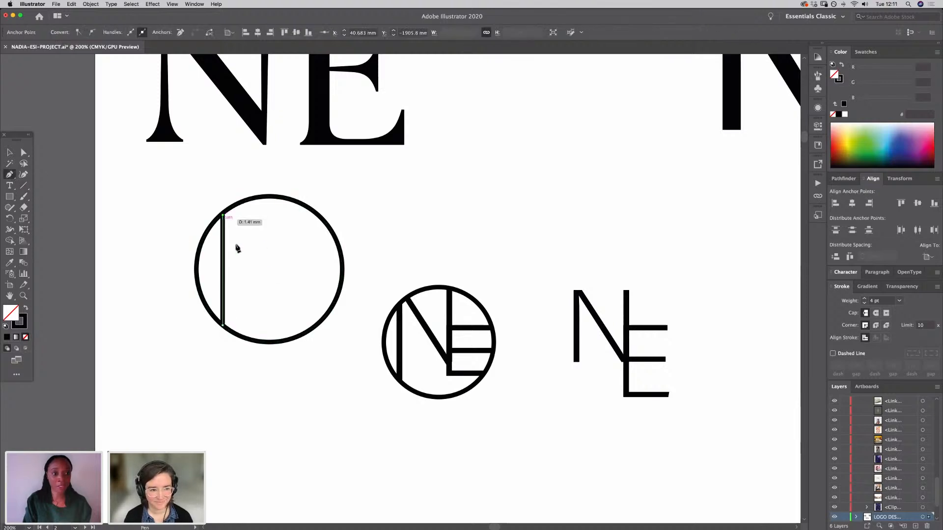
Step: Extend the path from the stem's upper end with a diagonal and a vertical stroke to the large circle's upper edge, forming an N
{"action": "left_click", "coordinate": [272, 306]}
{"action": "key", "text": "super+z"}
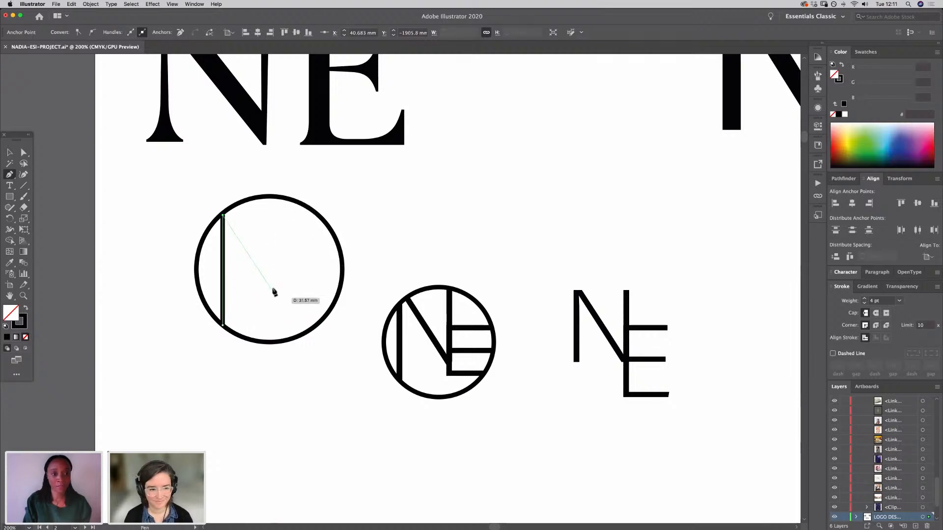
{"action": "left_click", "coordinate": [274, 290]}
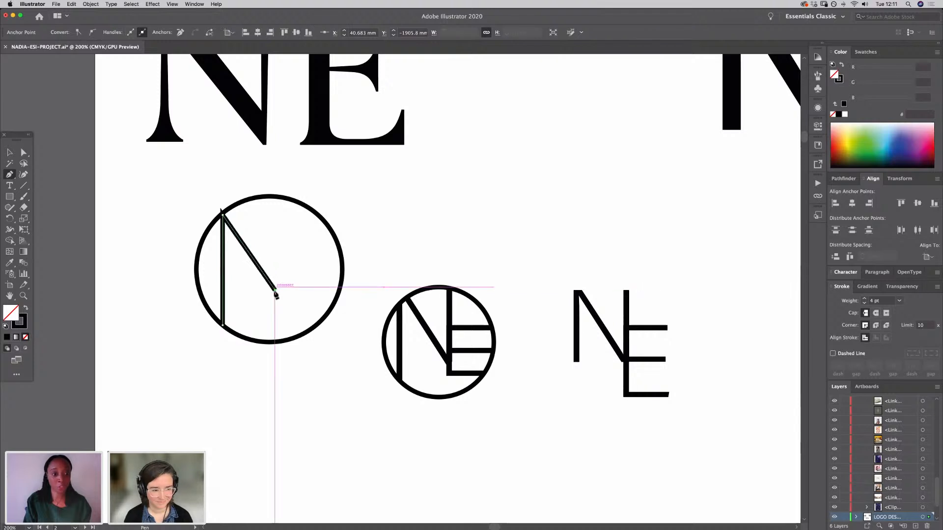
{"action": "left_click", "coordinate": [275, 197]}
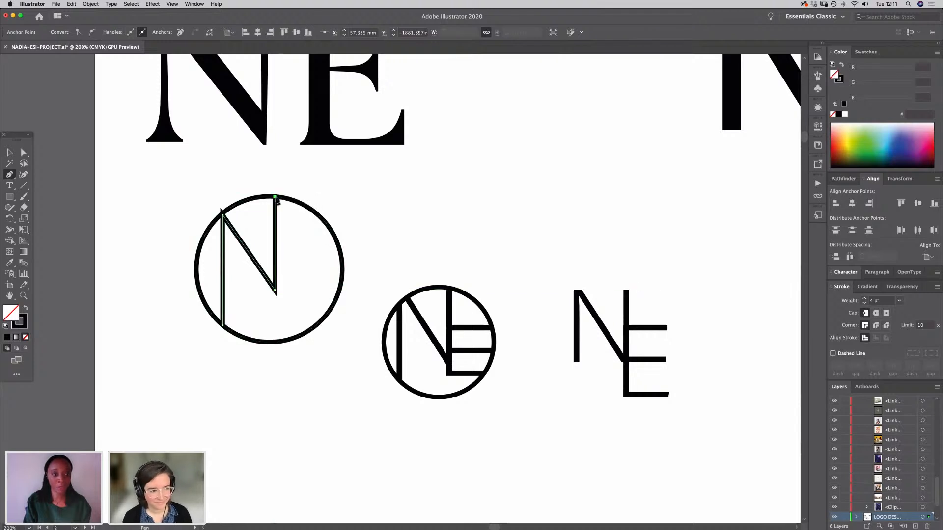
Step: Give the line-drawn N's stroke corners a round join and deselect the path
{"action": "left_click", "coordinate": [10, 154]}
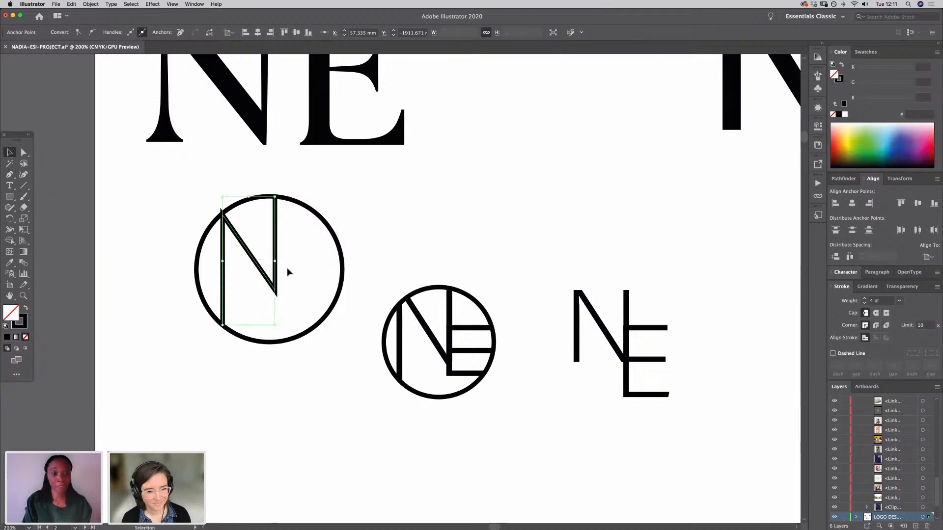
{"action": "left_click", "coordinate": [874, 326]}
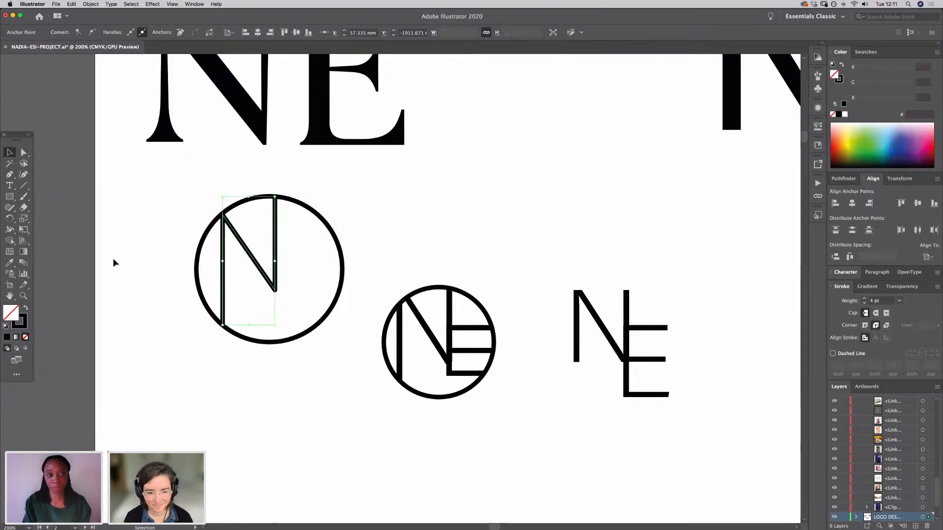
{"action": "left_click", "coordinate": [150, 239]}
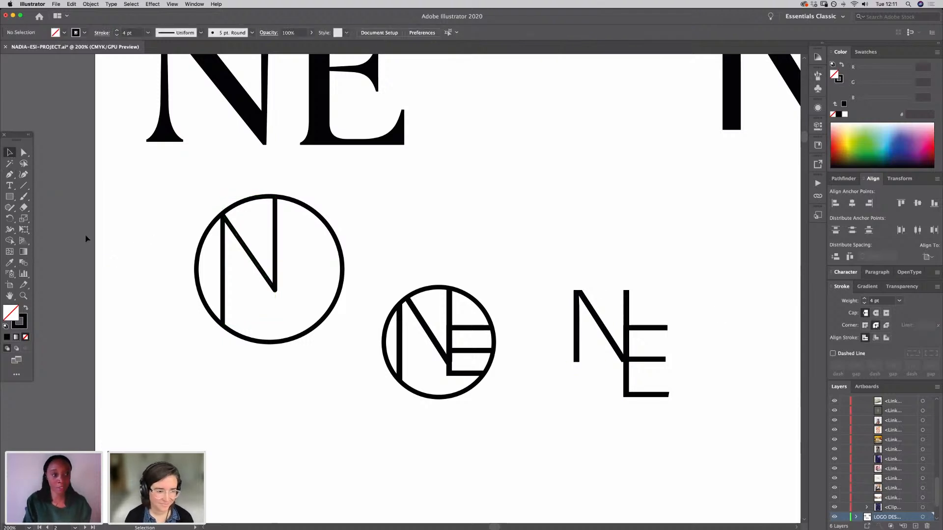
Step: Draw the E's upper arm with the Pen tool as a horizontal line about 18 mm long from the N's inner stem to the circle
{"action": "left_click", "coordinate": [11, 176]}
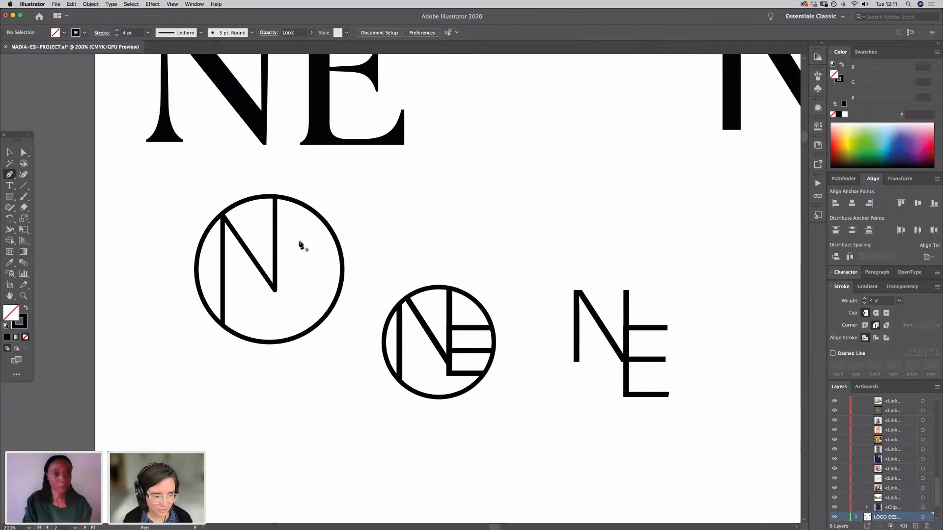
{"action": "left_click", "coordinate": [275, 233]}
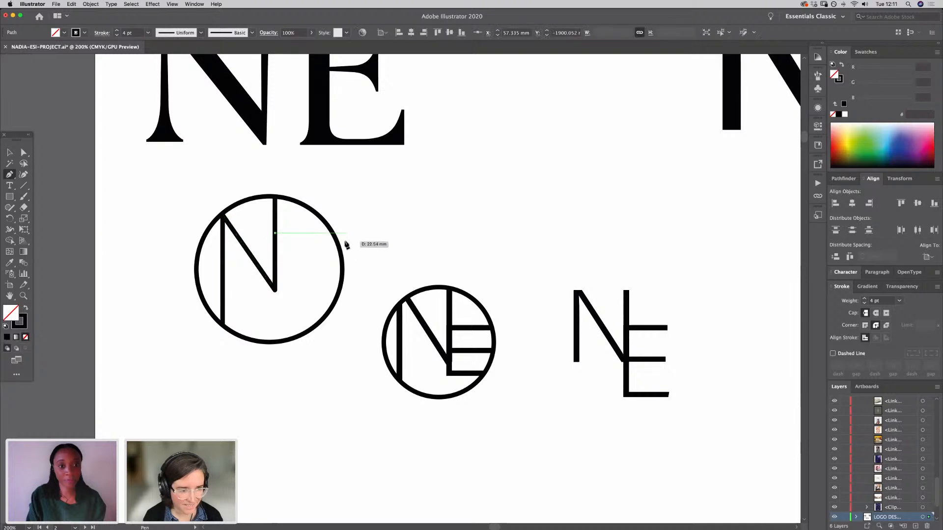
{"action": "left_click", "coordinate": [332, 233]}
{"action": "left_click", "coordinate": [9, 153]}
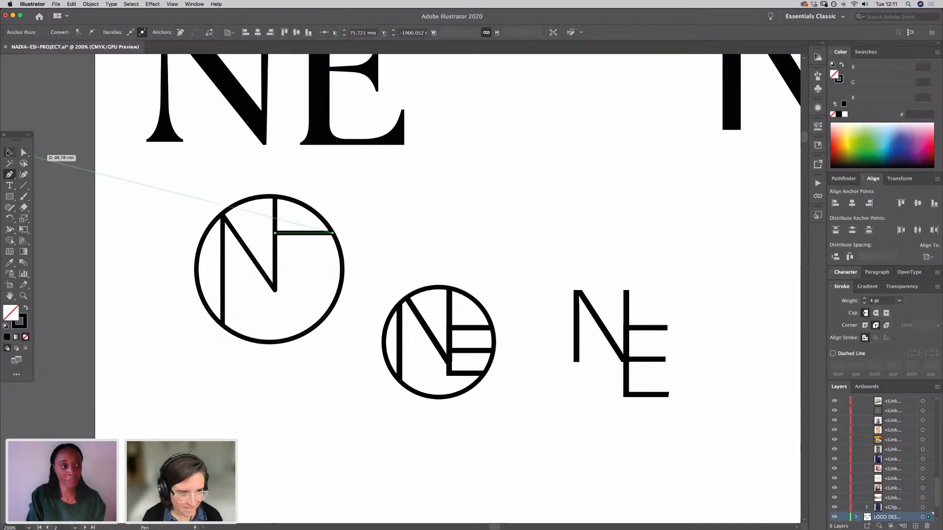
Step: Add the E's middle and lower arms as copies of the upper arm, extending them to the circle's edge
{"action": "left_click", "coordinate": [265, 234]}
{"action": "left_click_drag", "start_coordinate": [294, 234], "coordinate": [339, 292]}
{"action": "left_click", "coordinate": [306, 296]}
{"action": "left_click", "coordinate": [23, 152]}
{"action": "left_click", "coordinate": [169, 207]}
{"action": "left_click", "coordinate": [332, 290]}
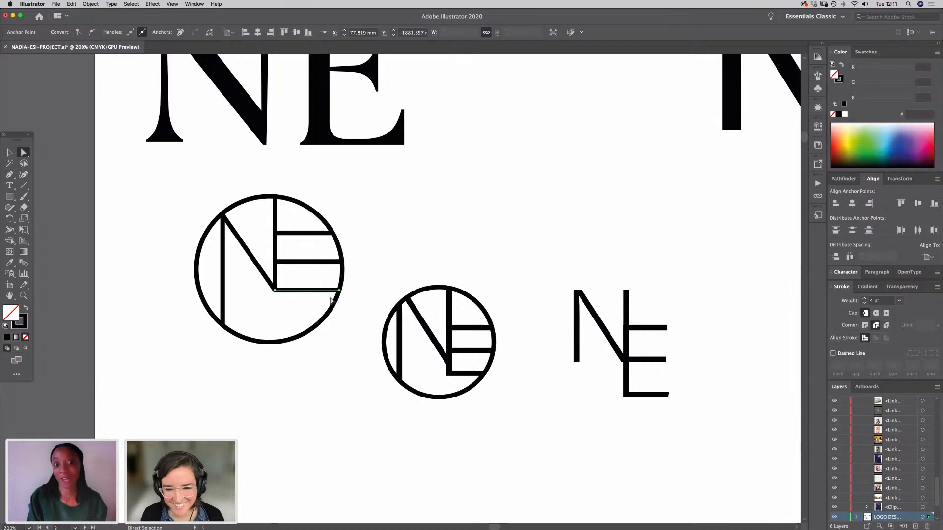
{"action": "left_click", "coordinate": [360, 276]}
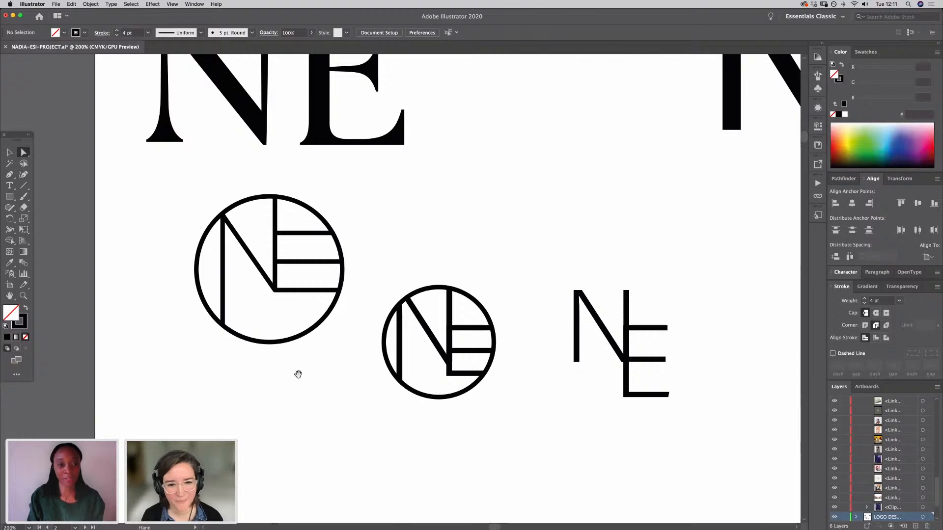
Step: Examine the line-drawn circular monogram against the one built from outlined letters, checking their strokes and circle
{"action": "left_click_drag", "start_coordinate": [337, 366], "coordinate": [255, 371]}
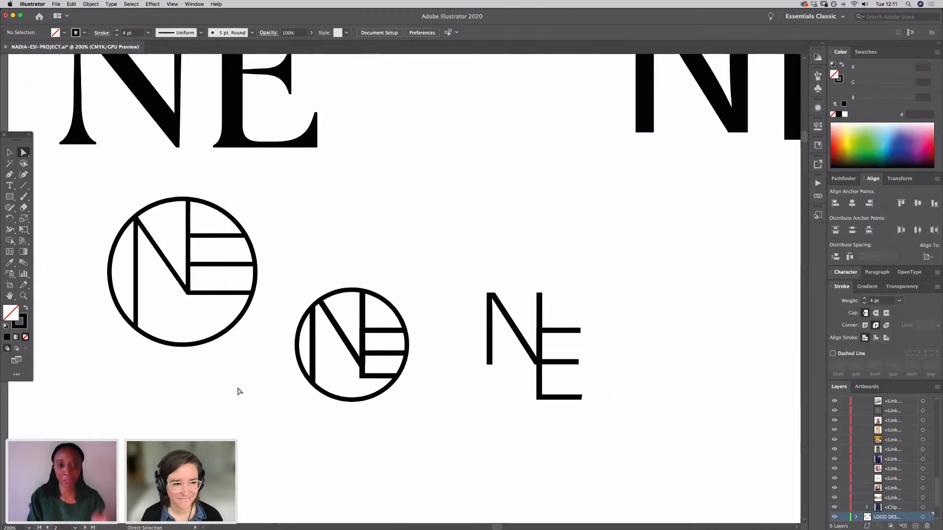
{"action": "left_click", "coordinate": [356, 358]}
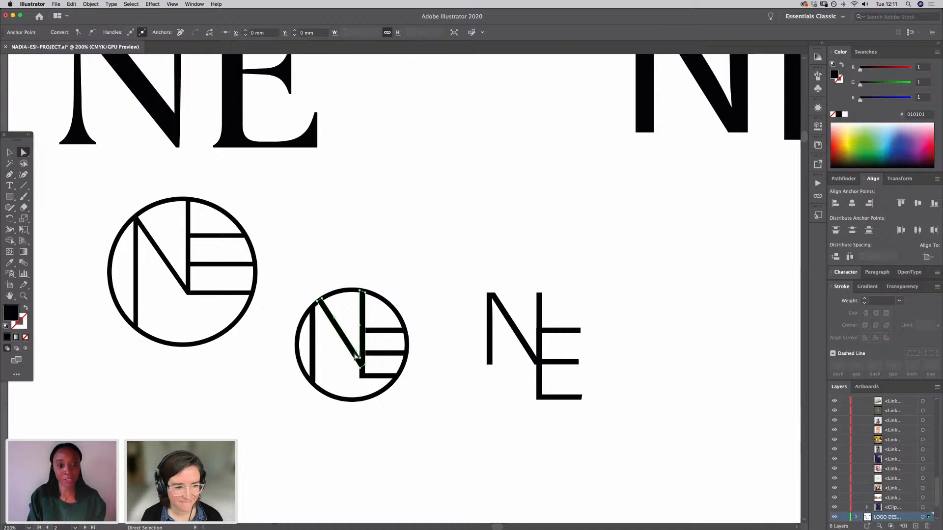
{"action": "left_click", "coordinate": [273, 401]}
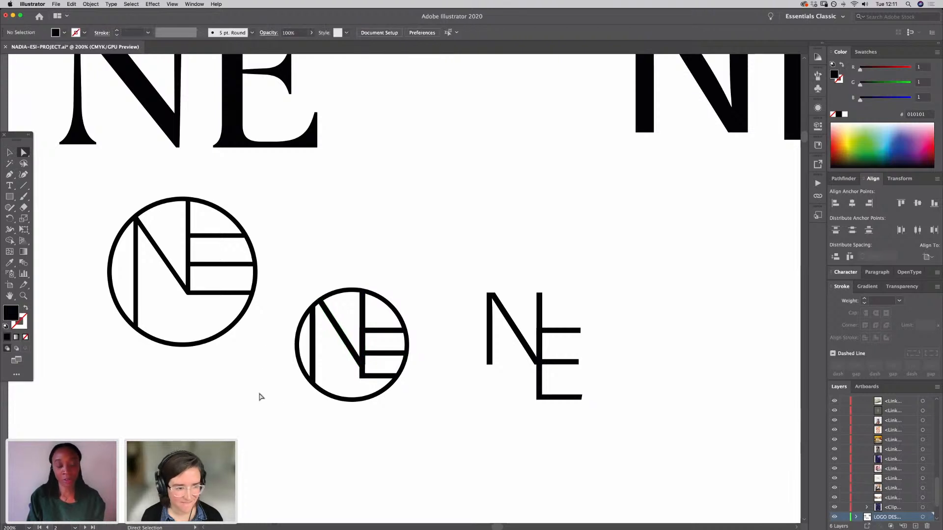
{"action": "left_click_drag", "start_coordinate": [251, 356], "coordinate": [353, 373]}
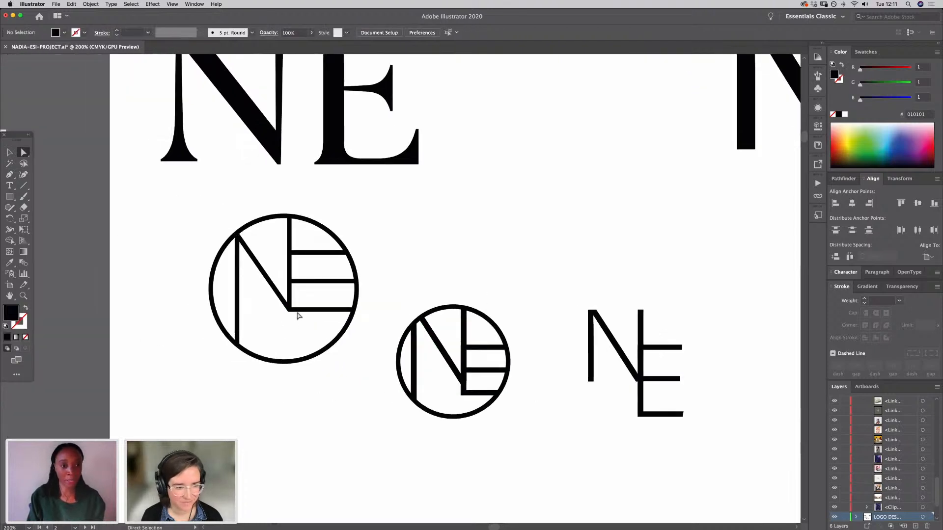
{"action": "left_click", "coordinate": [299, 310]}
{"action": "left_click", "coordinate": [352, 351]}
{"action": "left_click", "coordinate": [333, 344]}
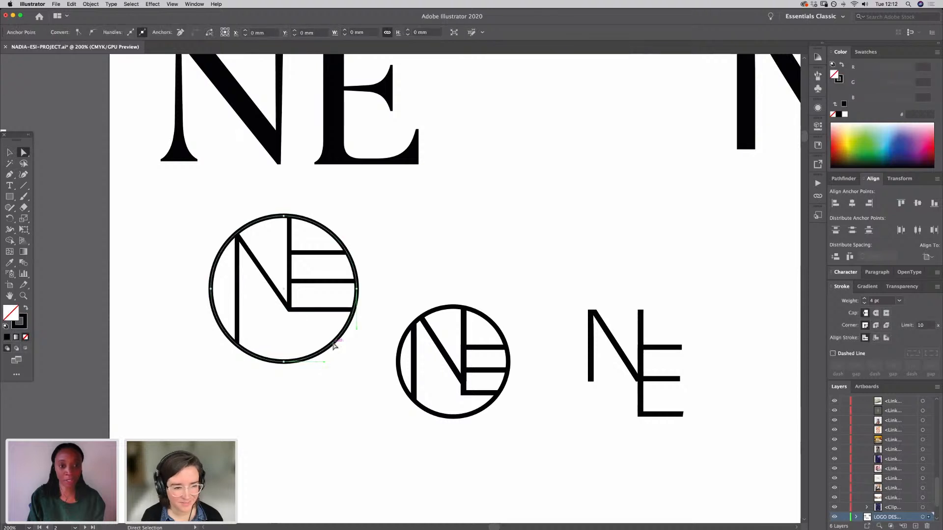
{"action": "left_click", "coordinate": [302, 391]}
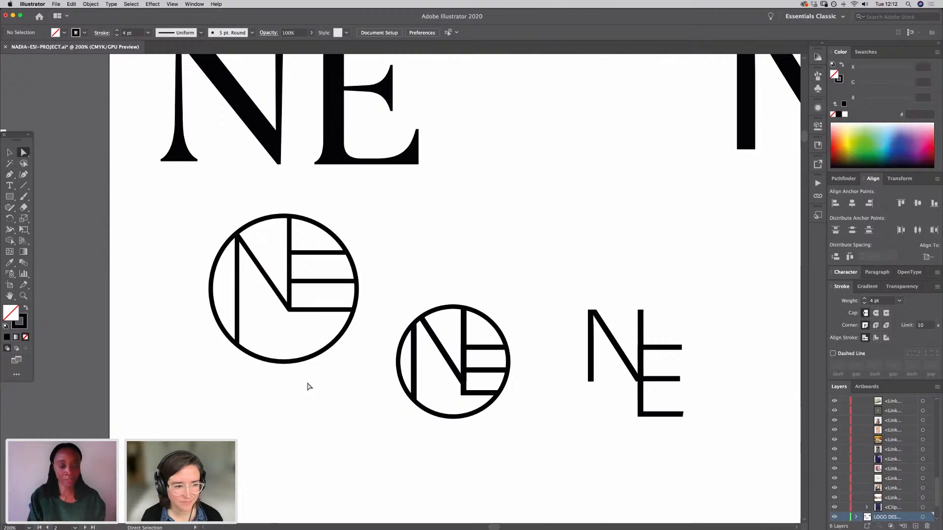
{"action": "left_click_drag", "start_coordinate": [432, 280], "coordinate": [279, 310]}
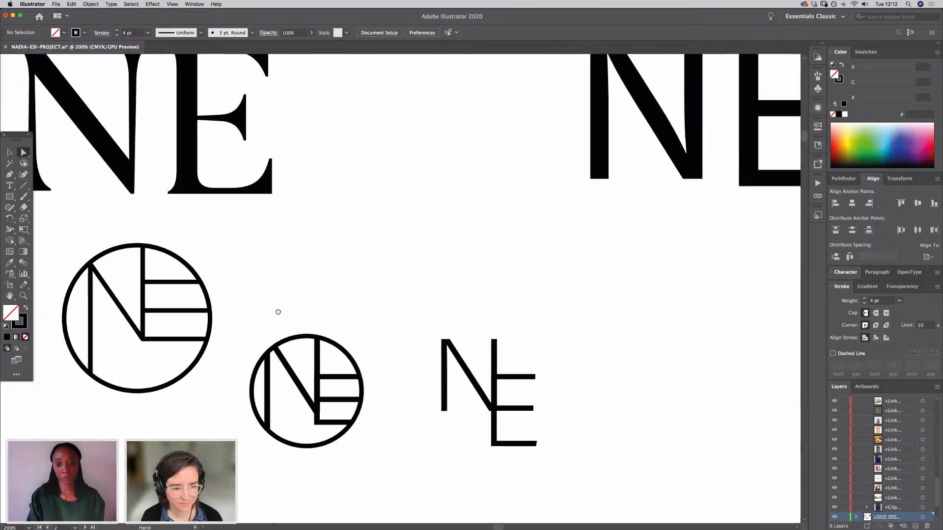
{"action": "left_click_drag", "start_coordinate": [393, 350], "coordinate": [471, 316]}
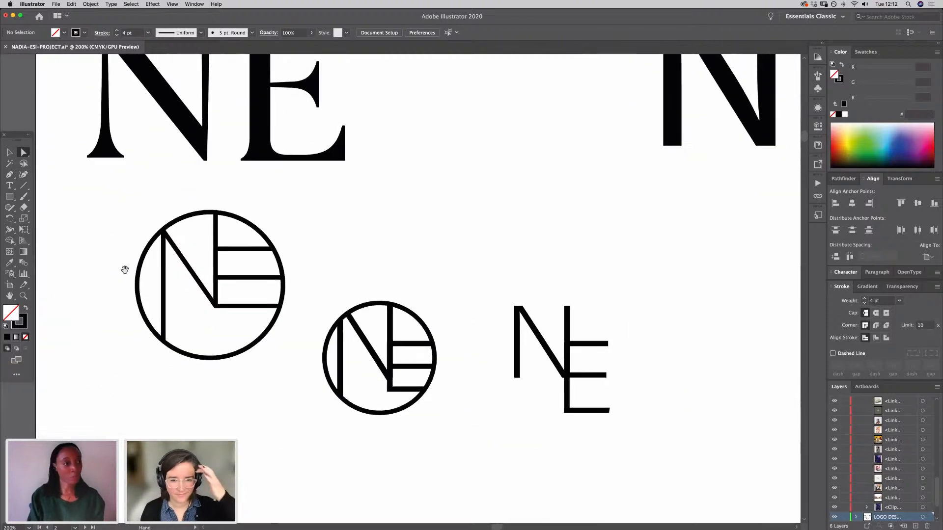
Step: Move the loose thin NE letters off the artboard onto the pasteboard beside the logo inspiration images
{"action": "left_click", "coordinate": [10, 153]}
{"action": "left_click_drag", "start_coordinate": [556, 391], "coordinate": [30, 460]}
{"action": "left_click_drag", "start_coordinate": [275, 410], "coordinate": [477, 377]}
{"action": "left_click_drag", "start_coordinate": [239, 412], "coordinate": [152, 372]}
{"action": "left_click", "coordinate": [286, 401]}
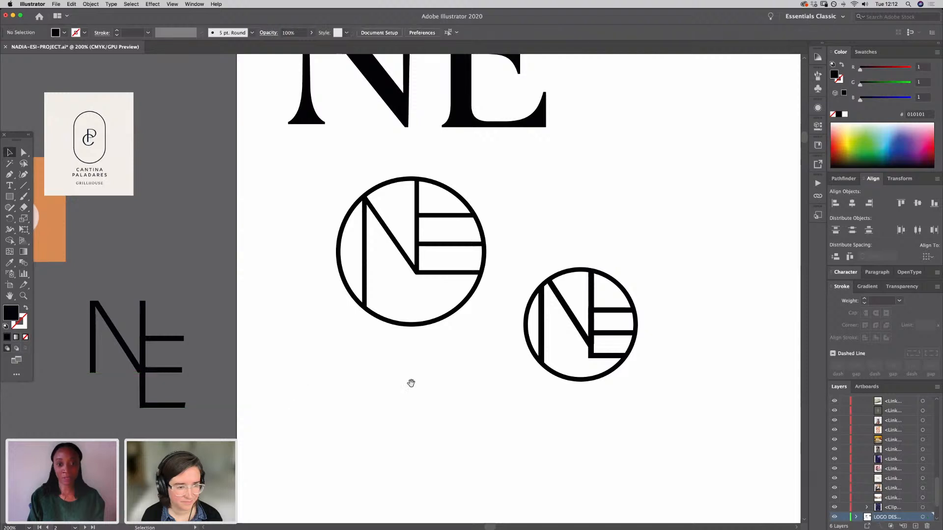
{"action": "left_click_drag", "start_coordinate": [456, 388], "coordinate": [254, 418]}
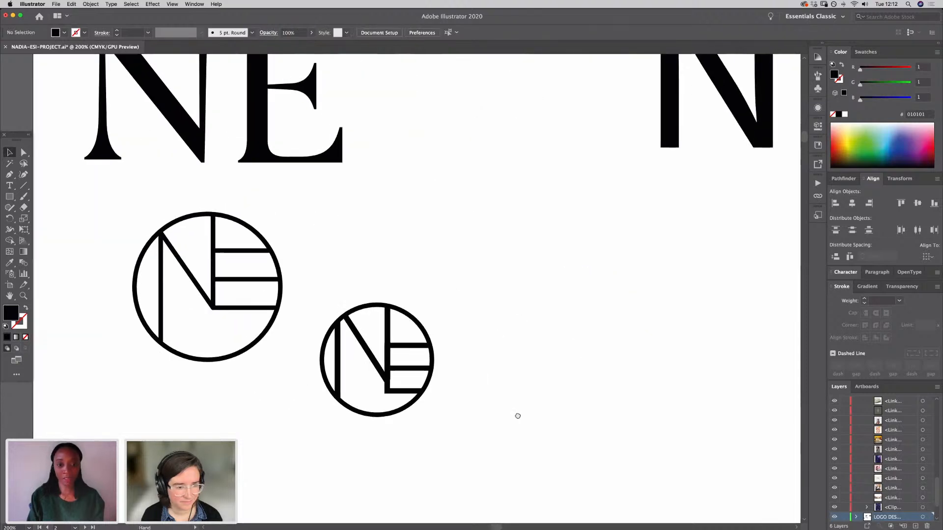
Step: Move the large sans-serif E left and slightly up so its stem overlaps the N's right stem, aligning both letters' height
{"action": "scroll", "coordinate": [516, 414], "scroll_direction": "up", "scroll_amount": 5}
{"action": "scroll", "coordinate": [570, 389], "scroll_direction": "left", "scroll_amount": 5}
{"action": "left_click_drag", "start_coordinate": [586, 374], "coordinate": [317, 362]}
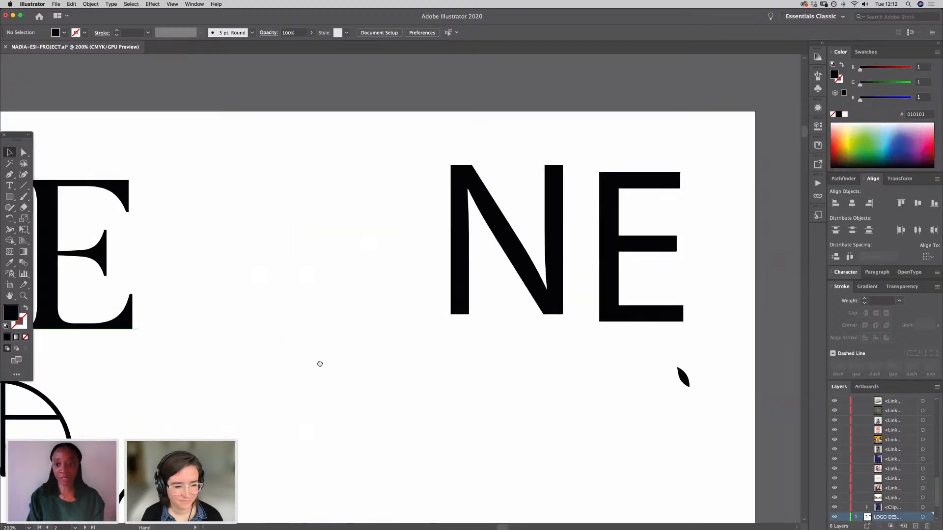
{"action": "left_click_drag", "start_coordinate": [631, 326], "coordinate": [573, 312]}
{"action": "left_click_drag", "start_coordinate": [458, 300], "coordinate": [458, 300]}
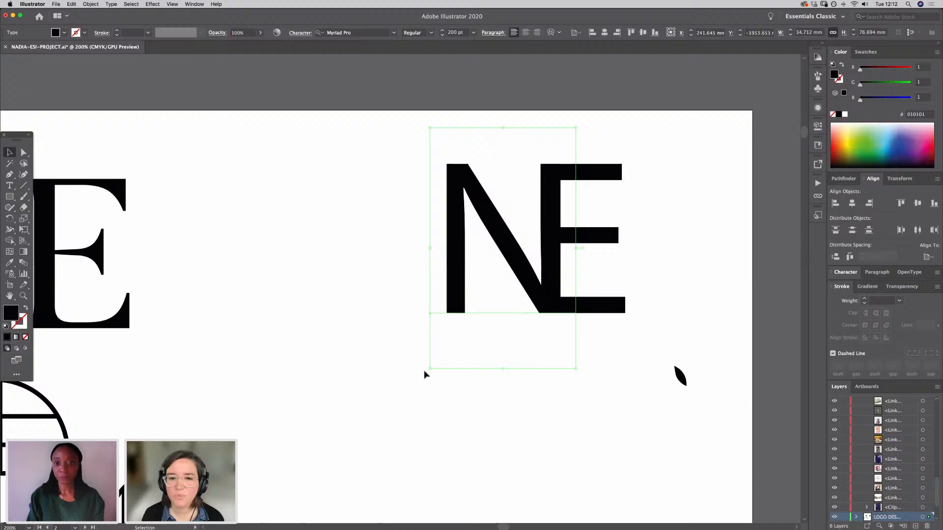
{"action": "left_click", "coordinate": [302, 405]}
Step: Review the logo inspiration images, including the green oval emblem and the Cantina Paladares logo, against the NE monogram designs
{"action": "left_click_drag", "start_coordinate": [302, 405], "coordinate": [760, 334]}
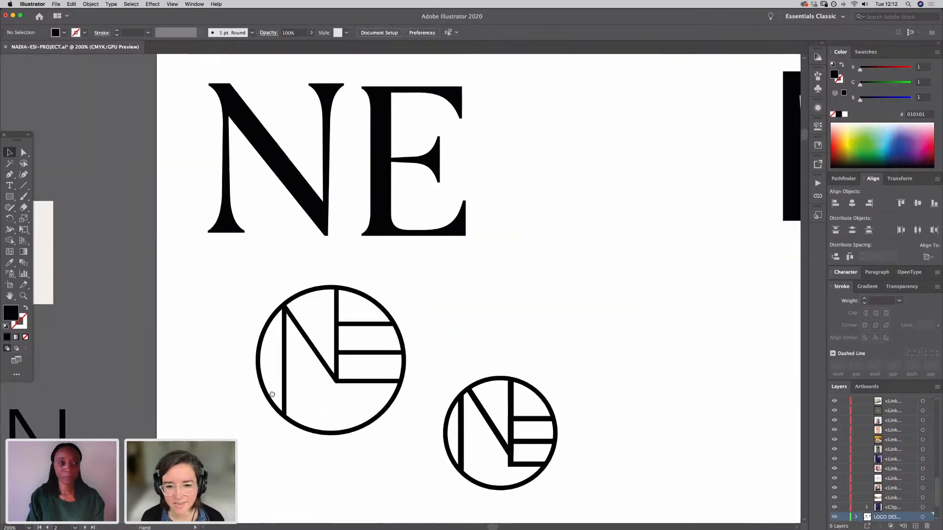
{"action": "left_click_drag", "start_coordinate": [272, 393], "coordinate": [566, 388]}
{"action": "left_click_drag", "start_coordinate": [362, 370], "coordinate": [513, 374]}
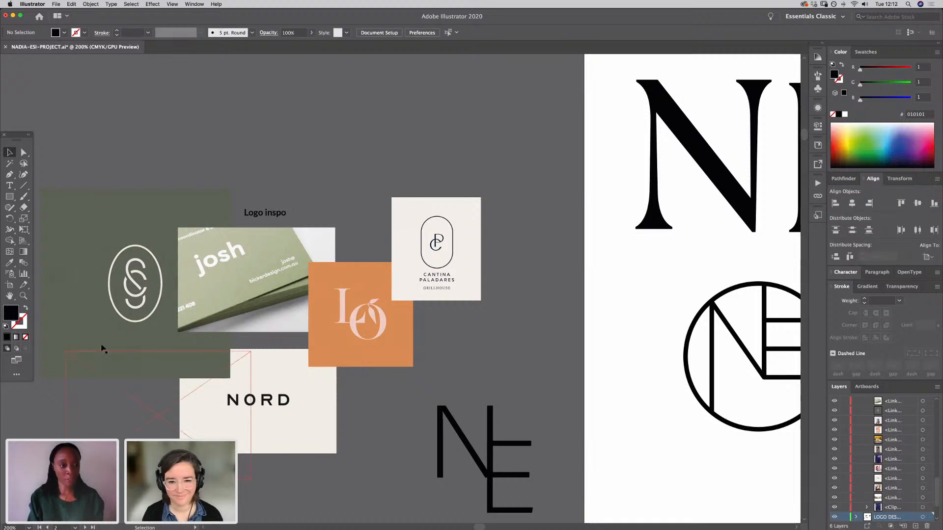
{"action": "left_click", "coordinate": [140, 318]}
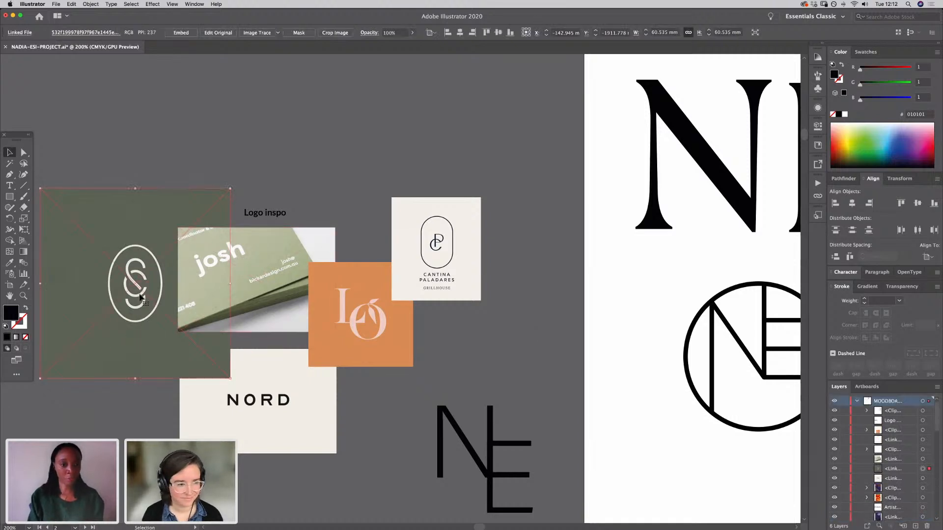
{"action": "left_click", "coordinate": [479, 294]}
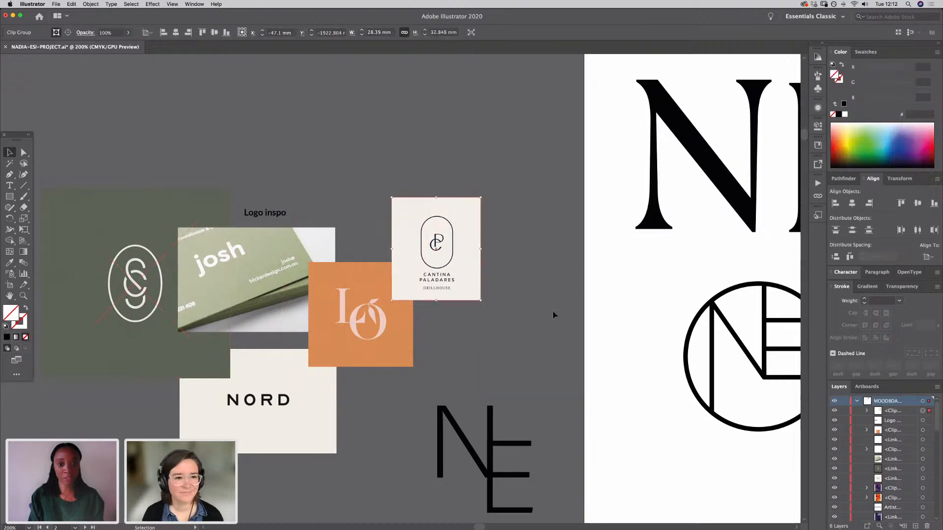
{"action": "left_click", "coordinate": [625, 375]}
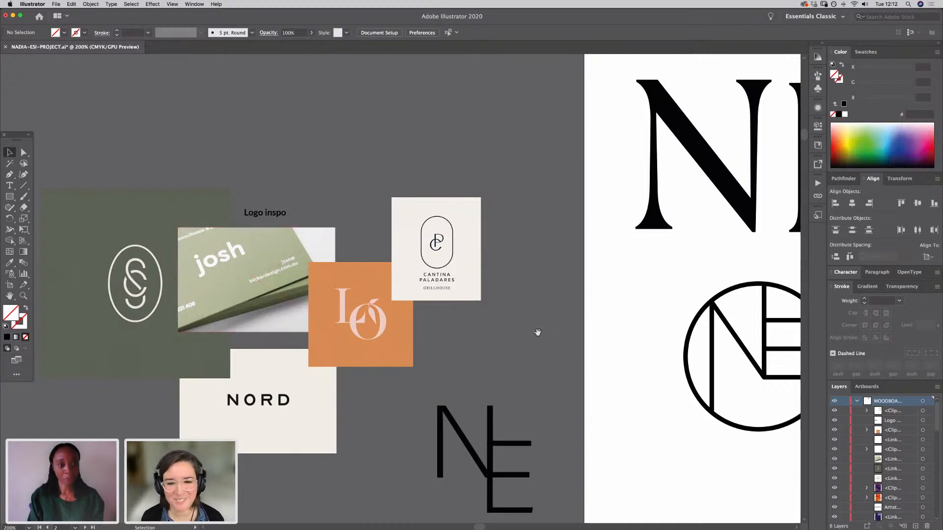
{"action": "scroll", "coordinate": [516, 325], "scroll_direction": "right", "scroll_amount": 10}
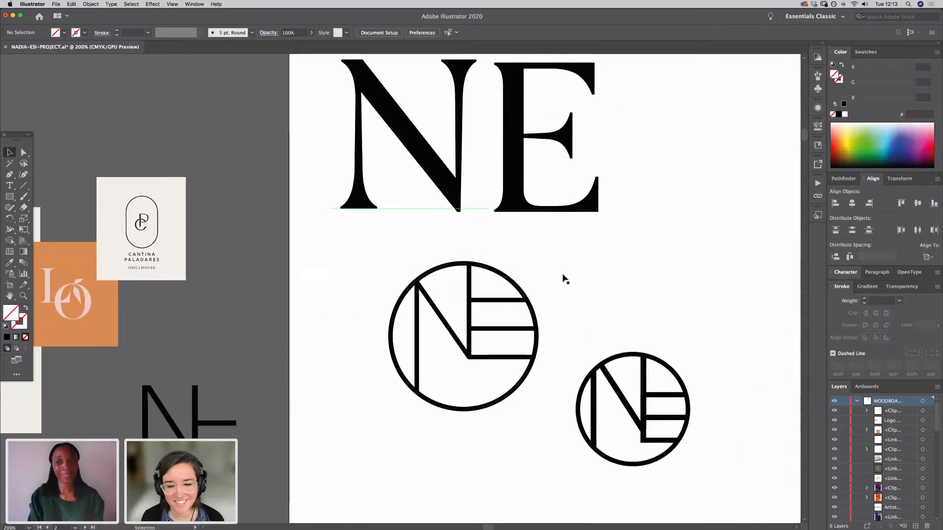
{"action": "left_click_drag", "start_coordinate": [625, 290], "coordinate": [427, 281]}
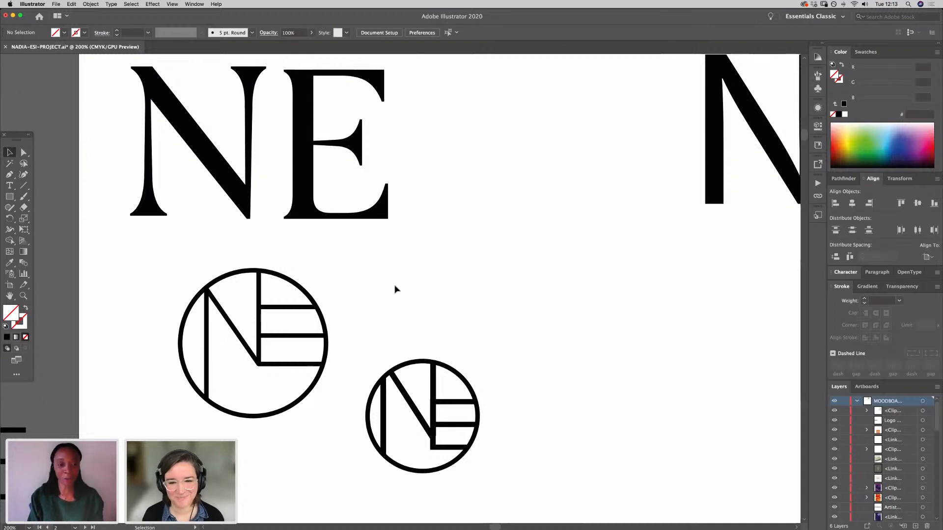
{"action": "scroll", "coordinate": [483, 280], "scroll_direction": "right", "scroll_amount": 5}
{"action": "scroll", "coordinate": [483, 281], "scroll_direction": "up", "scroll_amount": 1}
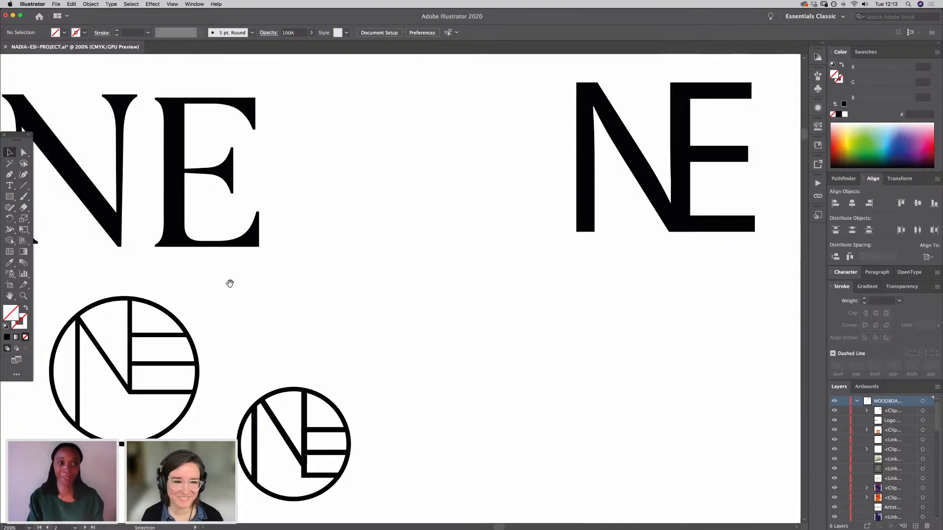
Step: Move the large serif E left so its stem overlaps the serif N's right stem, and deselect it
{"action": "scroll", "coordinate": [230, 283], "scroll_direction": "left", "scroll_amount": 5}
{"action": "scroll", "coordinate": [230, 283], "scroll_direction": "up", "scroll_amount": 1}
{"action": "left_click_drag", "start_coordinate": [252, 253], "coordinate": [214, 263]}
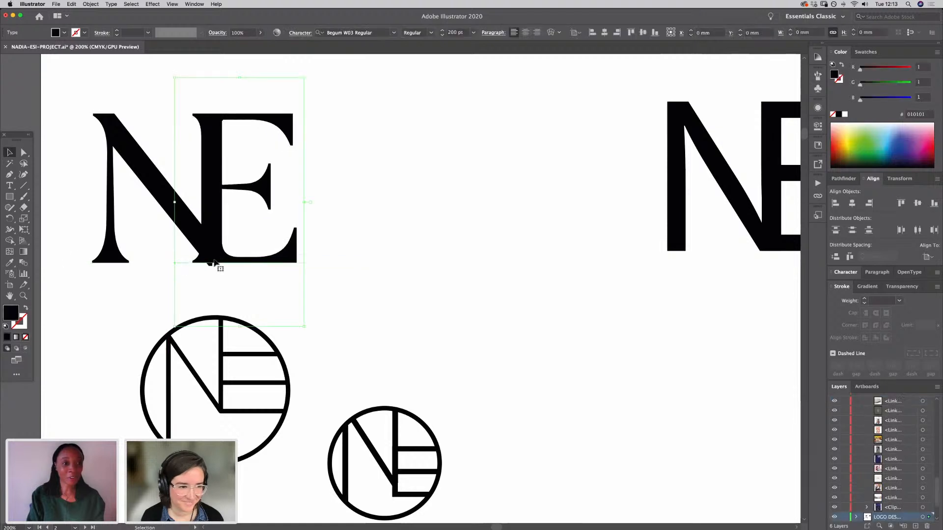
{"action": "left_click", "coordinate": [350, 274]}
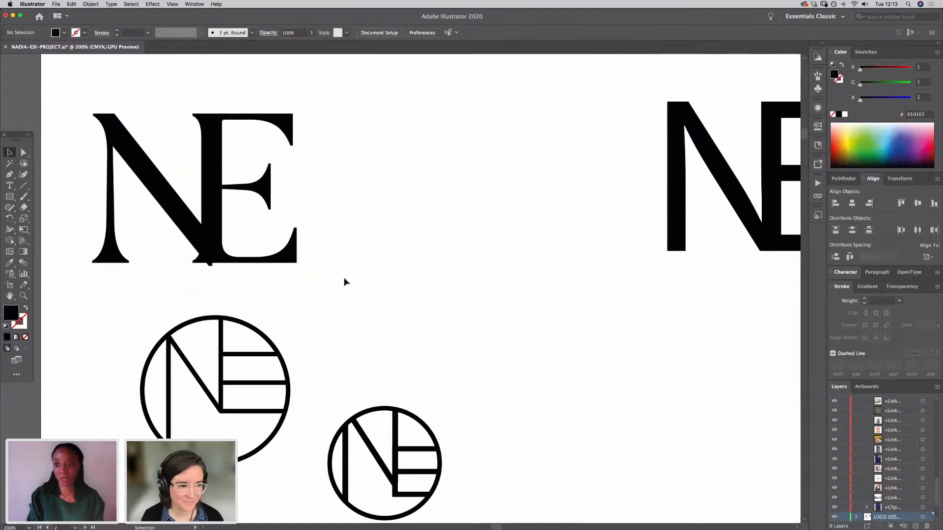
Step: Select the large serif N and E and show their full character settings, clearing the selection when done
{"action": "left_click_drag", "start_coordinate": [343, 280], "coordinate": [169, 196]}
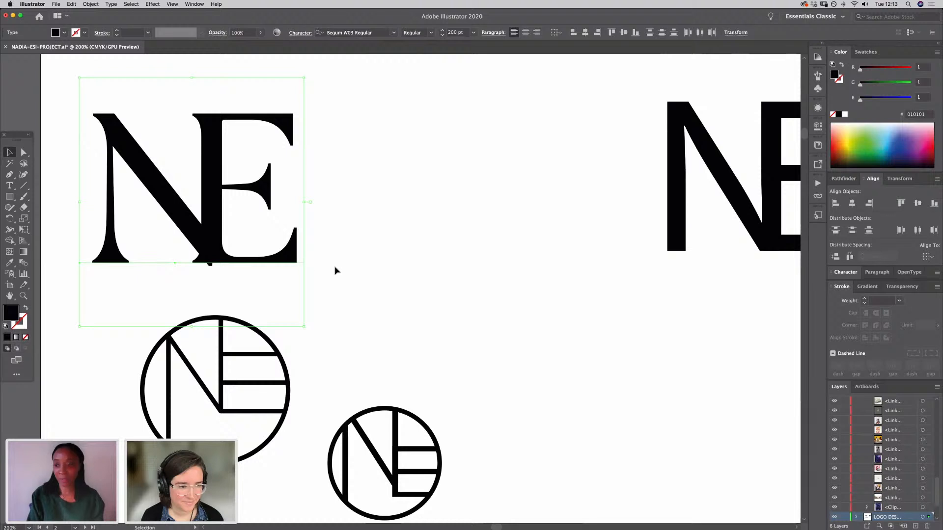
{"action": "left_click", "coordinate": [835, 276]}
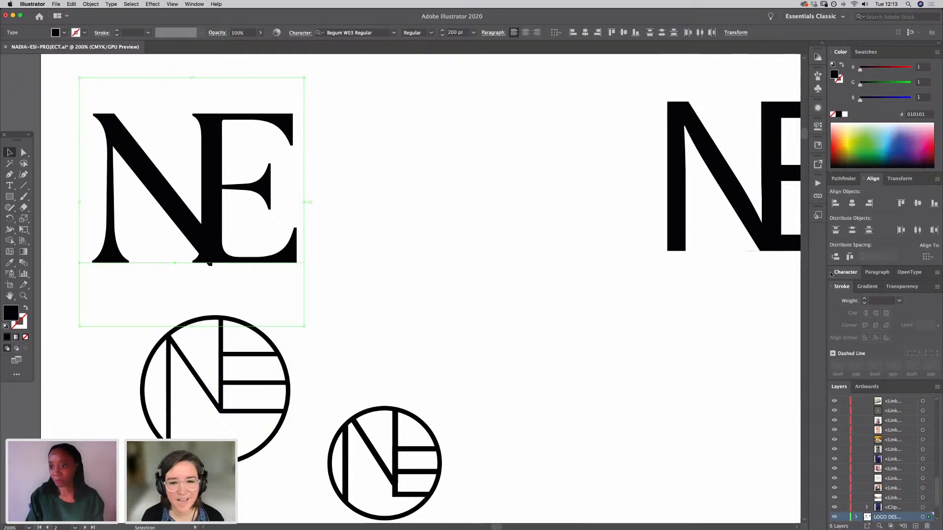
{"action": "left_click", "coordinate": [334, 287]}
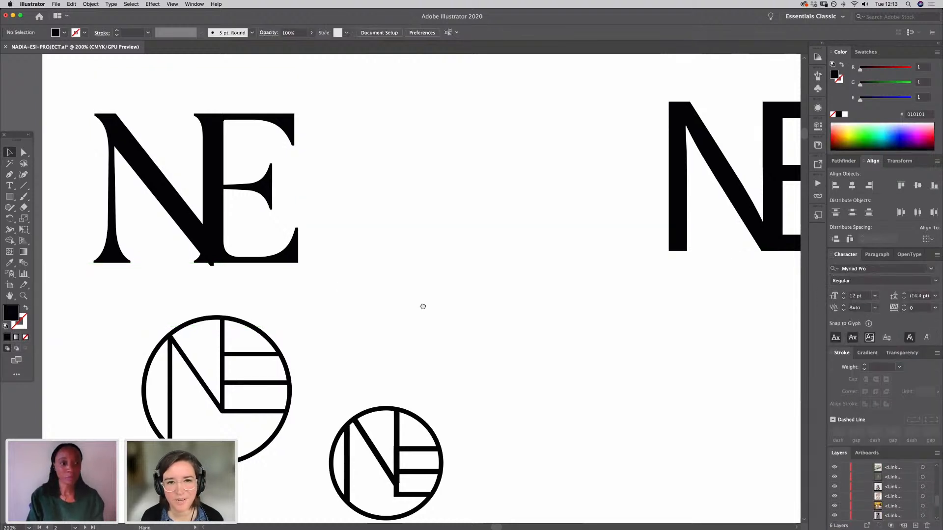
Step: Duplicate the large serif N and E pair horizontally, placing the copy beside the original on the artboard
{"action": "scroll", "coordinate": [421, 307], "scroll_direction": "left", "scroll_amount": 10}
{"action": "scroll", "coordinate": [421, 307], "scroll_direction": "up", "scroll_amount": 2}
{"action": "left_click", "coordinate": [358, 243]}
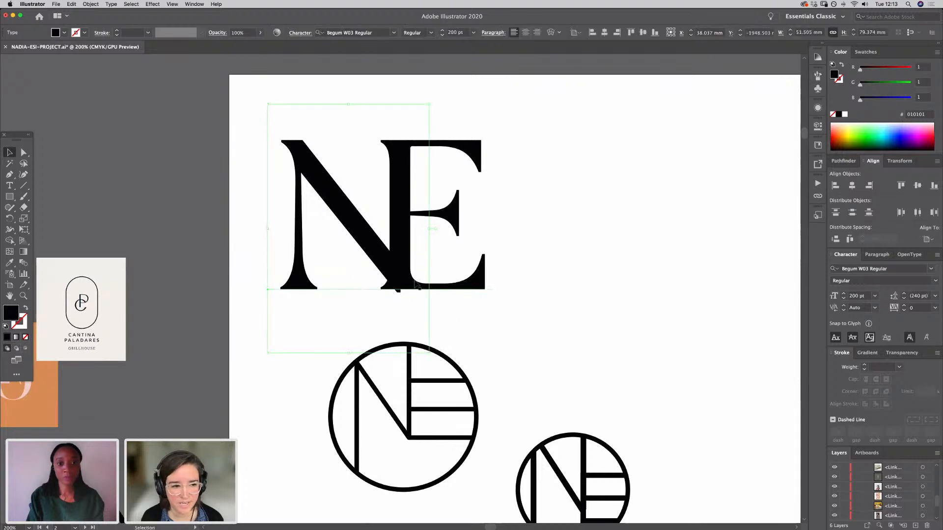
{"action": "left_click_drag", "start_coordinate": [411, 289], "coordinate": [671, 289]}
{"action": "left_click", "coordinate": [580, 390]}
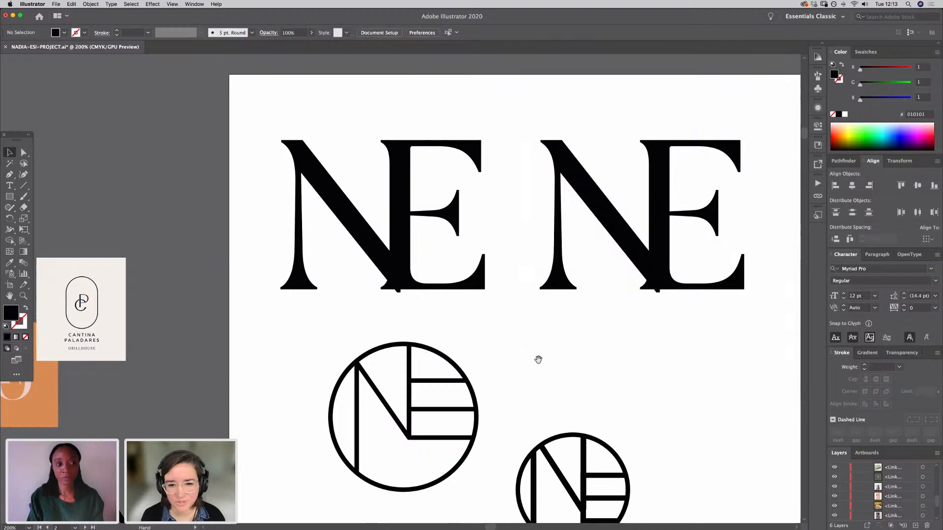
Step: Compare the serif NE pair and circular monograms with the logo inspiration images, including the orange LO mark and the NORD wordmark
{"action": "scroll", "coordinate": [539, 357], "scroll_direction": "right", "scroll_amount": 5}
{"action": "left_click", "coordinate": [507, 297]}
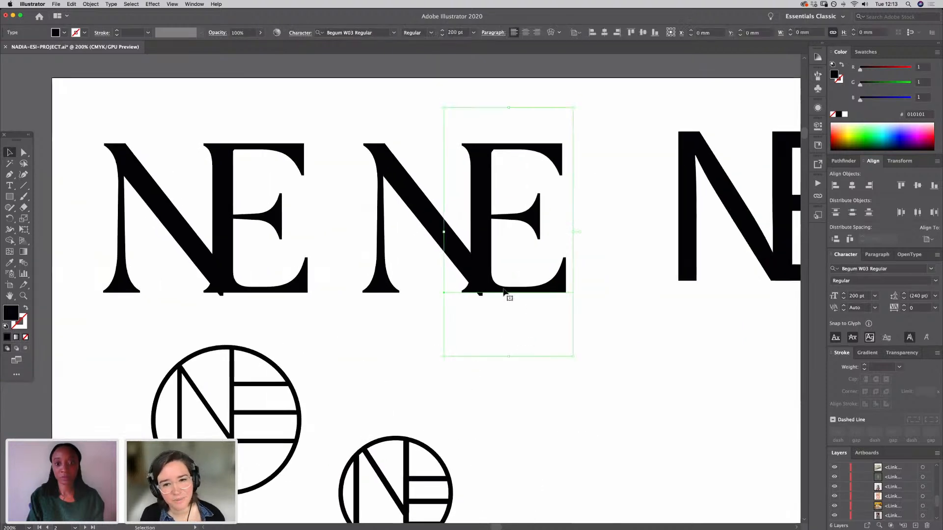
{"action": "key", "text": "space"}
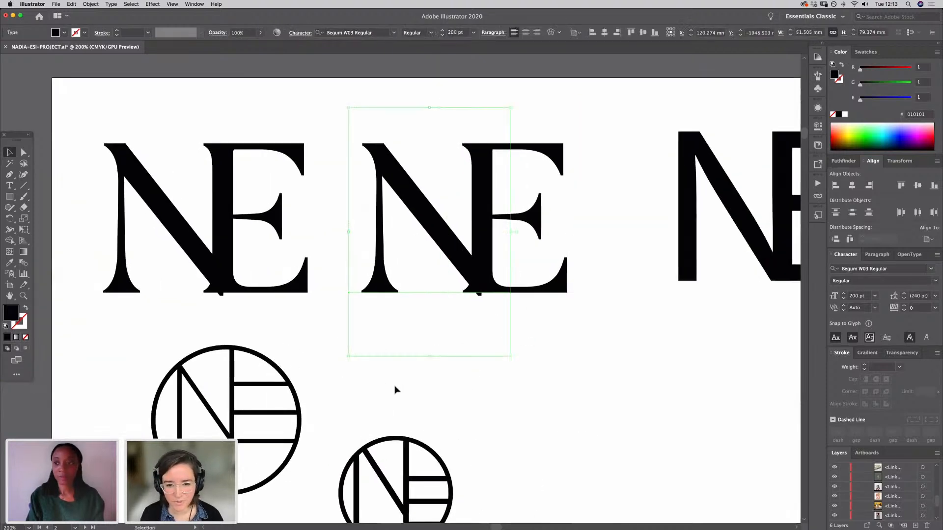
{"action": "left_click", "coordinate": [393, 390]}
{"action": "scroll", "coordinate": [543, 352], "scroll_direction": "left", "scroll_amount": 10}
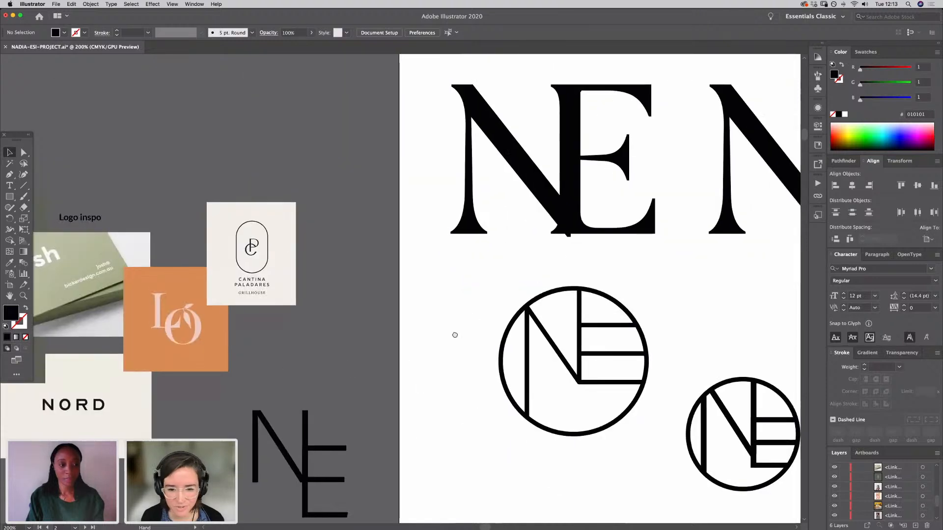
{"action": "scroll", "coordinate": [443, 332], "scroll_direction": "left", "scroll_amount": 8}
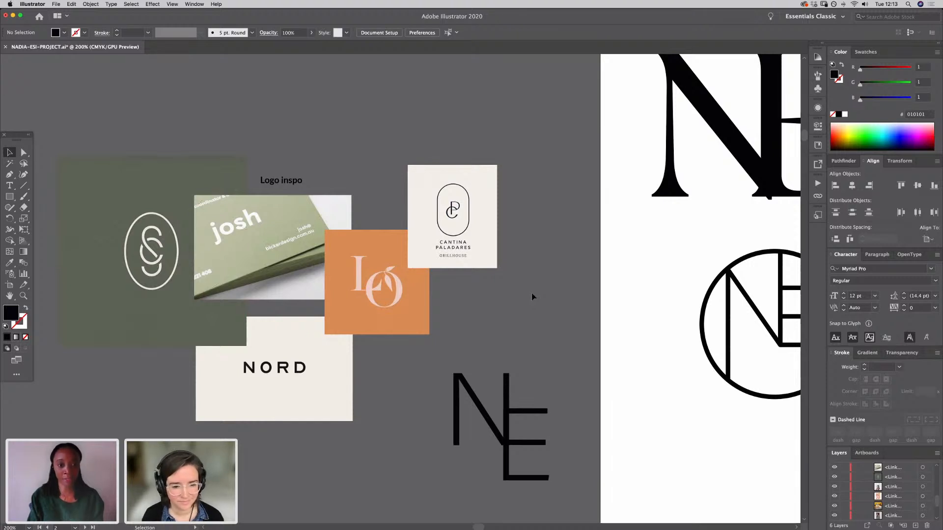
{"action": "scroll", "coordinate": [555, 296], "scroll_direction": "right", "scroll_amount": 3}
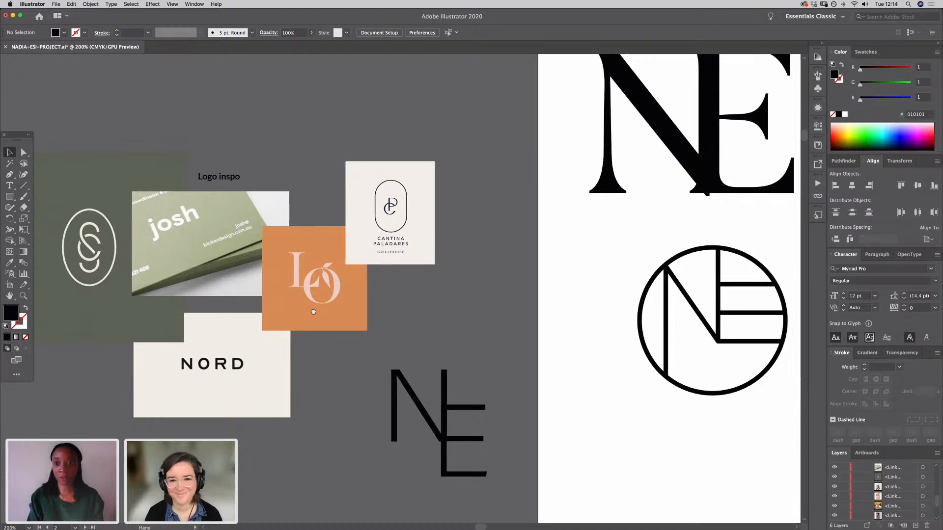
{"action": "scroll", "coordinate": [611, 284], "scroll_direction": "right", "scroll_amount": 10}
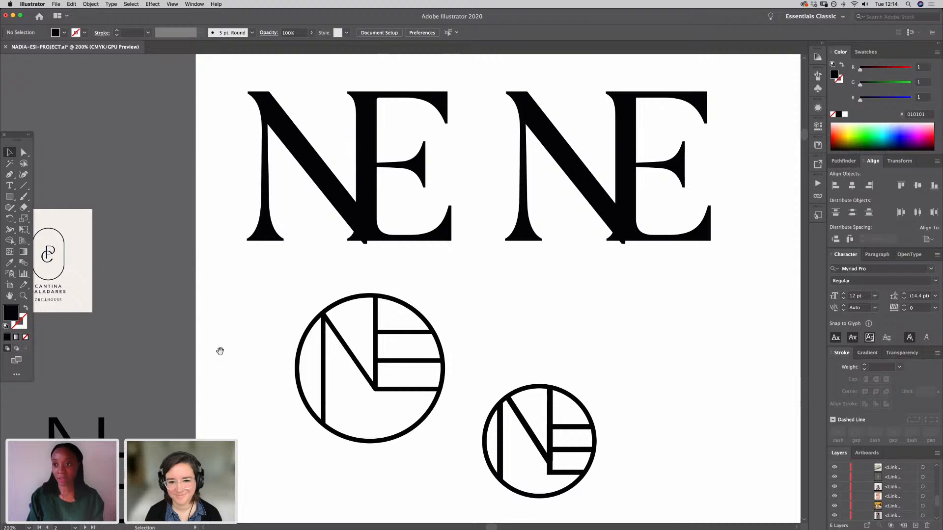
{"action": "left_click_drag", "start_coordinate": [220, 352], "coordinate": [491, 310]}
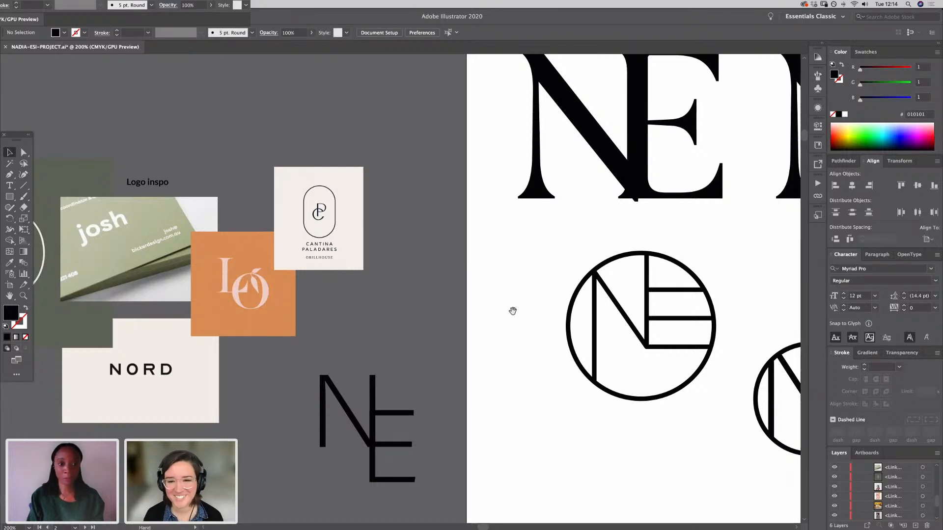
Step: Move the duplicate serif NE pair off the artboard onto the pasteboard above its upper edge
{"action": "left_click_drag", "start_coordinate": [512, 311], "coordinate": [230, 347]}
{"action": "left_click_drag", "start_coordinate": [496, 287], "coordinate": [264, 409]}
{"action": "left_click_drag", "start_coordinate": [472, 421], "coordinate": [383, 91]}
{"action": "left_click", "coordinate": [331, 299]}
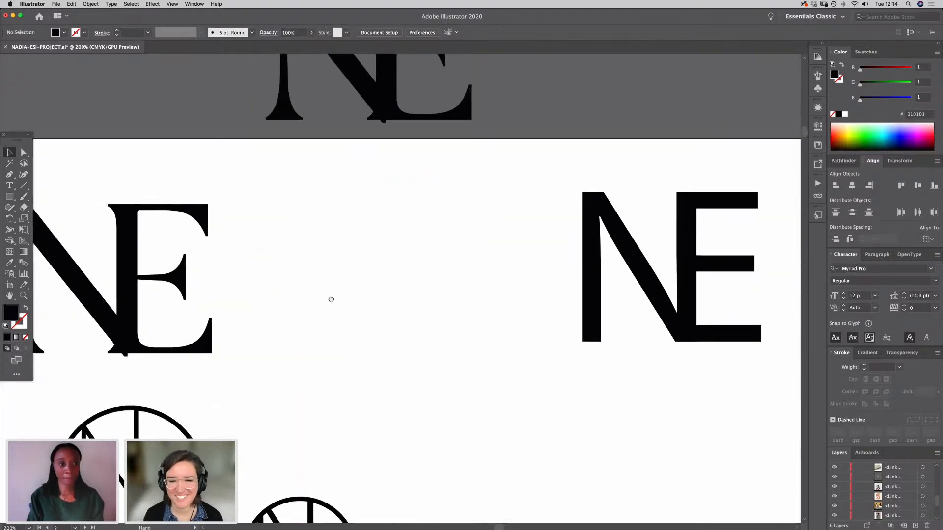
Step: Convert the serif N and E remaining on the artboard from live type to outlines
{"action": "scroll", "coordinate": [331, 300], "scroll_direction": "left", "scroll_amount": 5}
{"action": "left_click", "coordinate": [359, 314]}
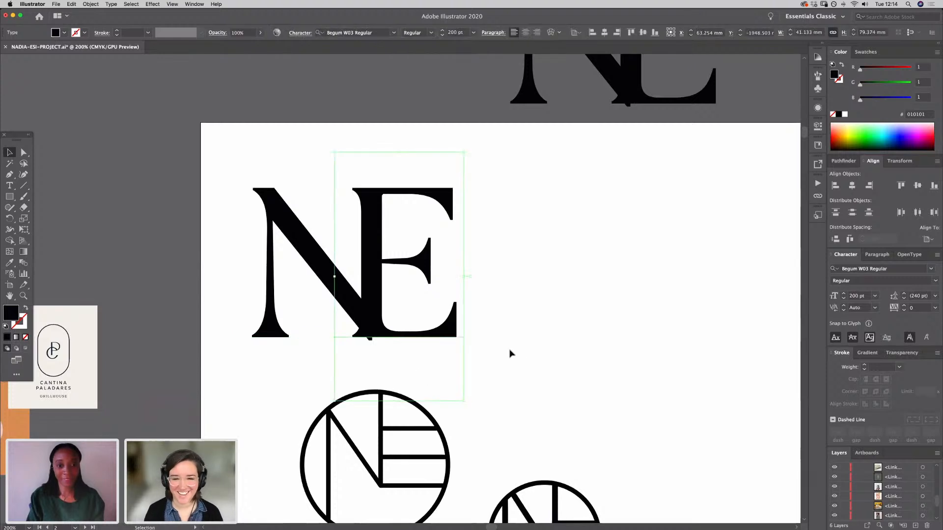
{"action": "left_click", "coordinate": [286, 278], "text": "shift"}
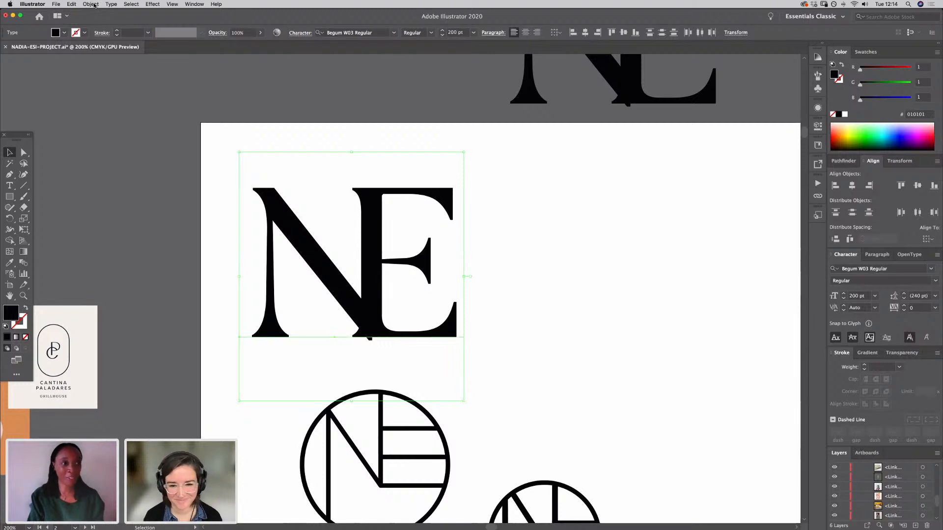
{"action": "left_click", "coordinate": [111, 4]}
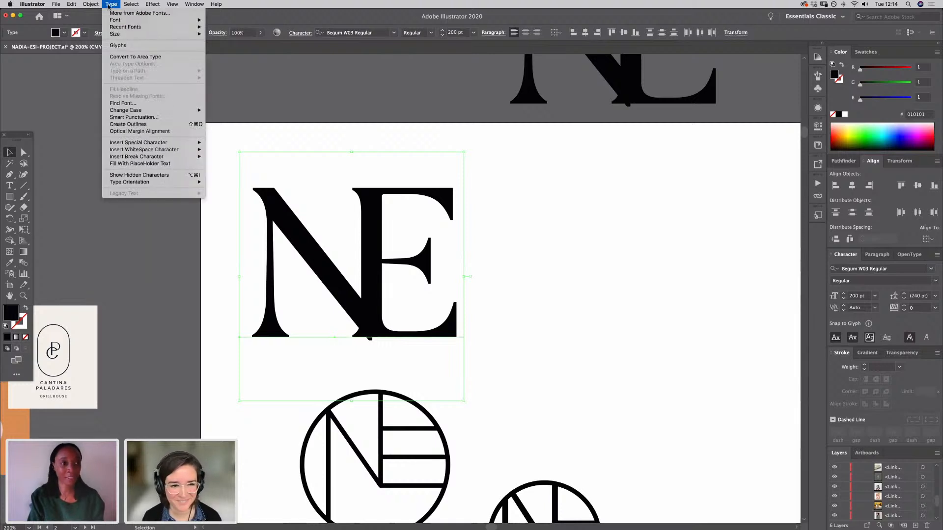
{"action": "left_click", "coordinate": [135, 125]}
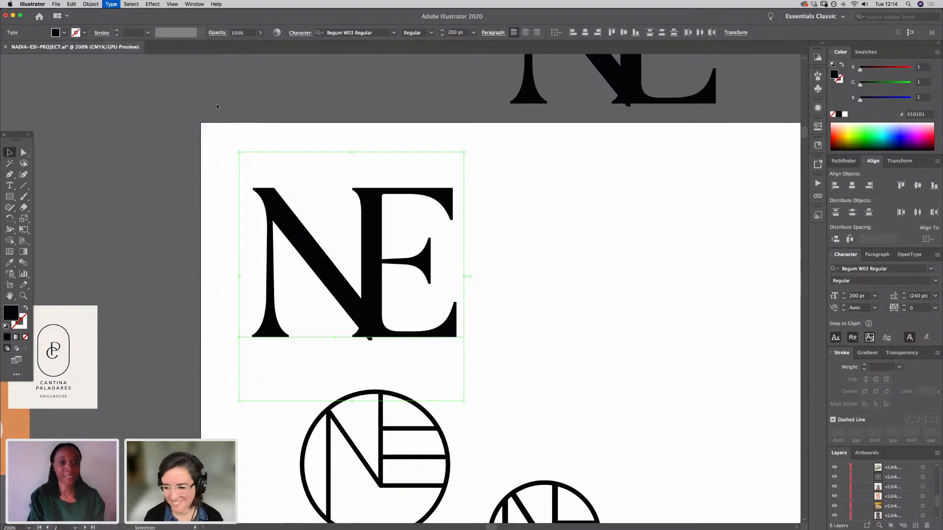
{"action": "left_click", "coordinate": [499, 271]}
Step: Move the outlined serif E to the right, clear of the N's right stem
{"action": "left_click_drag", "start_coordinate": [420, 332], "coordinate": [466, 332]}
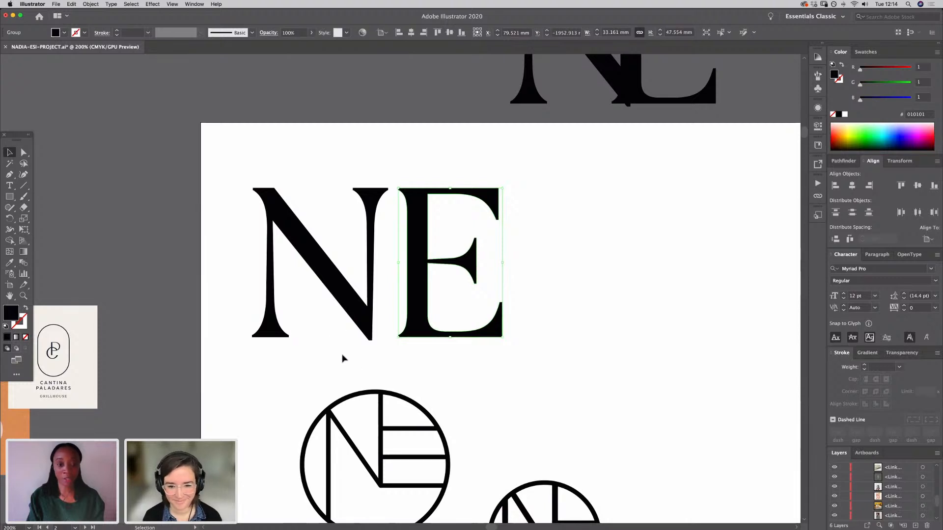
{"action": "left_click", "coordinate": [361, 338]}
{"action": "mouse_move", "coordinate": [430, 336]}
{"action": "left_mouse_down"}
{"action": "mouse_move", "coordinate": [408, 335]}
{"action": "mouse_move", "coordinate": [428, 333]}
{"action": "left_mouse_up"}
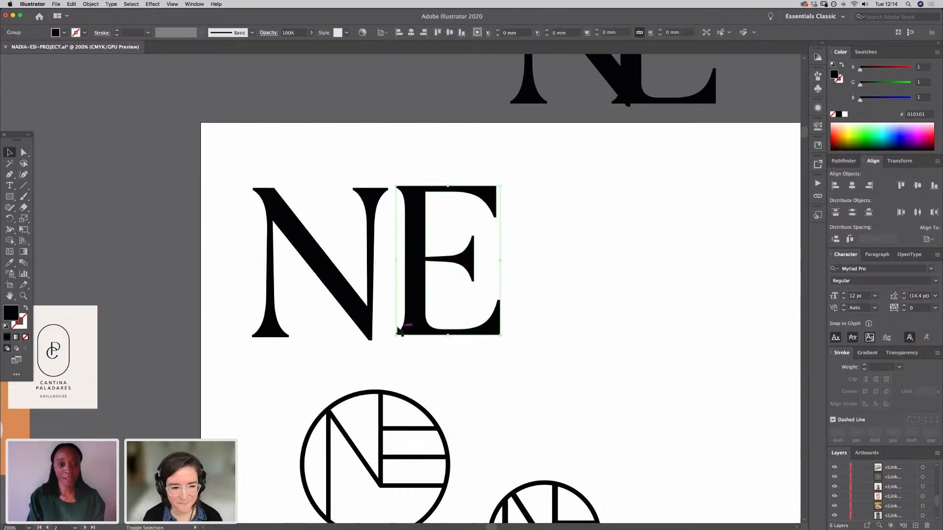
{"action": "left_click", "coordinate": [335, 297]}
{"action": "left_click", "coordinate": [23, 152]}
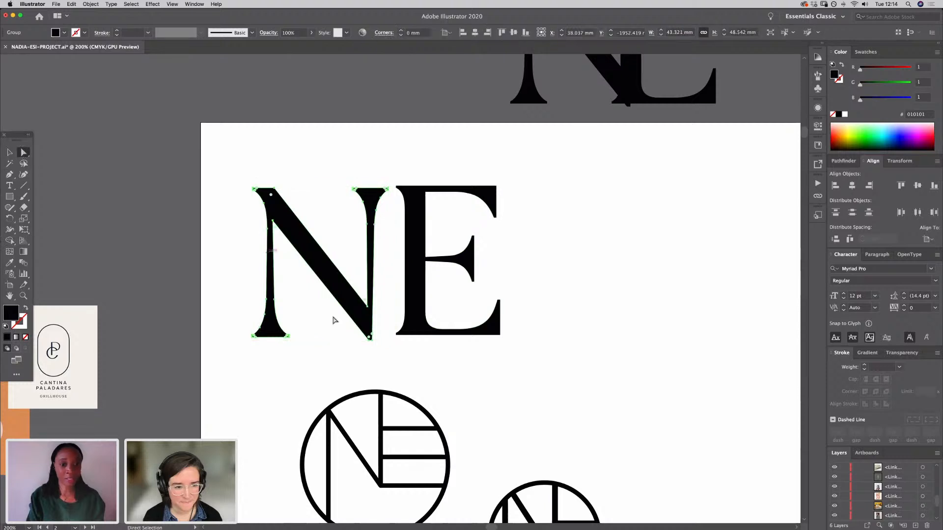
{"action": "left_click", "coordinate": [370, 339]}
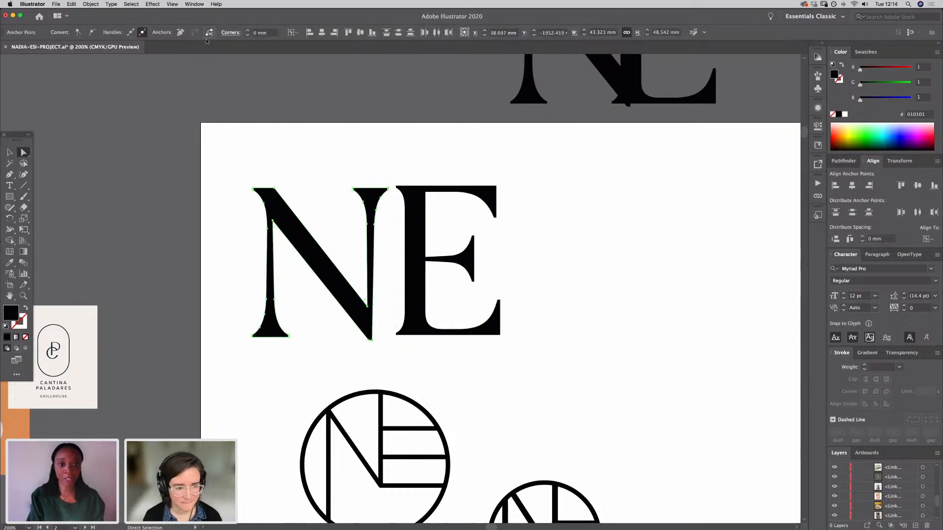
{"action": "left_click", "coordinate": [351, 179]}
{"action": "left_click_drag", "start_coordinate": [384, 217], "coordinate": [382, 214]}
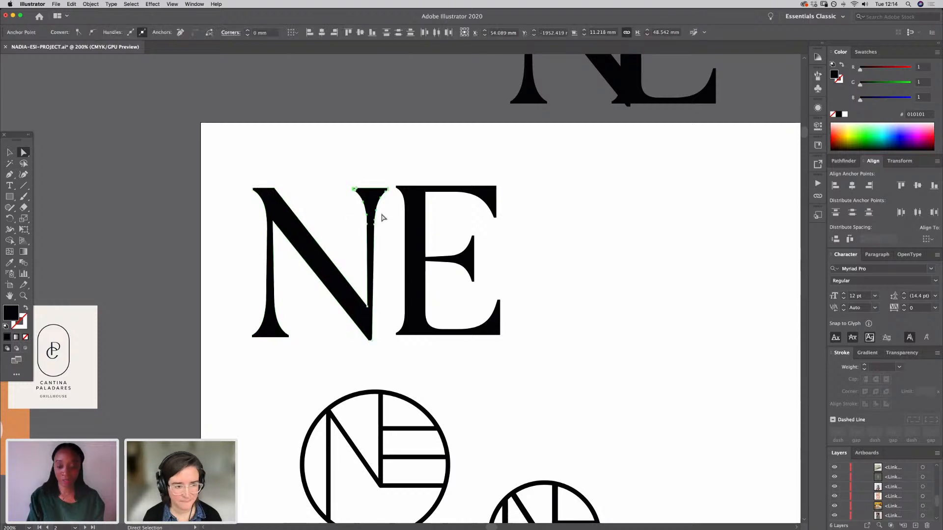
{"action": "left_click", "coordinate": [10, 152]}
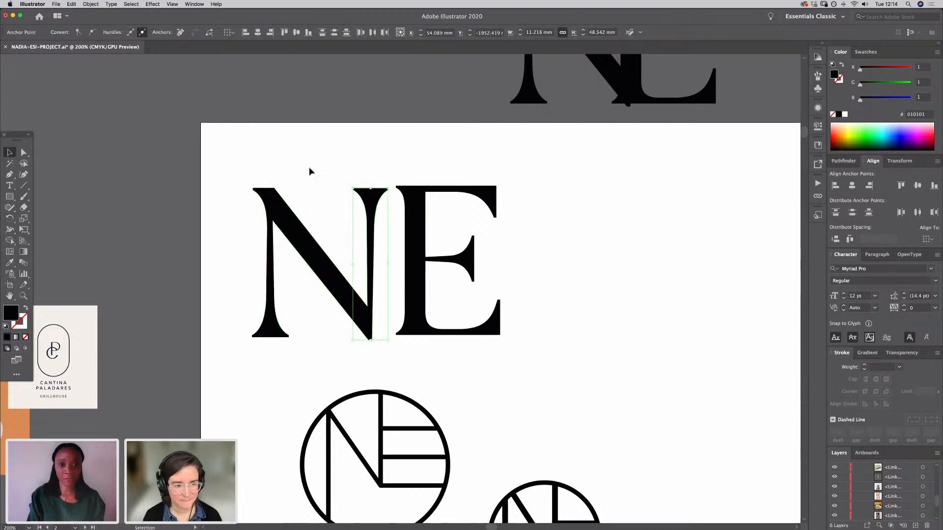
{"action": "left_click", "coordinate": [348, 177]}
{"action": "left_click_drag", "start_coordinate": [374, 216], "coordinate": [374, 206]}
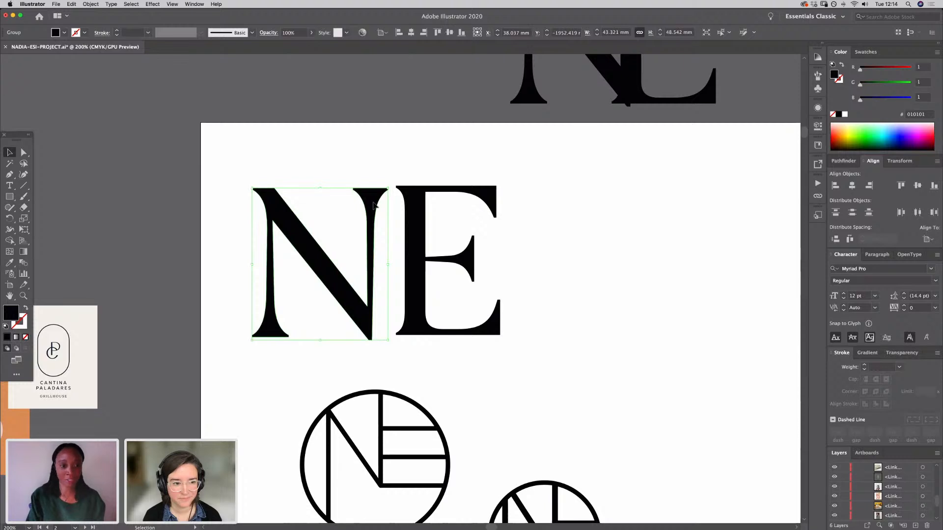
Step: Isolate the outlined serif N, delete its right stem so only the left stem and diagonal remain, and exit isolation
{"action": "double_click", "coordinate": [374, 261]}
{"action": "left_click", "coordinate": [364, 226]}
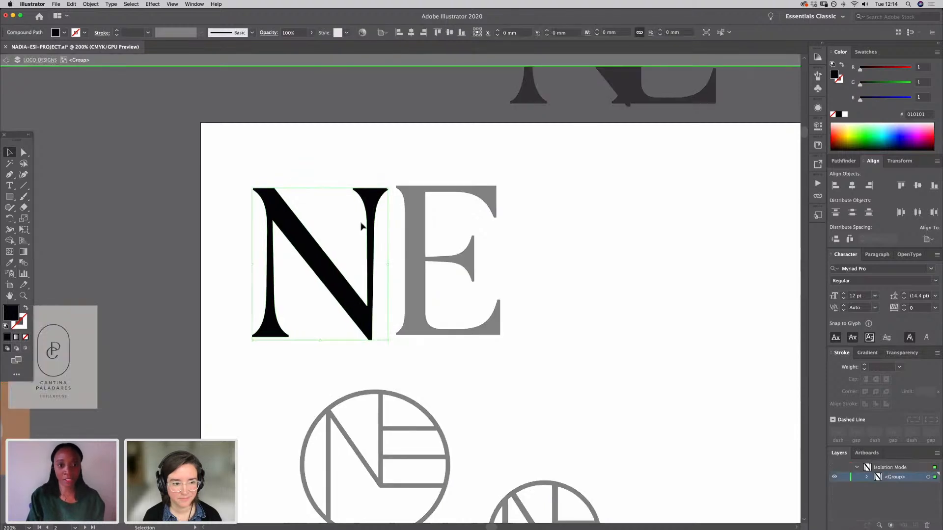
{"action": "left_click", "coordinate": [24, 153]}
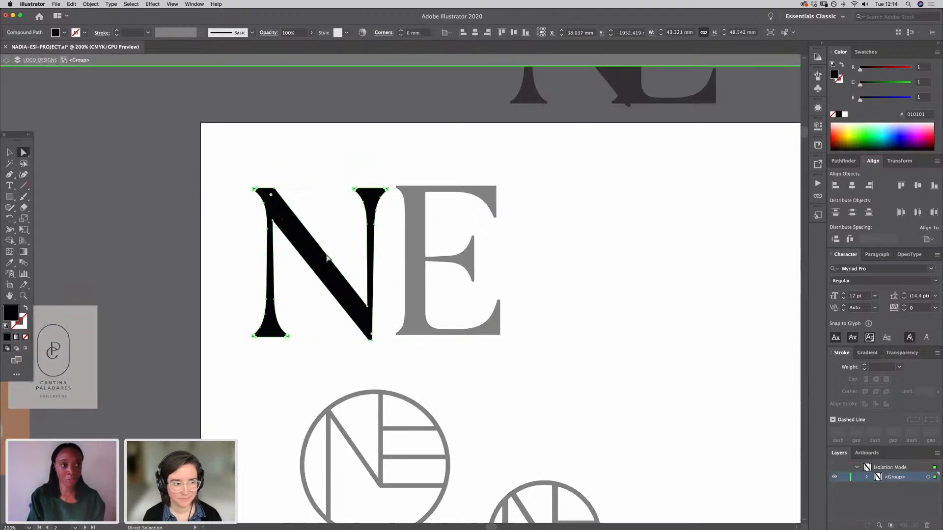
{"action": "left_click", "coordinate": [374, 301]}
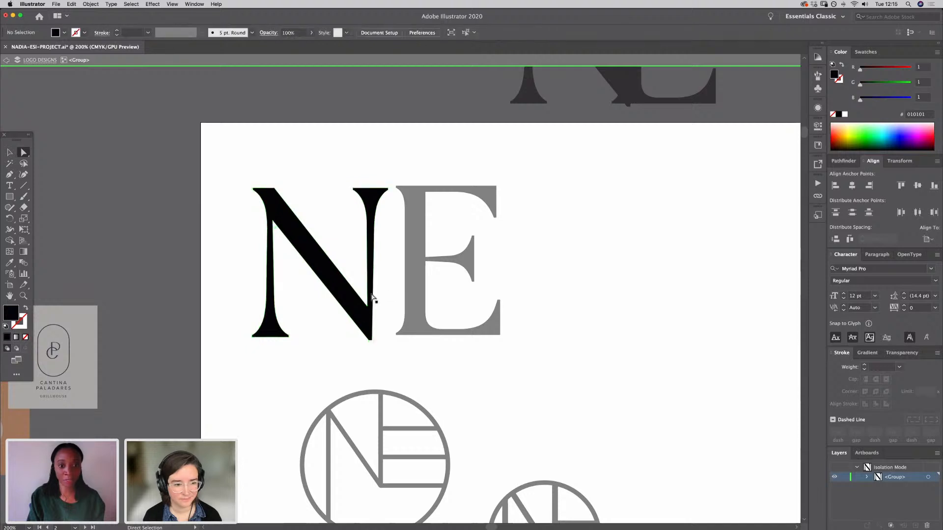
{"action": "key", "text": "Delete"}
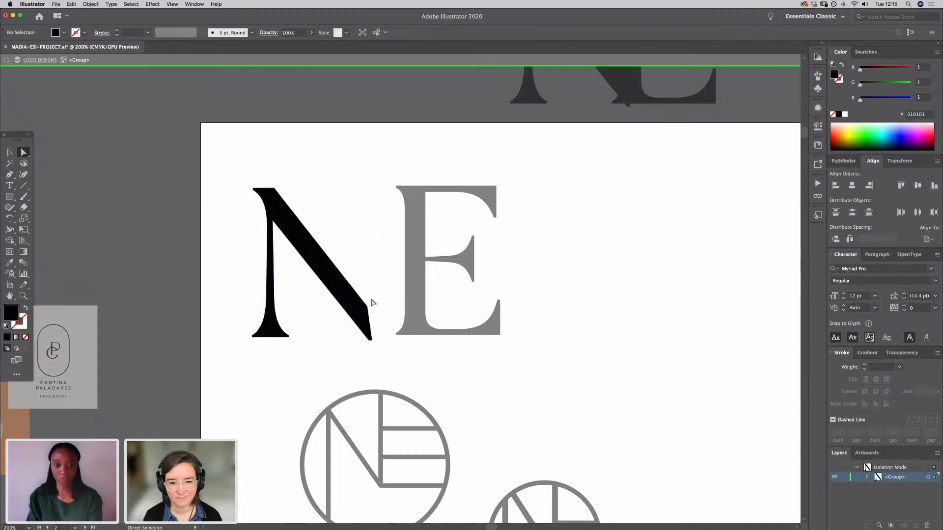
{"action": "left_click", "coordinate": [11, 154]}
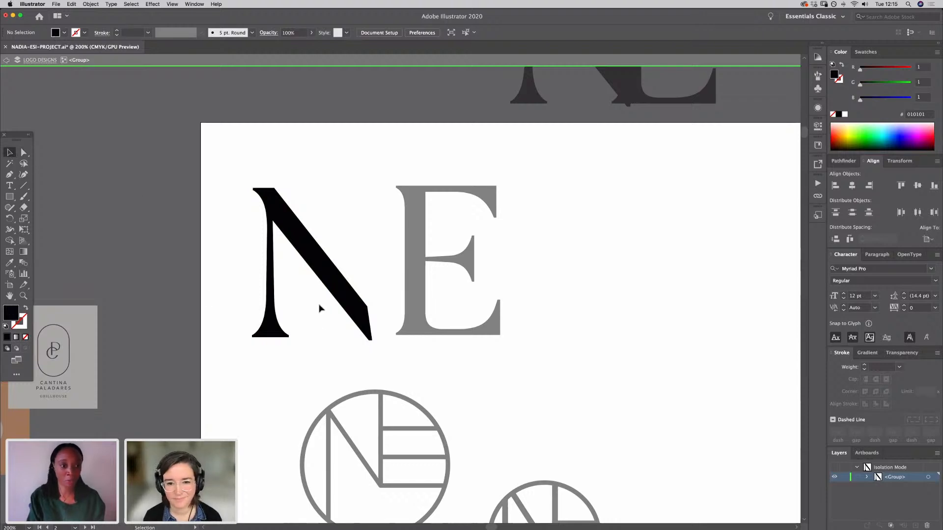
{"action": "double_click", "coordinate": [400, 354]}
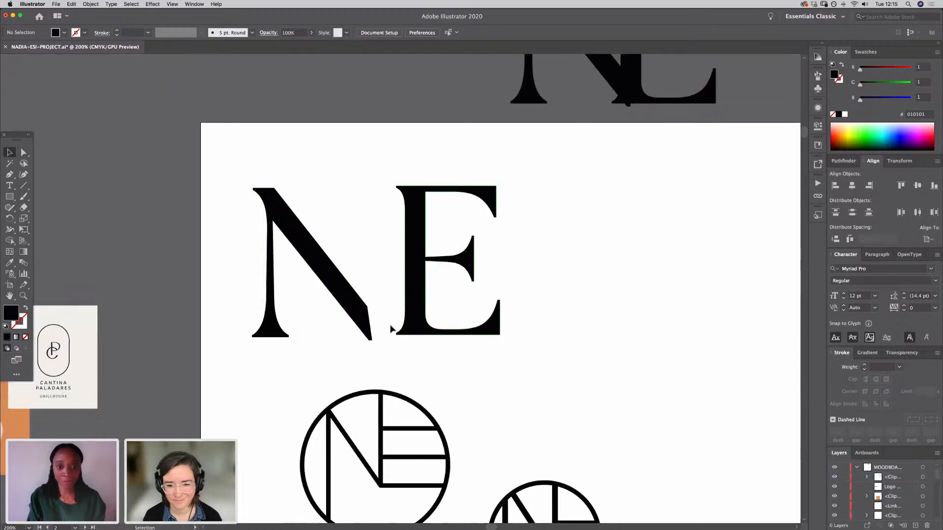
Step: Move the serif E left so its stem covers the cut end of the N's diagonal, and select the N
{"action": "left_click_drag", "start_coordinate": [405, 330], "coordinate": [366, 336]}
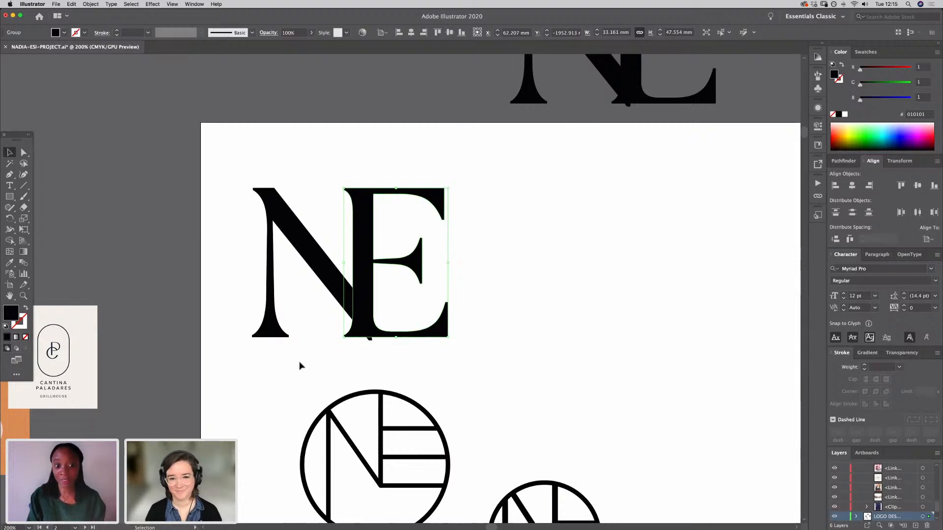
{"action": "left_click", "coordinate": [368, 340]}
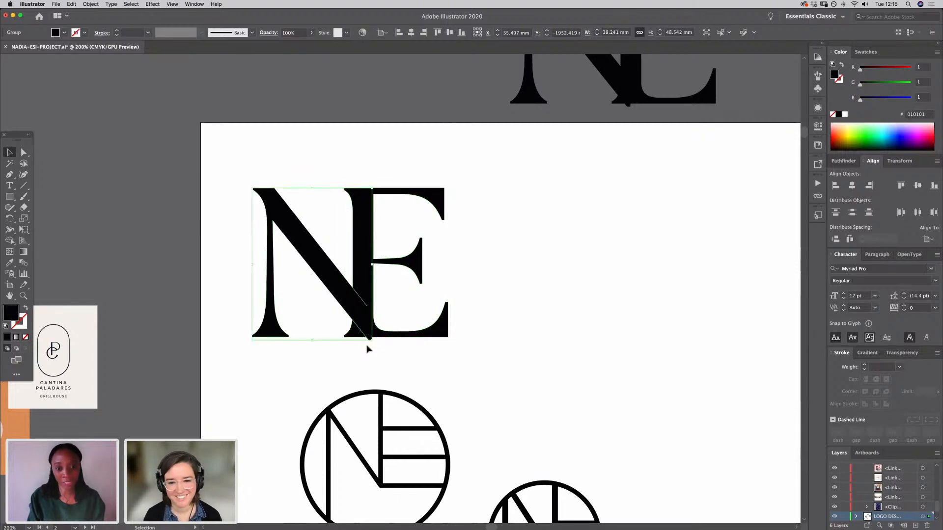
Step: Draw a rectangle about 7 × 4.8 mm just below the baseline, covering the protruding tip of the N's diagonal
{"action": "left_click", "coordinate": [24, 154]}
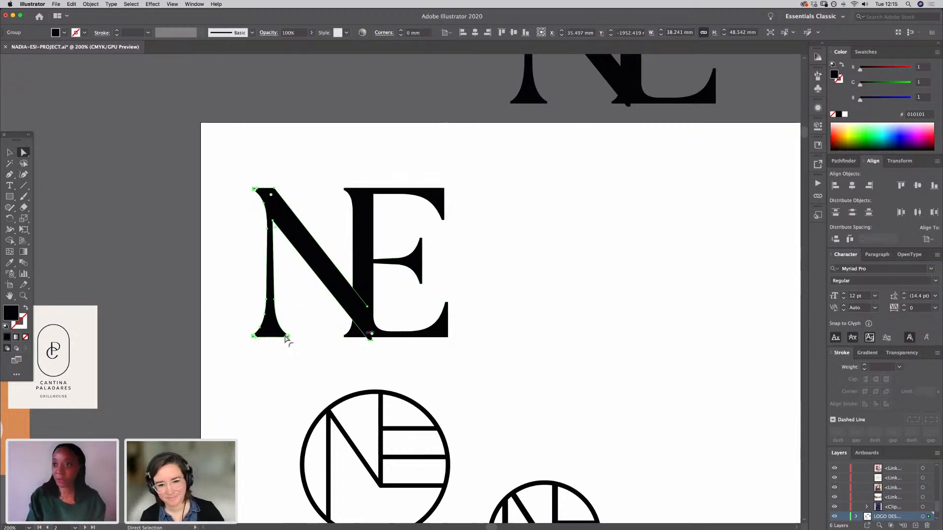
{"action": "left_click", "coordinate": [358, 345]}
{"action": "key", "text": "super+equal"}
{"action": "key", "text": "super+equal"}
{"action": "key", "text": "super+equal"}
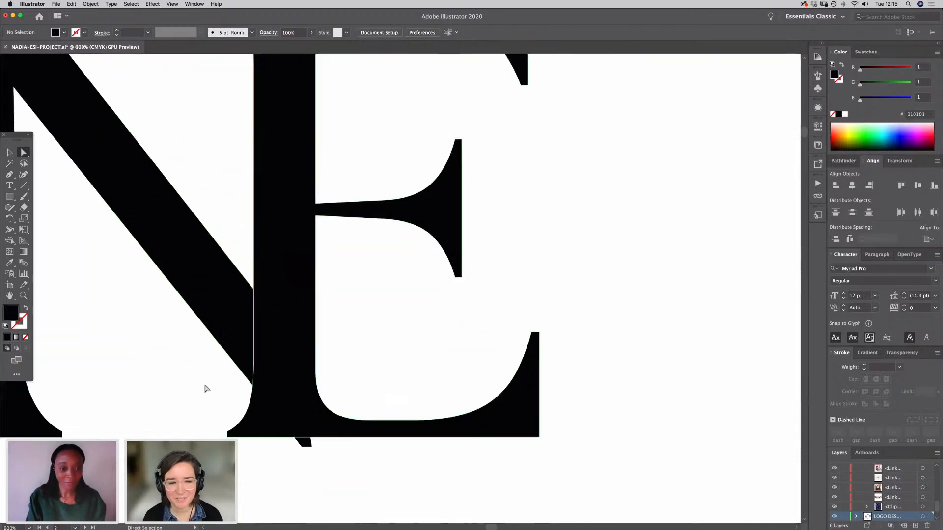
{"action": "key", "text": "space"}
{"action": "left_click_drag", "start_coordinate": [200, 414], "coordinate": [219, 379]}
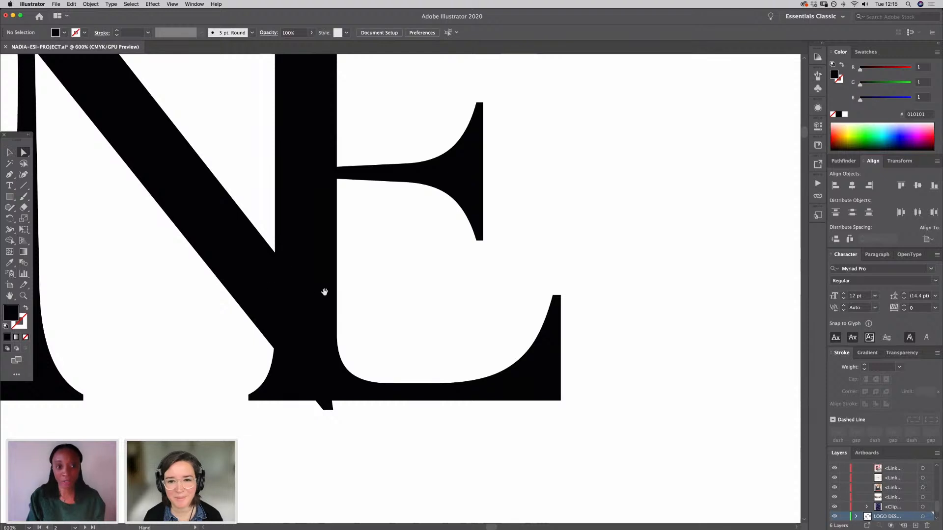
{"action": "left_click_drag", "start_coordinate": [324, 292], "coordinate": [410, 419]}
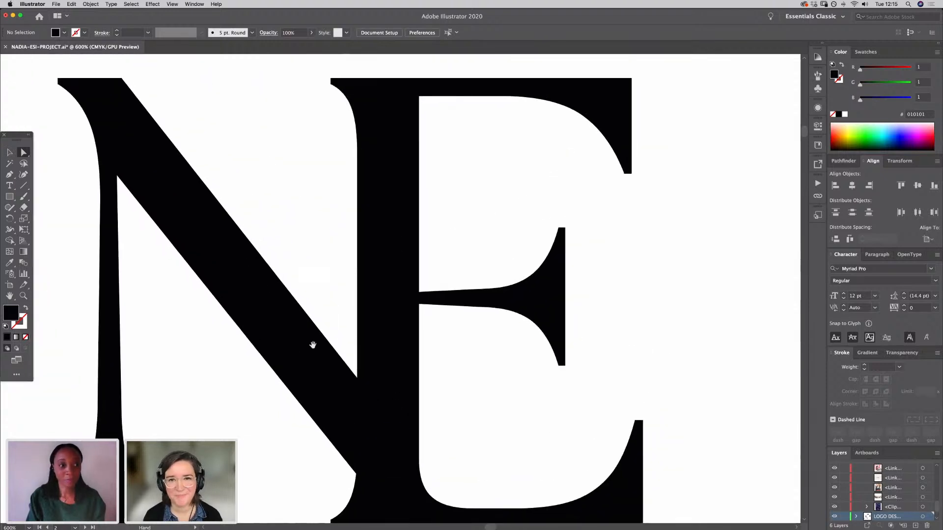
{"action": "left_click_drag", "start_coordinate": [240, 309], "coordinate": [231, 189]}
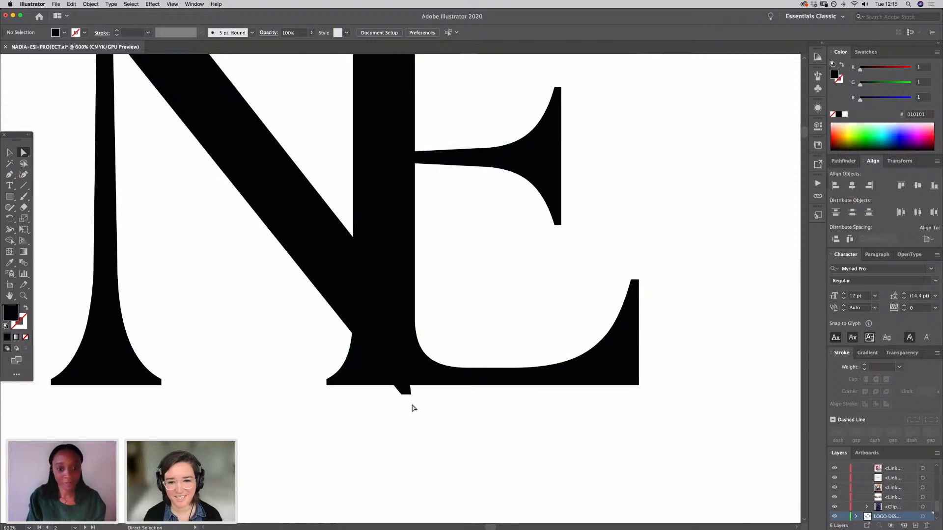
{"action": "left_click", "coordinate": [401, 394]}
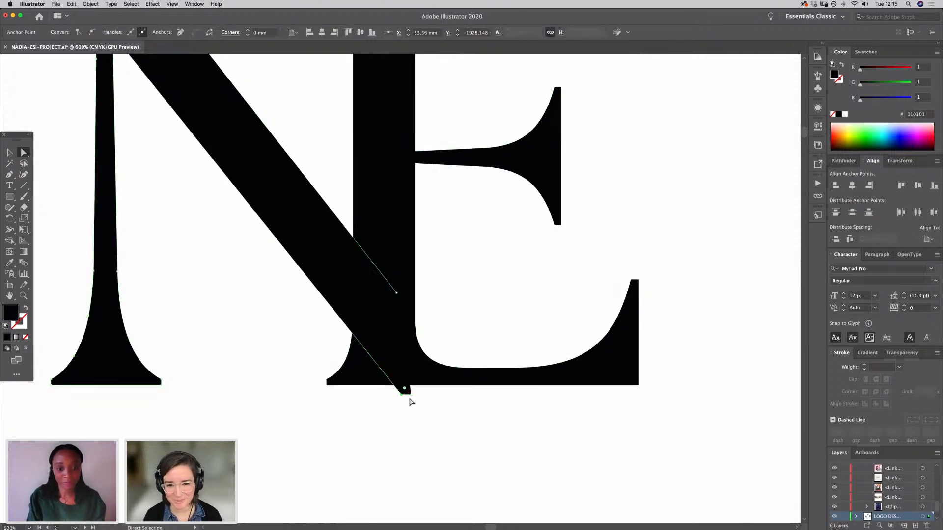
{"action": "left_click", "coordinate": [358, 393]}
{"action": "key", "text": "m"}
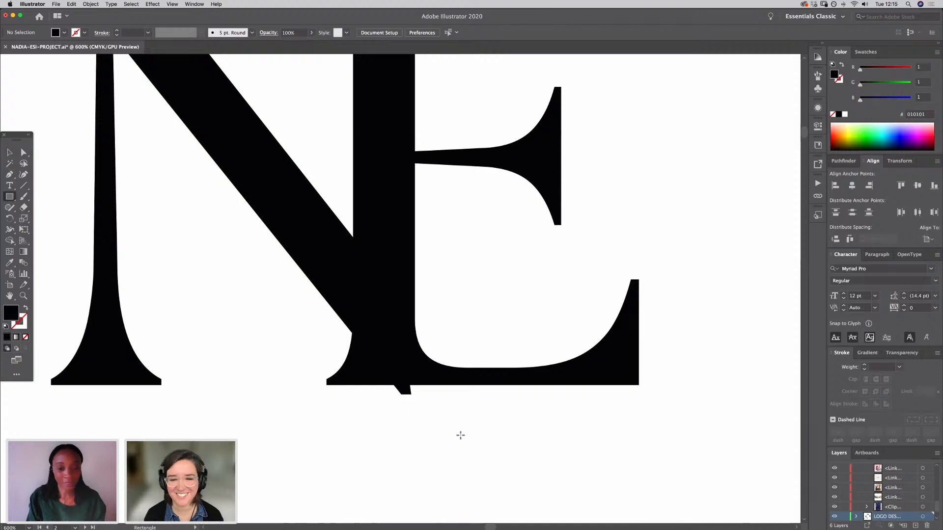
{"action": "left_click_drag", "start_coordinate": [446, 430], "coordinate": [382, 385]}
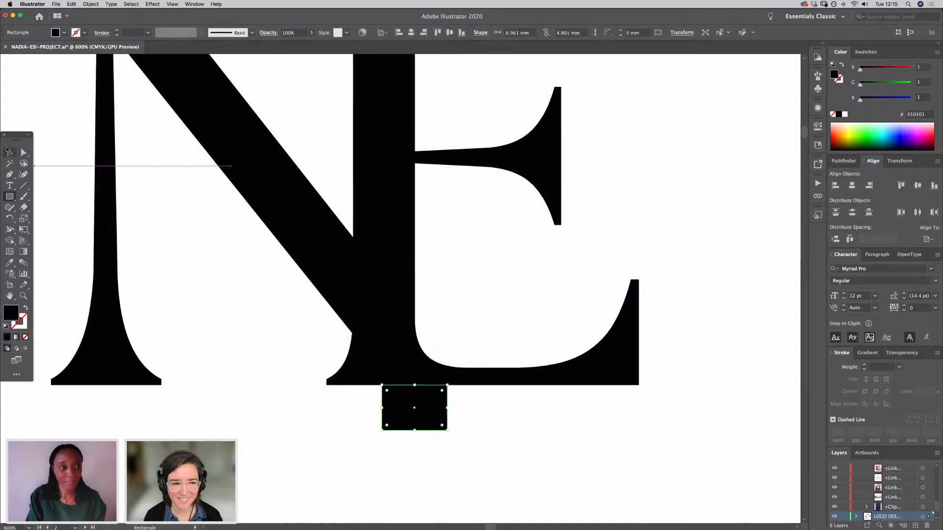
Step: Subtract the rectangle from the N with Minus Front to trim its diagonal flush with the baseline, and deselect
{"action": "left_click", "coordinate": [7, 150]}
{"action": "left_click", "coordinate": [292, 196], "text": "shift"}
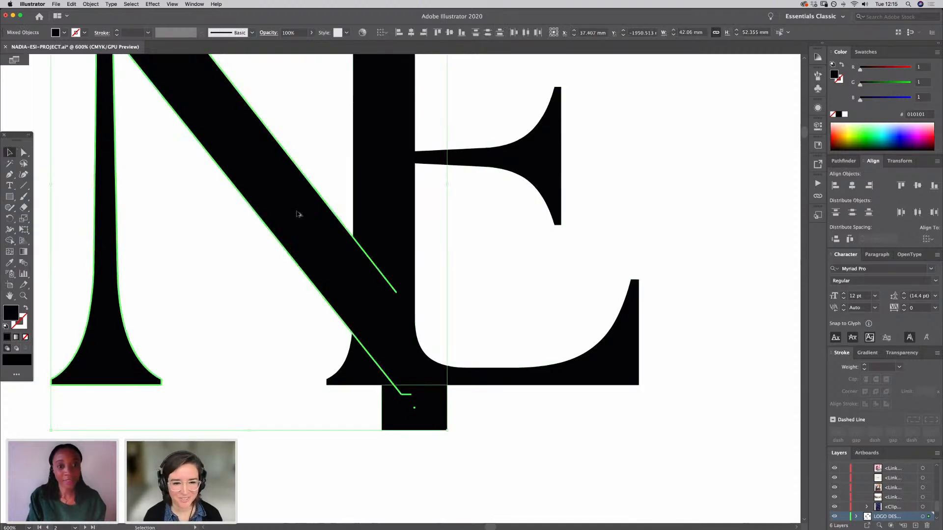
{"action": "left_click", "coordinate": [259, 259]}
{"action": "left_click", "coordinate": [344, 293]}
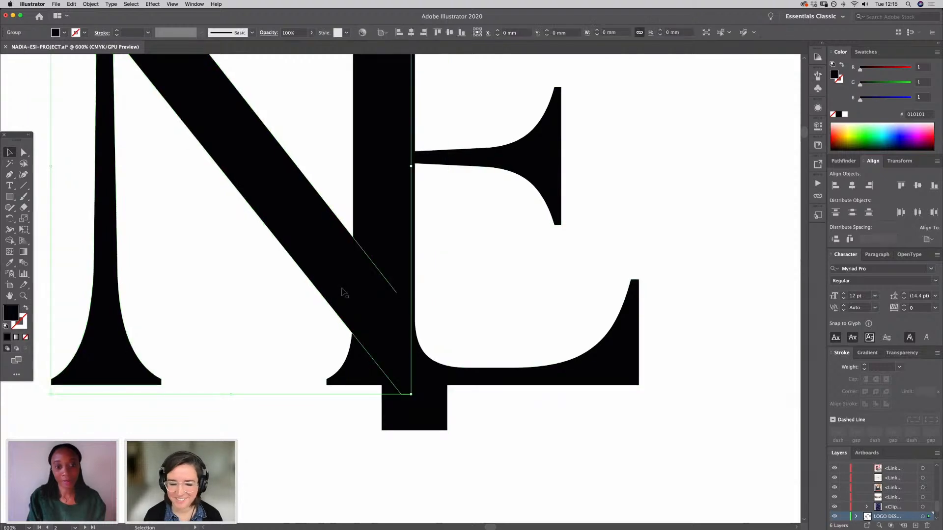
{"action": "left_click", "coordinate": [414, 421], "text": "shift"}
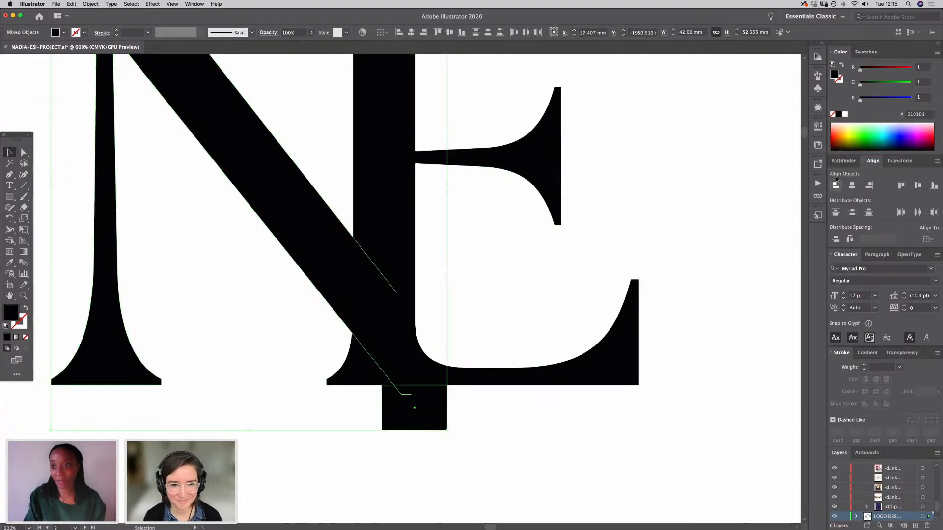
{"action": "left_click", "coordinate": [843, 161]}
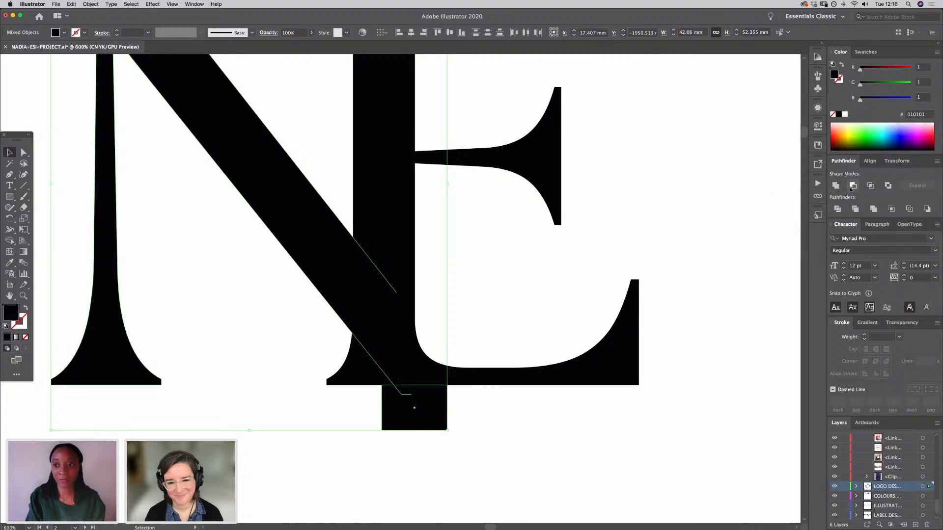
{"action": "left_click", "coordinate": [853, 187]}
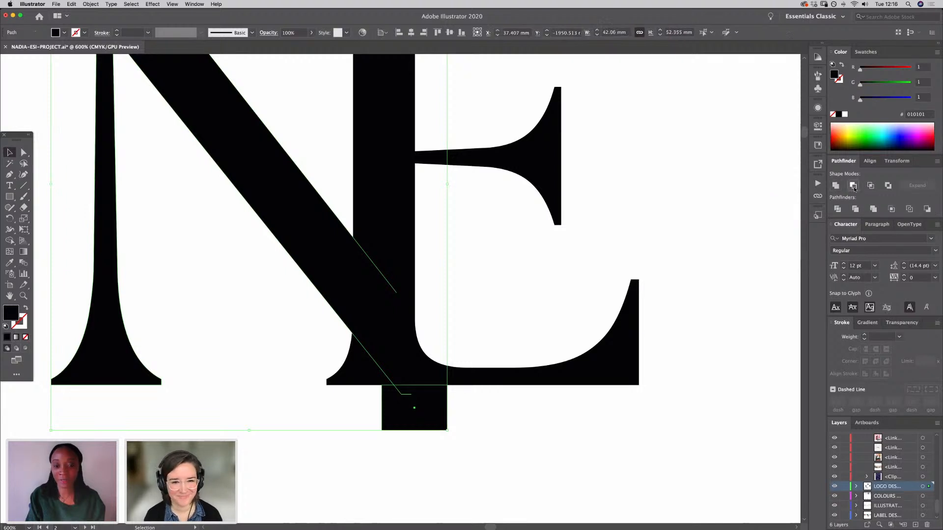
{"action": "left_click", "coordinate": [685, 282]}
Step: Examine the trimmed NE monogram and select the N to check how its diagonal overlaps the E's stem
{"action": "key", "text": "super+minus"}
{"action": "key", "text": "super+minus"}
{"action": "key", "text": "super+minus"}
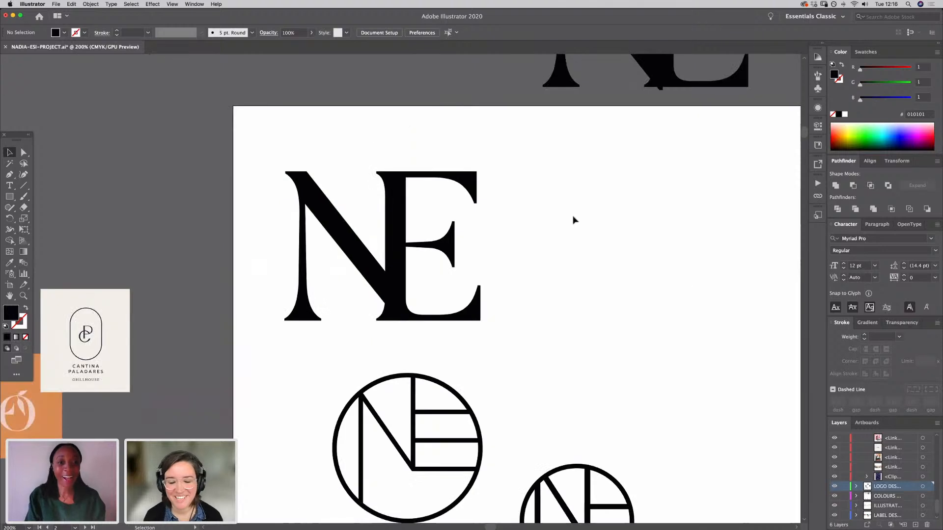
{"action": "left_click_drag", "start_coordinate": [575, 260], "coordinate": [492, 333]}
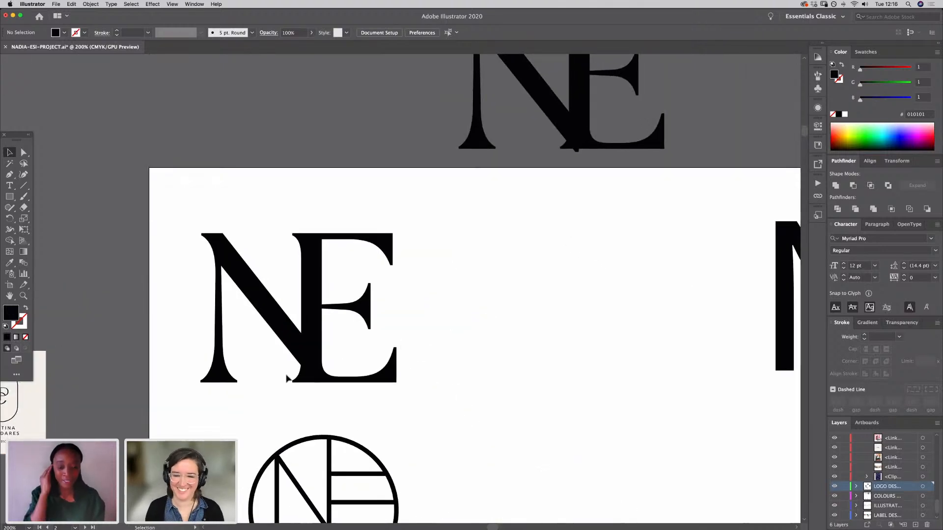
{"action": "key", "text": "super+plus"}
{"action": "key", "text": "super+plus"}
{"action": "left_click_drag", "start_coordinate": [404, 322], "coordinate": [571, 297]}
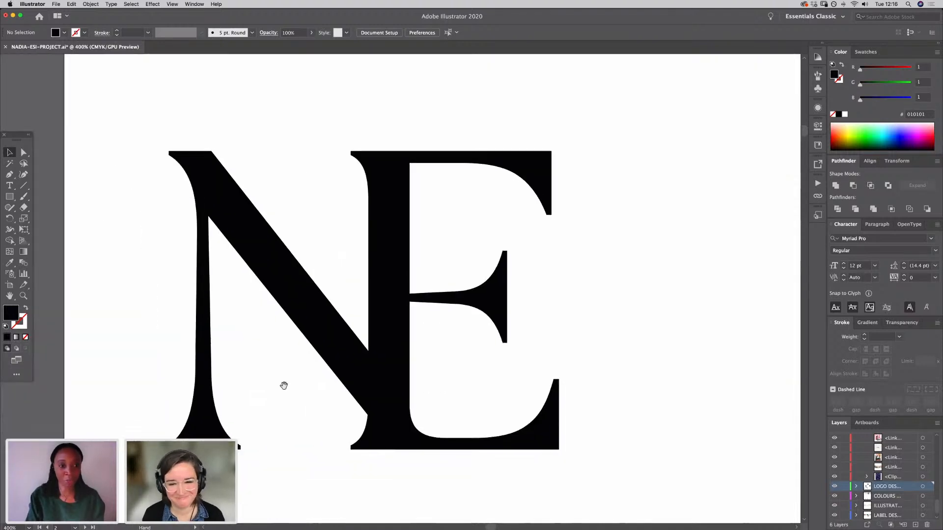
{"action": "left_click", "coordinate": [367, 401]}
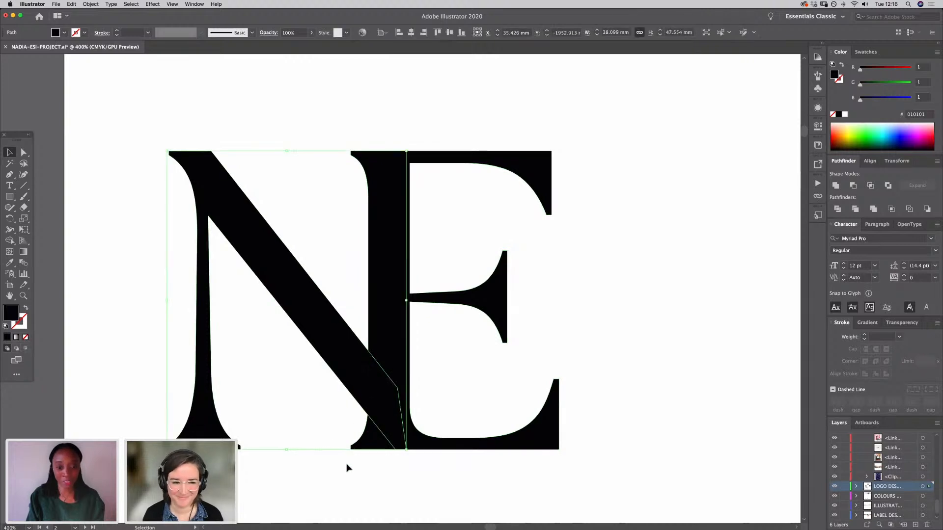
Step: Move the bottom-left corner anchor of the E's foot serif right along the baseline to the end of the N's diagonal
{"action": "key", "text": "super+plus"}
{"action": "key", "text": "super+plus"}
{"action": "left_click_drag", "start_coordinate": [436, 396], "coordinate": [263, 258]}
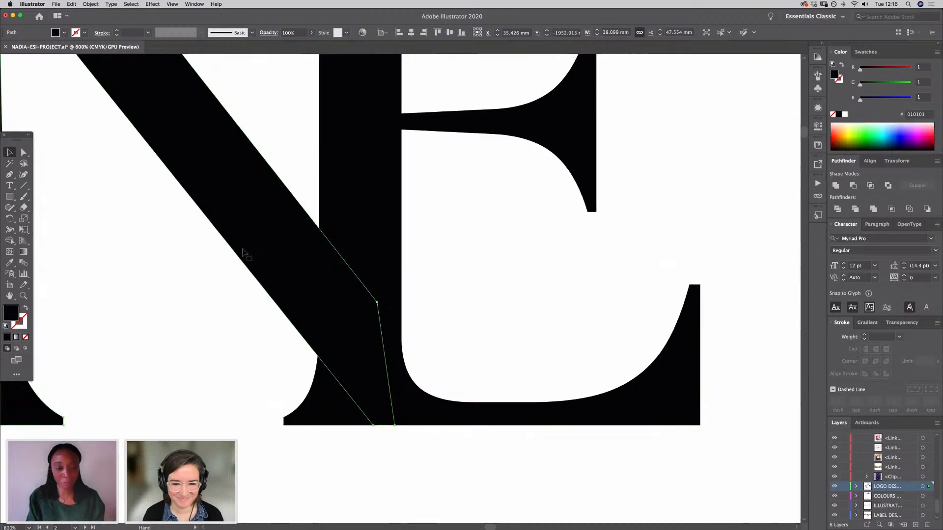
{"action": "left_click", "coordinate": [24, 153]}
{"action": "left_click", "coordinate": [283, 426]}
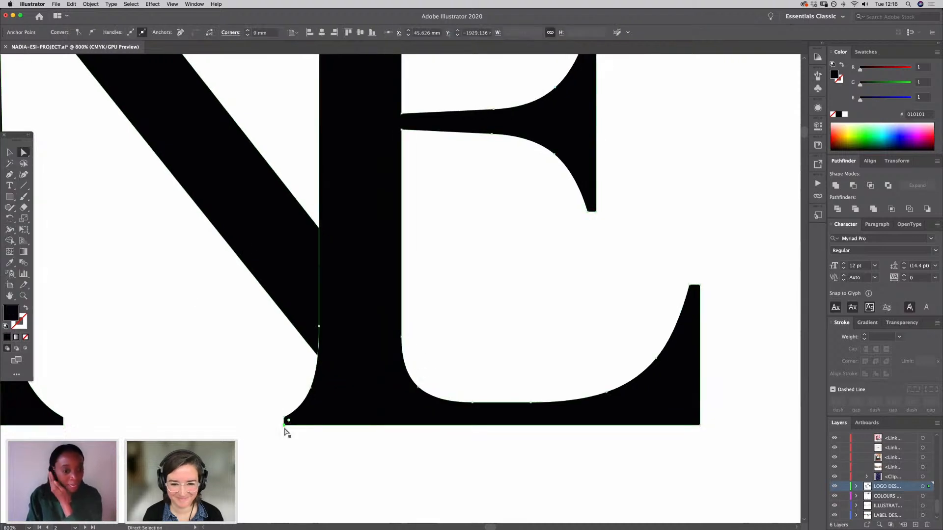
{"action": "left_click_drag", "start_coordinate": [284, 424], "coordinate": [373, 438]}
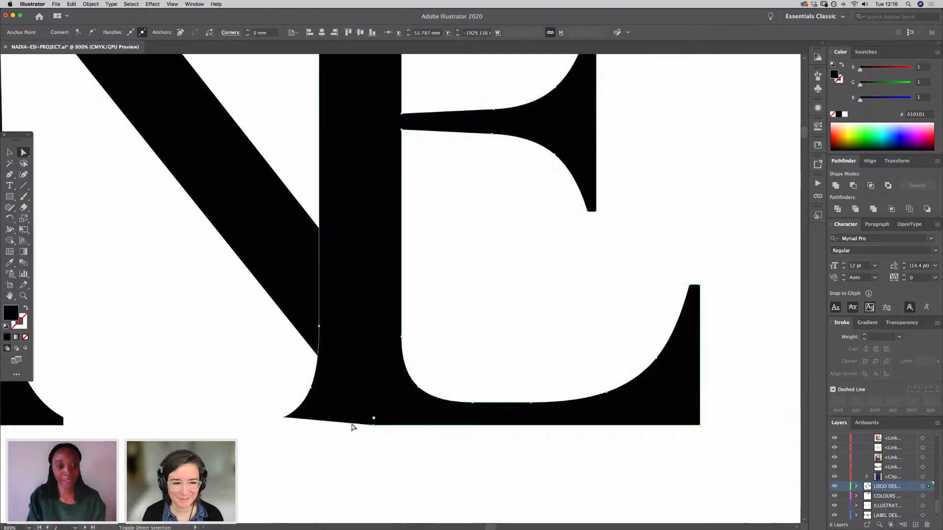
Step: Add an anchor point where the E's stem meets the N's diagonal, and delete the anchors of the lower-left serif below it
{"action": "left_click", "coordinate": [10, 174]}
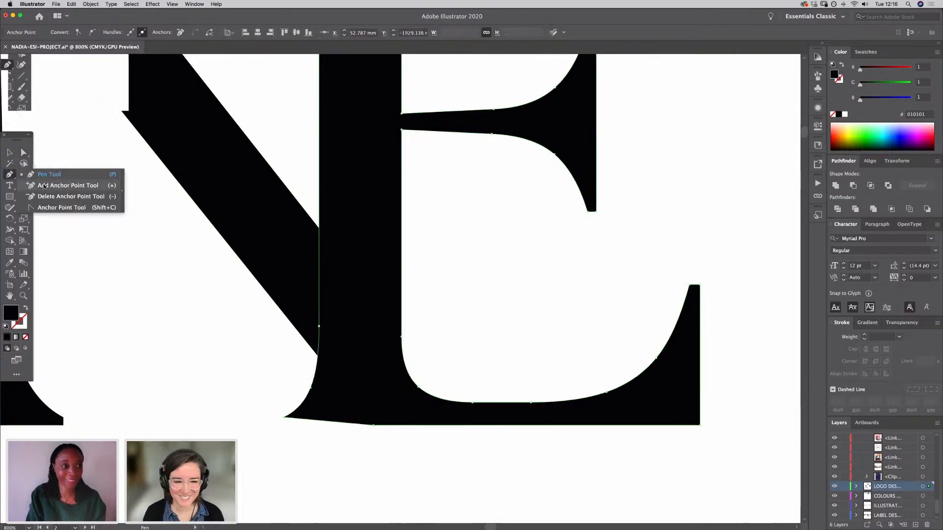
{"action": "key", "text": "plus"}
{"action": "left_click", "coordinate": [319, 350]}
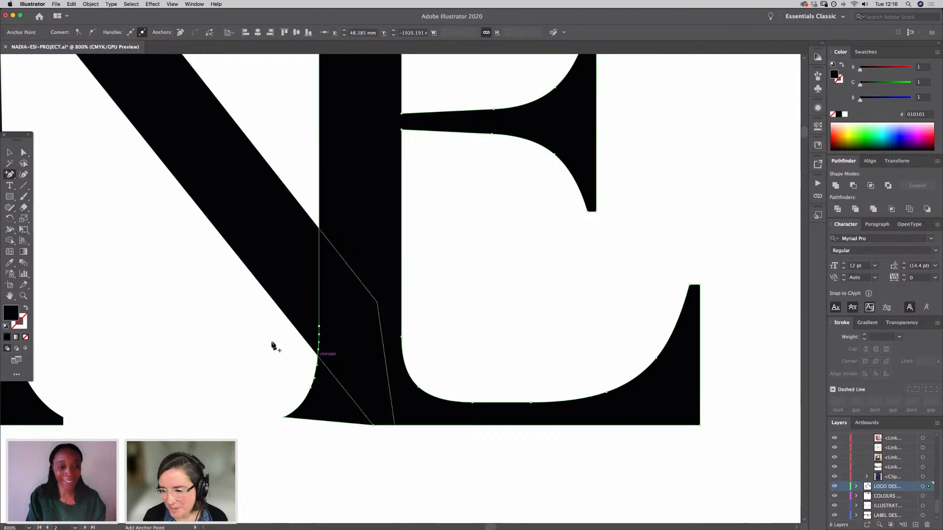
{"action": "left_click_drag", "start_coordinate": [10, 178], "coordinate": [44, 210]}
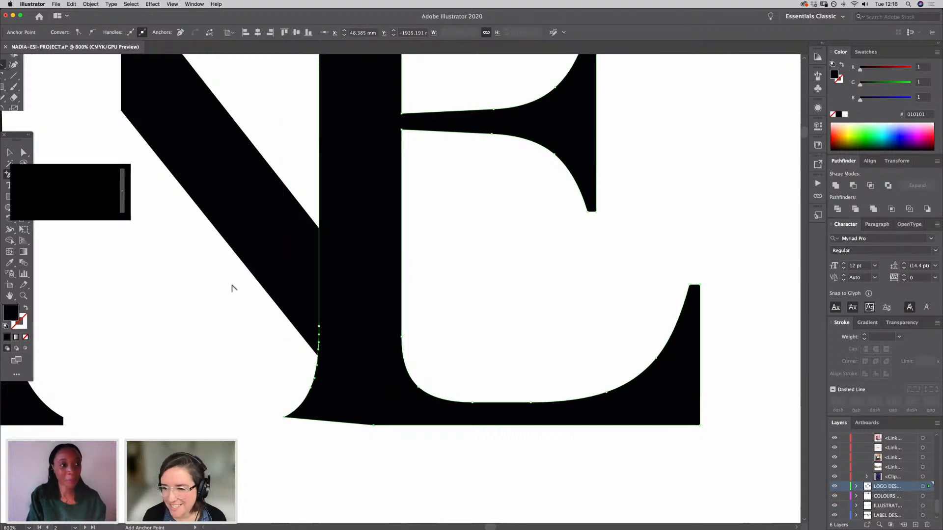
{"action": "left_click_drag", "start_coordinate": [9, 174], "coordinate": [49, 191]}
{"action": "left_click", "coordinate": [286, 419]}
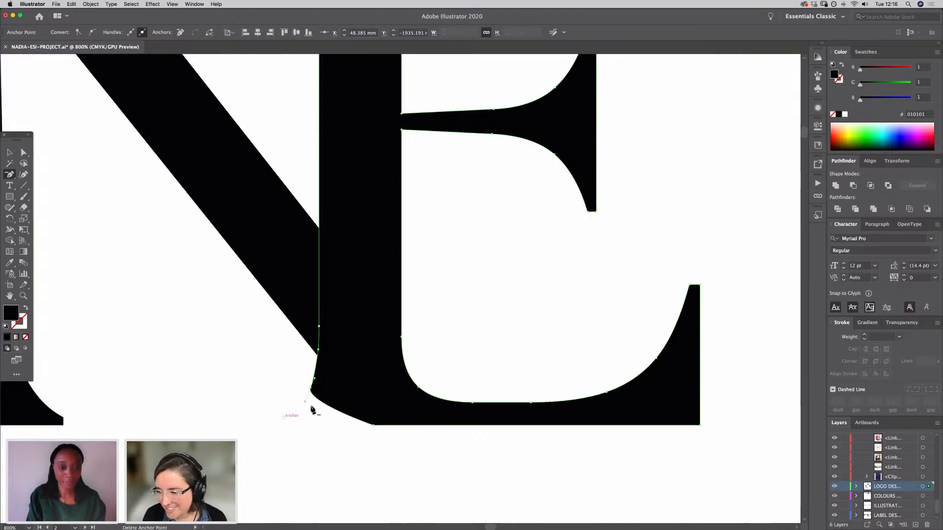
{"action": "left_click", "coordinate": [314, 378]}
{"action": "left_click", "coordinate": [9, 153]}
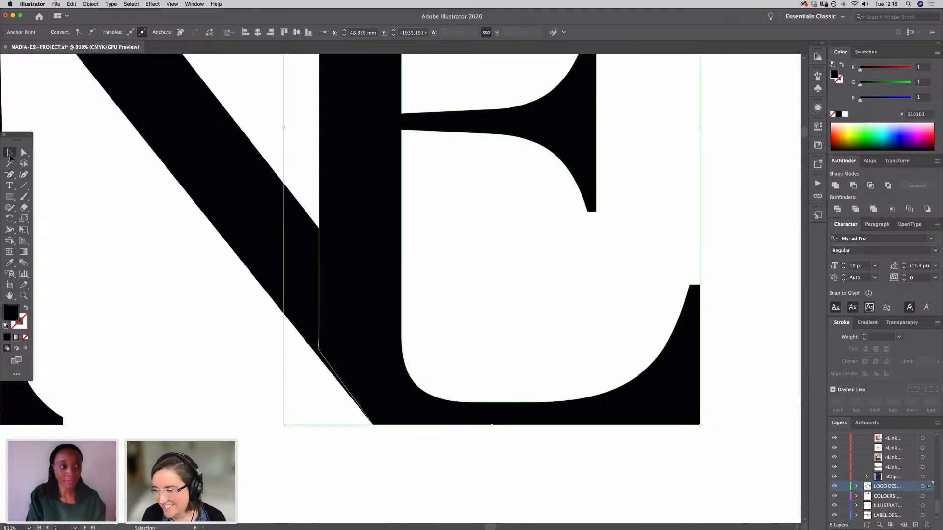
Step: Sharpen the N's top-left serif to a point by moving its lower corner anchor up to the top edge
{"action": "left_click", "coordinate": [116, 201]}
{"action": "left_click_drag", "start_coordinate": [195, 203], "coordinate": [326, 459]}
{"action": "left_click_drag", "start_coordinate": [372, 230], "coordinate": [382, 317]}
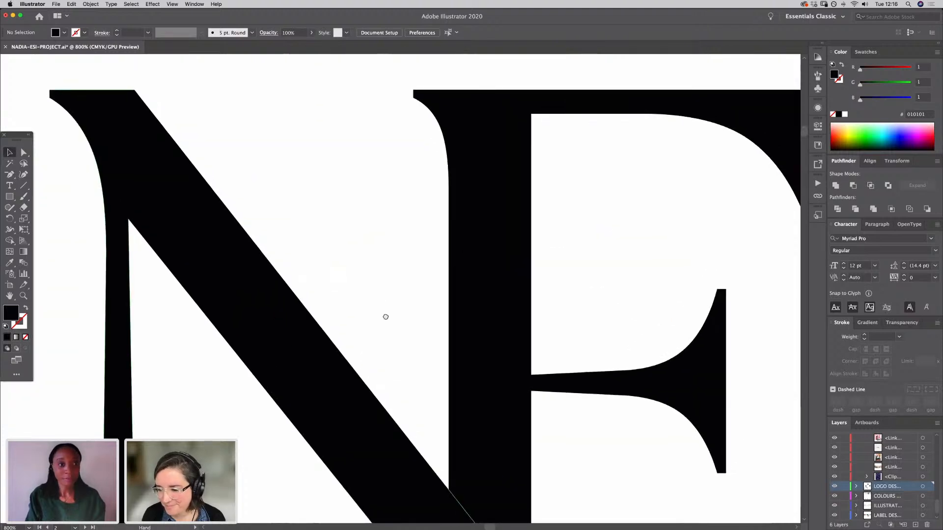
{"action": "left_click", "coordinate": [23, 153]}
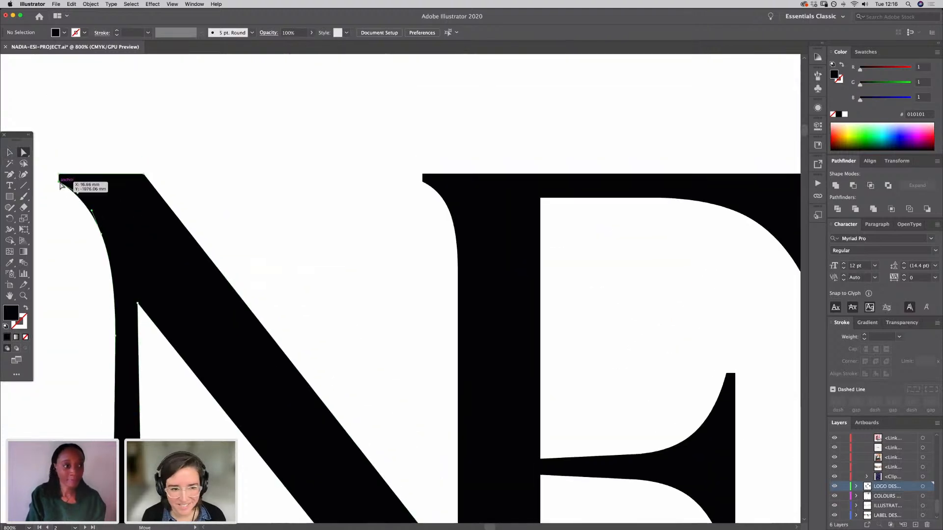
{"action": "left_click", "coordinate": [61, 178]}
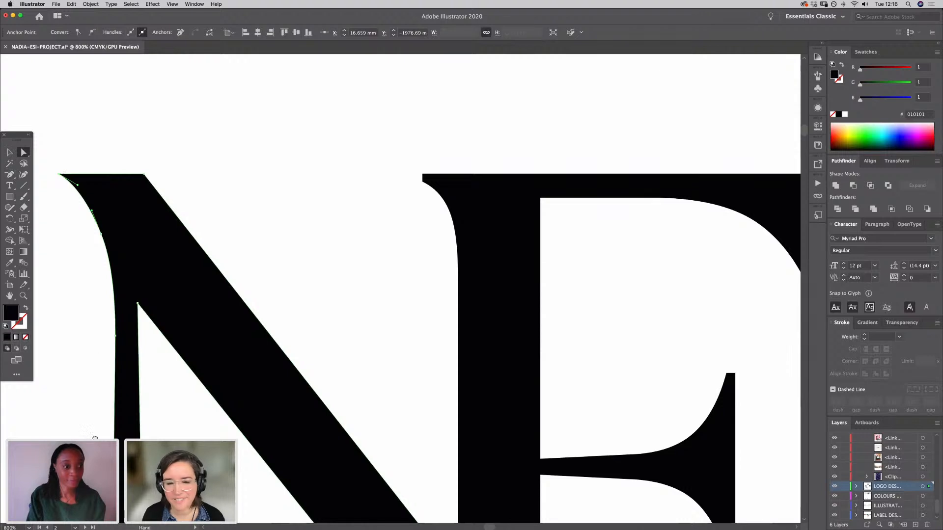
Step: Sharpen both ends of the N's foot serif by moving their upper corner anchors down to the baseline
{"action": "left_click_drag", "start_coordinate": [95, 438], "coordinate": [132, 167]}
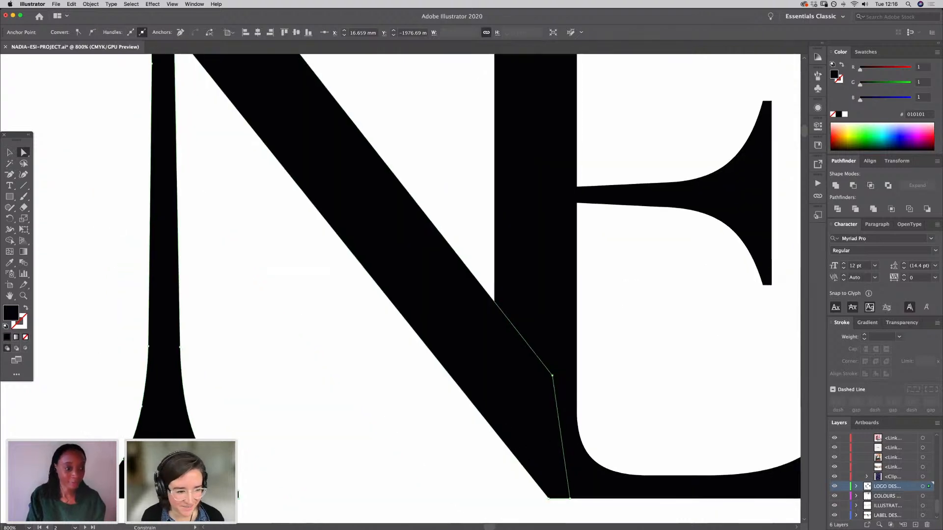
{"action": "left_click_drag", "start_coordinate": [92, 498], "coordinate": [92, 492]}
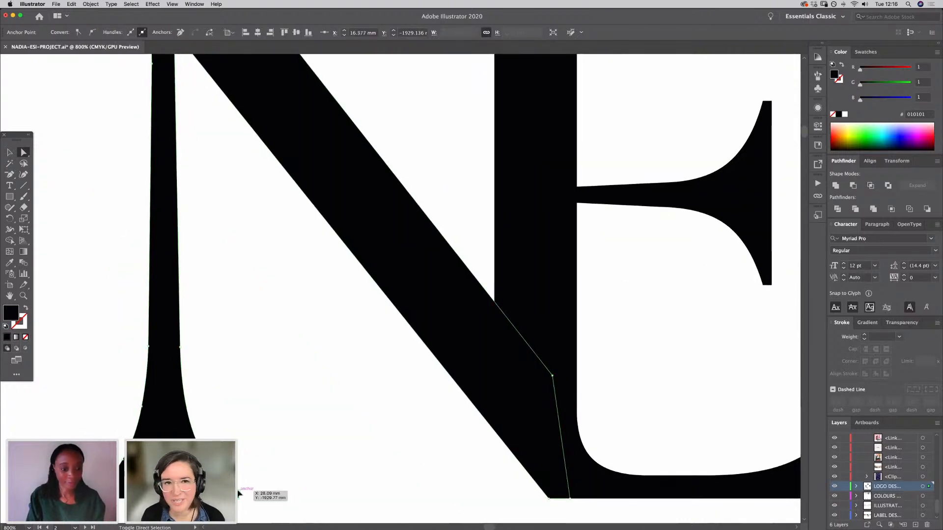
{"action": "left_click_drag", "start_coordinate": [238, 491], "coordinate": [239, 499]}
Step: Sharpen the tip of the E's lower arm and both tips of its middle arm by moving their inner corner anchors to the outer edge
{"action": "left_click_drag", "start_coordinate": [480, 485], "coordinate": [265, 432]}
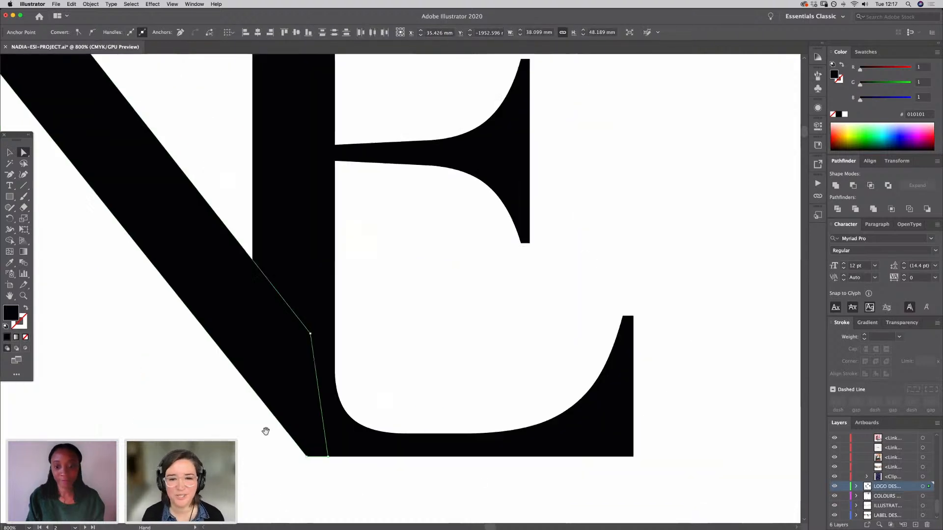
{"action": "left_click", "coordinate": [631, 317]}
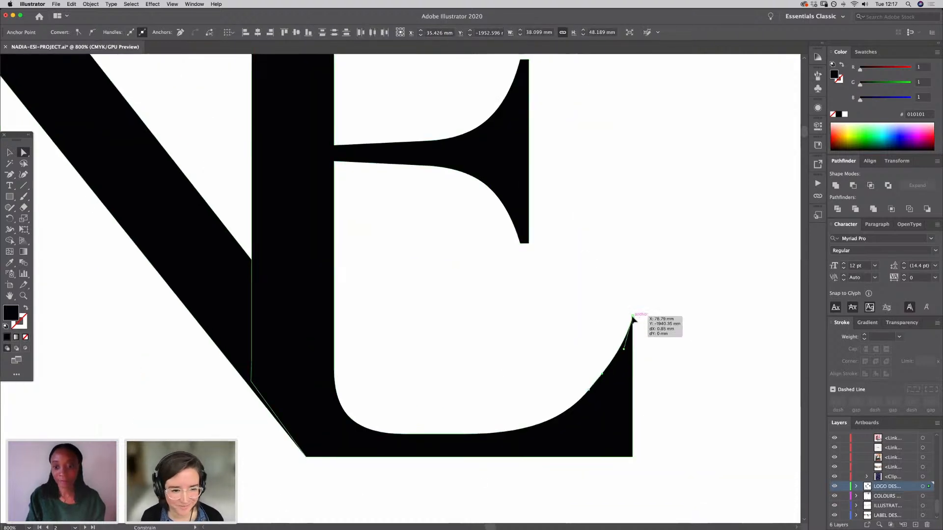
{"action": "left_click_drag", "start_coordinate": [521, 243], "coordinate": [531, 245]}
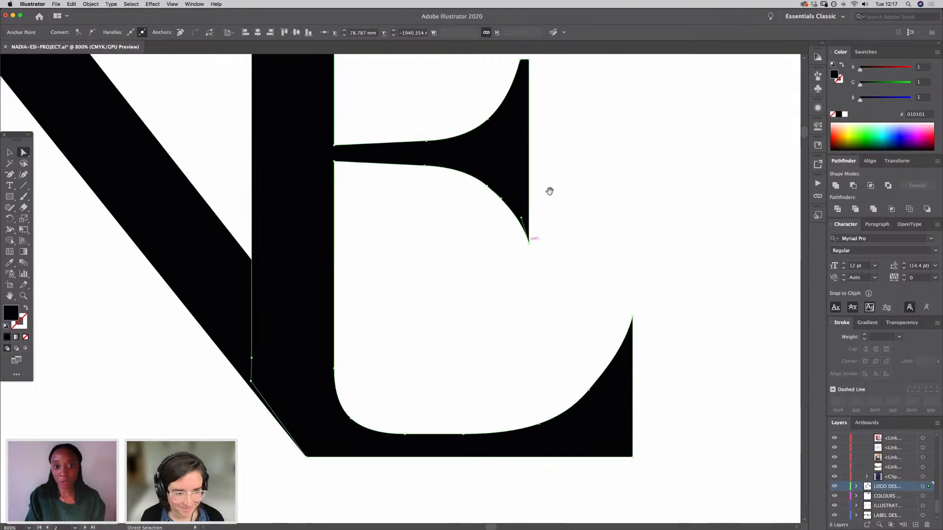
{"action": "left_click_drag", "start_coordinate": [549, 192], "coordinate": [555, 385]}
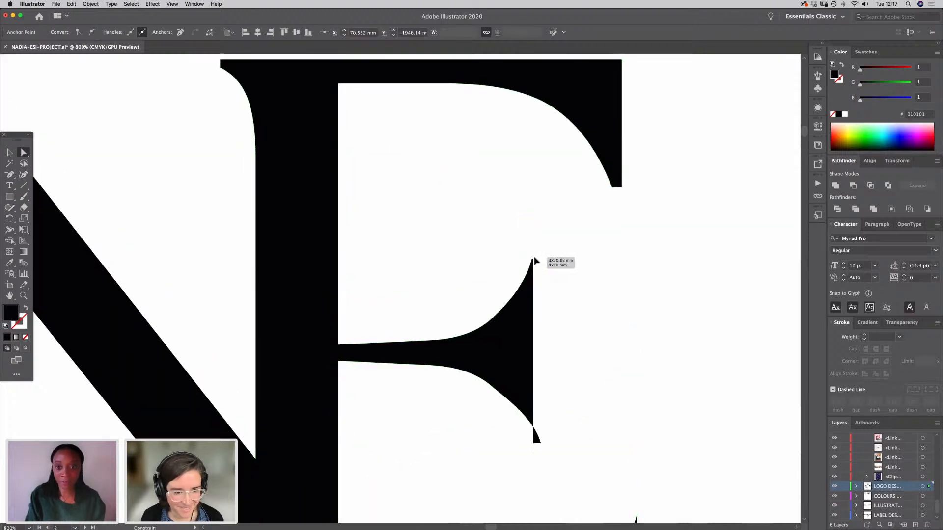
{"action": "left_click", "coordinate": [528, 257]}
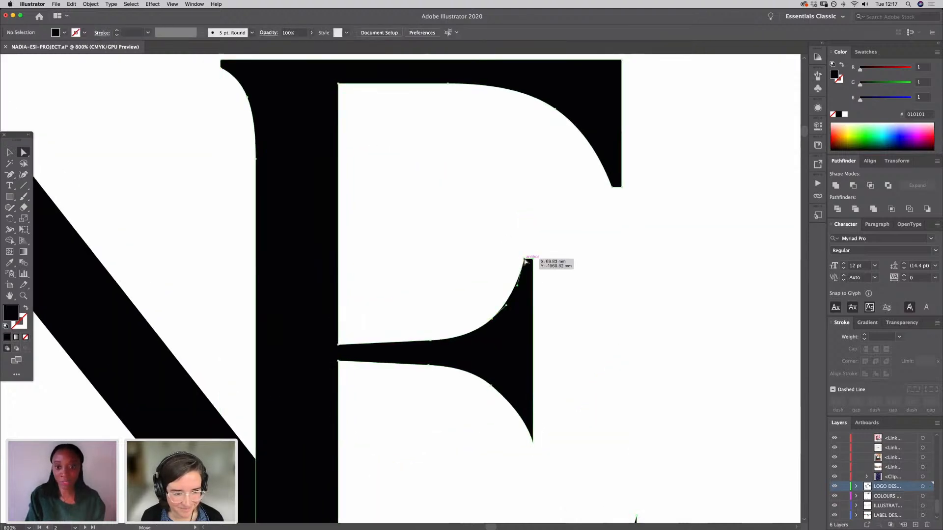
{"action": "left_click", "coordinate": [533, 258]}
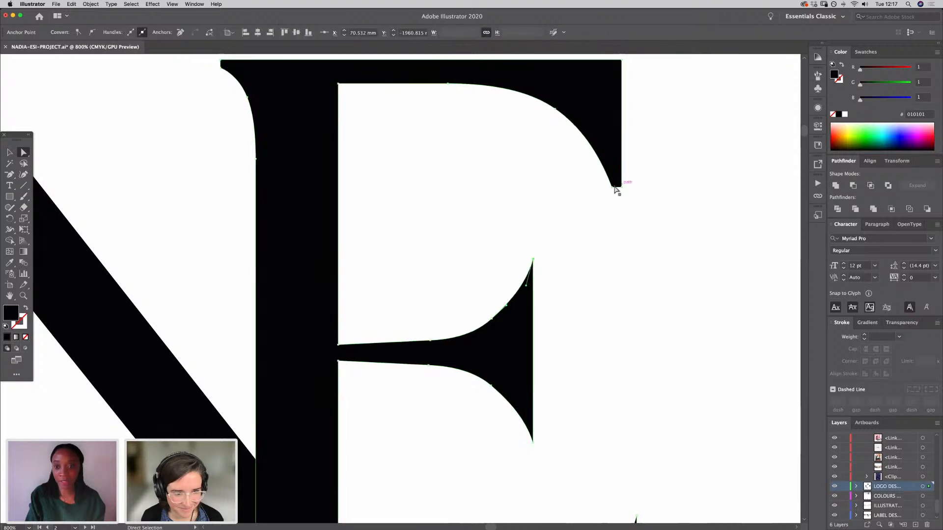
Step: Sharpen the tip of the E's top arm and its top-left serif by moving their corner anchors onto the outer edges
{"action": "left_click_drag", "start_coordinate": [610, 190], "coordinate": [621, 190]}
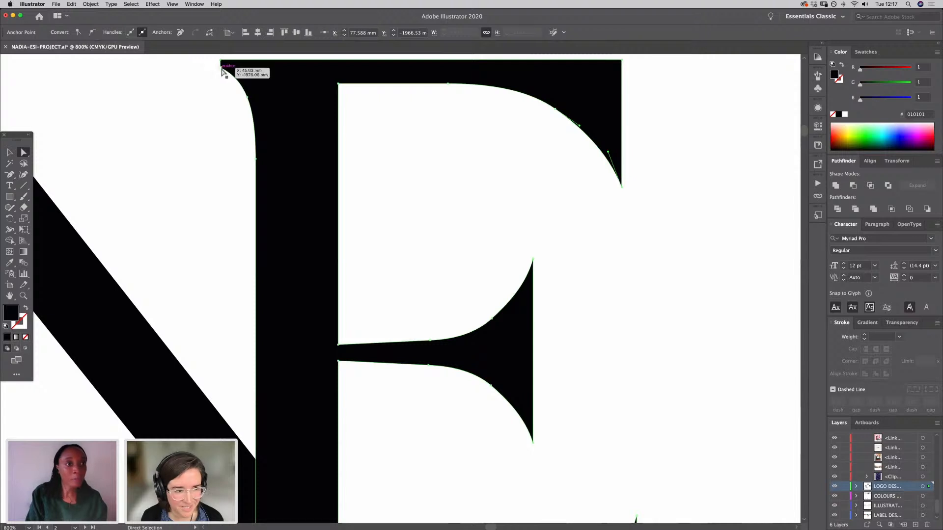
{"action": "left_click_drag", "start_coordinate": [221, 70], "coordinate": [221, 62]}
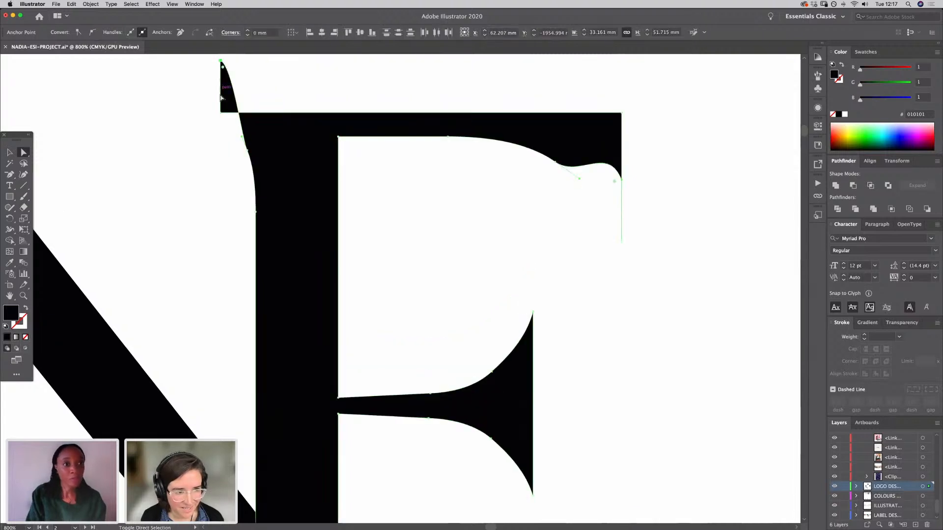
{"action": "key", "text": "super+z"}
{"action": "left_click", "coordinate": [222, 125]}
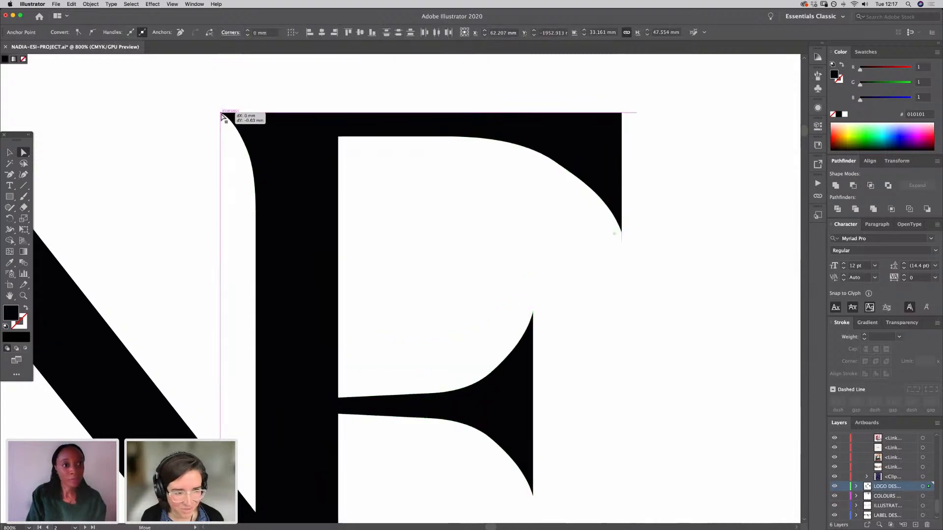
Step: Smooth the curve beneath the E's top-left serif with the Smooth tool
{"action": "left_click", "coordinate": [13, 210]}
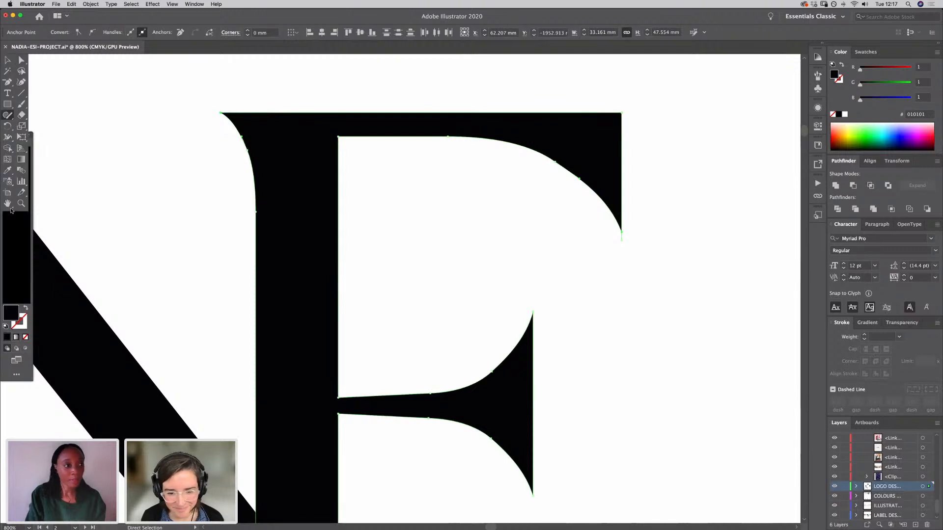
{"action": "left_click", "coordinate": [49, 229]}
{"action": "left_click", "coordinate": [9, 155]}
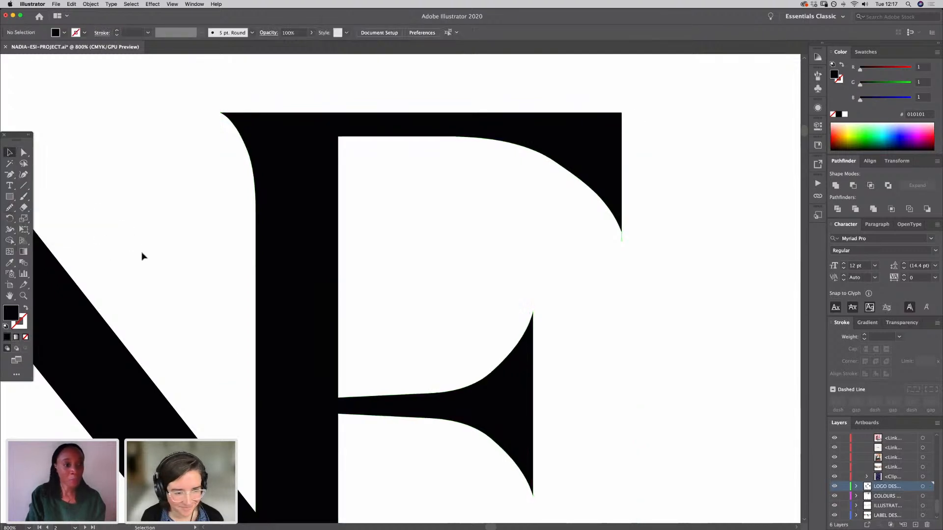
{"action": "left_click_drag", "start_coordinate": [95, 212], "coordinate": [283, 384]}
{"action": "left_click", "coordinate": [9, 207]}
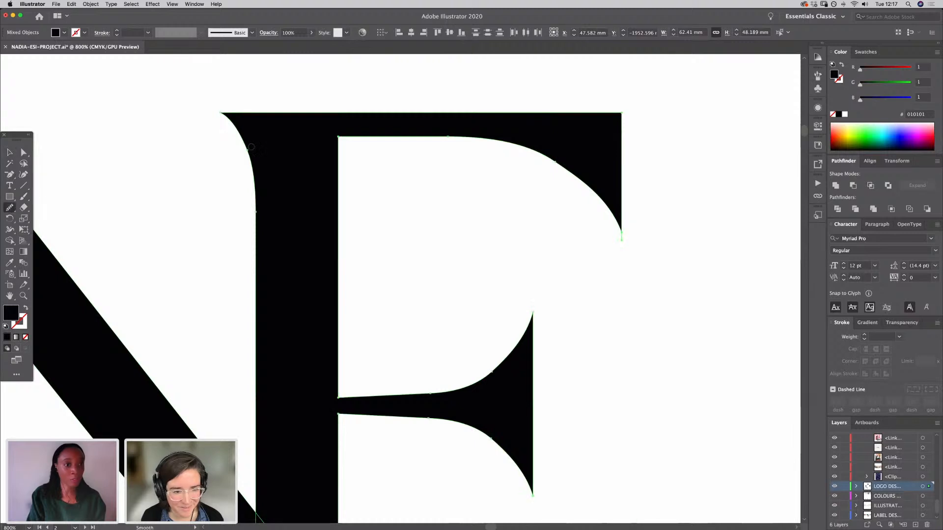
{"action": "left_click_drag", "start_coordinate": [245, 146], "coordinate": [253, 178]}
{"action": "key", "text": "space"}
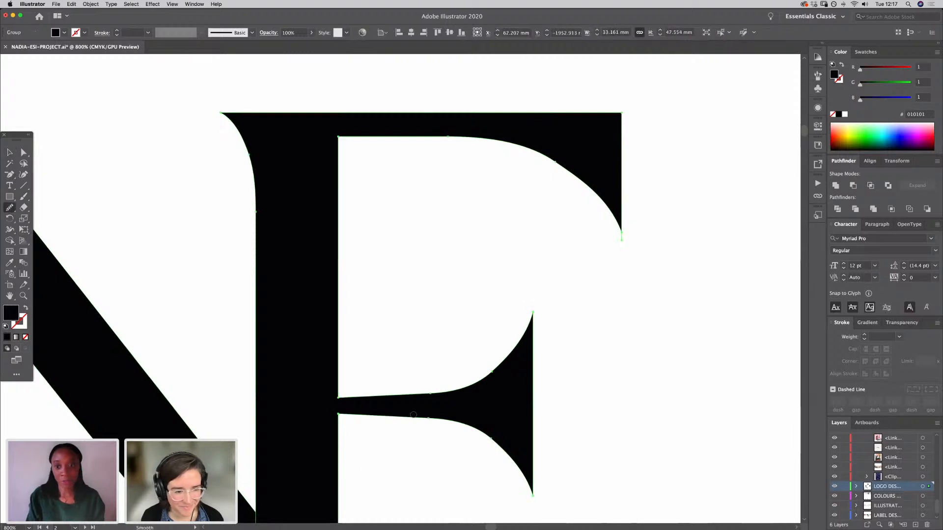
{"action": "key", "text": "super+z"}
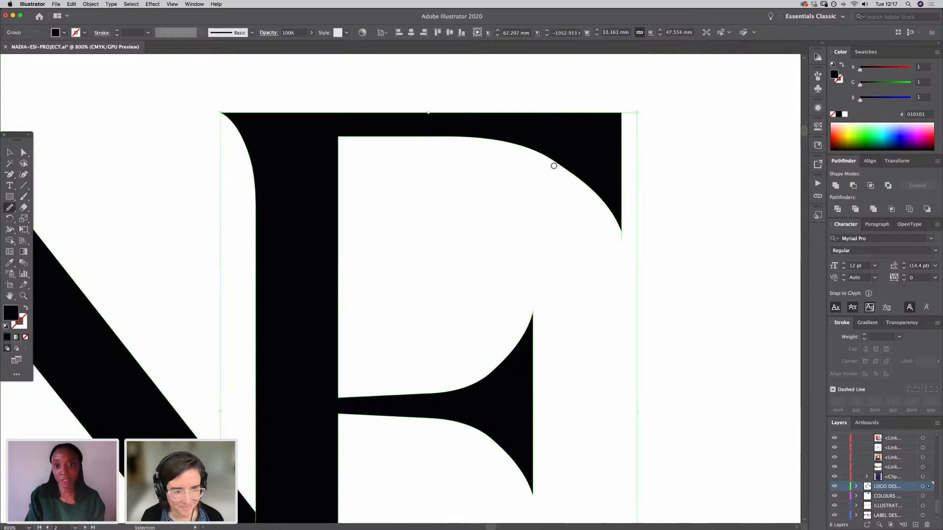
Step: Smooth the inner curves of the E's top arm and lower arm
{"action": "left_click_drag", "start_coordinate": [552, 162], "coordinate": [585, 184]}
{"action": "scroll", "coordinate": [399, 457], "scroll_direction": "down", "scroll_amount": 5}
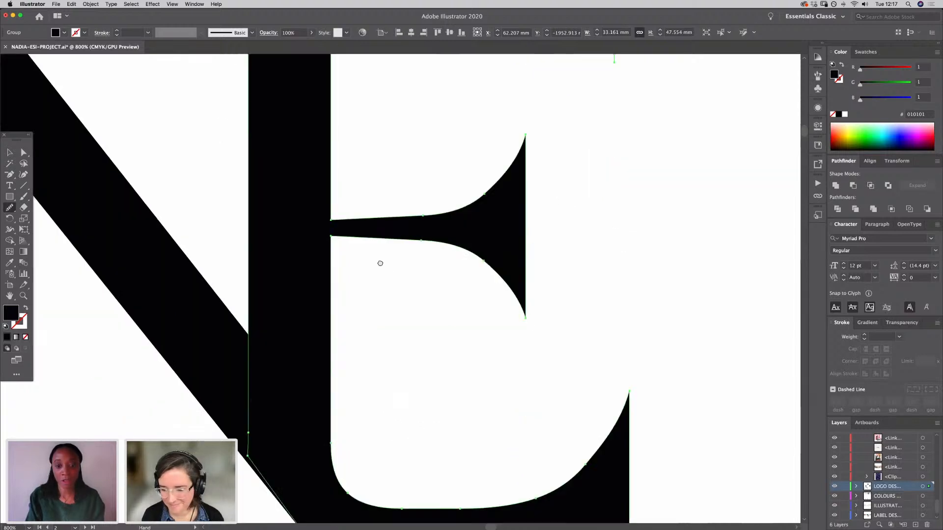
{"action": "scroll", "coordinate": [238, 312], "scroll_direction": "down", "scroll_amount": 2}
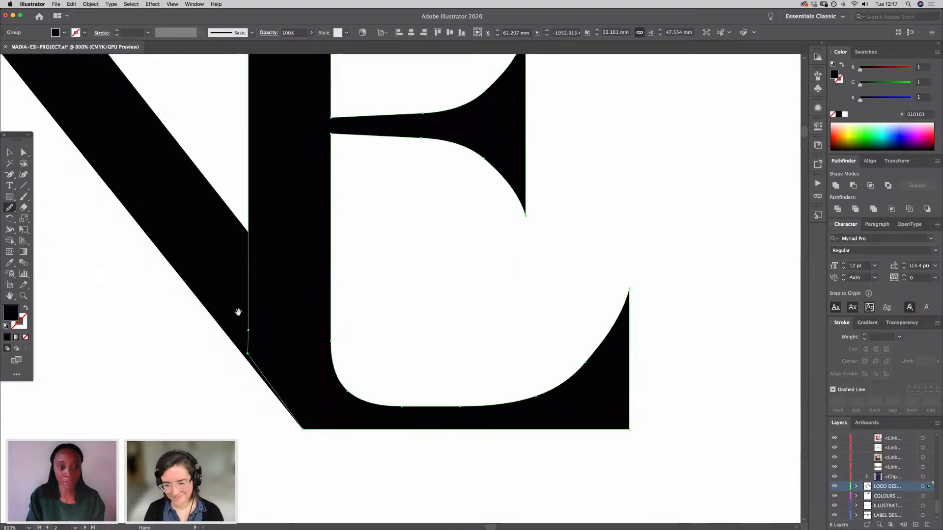
{"action": "left_click_drag", "start_coordinate": [587, 367], "coordinate": [577, 375]}
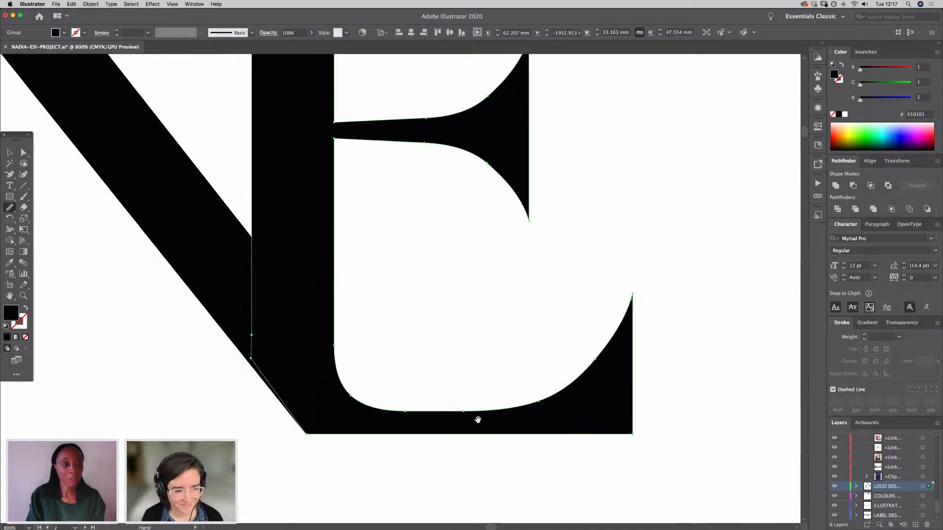
Step: Select the N and smooth the curve running from its top-left serif into the thin stem
{"action": "scroll", "coordinate": [288, 221], "scroll_direction": "up", "scroll_amount": 7}
{"action": "scroll", "coordinate": [289, 221], "scroll_direction": "left", "scroll_amount": 9}
{"action": "left_click", "coordinate": [9, 152]}
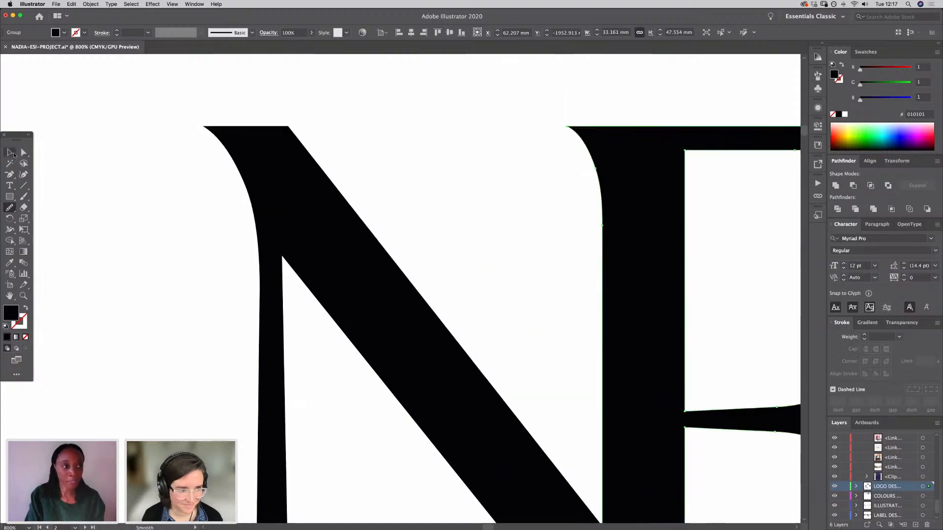
{"action": "left_click_drag", "start_coordinate": [164, 220], "coordinate": [164, 220]}
{"action": "left_click", "coordinate": [9, 207]}
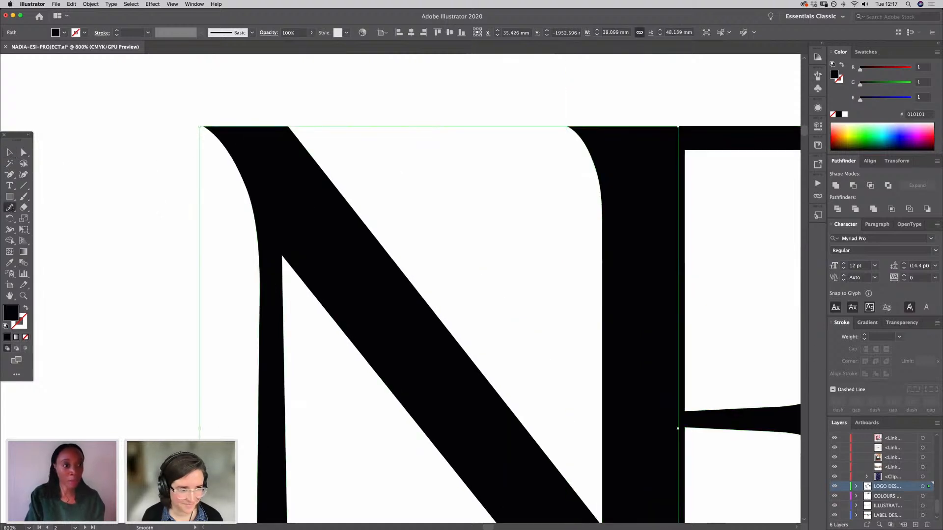
{"action": "mouse_move", "coordinate": [252, 203]}
{"action": "left_mouse_down"}
{"action": "mouse_move", "coordinate": [250, 316]}
{"action": "mouse_move", "coordinate": [269, 442]}
{"action": "left_mouse_up"}
Step: Move the left corner anchor of the N's foot serif up to the baseline
{"action": "scroll", "coordinate": [271, 315], "scroll_direction": "down", "scroll_amount": 6}
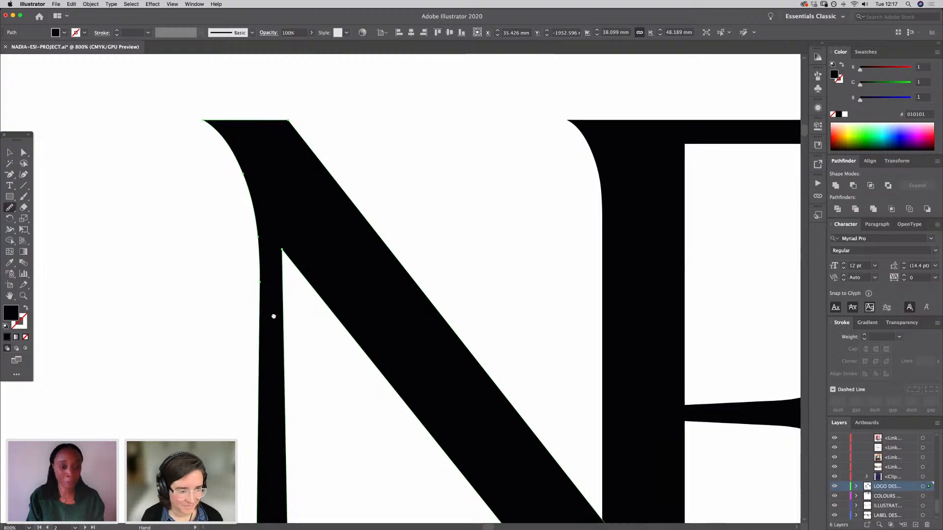
{"action": "left_click", "coordinate": [23, 152]}
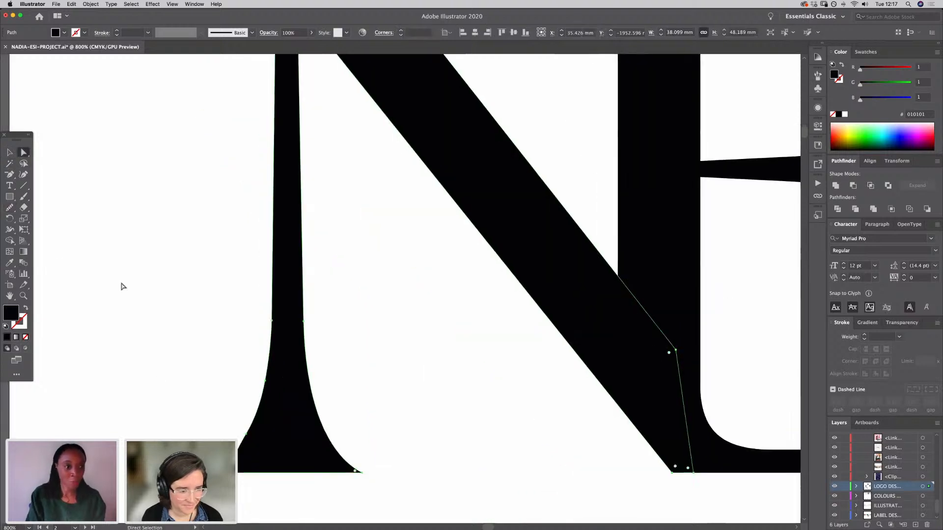
{"action": "left_click_drag", "start_coordinate": [216, 473], "coordinate": [216, 467]}
Step: Try to smooth the left curve of the N's foot serif with the Smooth tool
{"action": "left_click", "coordinate": [10, 207]}
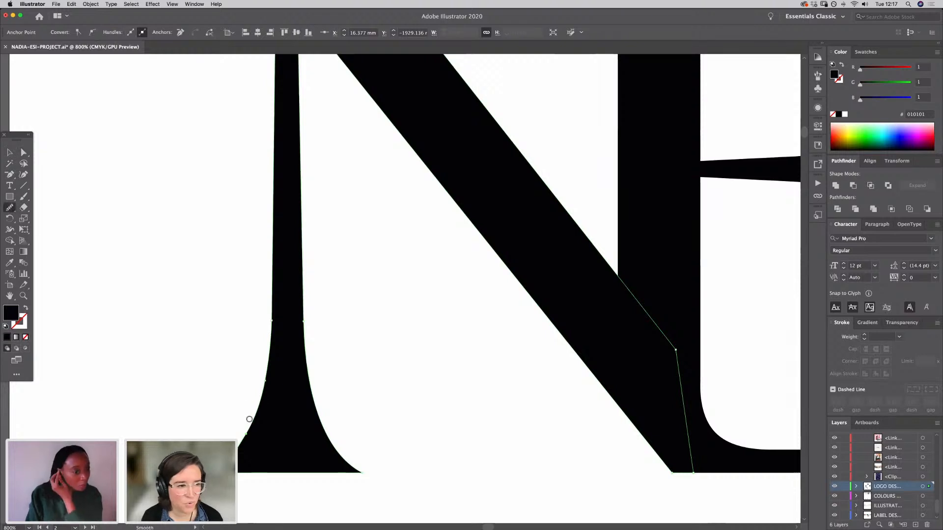
{"action": "left_click_drag", "start_coordinate": [239, 445], "coordinate": [244, 411]}
{"action": "key", "text": "super+z"}
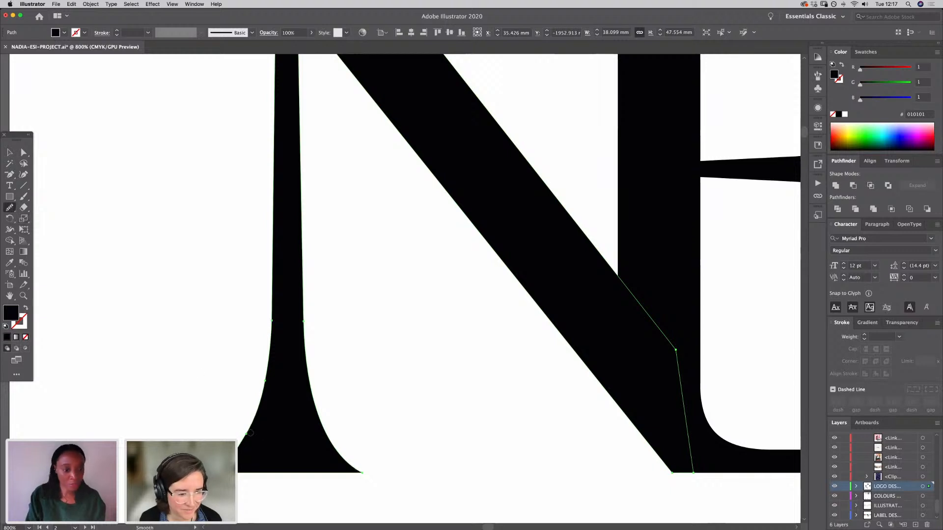
{"action": "left_click_drag", "start_coordinate": [249, 434], "coordinate": [270, 377]}
{"action": "key", "text": "super+z"}
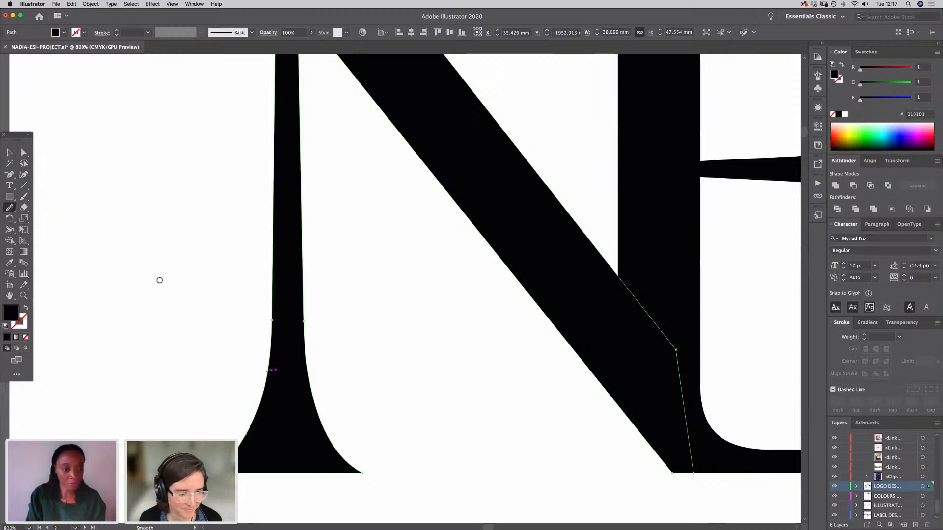
Step: Try shifting the E's upper crossbar anchor at the stem vertically to change the crossbar's thickness
{"action": "left_click", "coordinate": [10, 152]}
{"action": "left_click", "coordinate": [118, 186]}
{"action": "key", "text": "super+minus"}
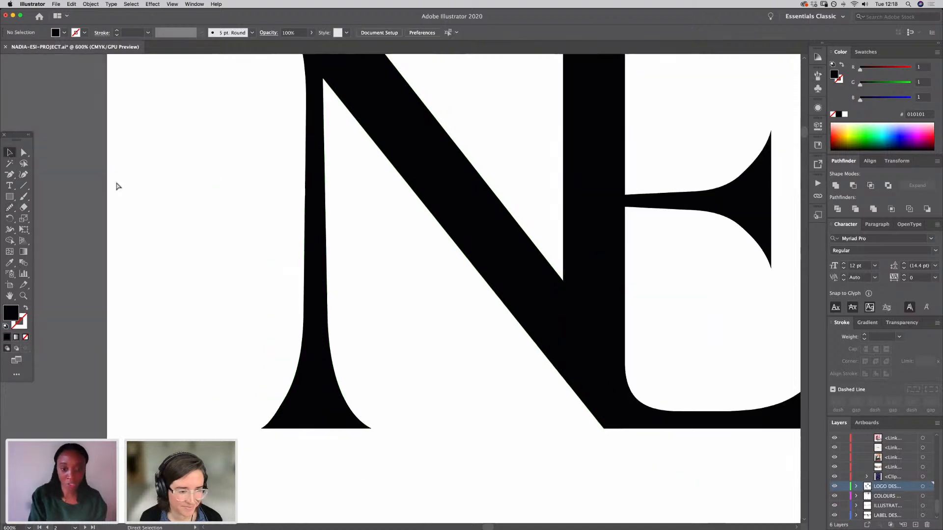
{"action": "key", "text": "super+minus"}
{"action": "key", "text": "super+minus"}
{"action": "left_click_drag", "start_coordinate": [600, 262], "coordinate": [484, 306]}
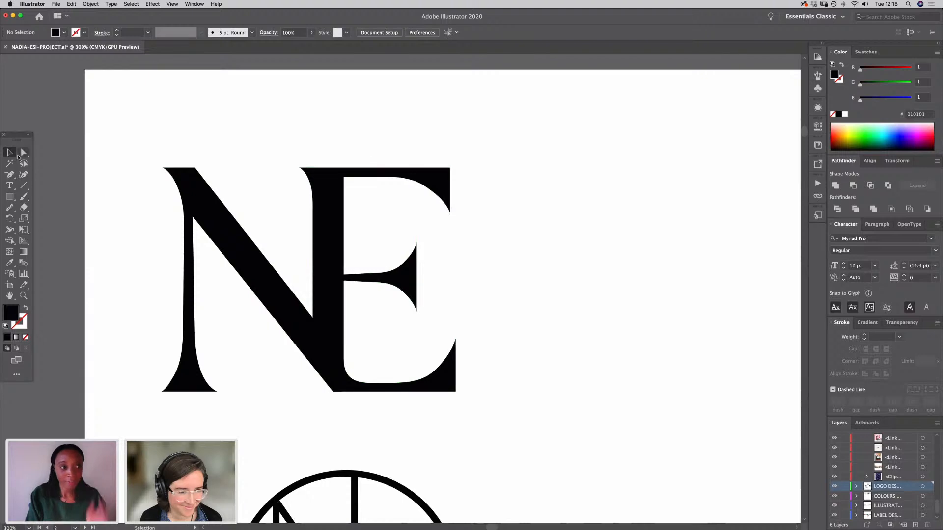
{"action": "left_click", "coordinate": [23, 153]}
{"action": "left_click", "coordinate": [343, 280]}
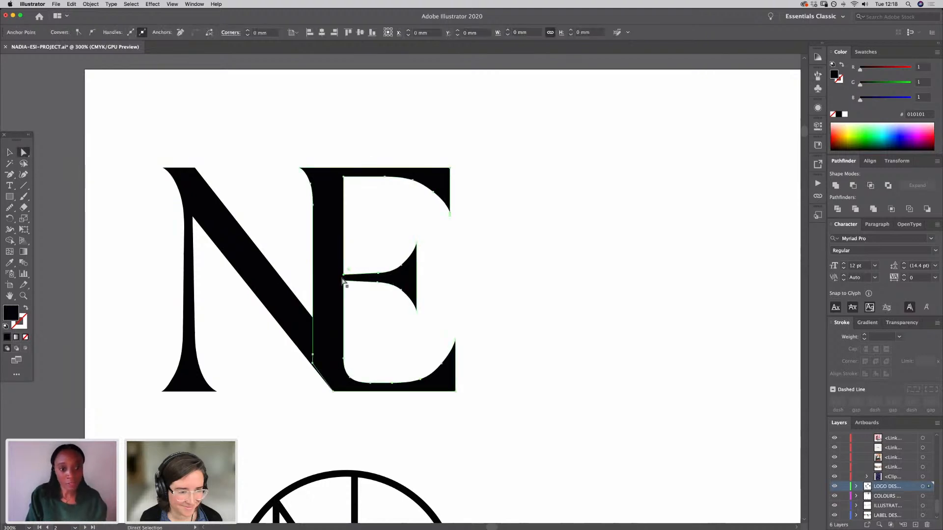
{"action": "left_click_drag", "start_coordinate": [343, 280], "coordinate": [345, 272]}
{"action": "key", "text": "super+z"}
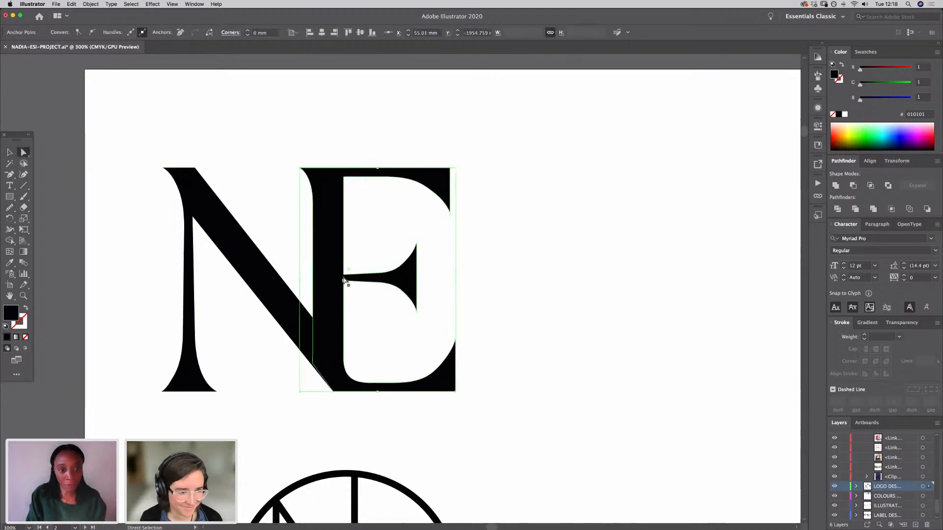
{"action": "key", "text": "shift+Up"}
{"action": "key", "text": "shift+Down"}
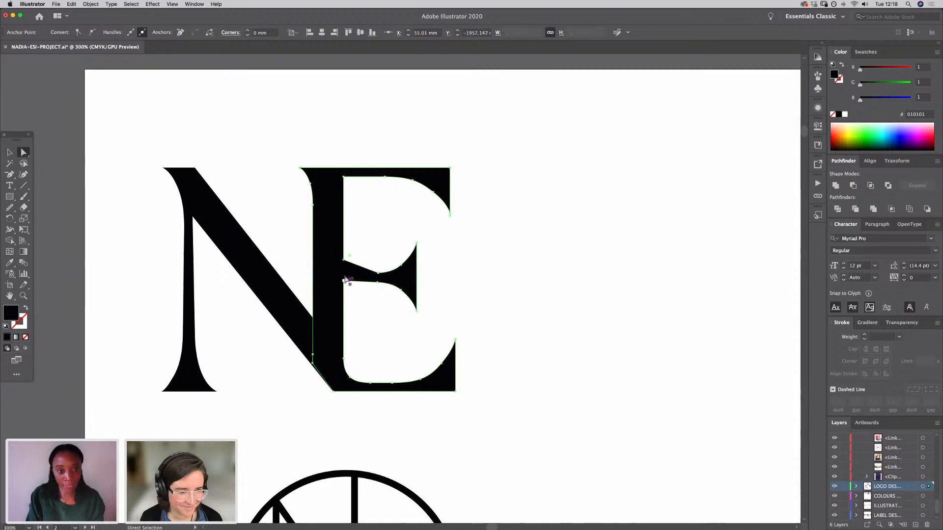
{"action": "key", "text": "super+z"}
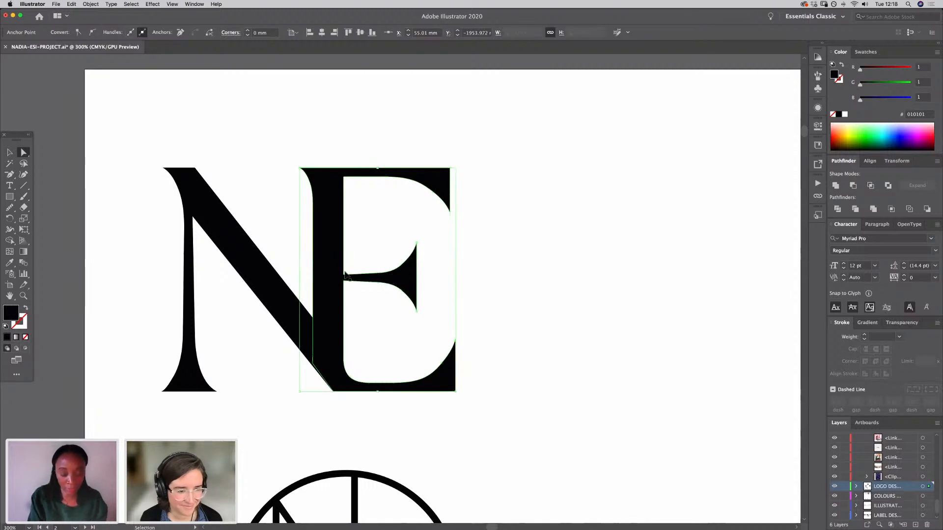
Step: Taper the E's crossbar toward the stem by moving its upper inner corner anchor down to the lower one
{"action": "key", "text": "super+equal"}
{"action": "key", "text": "super+equal"}
{"action": "key", "text": "super+equal"}
{"action": "key", "text": "super+equal"}
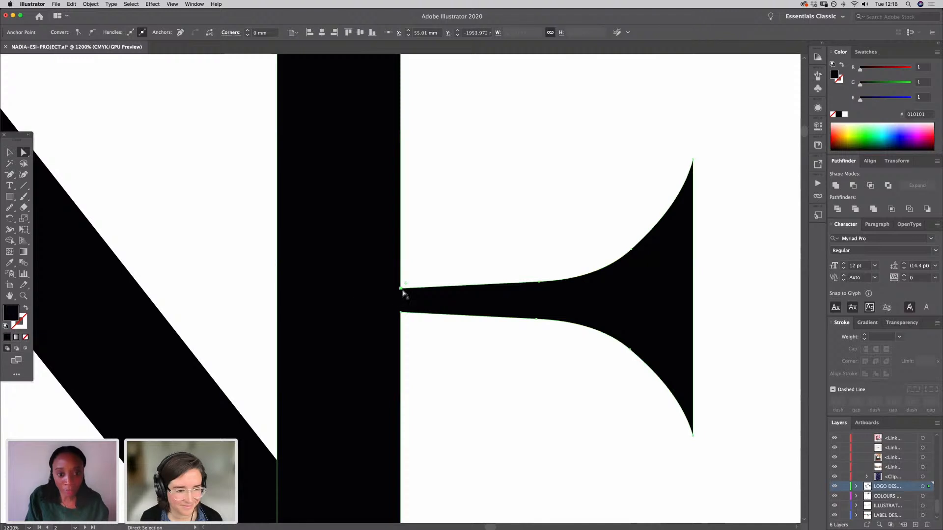
{"action": "left_click_drag", "start_coordinate": [401, 288], "coordinate": [401, 318]}
{"action": "left_click", "coordinate": [484, 348]}
Step: Move the E of the bold sans-serif NE down and slightly right so it hangs below the N's right stem
{"action": "key", "text": "super+minus"}
{"action": "key", "text": "super+minus"}
{"action": "key", "text": "super+minus"}
{"action": "key", "text": "super+minus"}
{"action": "key", "text": "super+minus"}
{"action": "key", "text": "super+minus"}
{"action": "key", "text": "super+minus"}
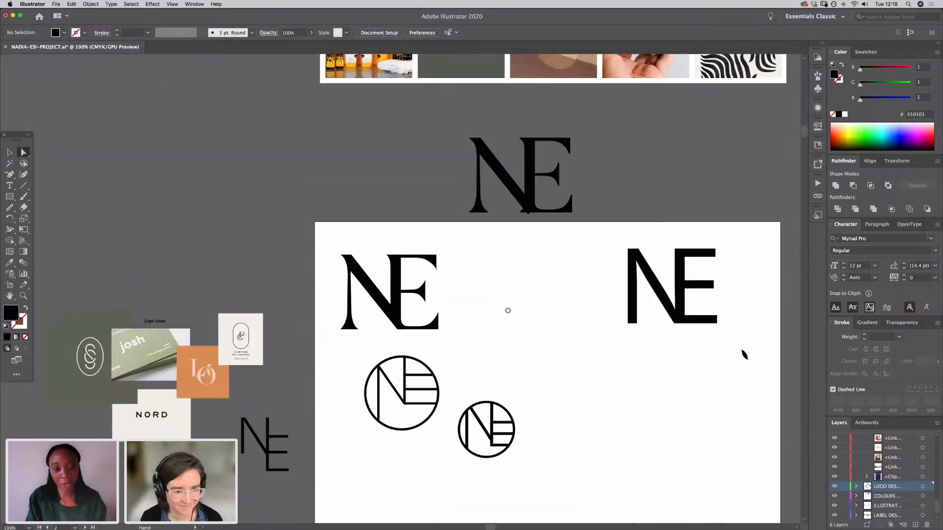
{"action": "left_click_drag", "start_coordinate": [506, 312], "coordinate": [339, 255]}
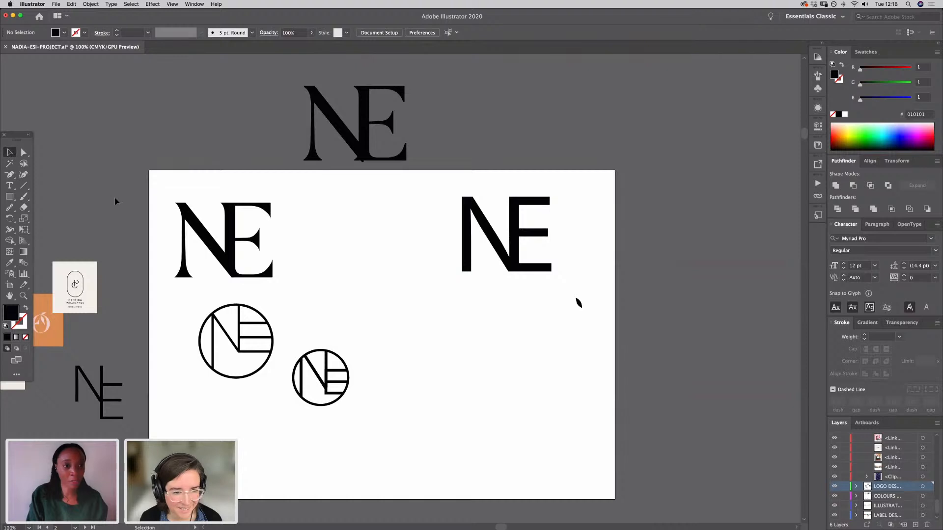
{"action": "left_click_drag", "start_coordinate": [230, 285], "coordinate": [386, 278]}
{"action": "left_click_drag", "start_coordinate": [190, 291], "coordinate": [105, 298]}
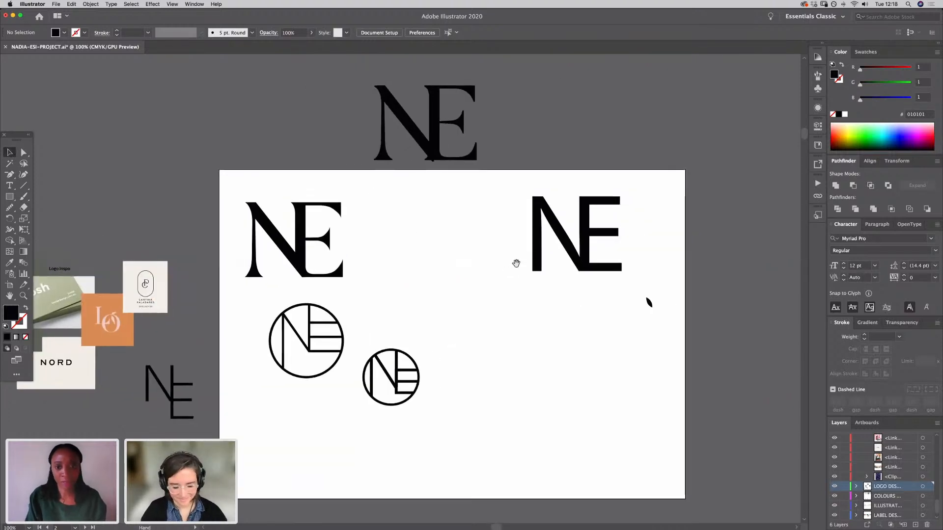
{"action": "left_click_drag", "start_coordinate": [598, 254], "coordinate": [608, 272]}
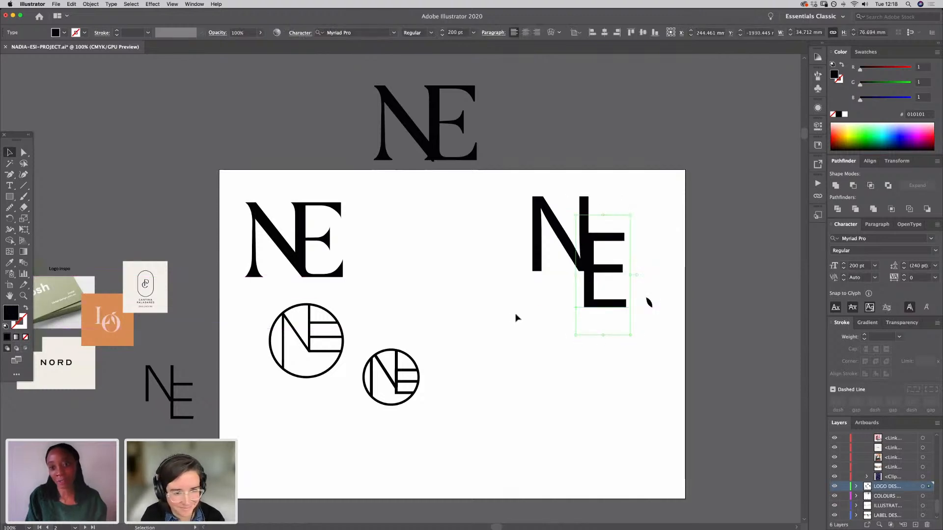
Step: Try the sans-serif E at several heights against the N, finishing on the N's right stem with both letters sharing a baseline
{"action": "left_click", "coordinate": [608, 316]}
{"action": "mouse_move", "coordinate": [612, 308]}
{"action": "left_mouse_down"}
{"action": "mouse_move", "coordinate": [590, 313]}
{"action": "mouse_move", "coordinate": [611, 311]}
{"action": "mouse_move", "coordinate": [620, 272]}
{"action": "mouse_move", "coordinate": [534, 287]}
{"action": "mouse_move", "coordinate": [548, 316]}
{"action": "mouse_move", "coordinate": [538, 307]}
{"action": "mouse_move", "coordinate": [573, 230]}
{"action": "mouse_move", "coordinate": [638, 292]}
{"action": "mouse_move", "coordinate": [522, 270]}
{"action": "mouse_move", "coordinate": [567, 296]}
{"action": "mouse_move", "coordinate": [573, 238]}
{"action": "mouse_move", "coordinate": [561, 228]}
{"action": "mouse_move", "coordinate": [551, 226]}
{"action": "mouse_move", "coordinate": [550, 314]}
{"action": "mouse_move", "coordinate": [578, 297]}
{"action": "mouse_move", "coordinate": [604, 300]}
{"action": "mouse_move", "coordinate": [579, 307]}
{"action": "mouse_move", "coordinate": [601, 304]}
{"action": "mouse_move", "coordinate": [609, 291]}
{"action": "left_mouse_up"}
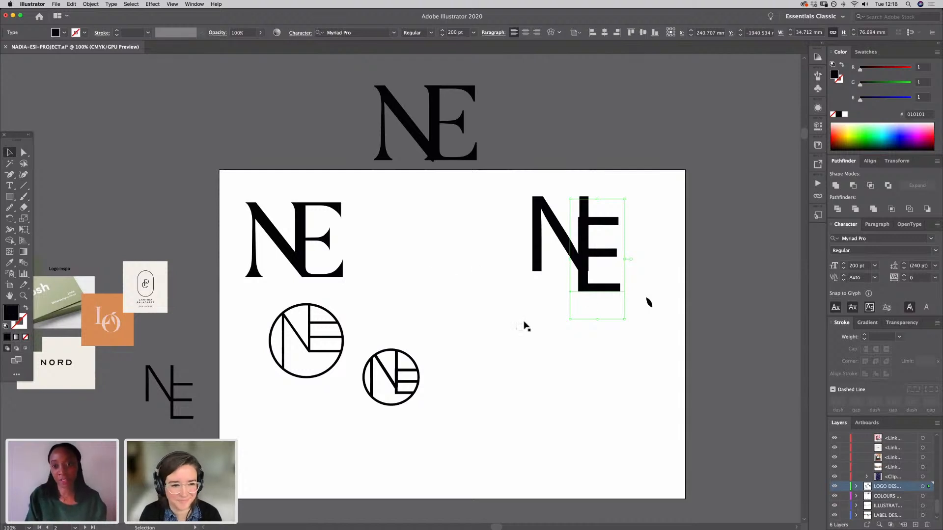
{"action": "left_click", "coordinate": [524, 326]}
{"action": "left_click_drag", "start_coordinate": [600, 290], "coordinate": [579, 305]}
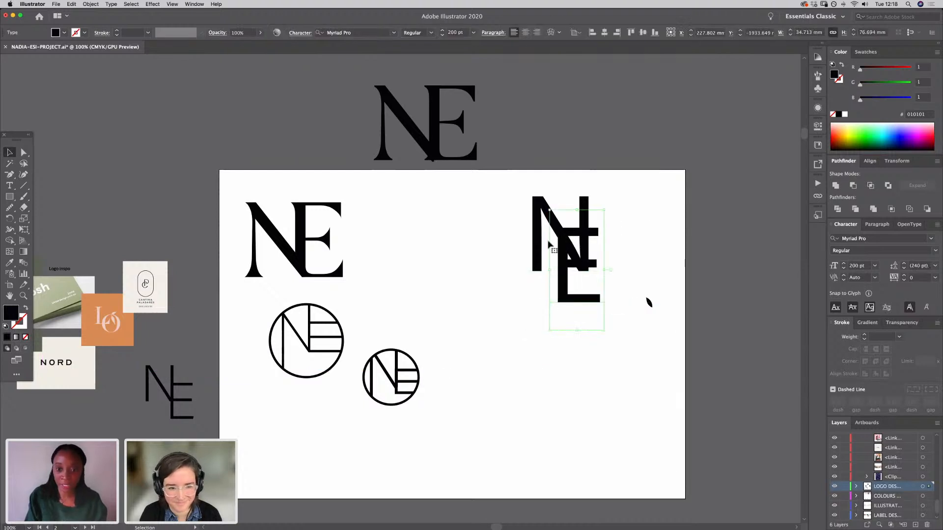
{"action": "left_click_drag", "start_coordinate": [585, 300], "coordinate": [614, 271]}
{"action": "left_click", "coordinate": [440, 325]}
{"action": "left_click", "coordinate": [437, 319]}
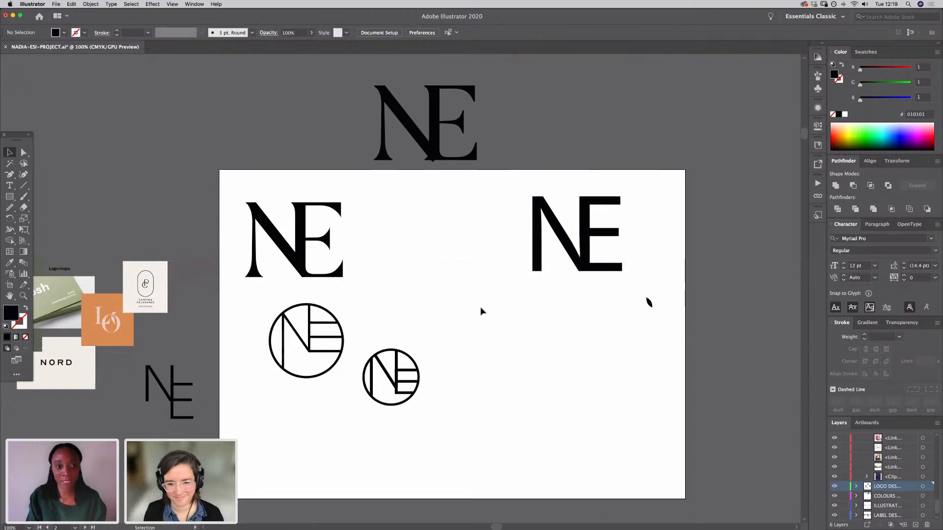
Step: Scale the merged serif NE monogram down to about 28 by 21 mm and place it above the smaller circular logo
{"action": "left_click_drag", "start_coordinate": [235, 209], "coordinate": [267, 181]}
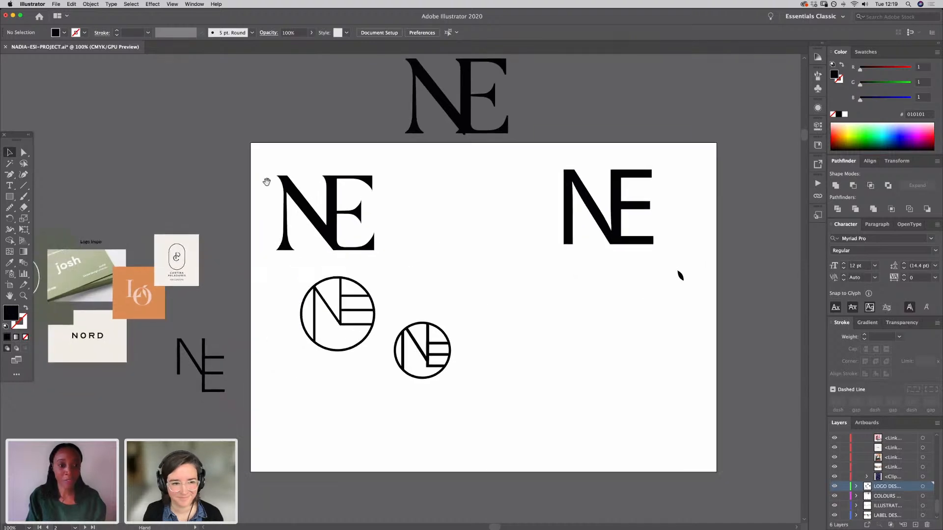
{"action": "left_click_drag", "start_coordinate": [378, 247], "coordinate": [430, 256]}
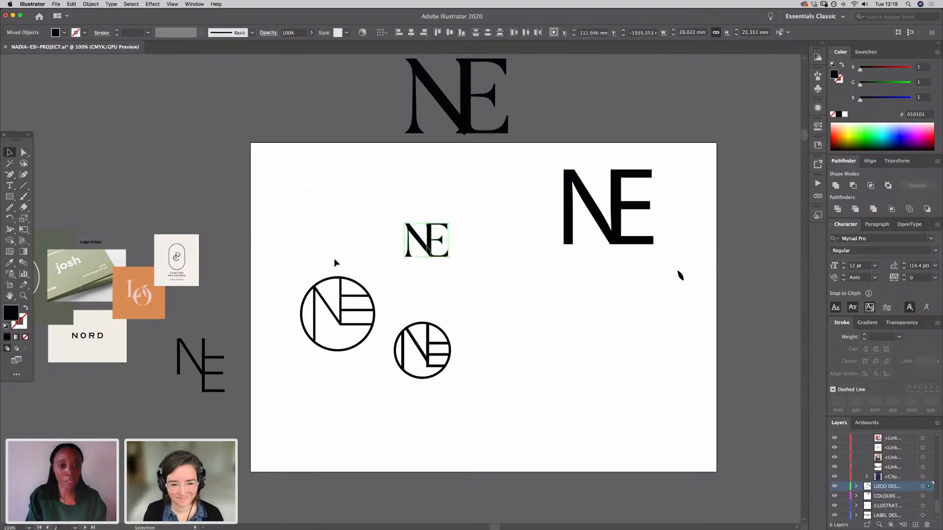
{"action": "left_click", "coordinate": [335, 262]}
Step: Examine the logo inspiration images beside the artboard, focusing on the monogram and leaf details
{"action": "key", "text": "super+equal"}
{"action": "left_click_drag", "start_coordinate": [226, 277], "coordinate": [552, 277]}
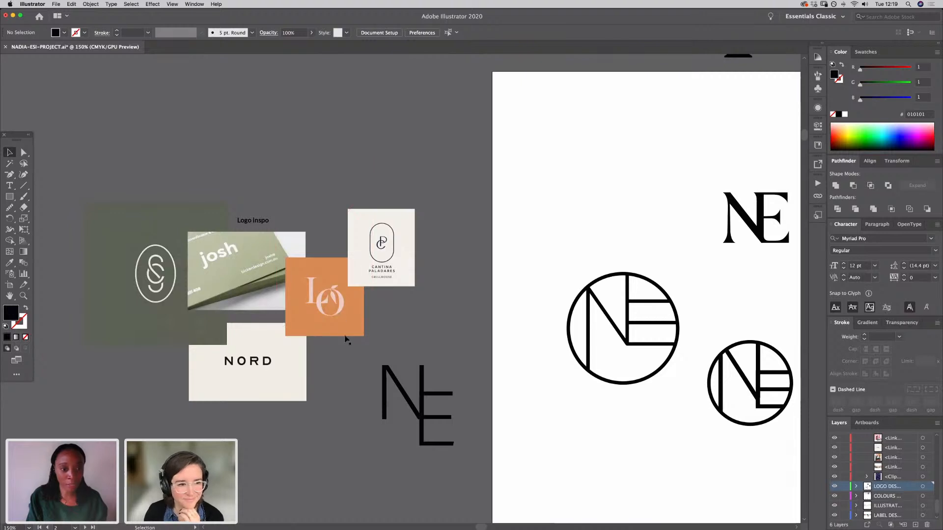
{"action": "key", "text": "super+equal"}
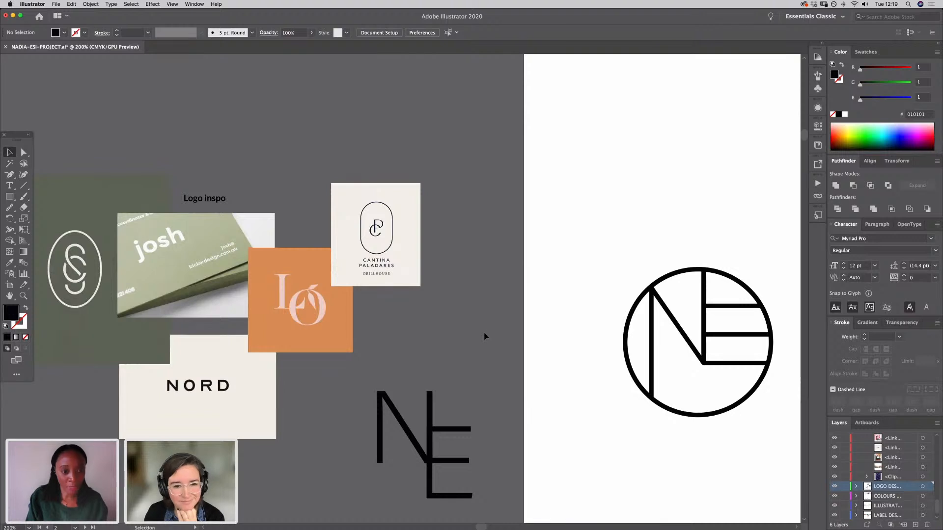
{"action": "left_click_drag", "start_coordinate": [424, 348], "coordinate": [526, 329]}
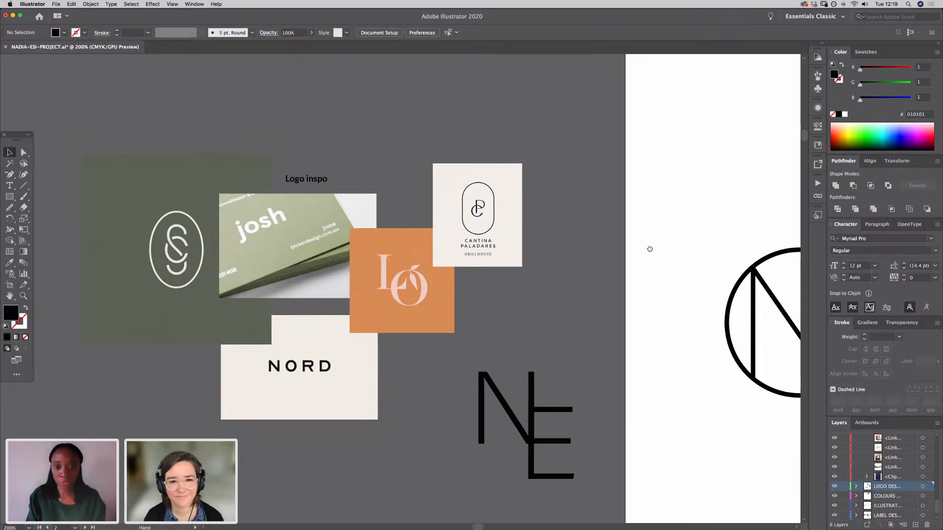
{"action": "scroll", "coordinate": [649, 249], "scroll_direction": "right", "scroll_amount": 20}
{"action": "scroll", "coordinate": [649, 249], "scroll_direction": "up", "scroll_amount": 5}
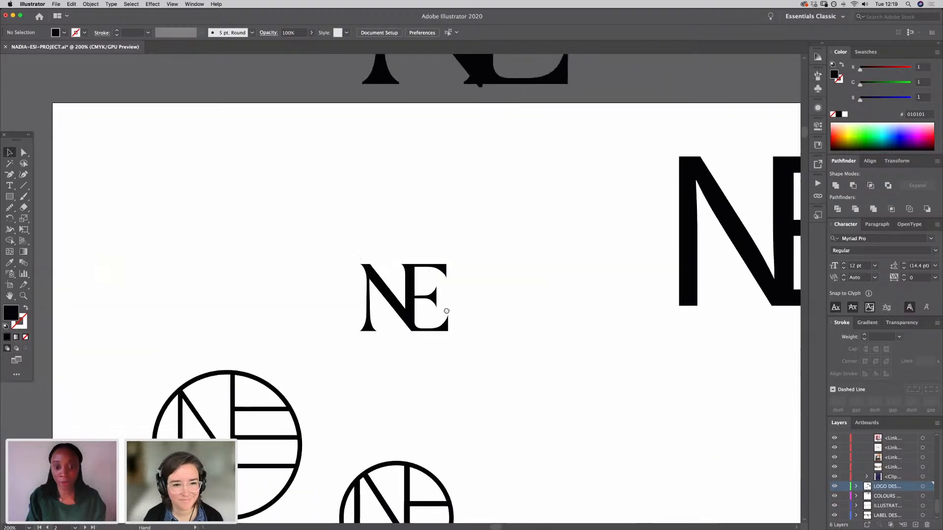
Step: Move the small leaf onto the top of the E's stem in the serif NE and enlarge it to about 5.8 by 9.5 mm
{"action": "scroll", "coordinate": [447, 311], "scroll_direction": "right", "scroll_amount": 8}
{"action": "scroll", "coordinate": [446, 311], "scroll_direction": "down", "scroll_amount": 2}
{"action": "left_click_drag", "start_coordinate": [671, 314], "coordinate": [156, 185]}
{"action": "key", "text": "super+equal"}
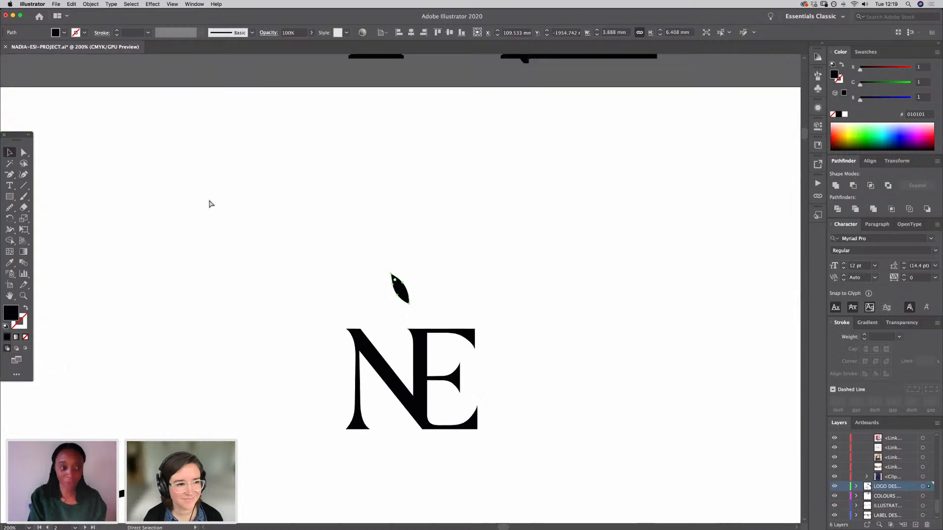
{"action": "mouse_move", "coordinate": [409, 307]}
{"action": "left_mouse_down"}
{"action": "mouse_move", "coordinate": [423, 317]}
{"action": "mouse_move", "coordinate": [410, 341]}
{"action": "mouse_move", "coordinate": [411, 312]}
{"action": "left_mouse_up"}
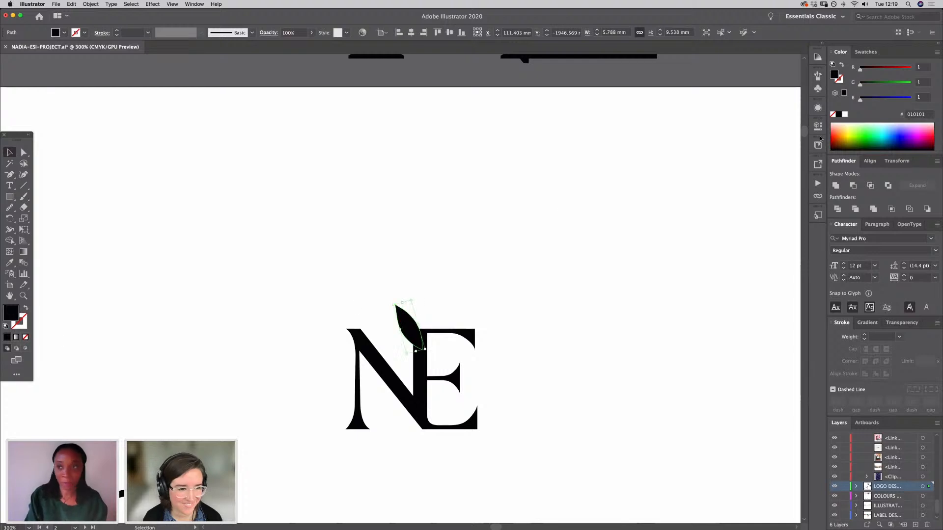
Step: Give the leaf a 2 pt white stroke aligned outside, and add a more upright copy of it over the E's top
{"action": "left_click", "coordinate": [838, 80]}
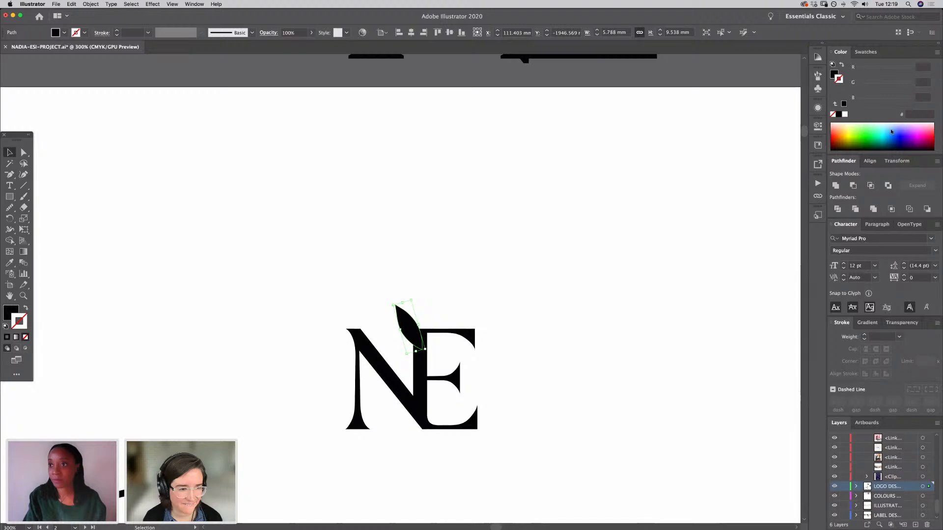
{"action": "left_click", "coordinate": [844, 115]}
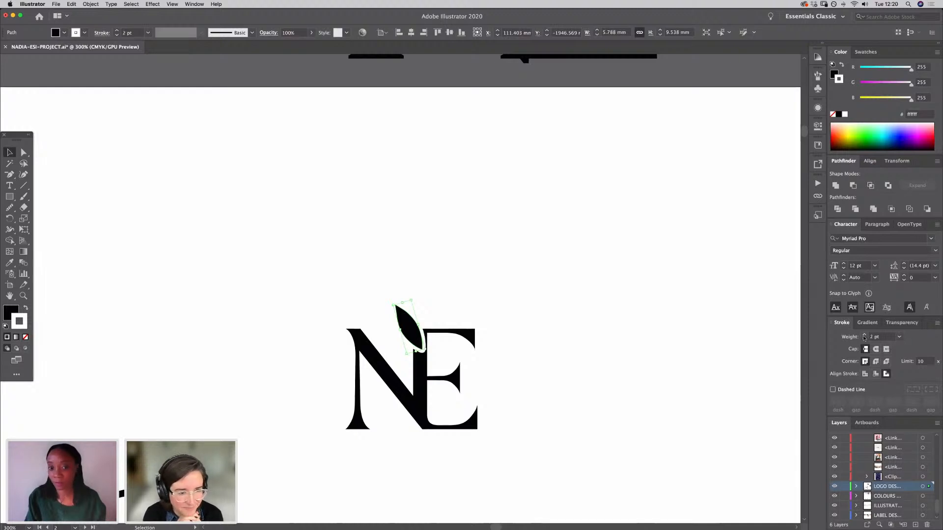
{"action": "mouse_move", "coordinate": [415, 338]}
{"action": "left_mouse_down"}
{"action": "mouse_move", "coordinate": [425, 345]}
{"action": "mouse_move", "coordinate": [417, 349]}
{"action": "mouse_move", "coordinate": [429, 332]}
{"action": "mouse_move", "coordinate": [436, 354]}
{"action": "mouse_move", "coordinate": [430, 327]}
{"action": "left_mouse_up"}
{"action": "left_click", "coordinate": [502, 338]}
Step: Refine the leaf pair on the serif NE by shifting both leaves slightly lower over the shared stem
{"action": "left_click_drag", "start_coordinate": [535, 431], "coordinate": [520, 296]}
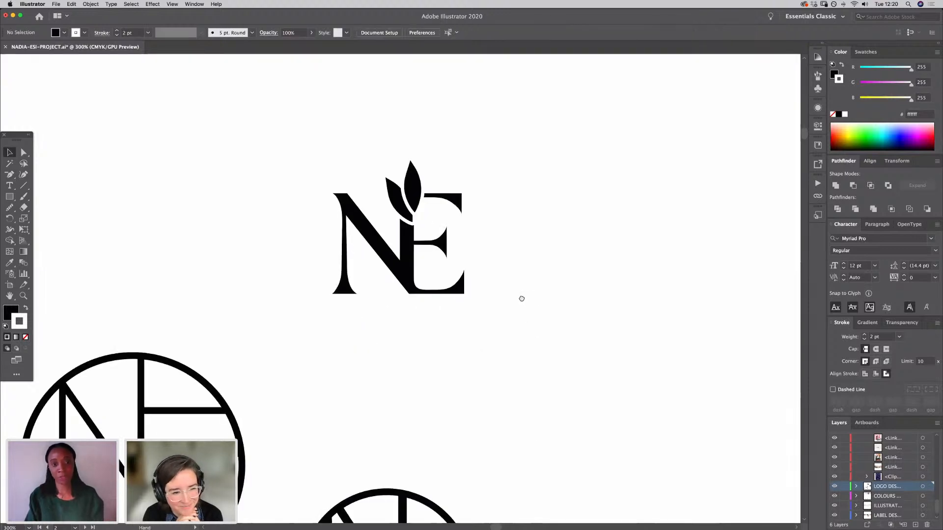
{"action": "key", "text": "super+minus"}
{"action": "key", "text": "super+minus"}
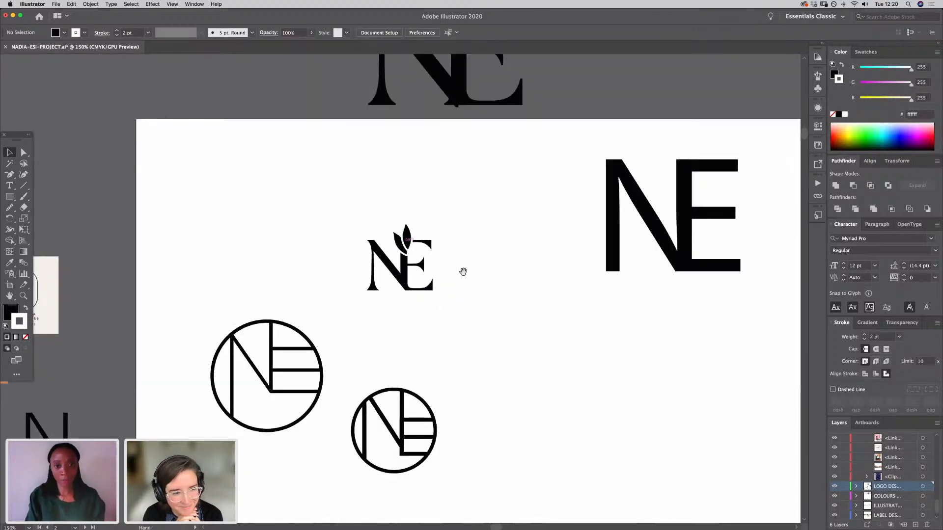
{"action": "key", "text": "super+plus"}
{"action": "key", "text": "super+plus"}
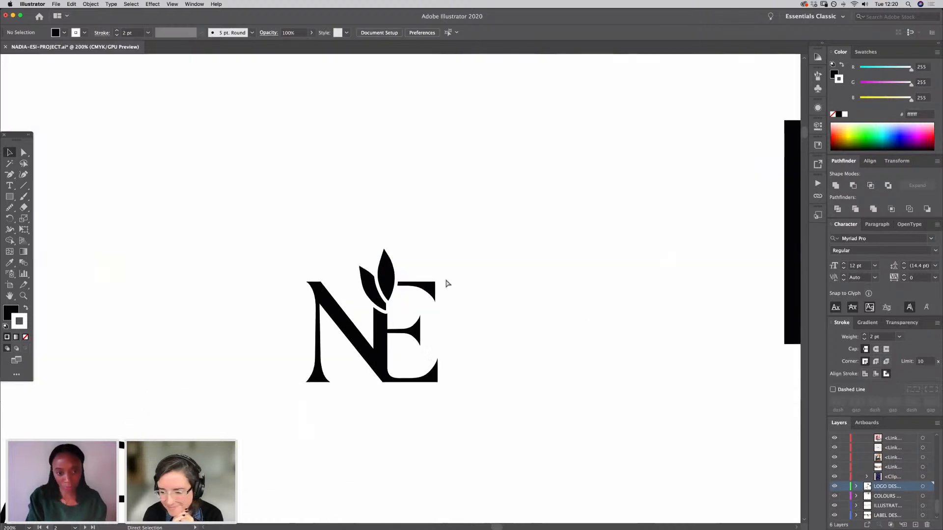
{"action": "key", "text": "super+plus"}
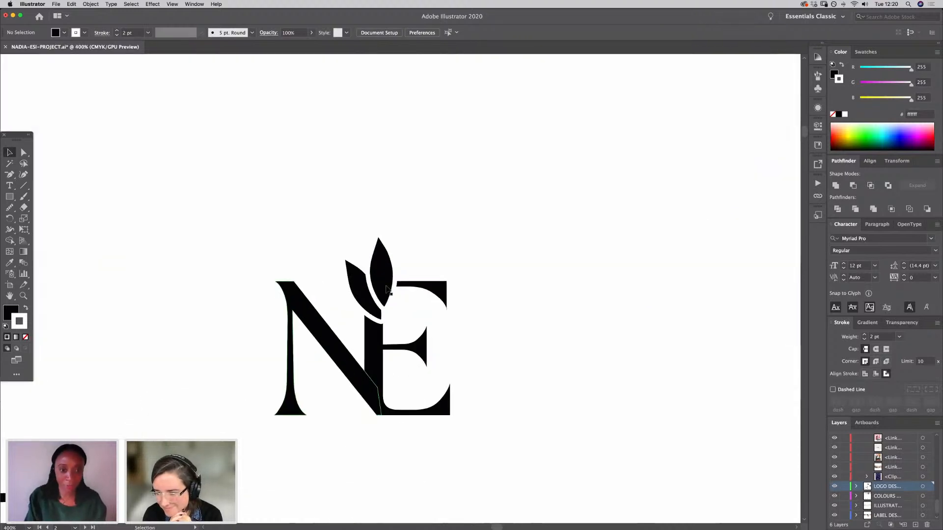
{"action": "left_click", "coordinate": [359, 301]}
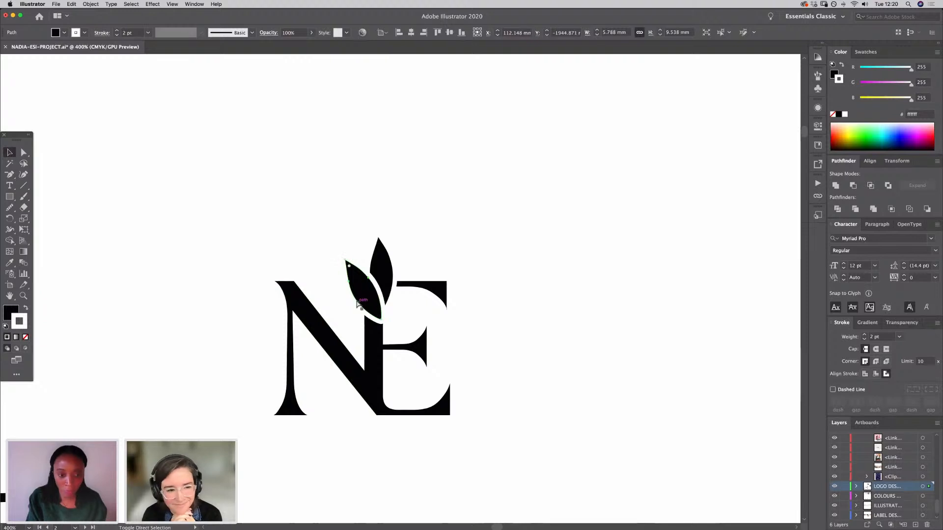
{"action": "left_click", "coordinate": [496, 280]}
{"action": "left_click_drag", "start_coordinate": [372, 300], "coordinate": [384, 278]}
{"action": "left_click", "coordinate": [496, 282]}
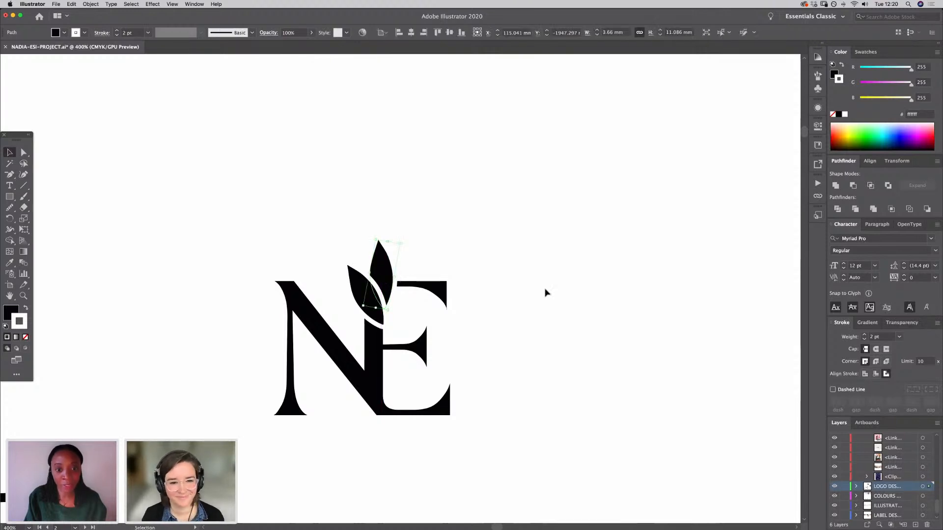
{"action": "left_click", "coordinate": [526, 303]}
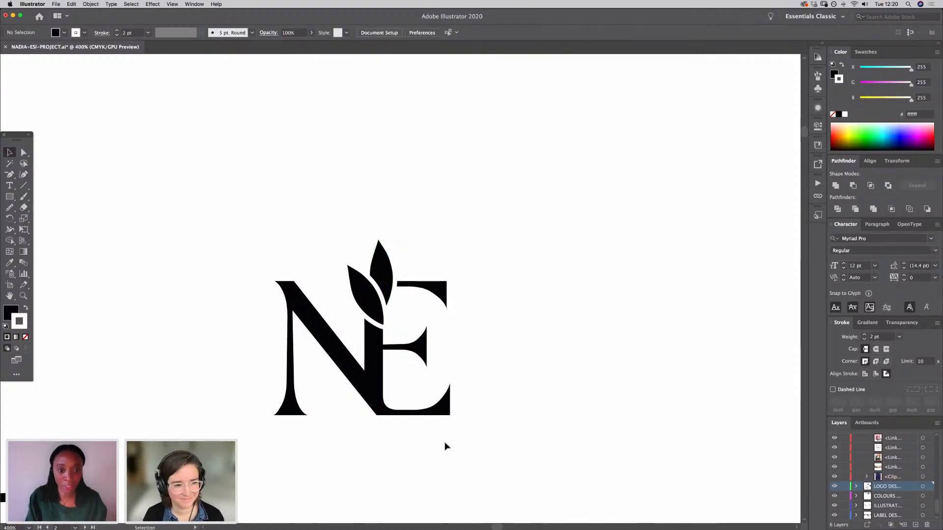
Step: Keep a copy of the sans-serif NE above the artboard and move the one on the artboard closer to the leaf monogram
{"action": "key", "text": "super+minus"}
{"action": "key", "text": "super+minus"}
{"action": "key", "text": "super+minus"}
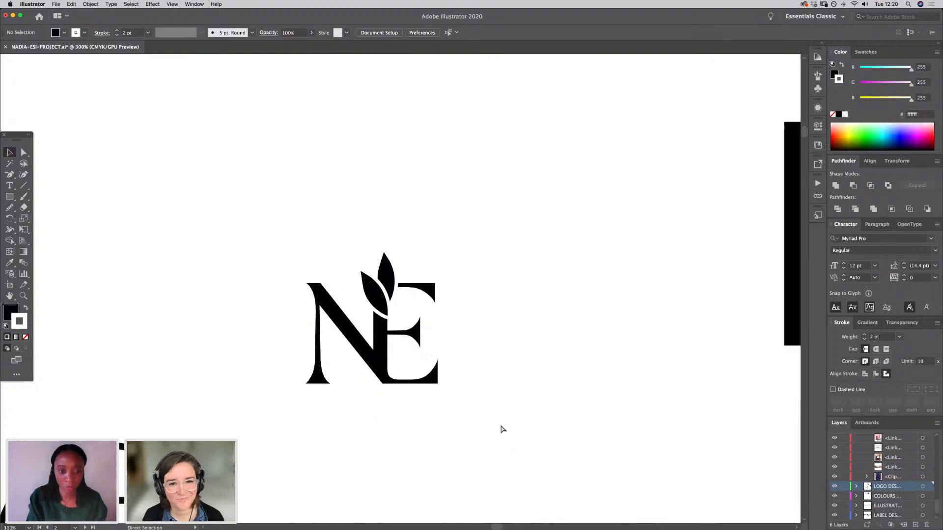
{"action": "left_click_drag", "start_coordinate": [393, 346], "coordinate": [169, 354]}
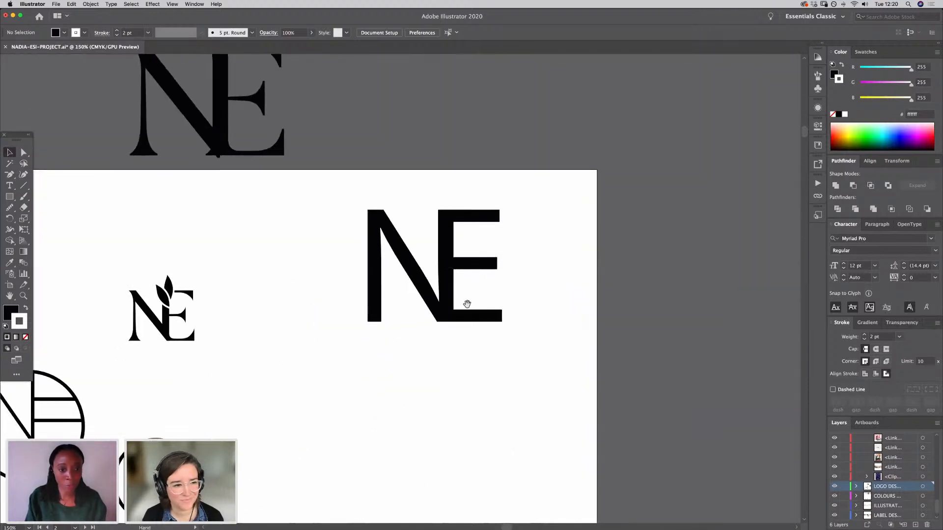
{"action": "left_click", "coordinate": [436, 323]}
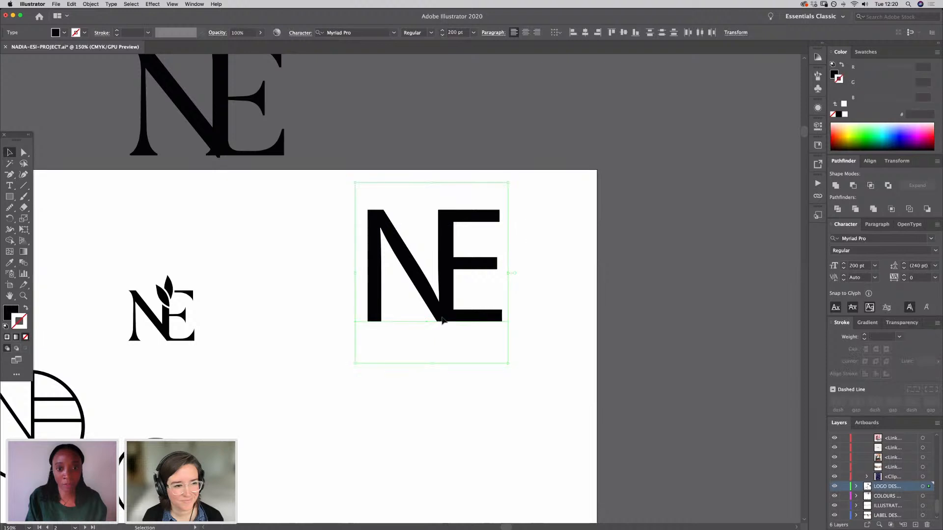
{"action": "left_click_drag", "start_coordinate": [435, 323], "coordinate": [351, 372]}
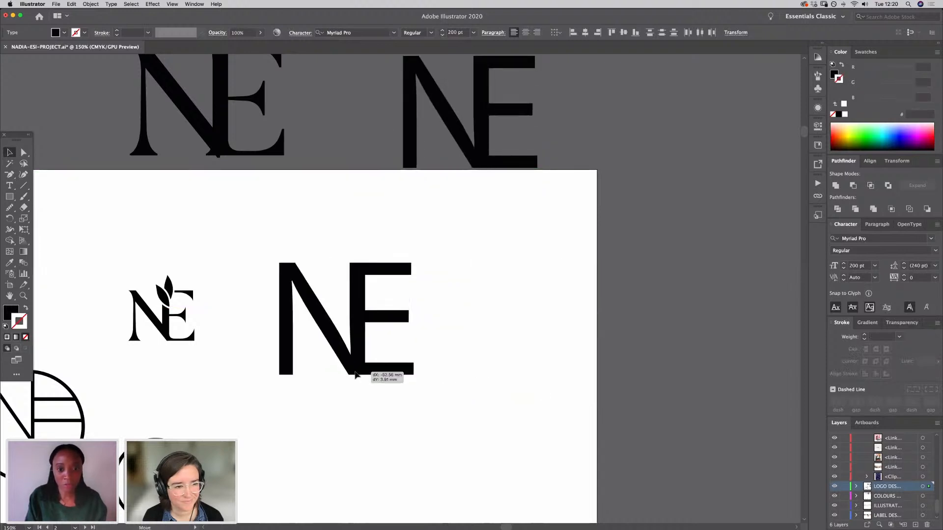
{"action": "left_click", "coordinate": [464, 404]}
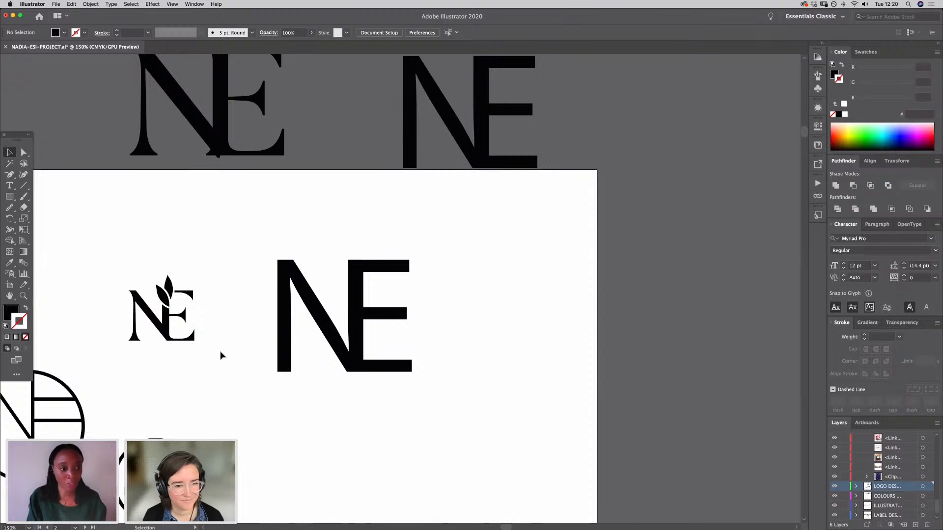
Step: Nudge the E of the artboard's sans-serif NE slightly left to tighten its overlap with the N
{"action": "scroll", "coordinate": [314, 339], "scroll_direction": "left", "scroll_amount": 5}
{"action": "scroll", "coordinate": [314, 339], "scroll_direction": "down", "scroll_amount": 1}
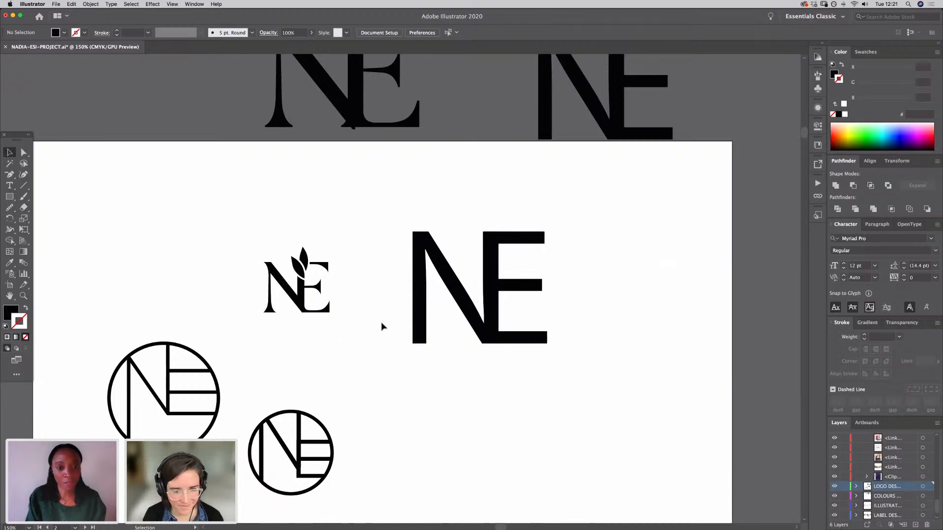
{"action": "mouse_move", "coordinate": [475, 327]}
{"action": "left_mouse_down"}
{"action": "mouse_move", "coordinate": [459, 326]}
{"action": "mouse_move", "coordinate": [491, 326]}
{"action": "mouse_move", "coordinate": [475, 326]}
{"action": "left_mouse_up"}
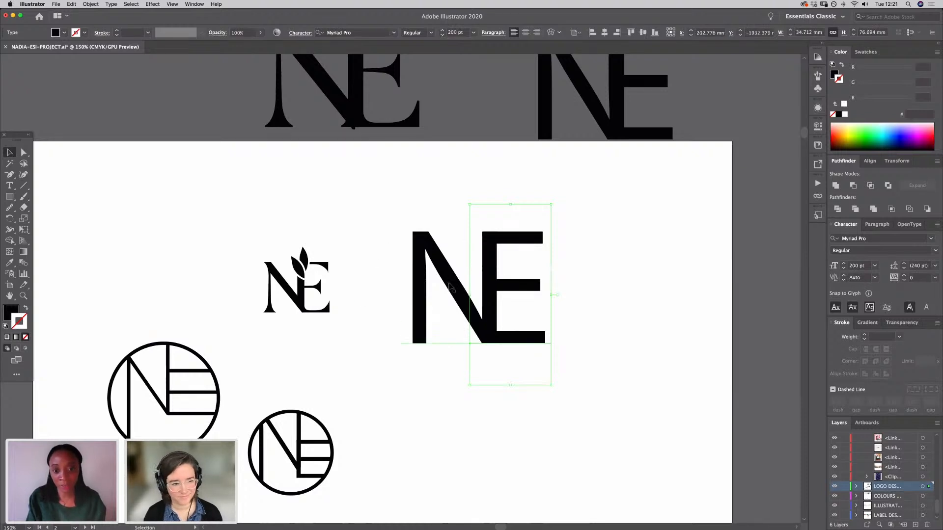
Step: Scale both sans-serif letters down together to roughly the leaf monogram's size and place them level beside it
{"action": "left_click_drag", "start_coordinate": [449, 285], "coordinate": [446, 285]}
{"action": "left_click", "coordinate": [537, 240], "text": "shift"}
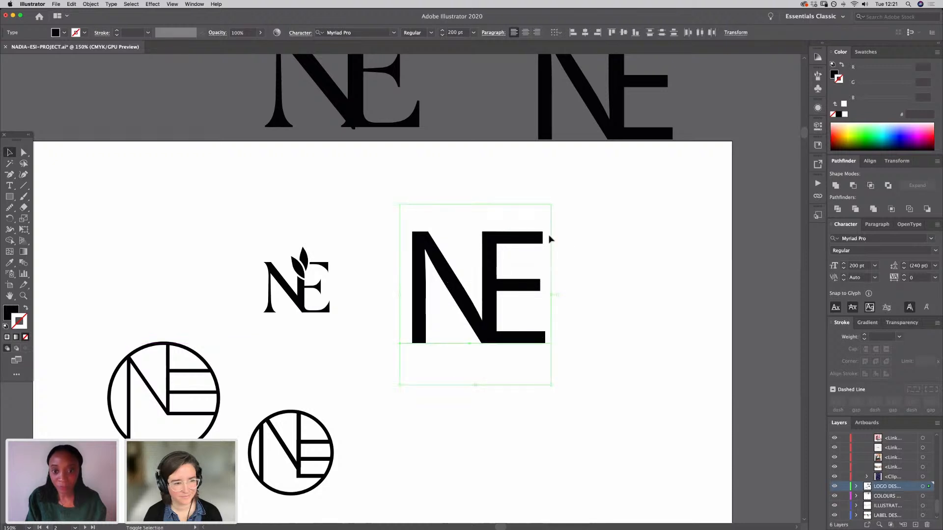
{"action": "left_click_drag", "start_coordinate": [552, 206], "coordinate": [459, 300]}
{"action": "left_click_drag", "start_coordinate": [440, 334], "coordinate": [471, 250]}
{"action": "left_click", "coordinate": [536, 278]}
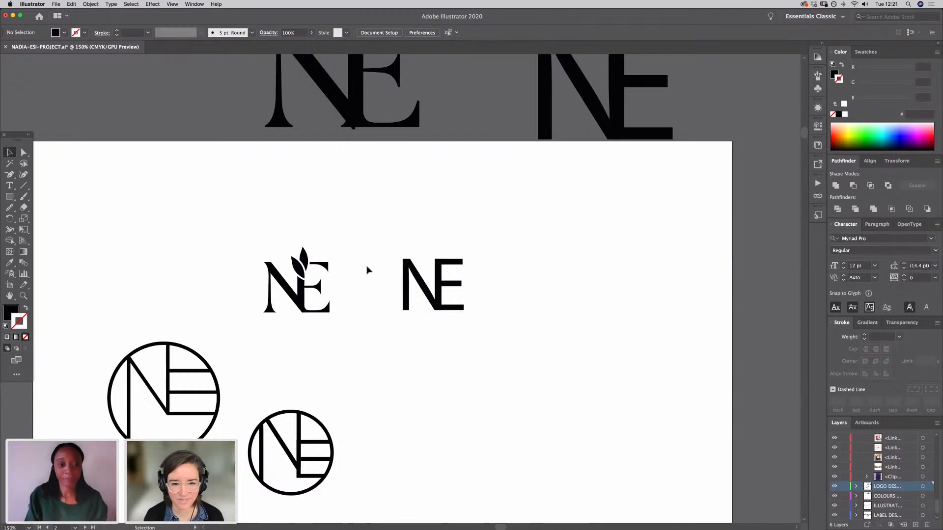
Step: Review the mood board's logo, packaging, artist and hair-care product references above the logo artboard
{"action": "key", "text": "space"}
{"action": "left_click_drag", "start_coordinate": [333, 331], "coordinate": [402, 323]}
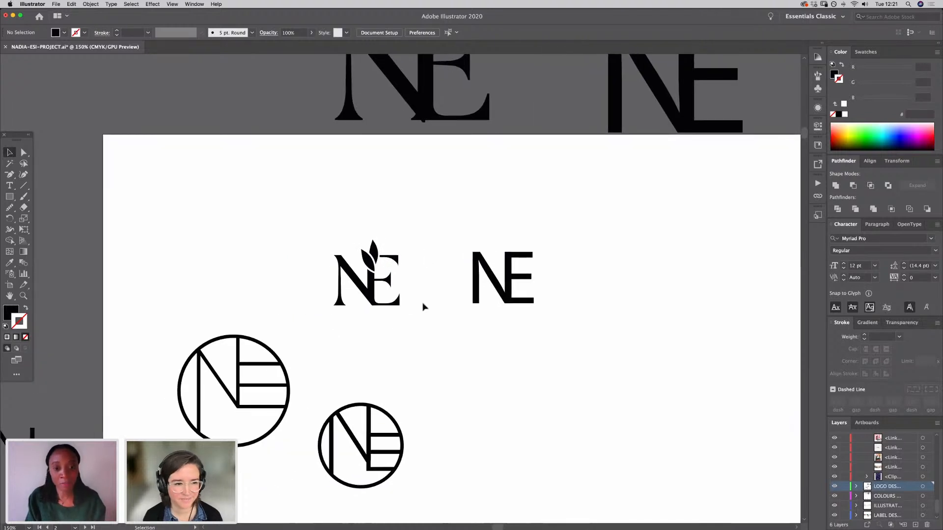
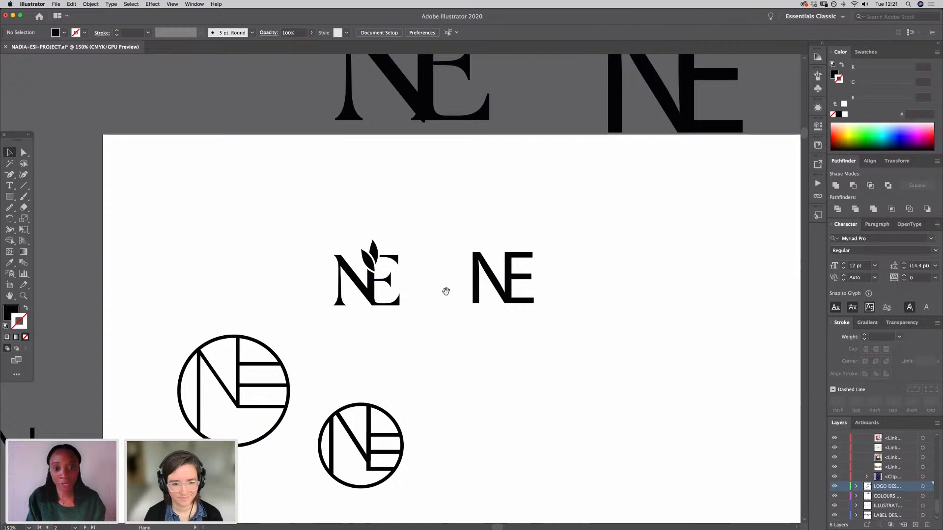
{"action": "left_click_drag", "start_coordinate": [446, 290], "coordinate": [428, 390]}
{"action": "left_click_drag", "start_coordinate": [244, 433], "coordinate": [377, 422]}
{"action": "scroll", "coordinate": [377, 422], "scroll_direction": "up", "scroll_amount": 15}
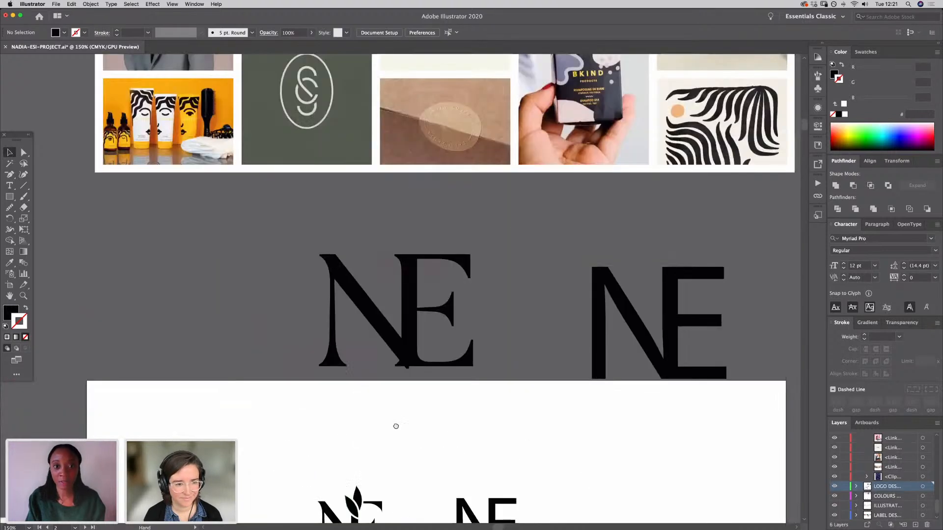
{"action": "scroll", "coordinate": [446, 305], "scroll_direction": "up", "scroll_amount": 10}
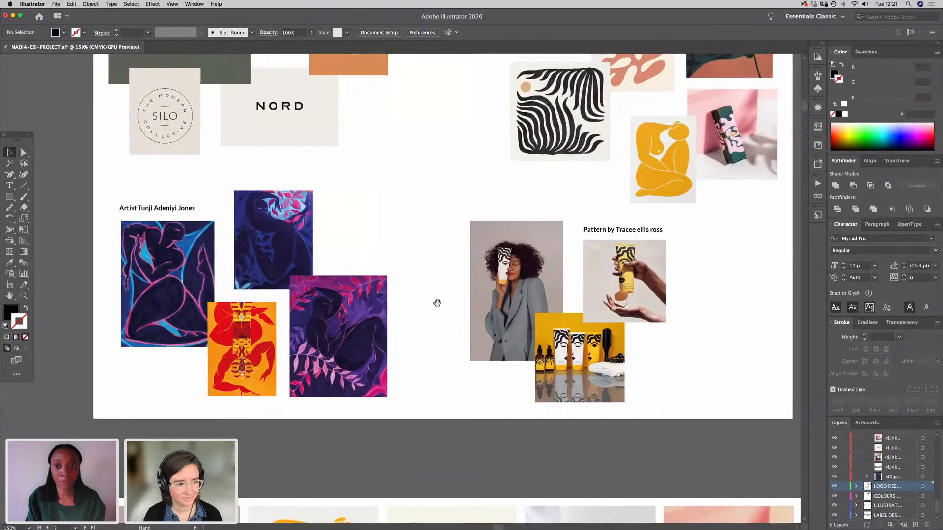
{"action": "left_click_drag", "start_coordinate": [437, 303], "coordinate": [392, 384]}
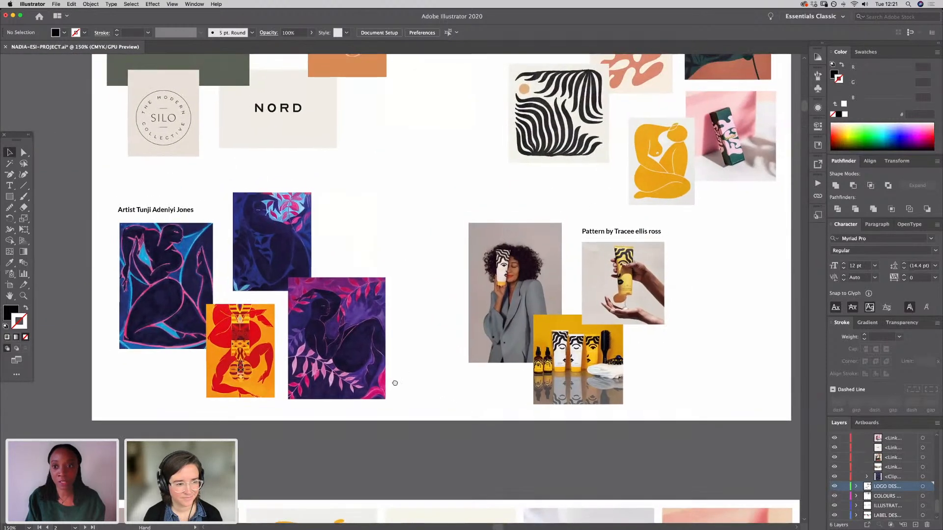
{"action": "left_click_drag", "start_coordinate": [544, 276], "coordinate": [467, 317]}
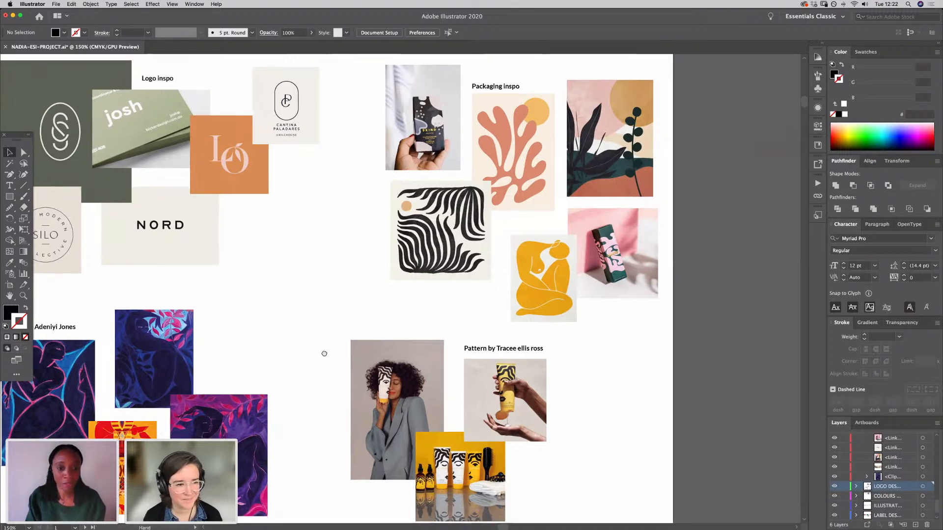
Step: Compare the leaf-decorated serif monogram with the plain sans-serif NE on the logo artboard after checking the mood board references
{"action": "scroll", "coordinate": [323, 351], "scroll_direction": "down", "scroll_amount": 4}
{"action": "scroll", "coordinate": [322, 351], "scroll_direction": "left", "scroll_amount": 2}
{"action": "scroll", "coordinate": [300, 481], "scroll_direction": "down", "scroll_amount": 10}
{"action": "scroll", "coordinate": [300, 481], "scroll_direction": "left", "scroll_amount": 2}
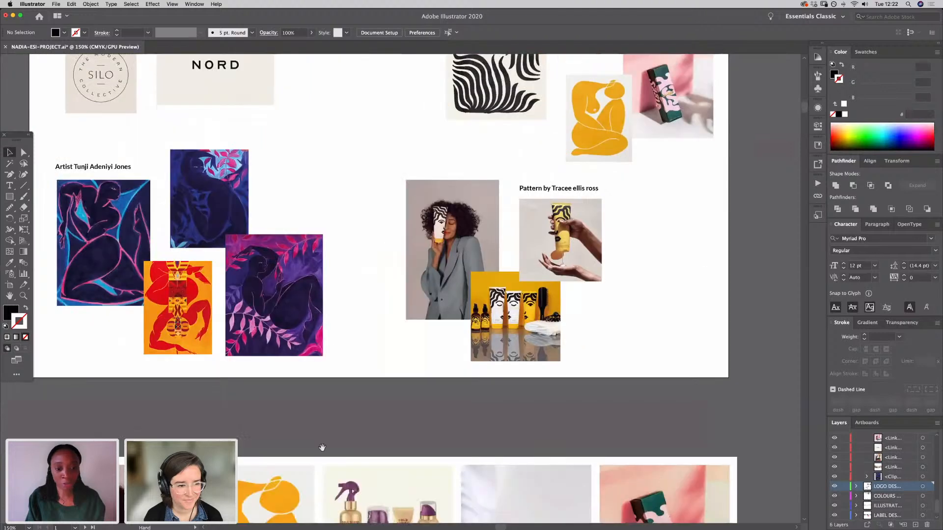
{"action": "scroll", "coordinate": [313, 322], "scroll_direction": "down", "scroll_amount": 13}
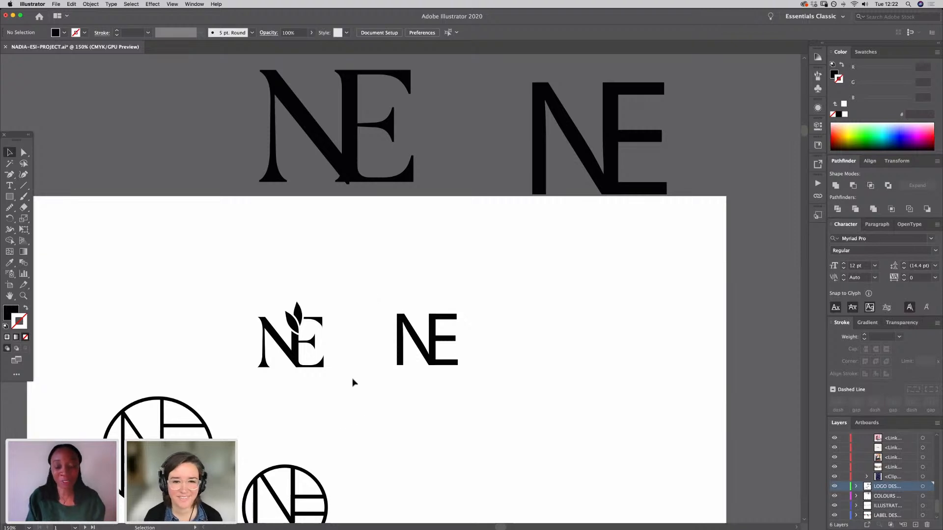
{"action": "key", "text": "space"}
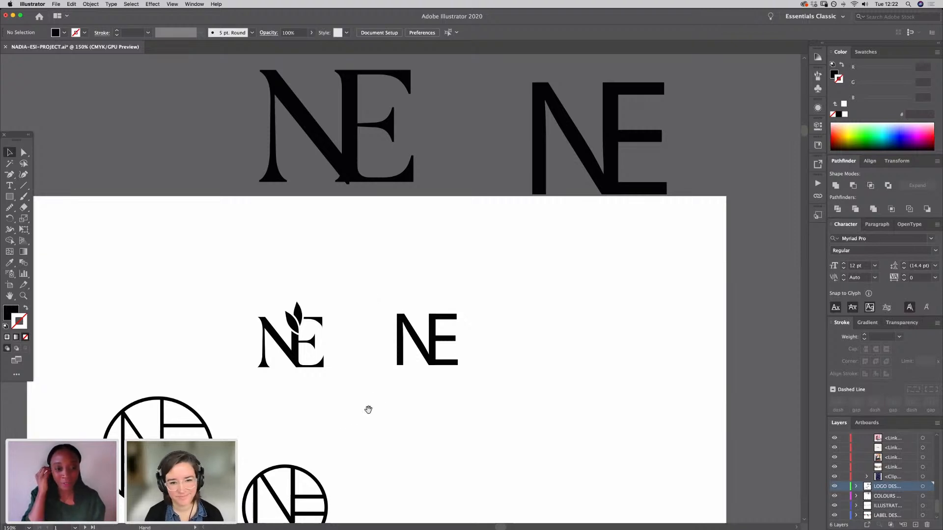
{"action": "key", "text": "super+equal"}
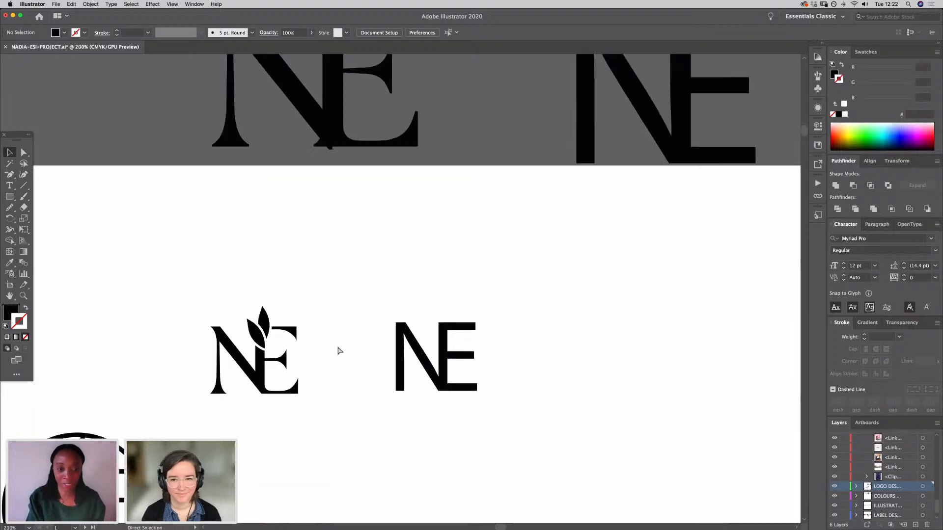
{"action": "key", "text": "super+equal"}
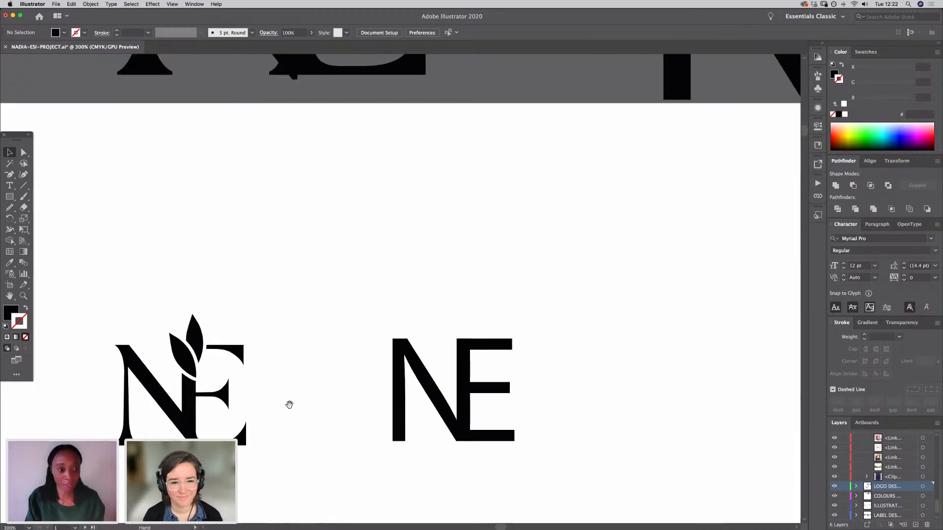
{"action": "left_click_drag", "start_coordinate": [289, 404], "coordinate": [337, 319]}
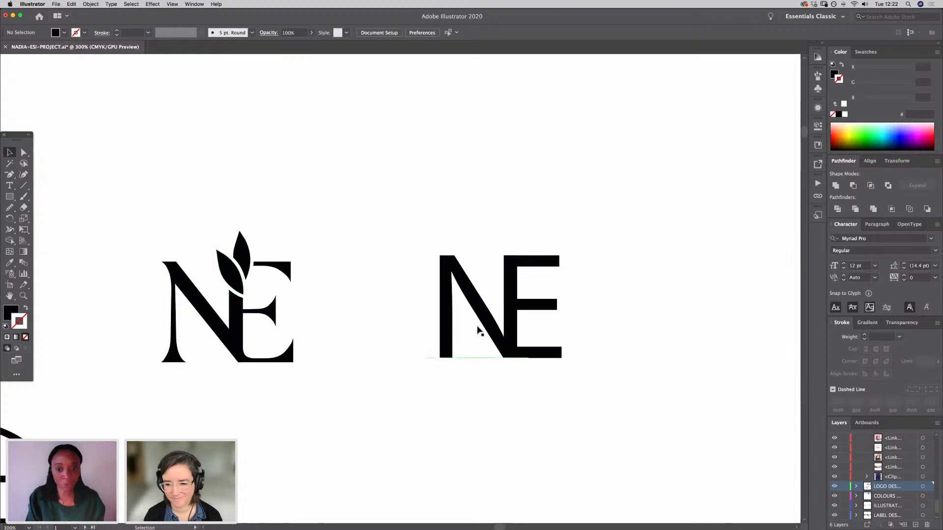
Step: Convert both letters of the artboard's sans-serif NE from live type to outlines
{"action": "left_click_drag", "start_coordinate": [534, 386], "coordinate": [467, 321]}
{"action": "key", "text": "super+z"}
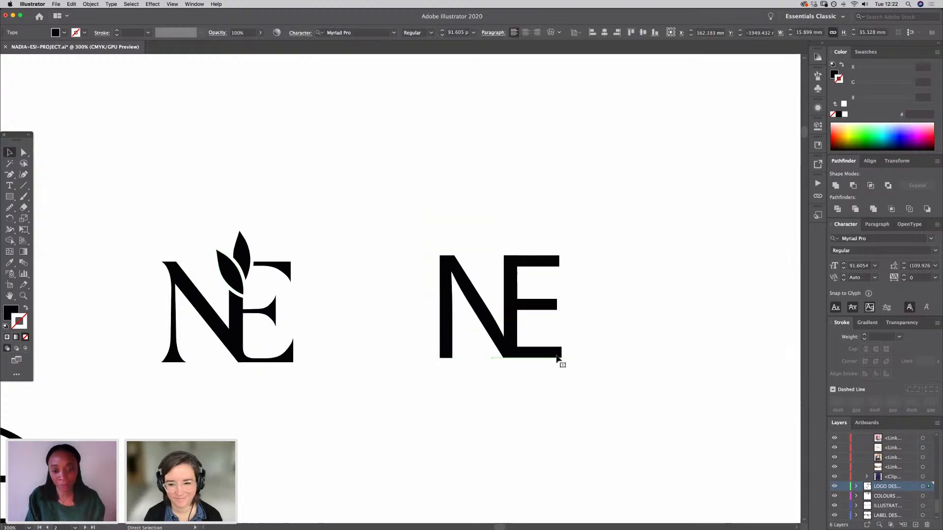
{"action": "left_click", "coordinate": [558, 360]}
{"action": "left_click_drag", "start_coordinate": [536, 433], "coordinate": [474, 312]}
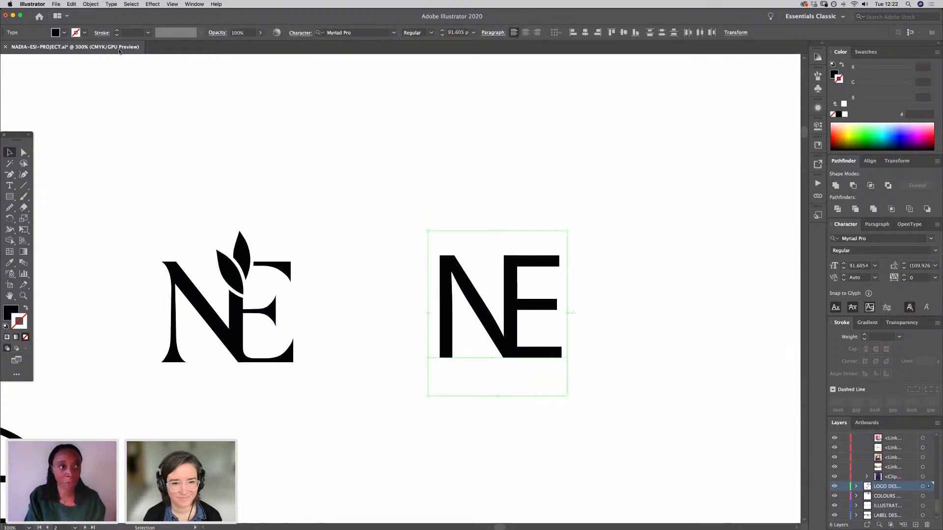
{"action": "left_click", "coordinate": [110, 4]}
{"action": "left_click", "coordinate": [121, 126]}
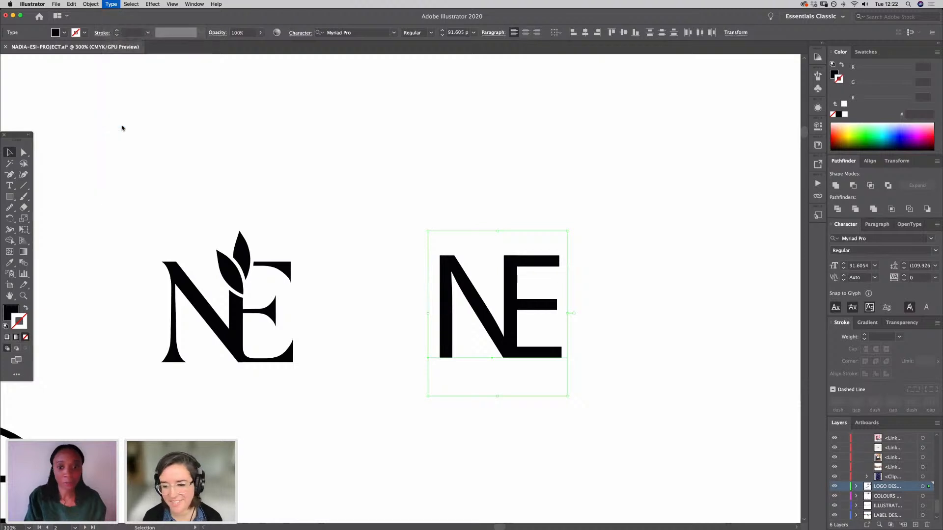
{"action": "left_click", "coordinate": [448, 423]}
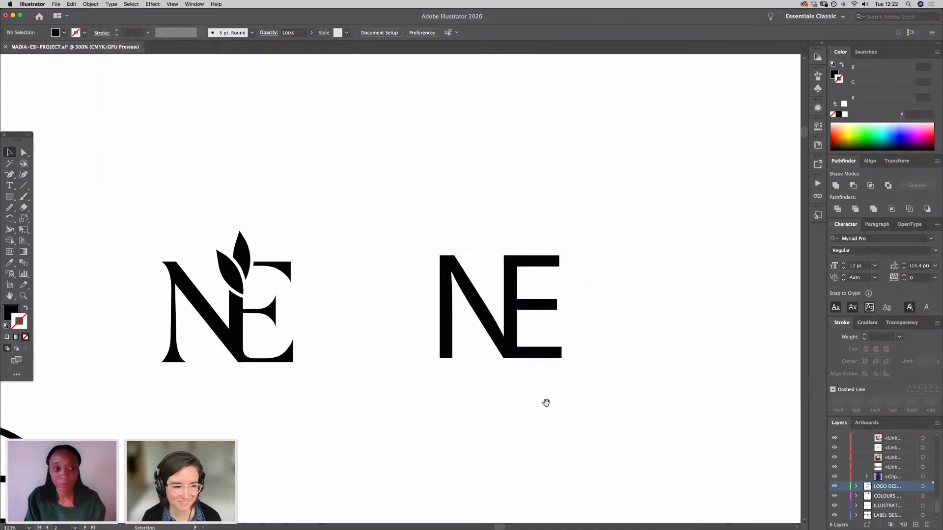
Step: Separate the outlined E from the N and remove the N's right stem by deleting its upper anchor points
{"action": "left_click_drag", "start_coordinate": [544, 403], "coordinate": [518, 391]}
{"action": "left_click_drag", "start_coordinate": [510, 346], "coordinate": [541, 348]}
{"action": "left_click", "coordinate": [467, 326]}
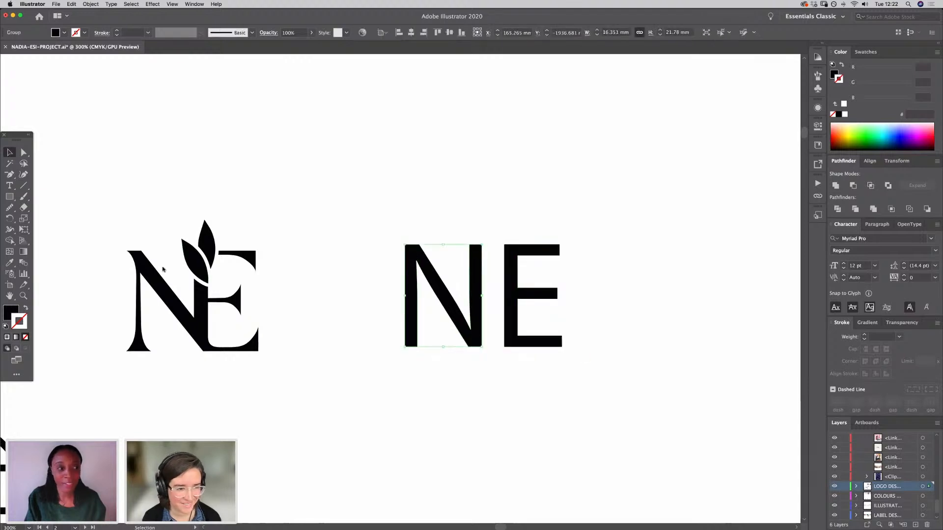
{"action": "left_click", "coordinate": [24, 152]}
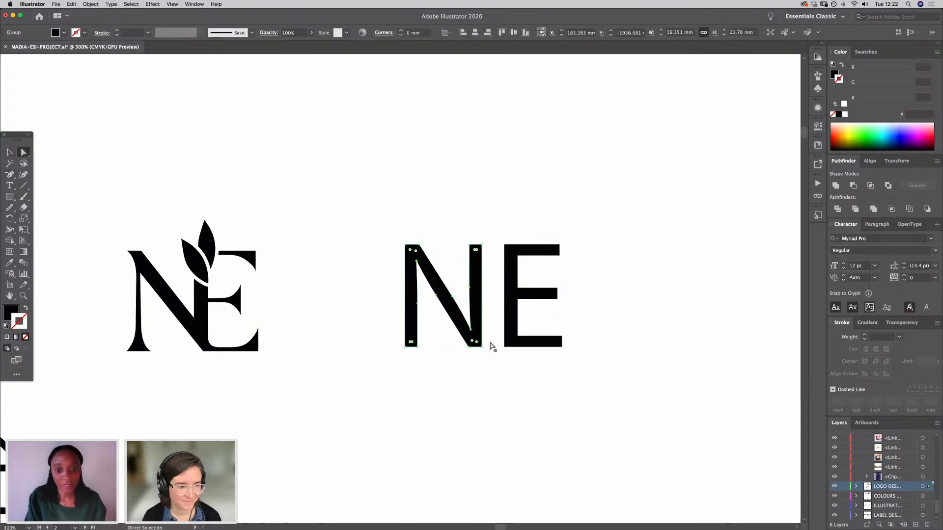
{"action": "left_click", "coordinate": [471, 332]}
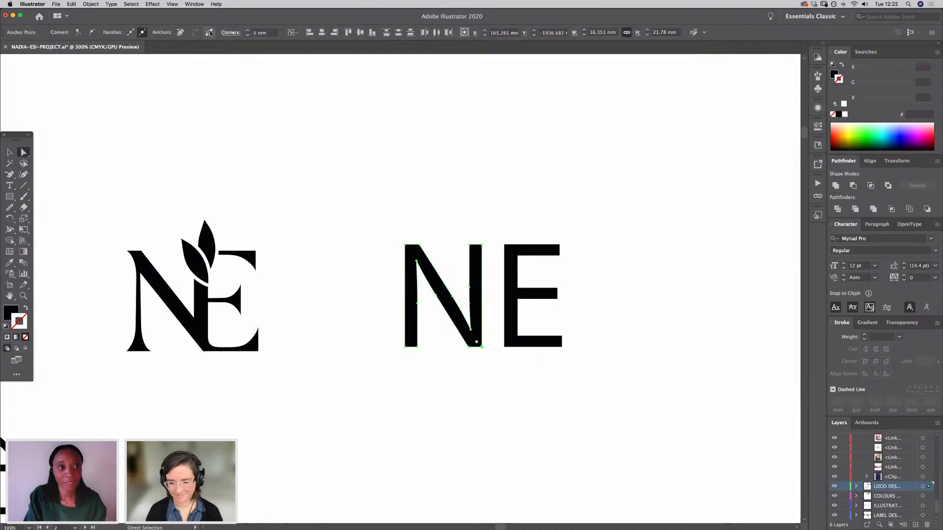
{"action": "left_click", "coordinate": [386, 363]}
{"action": "left_click", "coordinate": [480, 250]}
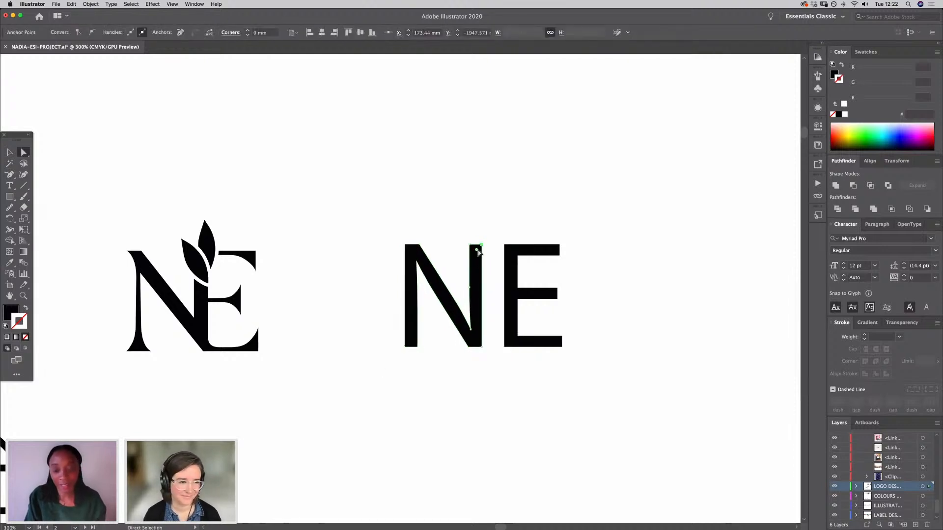
{"action": "key", "text": "Delete"}
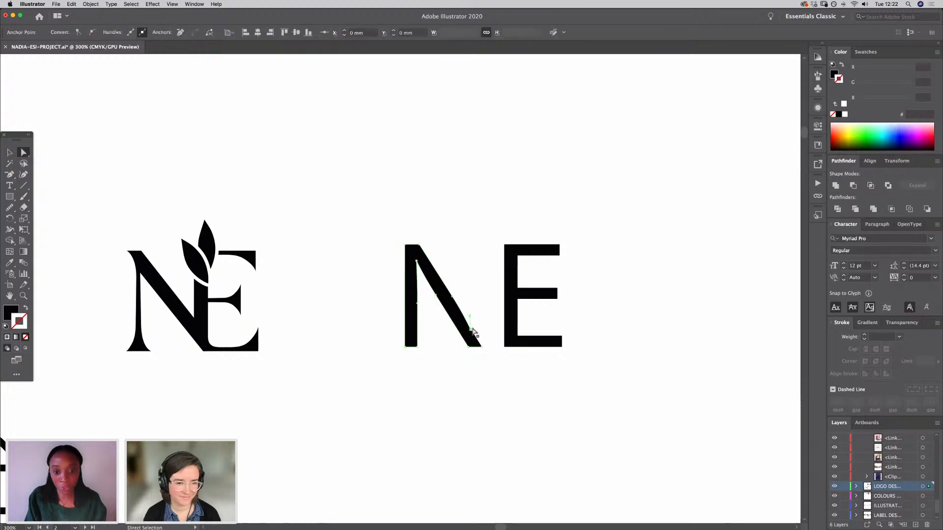
Step: Realign the direction handle on the leftover anchor near the foot of the N's diagonal with the diagonal stroke
{"action": "key", "text": "super+plus"}
{"action": "key", "text": "super+plus"}
{"action": "key", "text": "super+plus"}
{"action": "key", "text": "super+plus"}
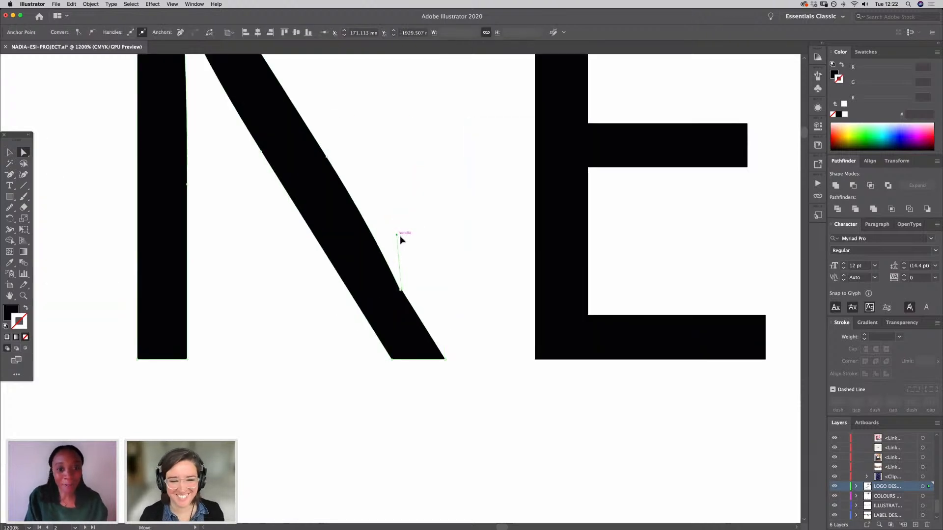
{"action": "left_click_drag", "start_coordinate": [397, 235], "coordinate": [412, 319]}
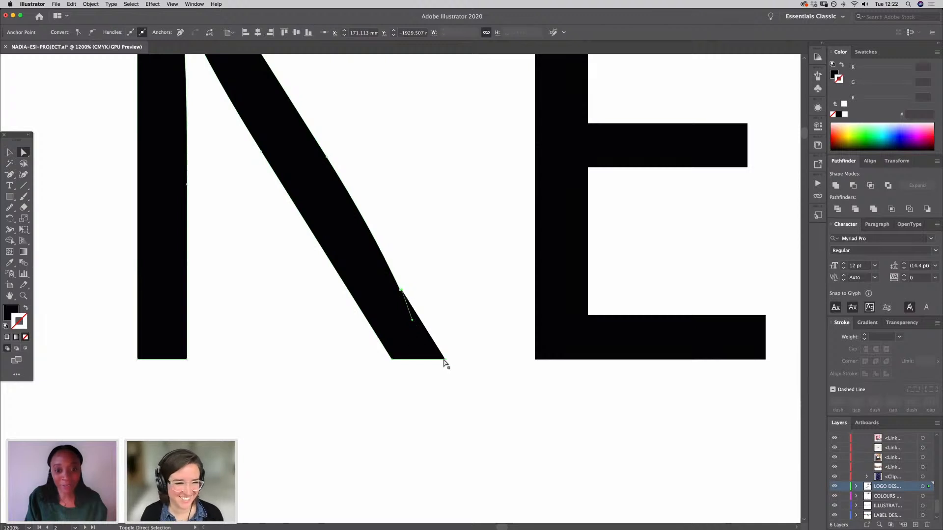
{"action": "left_click", "coordinate": [445, 363]}
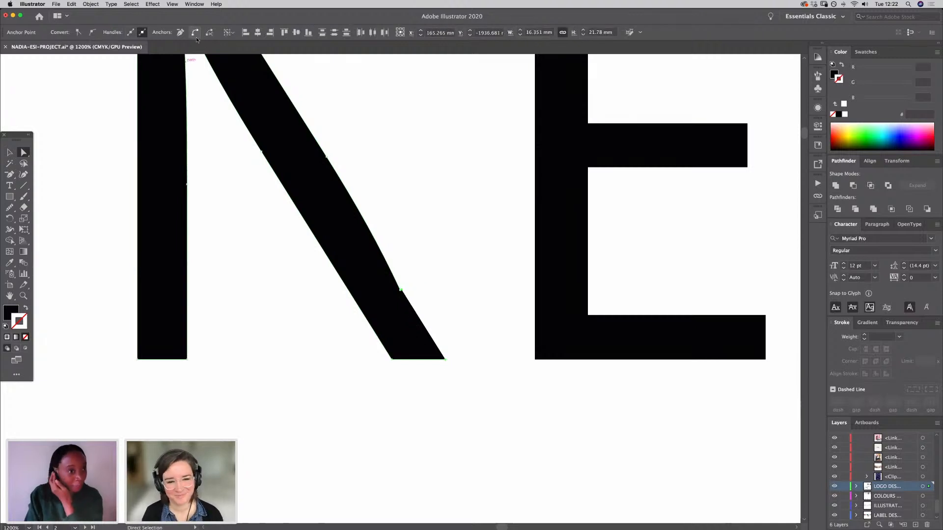
{"action": "left_click", "coordinate": [10, 152]}
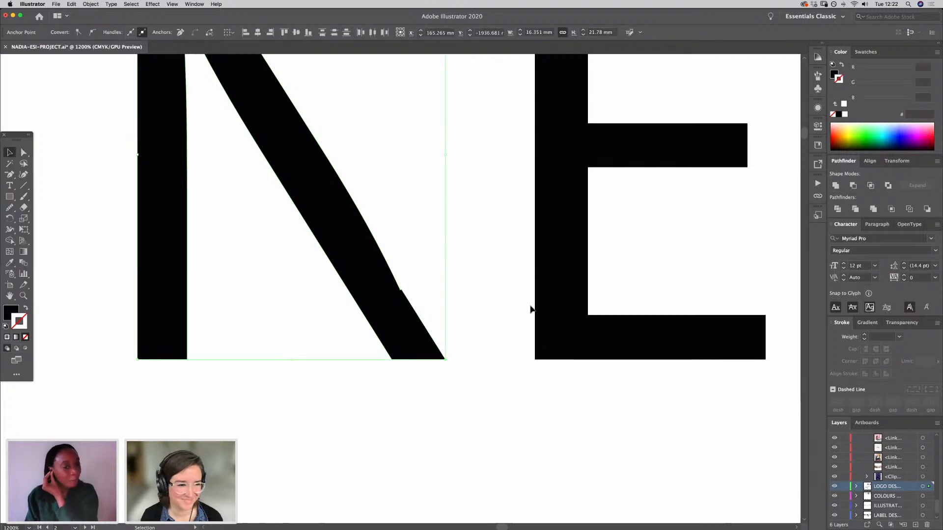
{"action": "left_click", "coordinate": [484, 353]}
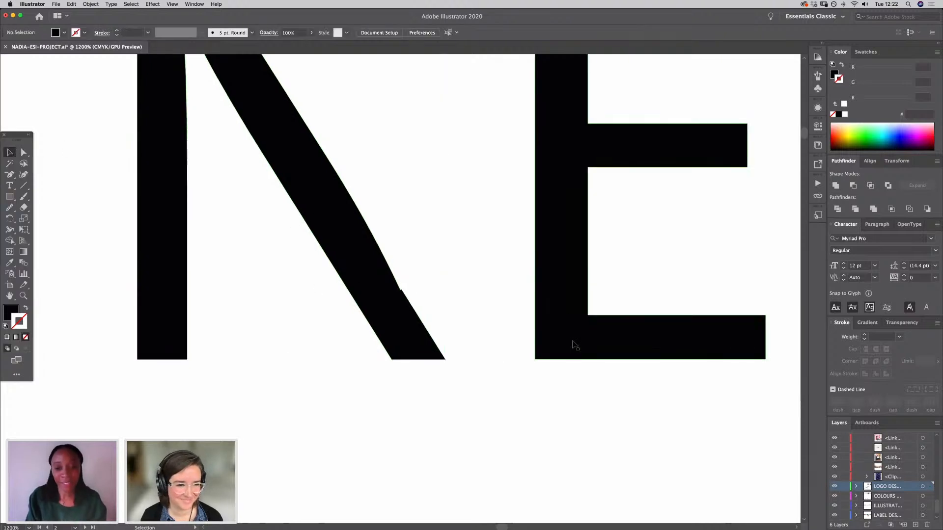
Step: Move the E against the N so its stem covers the foot of the diagonal and replaces the missing stem
{"action": "left_click_drag", "start_coordinate": [574, 343], "coordinate": [433, 336]}
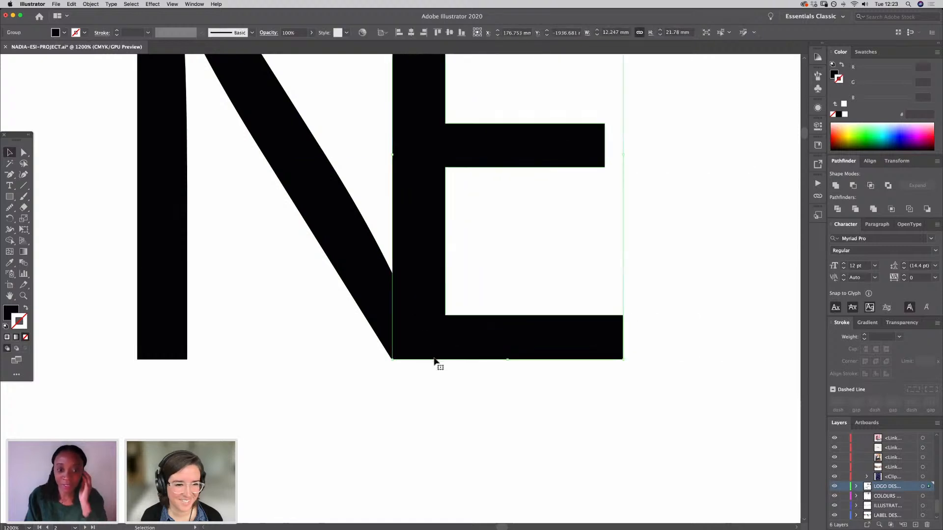
{"action": "left_click", "coordinate": [421, 396]}
{"action": "left_click_drag", "start_coordinate": [279, 292], "coordinate": [337, 425]}
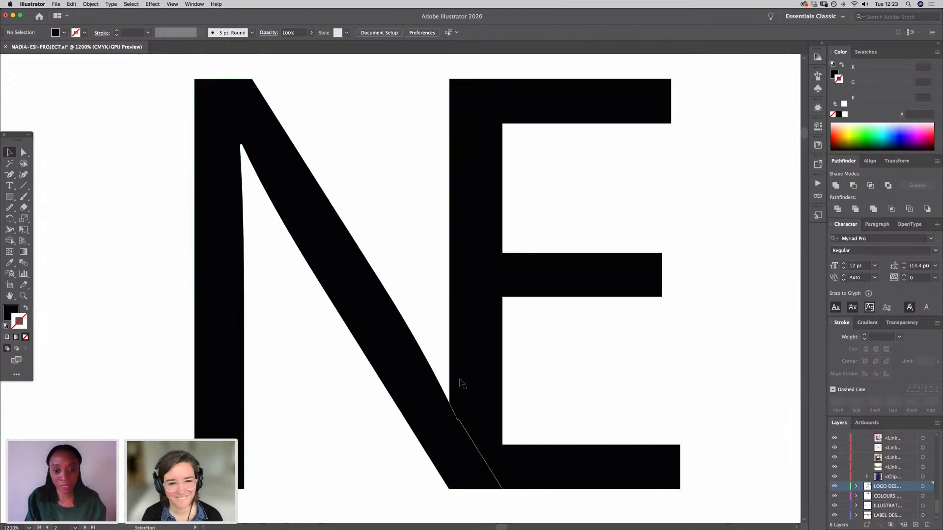
{"action": "left_click_drag", "start_coordinate": [486, 382], "coordinate": [498, 381]}
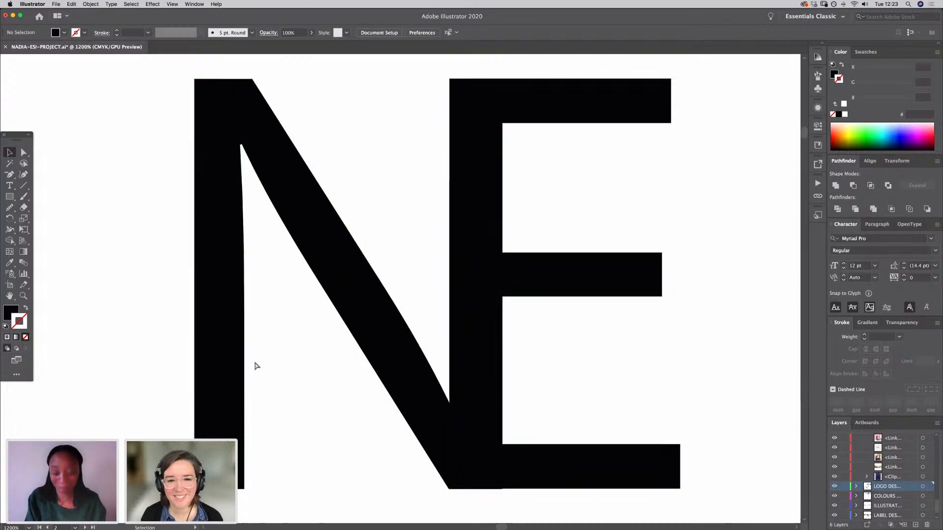
Step: Copy the serif monogram's leaf pair onto the top of the sans-serif E's stem and enlarge it to about 8 by 14.9 mm
{"action": "key", "text": "super+minus"}
{"action": "key", "text": "super+minus"}
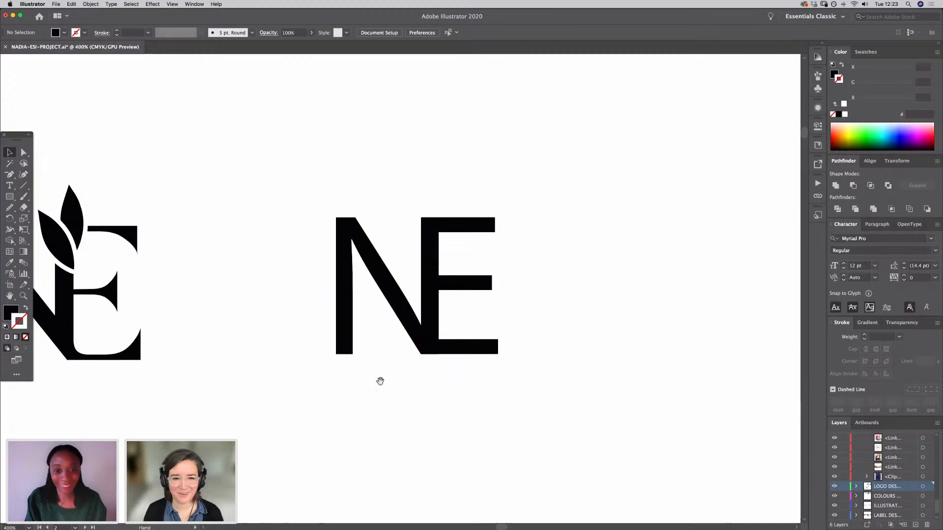
{"action": "left_click_drag", "start_coordinate": [378, 381], "coordinate": [336, 418]}
{"action": "left_click_drag", "start_coordinate": [149, 234], "coordinate": [290, 285]}
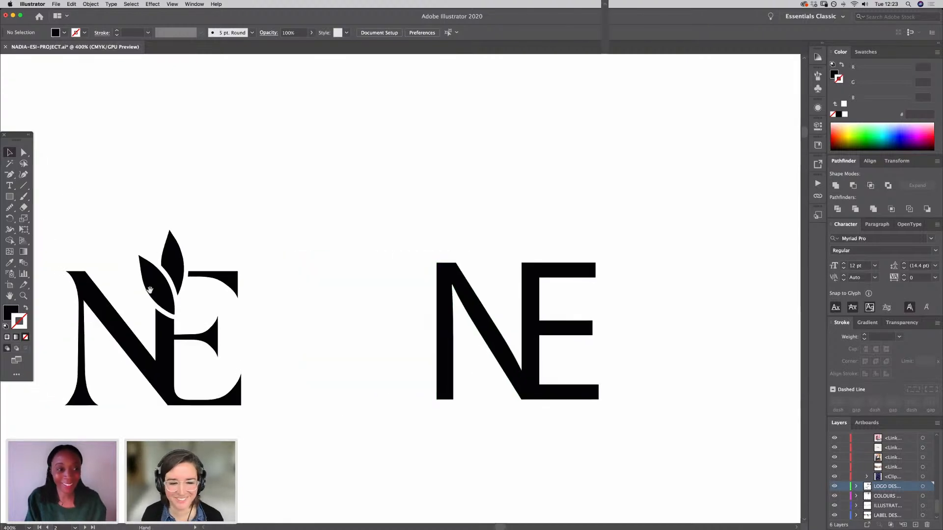
{"action": "left_click", "coordinate": [159, 293]}
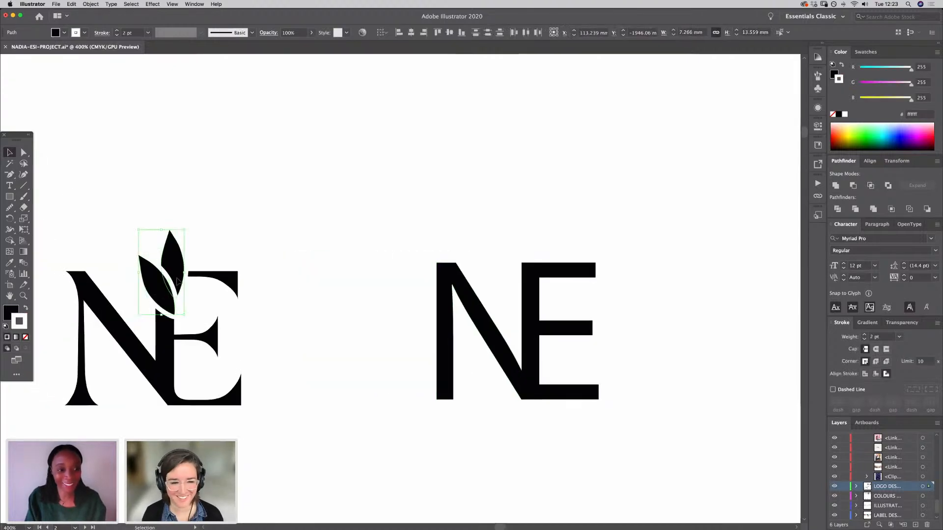
{"action": "left_click_drag", "start_coordinate": [178, 280], "coordinate": [514, 274]}
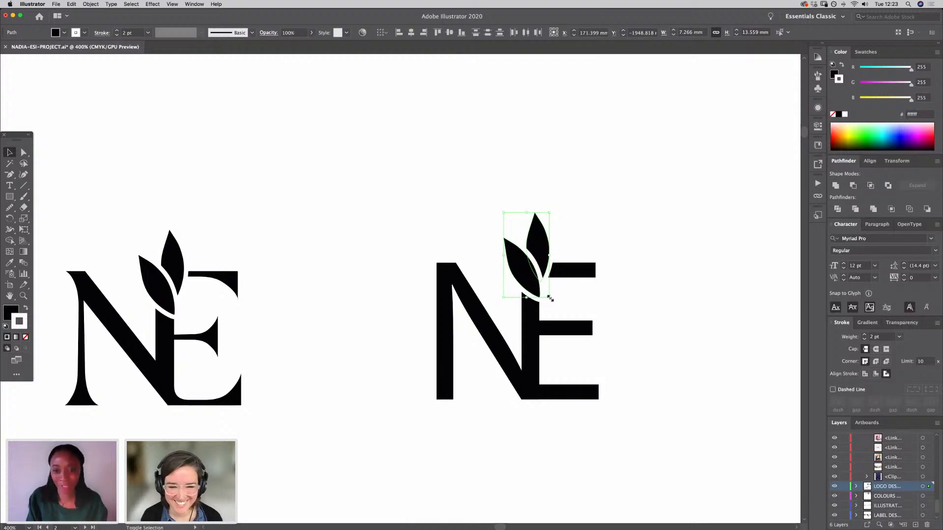
{"action": "left_click_drag", "start_coordinate": [549, 298], "coordinate": [554, 306]}
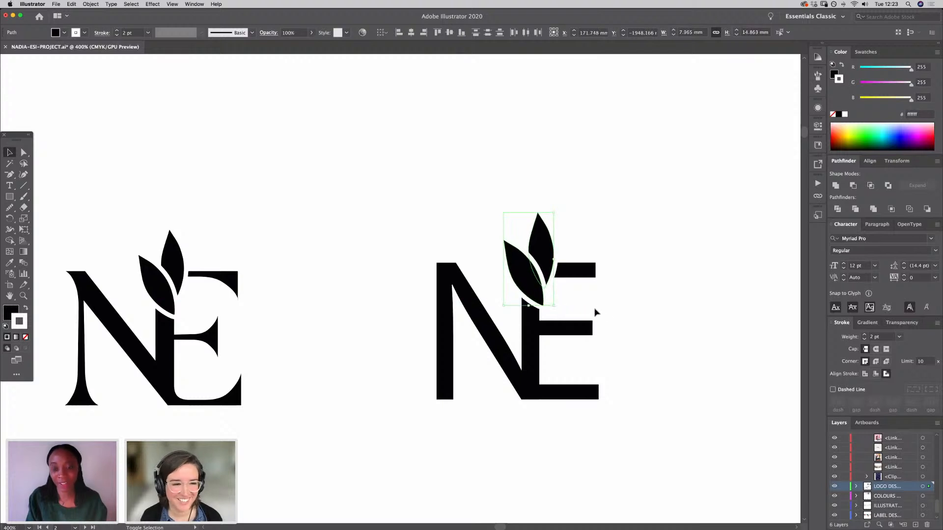
{"action": "left_click", "coordinate": [387, 406]}
Step: Compare the two leaf monograms with the circular NE versions and the logo inspiration images beside the artboard
{"action": "left_click_drag", "start_coordinate": [410, 404], "coordinate": [387, 413]}
{"action": "key", "text": "super+minus"}
{"action": "key", "text": "super+minus"}
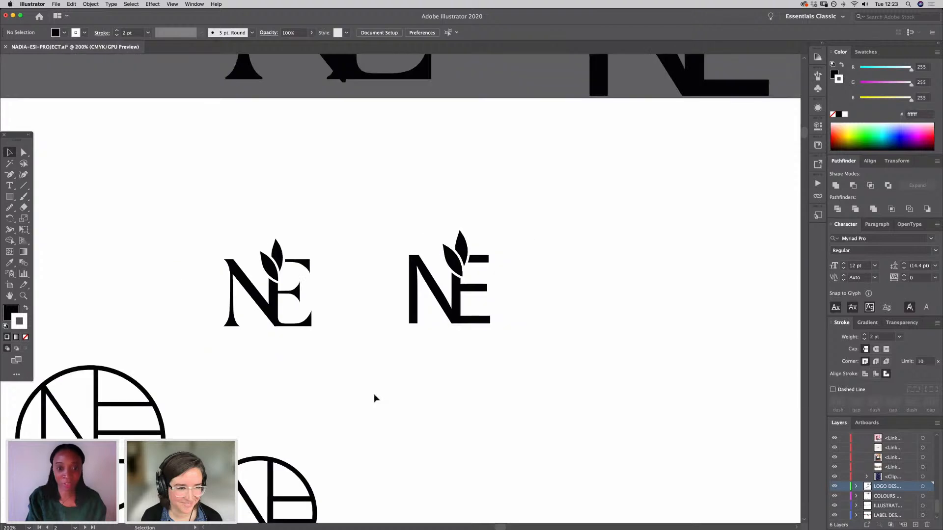
{"action": "left_click_drag", "start_coordinate": [354, 415], "coordinate": [436, 417]}
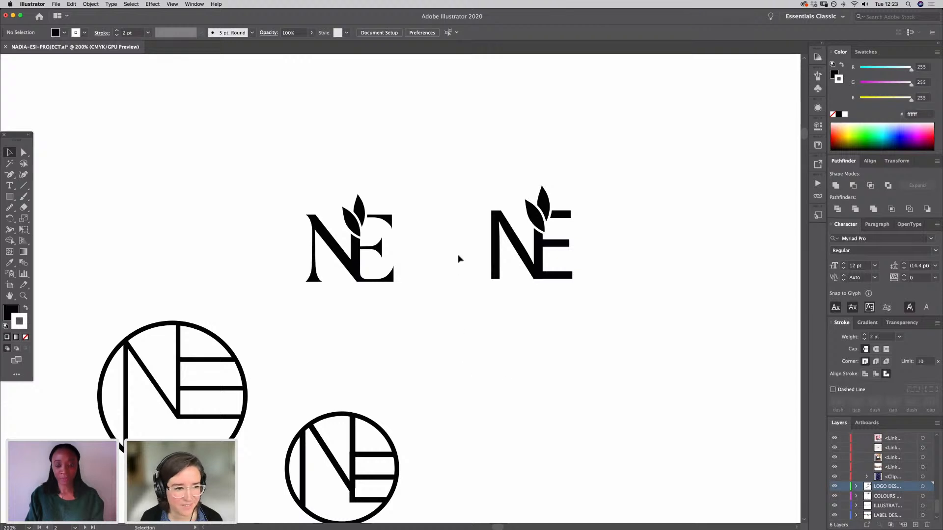
{"action": "left_click_drag", "start_coordinate": [257, 404], "coordinate": [583, 347]}
{"action": "left_click_drag", "start_coordinate": [335, 400], "coordinate": [590, 379]}
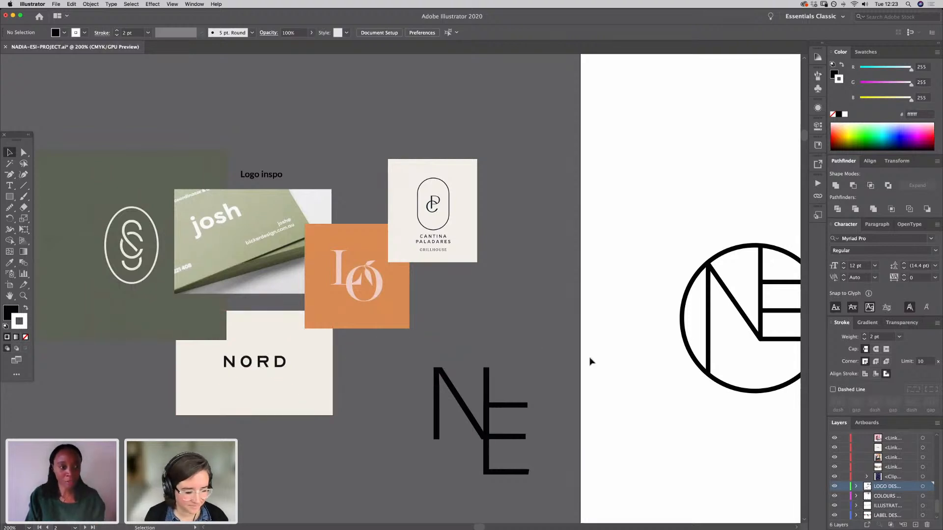
{"action": "scroll", "coordinate": [612, 373], "scroll_direction": "right", "scroll_amount": 10}
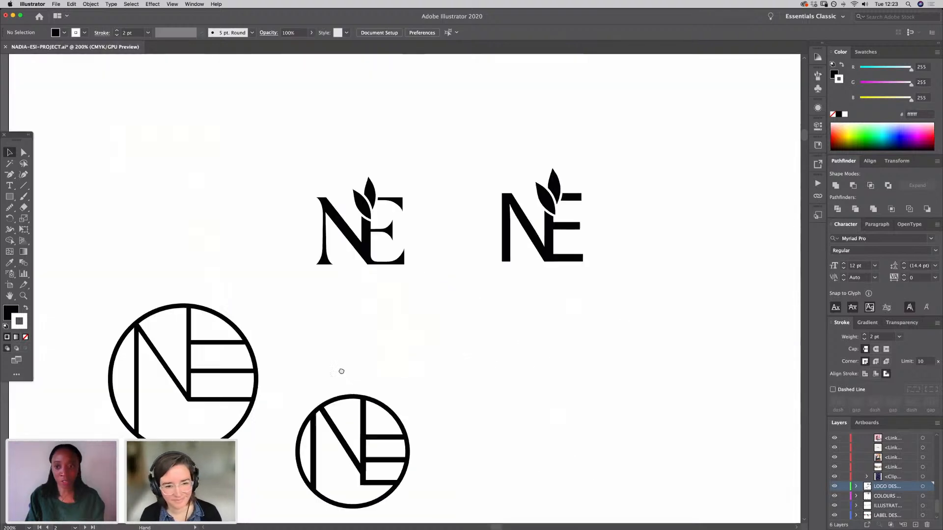
Step: Draw a circle about 24.8 mm in diameter below the sans-serif leaf monogram, with no fill and a 1 pt black outline
{"action": "left_click", "coordinate": [10, 186]}
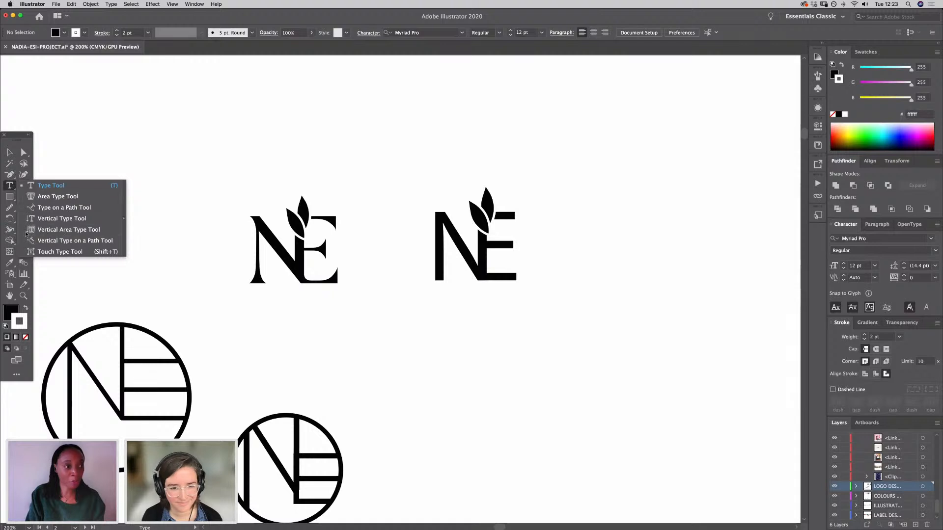
{"action": "left_click_drag", "start_coordinate": [10, 196], "coordinate": [49, 218]}
{"action": "left_click_drag", "start_coordinate": [410, 318], "coordinate": [489, 395]}
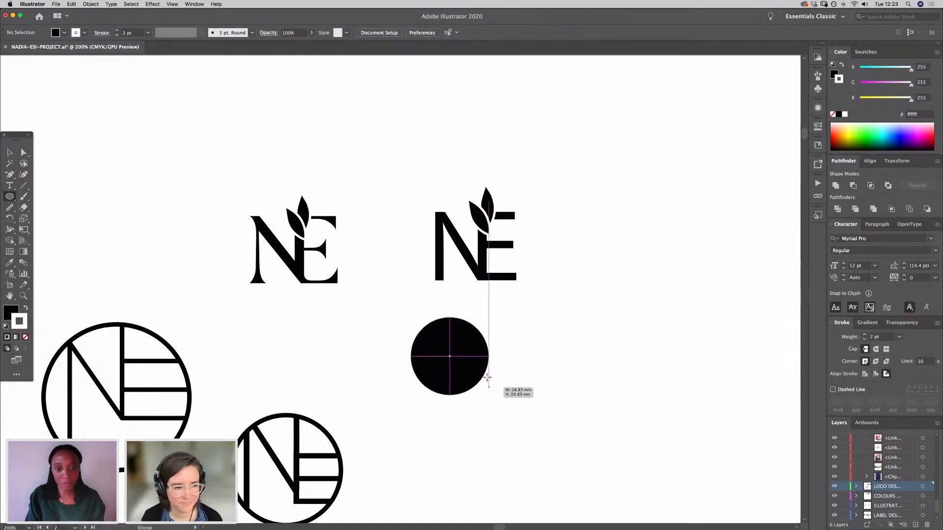
{"action": "left_click", "coordinate": [25, 337]}
{"action": "left_click", "coordinate": [10, 313]}
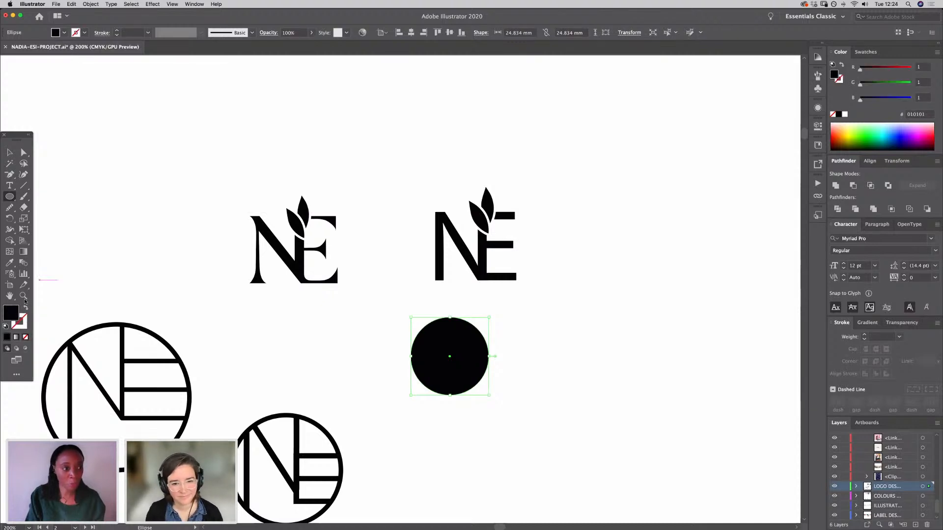
{"action": "left_click", "coordinate": [11, 153]}
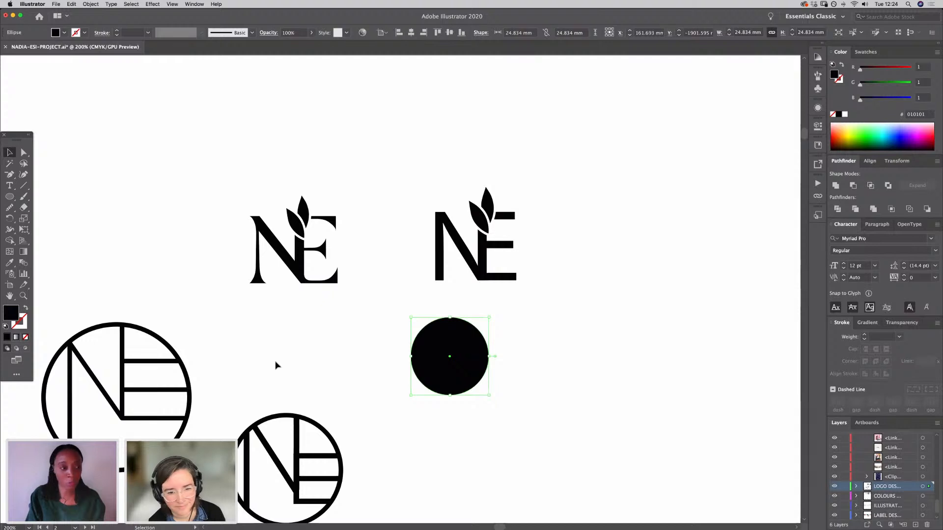
{"action": "left_click", "coordinate": [25, 310]}
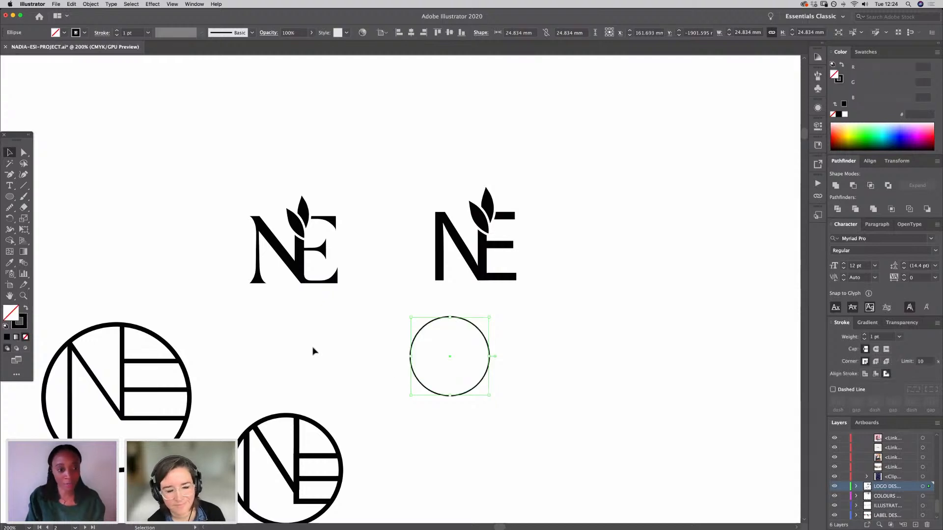
Step: Add the brand name "Nadia Esi" as type on a path, starting at the top of the new circle
{"action": "left_click", "coordinate": [9, 185]}
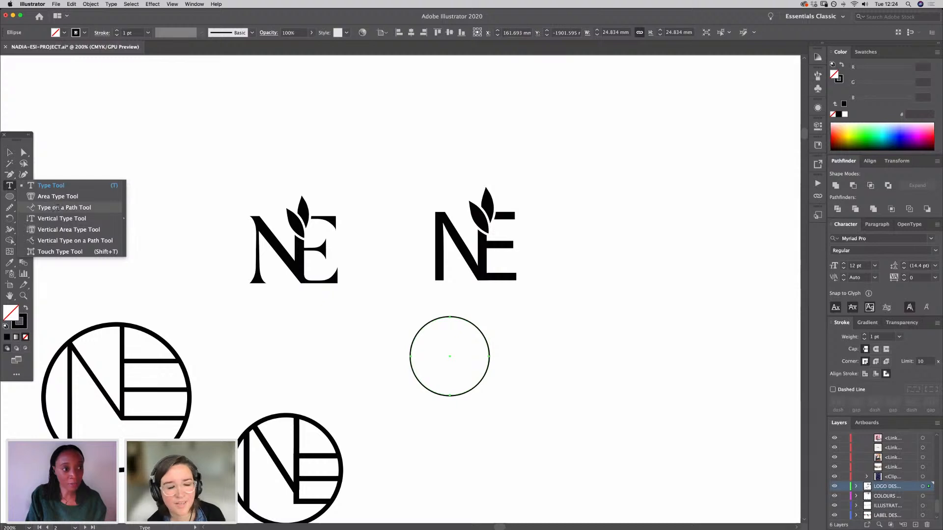
{"action": "left_click", "coordinate": [57, 208]}
{"action": "left_click", "coordinate": [449, 317]}
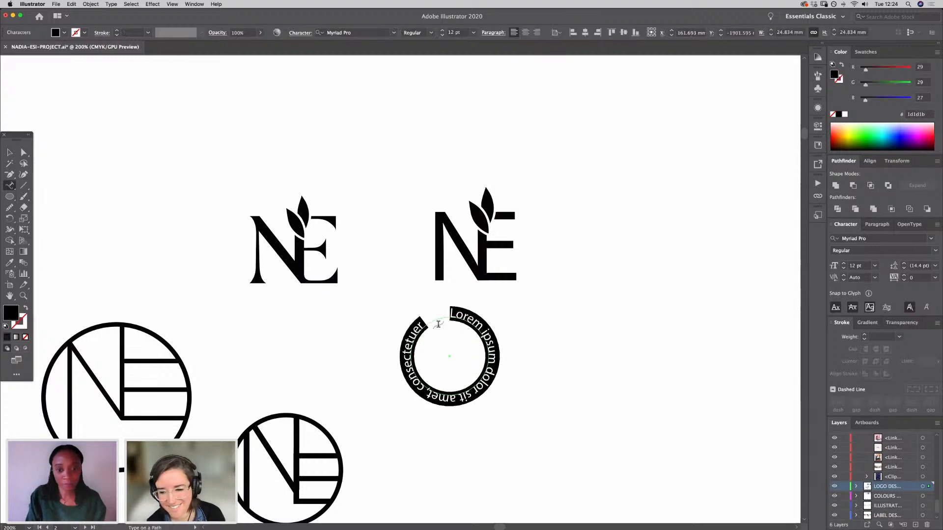
{"action": "type", "text": "Nadia"}
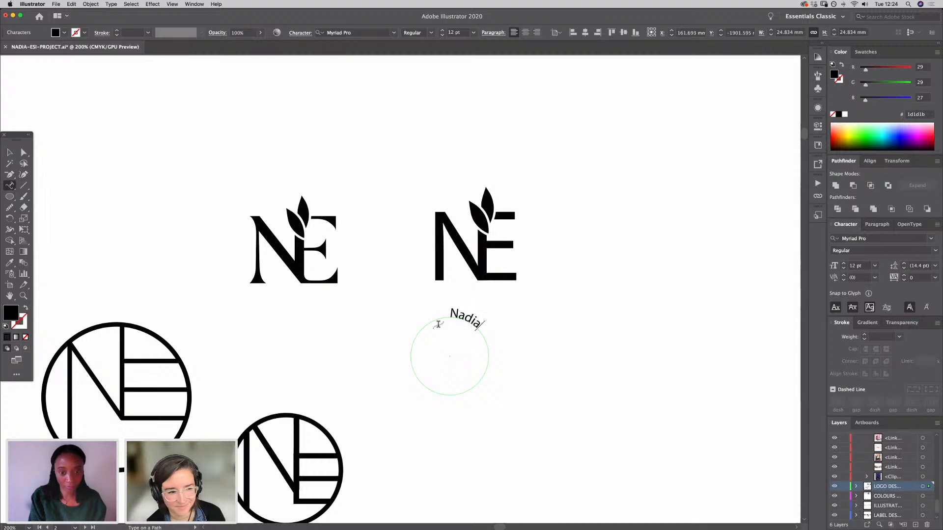
{"action": "type", "text": " Esi"}
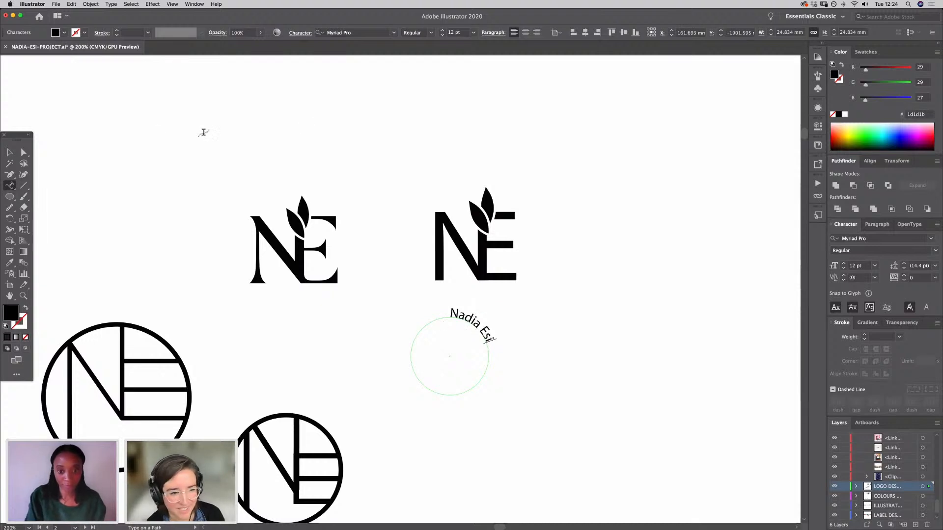
{"action": "left_click", "coordinate": [10, 153]}
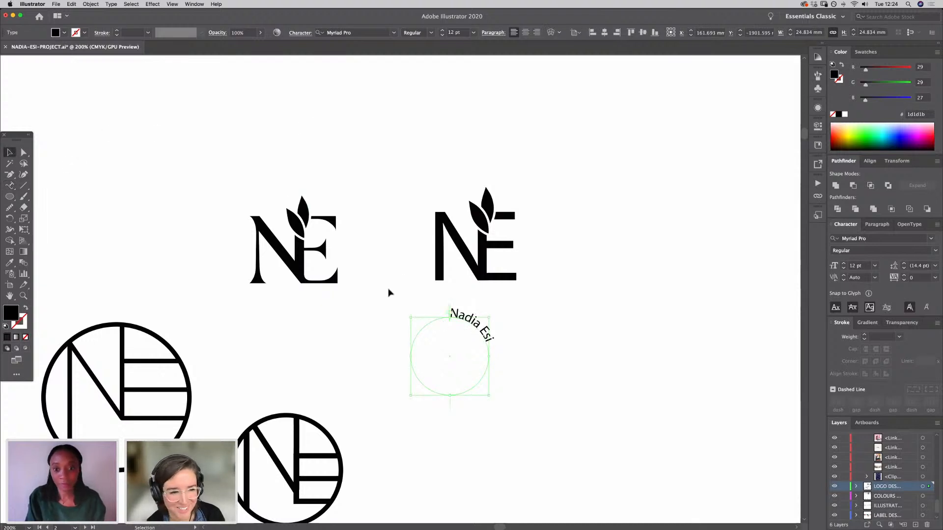
{"action": "left_click", "coordinate": [374, 312]}
Step: Compare the curved brand name with the two leaf monograms and the circular NE versions
{"action": "left_click_drag", "start_coordinate": [371, 301], "coordinate": [347, 372]}
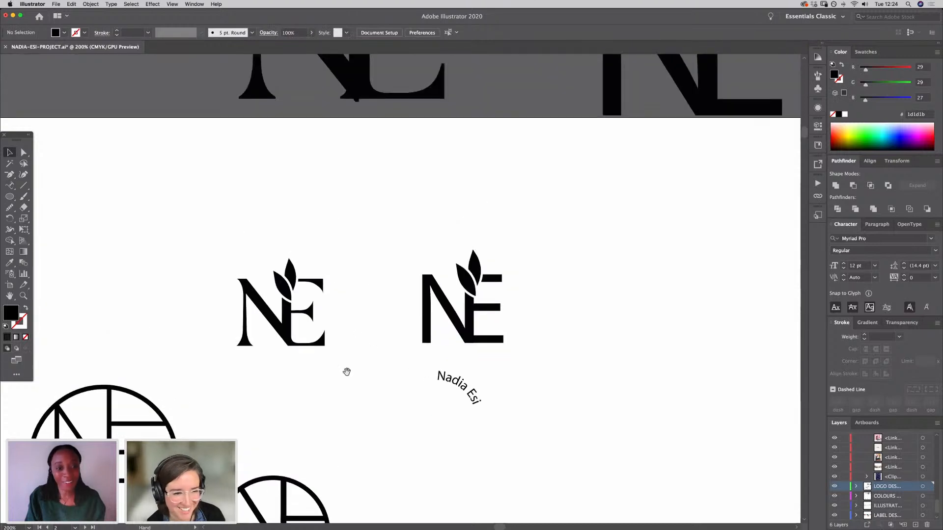
{"action": "left_click", "coordinate": [468, 397]}
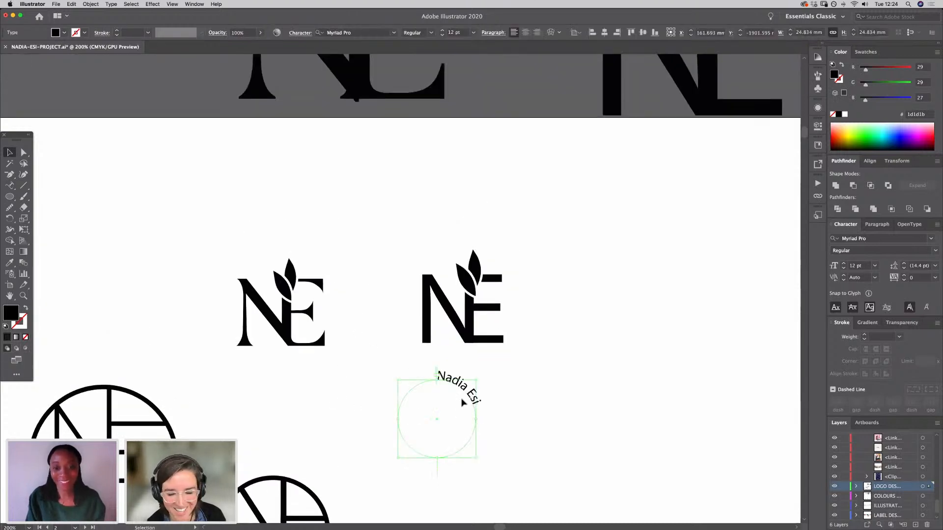
{"action": "scroll", "coordinate": [357, 323], "scroll_direction": "down", "scroll_amount": 1}
{"action": "scroll", "coordinate": [356, 323], "scroll_direction": "down", "scroll_amount": 5}
{"action": "scroll", "coordinate": [356, 323], "scroll_direction": "left", "scroll_amount": 4}
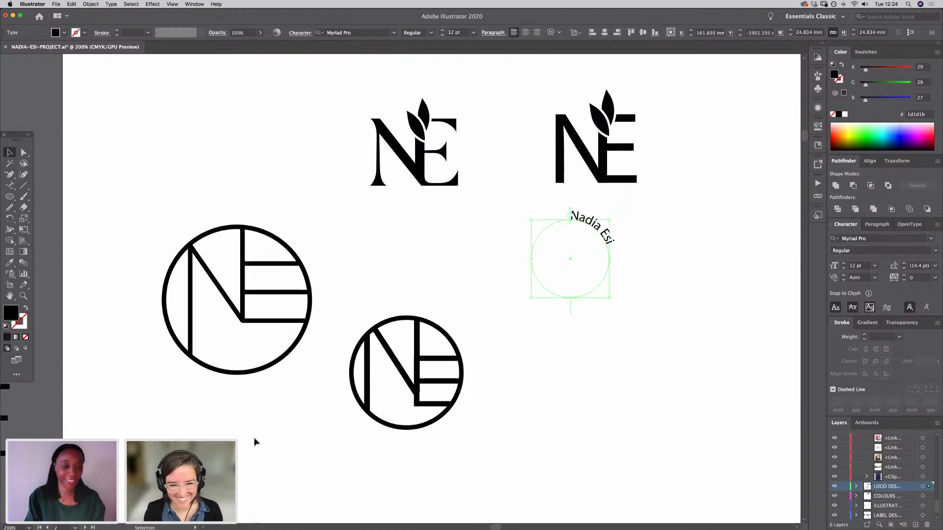
{"action": "left_click", "coordinate": [460, 256]}
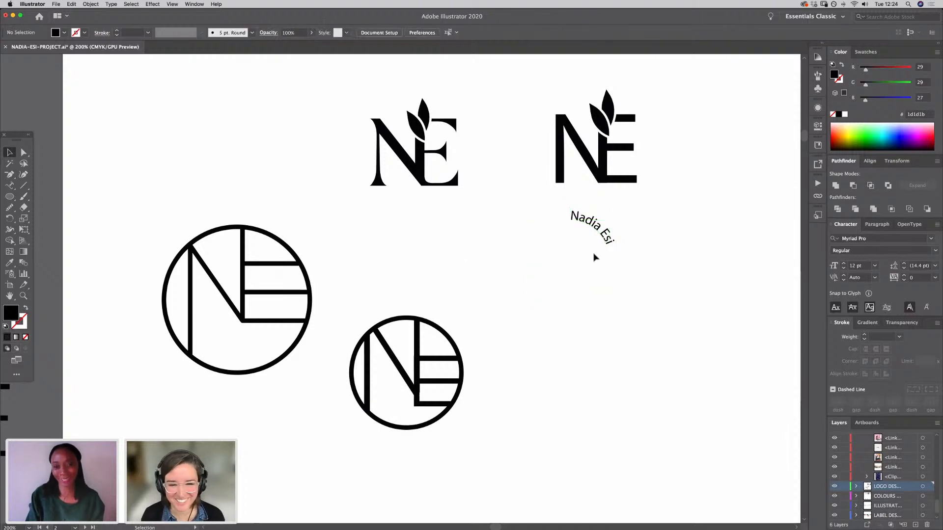
{"action": "left_click", "coordinate": [609, 236]}
{"action": "left_click_drag", "start_coordinate": [661, 276], "coordinate": [559, 317]}
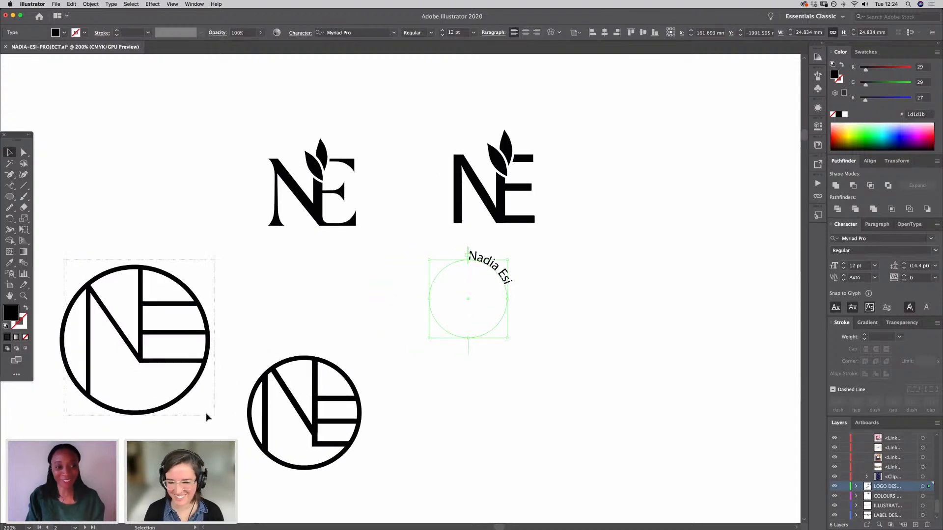
{"action": "left_click_drag", "start_coordinate": [206, 413], "coordinate": [204, 415]}
{"action": "left_click_drag", "start_coordinate": [119, 443], "coordinate": [292, 418]}
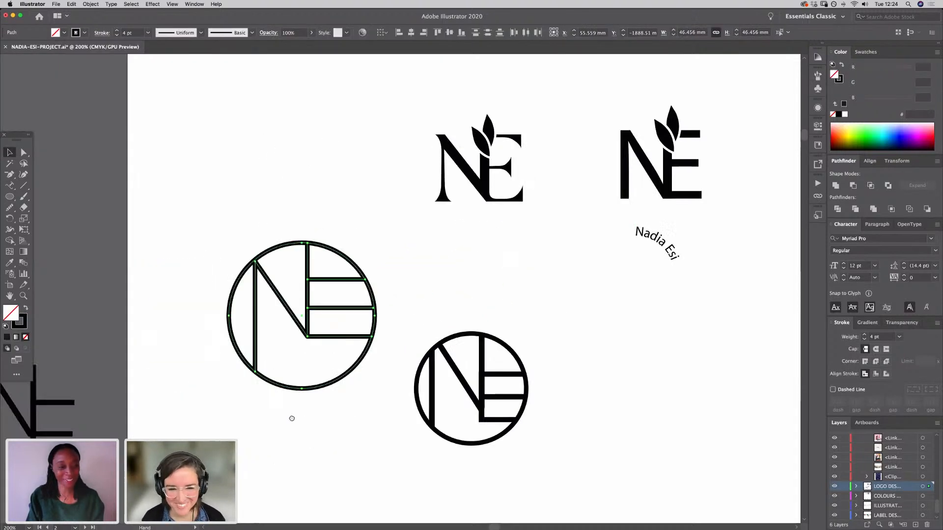
{"action": "left_click_drag", "start_coordinate": [576, 311], "coordinate": [370, 353]}
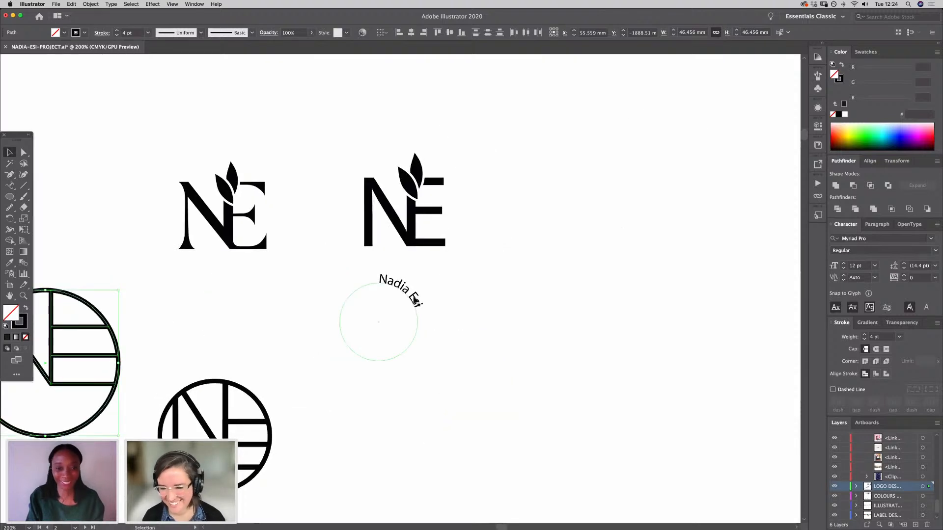
Step: Change the curved brand name's font to Circe Regular
{"action": "left_click", "coordinate": [414, 301]}
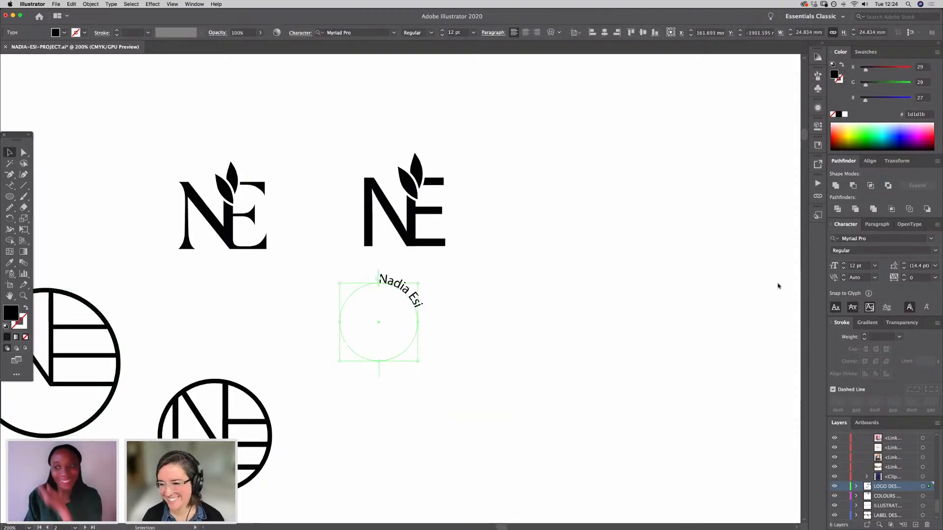
{"action": "left_click", "coordinate": [858, 238]}
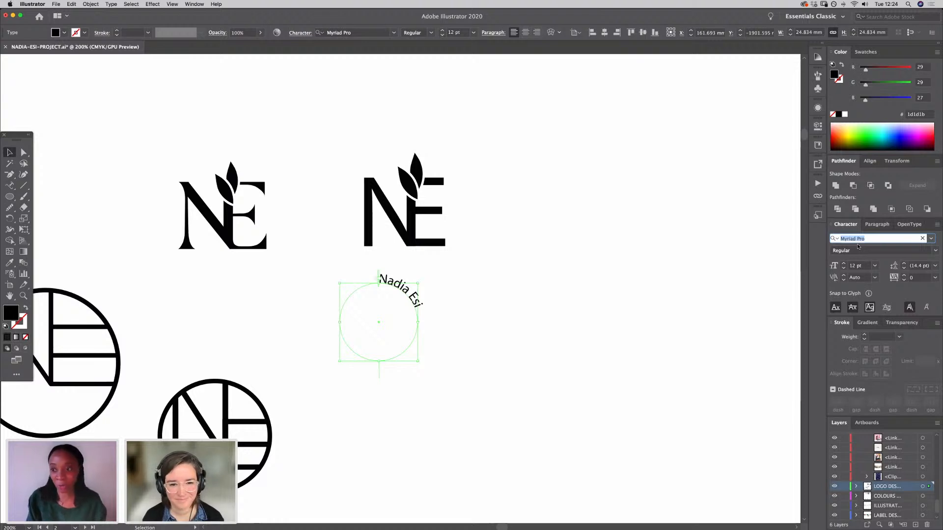
{"action": "type", "text": "cir"}
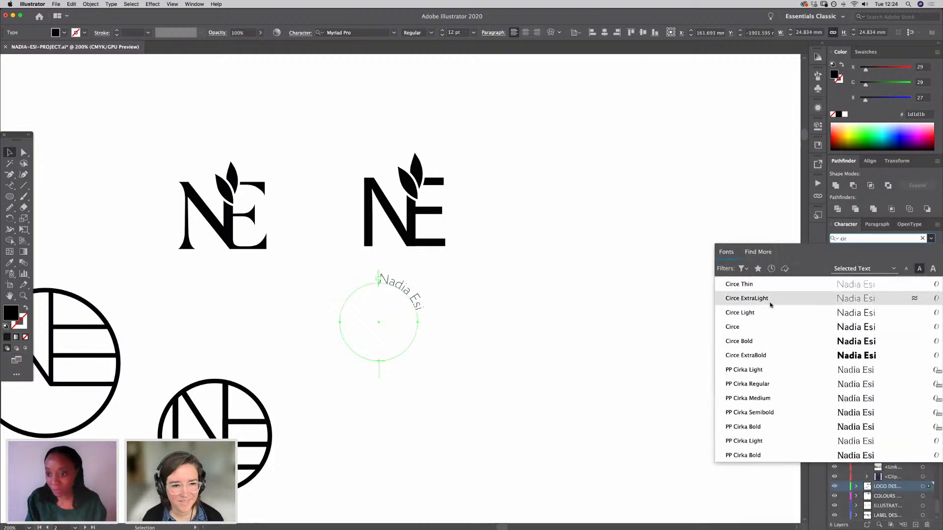
{"action": "left_click", "coordinate": [763, 328]}
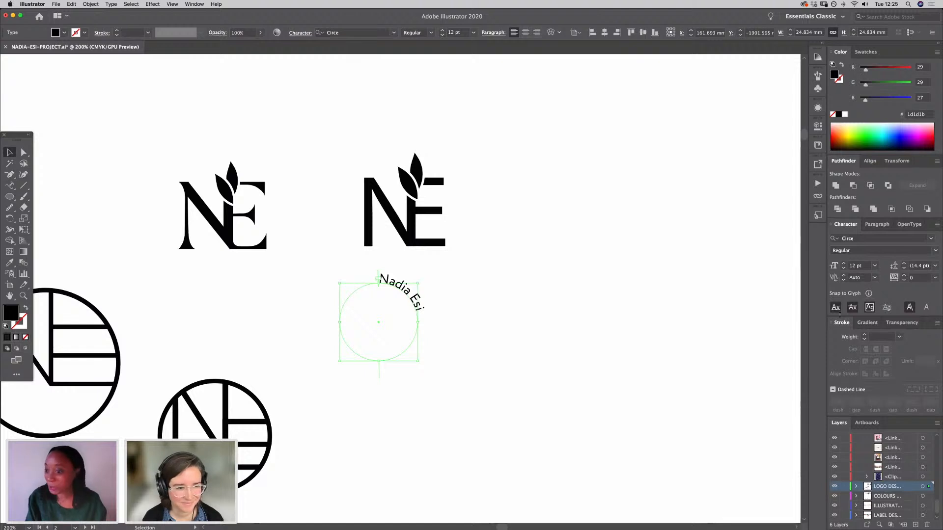
Step: Set the curved brand name in all caps and change its font style to Bold
{"action": "left_click", "coordinate": [832, 226]}
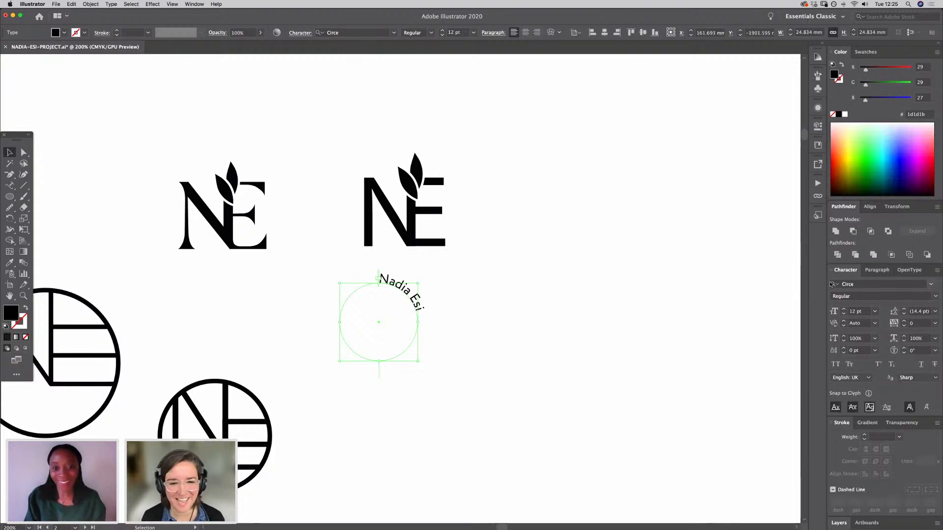
{"action": "left_click", "coordinate": [836, 365]}
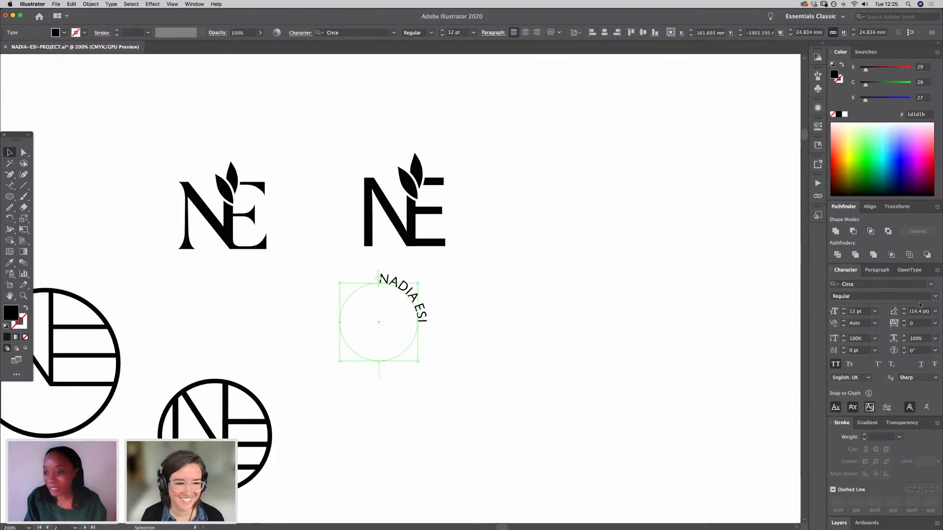
{"action": "left_click", "coordinate": [935, 296]}
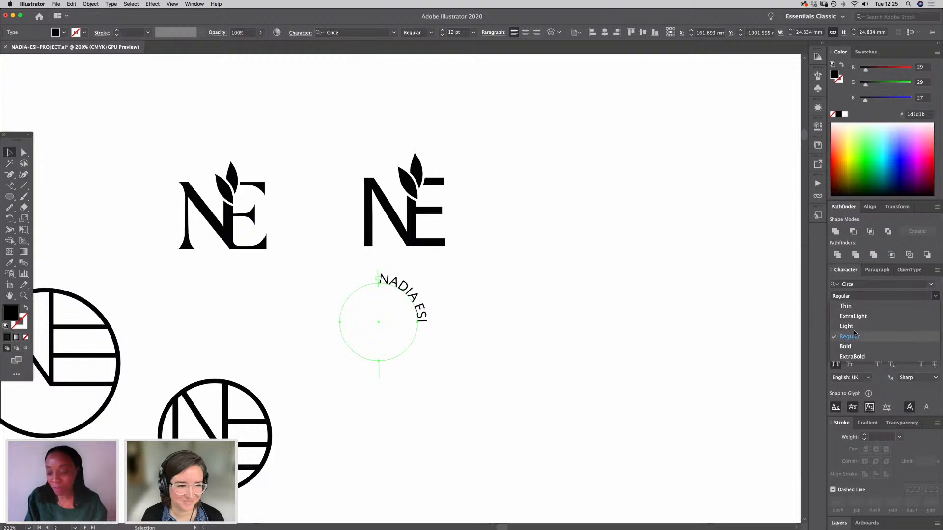
{"action": "left_click", "coordinate": [853, 347]}
{"action": "left_click", "coordinate": [472, 359]}
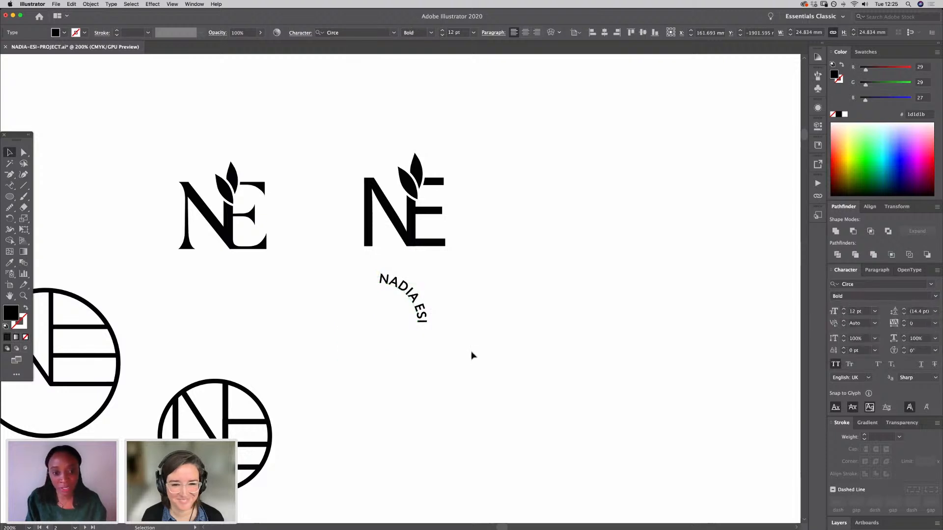
Step: Move the path text's end bracket to the circle's bottom and its start bracket to the circle's left side
{"action": "key", "text": "super+equal"}
{"action": "key", "text": "super+equal"}
{"action": "key", "text": "super+equal"}
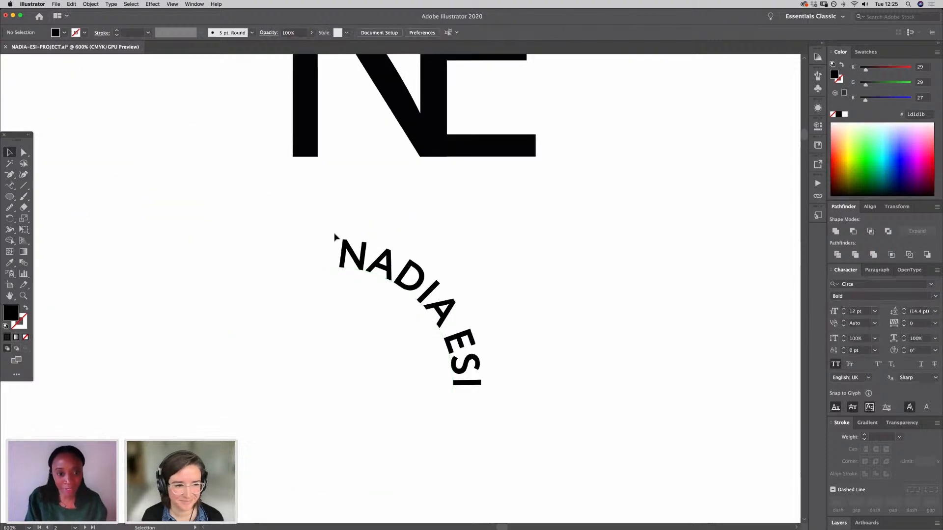
{"action": "left_click", "coordinate": [354, 258]}
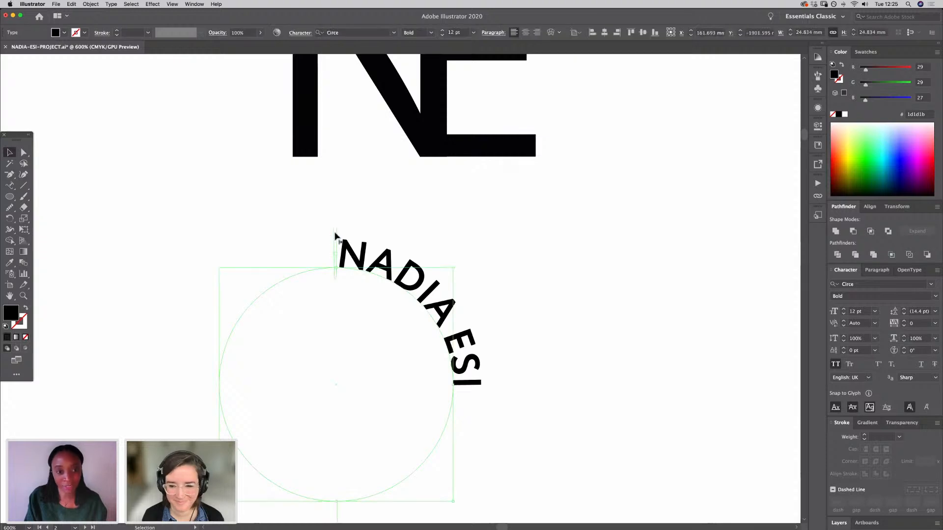
{"action": "left_click_drag", "start_coordinate": [203, 393], "coordinate": [336, 483]}
{"action": "left_click_drag", "start_coordinate": [336, 219], "coordinate": [195, 385]}
Step: Try to slide the path text clockwise around the circle by its centre bracket, undoing the first attempt
{"action": "left_click_drag", "start_coordinate": [470, 256], "coordinate": [493, 386]}
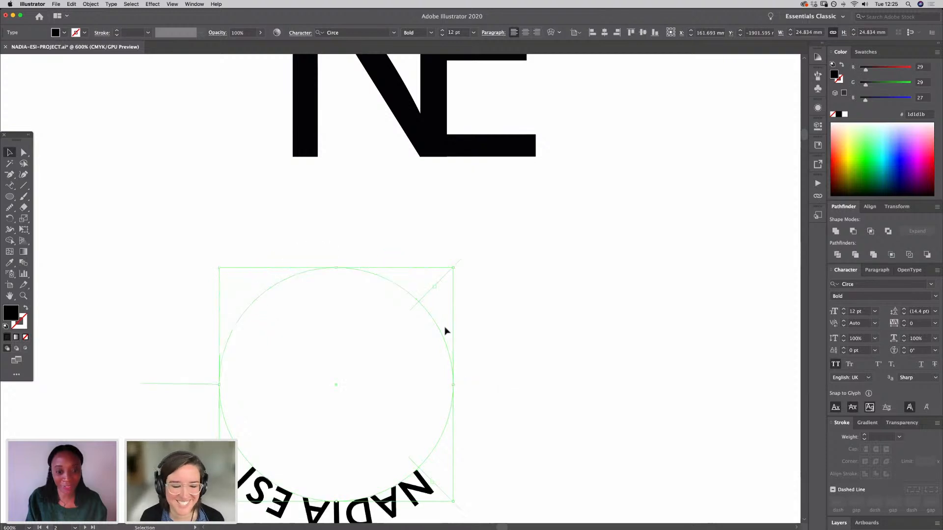
{"action": "key", "text": "super+z"}
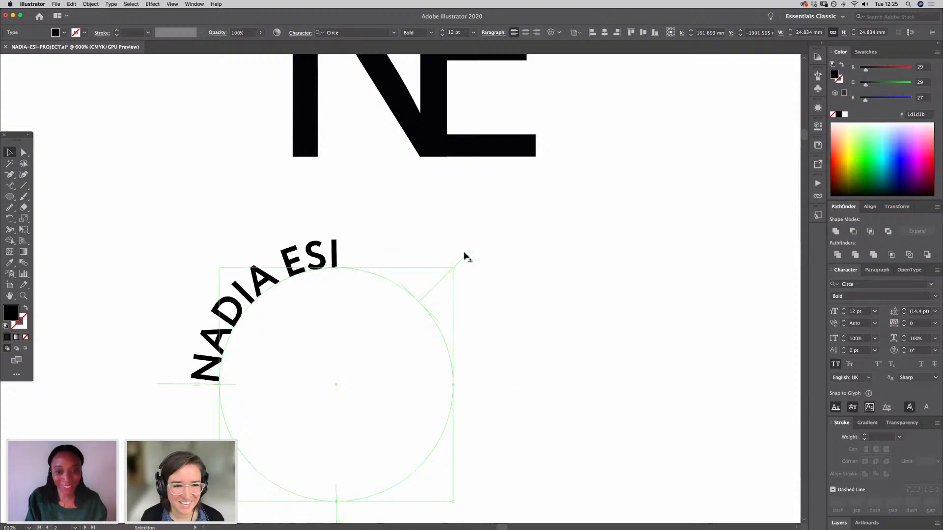
{"action": "left_click_drag", "start_coordinate": [469, 256], "coordinate": [480, 370]}
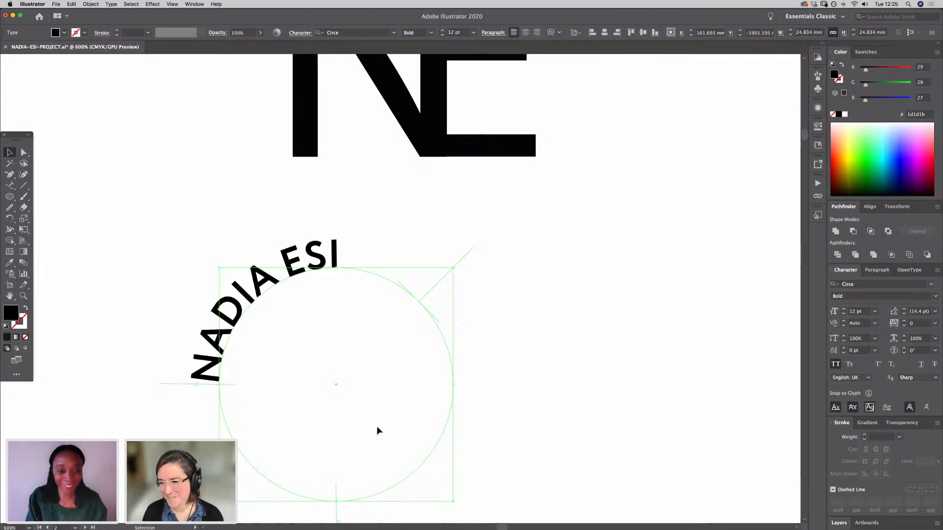
Step: Centre-align the path text and move its start bracket to the circle's bottom so the name arches over the top
{"action": "left_click", "coordinate": [877, 269]}
{"action": "left_click", "coordinate": [845, 283]}
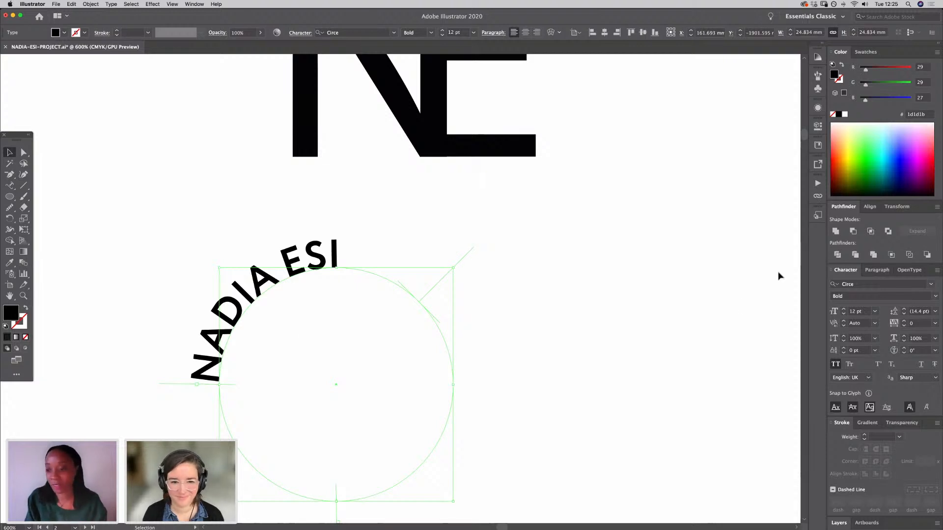
{"action": "left_click", "coordinate": [876, 270]}
{"action": "left_click", "coordinate": [850, 297]}
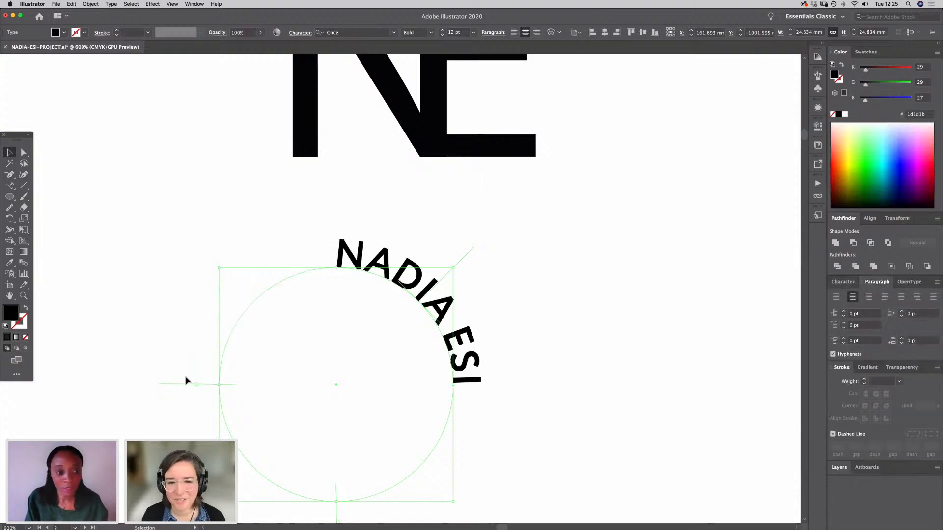
{"action": "left_click_drag", "start_coordinate": [336, 496], "coordinate": [338, 515]}
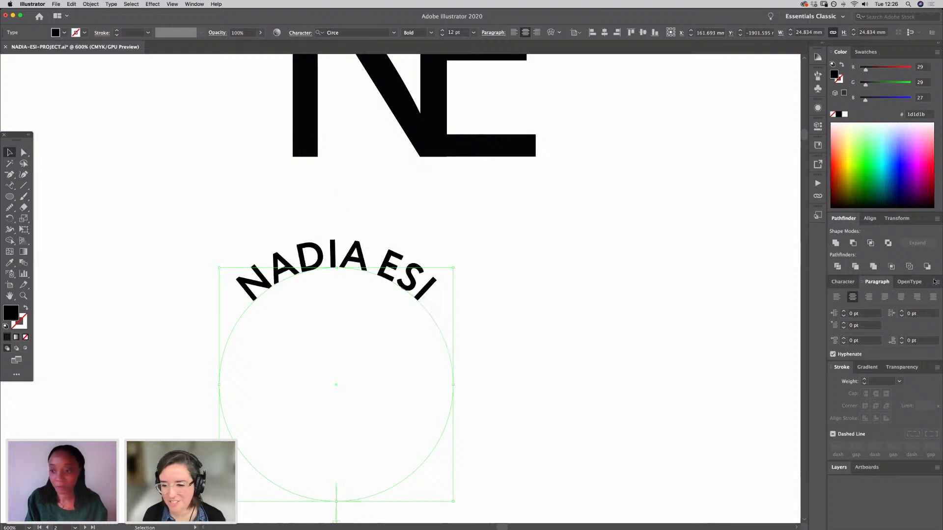
Step: Set the tracking of the curved brand name to 200
{"action": "left_click", "coordinate": [842, 281]}
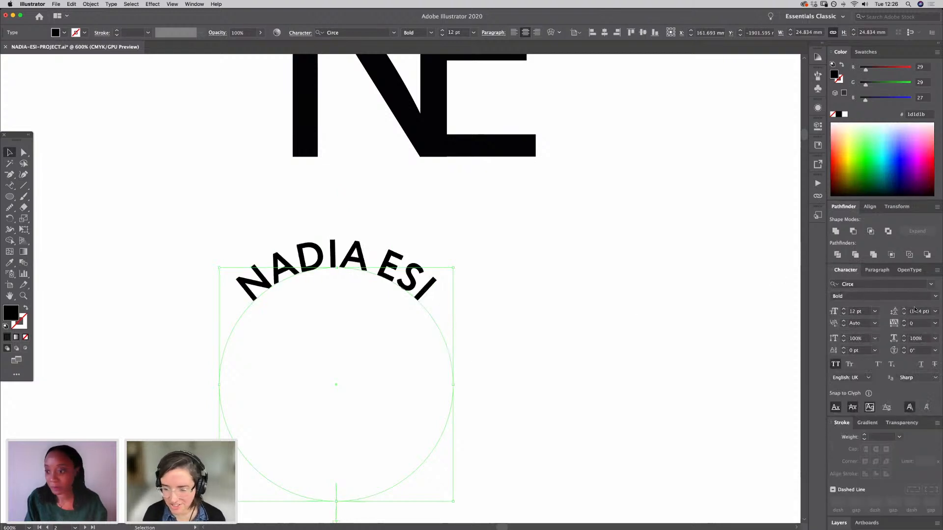
{"action": "left_click", "coordinate": [935, 324]}
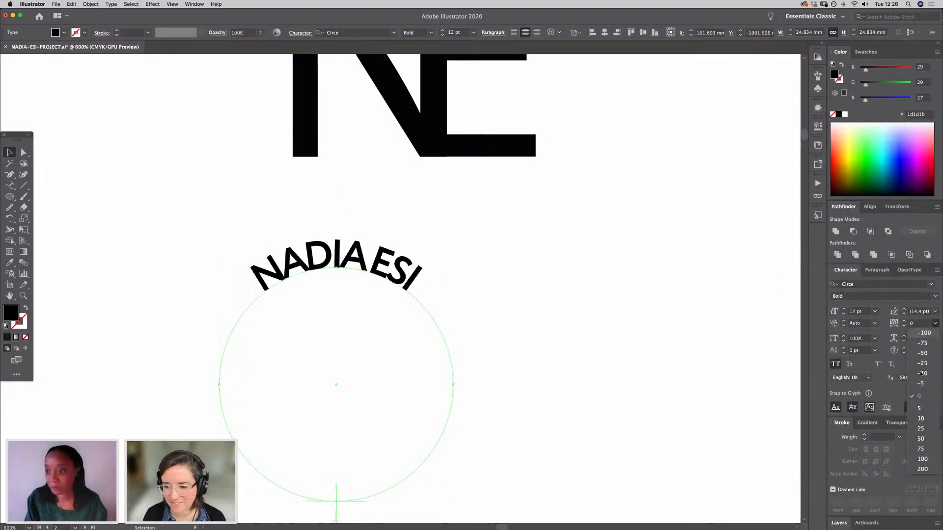
{"action": "left_click", "coordinate": [922, 470]}
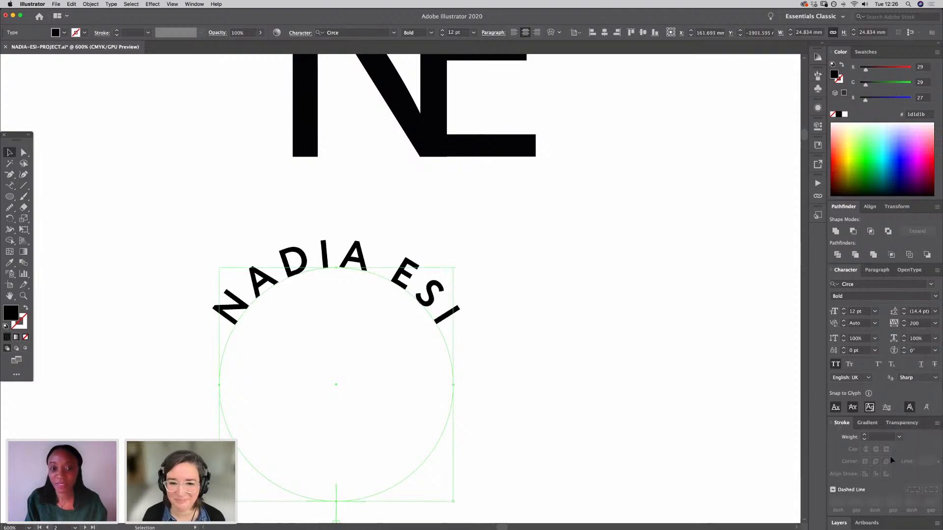
{"action": "left_click", "coordinate": [673, 411]}
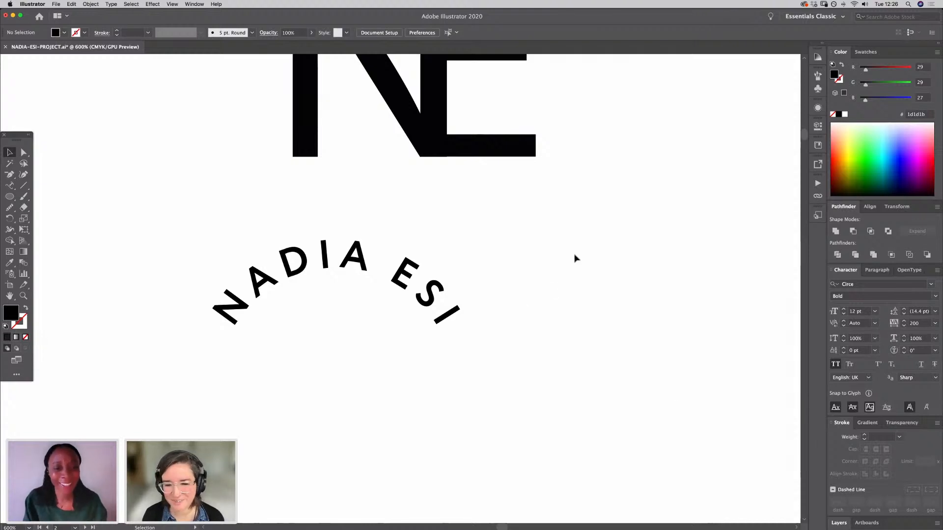
Step: Move the curved brand name slightly down and to the right, below the sans-serif leaf monogram
{"action": "key", "text": "super+minus"}
{"action": "key", "text": "super+minus"}
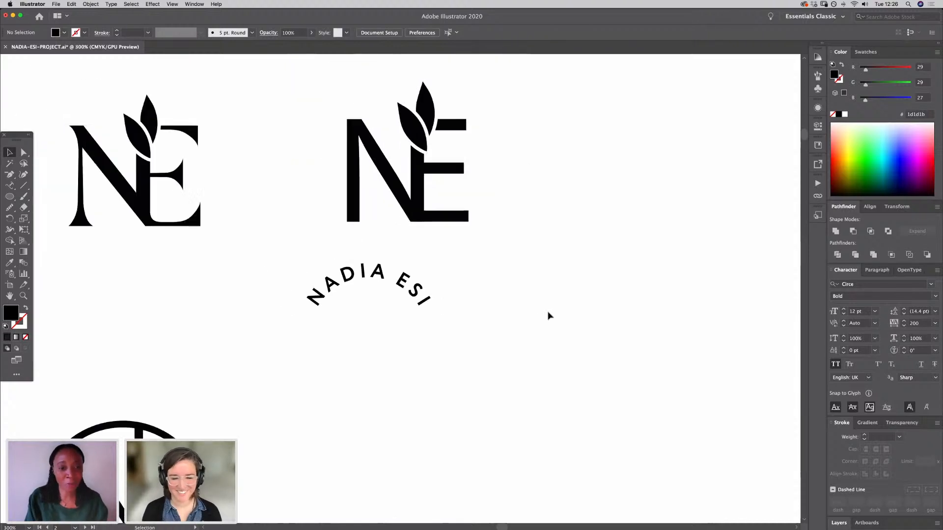
{"action": "left_click_drag", "start_coordinate": [414, 292], "coordinate": [446, 318]}
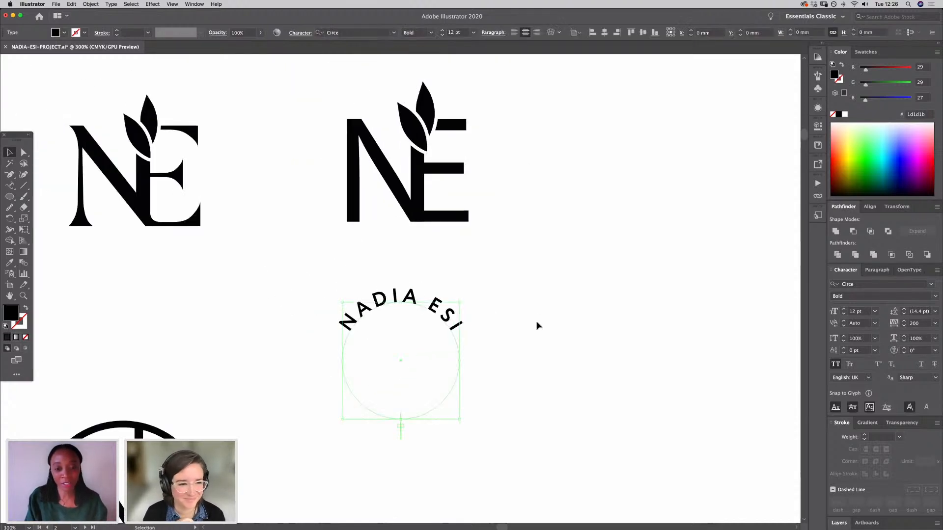
{"action": "left_click", "coordinate": [535, 335]}
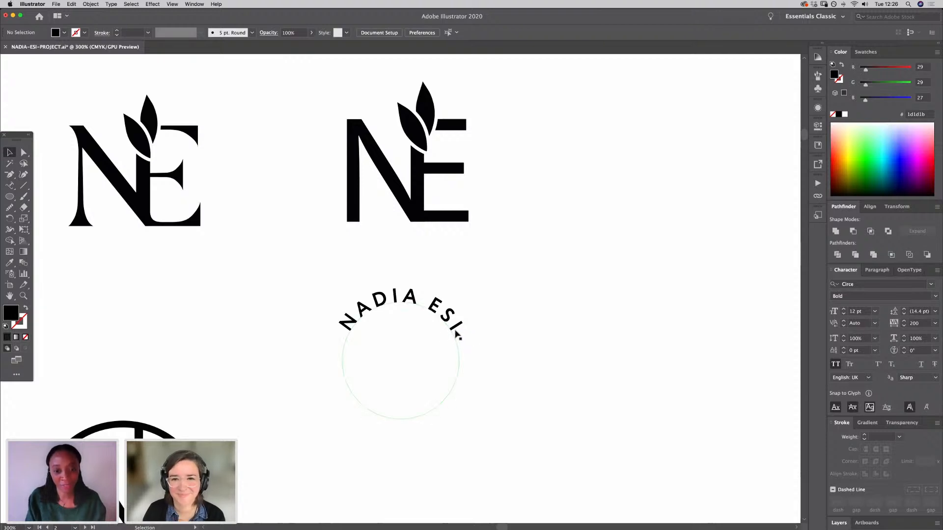
Step: Duplicate the curved brand name straight to its right and replace the copy's text with NATURALS
{"action": "left_click_drag", "start_coordinate": [455, 332], "coordinate": [614, 357]}
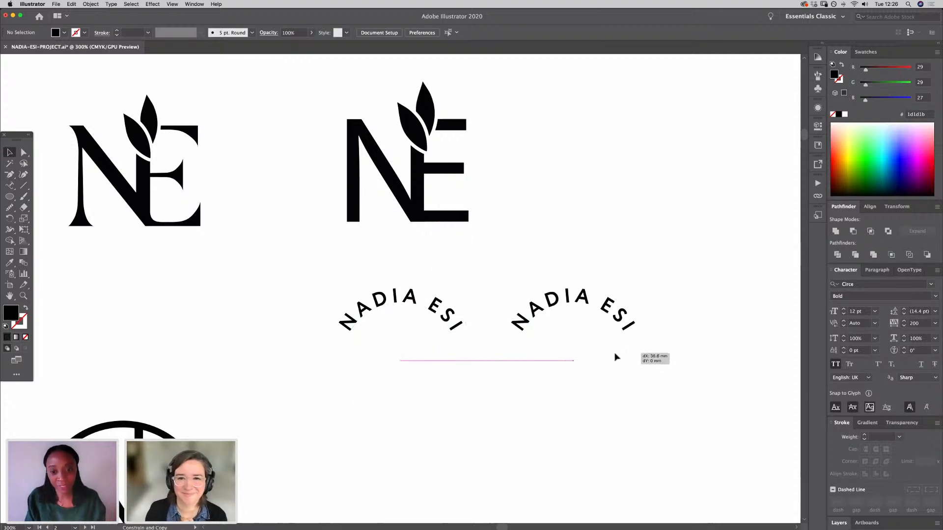
{"action": "key", "text": "t"}
{"action": "triple_click", "coordinate": [587, 299]}
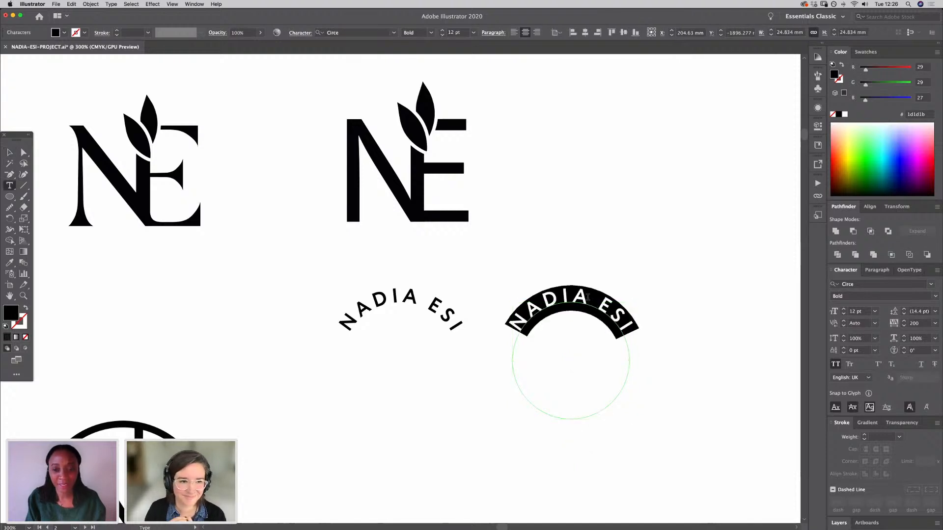
{"action": "type", "text": "NATURALS"}
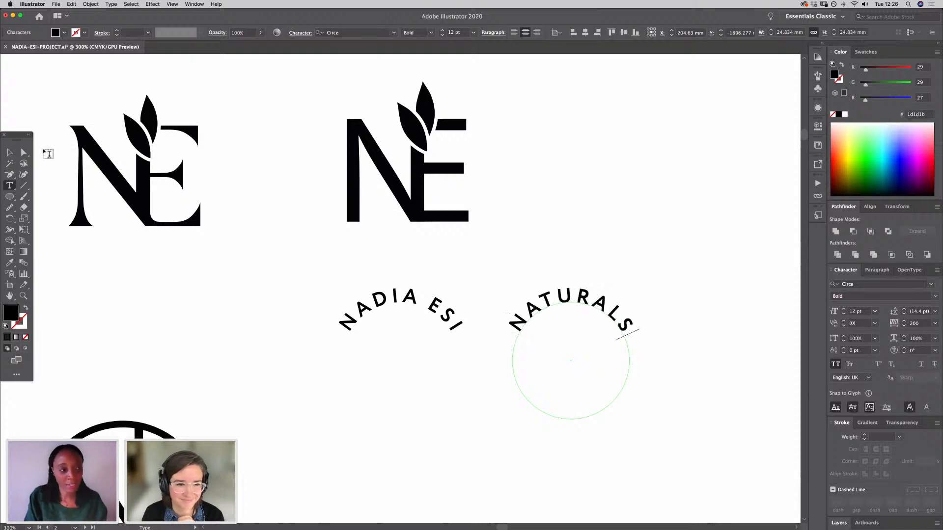
{"action": "left_click", "coordinate": [9, 153]}
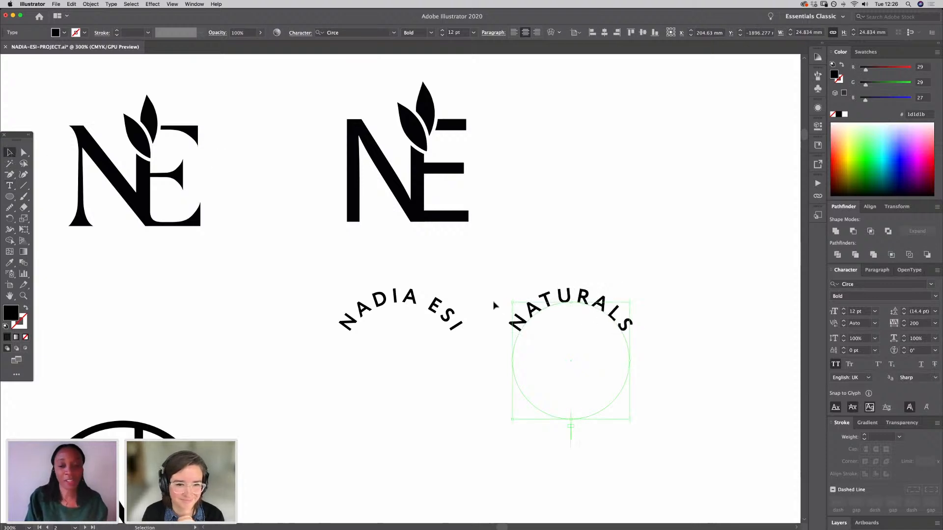
{"action": "left_click", "coordinate": [683, 342]}
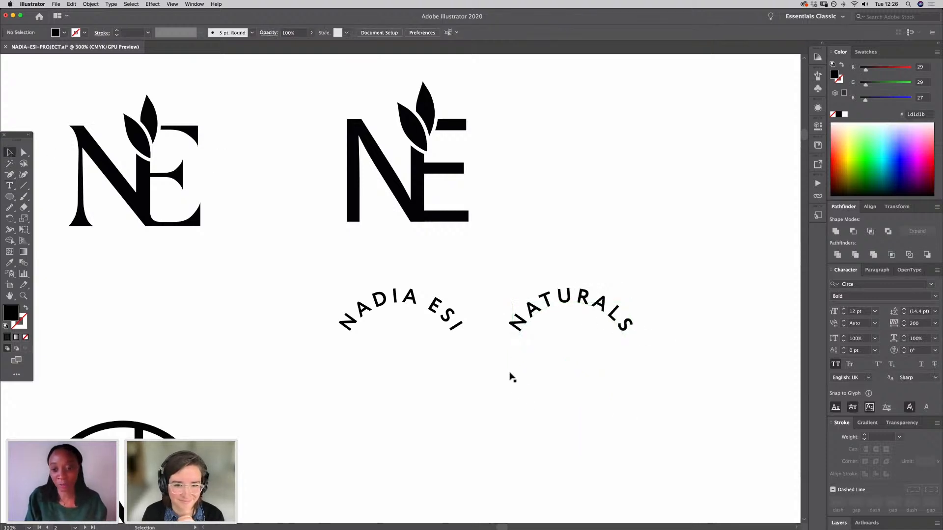
Step: Slide NATURALS to its circle's bottom by the centre bracket and align it to the path by Ascender, leaving Flip off
{"action": "left_click", "coordinate": [603, 310]}
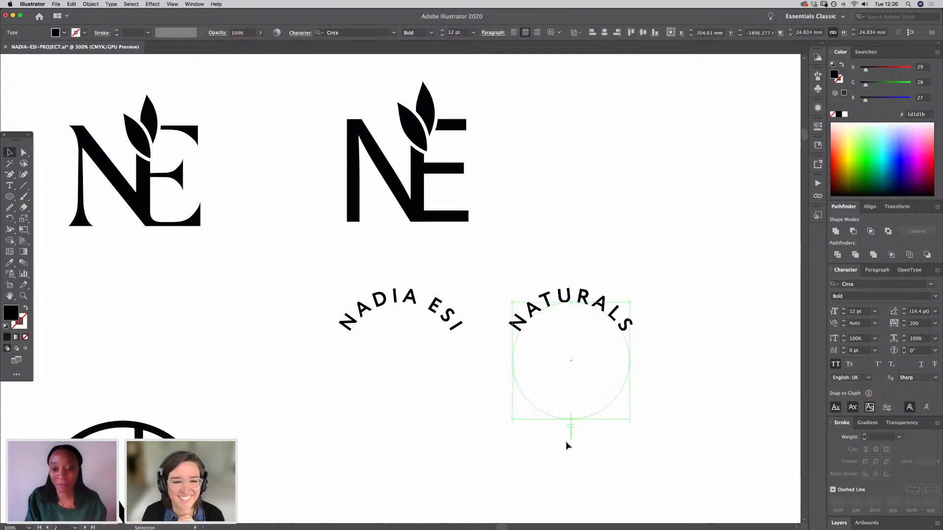
{"action": "left_click_drag", "start_coordinate": [567, 443], "coordinate": [571, 308]}
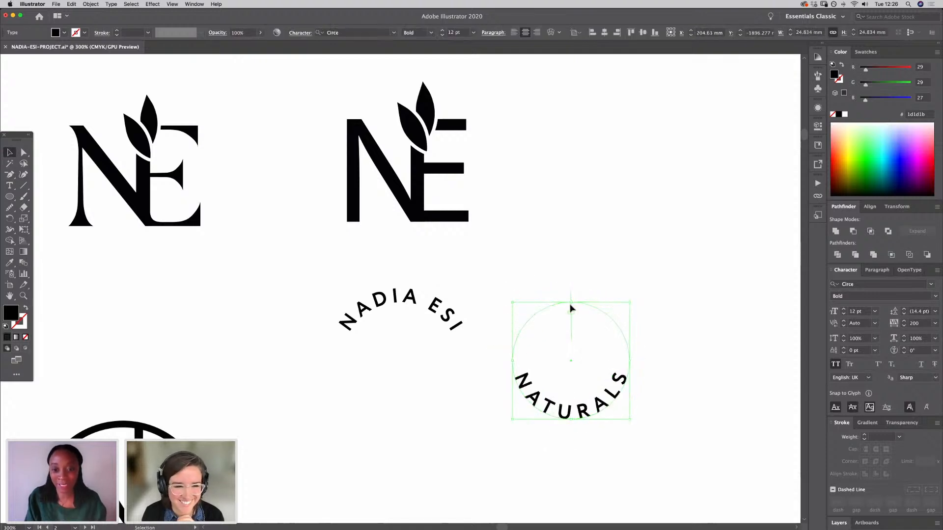
{"action": "left_click", "coordinate": [142, 5]}
{"action": "mouse_move", "coordinate": [111, 5]}
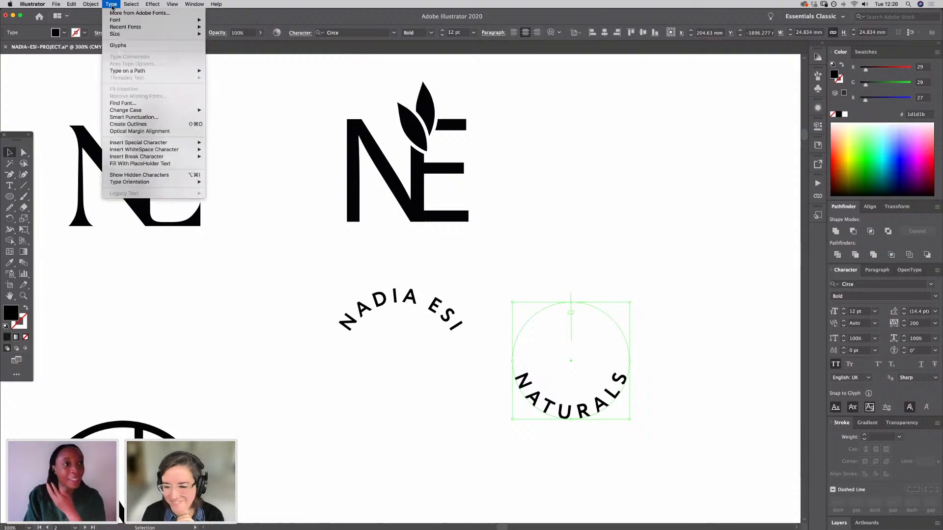
{"action": "mouse_move", "coordinate": [170, 73]}
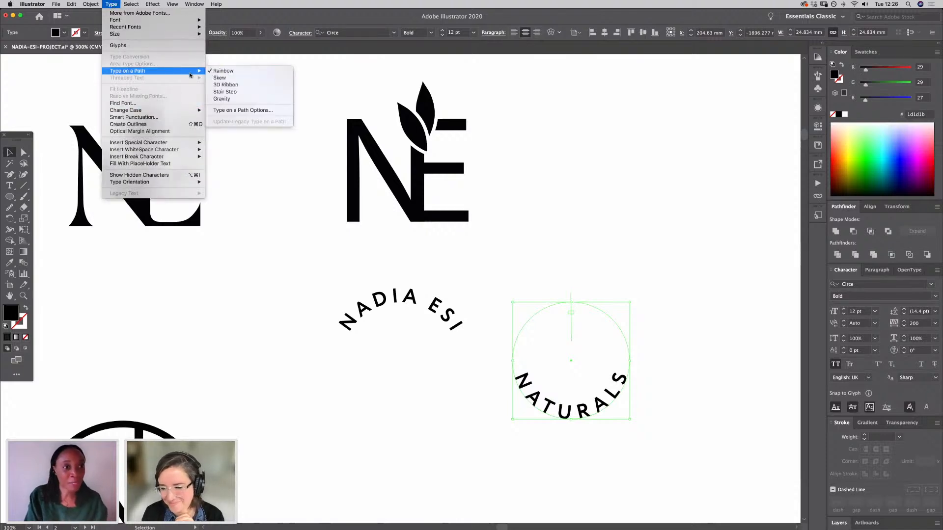
{"action": "left_click", "coordinate": [112, 6]}
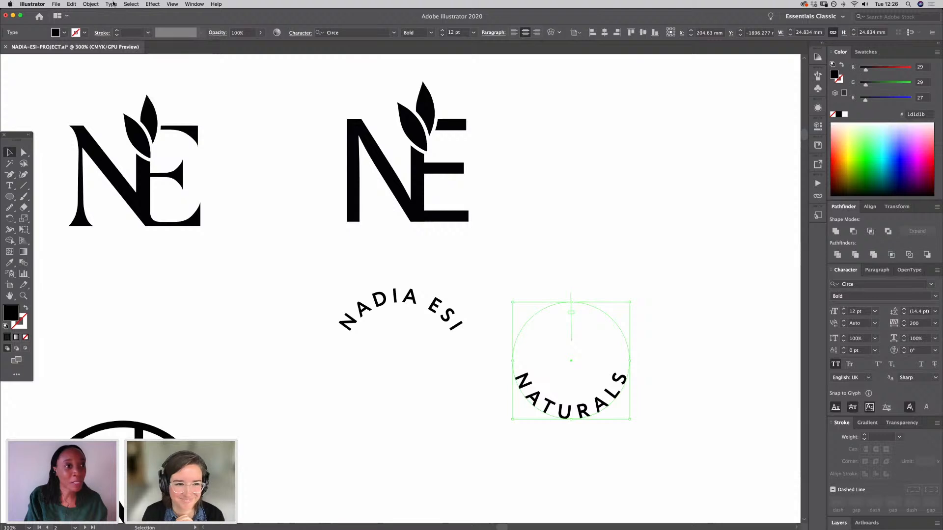
{"action": "left_click", "coordinate": [113, 4]}
{"action": "mouse_move", "coordinate": [168, 113]}
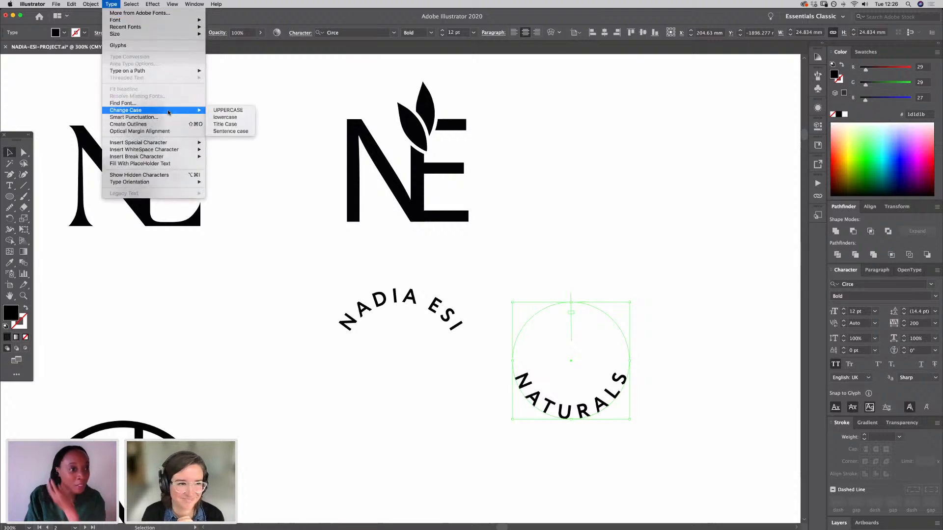
{"action": "mouse_move", "coordinate": [184, 72]}
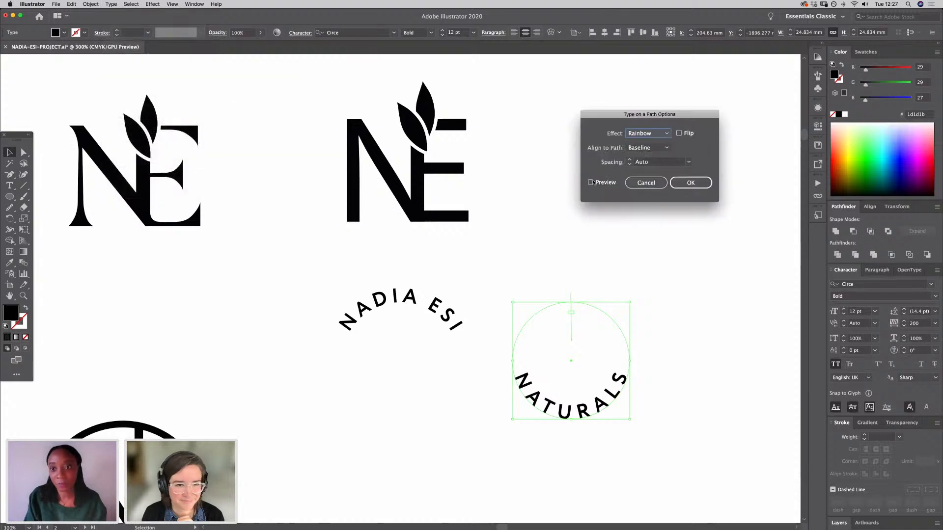
{"action": "left_click", "coordinate": [590, 182]}
{"action": "left_click", "coordinate": [678, 134]}
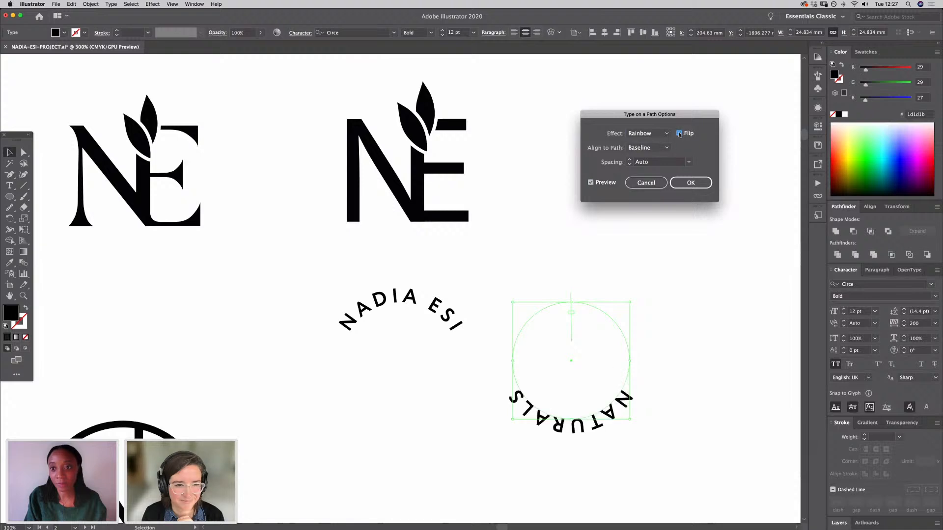
{"action": "left_click", "coordinate": [679, 134]}
{"action": "left_click", "coordinate": [648, 147]}
{"action": "left_click", "coordinate": [643, 158]}
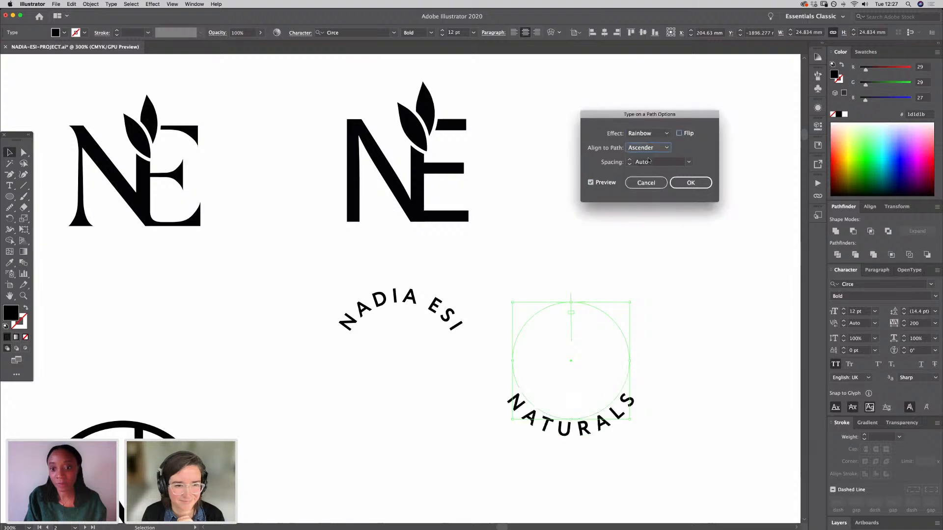
{"action": "left_click", "coordinate": [704, 182]}
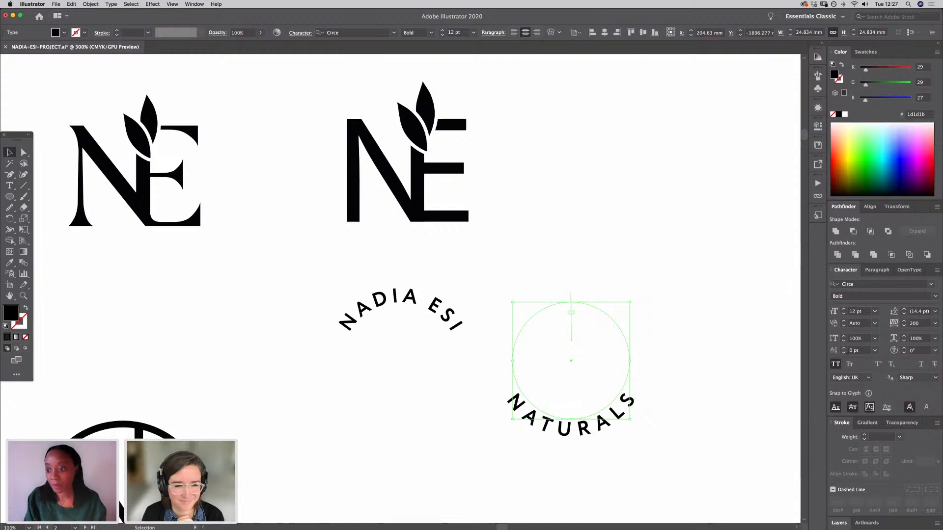
Step: Set the baseline shift of the NATURALS path text to 2 pt
{"action": "left_click", "coordinate": [843, 348]}
{"action": "left_click", "coordinate": [843, 348]}
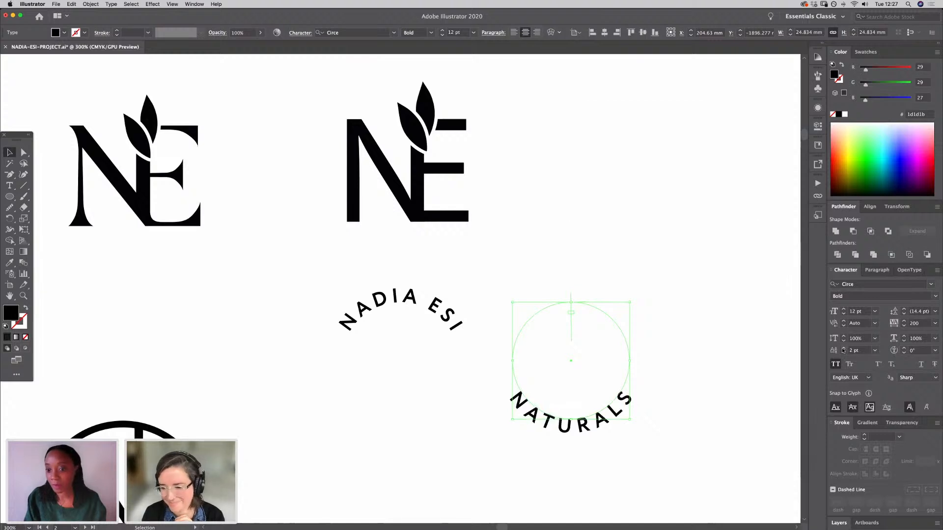
{"action": "left_click", "coordinate": [703, 401]}
Step: Centre-align the NATURALS and brand-name path texts horizontally so that their circles overlap
{"action": "left_click", "coordinate": [556, 423]}
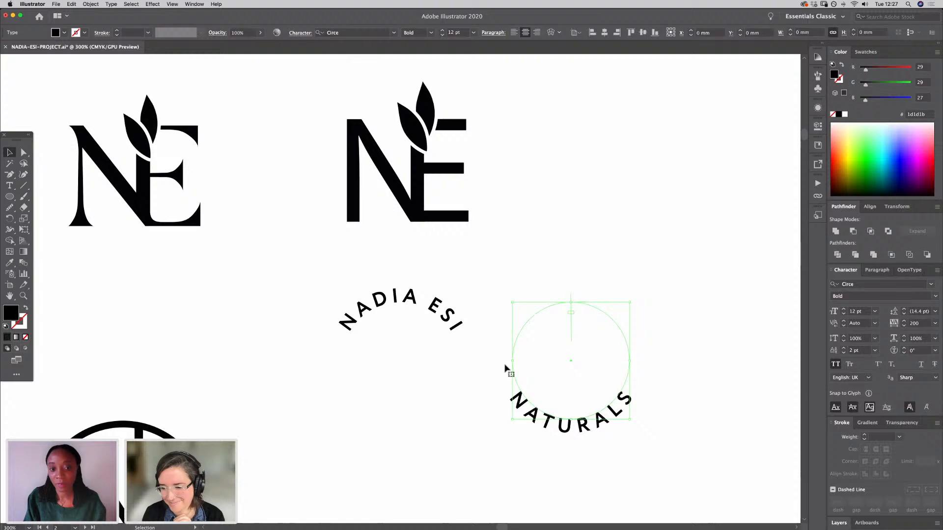
{"action": "left_click", "coordinate": [431, 318], "text": "shift"}
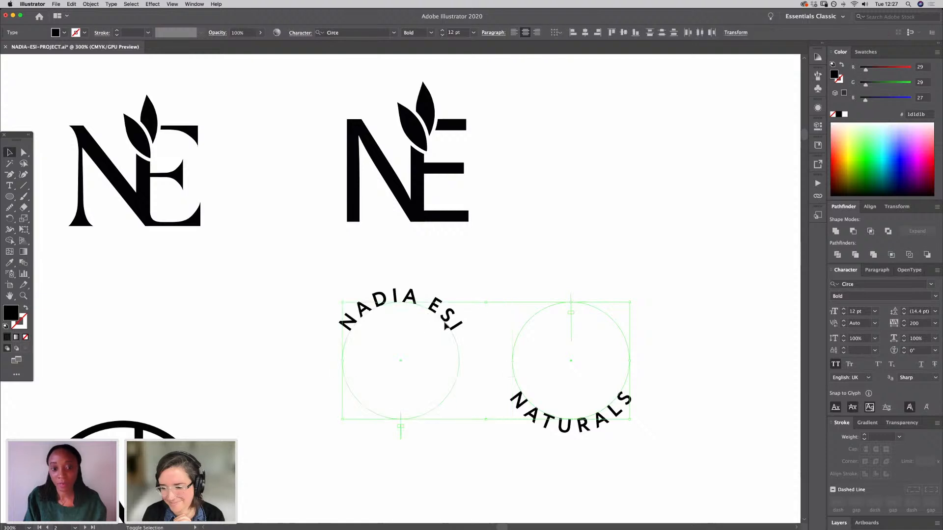
{"action": "left_click", "coordinate": [869, 206]}
{"action": "left_click", "coordinate": [852, 201]}
{"action": "left_click", "coordinate": [633, 364]}
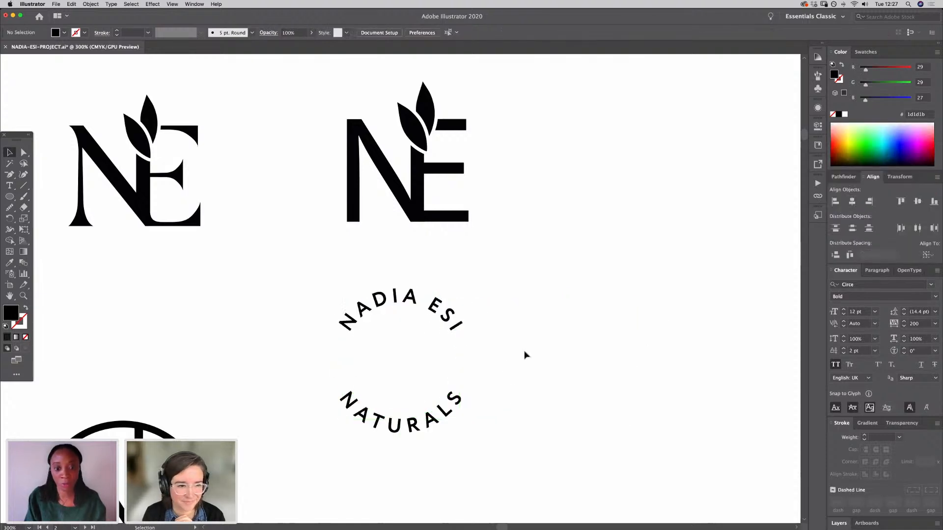
{"action": "left_click_drag", "start_coordinate": [417, 429], "coordinate": [609, 428]}
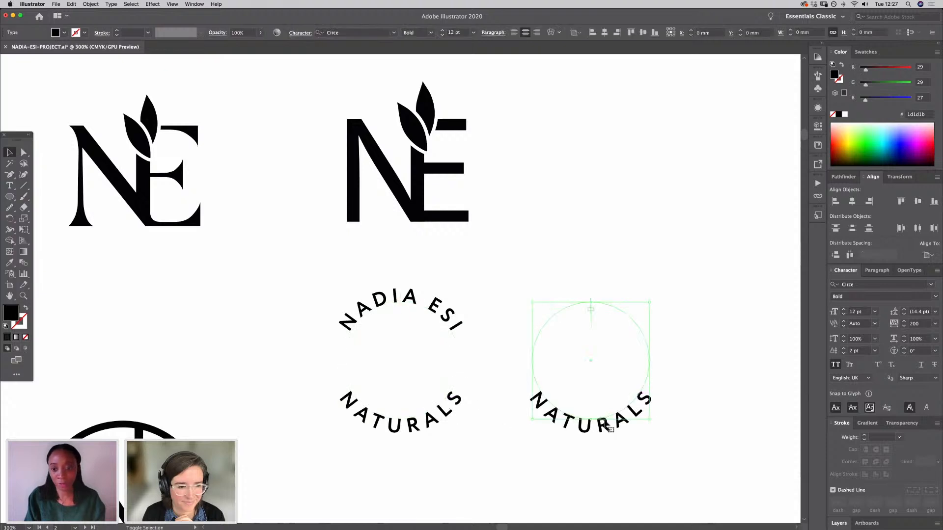
{"action": "double_click", "coordinate": [623, 421]}
{"action": "key", "text": "super+a"}
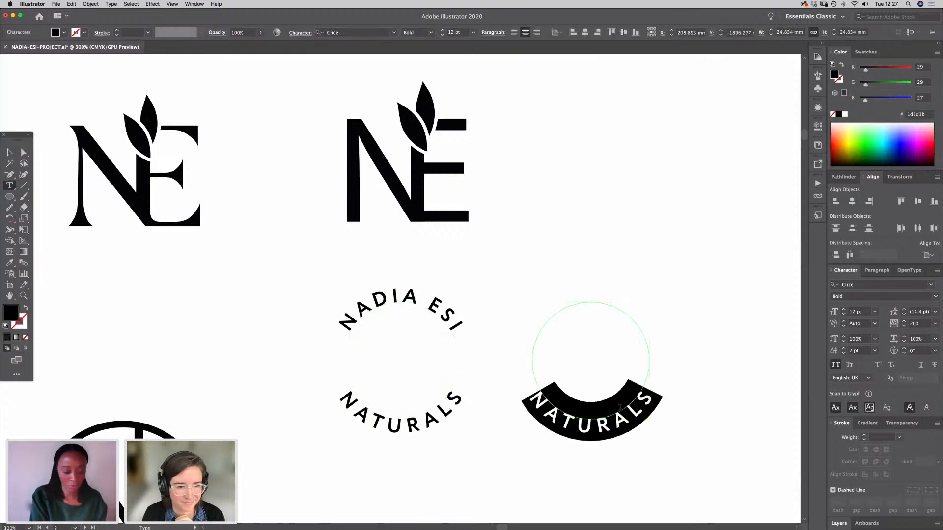
{"action": "type", "text": "EST"}
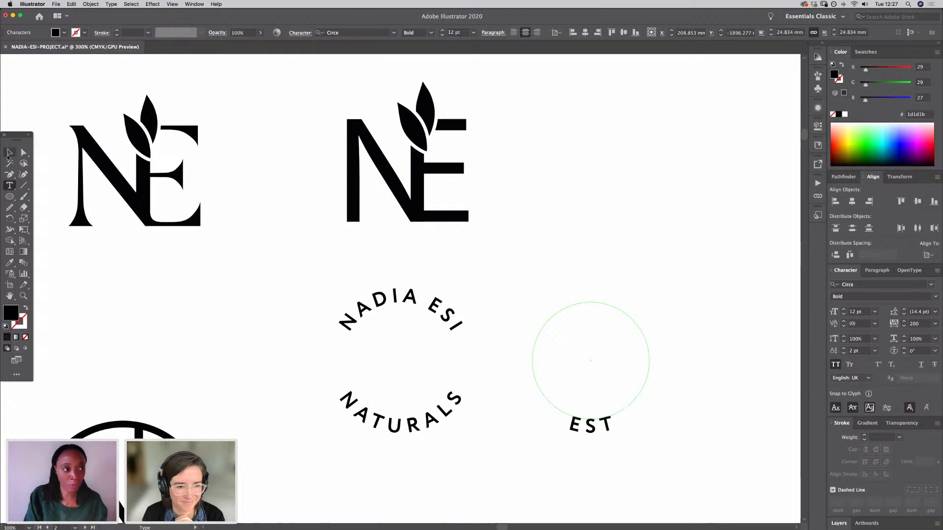
{"action": "left_click", "coordinate": [9, 153]}
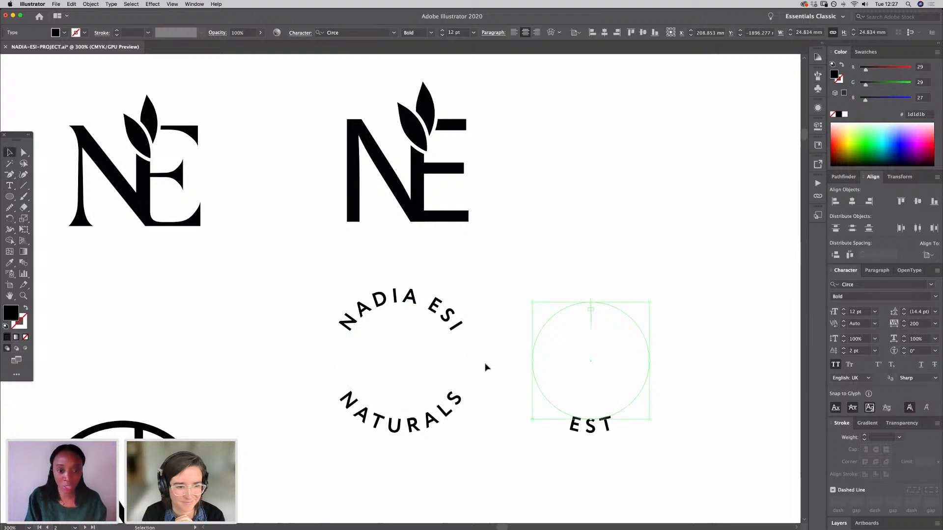
{"action": "left_click", "coordinate": [295, 371]}
{"action": "left_click", "coordinate": [602, 426]}
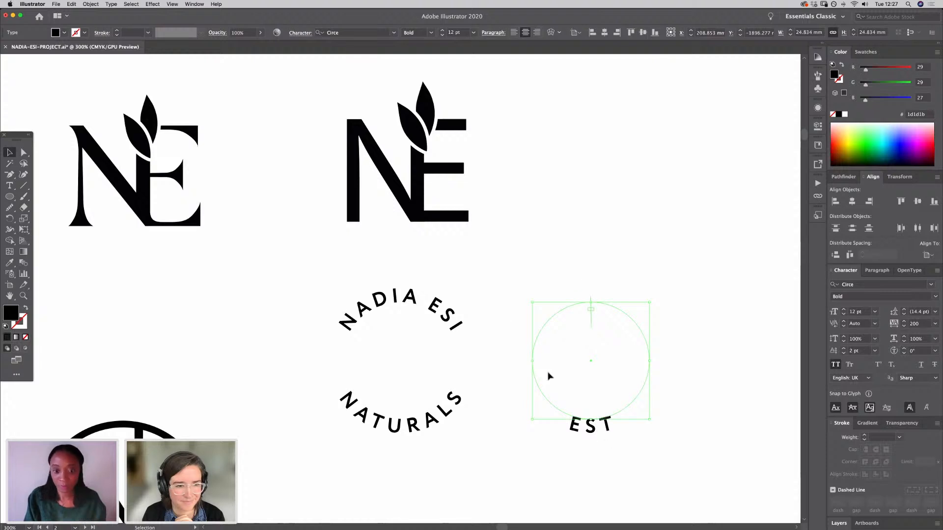
{"action": "key", "text": "Delete"}
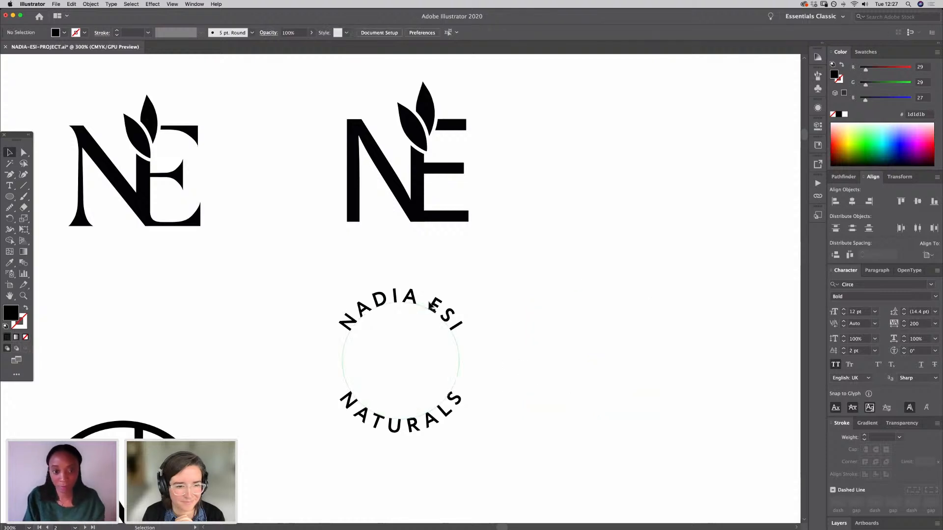
Step: Duplicate the upper curved brand name to the right and replace the copy's text with EST
{"action": "left_click_drag", "start_coordinate": [431, 305], "coordinate": [619, 305]}
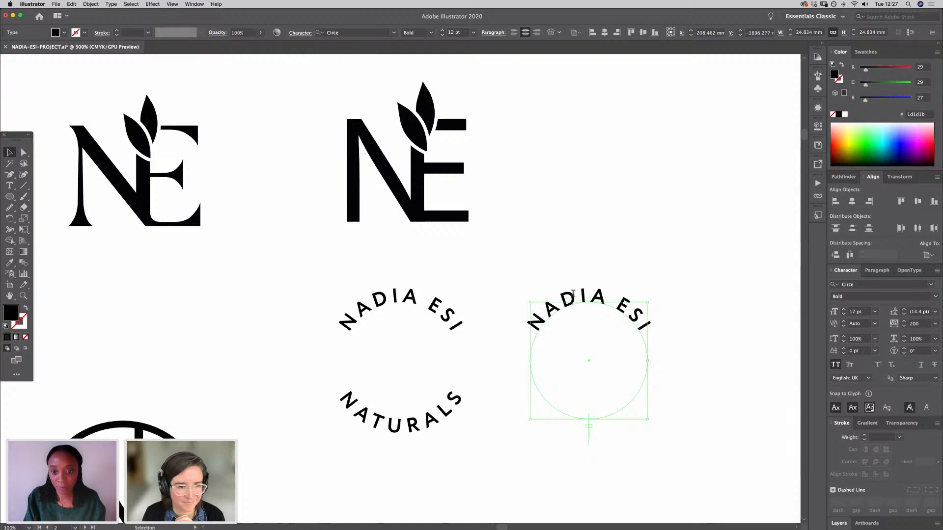
{"action": "double_click", "coordinate": [572, 294]}
{"action": "key", "text": "super+a"}
{"action": "type", "text": "EST"}
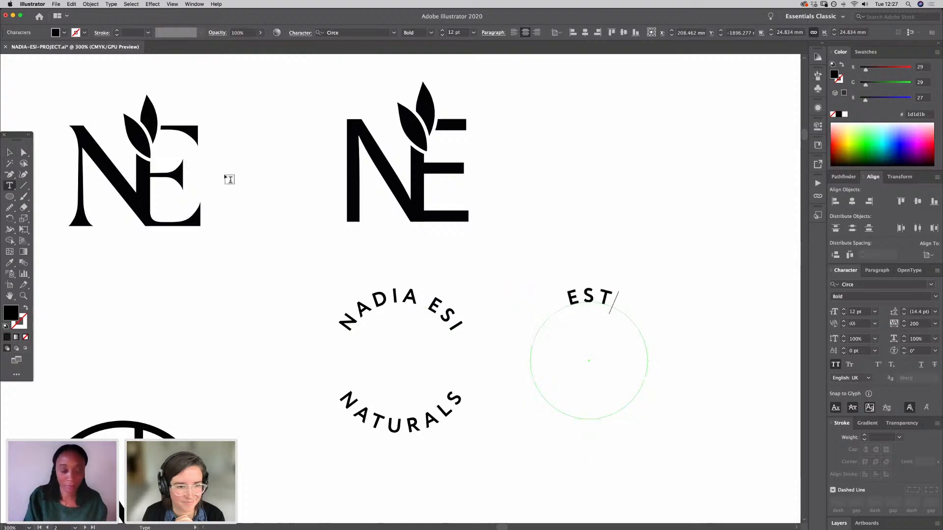
{"action": "left_click", "coordinate": [9, 152]}
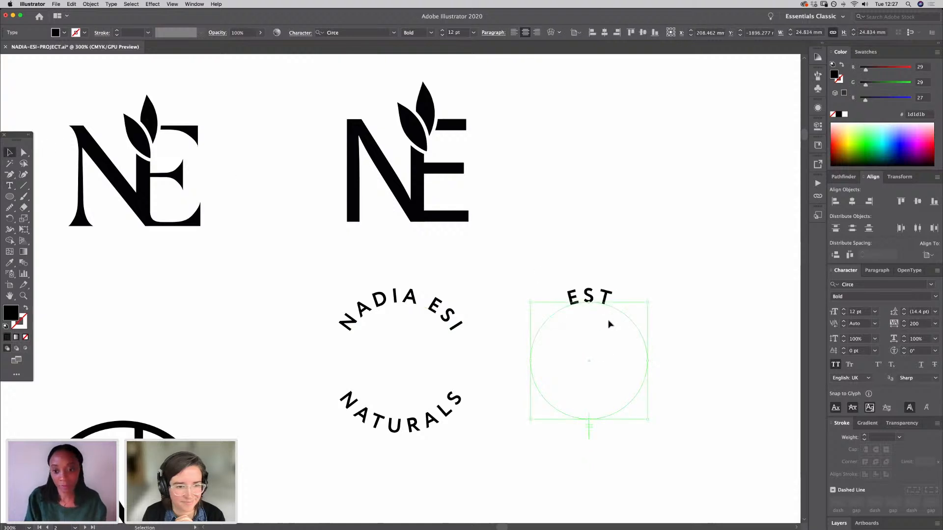
{"action": "key", "text": "a"}
{"action": "left_click_drag", "start_coordinate": [596, 305], "coordinate": [662, 311]}
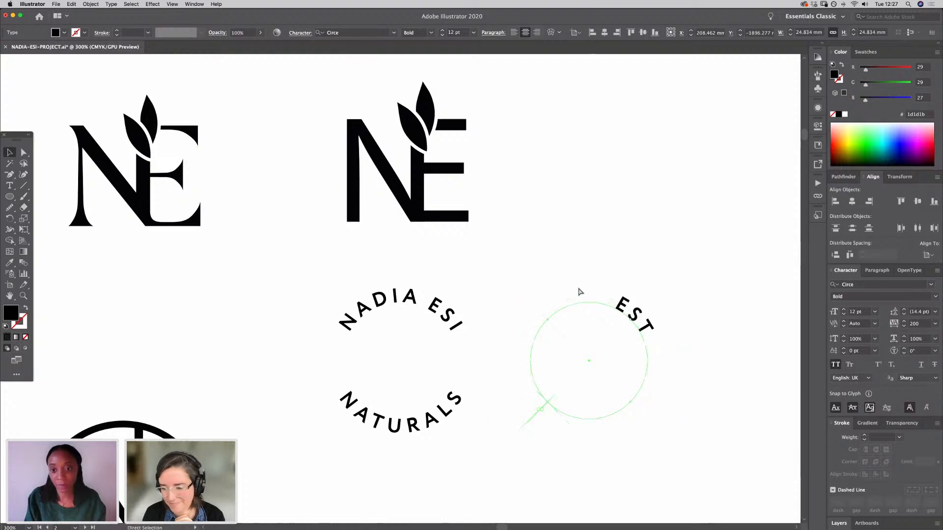
{"action": "key", "text": "super+z"}
Step: Duplicate the curved EST path text to the right and replace the copy's text with 2018
{"action": "key", "text": "v"}
{"action": "left_click_drag", "start_coordinate": [589, 315], "coordinate": [705, 316], "text": "alt"}
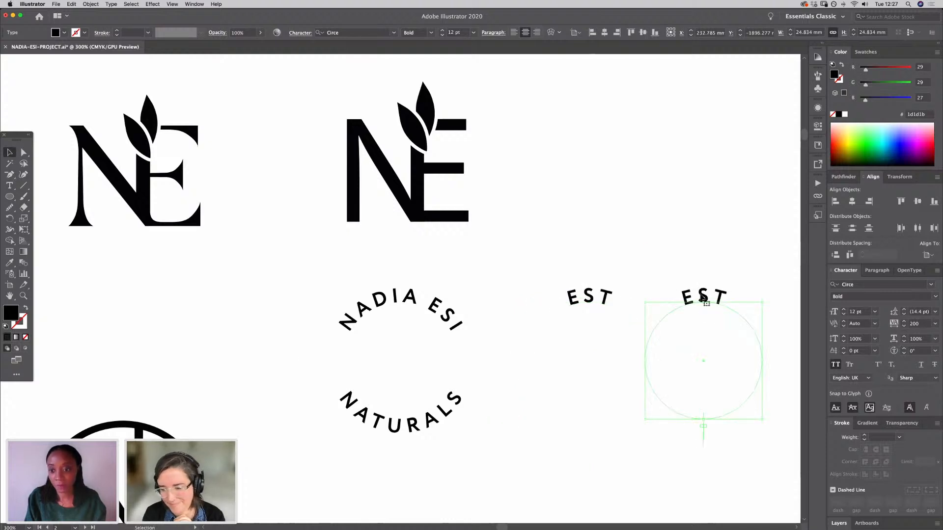
{"action": "key", "text": "t"}
{"action": "double_click", "coordinate": [697, 298]}
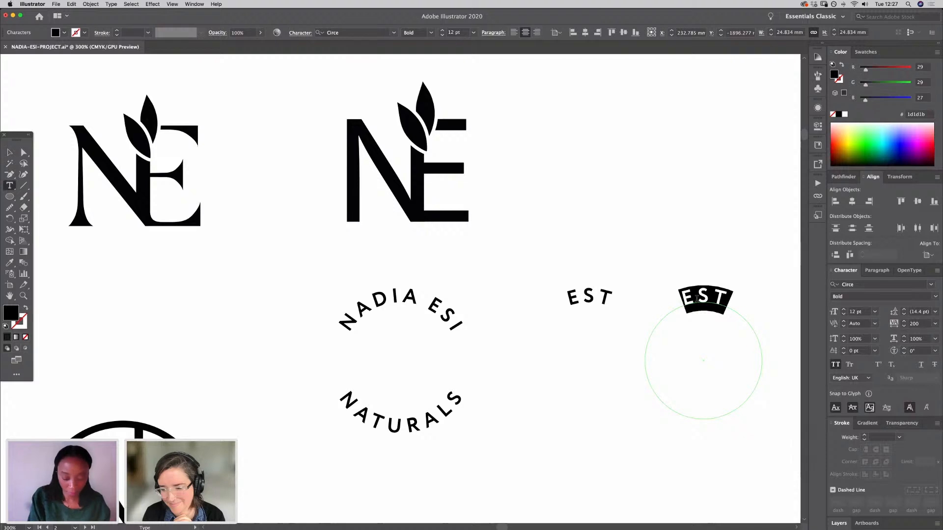
{"action": "type", "text": "2018"}
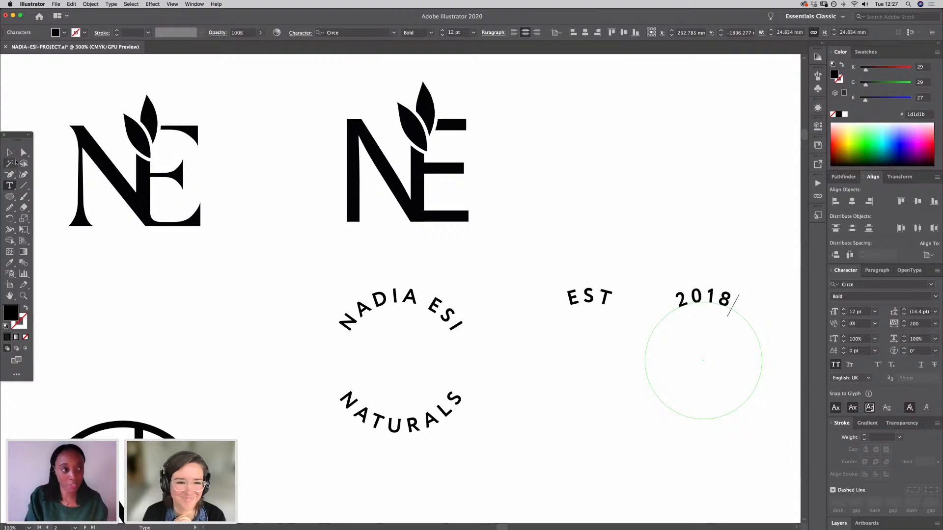
{"action": "key", "text": "Escape"}
{"action": "left_click", "coordinate": [572, 272]}
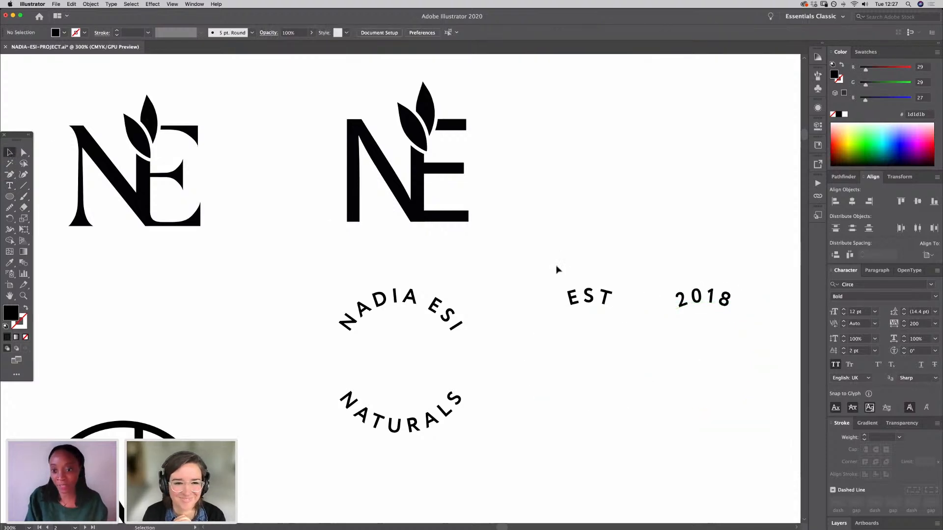
Step: Select only the curved EST text together with its circular path
{"action": "left_click_drag", "start_coordinate": [555, 267], "coordinate": [713, 322]}
{"action": "left_click", "coordinate": [604, 272]}
{"action": "left_click", "coordinate": [588, 297]}
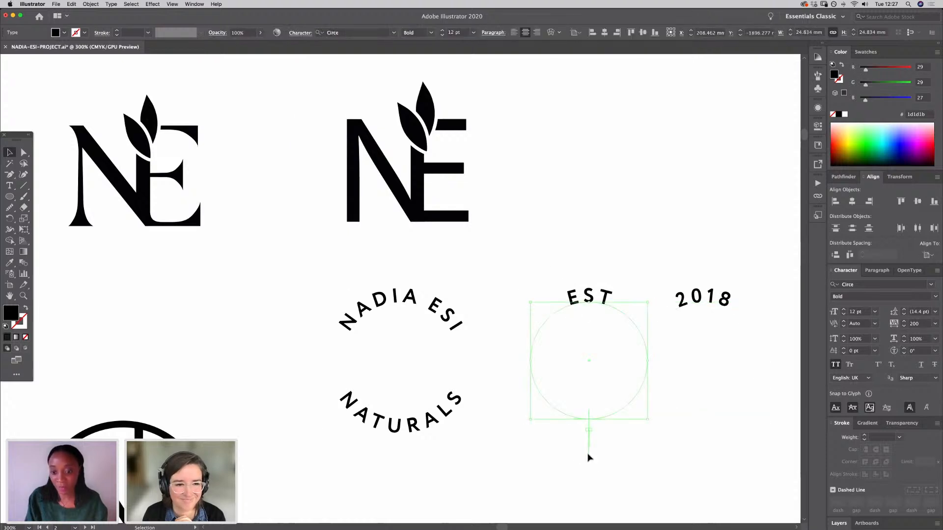
Step: Slide the EST text to the left side of its circular path and the 2018 text to the right side of its own
{"action": "left_click_drag", "start_coordinate": [589, 447], "coordinate": [514, 362]}
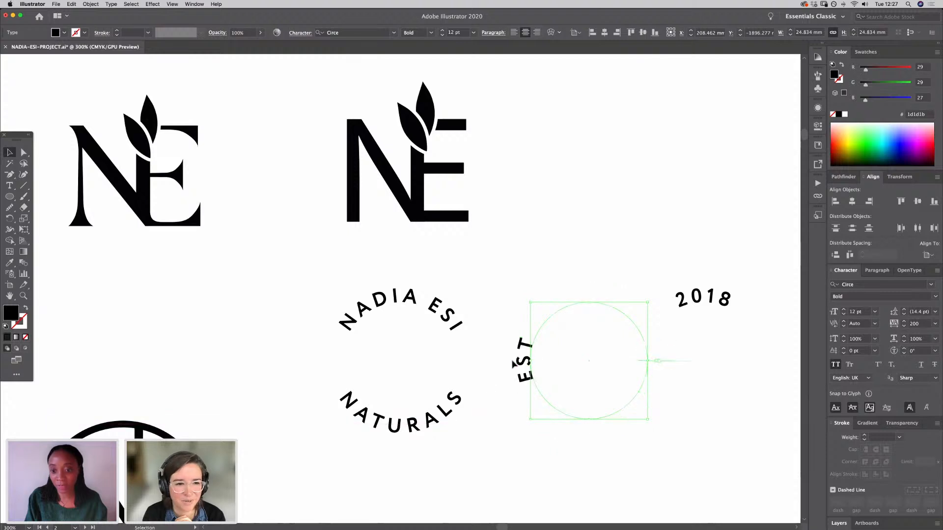
{"action": "left_click", "coordinate": [721, 308]}
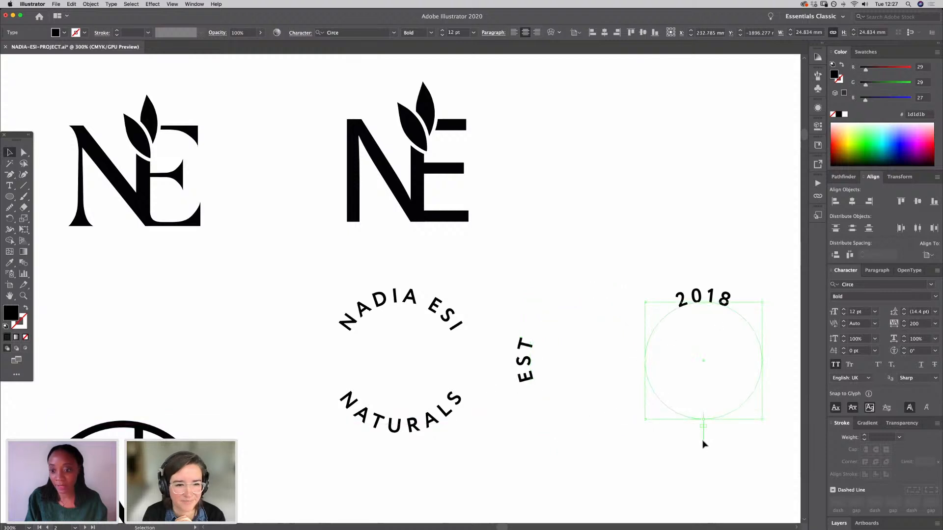
{"action": "left_click_drag", "start_coordinate": [703, 445], "coordinate": [629, 366]}
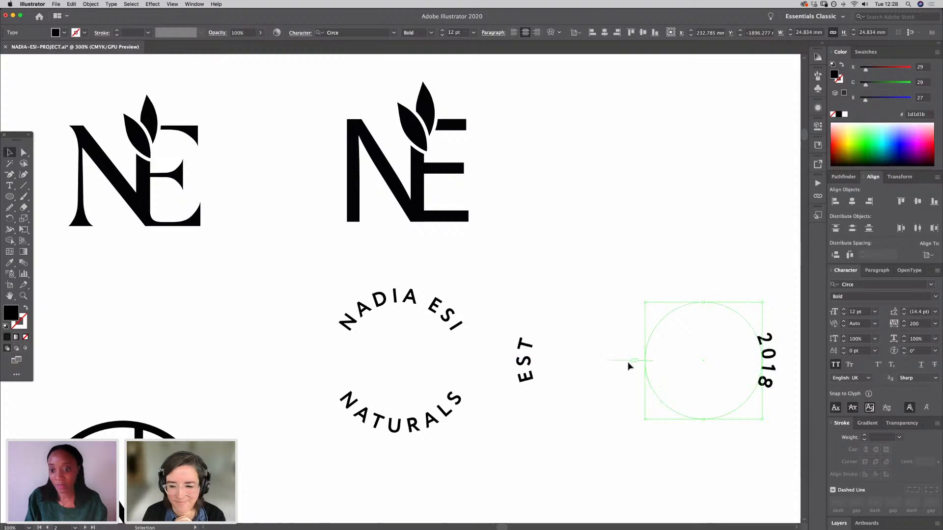
Step: Set both the EST and 2018 texts to 7 pt with a tracking of 100 and a baseline shift of 2 pt
{"action": "left_click", "coordinate": [524, 361], "text": "shift"}
{"action": "left_click", "coordinate": [874, 311]}
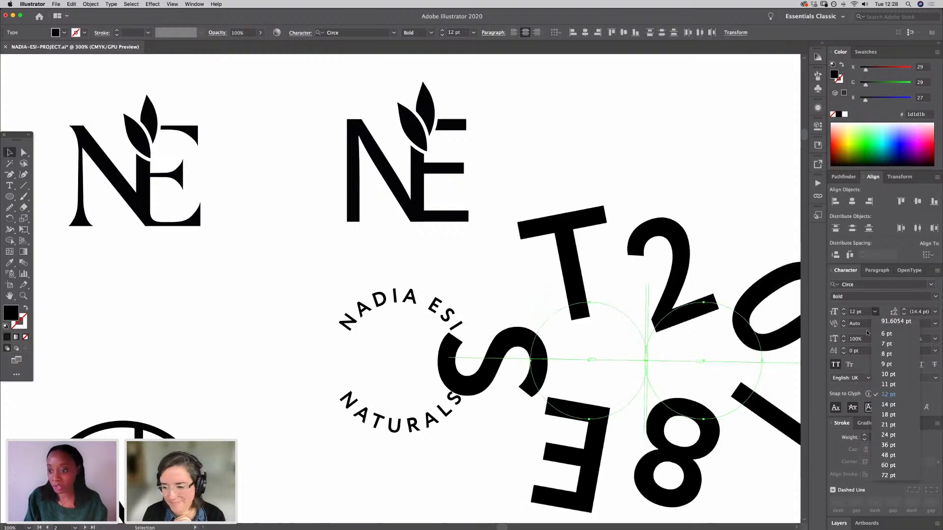
{"action": "left_click", "coordinate": [888, 344]}
{"action": "left_click", "coordinate": [933, 325]}
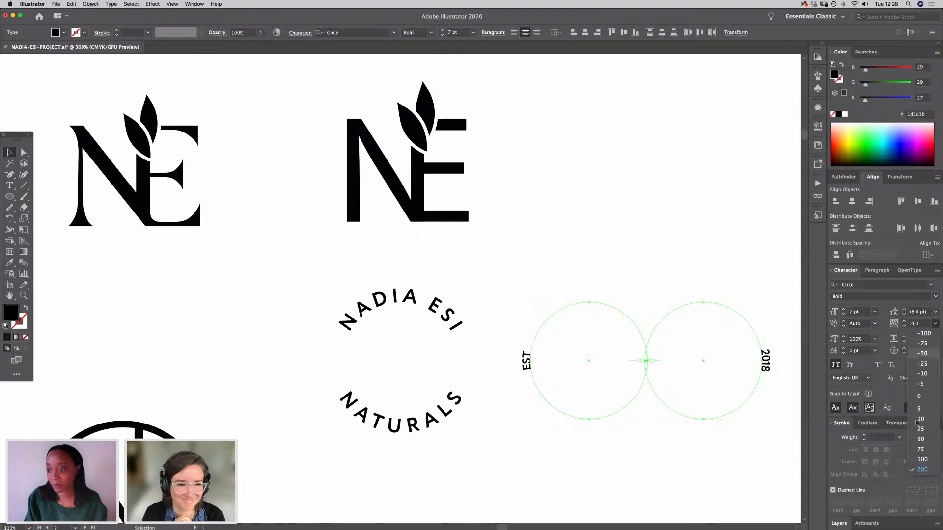
{"action": "left_click", "coordinate": [923, 459]}
{"action": "left_click", "coordinate": [708, 412]}
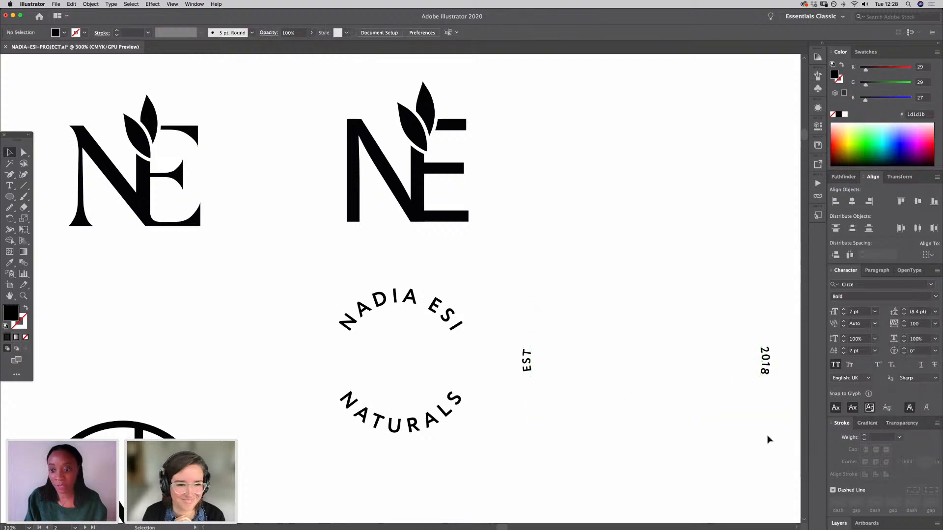
Step: Align the EST and 2018 path texts horizontally by their centers with the NADIA ESI and NATURALS circle
{"action": "left_click", "coordinate": [514, 314]}
{"action": "left_click", "coordinate": [454, 328], "text": "shift"}
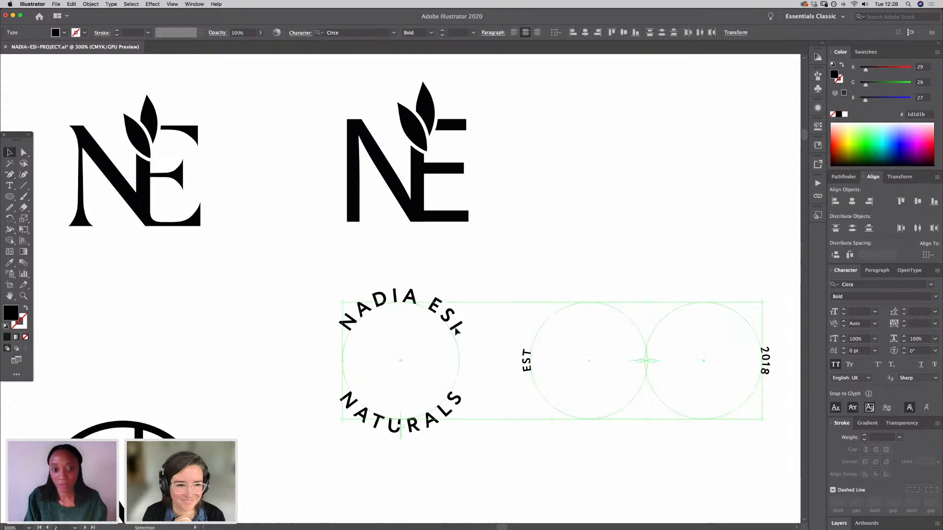
{"action": "left_click", "coordinate": [852, 202]}
{"action": "left_click", "coordinate": [619, 423]}
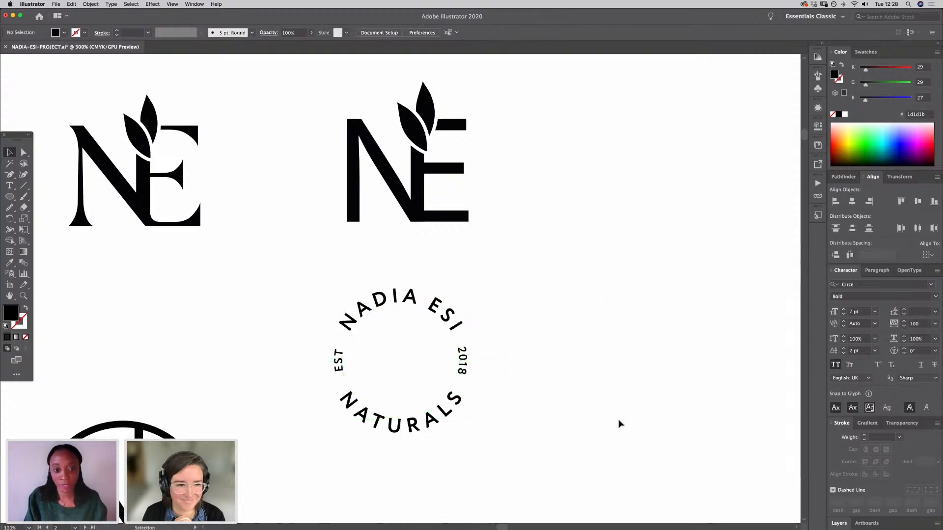
Step: Examine the circular text against the round NE logos and the leaf monograms on the artboard
{"action": "left_click", "coordinate": [365, 421]}
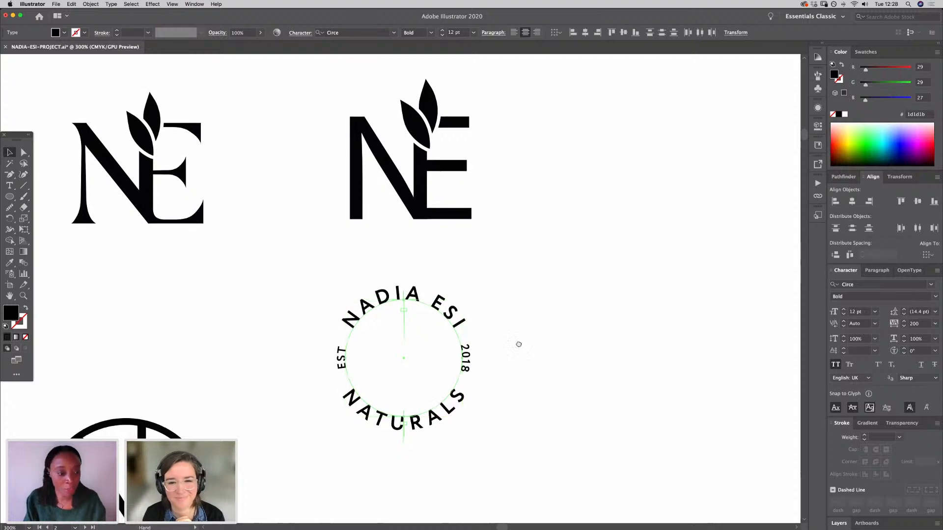
{"action": "scroll", "coordinate": [457, 370], "scroll_direction": "down", "scroll_amount": 5}
{"action": "scroll", "coordinate": [457, 370], "scroll_direction": "left", "scroll_amount": 7}
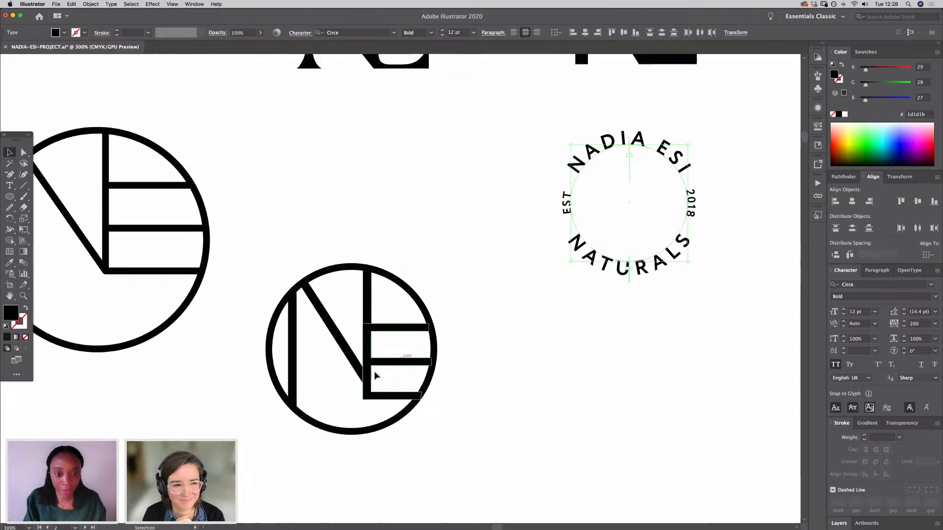
{"action": "scroll", "coordinate": [442, 359], "scroll_direction": "up", "scroll_amount": 9}
{"action": "scroll", "coordinate": [442, 359], "scroll_direction": "right", "scroll_amount": 3}
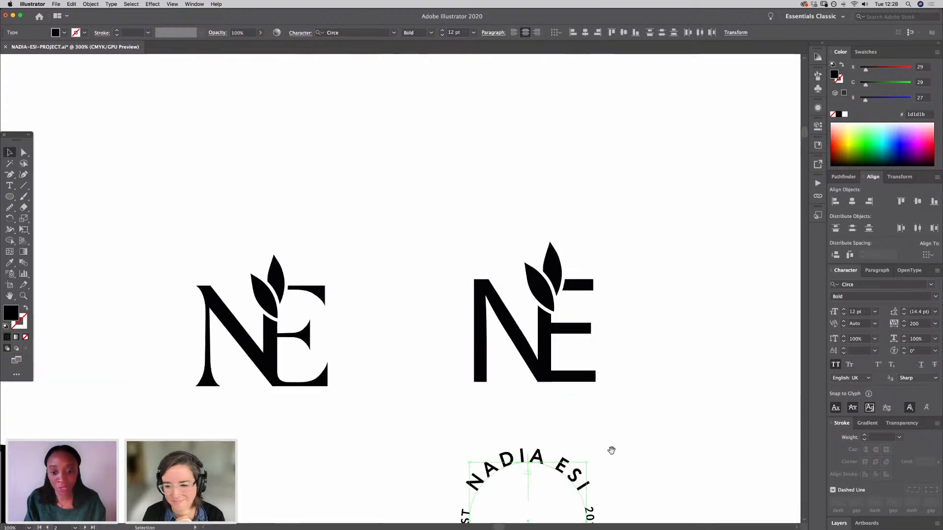
{"action": "left_click_drag", "start_coordinate": [612, 450], "coordinate": [549, 331]}
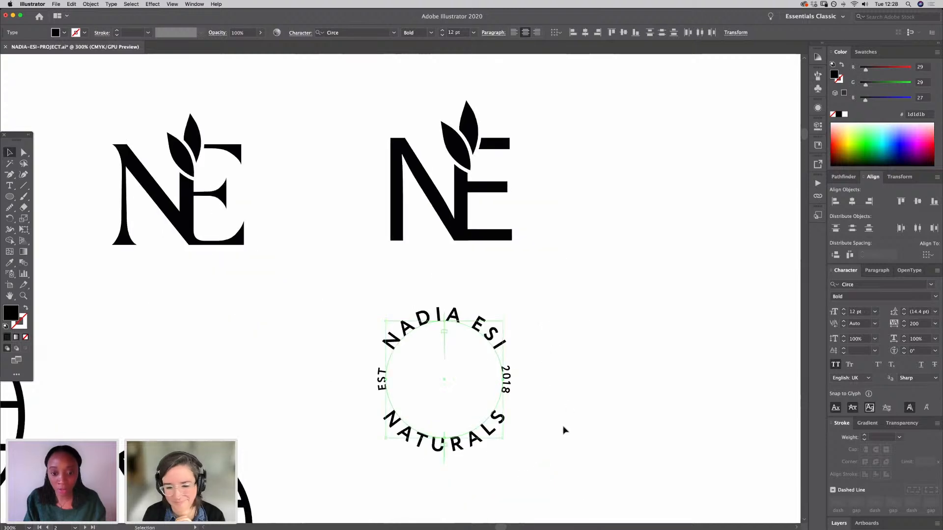
{"action": "left_click", "coordinate": [435, 494]}
{"action": "left_click", "coordinate": [427, 295]}
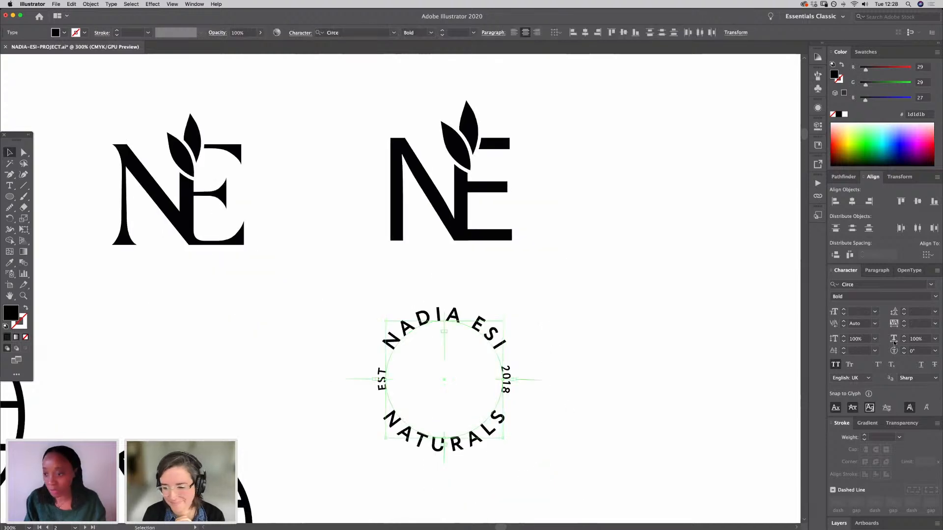
{"action": "left_click", "coordinate": [567, 463]}
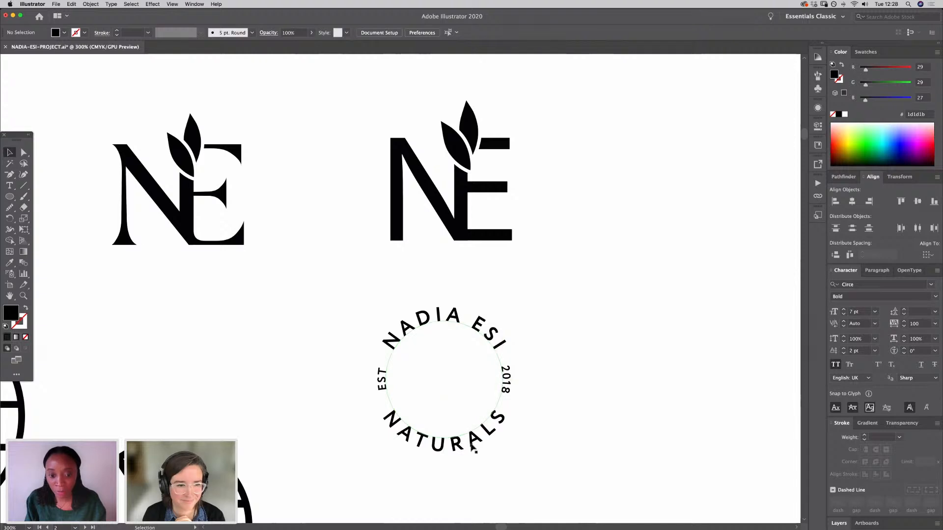
Step: Set the NADIA ESI and NATURALS texts to a tracking of 100 and a font size of 10 pt
{"action": "left_click", "coordinate": [493, 347]}
{"action": "left_click", "coordinate": [495, 337], "text": "shift"}
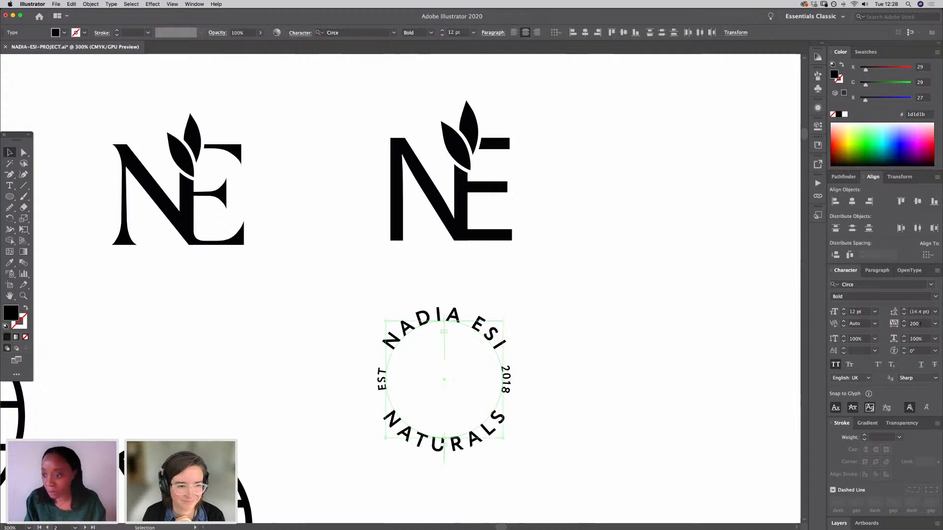
{"action": "left_click", "coordinate": [935, 323]}
{"action": "left_click", "coordinate": [922, 457]}
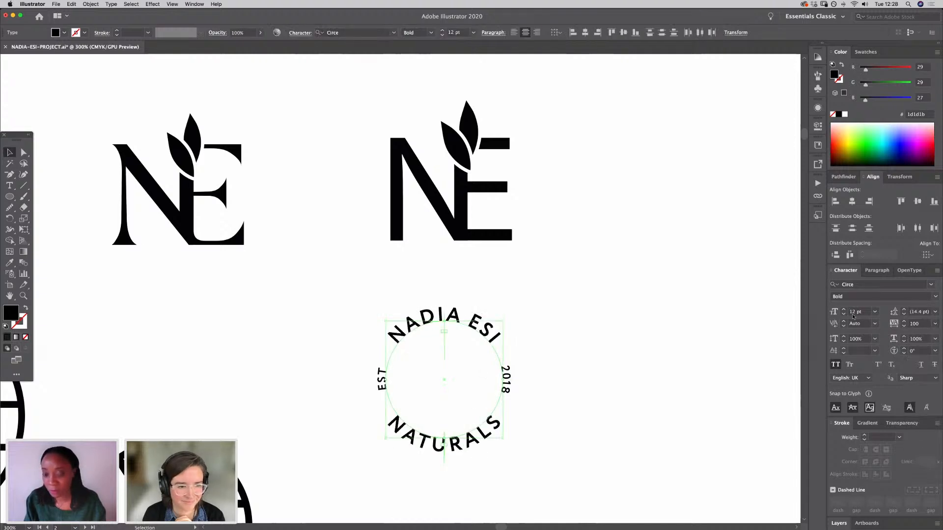
{"action": "left_click", "coordinate": [874, 312]}
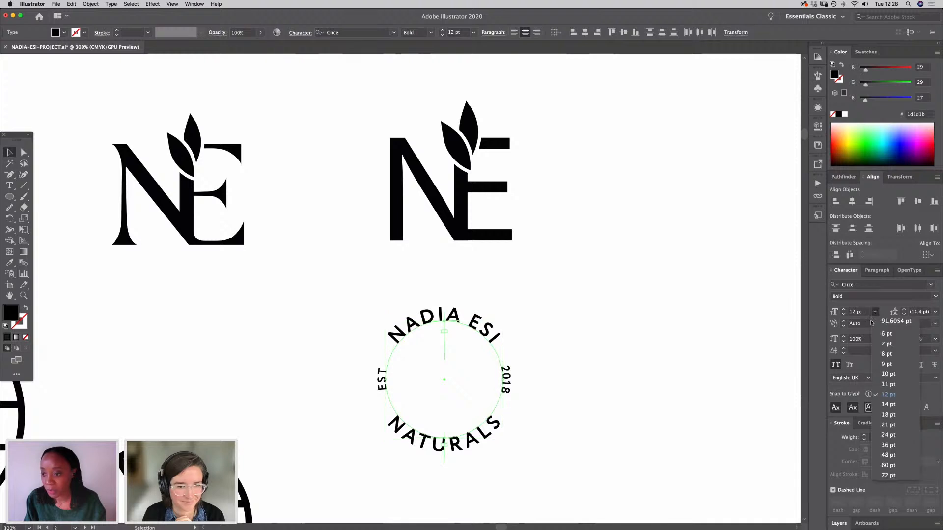
{"action": "left_click", "coordinate": [887, 375]}
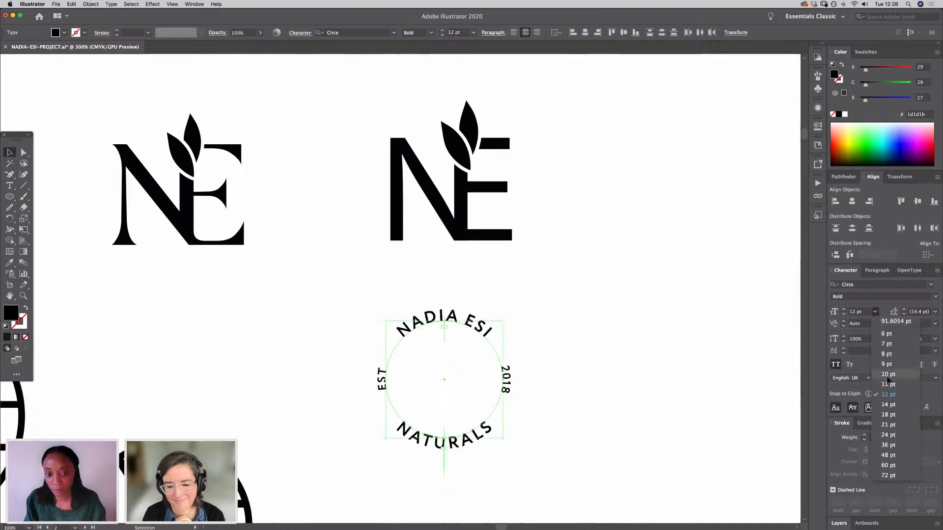
{"action": "left_click", "coordinate": [564, 446]}
Step: Set the baseline shift of the NATURALS text to 1.5 pt
{"action": "left_click", "coordinate": [494, 432]}
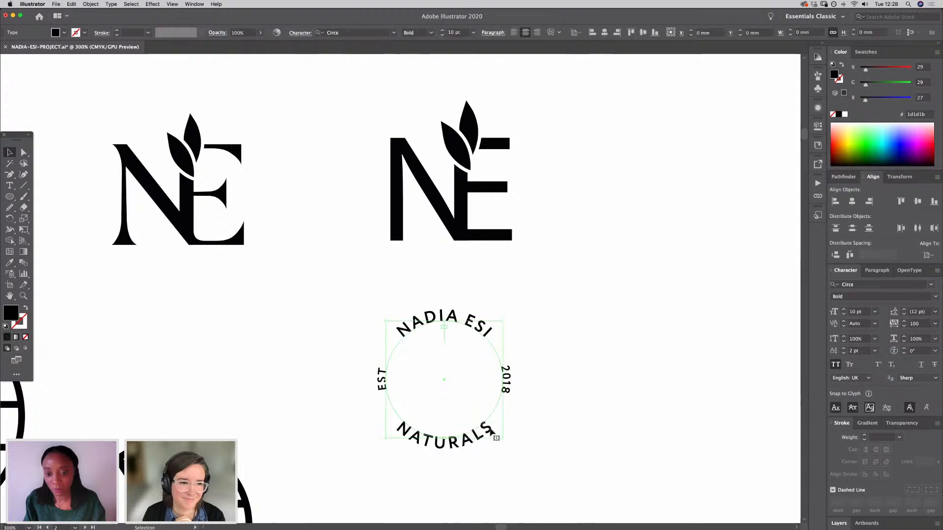
{"action": "left_click", "coordinate": [842, 353]}
{"action": "left_click", "coordinate": [680, 405]}
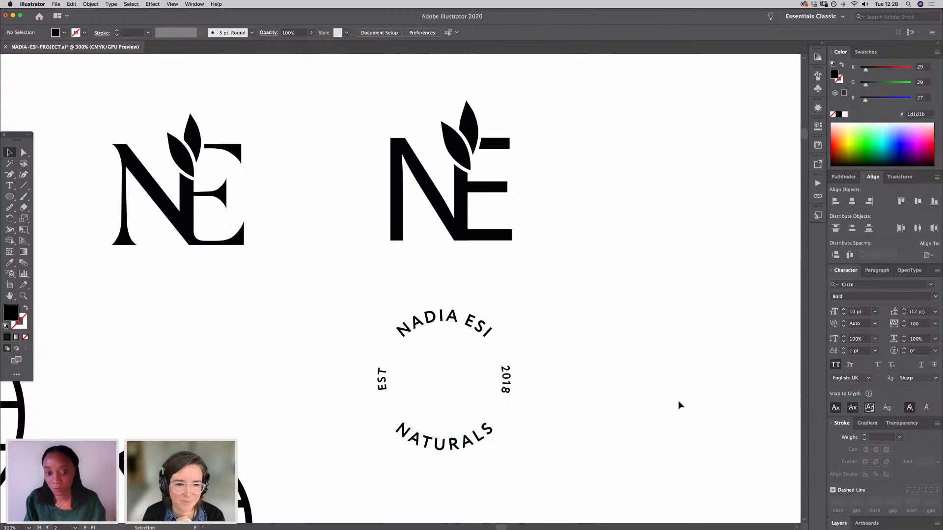
{"action": "left_click", "coordinate": [464, 455]}
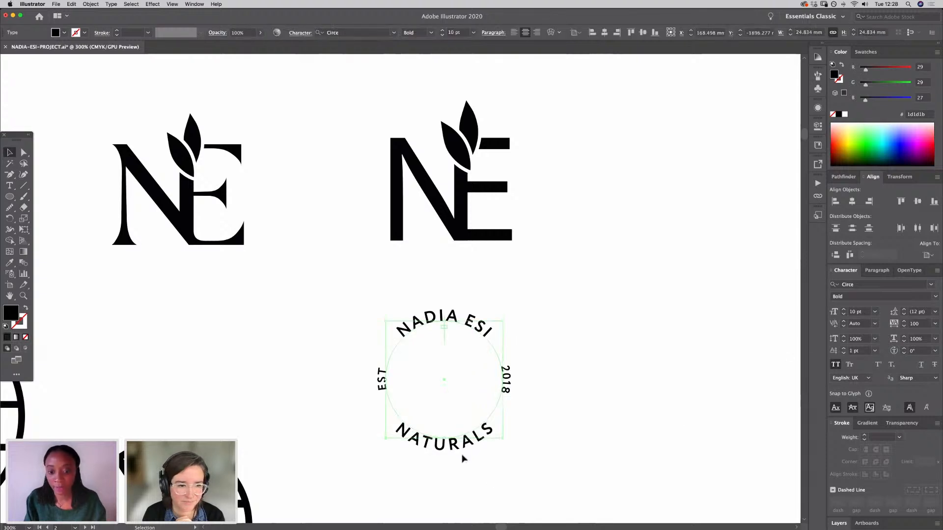
{"action": "left_click", "coordinate": [854, 350]}
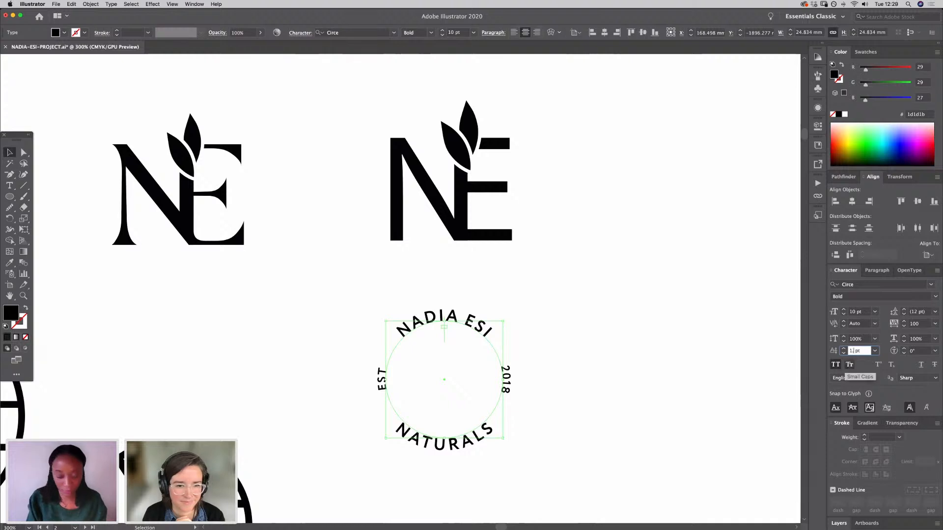
{"action": "key", "text": "Return"}
{"action": "left_click", "coordinate": [626, 324]}
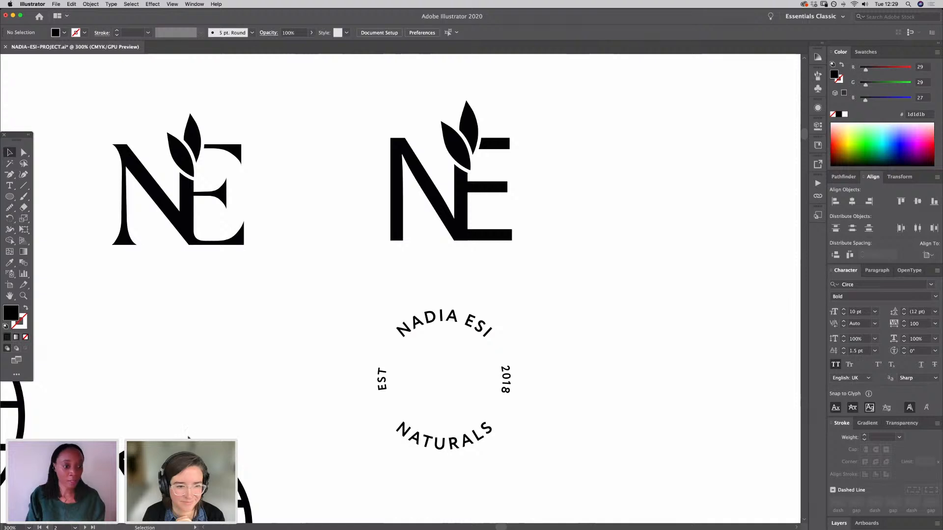
Step: Duplicate the ring of the smaller round NE logo around the circular text and center it vertically on the NATURALS path
{"action": "left_click_drag", "start_coordinate": [239, 486], "coordinate": [516, 346], "text": "alt+shift"}
{"action": "left_click", "coordinate": [480, 440]}
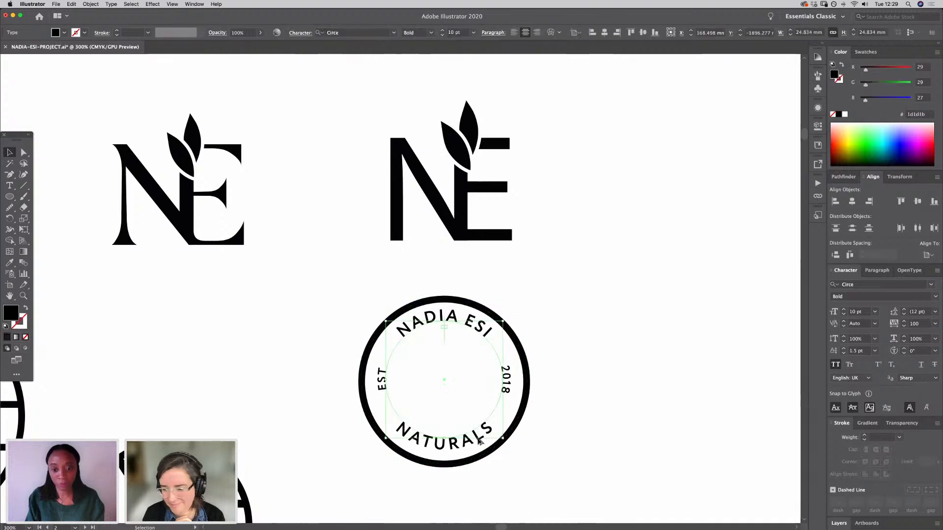
{"action": "left_click", "coordinate": [852, 201]}
{"action": "key", "text": "super+z"}
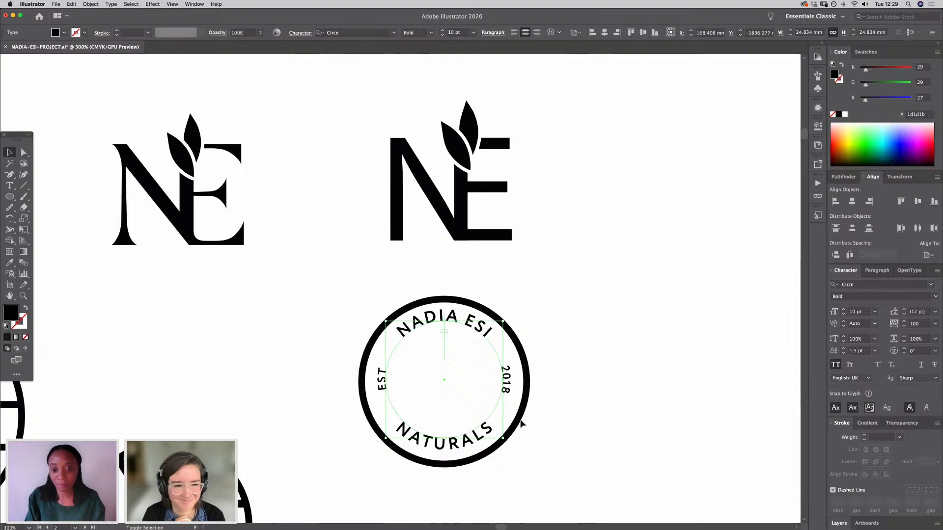
{"action": "left_click", "coordinate": [519, 421], "text": "shift"}
{"action": "left_click", "coordinate": [489, 430]}
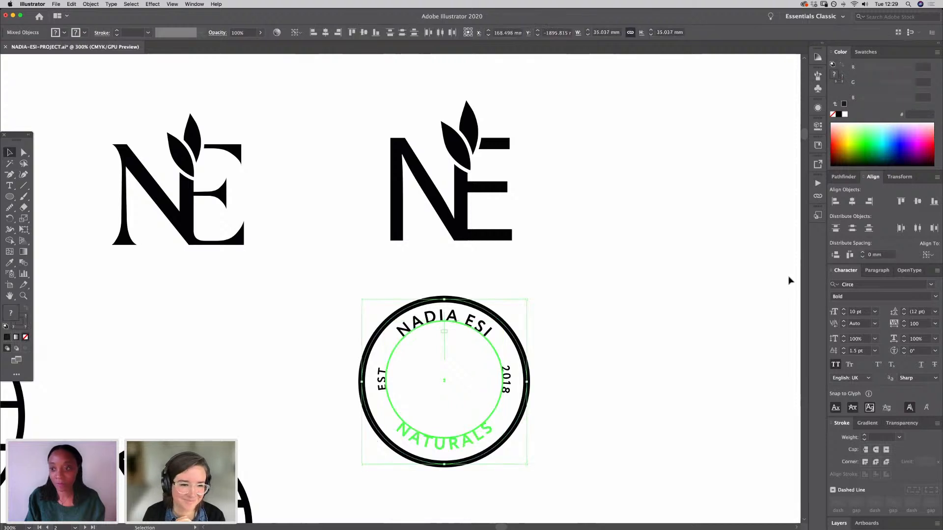
{"action": "left_click", "coordinate": [917, 201]}
{"action": "left_click", "coordinate": [653, 374]}
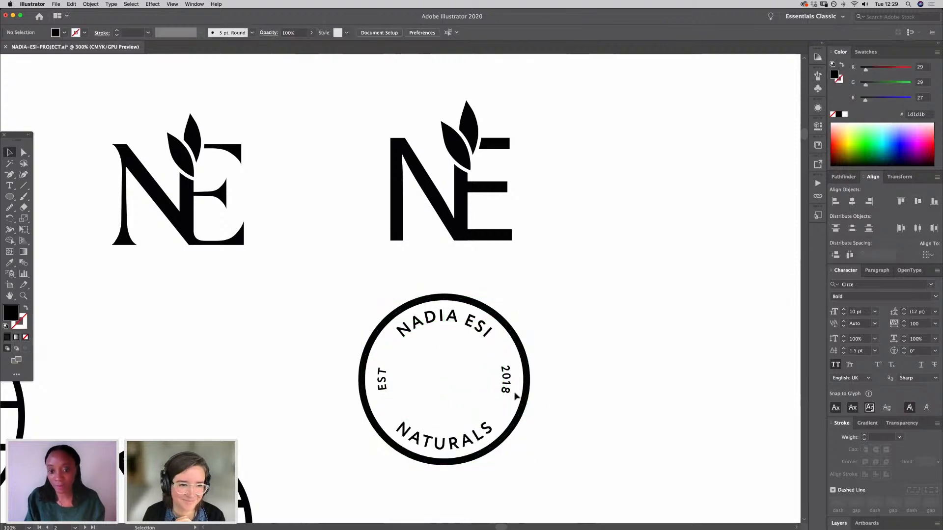
Step: Reduce the stroke weight of the ring around the circular text to 1 pt
{"action": "left_click", "coordinate": [528, 391]}
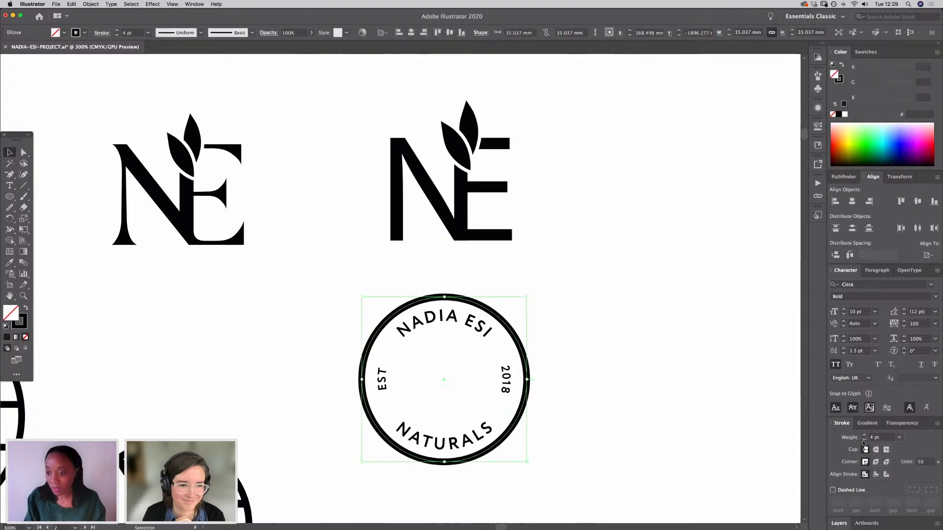
{"action": "left_click", "coordinate": [865, 439]}
{"action": "left_click", "coordinate": [865, 440]}
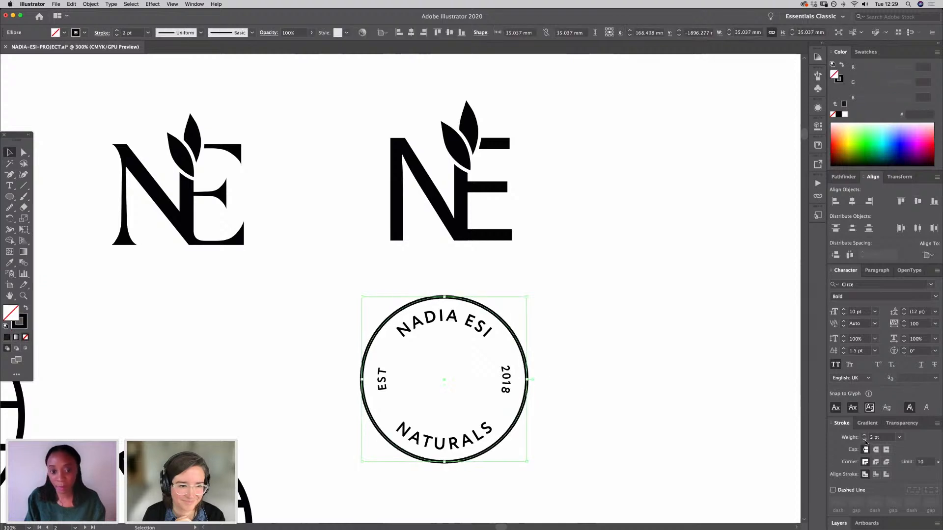
{"action": "left_click", "coordinate": [865, 440]}
{"action": "left_click", "coordinate": [702, 443]}
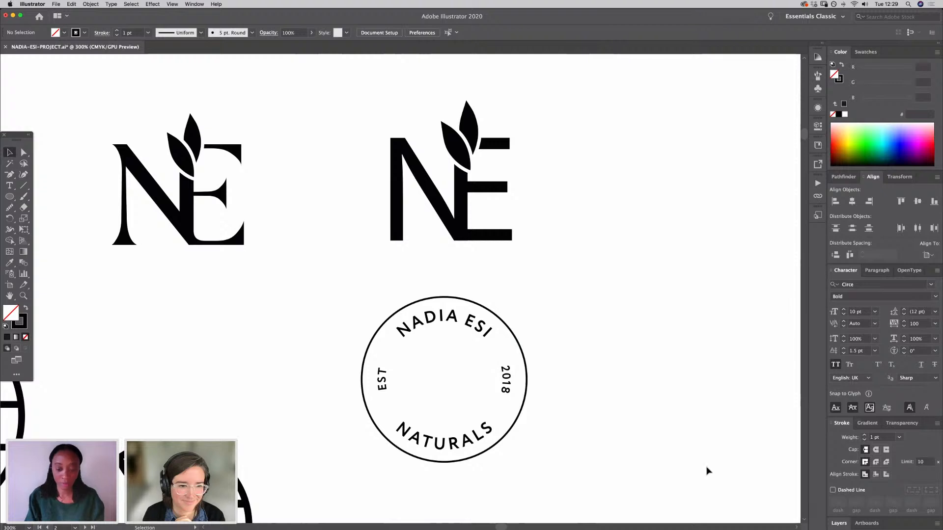
Step: Move the whole round text badge beside the sans-serif NE leaf monogram, in line with the two monograms
{"action": "key", "text": "super+minus"}
{"action": "key", "text": "super+minus"}
{"action": "left_click_drag", "start_coordinate": [544, 349], "coordinate": [494, 405]}
{"action": "left_click_drag", "start_coordinate": [383, 427], "coordinate": [506, 324]}
{"action": "left_click", "coordinate": [307, 396]}
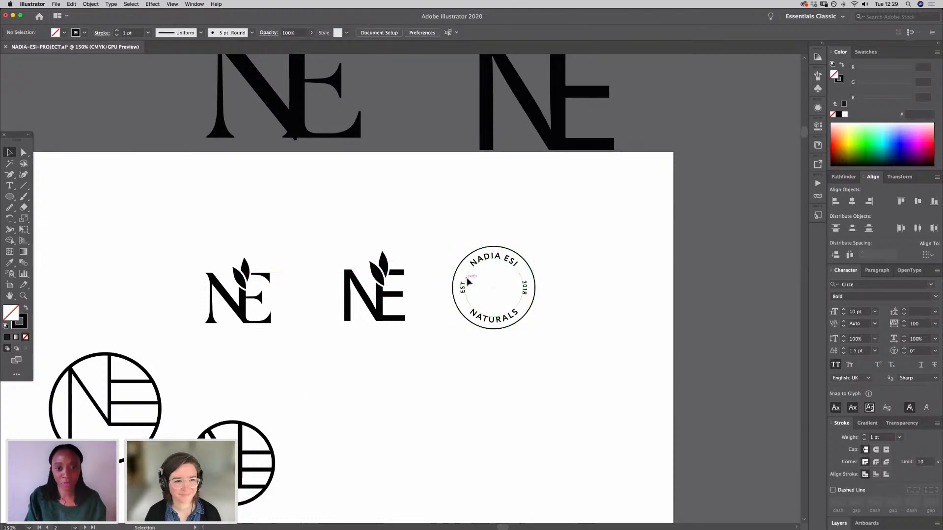
Step: Shrink the badge's outer ring slightly about its center so it sits closer to the text
{"action": "left_click", "coordinate": [465, 263]}
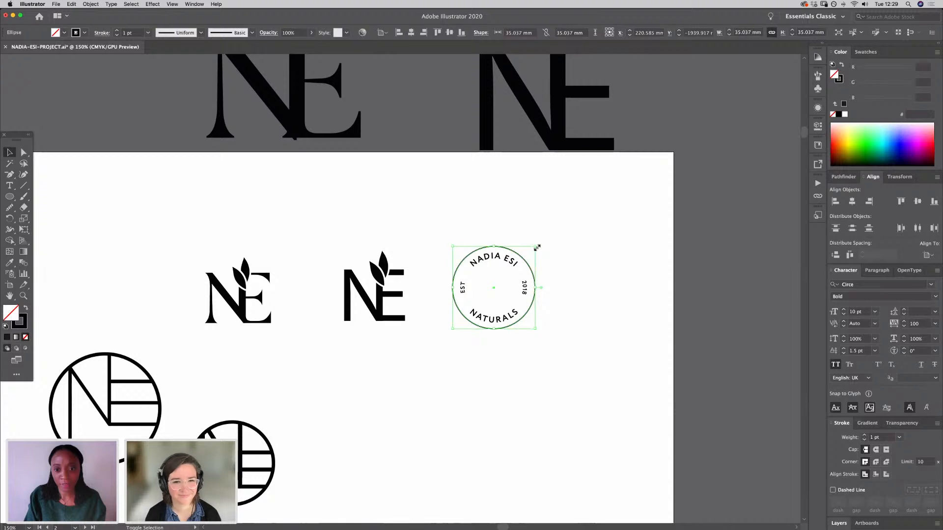
{"action": "left_click_drag", "start_coordinate": [535, 246], "coordinate": [535, 249]}
{"action": "left_click", "coordinate": [583, 288]}
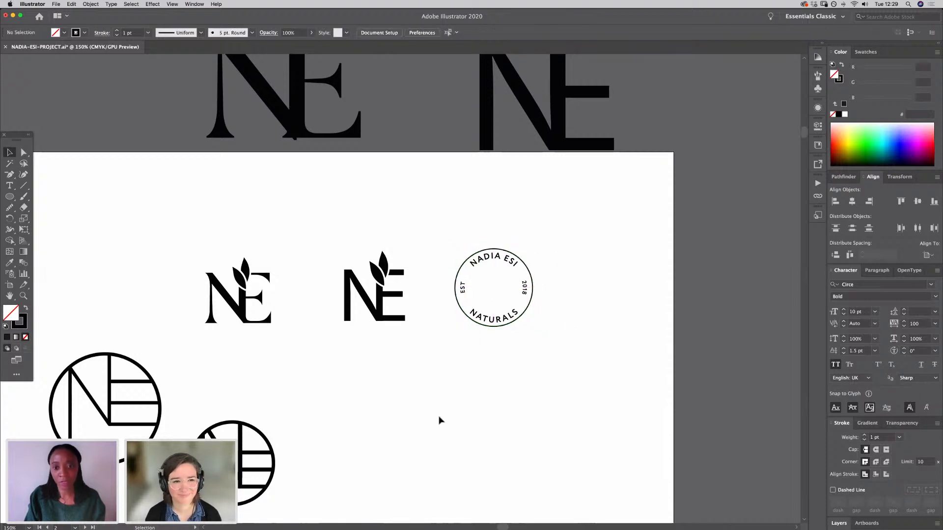
Step: Place a copy of the sans-serif NE leaf monogram, scaled to about 10.6 by 12.2 mm, in the middle of the badge
{"action": "left_click", "coordinate": [388, 319]}
{"action": "left_click_drag", "start_coordinate": [381, 320], "coordinate": [466, 361]}
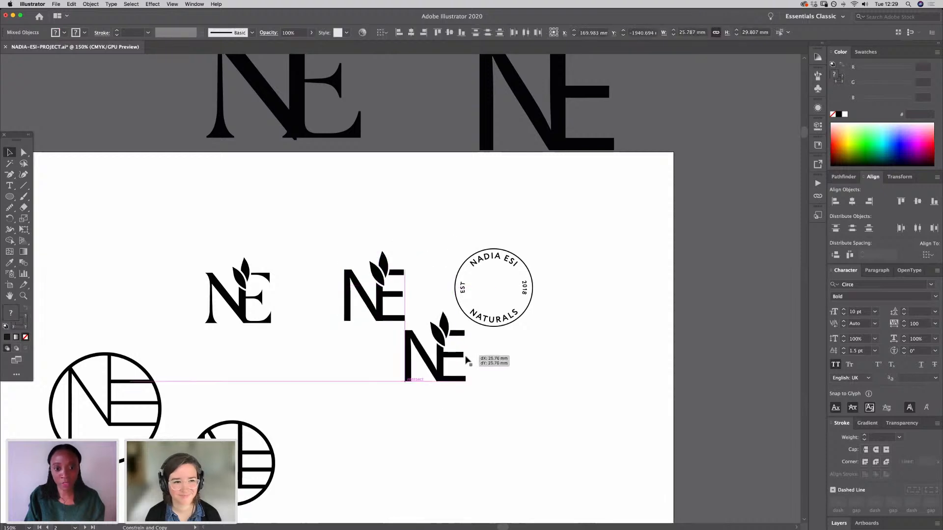
{"action": "left_click_drag", "start_coordinate": [465, 313], "coordinate": [496, 298]}
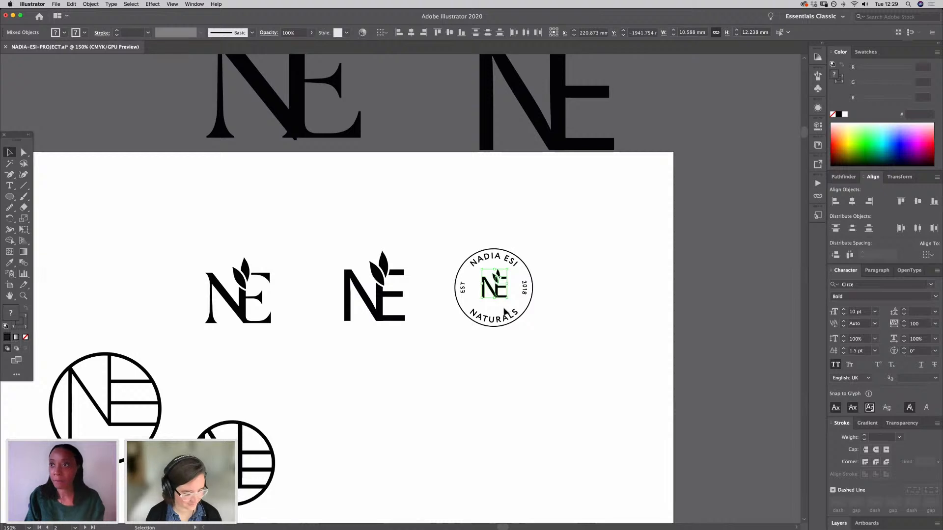
Step: Nudge the small NE leaf monogram slightly down and sideways to center it inside the badge
{"action": "key", "text": "Down"}
{"action": "key", "text": "Up"}
{"action": "key", "text": "Left"}
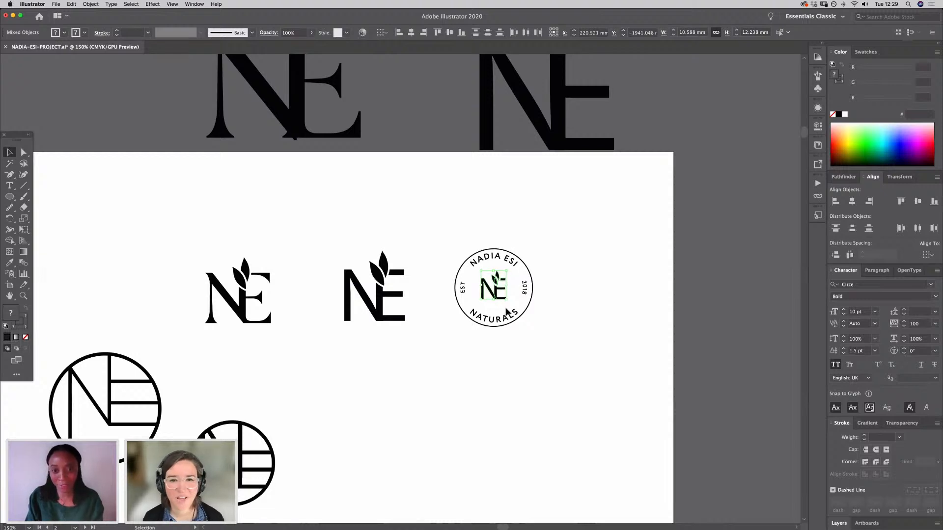
{"action": "left_click", "coordinate": [554, 315]}
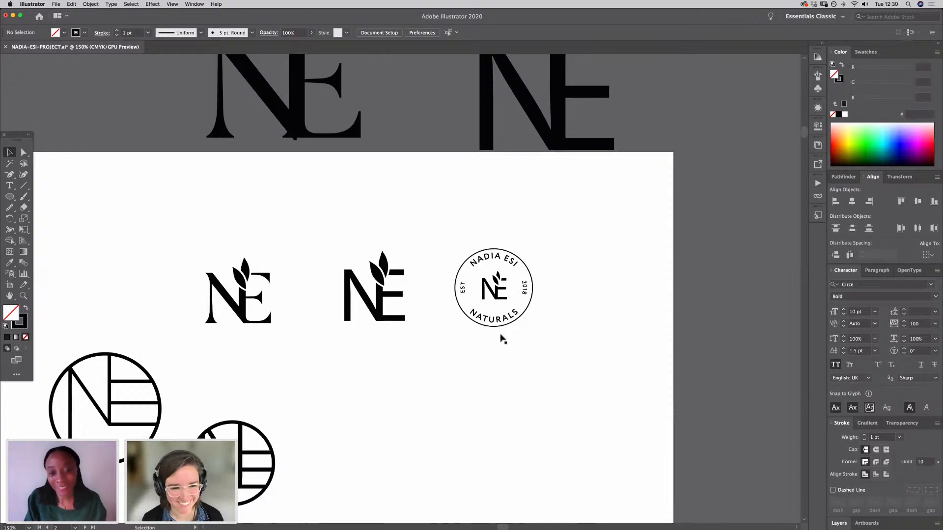
Step: Place a copy of the badge's ring and circular text, without the monogram, directly below the original badge
{"action": "key", "text": "space"}
{"action": "left_click_drag", "start_coordinate": [415, 352], "coordinate": [421, 309]}
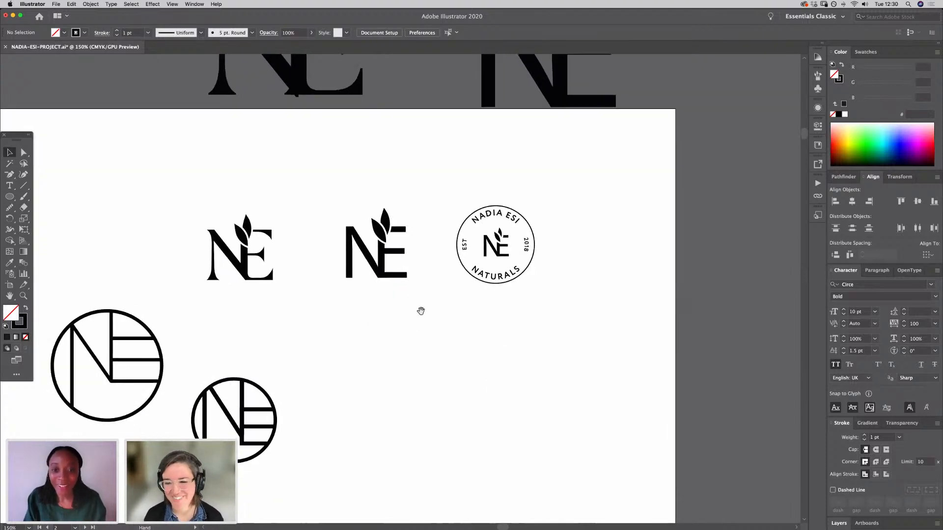
{"action": "left_click_drag", "start_coordinate": [421, 182], "coordinate": [532, 319]}
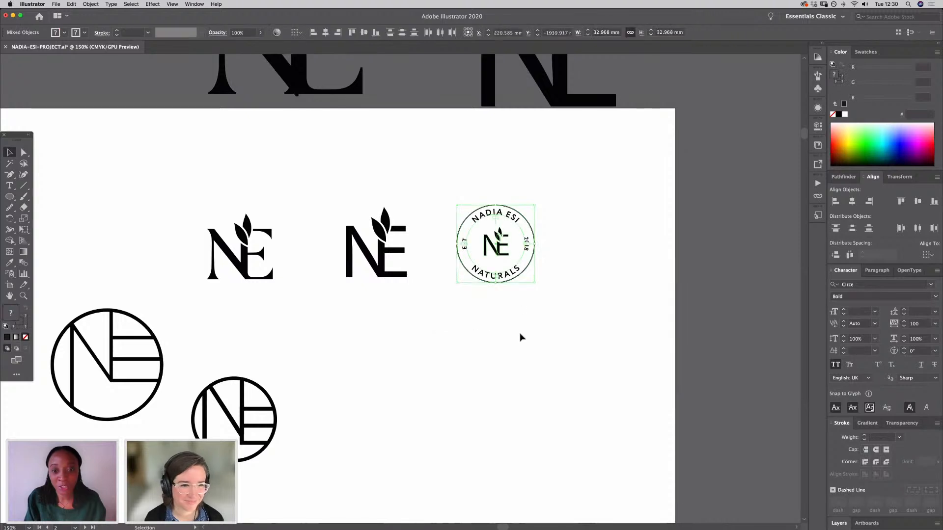
{"action": "left_click", "coordinate": [531, 317]}
{"action": "left_click", "coordinate": [479, 267]}
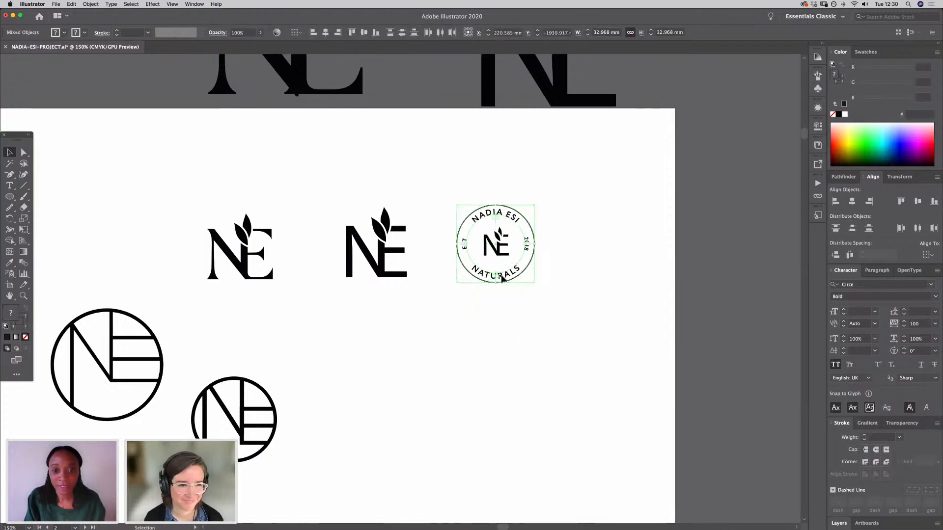
{"action": "left_click_drag", "start_coordinate": [502, 278], "coordinate": [501, 402]}
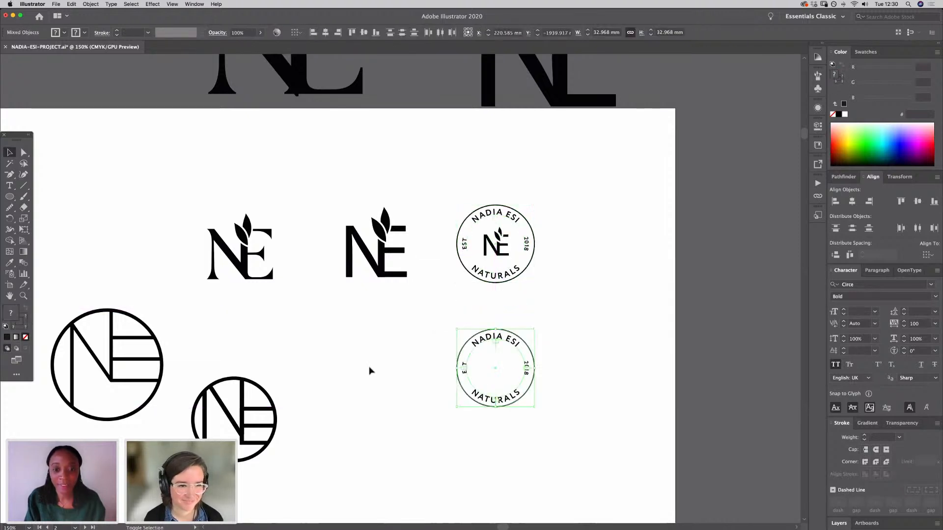
{"action": "left_click", "coordinate": [304, 309]}
{"action": "left_click", "coordinate": [208, 233]}
{"action": "left_click_drag", "start_coordinate": [272, 280], "coordinate": [497, 376]}
{"action": "left_click", "coordinate": [406, 415]}
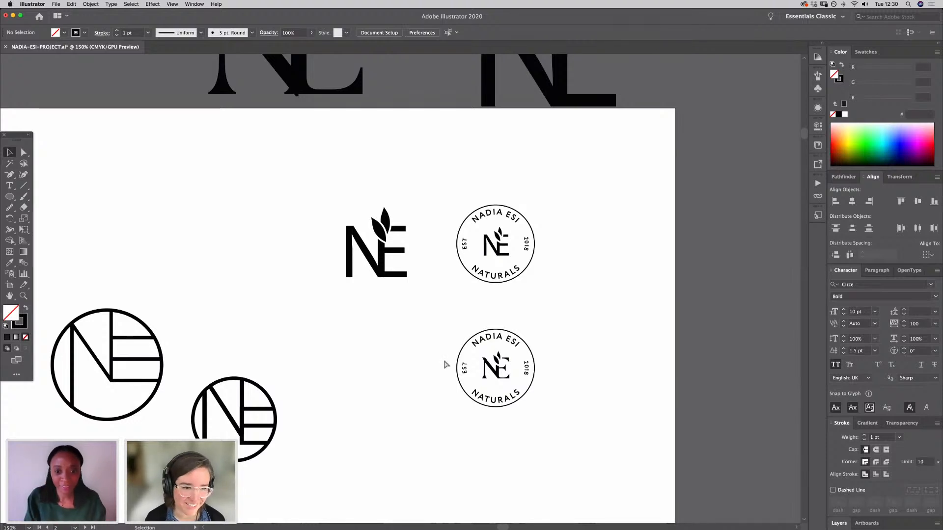
{"action": "key", "text": "super+z"}
{"action": "key", "text": "super+z"}
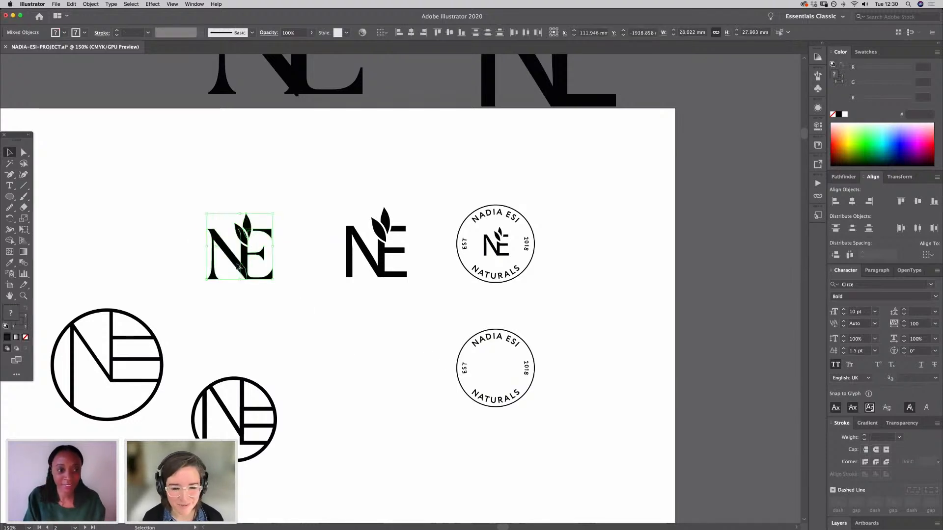
Step: Place a copy of the serif NE leaf monogram, scaled to about 10.6 by 10.6 mm, centered in the lower badge
{"action": "left_click_drag", "start_coordinate": [237, 266], "coordinate": [491, 373]}
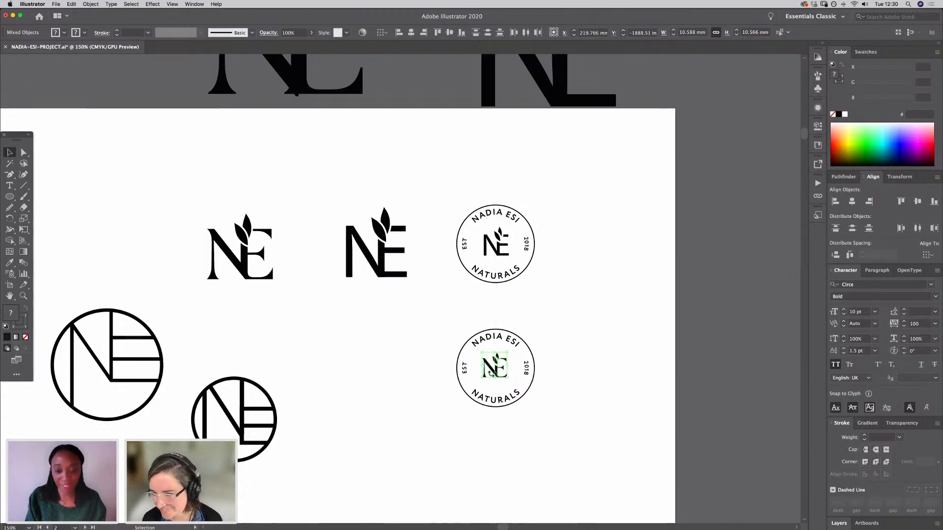
{"action": "key", "text": "Right"}
{"action": "key", "text": "Right"}
{"action": "key", "text": "Down"}
{"action": "key", "text": "Down"}
{"action": "key", "text": "Down"}
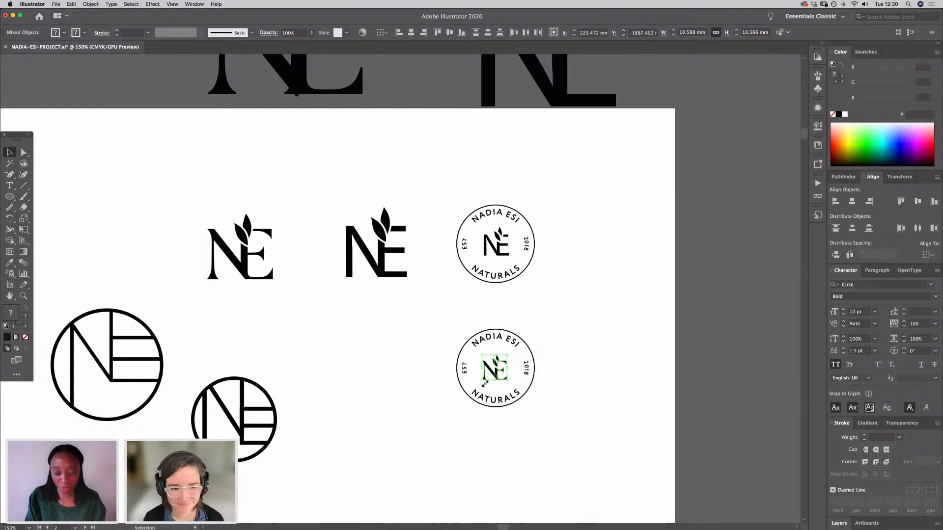
{"action": "key", "text": "Left"}
{"action": "key", "text": "Up"}
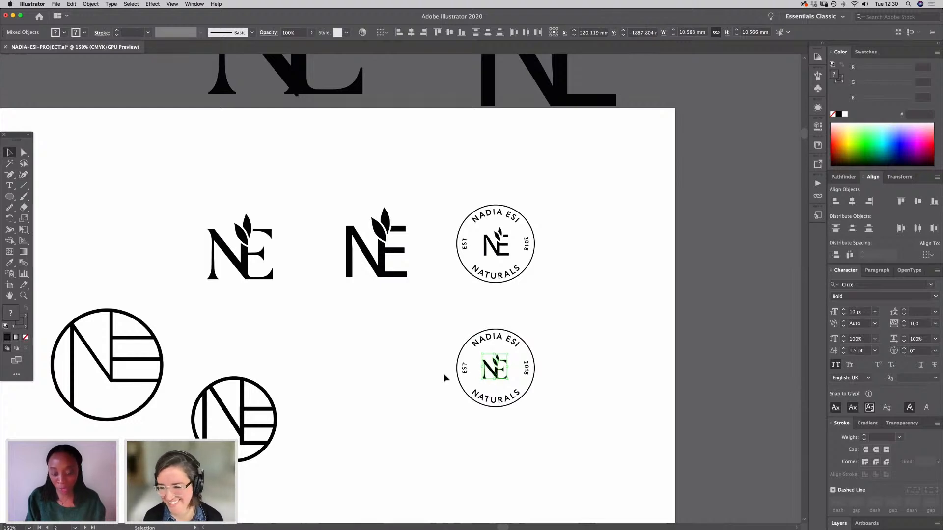
{"action": "left_click", "coordinate": [419, 430]}
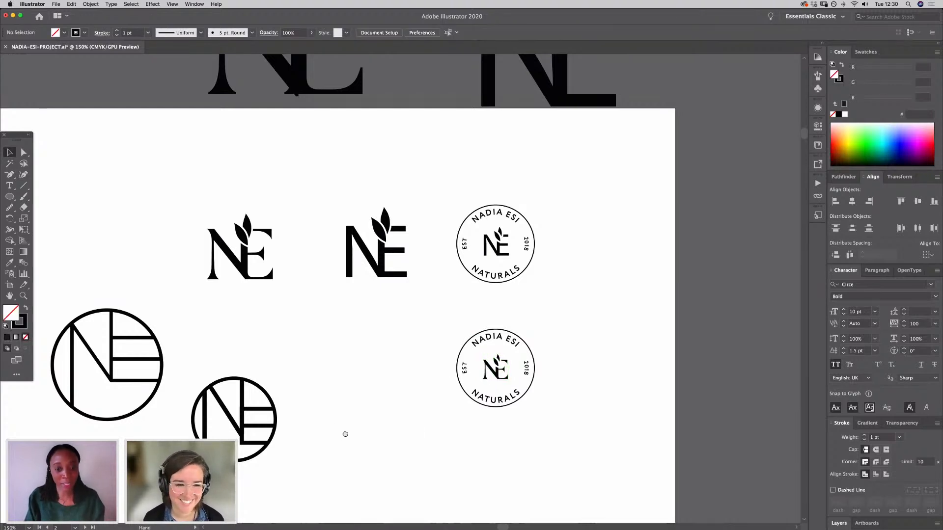
Step: Reduce the white outline of both leaves in the lower badge's monogram to a 1.5 pt stroke
{"action": "left_click_drag", "start_coordinate": [345, 433], "coordinate": [423, 387]}
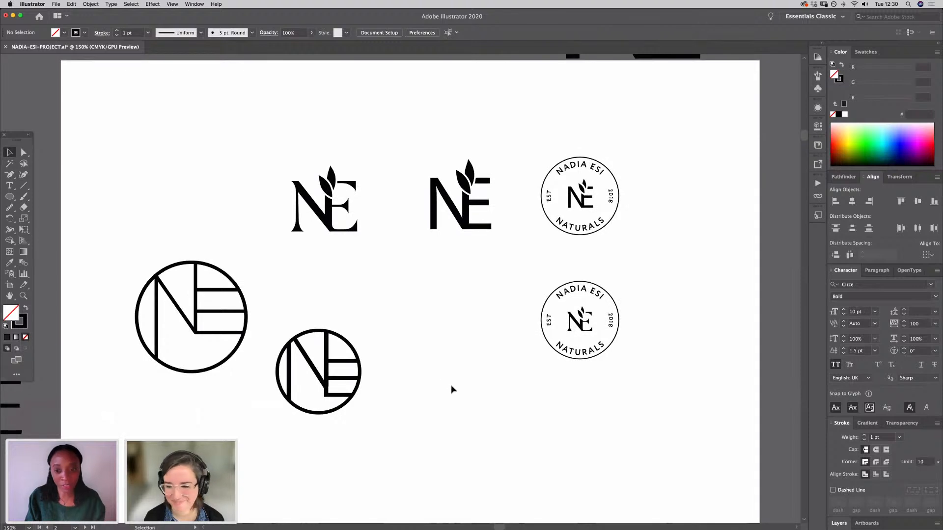
{"action": "left_click", "coordinate": [580, 316]}
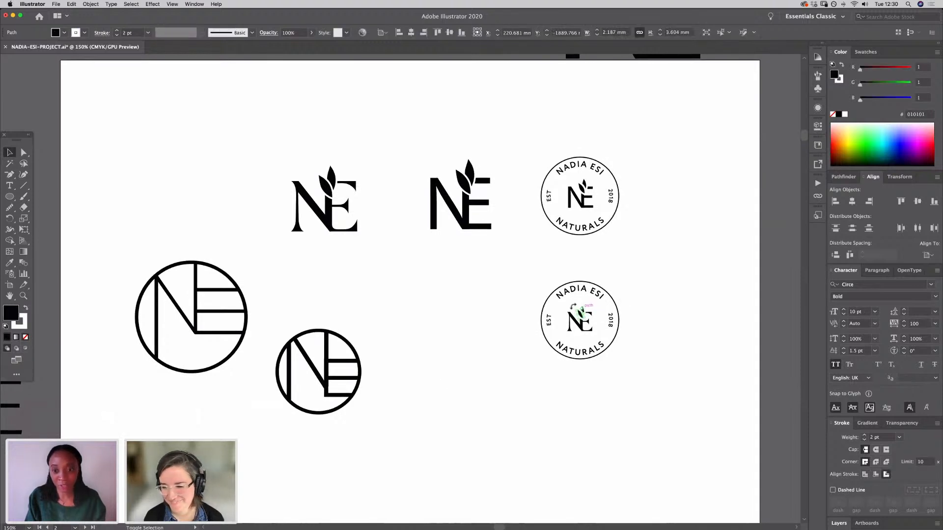
{"action": "key", "text": "super+equal"}
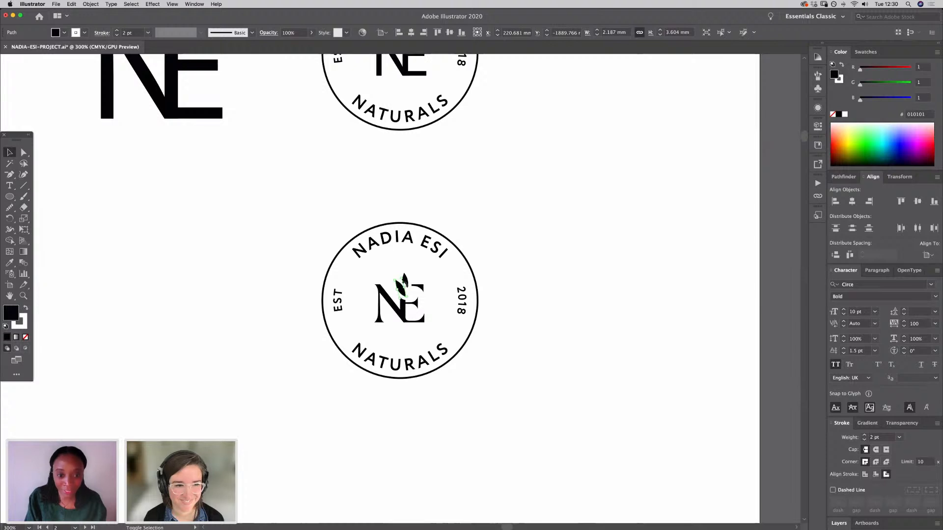
{"action": "left_click", "coordinate": [408, 279], "text": "shift"}
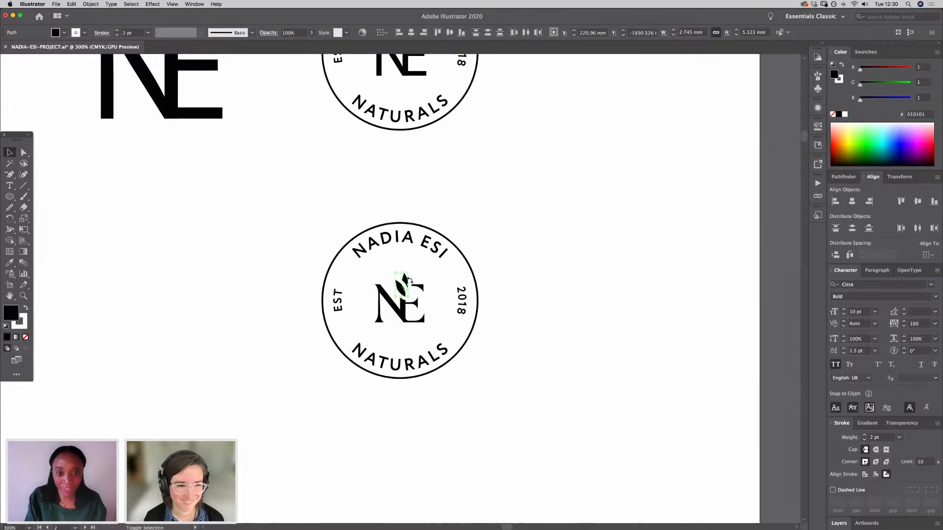
{"action": "double_click", "coordinate": [874, 437]}
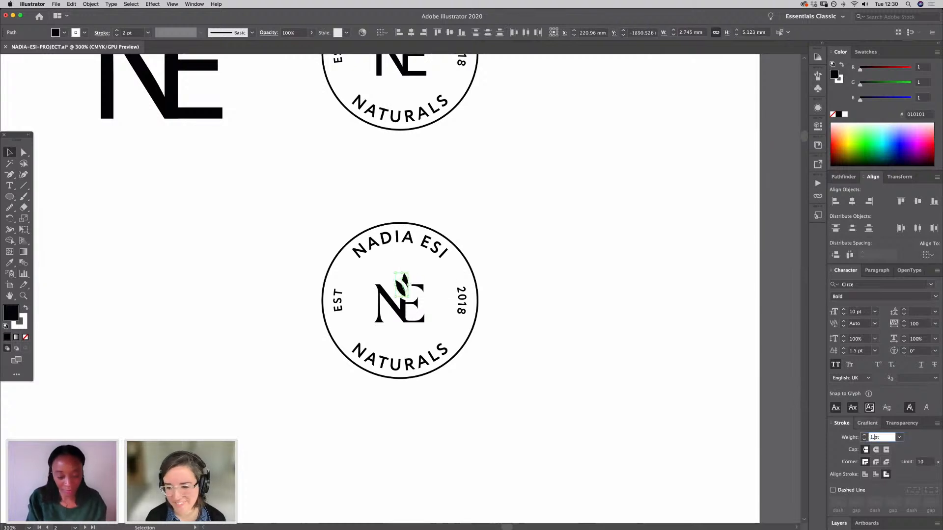
{"action": "key", "text": "Return"}
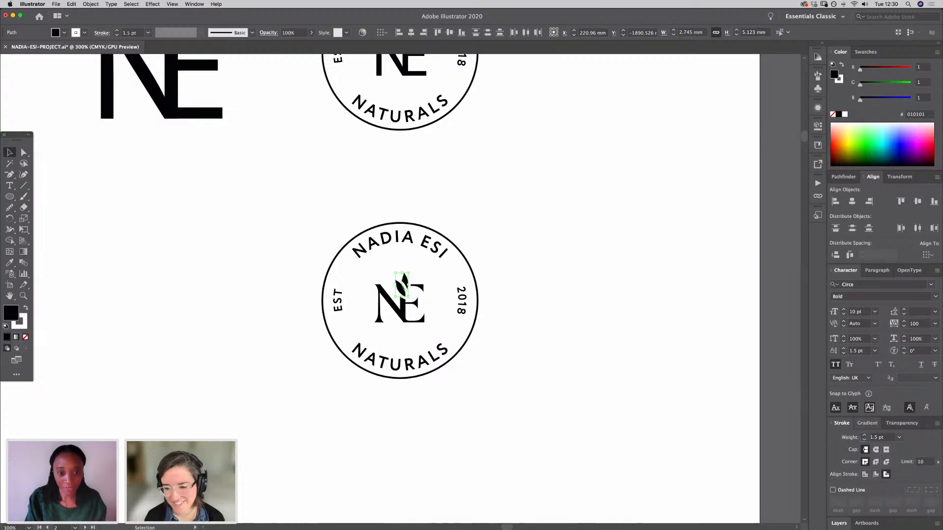
{"action": "left_click", "coordinate": [506, 229]}
Step: Set the stroke weight of both leaves in the upper badge's monogram to 1.5 pt
{"action": "left_click_drag", "start_coordinate": [528, 205], "coordinate": [544, 339]}
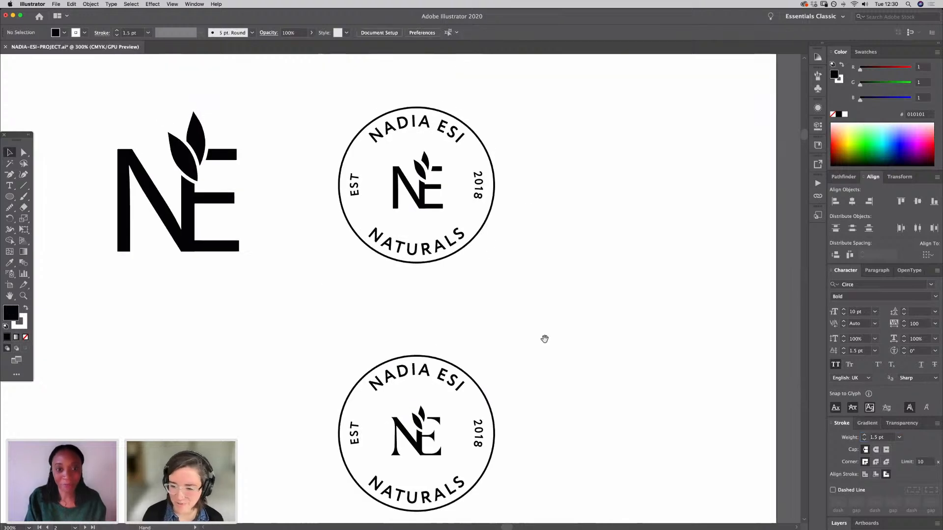
{"action": "left_click", "coordinate": [422, 167], "text": "shift"}
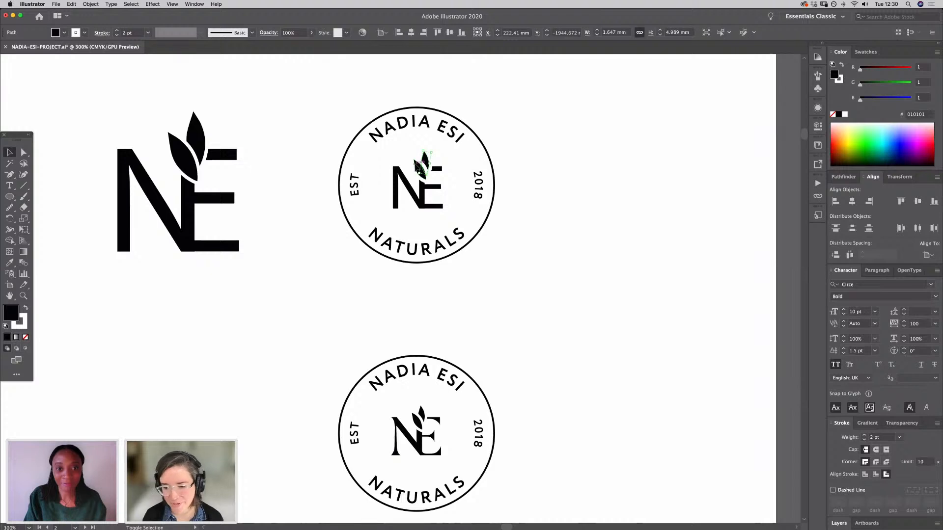
{"action": "left_click", "coordinate": [418, 165], "text": "shift"}
{"action": "left_click", "coordinate": [869, 438]}
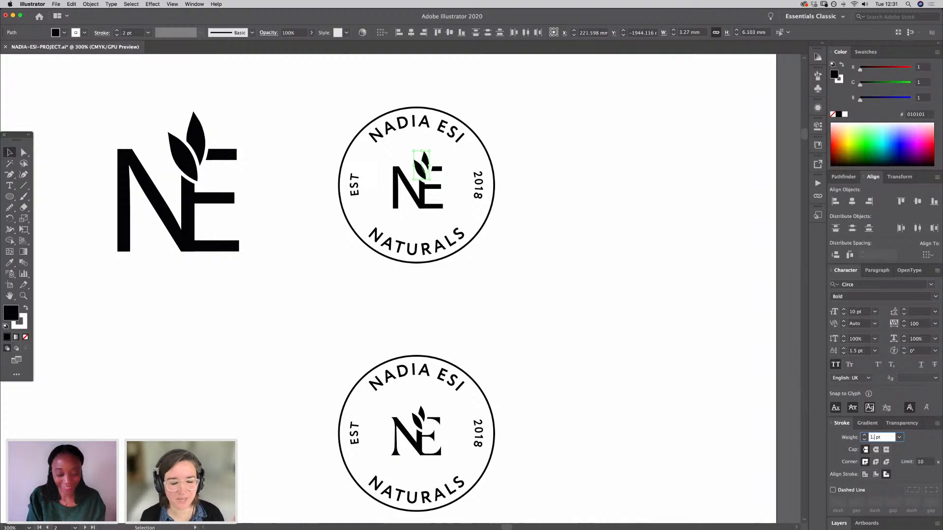
{"action": "key", "text": "Return"}
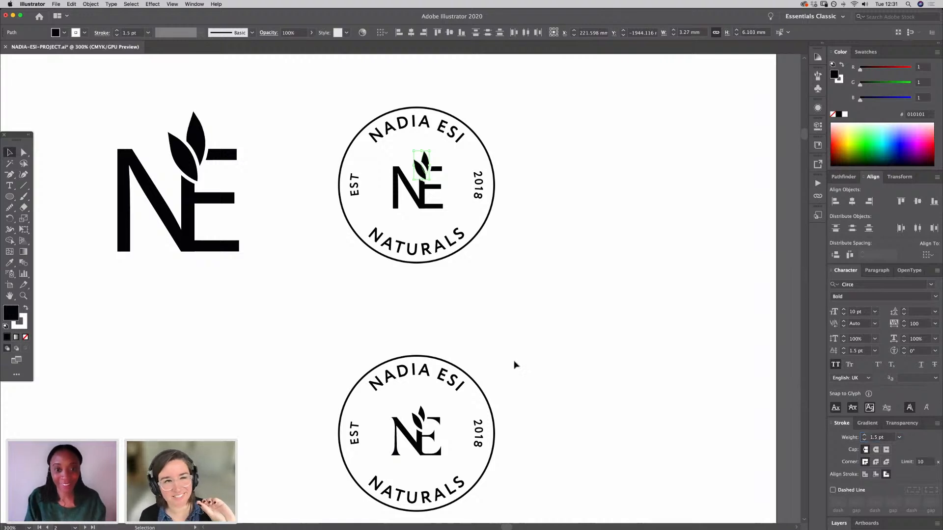
{"action": "left_click", "coordinate": [533, 421]}
Step: Review the two round badges, the leaf monograms and the circled NE logos side by side on the artboard
{"action": "left_click_drag", "start_coordinate": [532, 421], "coordinate": [628, 415]}
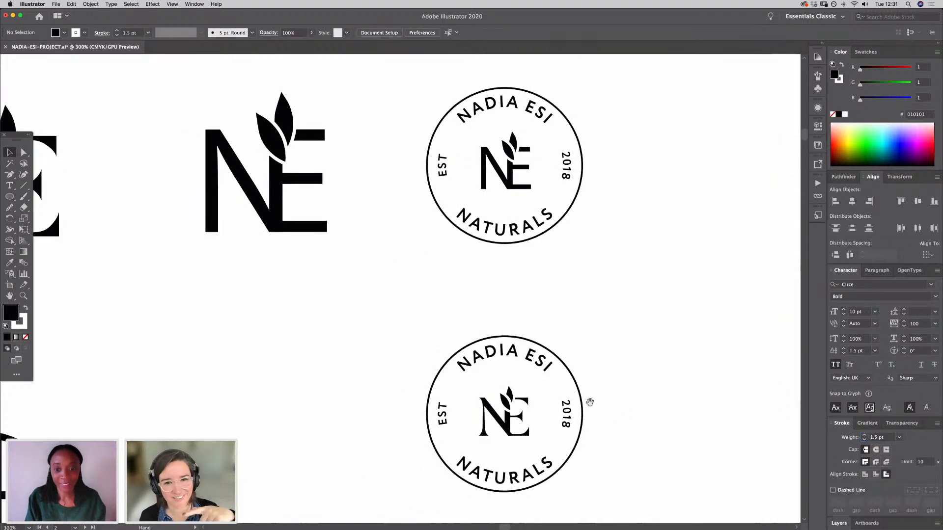
{"action": "key", "text": "super+minus"}
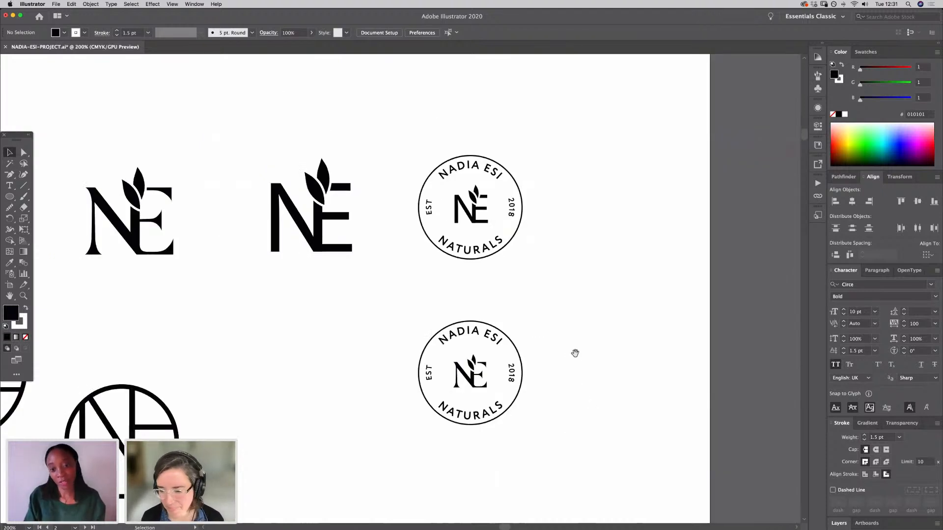
{"action": "left_click_drag", "start_coordinate": [346, 459], "coordinate": [401, 432]}
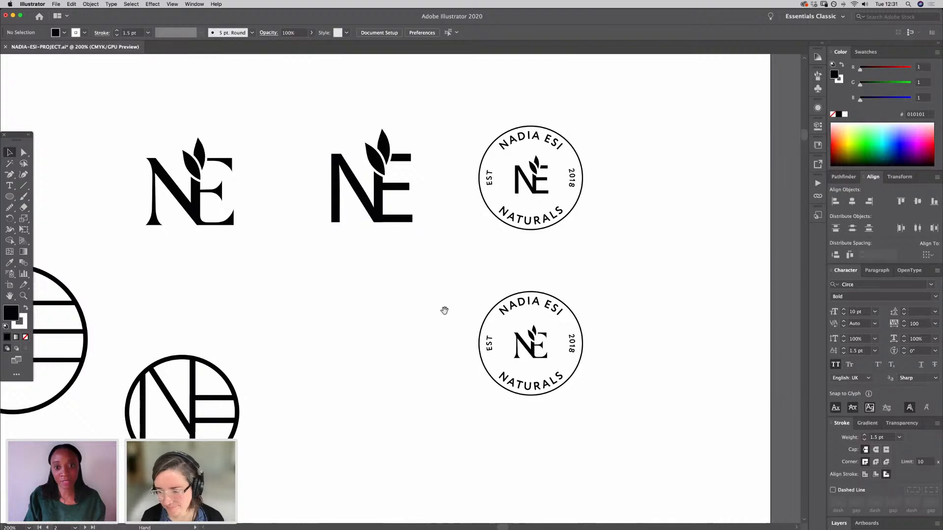
{"action": "left_click_drag", "start_coordinate": [445, 311], "coordinate": [403, 380]}
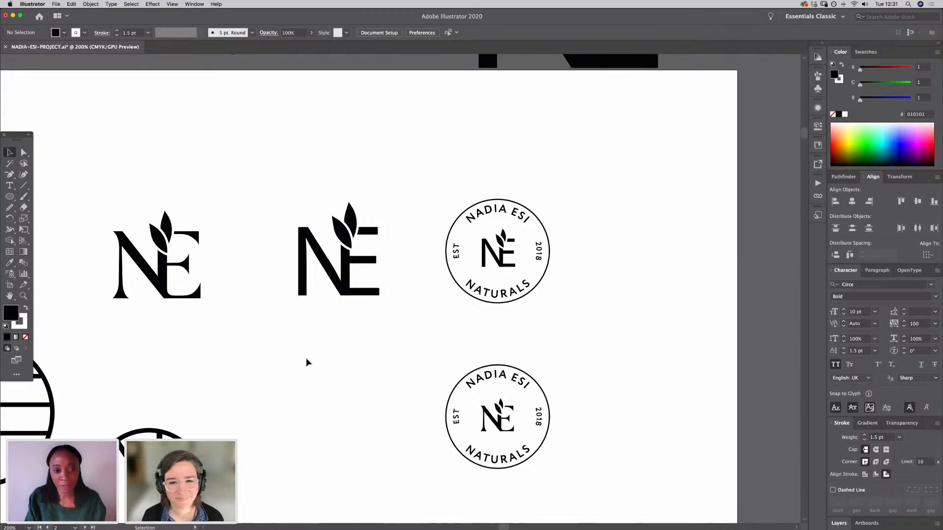
{"action": "scroll", "coordinate": [331, 381], "scroll_direction": "down", "scroll_amount": 5}
{"action": "scroll", "coordinate": [330, 381], "scroll_direction": "left", "scroll_amount": 4}
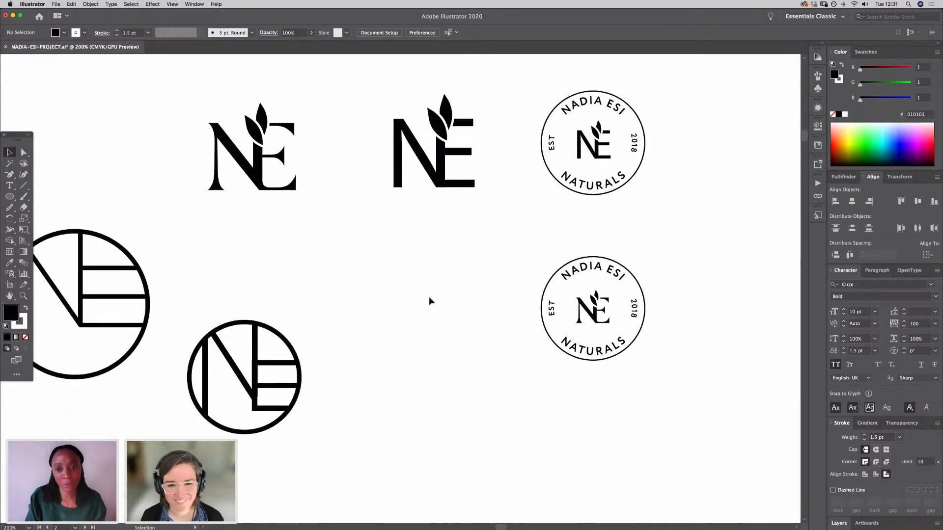
{"action": "left_click_drag", "start_coordinate": [493, 292], "coordinate": [361, 368]}
{"action": "left_click_drag", "start_coordinate": [40, 403], "coordinate": [261, 341]}
{"action": "left_click_drag", "start_coordinate": [357, 327], "coordinate": [350, 349]}
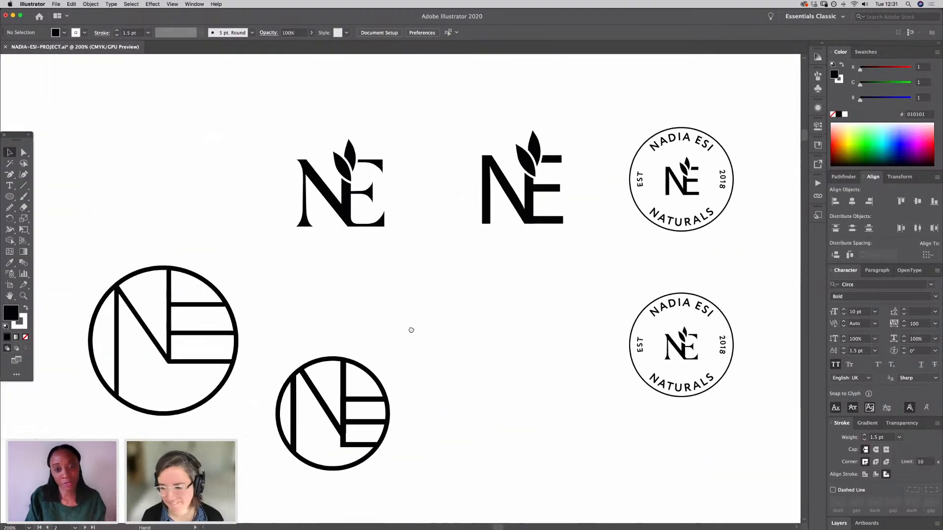
{"action": "scroll", "coordinate": [411, 328], "scroll_direction": "left", "scroll_amount": 15}
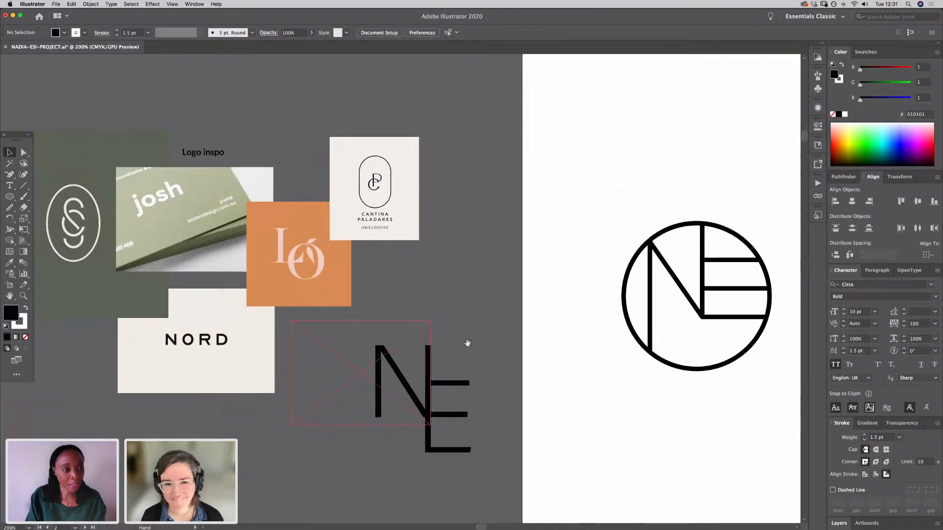
{"action": "scroll", "coordinate": [529, 322], "scroll_direction": "right", "scroll_amount": 17}
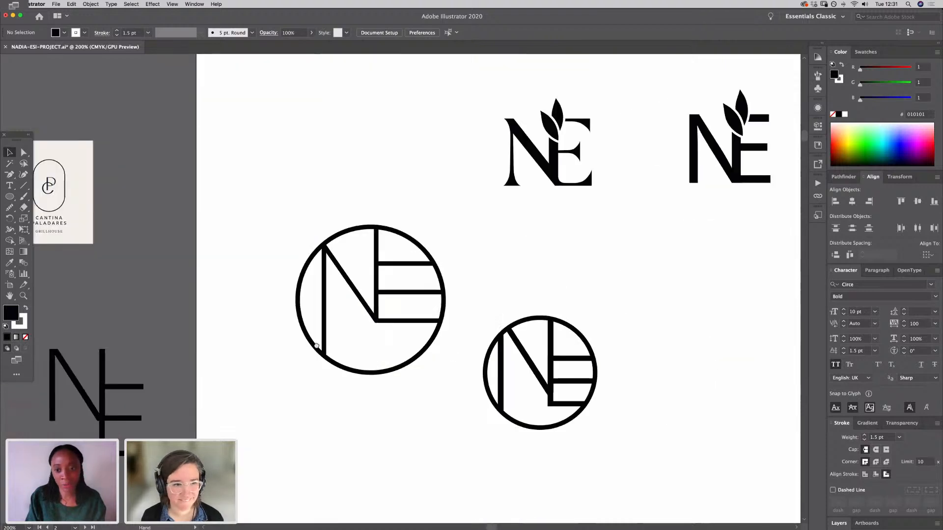
{"action": "scroll", "coordinate": [420, 339], "scroll_direction": "right", "scroll_amount": 2}
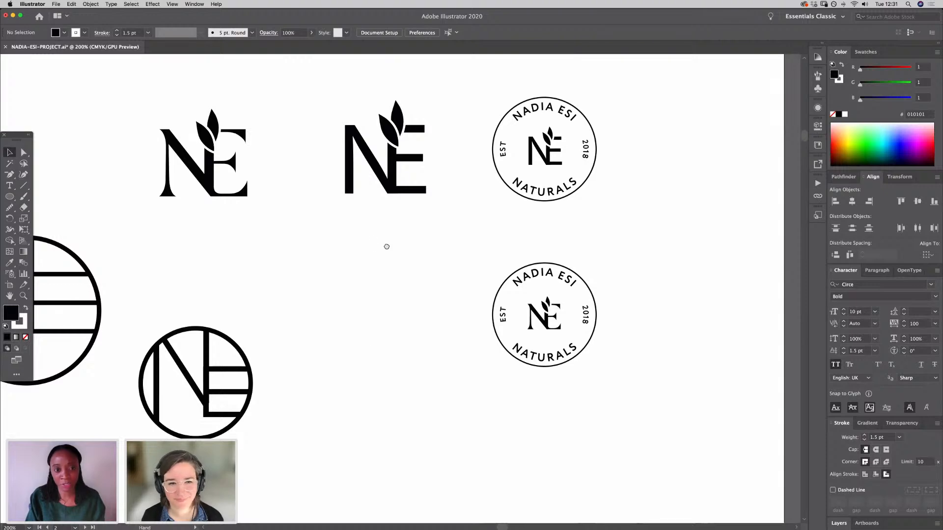
Step: Examine the moodboard and inspiration images above the logo artboard, including the logo, pattern and packaging references
{"action": "scroll", "coordinate": [387, 246], "scroll_direction": "up", "scroll_amount": 16}
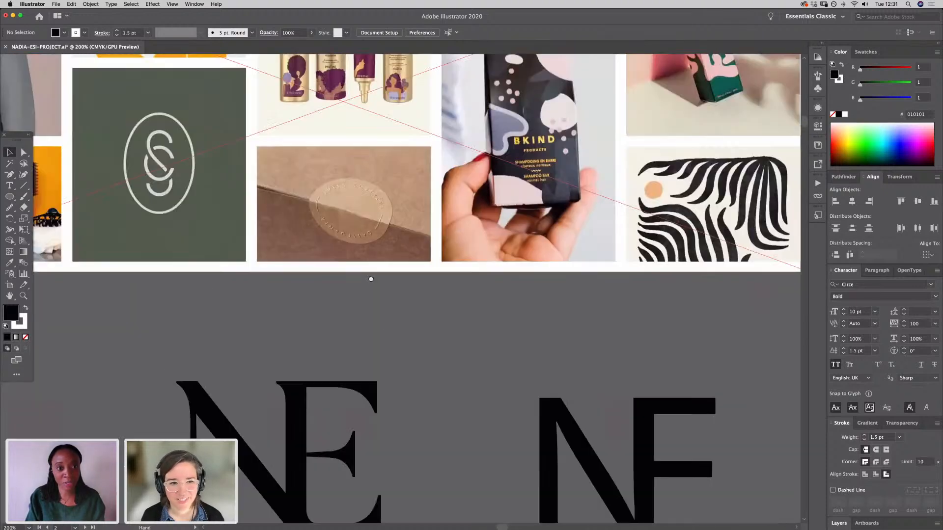
{"action": "scroll", "coordinate": [371, 279], "scroll_direction": "up", "scroll_amount": 5}
{"action": "left_click_drag", "start_coordinate": [368, 228], "coordinate": [398, 429]}
{"action": "scroll", "coordinate": [435, 379], "scroll_direction": "up", "scroll_amount": 10}
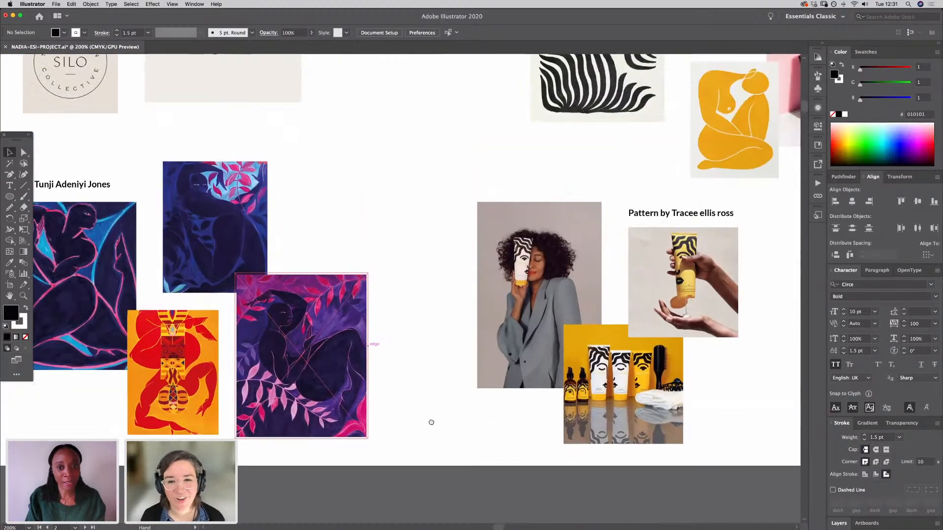
{"action": "scroll", "coordinate": [467, 398], "scroll_direction": "right", "scroll_amount": 5}
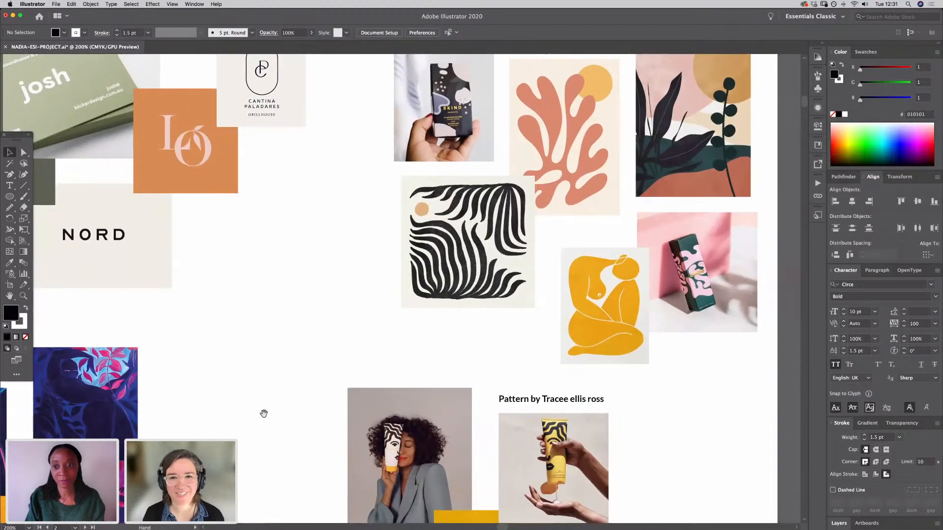
{"action": "scroll", "coordinate": [279, 439], "scroll_direction": "down", "scroll_amount": 2}
{"action": "scroll", "coordinate": [265, 444], "scroll_direction": "up", "scroll_amount": 1}
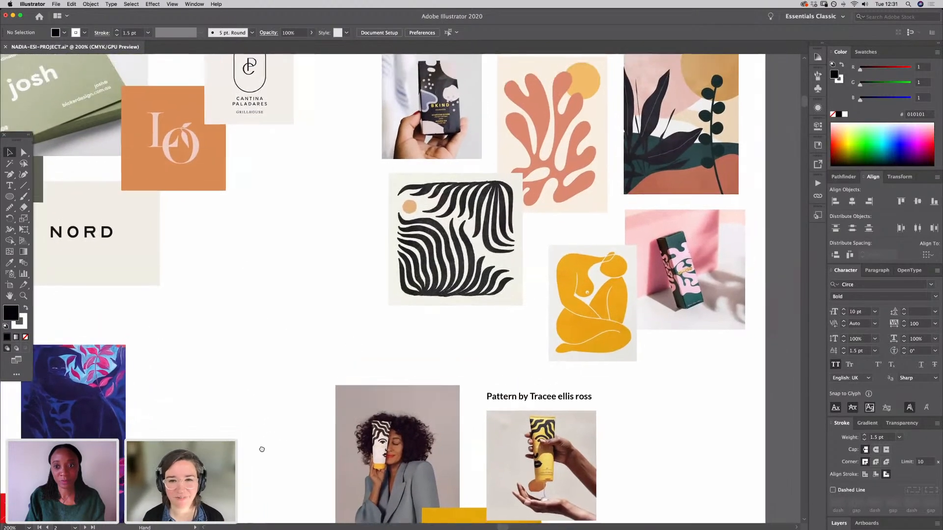
Step: Examine the reference board of packaging photos, pattern artwork and emblem logos between the moodboard and the logo artboard
{"action": "scroll", "coordinate": [267, 466], "scroll_direction": "down", "scroll_amount": 6}
{"action": "scroll", "coordinate": [268, 466], "scroll_direction": "left", "scroll_amount": 5}
{"action": "scroll", "coordinate": [309, 344], "scroll_direction": "down", "scroll_amount": 5}
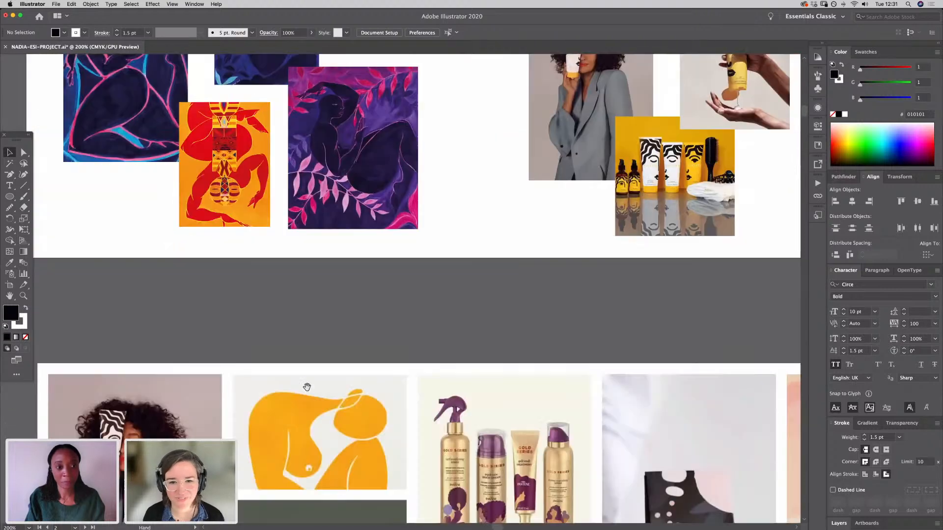
{"action": "scroll", "coordinate": [314, 368], "scroll_direction": "down", "scroll_amount": 6}
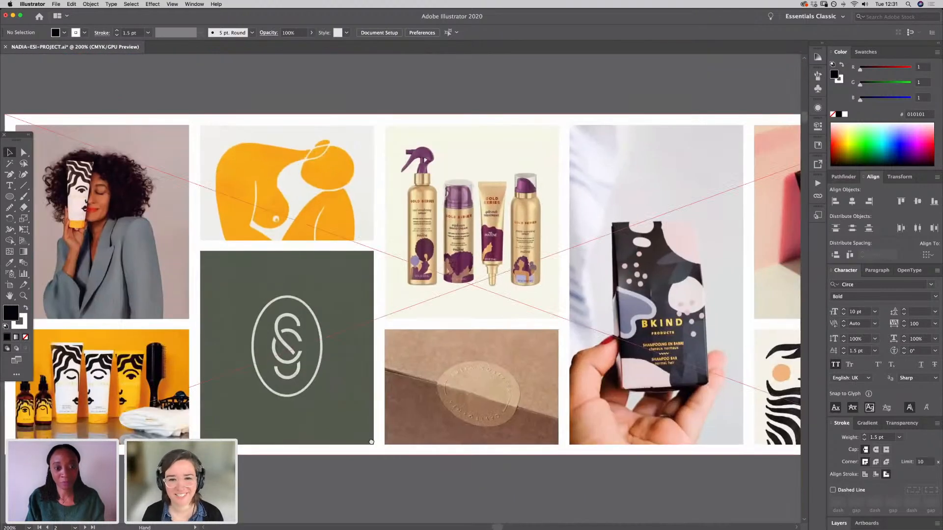
{"action": "scroll", "coordinate": [373, 491], "scroll_direction": "down", "scroll_amount": 7}
{"action": "scroll", "coordinate": [374, 343], "scroll_direction": "down", "scroll_amount": 10}
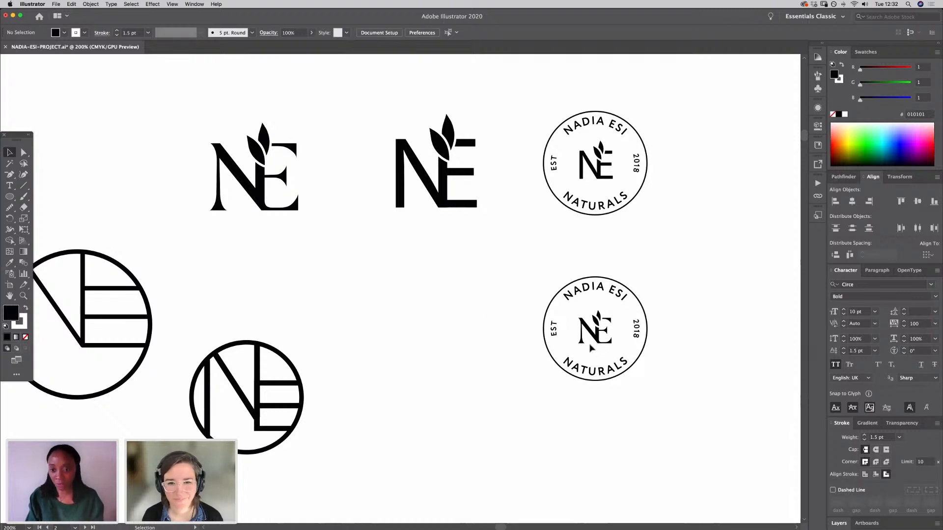
Step: Try scaling the lower round badge with the serif monogram down to roughly a third of its size, and undo it
{"action": "left_click", "coordinate": [601, 347]}
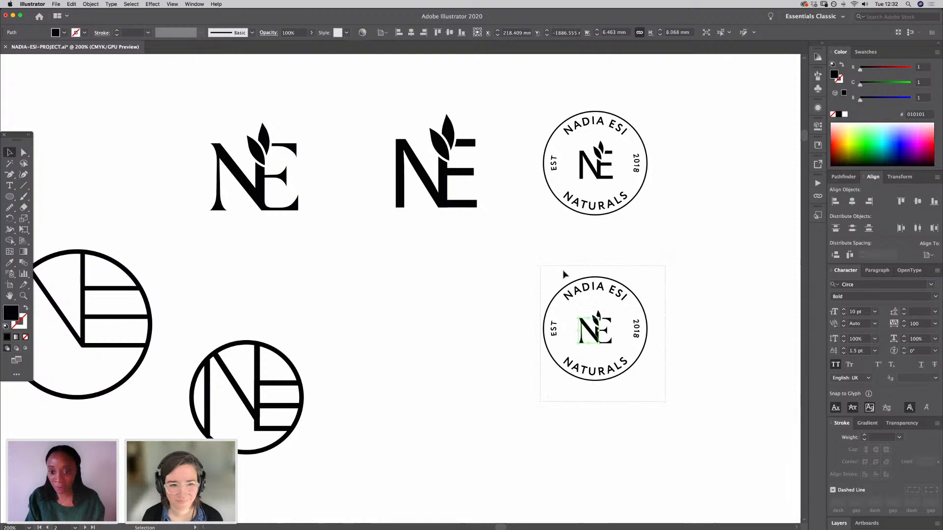
{"action": "left_click_drag", "start_coordinate": [563, 274], "coordinate": [559, 271]}
{"action": "left_click_drag", "start_coordinate": [649, 278], "coordinate": [584, 339]}
{"action": "left_click", "coordinate": [634, 315]}
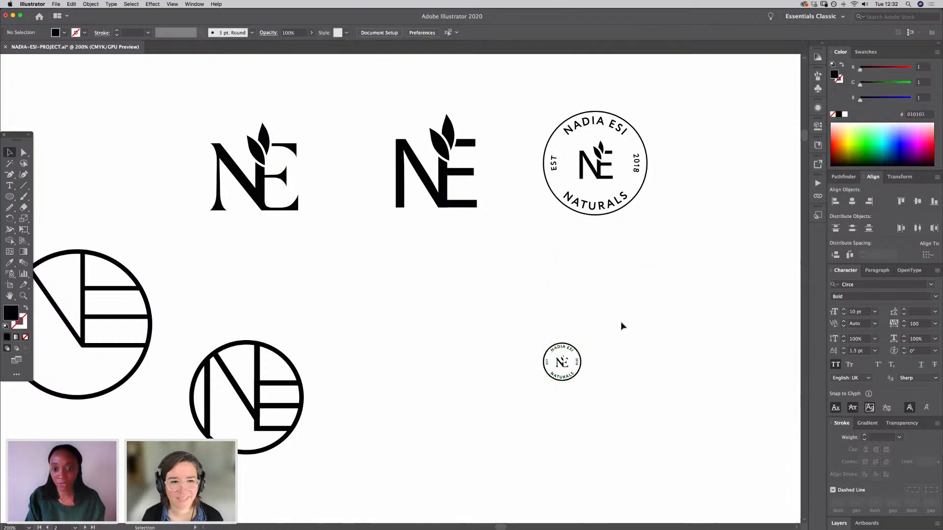
{"action": "key", "text": "super+z"}
{"action": "left_click", "coordinate": [486, 365]}
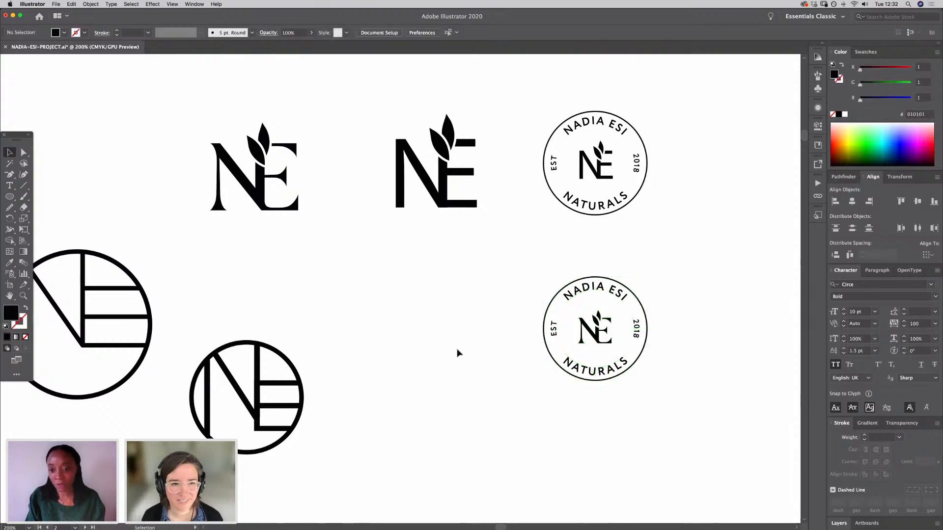
Step: Compare the two round badges with the serif and sans-serif leaf monograms on the logo artboard
{"action": "left_click_drag", "start_coordinate": [537, 123], "coordinate": [536, 120]}
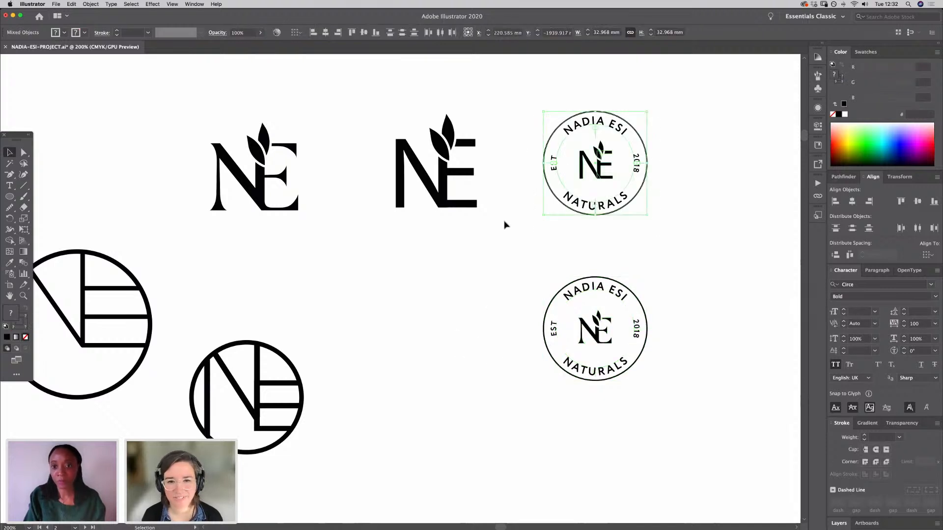
{"action": "left_click", "coordinate": [506, 236]}
{"action": "left_click_drag", "start_coordinate": [515, 266], "coordinate": [472, 322]}
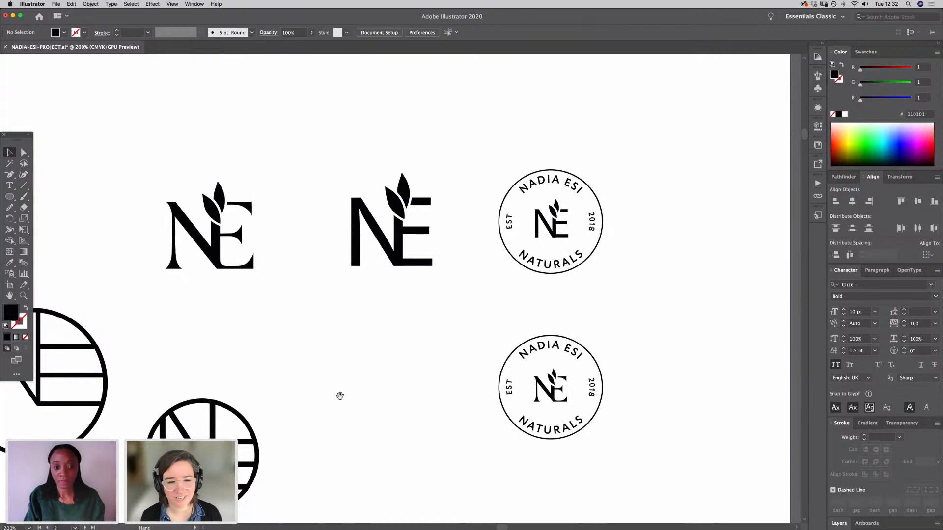
{"action": "left_click_drag", "start_coordinate": [299, 448], "coordinate": [370, 370]}
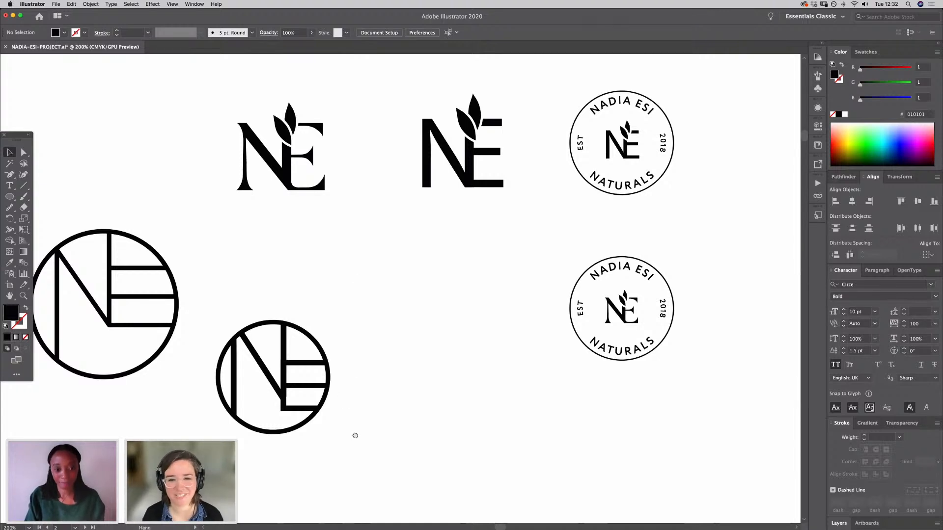
{"action": "left_click_drag", "start_coordinate": [356, 426], "coordinate": [364, 398]}
{"action": "scroll", "coordinate": [404, 337], "scroll_direction": "up", "scroll_amount": 5}
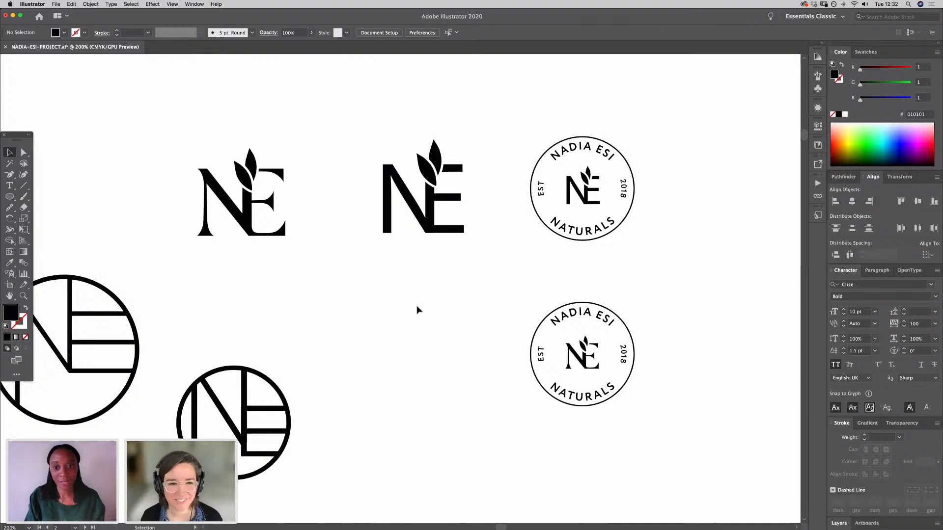
Step: Examine the two circled line-style NE logos and compare them with the leaf monograms and the round badges
{"action": "left_click_drag", "start_coordinate": [257, 369], "coordinate": [597, 308]}
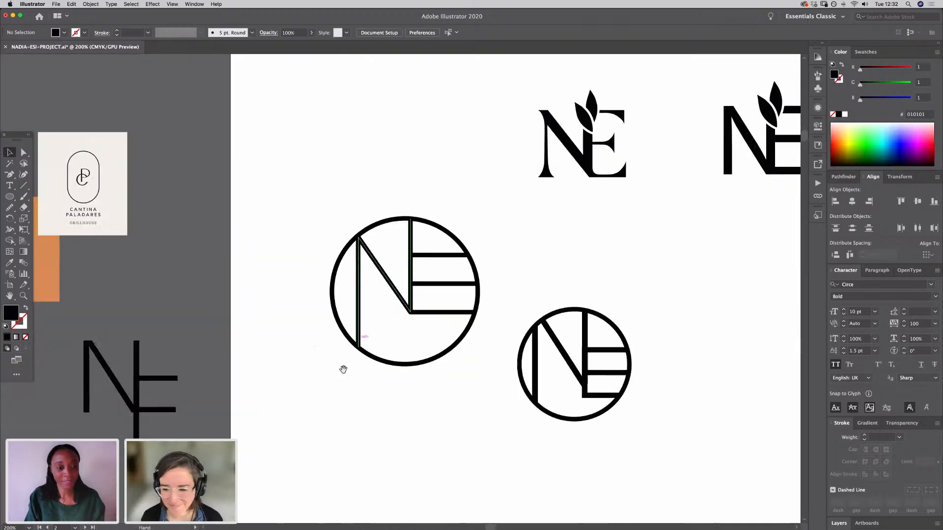
{"action": "left_click_drag", "start_coordinate": [274, 411], "coordinate": [233, 340]}
{"action": "left_click_drag", "start_coordinate": [613, 353], "coordinate": [298, 423]}
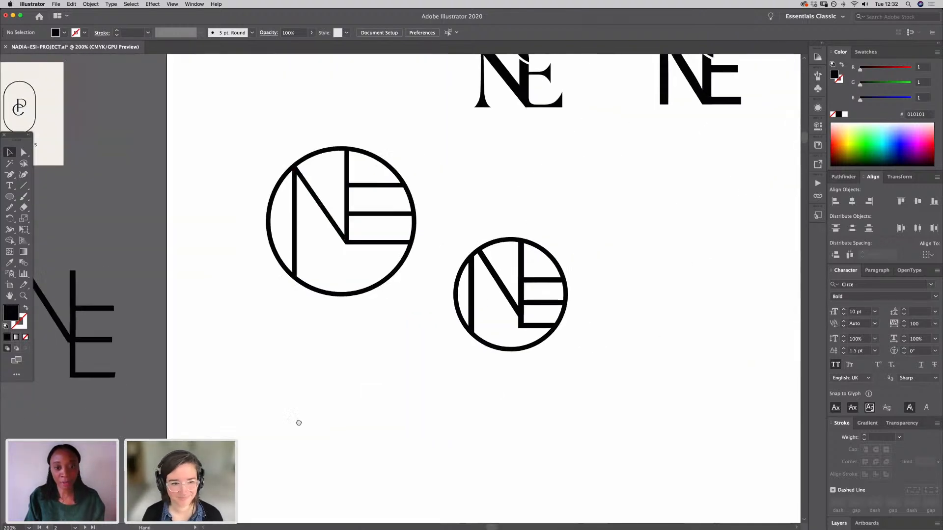
{"action": "left_click_drag", "start_coordinate": [406, 307], "coordinate": [482, 361]}
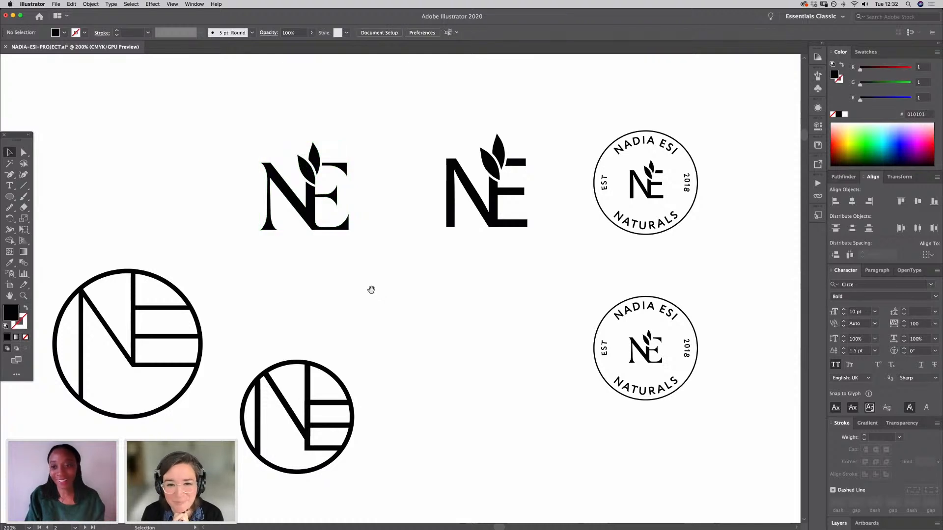
{"action": "scroll", "coordinate": [395, 298], "scroll_direction": "right", "scroll_amount": 2}
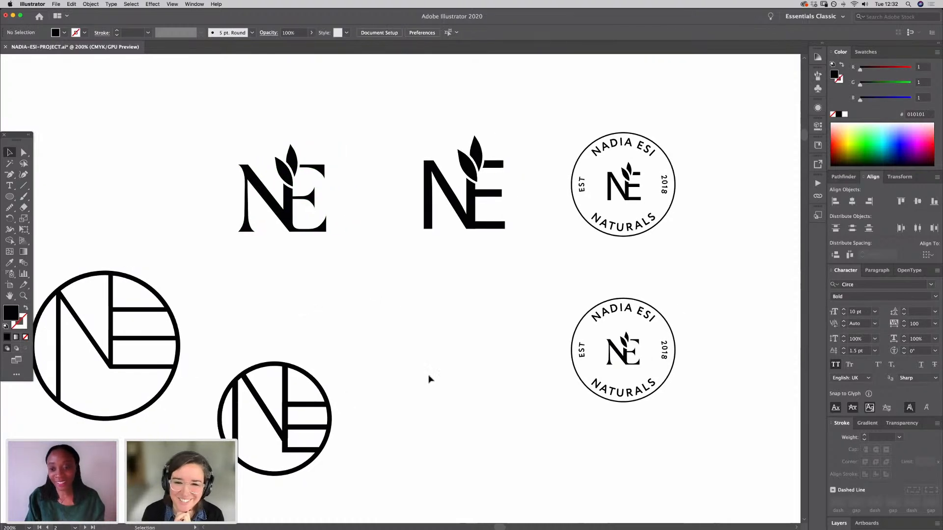
{"action": "left_click_drag", "start_coordinate": [345, 436], "coordinate": [507, 396]}
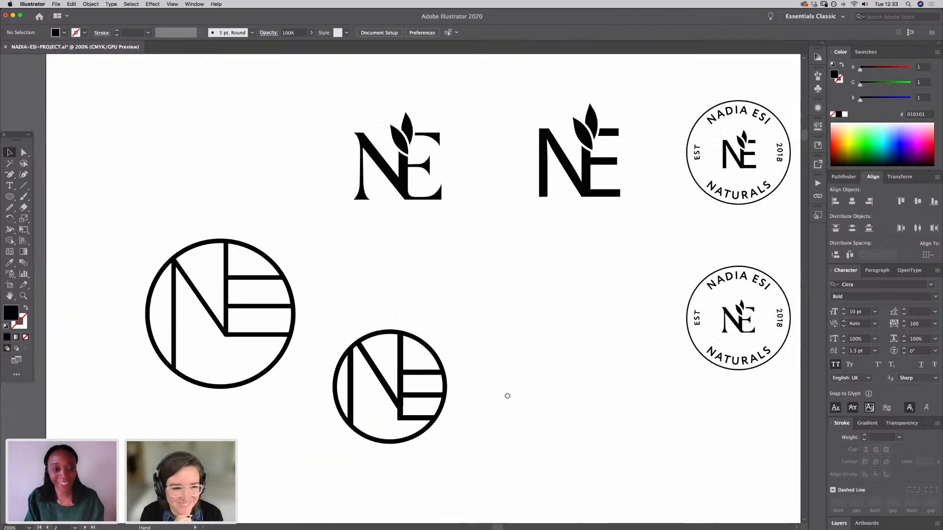
{"action": "left_click", "coordinate": [194, 284]}
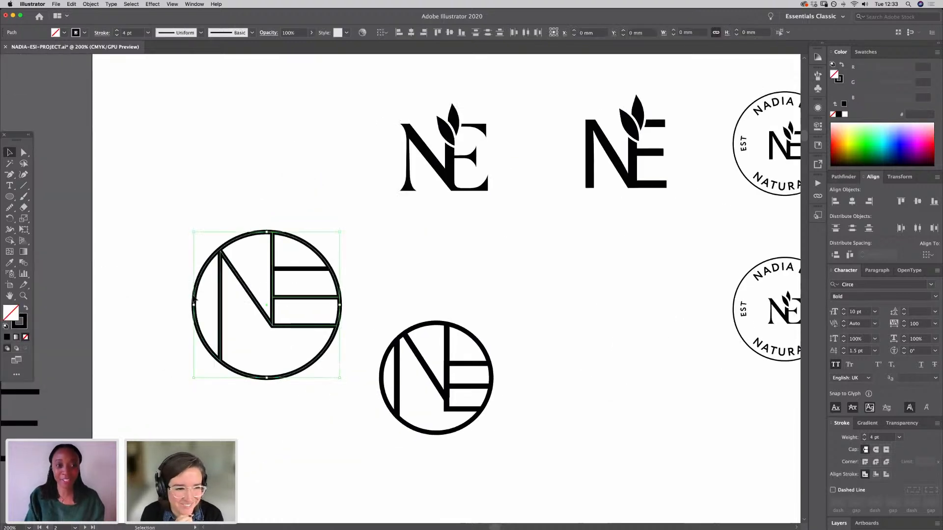
{"action": "left_click", "coordinate": [164, 429]}
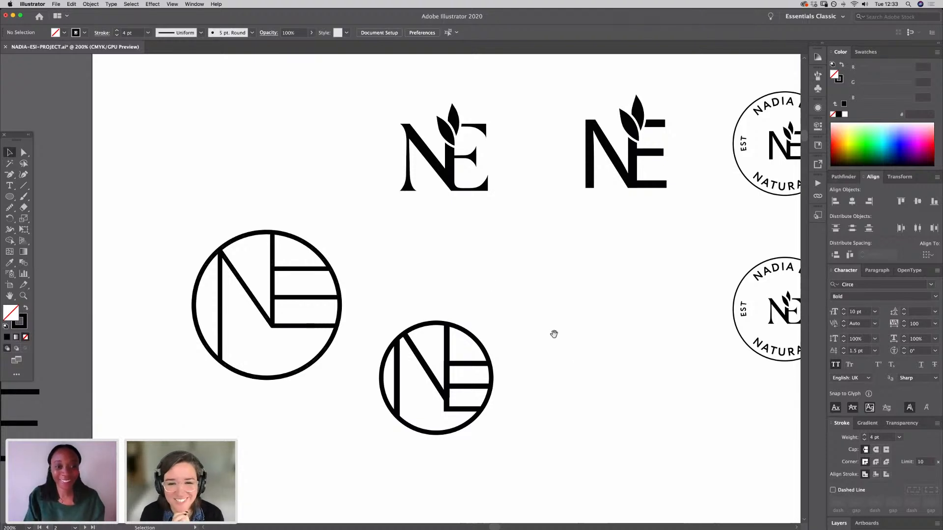
{"action": "left_click_drag", "start_coordinate": [617, 387], "coordinate": [533, 382]}
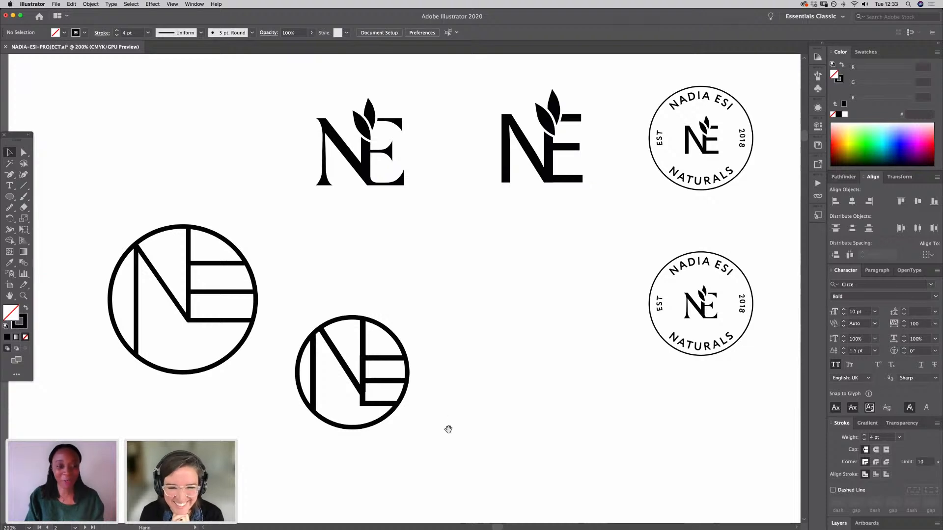
{"action": "left_click_drag", "start_coordinate": [434, 400], "coordinate": [405, 313]}
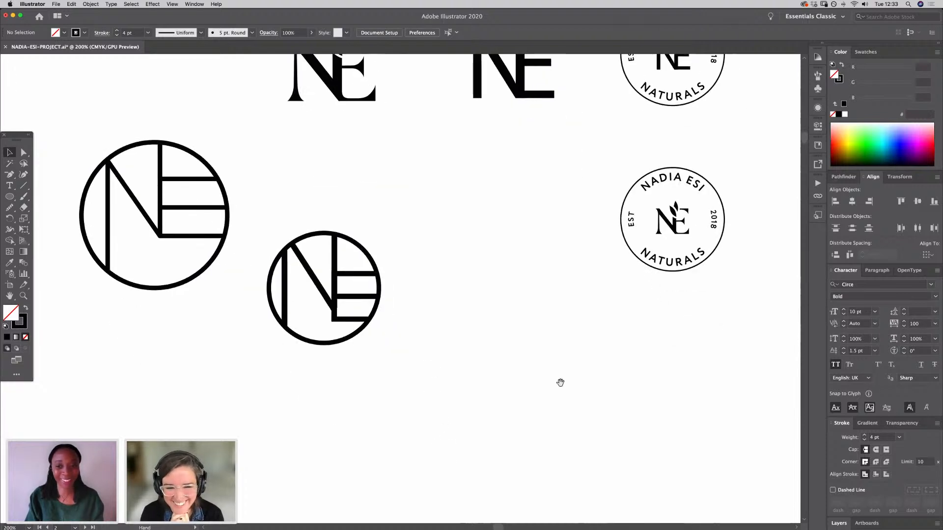
{"action": "left_click_drag", "start_coordinate": [560, 382], "coordinate": [444, 463]}
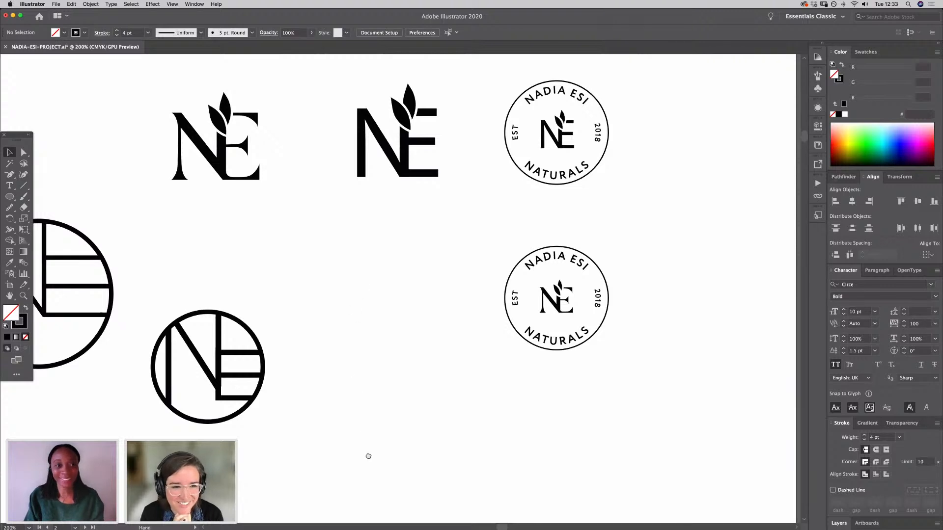
Step: Examine the presentation artboard below the logos, with the brown badge on pink and the white circled monogram over the portrait
{"action": "scroll", "coordinate": [368, 456], "scroll_direction": "down", "scroll_amount": 3}
{"action": "scroll", "coordinate": [370, 453], "scroll_direction": "down", "scroll_amount": 4}
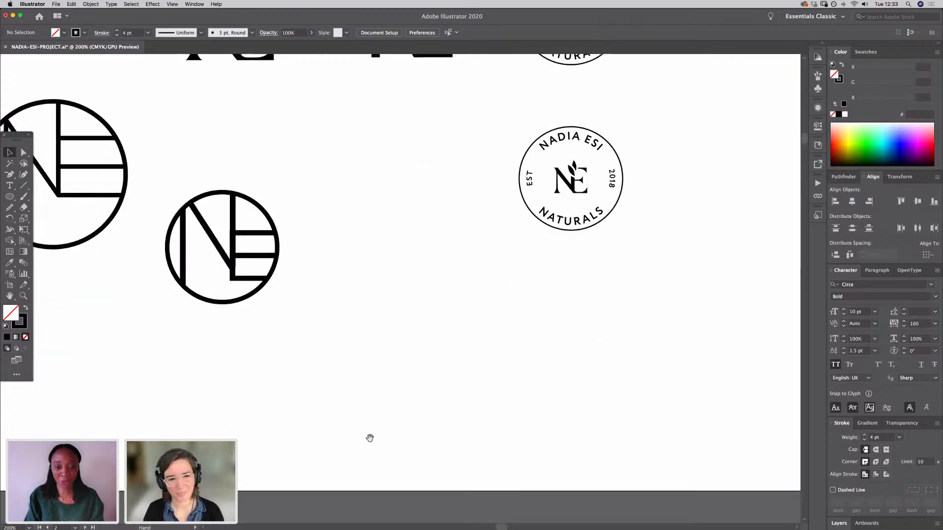
{"action": "scroll", "coordinate": [370, 438], "scroll_direction": "down", "scroll_amount": 5}
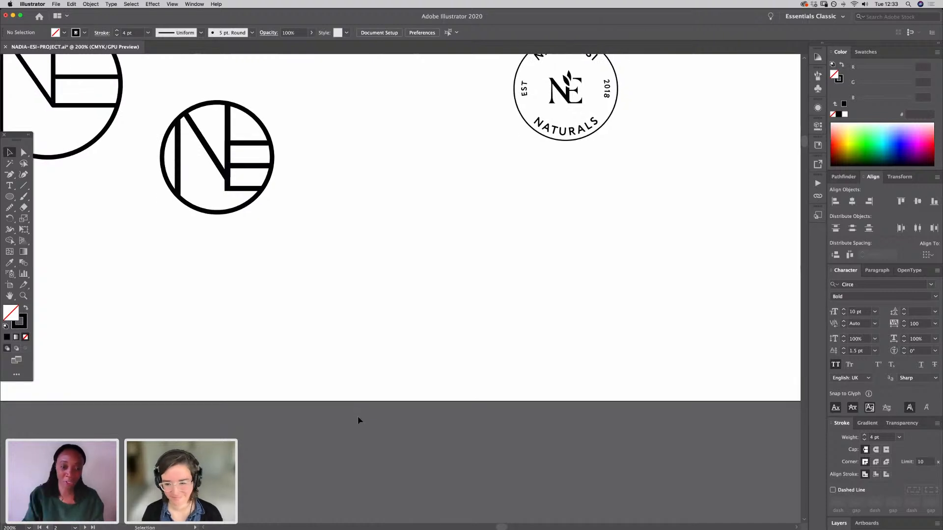
{"action": "left_click_drag", "start_coordinate": [343, 474], "coordinate": [347, 248]}
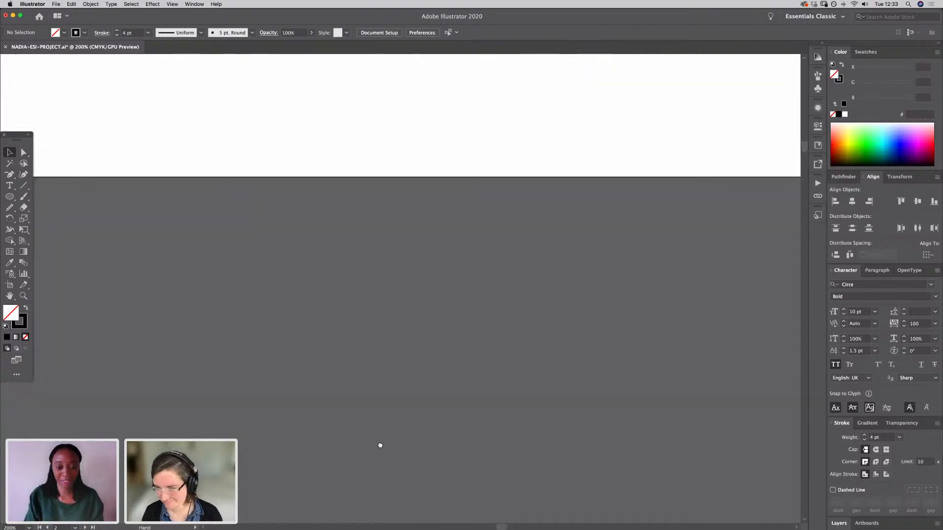
{"action": "left_click_drag", "start_coordinate": [379, 445], "coordinate": [385, 207]}
{"action": "scroll", "coordinate": [385, 207], "scroll_direction": "down", "scroll_amount": 15}
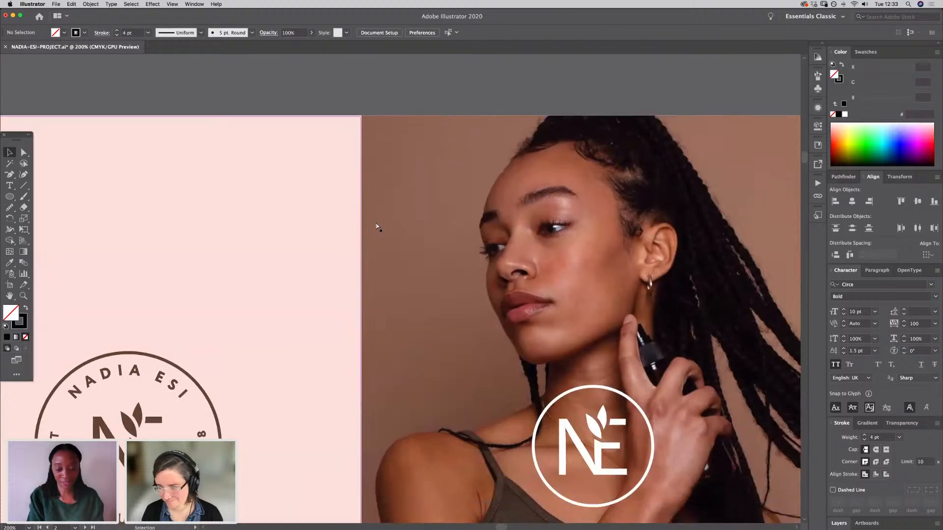
{"action": "key", "text": "super+minus"}
{"action": "left_click_drag", "start_coordinate": [364, 434], "coordinate": [376, 332]}
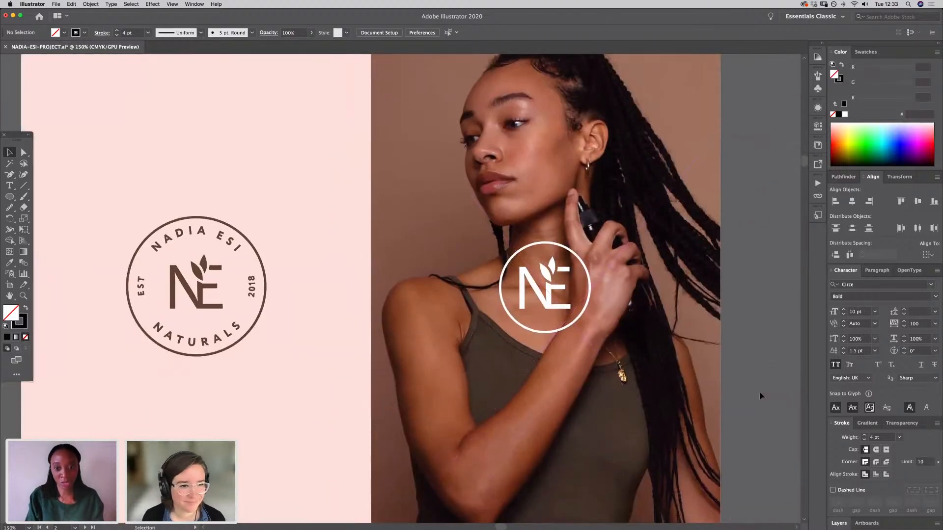
{"action": "mouse_move", "coordinate": [756, 411]}
{"action": "left_mouse_down"}
{"action": "mouse_move", "coordinate": [760, 383]}
{"action": "mouse_move", "coordinate": [757, 398]}
{"action": "left_mouse_up"}
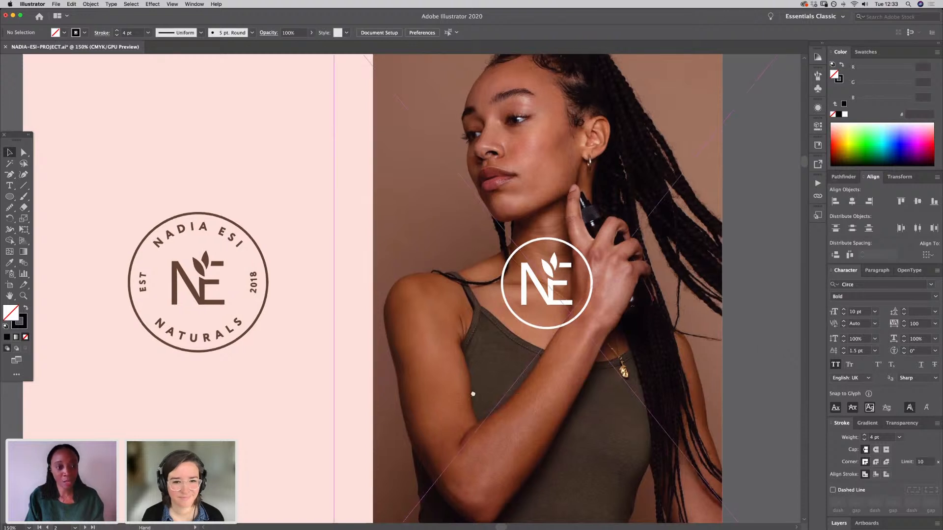
{"action": "left_click_drag", "start_coordinate": [691, 396], "coordinate": [702, 376]}
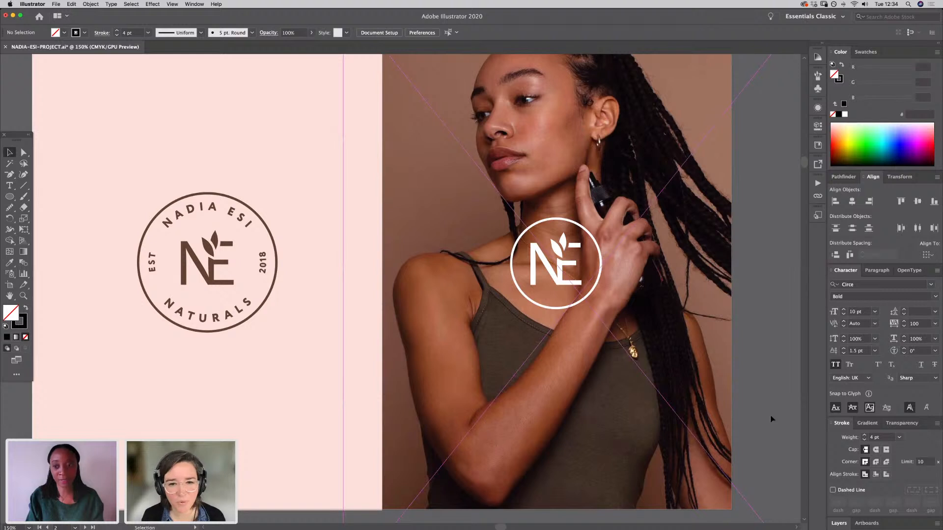
{"action": "key", "text": "space"}
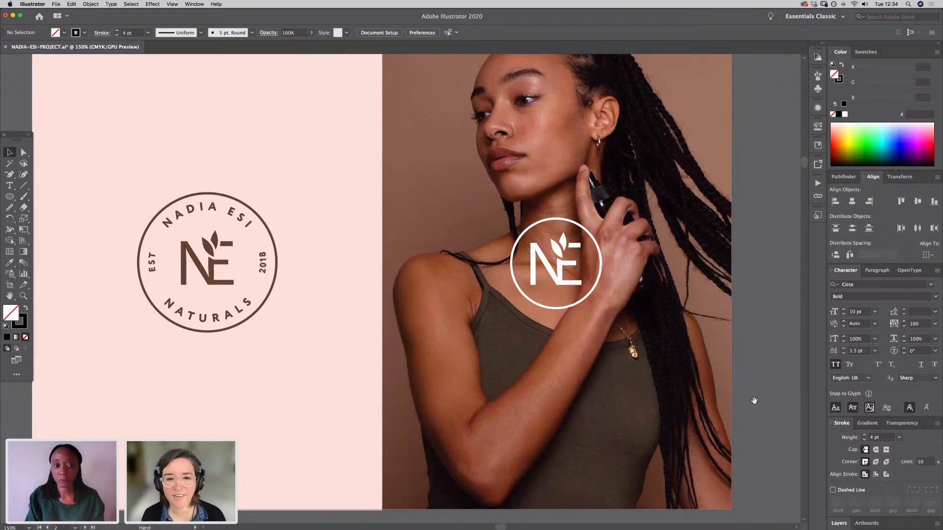
Step: Review all the NE logo concepts together on the logo artboard above the presentation layout
{"action": "key", "text": "super+minus"}
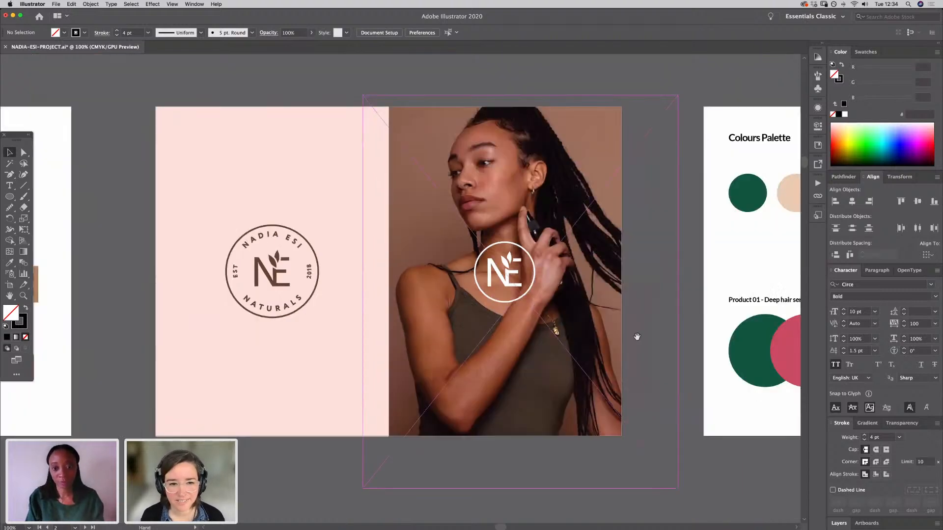
{"action": "left_click_drag", "start_coordinate": [636, 233], "coordinate": [628, 317]}
{"action": "left_click_drag", "start_coordinate": [642, 381], "coordinate": [578, 461]}
{"action": "left_click_drag", "start_coordinate": [570, 286], "coordinate": [577, 473]}
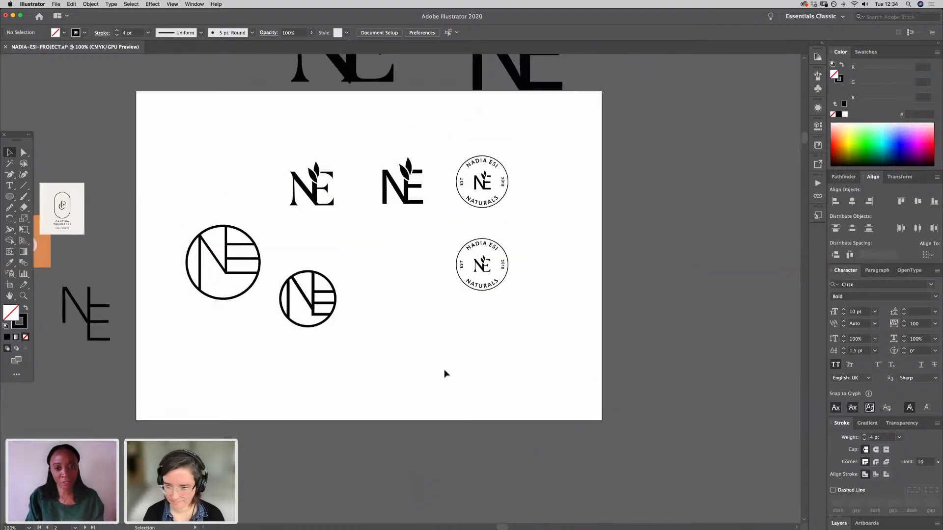
{"action": "key", "text": "super+equal"}
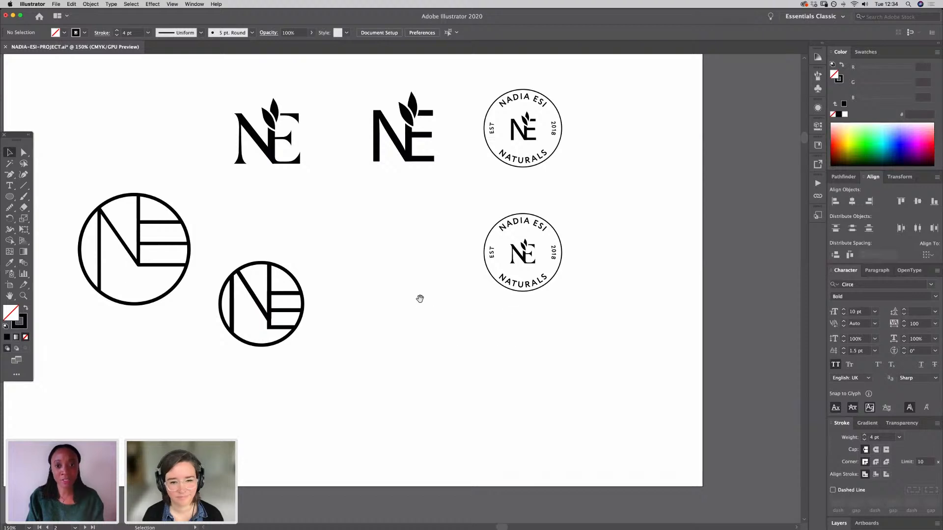
{"action": "left_click_drag", "start_coordinate": [421, 297], "coordinate": [419, 382]}
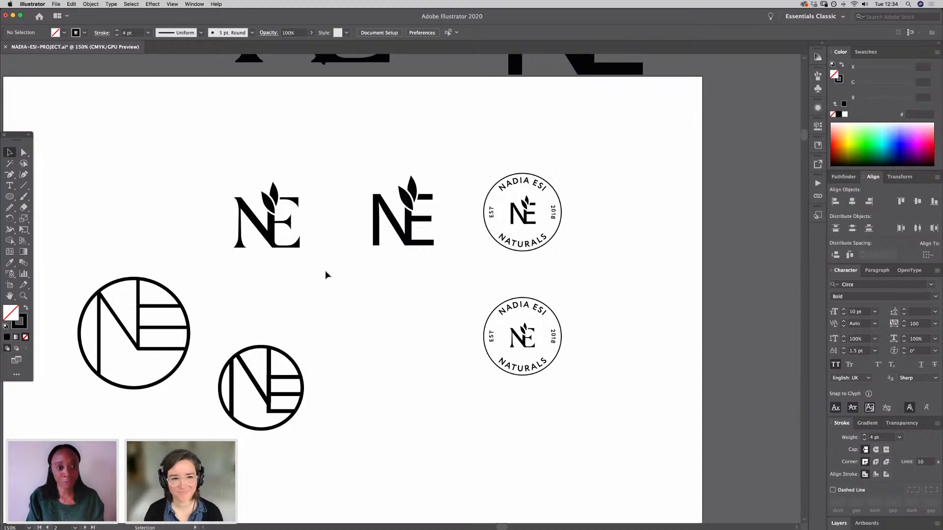
{"action": "left_click_drag", "start_coordinate": [181, 195], "coordinate": [179, 197]}
{"action": "left_click", "coordinate": [230, 316]}
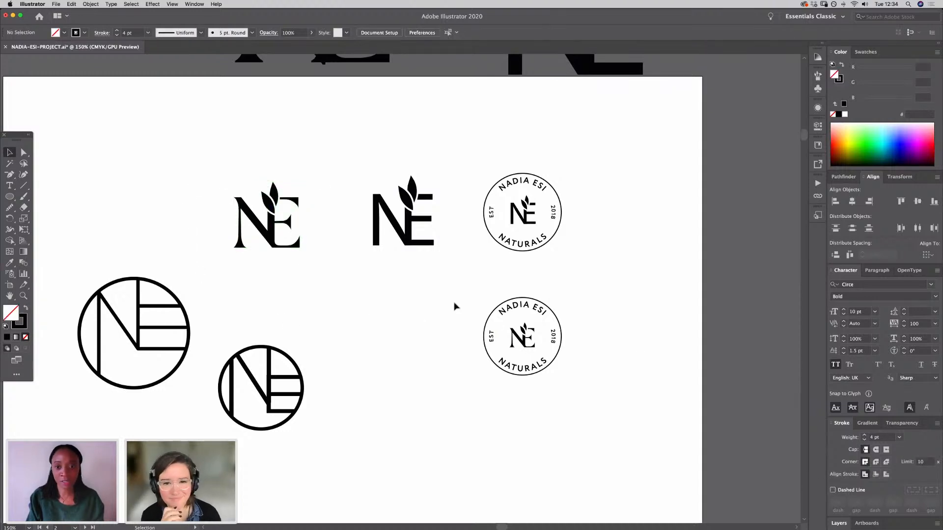
Step: Return to the pink-and-portrait presentation artboard to review how the badge and the circled monogram look in use
{"action": "left_click_drag", "start_coordinate": [379, 424], "coordinate": [384, 312]}
{"action": "left_click_drag", "start_coordinate": [377, 468], "coordinate": [386, 294]}
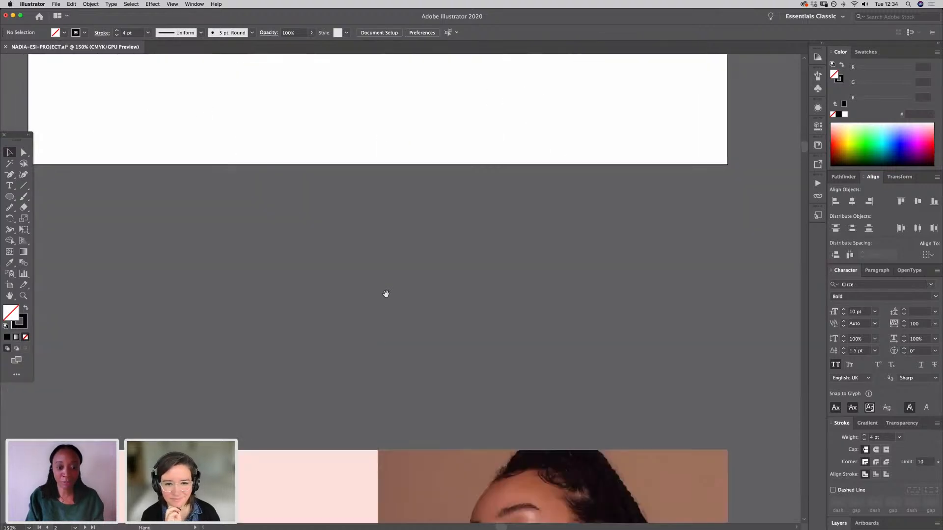
{"action": "left_click_drag", "start_coordinate": [384, 467], "coordinate": [385, 287]}
{"action": "left_click_drag", "start_coordinate": [377, 444], "coordinate": [358, 321]}
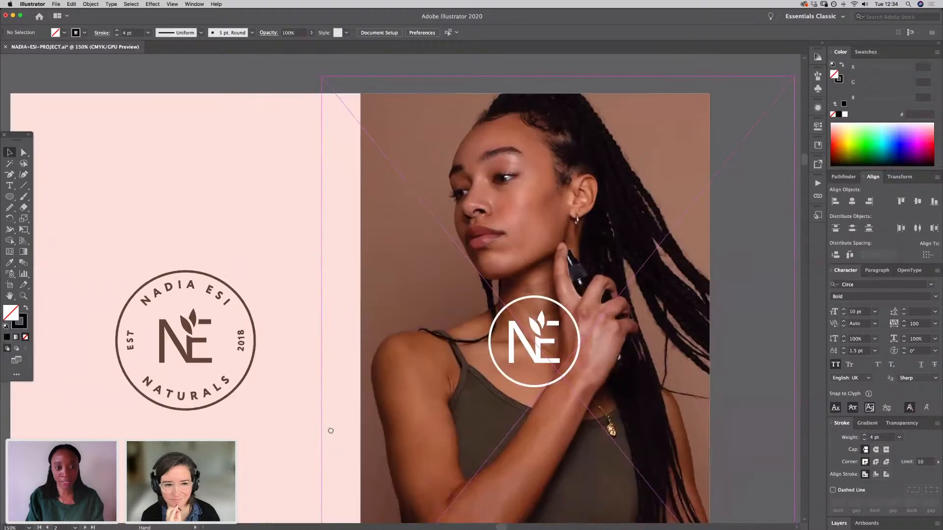
Step: Copy the larger circled line-style NE logo onto the pink-and-portrait presentation artboard and scale it down to about 31 mm wide
{"action": "left_click_drag", "start_coordinate": [330, 431], "coordinate": [333, 341]}
{"action": "key", "text": "super+minus"}
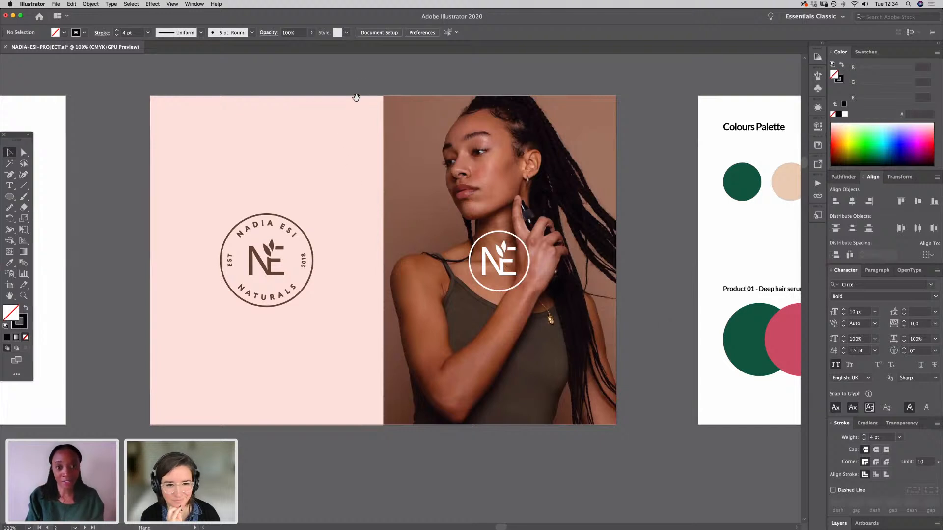
{"action": "scroll", "coordinate": [383, 196], "scroll_direction": "up", "scroll_amount": 10}
{"action": "scroll", "coordinate": [314, 280], "scroll_direction": "up", "scroll_amount": 5}
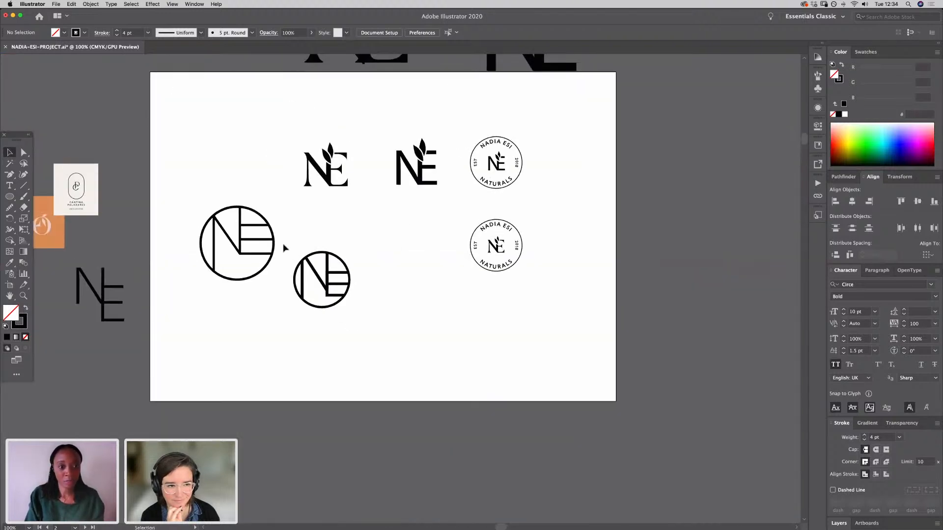
{"action": "left_click_drag", "start_coordinate": [278, 284], "coordinate": [276, 284]}
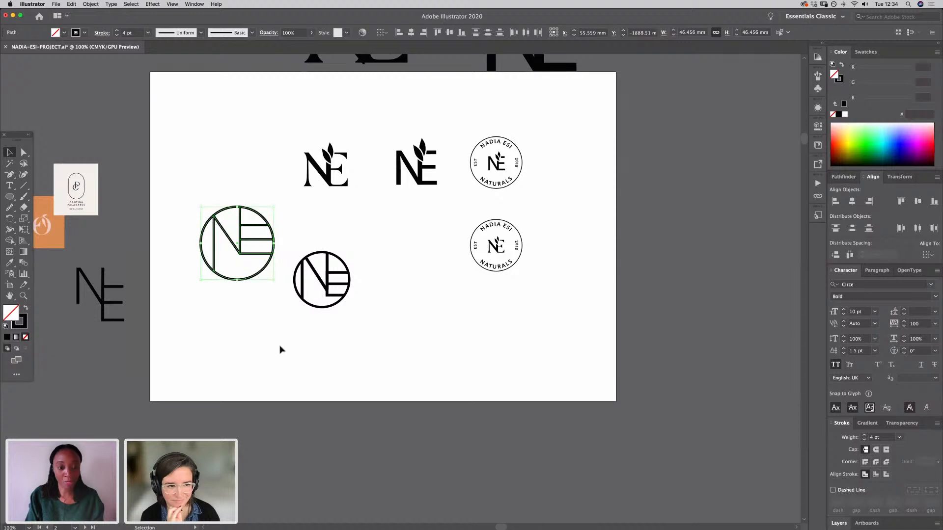
{"action": "left_click", "coordinate": [364, 436]}
{"action": "left_click_drag", "start_coordinate": [357, 179], "coordinate": [356, 176]}
{"action": "scroll", "coordinate": [356, 176], "scroll_direction": "down", "scroll_amount": 15}
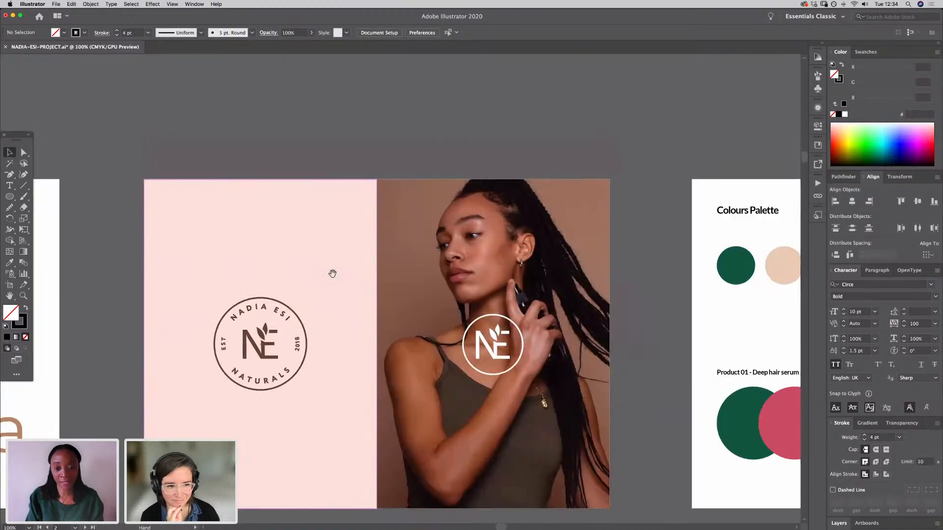
{"action": "left_click", "coordinate": [267, 329]}
{"action": "key", "text": "super+v"}
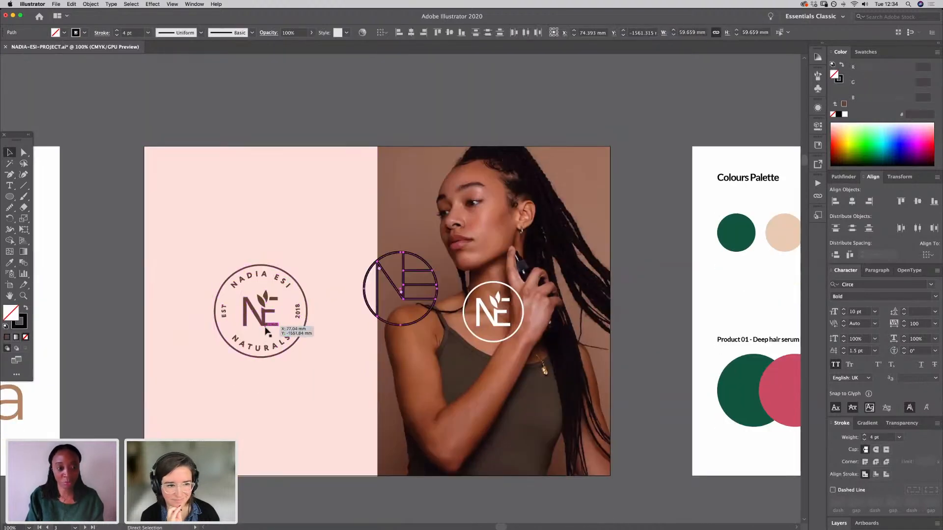
{"action": "left_click_drag", "start_coordinate": [438, 253], "coordinate": [413, 276]}
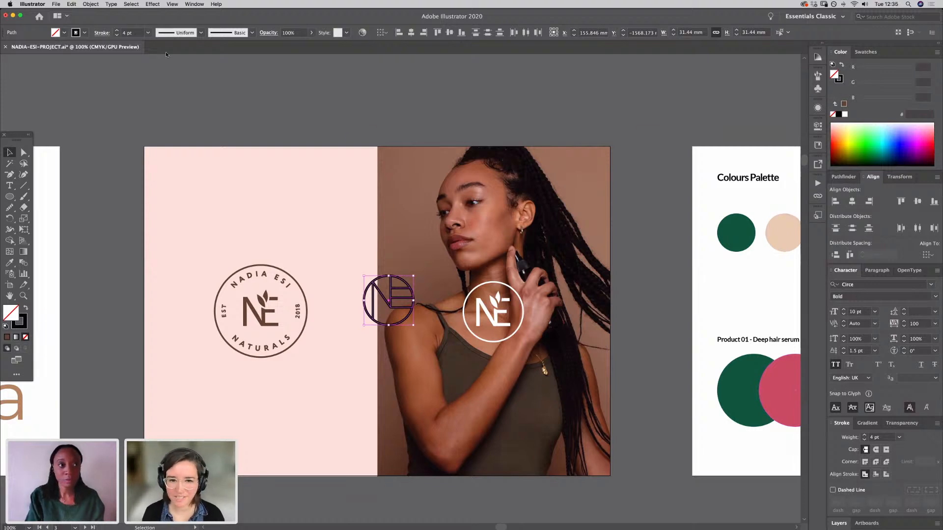
Step: Try to make a clipping mask from the pasted circled NE logo and undo it
{"action": "left_click", "coordinate": [92, 5]}
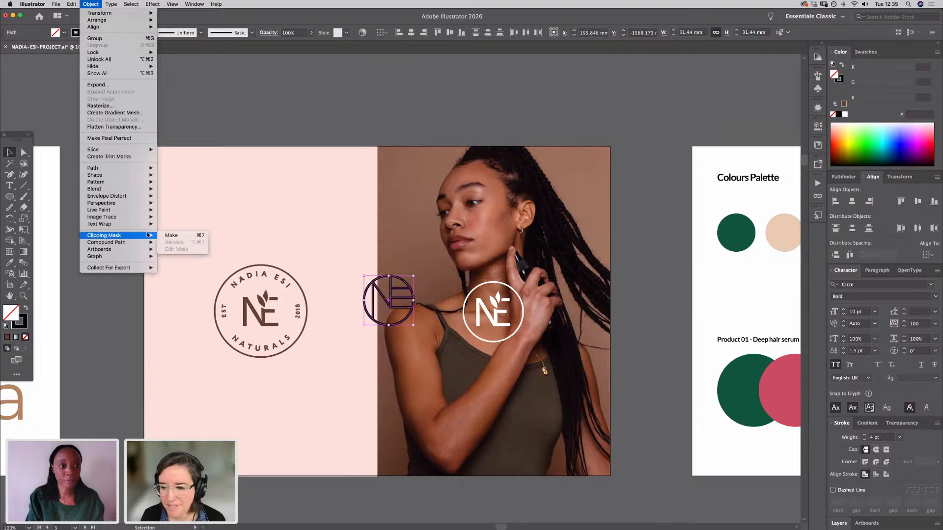
{"action": "left_click", "coordinate": [186, 235]}
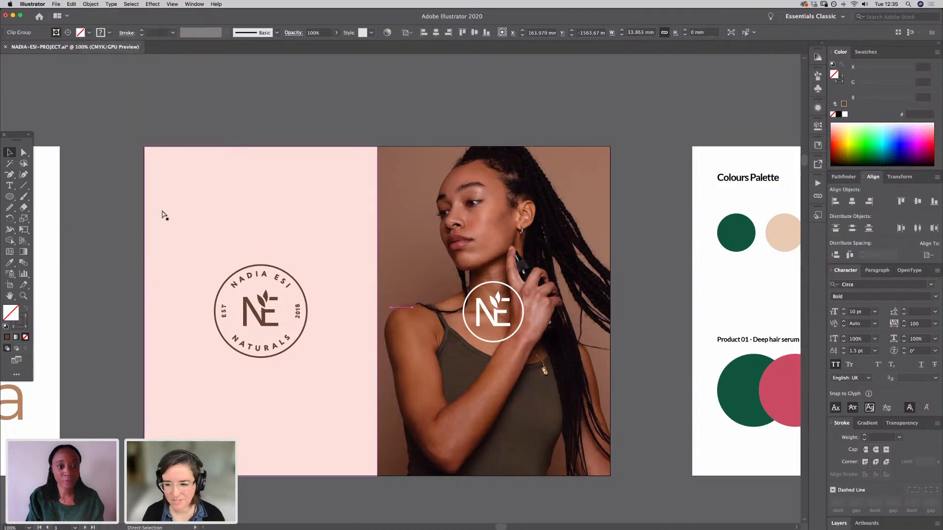
{"action": "key", "text": "super+z"}
Step: Outline the strokes of the pasted circled NE logo and unite the resulting shapes with Pathfinder
{"action": "left_click", "coordinate": [110, 4]}
{"action": "mouse_move", "coordinate": [92, 5]}
{"action": "mouse_move", "coordinate": [126, 177]}
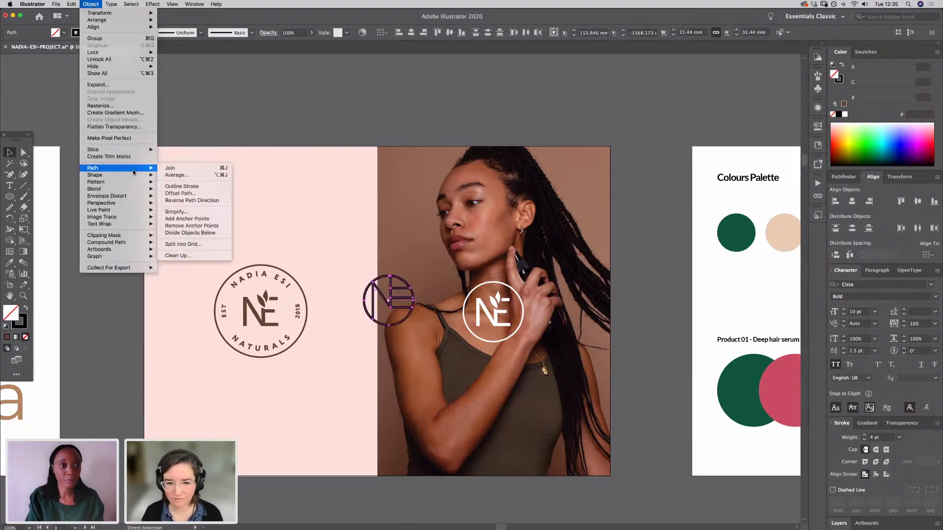
{"action": "left_click", "coordinate": [189, 185]}
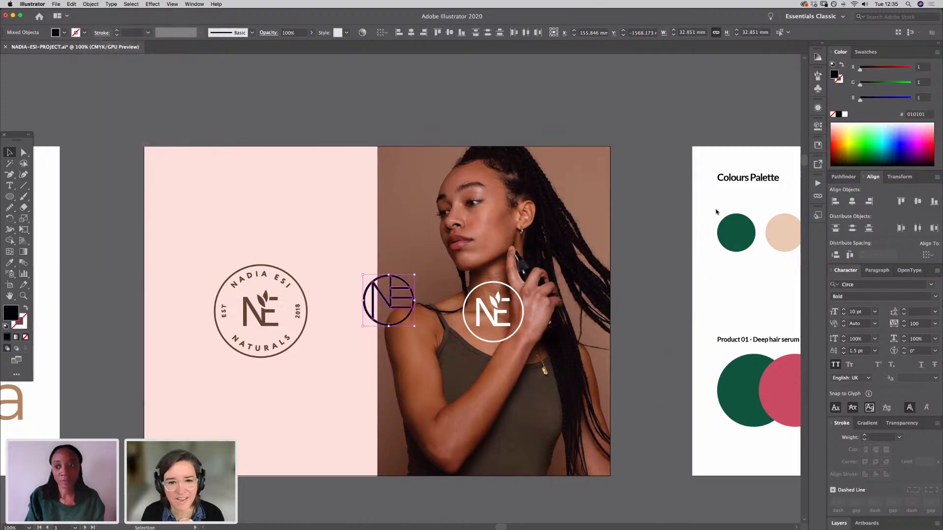
{"action": "left_click", "coordinate": [843, 176]}
{"action": "left_click", "coordinate": [835, 231]}
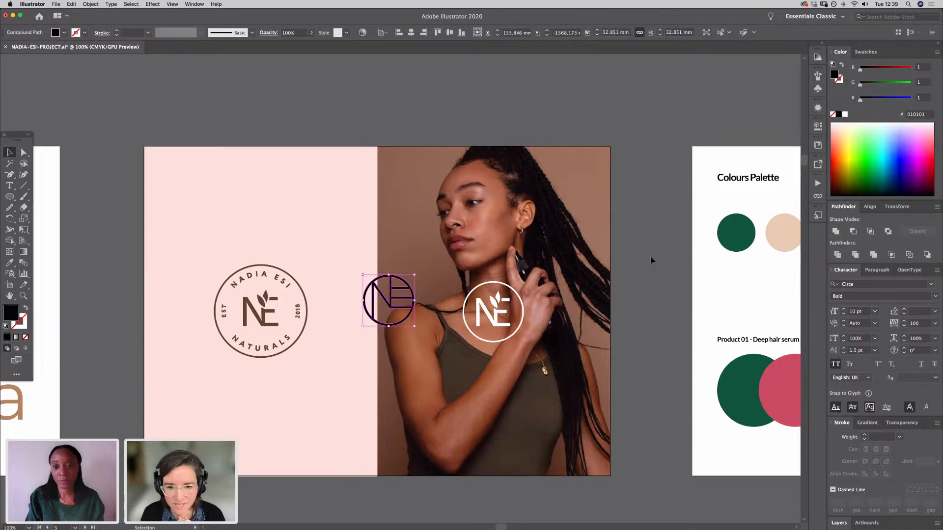
{"action": "left_click", "coordinate": [625, 208]}
Step: Examine the logo artboard above the presentation layout, comparing the leaf monograms with the circled logos and round badges
{"action": "left_click_drag", "start_coordinate": [584, 136], "coordinate": [566, 437]}
{"action": "left_click_drag", "start_coordinate": [368, 86], "coordinate": [397, 257]}
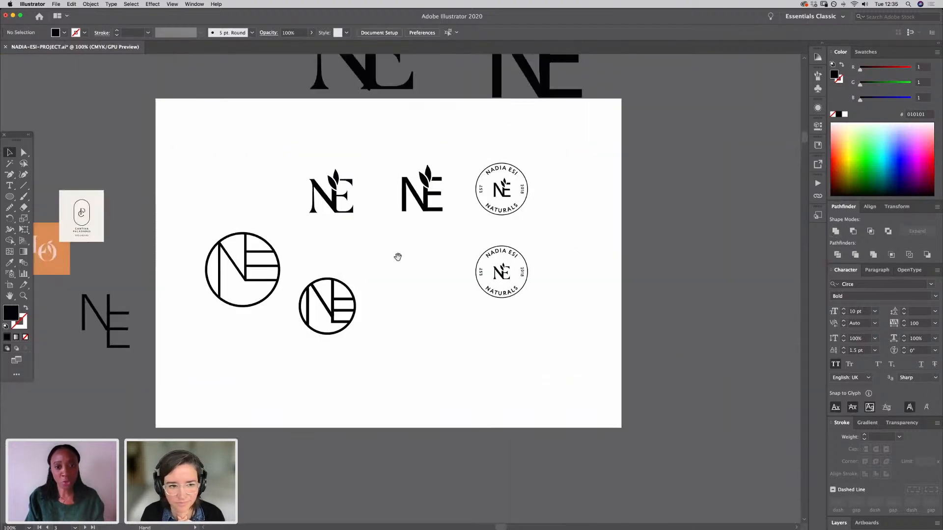
{"action": "left_click_drag", "start_coordinate": [544, 235], "coordinate": [475, 155]}
{"action": "left_click", "coordinate": [405, 182]}
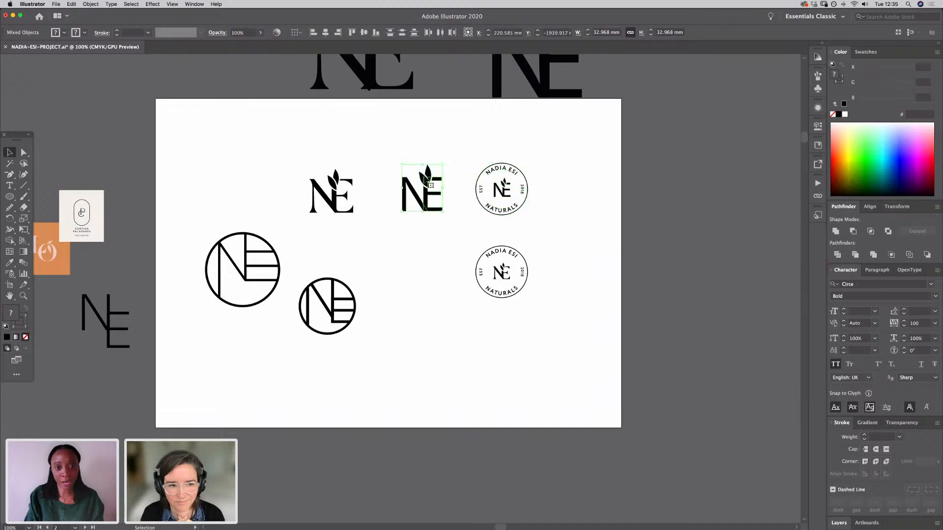
{"action": "left_click", "coordinate": [434, 257]}
{"action": "key", "text": "super+equal"}
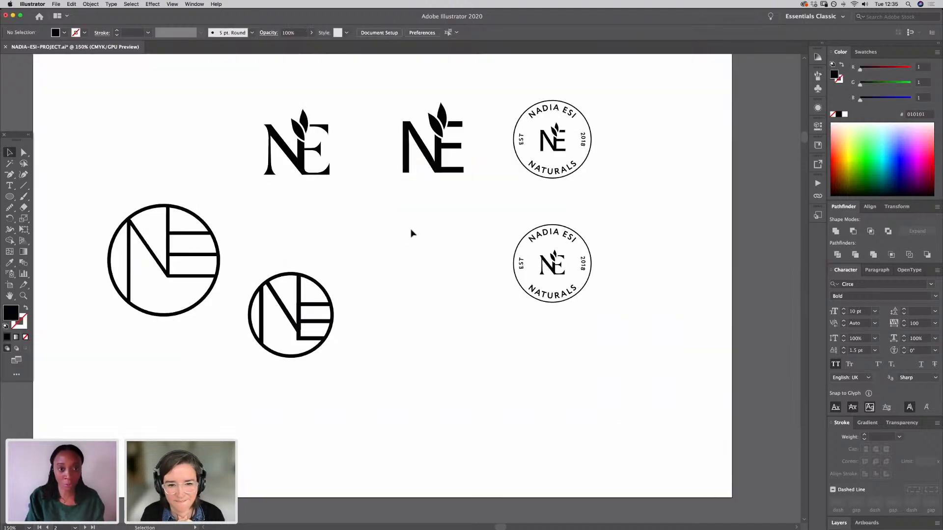
{"action": "key", "text": "super+minus"}
{"action": "key", "text": "super+minus"}
{"action": "key", "text": "super+minus"}
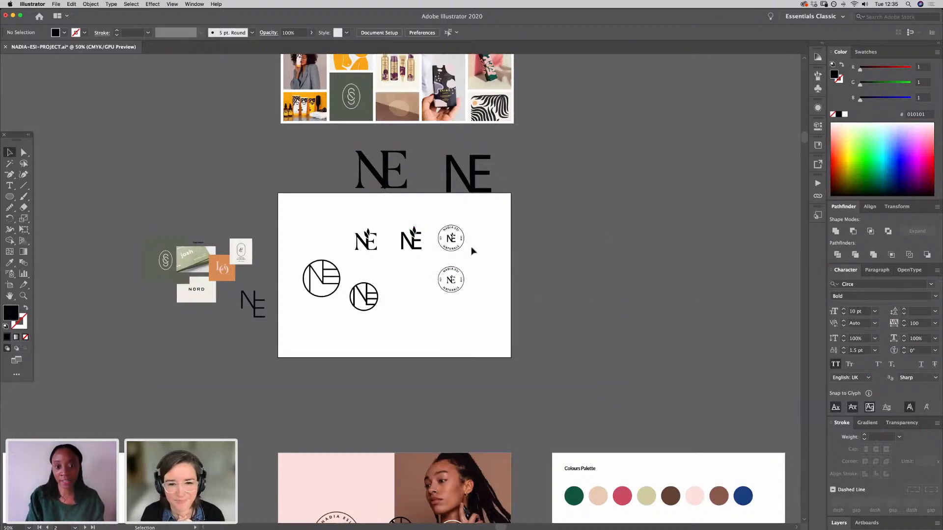
Step: Compare the two round Nadia Esi Naturals badges with the simpler NE marks at a reduced size
{"action": "left_click", "coordinate": [448, 231]}
{"action": "left_click", "coordinate": [488, 246]}
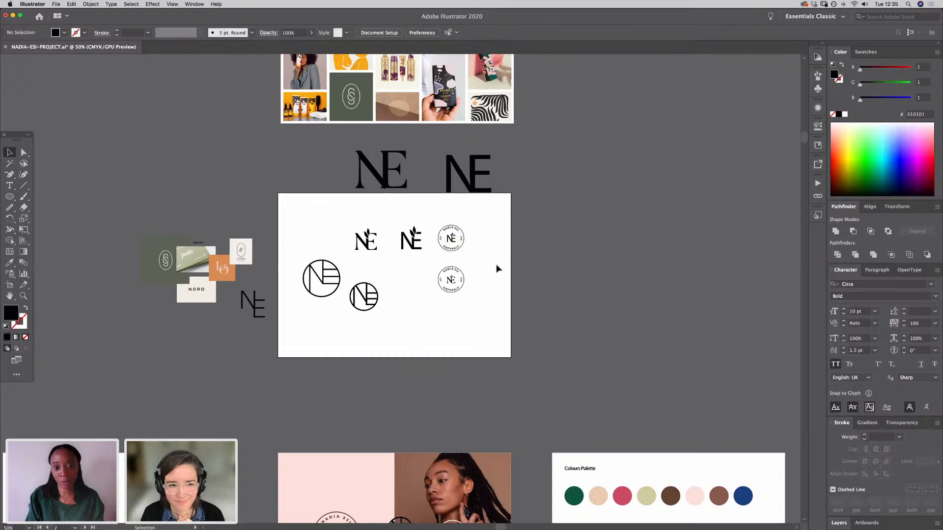
{"action": "left_click", "coordinate": [448, 276]}
{"action": "left_click", "coordinate": [473, 301]}
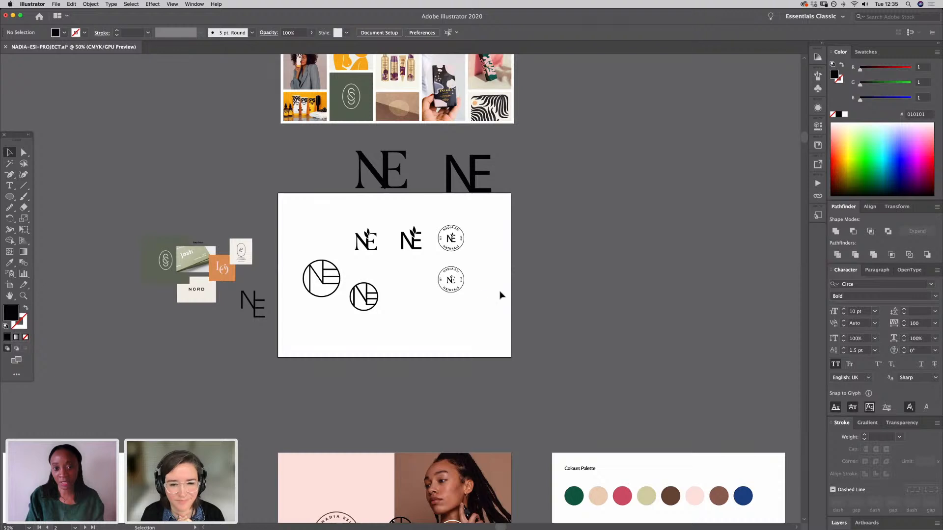
{"action": "left_click", "coordinate": [420, 266]}
{"action": "left_click", "coordinate": [425, 338]}
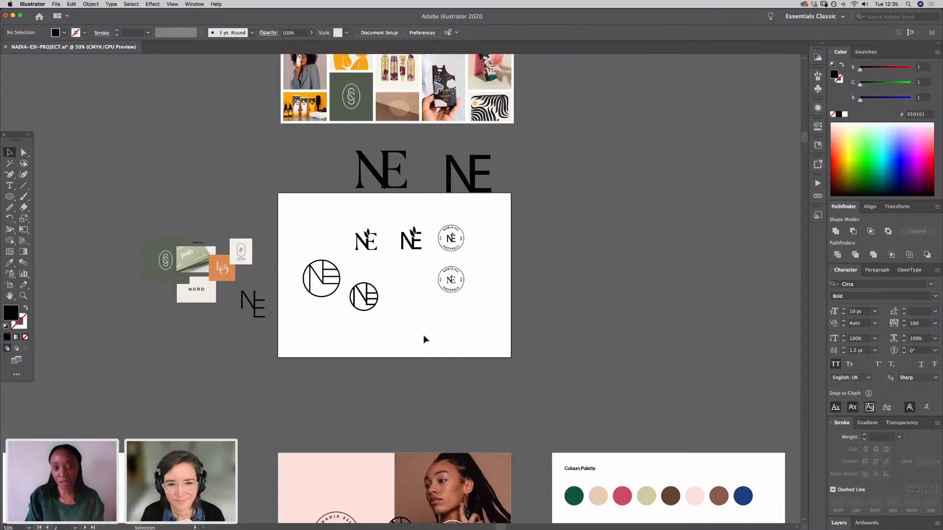
{"action": "left_click", "coordinate": [440, 291]}
{"action": "left_click", "coordinate": [475, 308]}
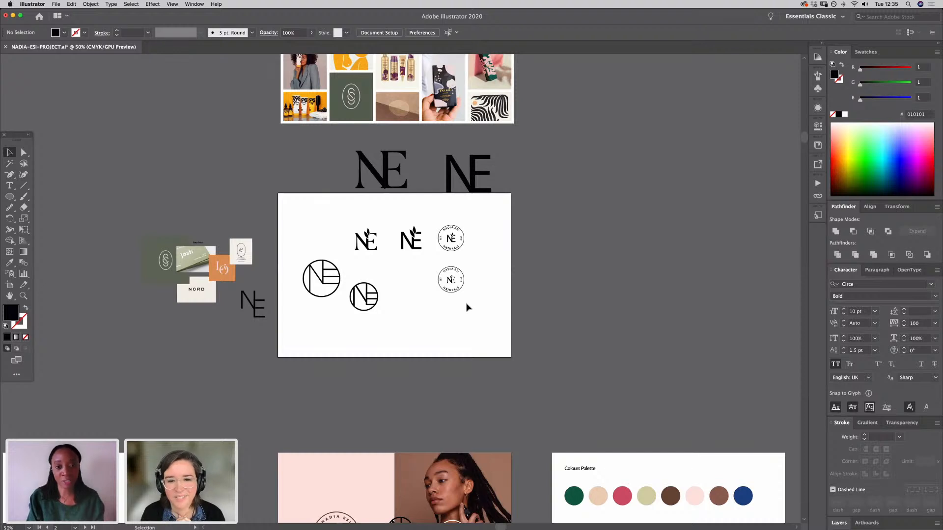
Step: Examine the leaf monograms, circled logos and round badges up close on the logo artboard
{"action": "key", "text": "super+equal"}
{"action": "key", "text": "super+equal"}
{"action": "key", "text": "super+equal"}
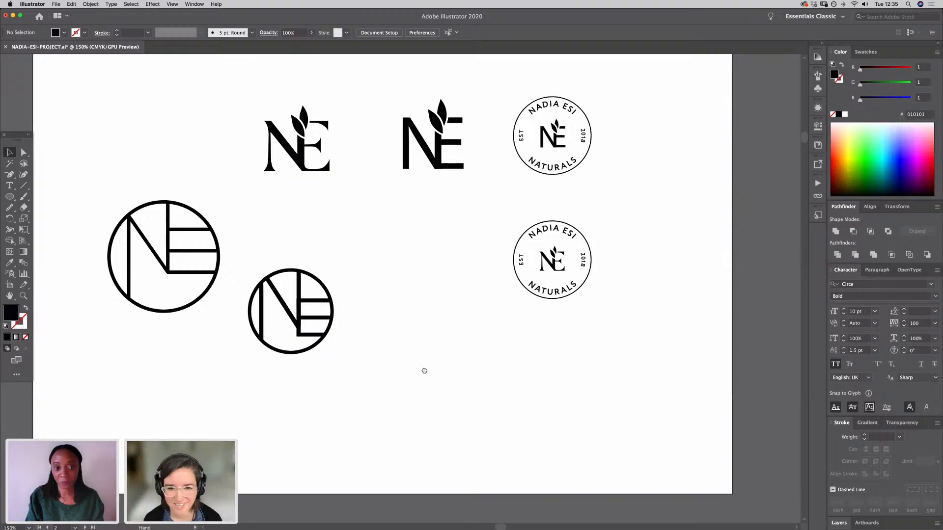
{"action": "left_click_drag", "start_coordinate": [422, 372], "coordinate": [415, 282]}
{"action": "left_click_drag", "start_coordinate": [426, 374], "coordinate": [422, 502]}
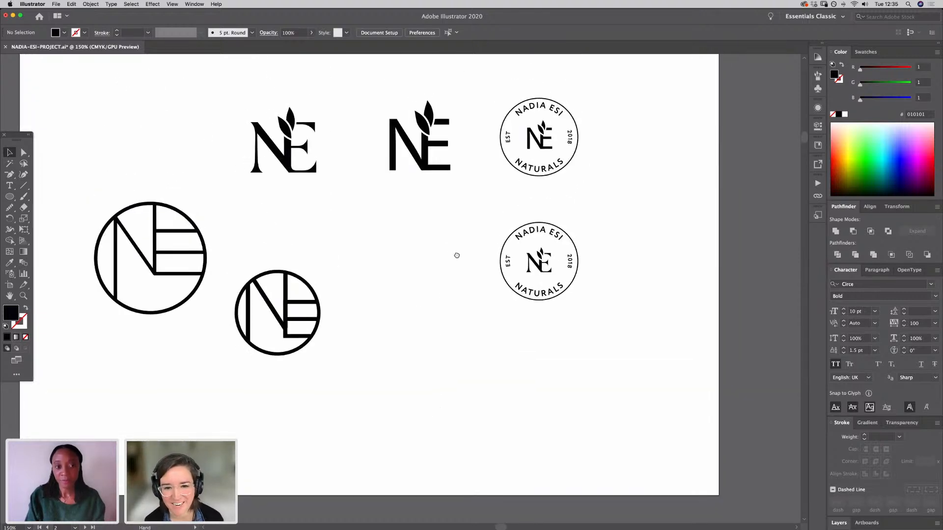
{"action": "left_click_drag", "start_coordinate": [457, 254], "coordinate": [445, 347]}
{"action": "left_click_drag", "start_coordinate": [401, 423], "coordinate": [411, 380]}
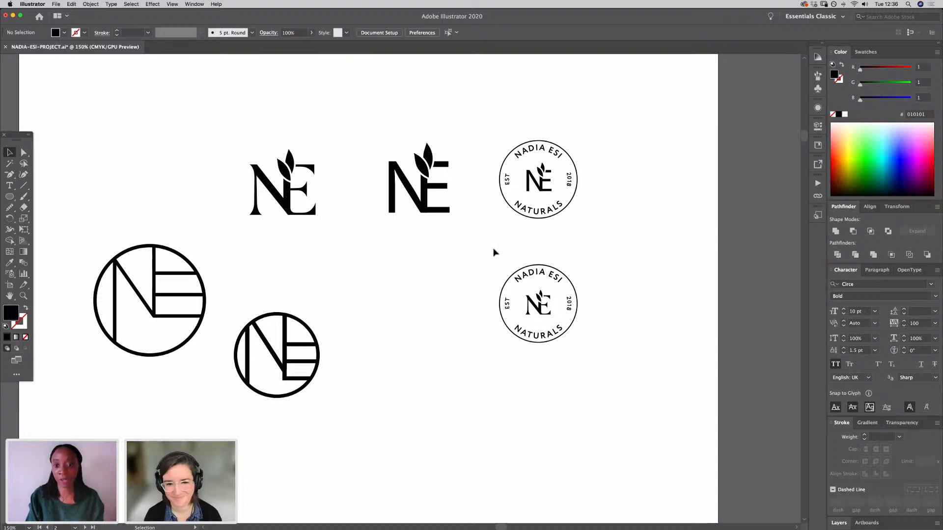
{"action": "left_click_drag", "start_coordinate": [598, 256], "coordinate": [604, 231]}
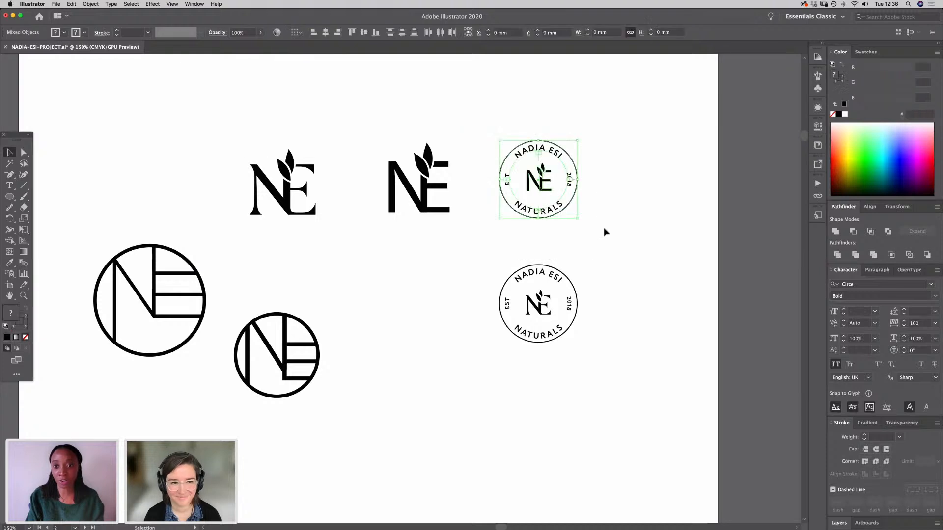
{"action": "left_click", "coordinate": [605, 254]}
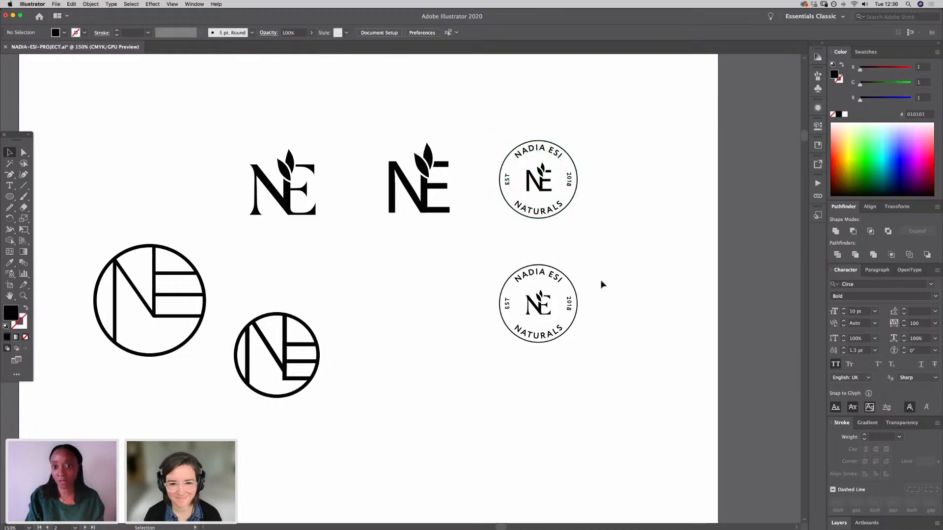
Step: Duplicate the outer ring of the sans-serif round badge beside it and scale the copy to about 16.5 mm in diameter
{"action": "left_click_drag", "start_coordinate": [600, 224], "coordinate": [489, 256]}
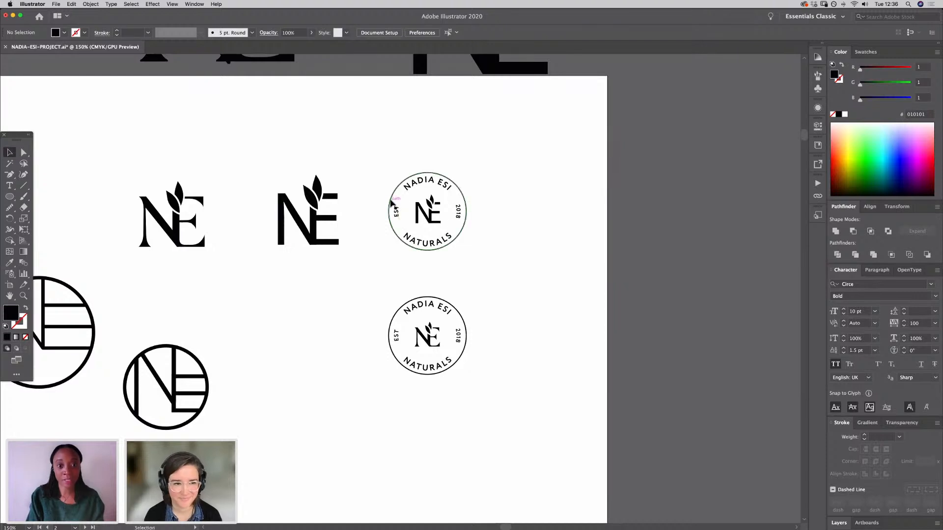
{"action": "left_click_drag", "start_coordinate": [393, 202], "coordinate": [493, 202]}
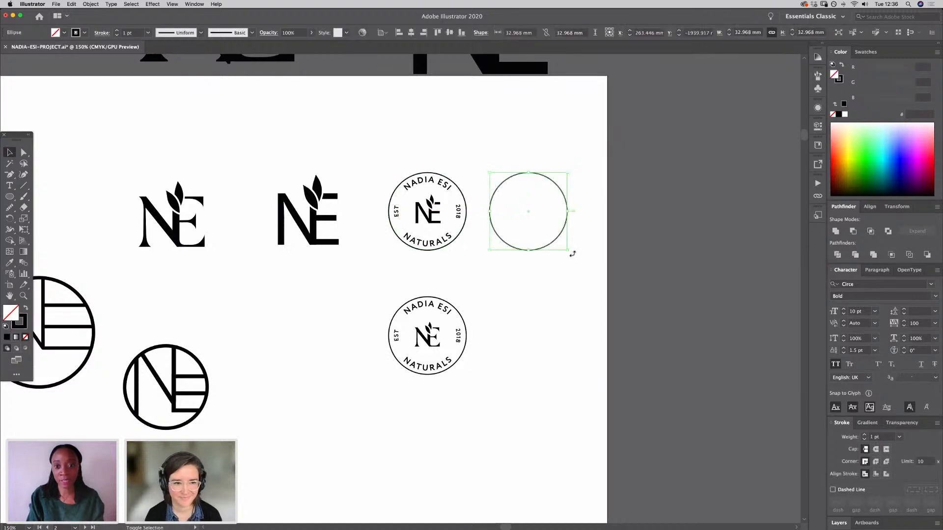
{"action": "left_click_drag", "start_coordinate": [568, 252], "coordinate": [527, 215]}
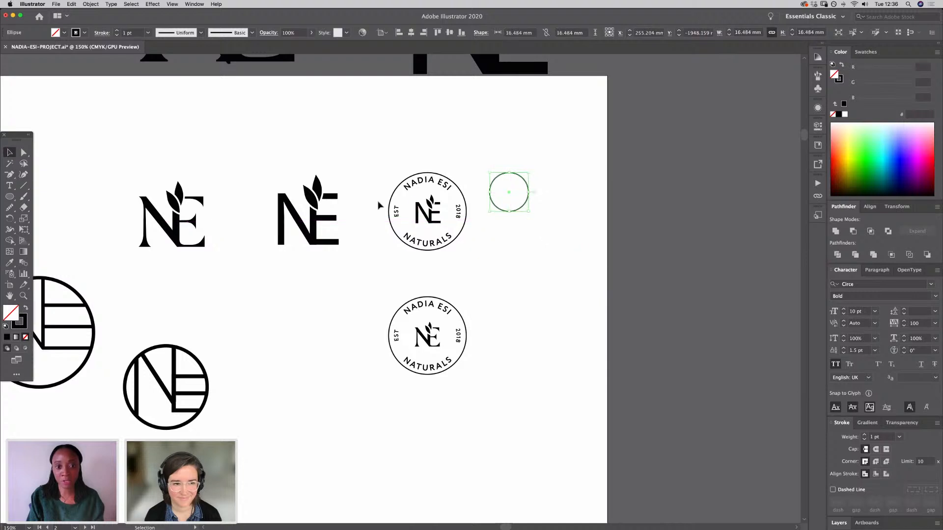
Step: Place a scaled-down copy of the sans-serif NE leaf monogram, about 8 mm wide, inside the small ring
{"action": "left_click", "coordinate": [319, 240]}
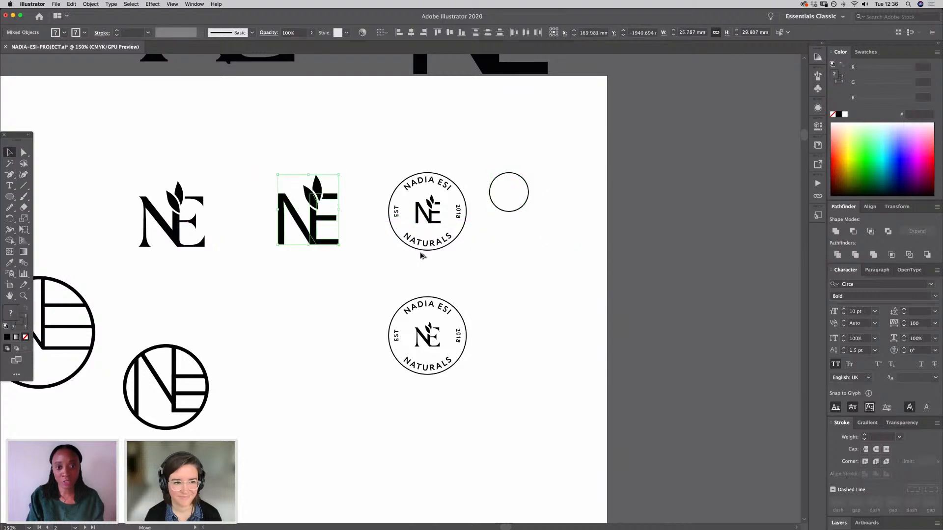
{"action": "left_click_drag", "start_coordinate": [420, 254], "coordinate": [509, 199]}
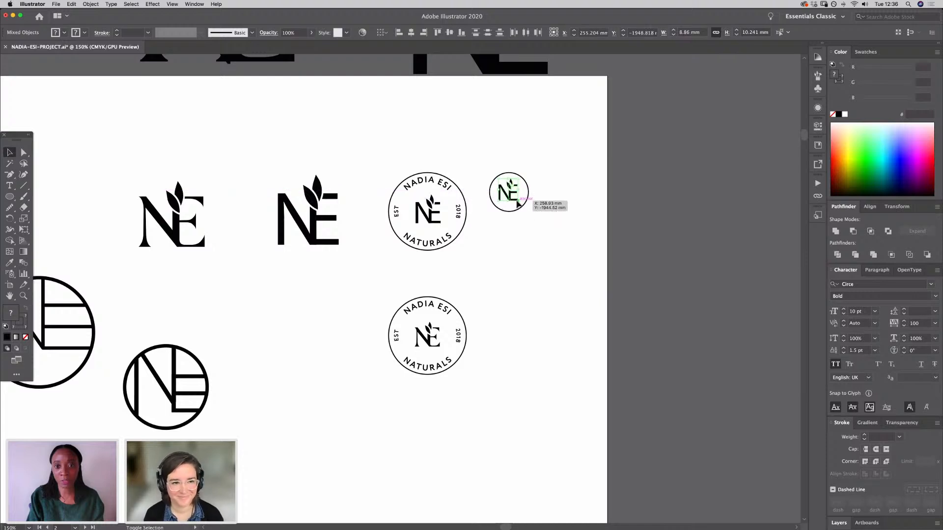
{"action": "left_click_drag", "start_coordinate": [518, 203], "coordinate": [516, 200]}
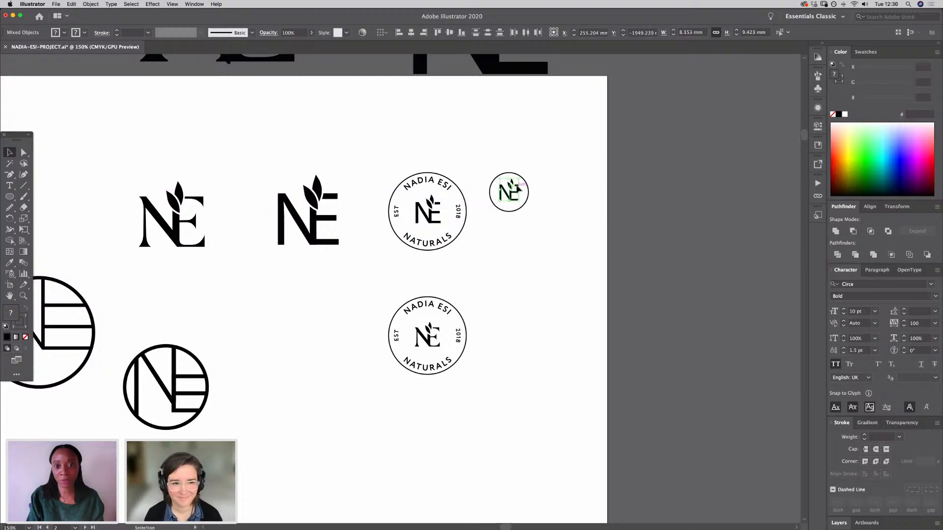
{"action": "left_click", "coordinate": [527, 189], "text": "shift"}
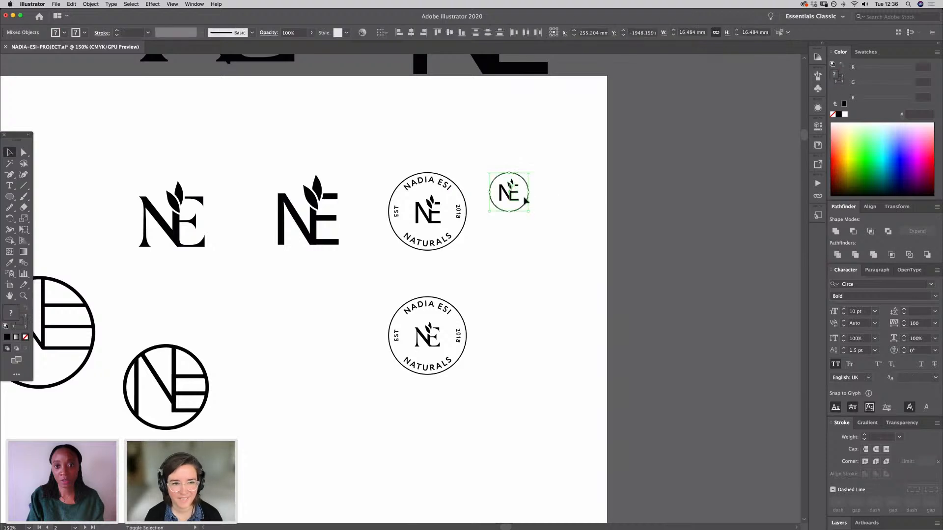
Step: Set the white stroke weight of both leaves in the small circled monogram to 1 pt
{"action": "key", "text": "super+equal"}
{"action": "key", "text": "super+equal"}
{"action": "key", "text": "super+equal"}
{"action": "key", "text": "super+equal"}
{"action": "key", "text": "super+equal"}
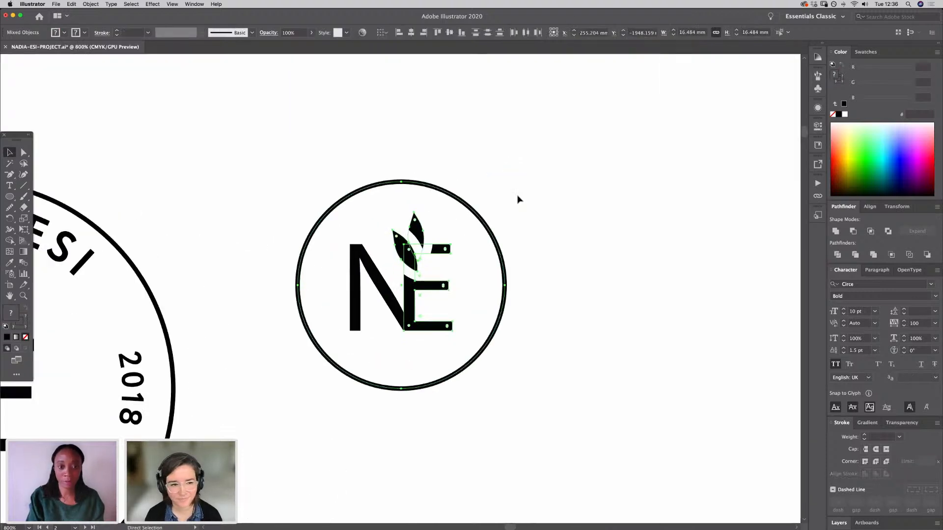
{"action": "left_click", "coordinate": [454, 188]}
{"action": "left_click", "coordinate": [405, 240]}
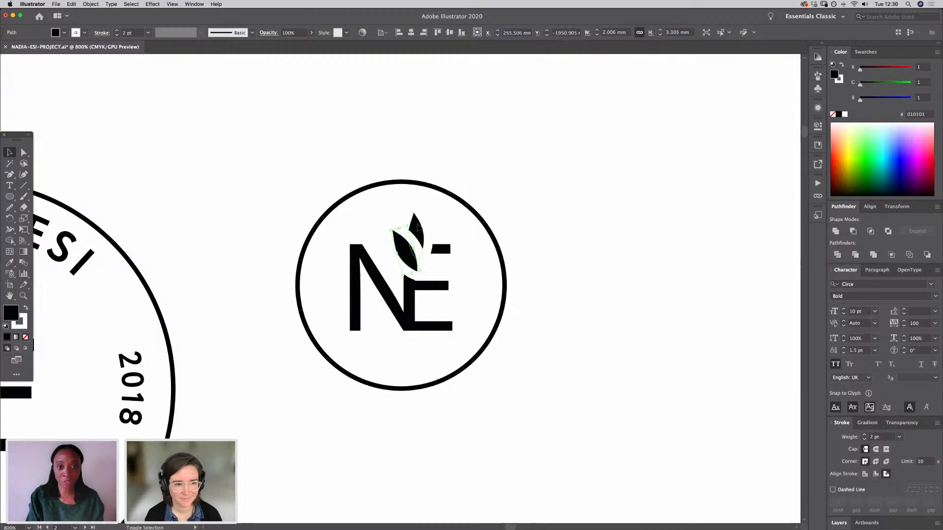
{"action": "left_click", "coordinate": [418, 227], "text": "shift"}
{"action": "left_click", "coordinate": [864, 439]}
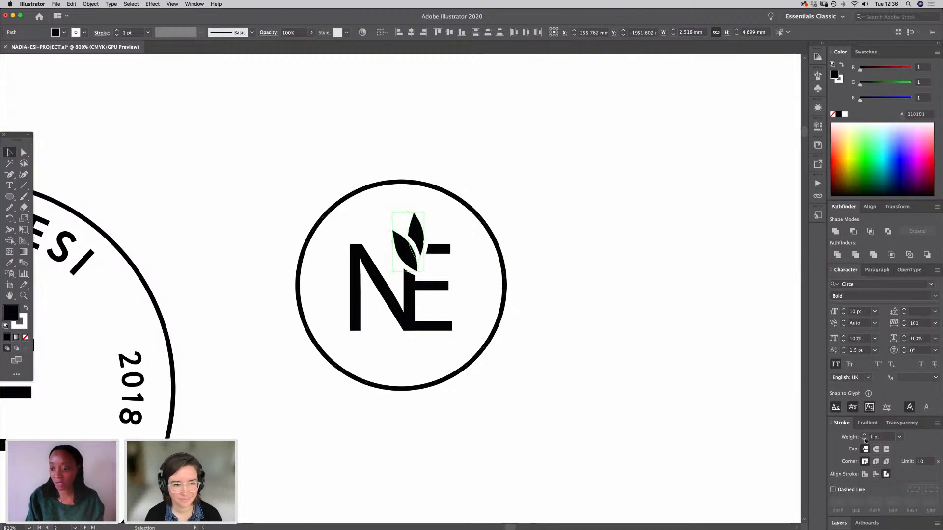
{"action": "left_click", "coordinate": [703, 423]}
{"action": "key", "text": "super+minus"}
{"action": "key", "text": "super+minus"}
{"action": "key", "text": "super+minus"}
{"action": "key", "text": "super+minus"}
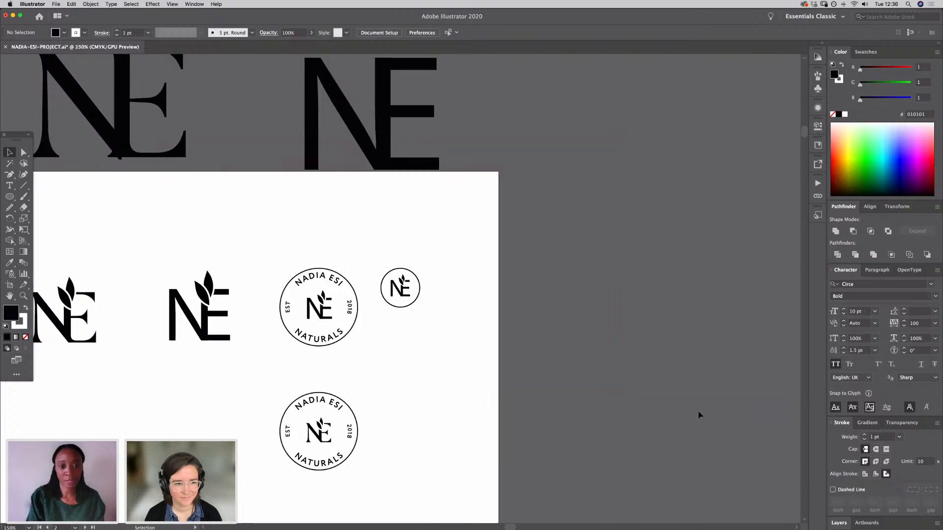
Step: Duplicate the small circular ring to the space beside the serif round badge
{"action": "scroll", "coordinate": [442, 373], "scroll_direction": "down", "scroll_amount": 3}
{"action": "scroll", "coordinate": [442, 372], "scroll_direction": "left", "scroll_amount": 2}
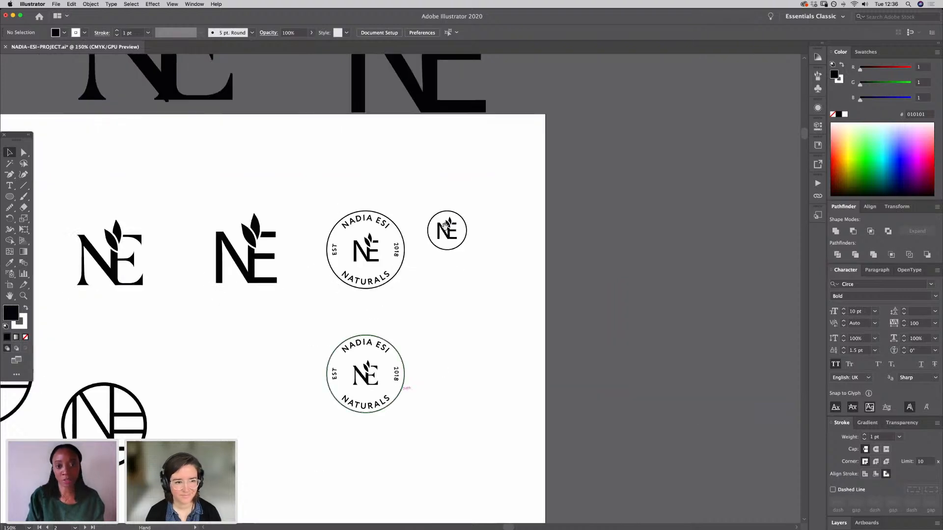
{"action": "left_click_drag", "start_coordinate": [485, 255], "coordinate": [414, 350]}
{"action": "left_click", "coordinate": [361, 304]}
{"action": "left_click", "coordinate": [424, 460]}
Step: Move the white circled leaf logo and the brown round badge off the presentation layout to the pasteboard above it
{"action": "scroll", "coordinate": [414, 350], "scroll_direction": "down", "scroll_amount": 15}
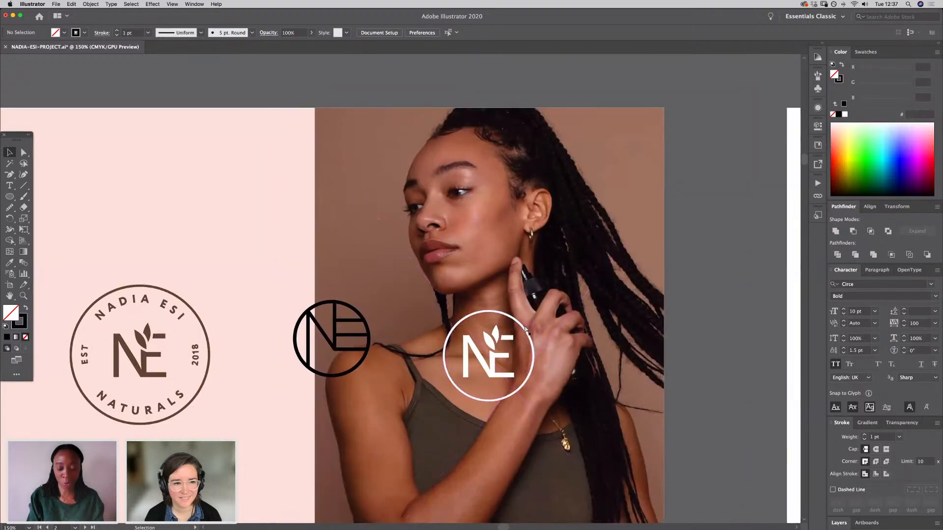
{"action": "key", "text": "super+minus"}
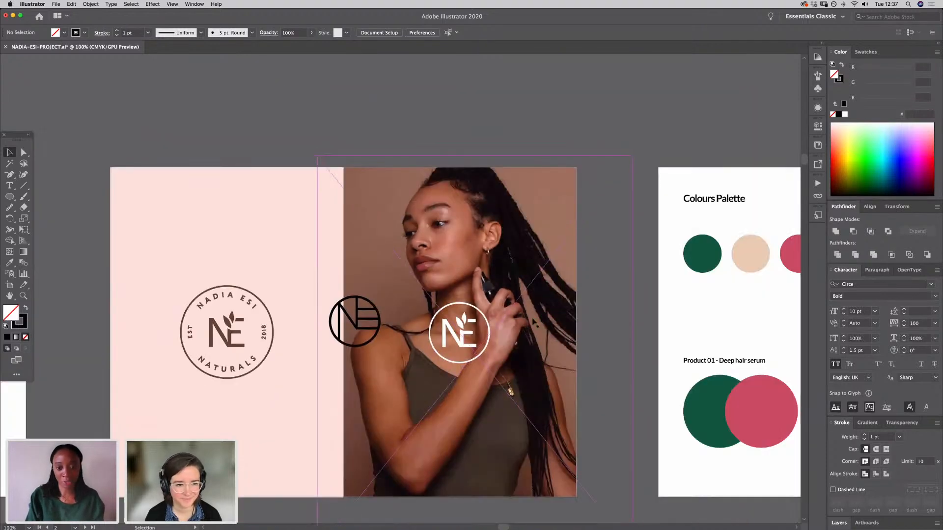
{"action": "left_click", "coordinate": [461, 351]}
{"action": "left_click_drag", "start_coordinate": [461, 351], "coordinate": [462, 100]}
{"action": "left_click_drag", "start_coordinate": [236, 333], "coordinate": [297, 68]}
Step: Place the black circled NE line logo on the woman's photo and match its colour to the white leaf logo
{"action": "left_click_drag", "start_coordinate": [361, 322], "coordinate": [455, 325]}
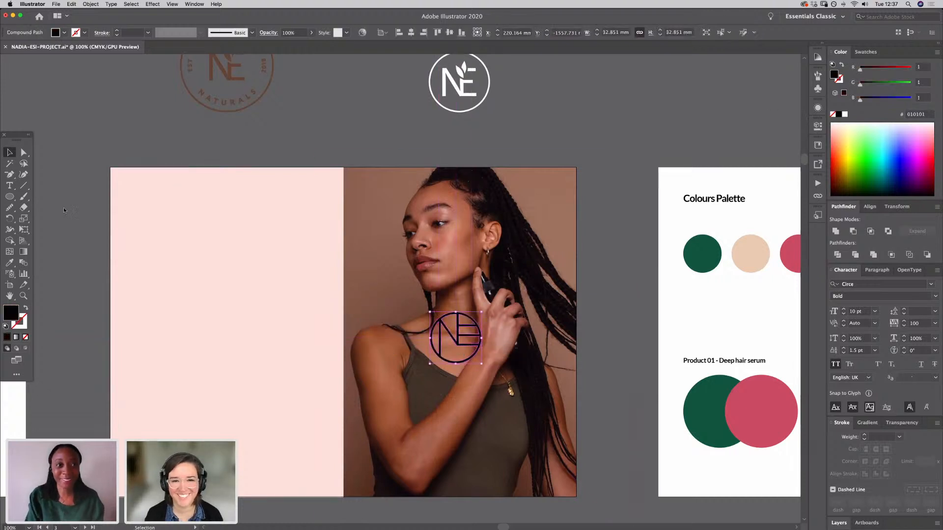
{"action": "left_click", "coordinate": [9, 263]}
{"action": "left_click", "coordinate": [470, 93]}
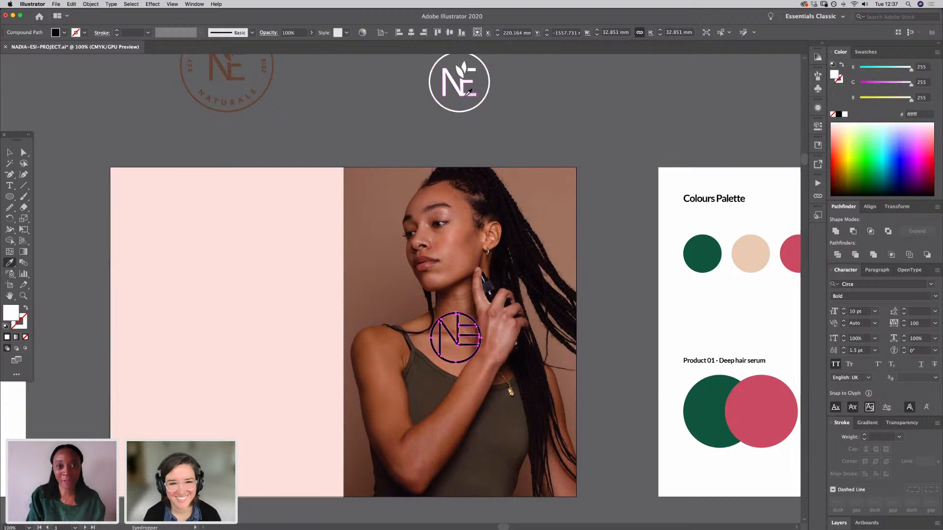
{"action": "key", "text": "v"}
{"action": "left_click", "coordinate": [139, 146]}
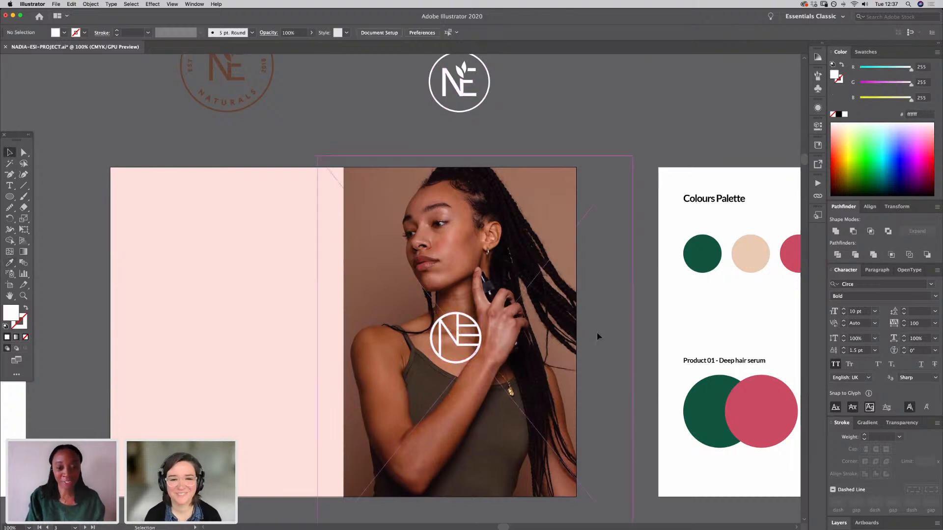
Step: Centre the white circled NE line logo horizontally and vertically on the photo
{"action": "left_click", "coordinate": [459, 362]}
{"action": "left_click", "coordinate": [550, 376], "text": "shift"}
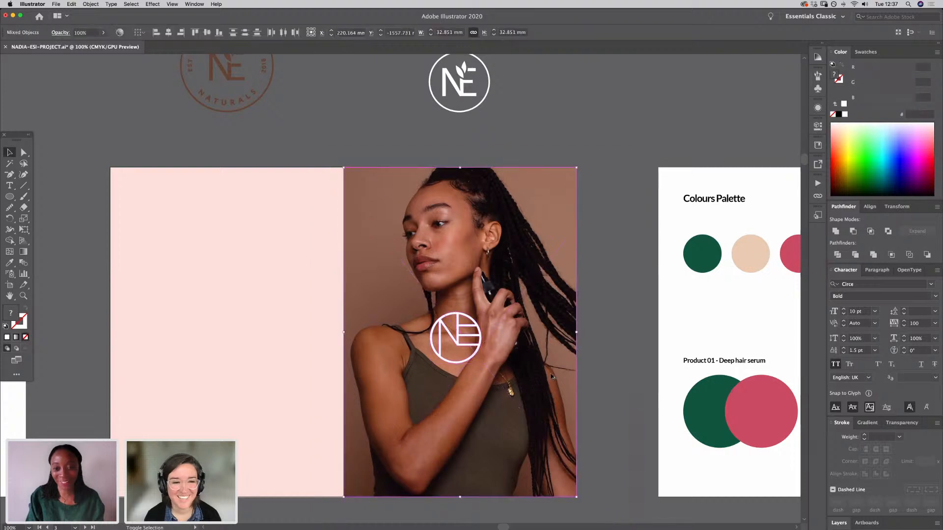
{"action": "left_click", "coordinate": [868, 206]}
{"action": "left_click", "coordinate": [852, 202]}
{"action": "left_click", "coordinate": [917, 201]}
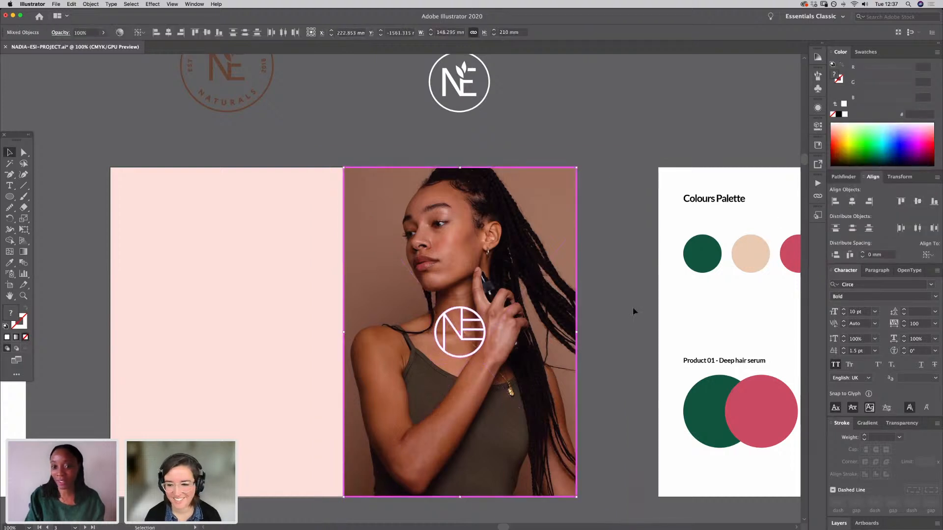
{"action": "left_click", "coordinate": [625, 342]}
{"action": "mouse_move", "coordinate": [606, 404]}
{"action": "left_mouse_down"}
{"action": "mouse_move", "coordinate": [610, 334]}
{"action": "mouse_move", "coordinate": [608, 391]}
{"action": "left_mouse_up"}
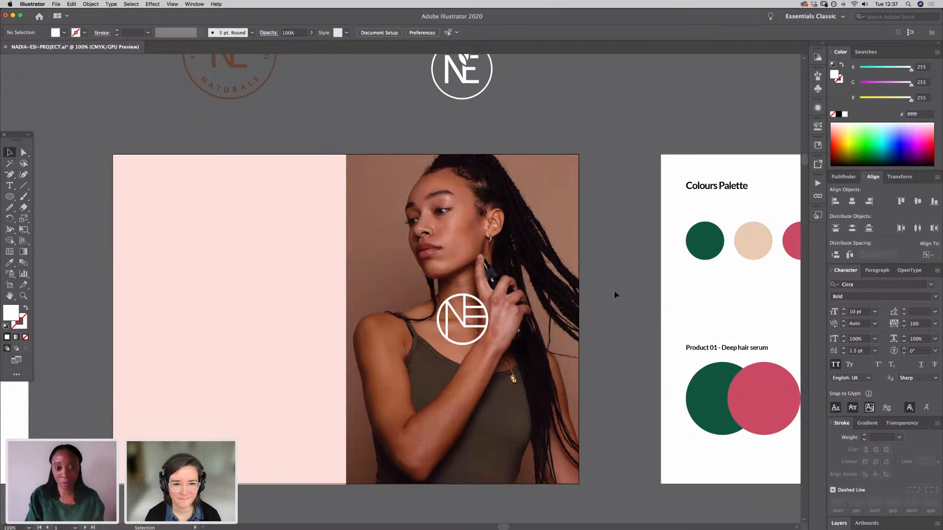
{"action": "left_click", "coordinate": [461, 345]}
{"action": "left_click", "coordinate": [642, 327]}
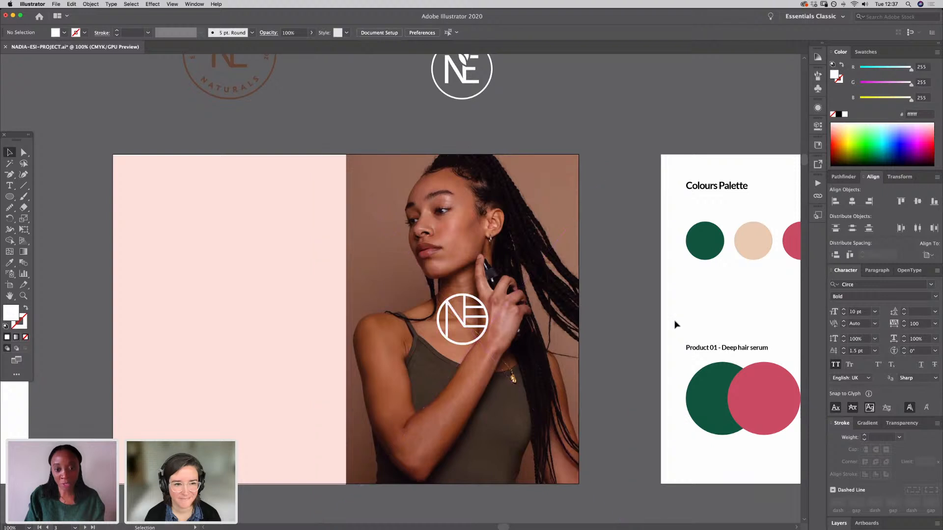
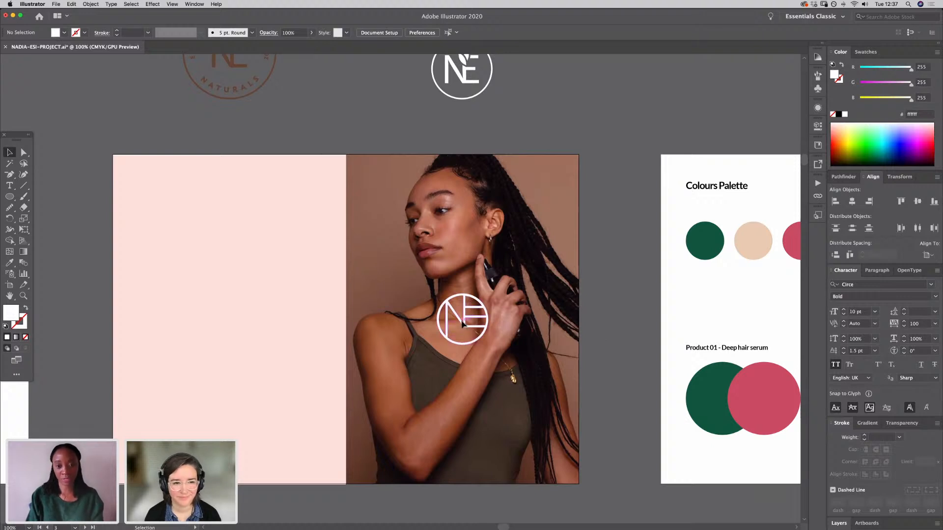
Step: Move the white circled NE line logo off the photo to the pasteboard above the layout
{"action": "left_click_drag", "start_coordinate": [462, 324], "coordinate": [565, 135]}
{"action": "scroll", "coordinate": [552, 254], "scroll_direction": "up", "scroll_amount": 7}
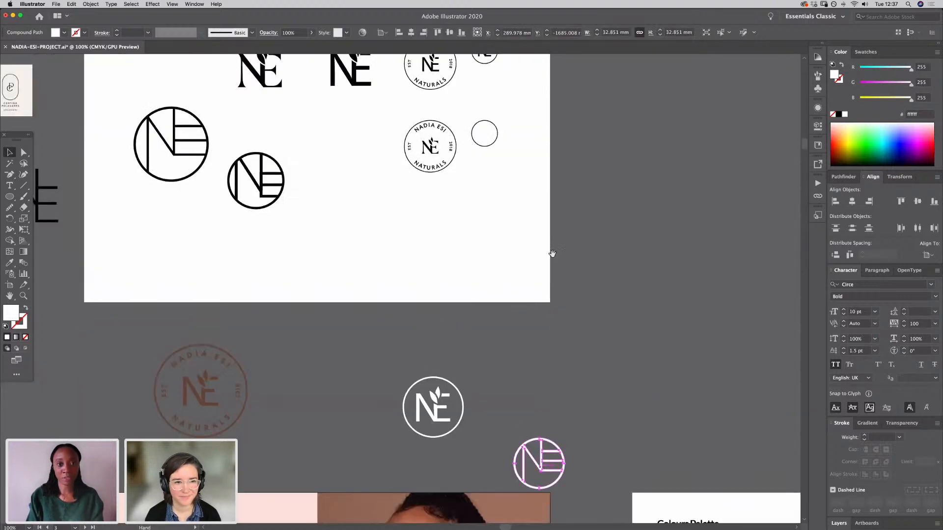
{"action": "scroll", "coordinate": [553, 253], "scroll_direction": "up", "scroll_amount": 3}
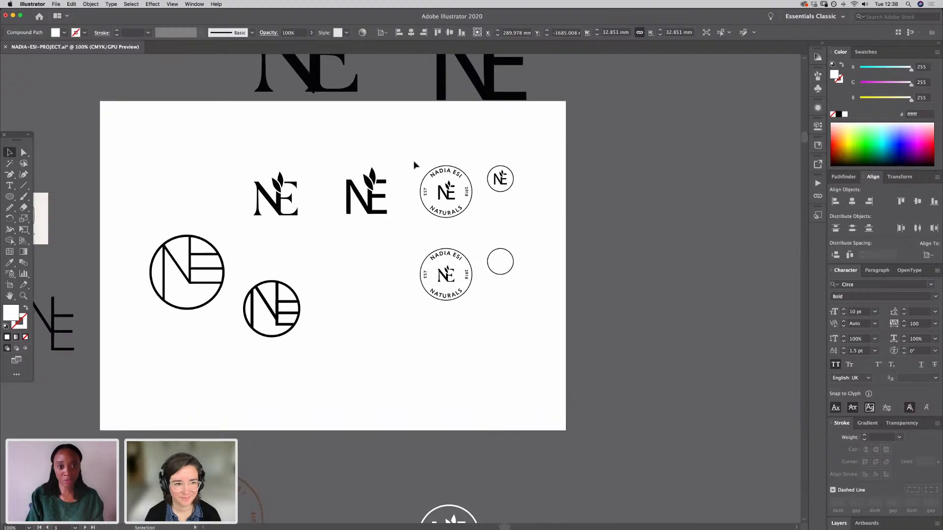
Step: Duplicate the serif NE leaf monogram into the empty area in the lower part of the logo artboard
{"action": "left_click_drag", "start_coordinate": [414, 164], "coordinate": [464, 231]}
{"action": "left_click", "coordinate": [373, 231]}
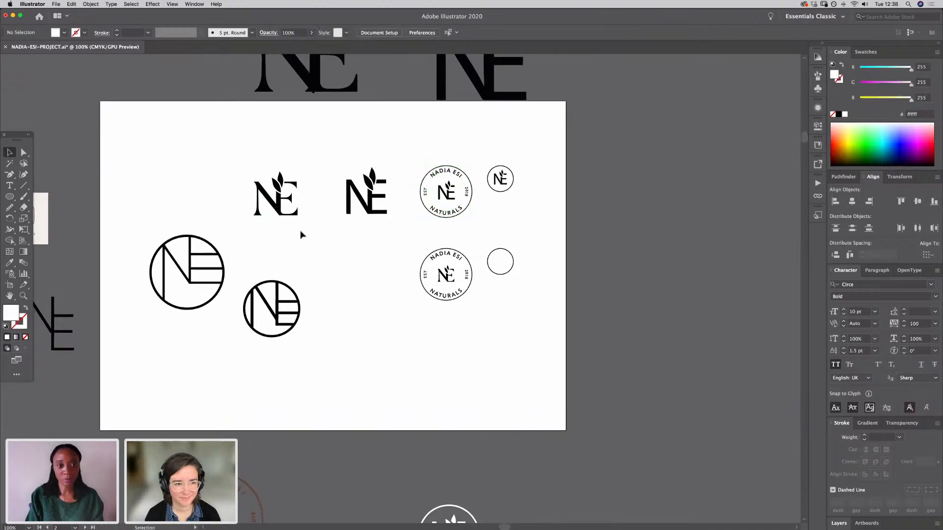
{"action": "left_click_drag", "start_coordinate": [247, 176], "coordinate": [246, 173]}
{"action": "left_click_drag", "start_coordinate": [275, 209], "coordinate": [391, 354]}
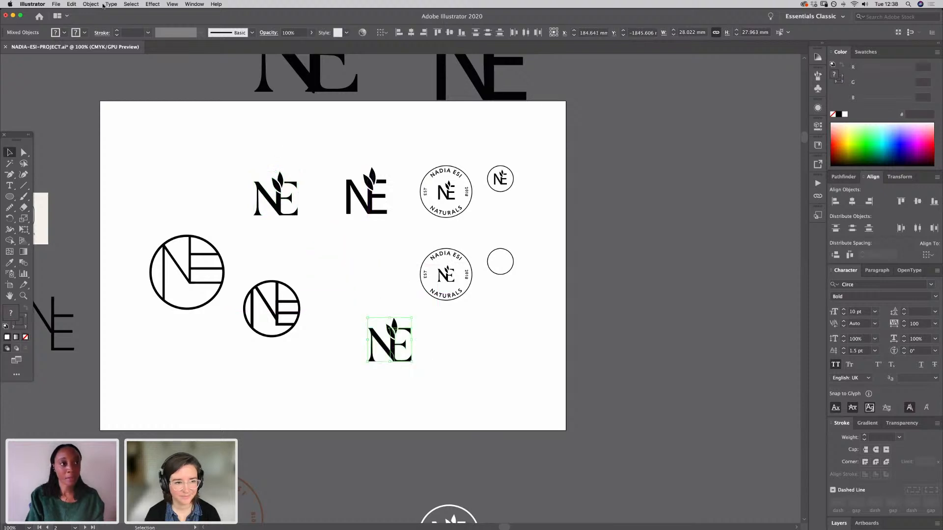
Step: Convert the leaf strokes of the duplicated serif monogram to outlines with Outline Stroke and check the resulting shapes up close
{"action": "left_click", "coordinate": [108, 4]}
{"action": "mouse_move", "coordinate": [97, 4]}
{"action": "mouse_move", "coordinate": [118, 168]}
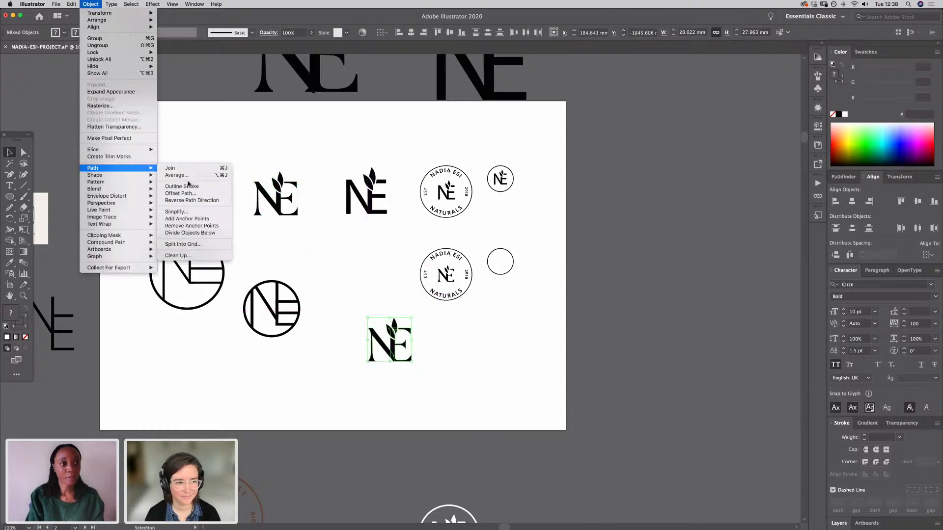
{"action": "left_click", "coordinate": [189, 187]}
{"action": "key", "text": "a"}
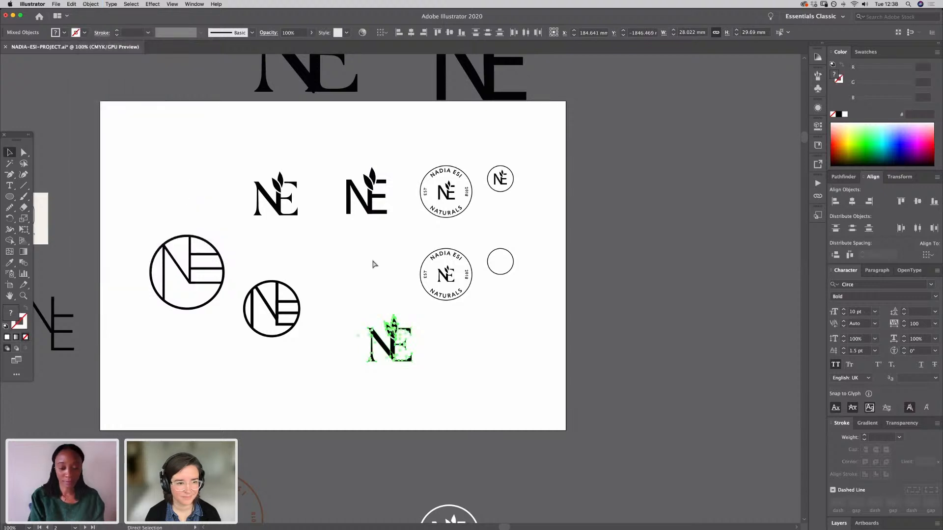
{"action": "key", "text": "super+equal"}
{"action": "key", "text": "super+equal"}
{"action": "key", "text": "super+equal"}
{"action": "key", "text": "super+equal"}
{"action": "key", "text": "super+equal"}
{"action": "key", "text": "super+equal"}
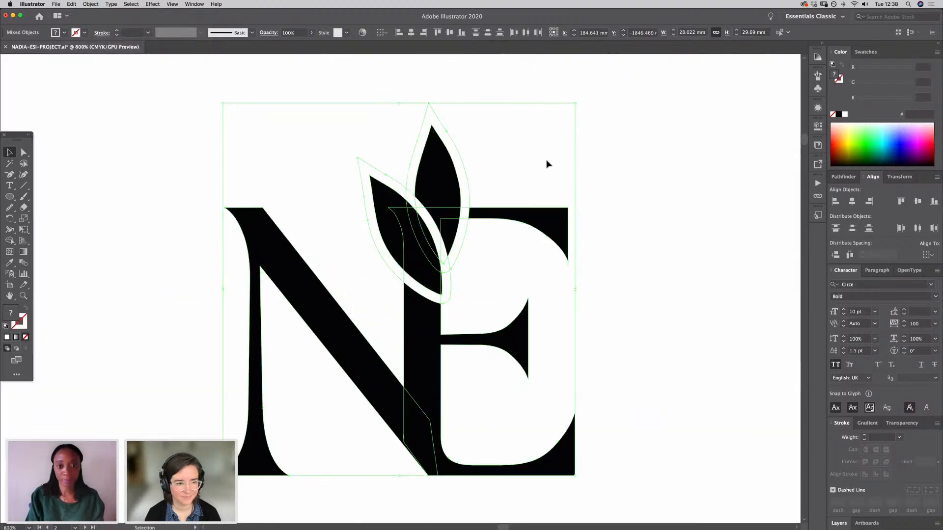
{"action": "left_click", "coordinate": [532, 163]}
{"action": "left_click", "coordinate": [419, 339]}
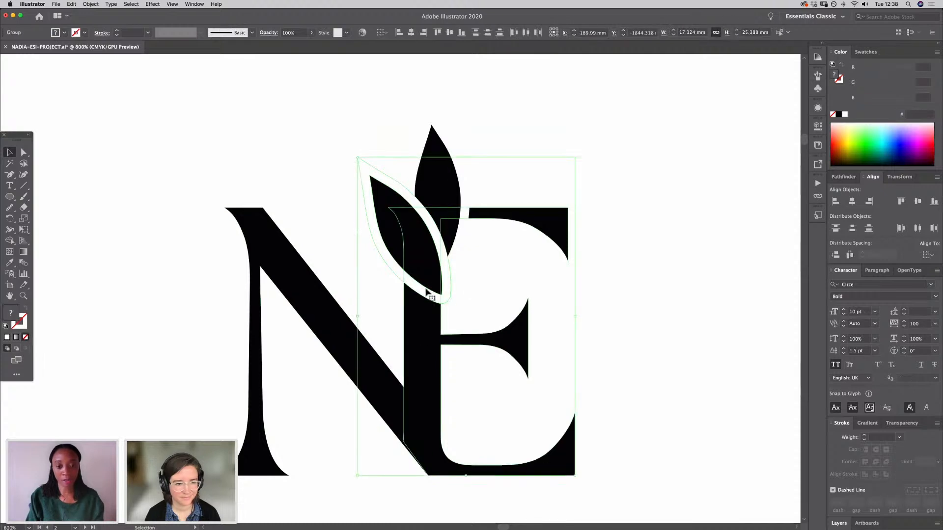
{"action": "left_click", "coordinate": [208, 294]}
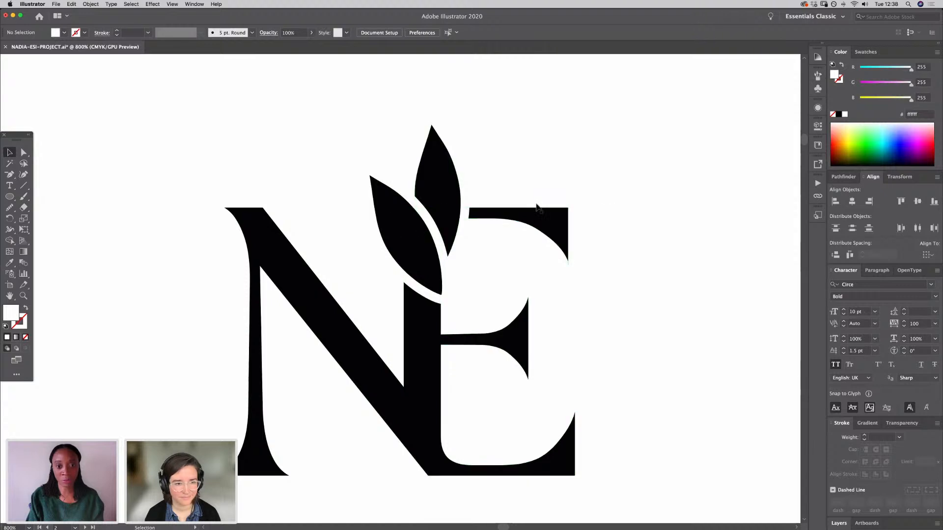
Step: Ungroup both leaves so their white outlines are separate from the black leaf shapes
{"action": "left_click", "coordinate": [464, 211]}
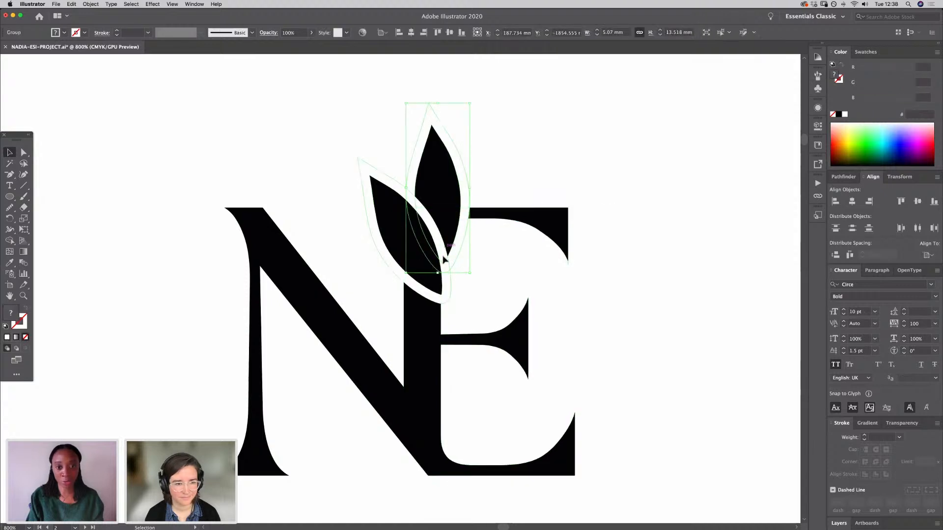
{"action": "right_click", "coordinate": [453, 192]}
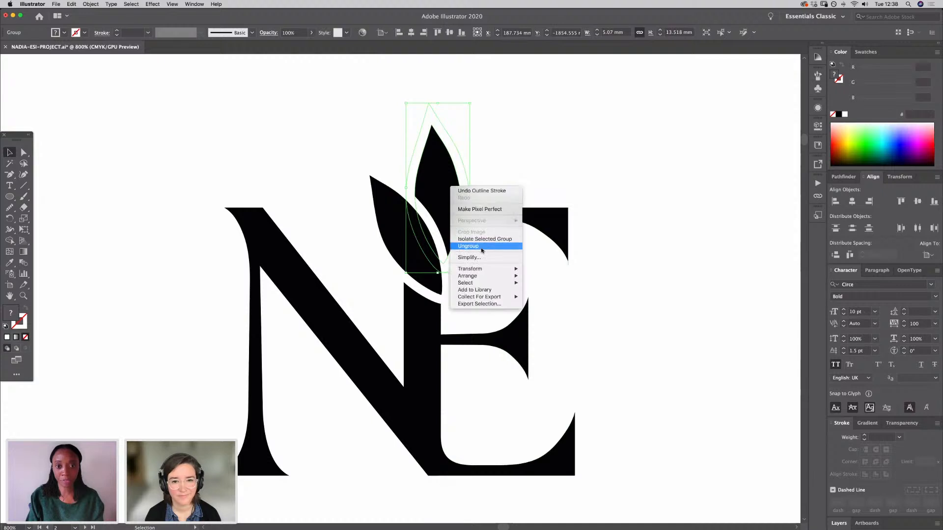
{"action": "left_click", "coordinate": [483, 246]}
{"action": "left_click", "coordinate": [343, 237]}
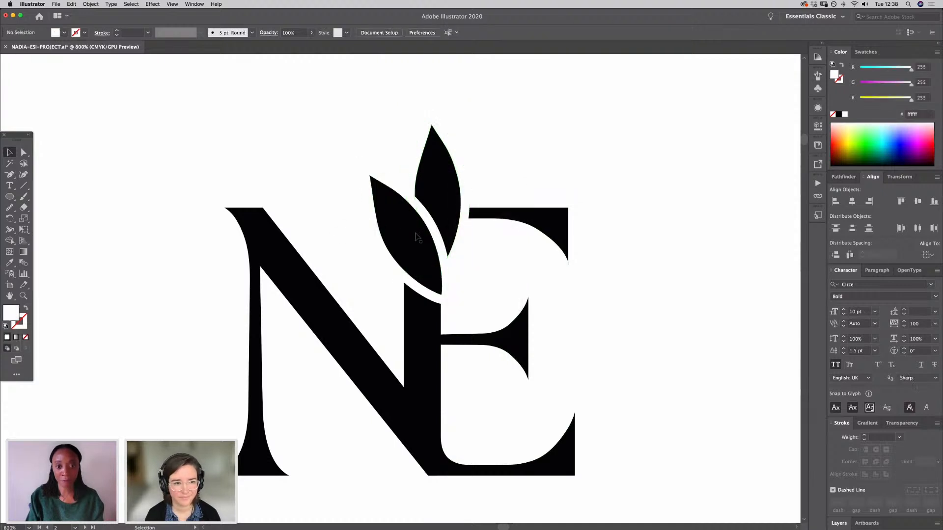
{"action": "left_click", "coordinate": [408, 227]}
{"action": "right_click", "coordinate": [414, 228]}
{"action": "left_click", "coordinate": [445, 287]}
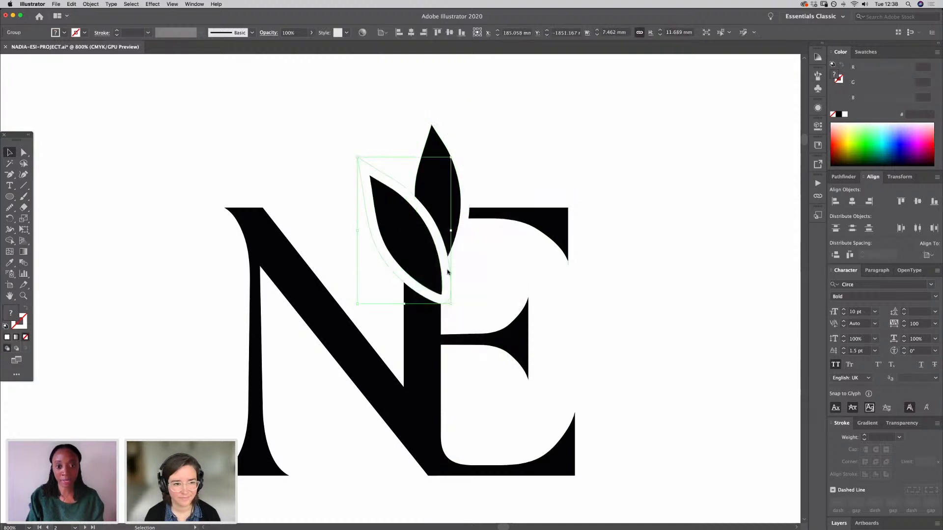
{"action": "left_click", "coordinate": [479, 241]}
Step: Subtract the upright leaf's white outline from the letter E with Minus Front
{"action": "left_click", "coordinate": [464, 231]}
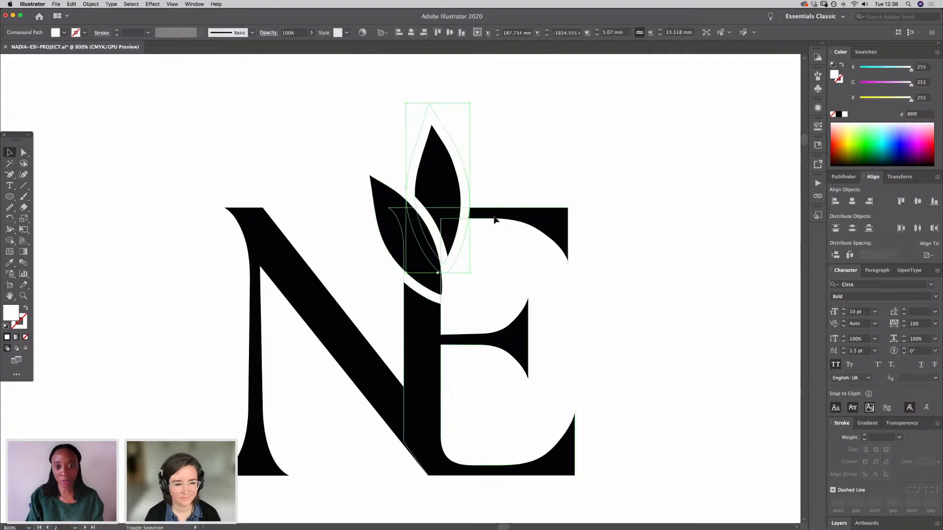
{"action": "left_click", "coordinate": [495, 215], "text": "shift"}
{"action": "left_click", "coordinate": [843, 178]}
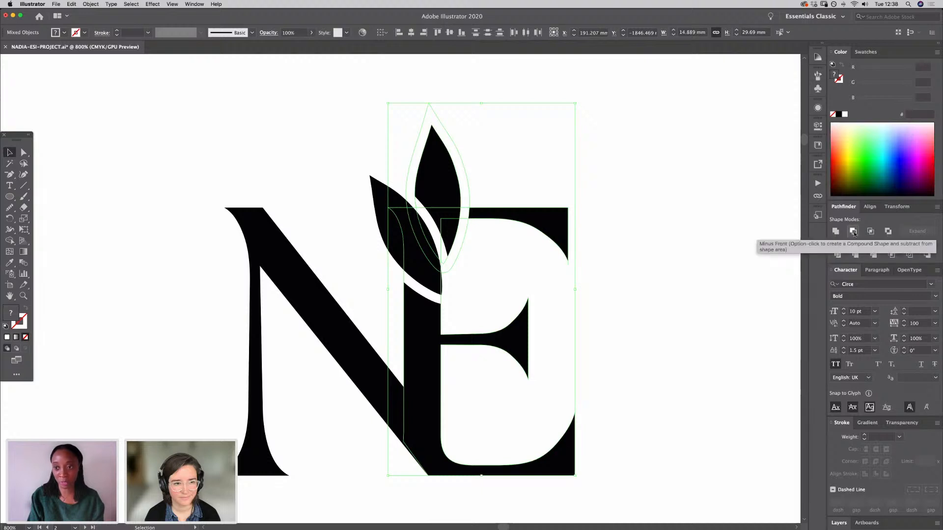
{"action": "left_click", "coordinate": [853, 233]}
{"action": "left_click", "coordinate": [653, 240]}
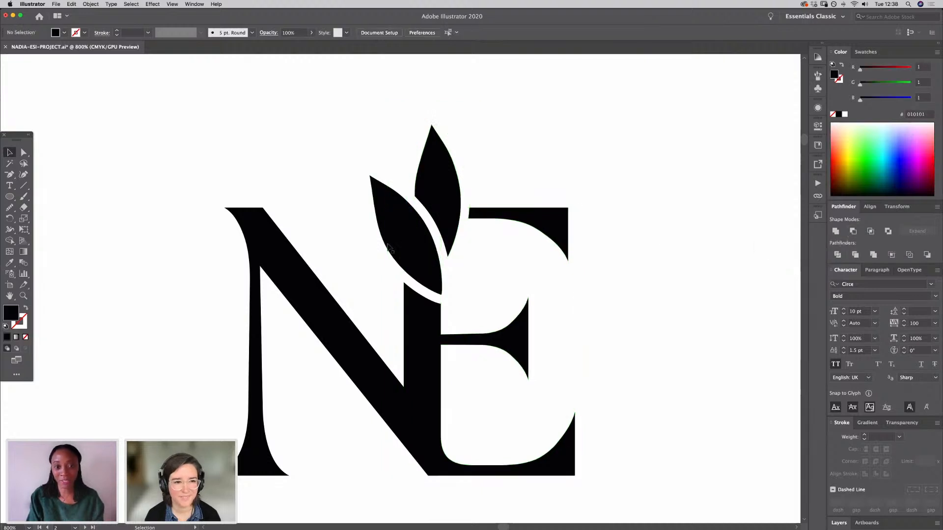
Step: Try to subtract the slanted leaf's white outline from the letter E with Minus Front, and undo it
{"action": "left_click", "coordinate": [397, 246]}
{"action": "left_click", "coordinate": [365, 300]}
{"action": "left_click", "coordinate": [403, 276]}
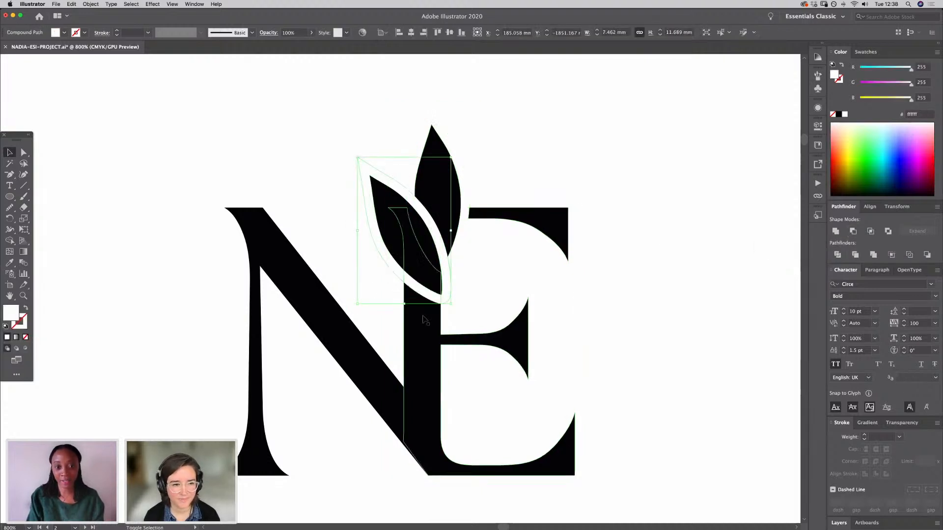
{"action": "left_click", "coordinate": [425, 321], "text": "shift"}
{"action": "left_click", "coordinate": [852, 232]}
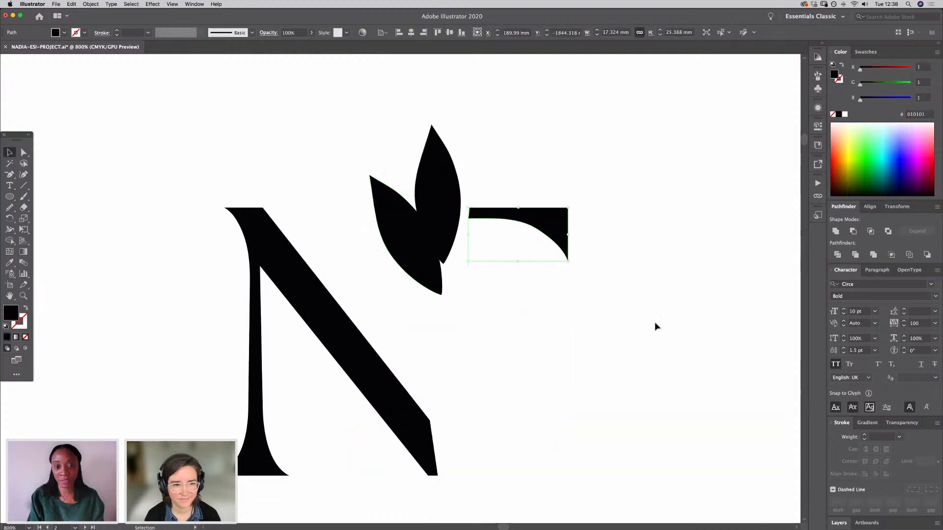
{"action": "key", "text": "super+z"}
Step: Cut the slanted leaf's white outline and paste it in place in front of the letter E
{"action": "left_click", "coordinate": [369, 298]}
{"action": "left_click", "coordinate": [405, 281]}
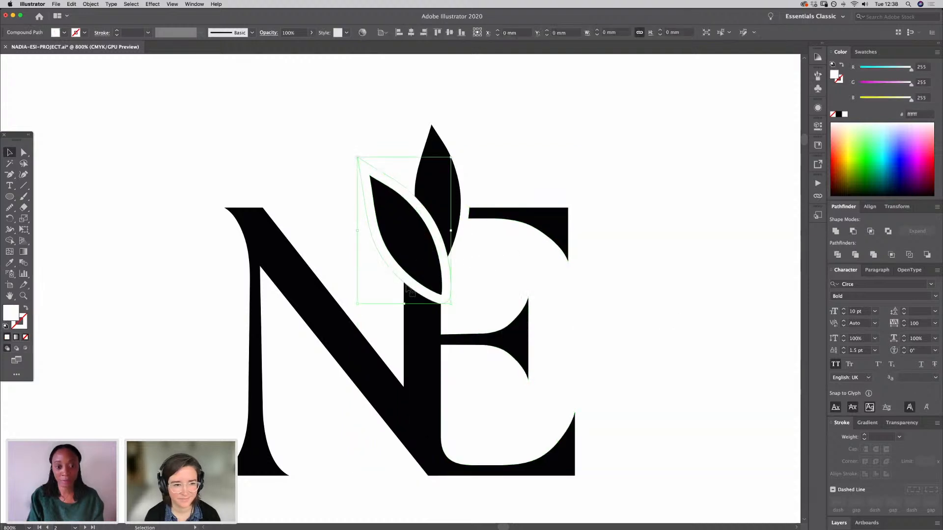
{"action": "key", "text": "super+x"}
{"action": "left_click", "coordinate": [418, 320]}
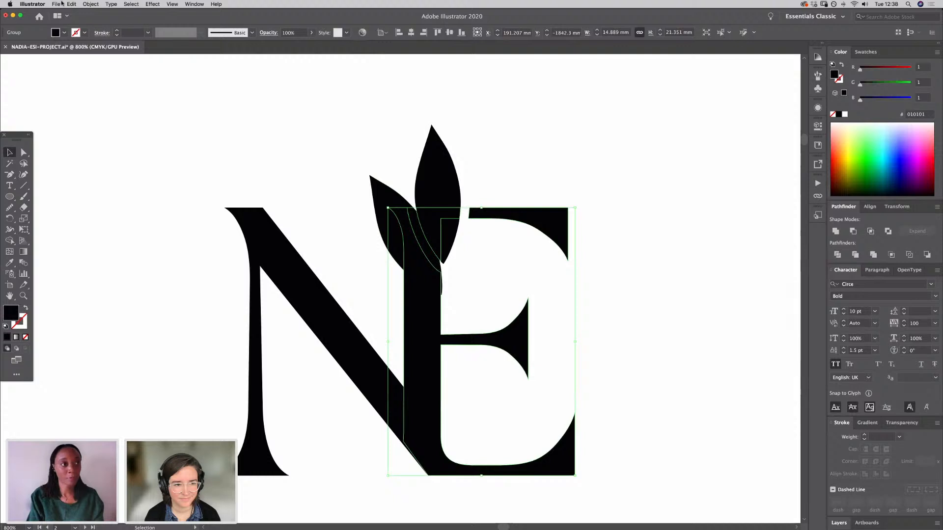
{"action": "left_click", "coordinate": [71, 4]}
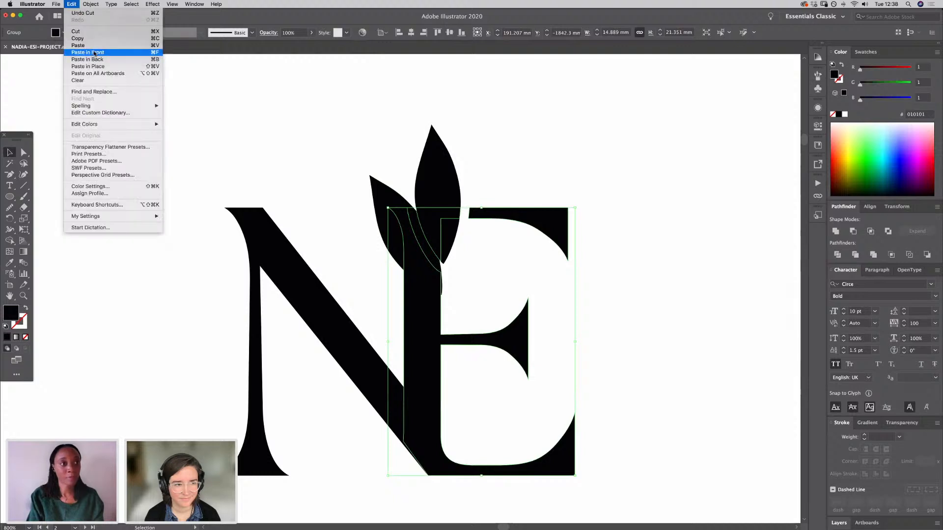
{"action": "left_click", "coordinate": [94, 53]}
Step: Try Minus Front again using the pasted leaf outline and the grouped letter E
{"action": "left_click", "coordinate": [570, 288], "text": "shift"}
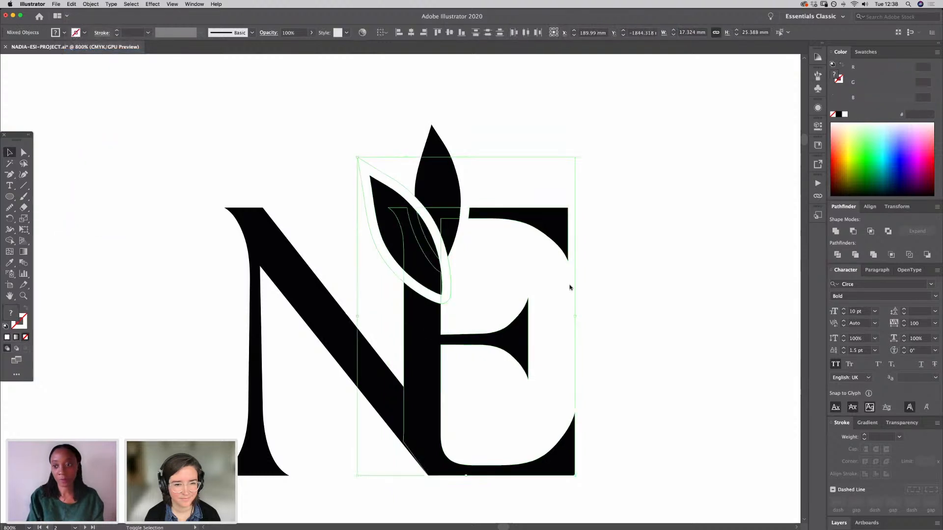
{"action": "left_click", "coordinate": [853, 231]}
{"action": "left_click", "coordinate": [513, 319]}
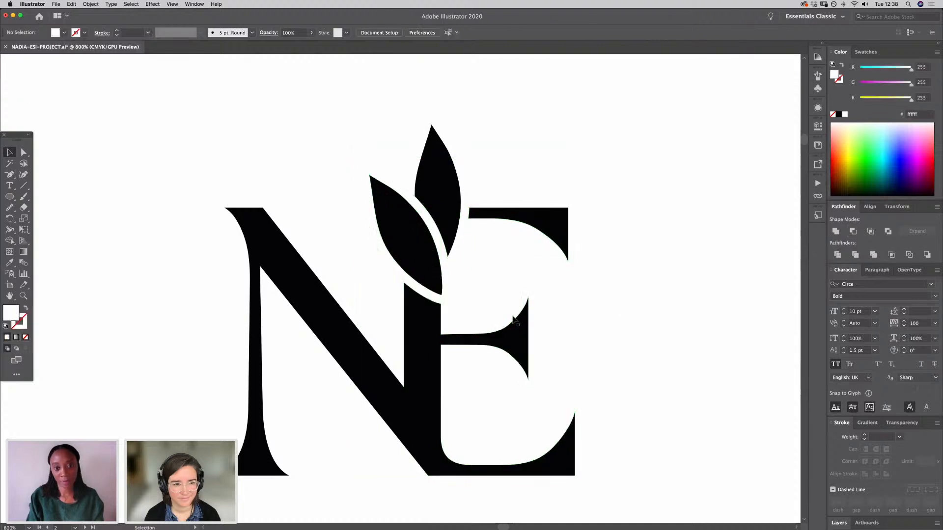
Step: Ungroup the letter E of the serif monogram and deselect it
{"action": "right_click", "coordinate": [427, 324]}
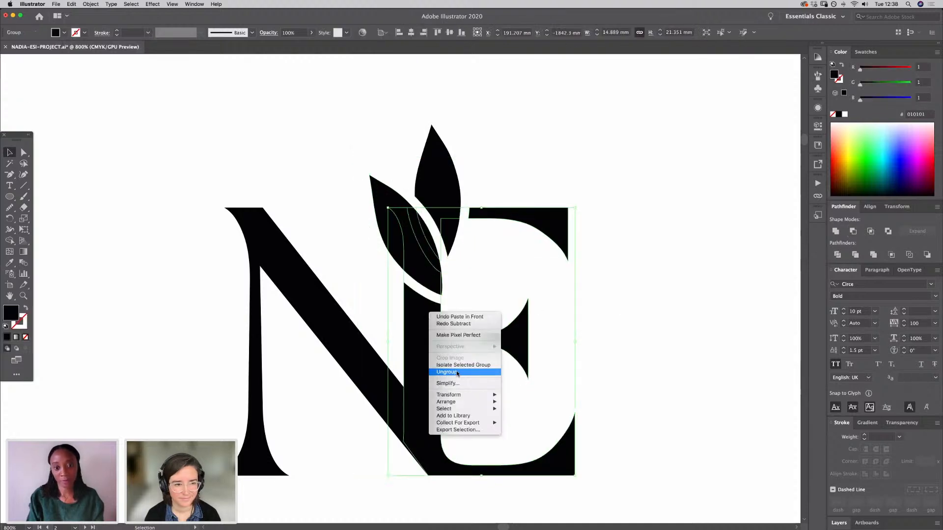
{"action": "left_click", "coordinate": [446, 371]}
{"action": "left_click", "coordinate": [543, 329]}
Step: Try subtracting the slanted leaf's white outline from the ungrouped letter E with Minus Front, and undo the subtraction
{"action": "left_click", "coordinate": [425, 292]}
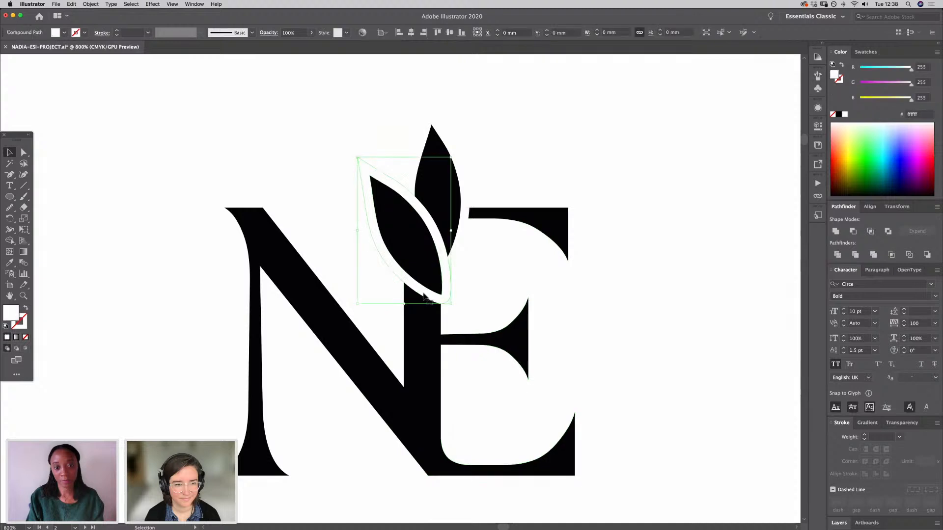
{"action": "left_click", "coordinate": [426, 317], "text": "shift"}
{"action": "left_click", "coordinate": [853, 230]}
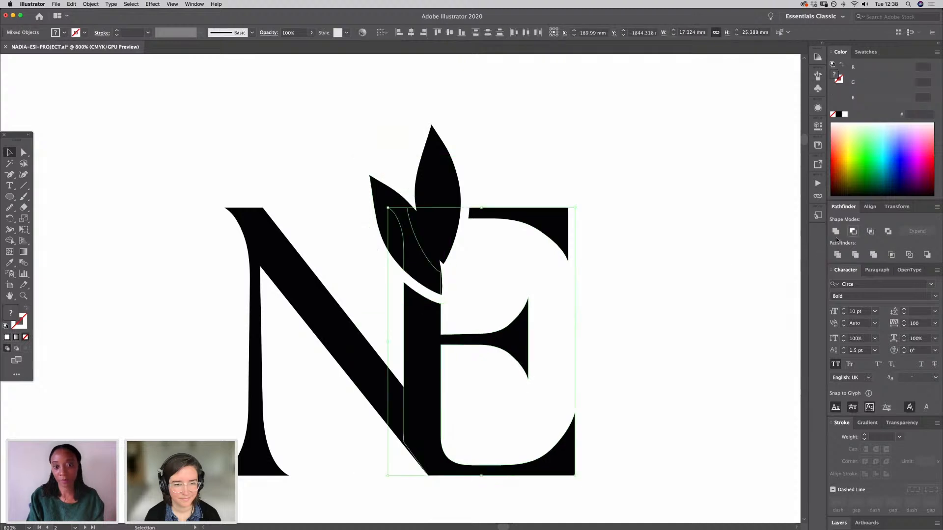
{"action": "left_click", "coordinate": [579, 382]}
{"action": "key", "text": "a"}
{"action": "key", "text": "super+z"}
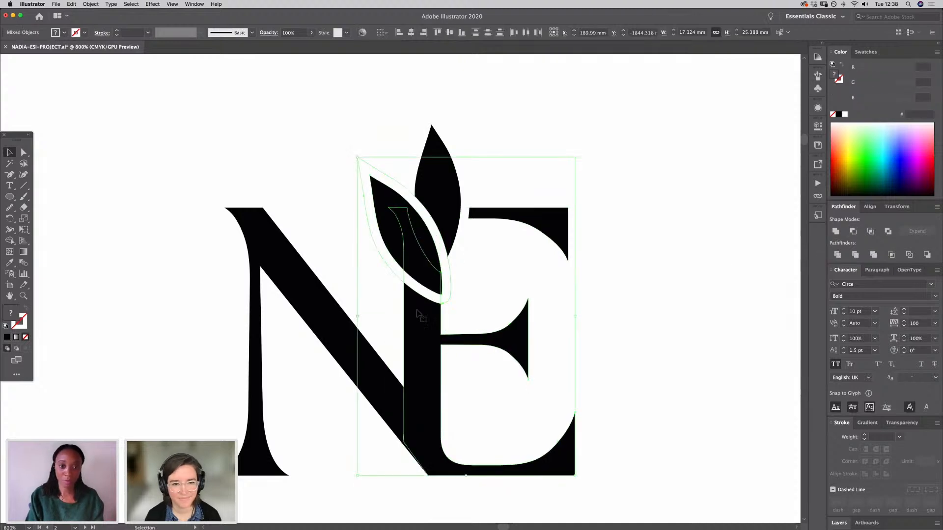
Step: Subtract the slanted leaf's white outline from the ungrouped letter E using Minus Front
{"action": "left_click", "coordinate": [379, 306]}
{"action": "left_click", "coordinate": [417, 289]}
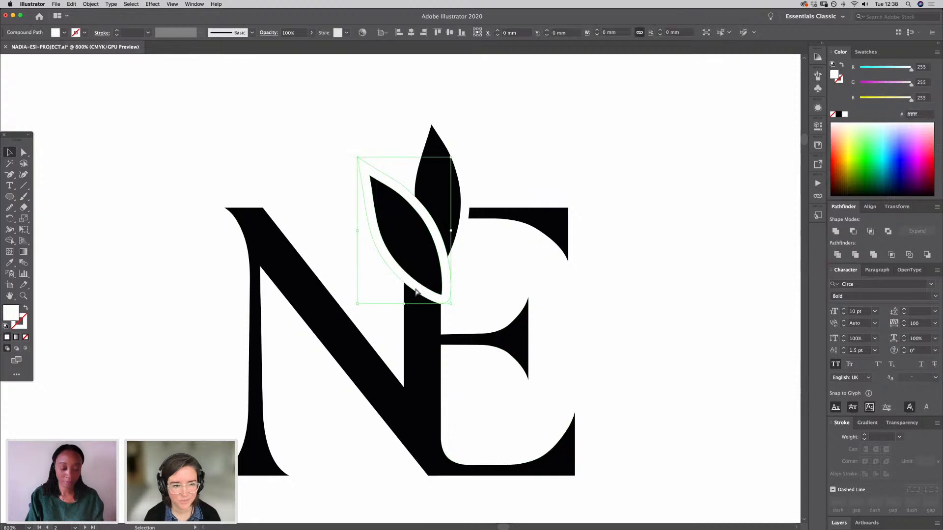
{"action": "left_click", "coordinate": [379, 298]}
{"action": "left_click", "coordinate": [422, 293]}
{"action": "left_click", "coordinate": [429, 318], "text": "shift"}
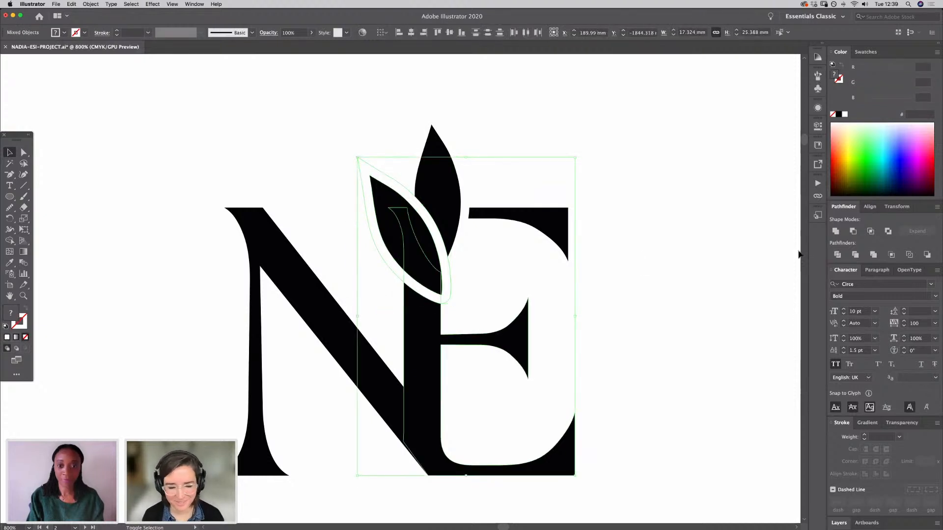
{"action": "left_click", "coordinate": [853, 232]}
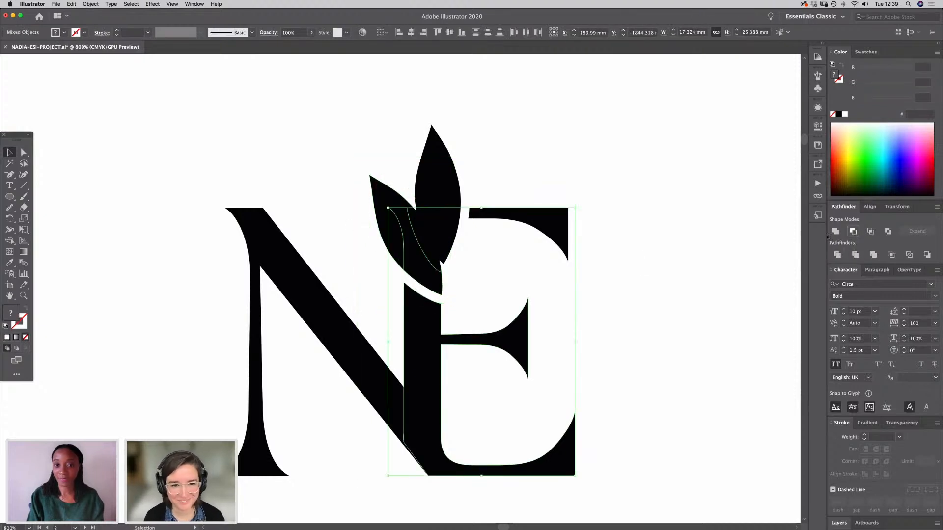
Step: Paste the slanted leaf's white outline in front of the artwork and remove it again
{"action": "left_click", "coordinate": [406, 255]}
{"action": "left_click", "coordinate": [442, 202]}
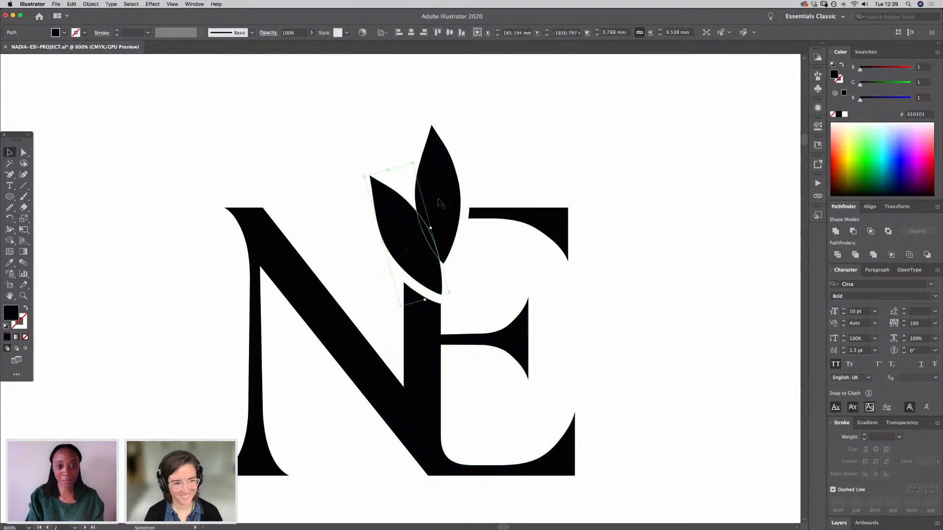
{"action": "left_click", "coordinate": [72, 4]}
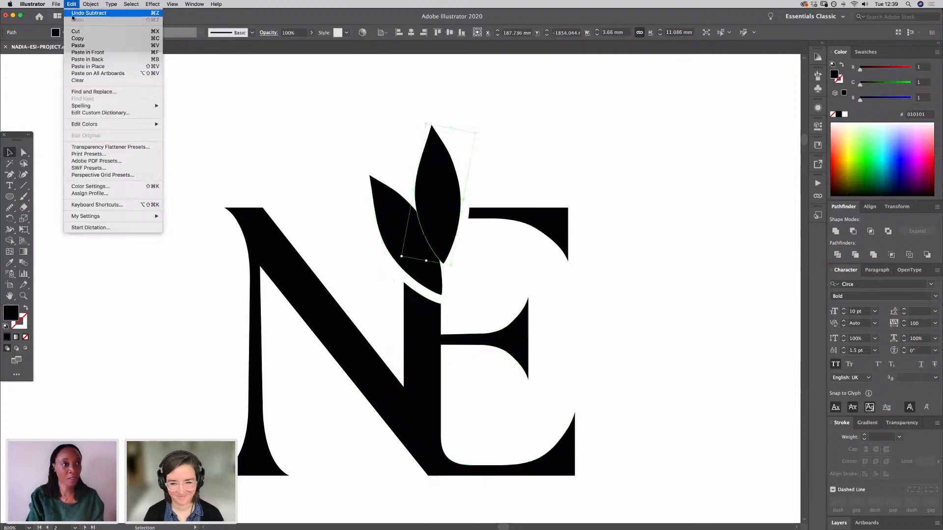
{"action": "left_click", "coordinate": [107, 53]}
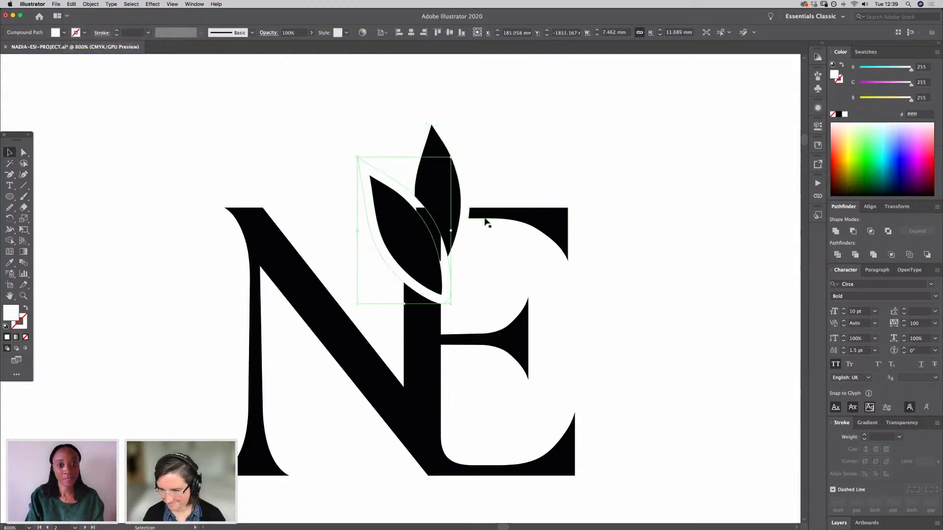
{"action": "key", "text": "Delete"}
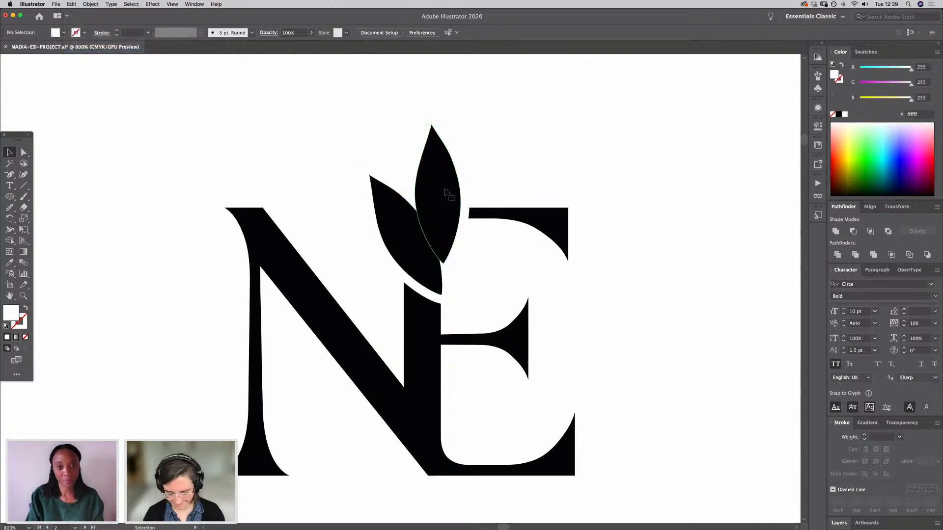
Step: Paste the slanted leaf's white outline in front of the upright leaf and cut that leaf with it
{"action": "left_click", "coordinate": [444, 216]}
{"action": "left_click", "coordinate": [72, 4]}
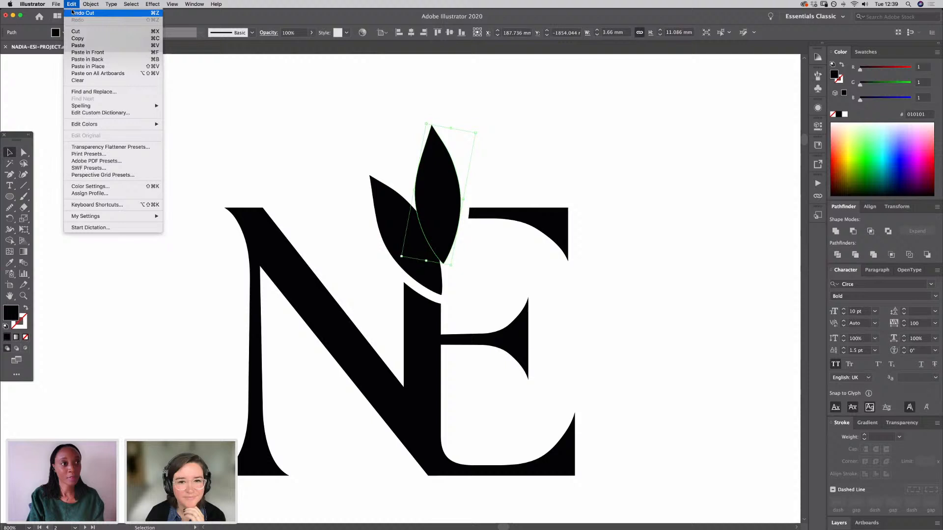
{"action": "left_click", "coordinate": [103, 52]}
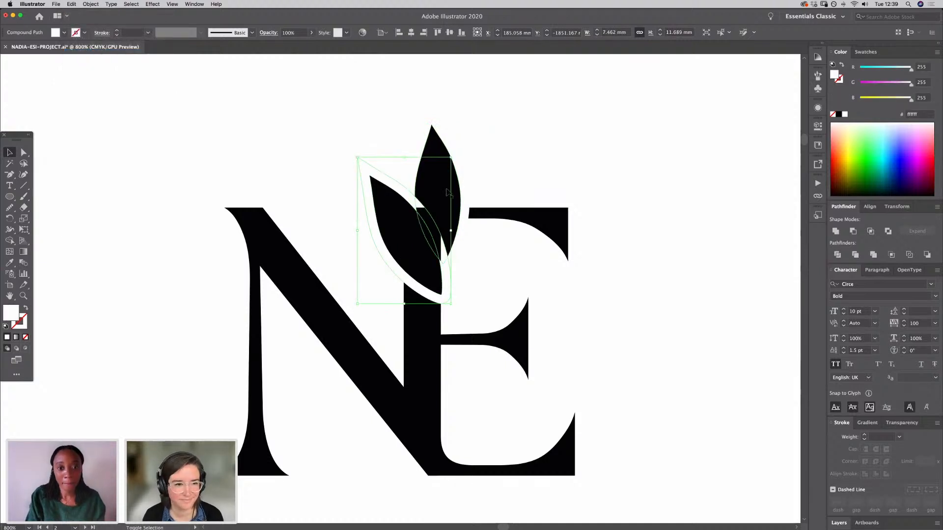
{"action": "left_click", "coordinate": [646, 328]}
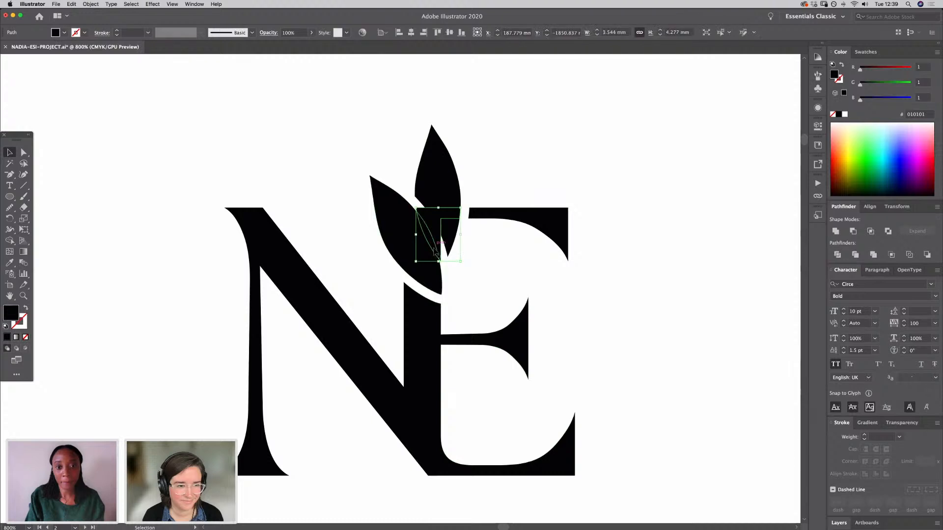
Step: Scale the cut-out serif monogram down to about 8.8 mm wide and place it inside the empty circle beside the serif badge
{"action": "key", "text": "super+minus"}
{"action": "key", "text": "super+minus"}
{"action": "key", "text": "super+minus"}
{"action": "key", "text": "super+minus"}
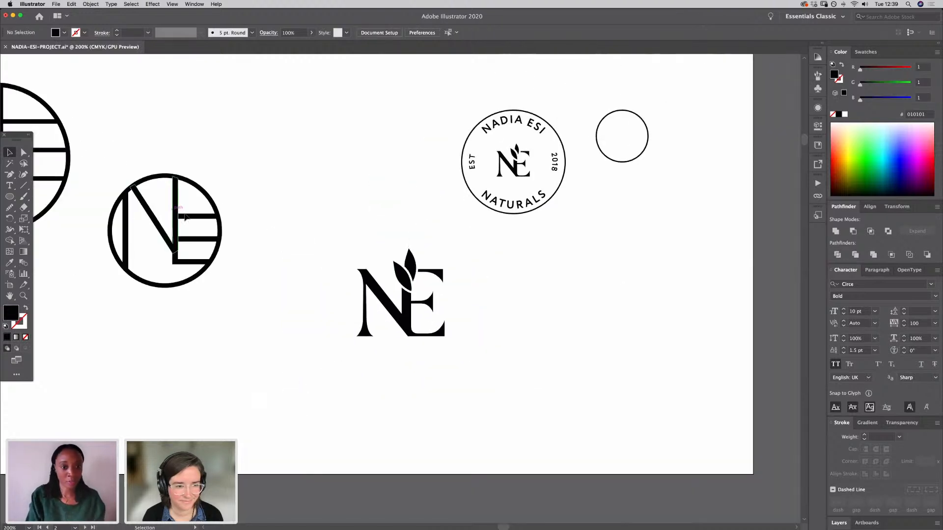
{"action": "left_click", "coordinate": [422, 324]}
{"action": "scroll", "coordinate": [392, 378], "scroll_direction": "down", "scroll_amount": 5}
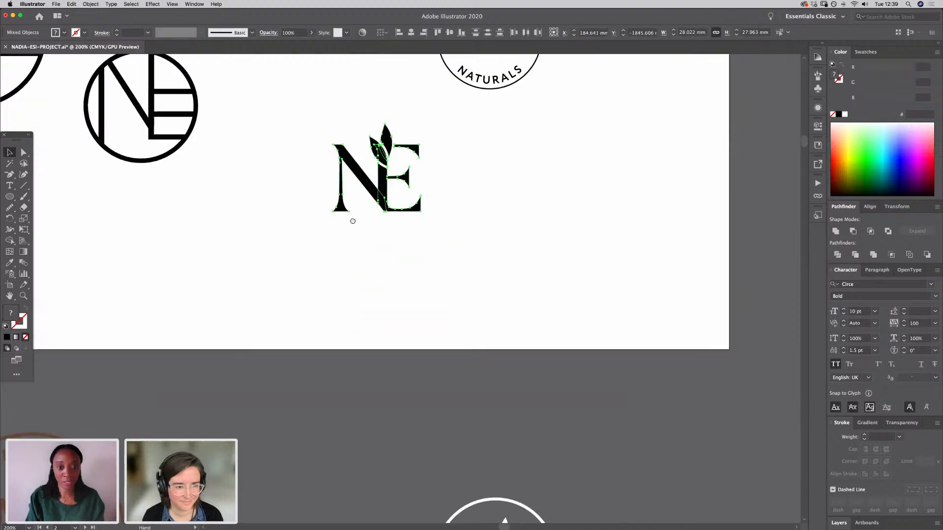
{"action": "scroll", "coordinate": [232, 151], "scroll_direction": "up", "scroll_amount": 6}
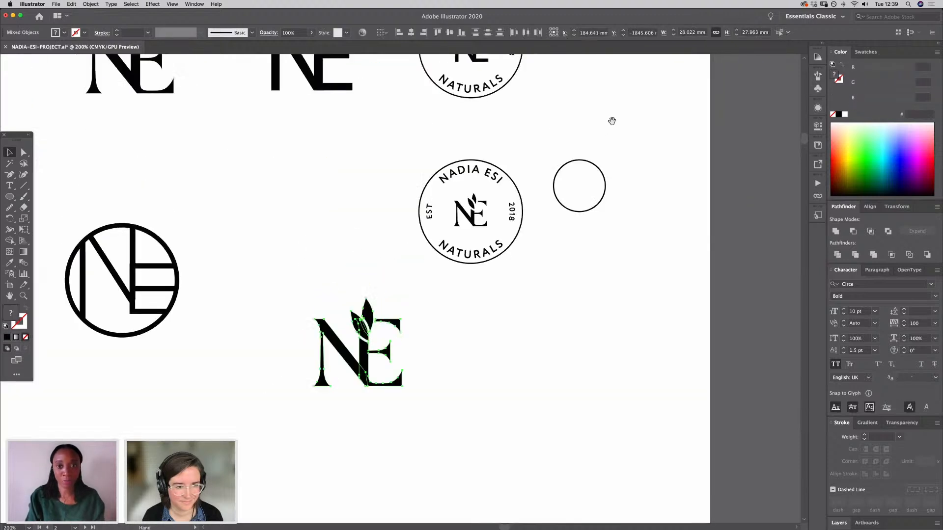
{"action": "scroll", "coordinate": [575, 244], "scroll_direction": "up", "scroll_amount": 3}
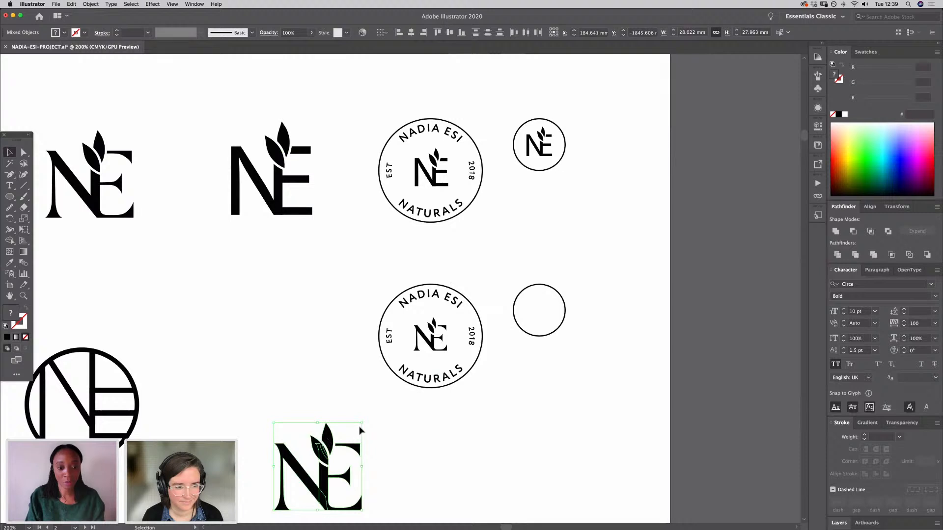
{"action": "left_click_drag", "start_coordinate": [363, 423], "coordinate": [313, 472]}
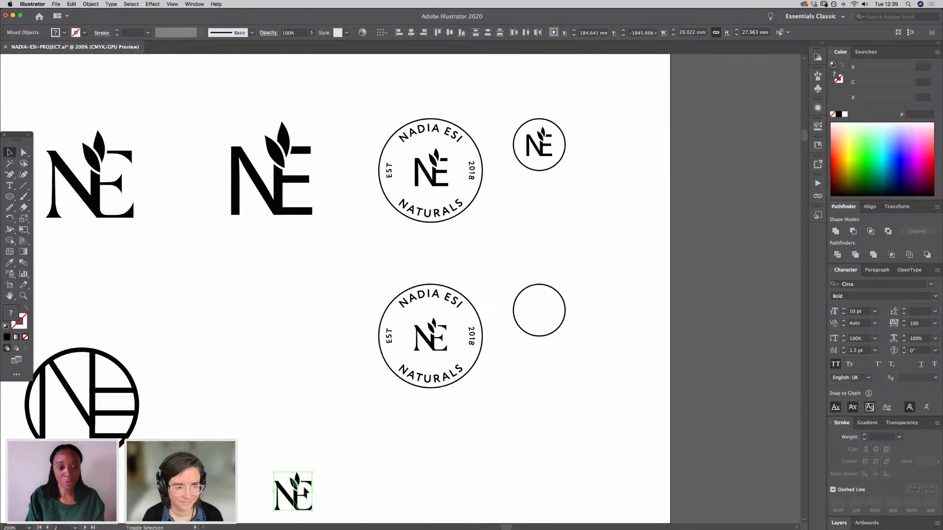
{"action": "left_click_drag", "start_coordinate": [313, 511], "coordinate": [555, 323]}
{"action": "left_click", "coordinate": [566, 360]}
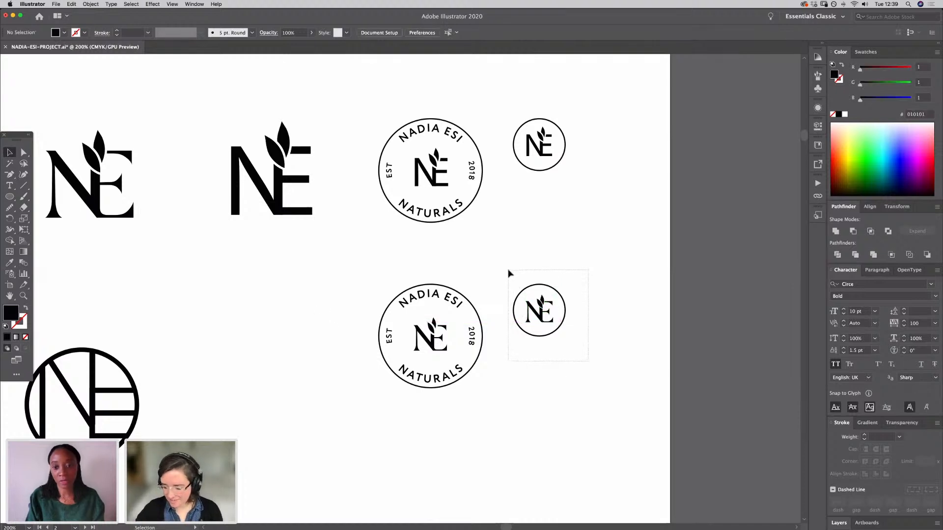
Step: Group the parts of the small serif monogram, leaving its surrounding circle out of the group
{"action": "left_click_drag", "start_coordinate": [508, 269], "coordinate": [508, 270]}
{"action": "left_click_drag", "start_coordinate": [572, 362], "coordinate": [509, 276]}
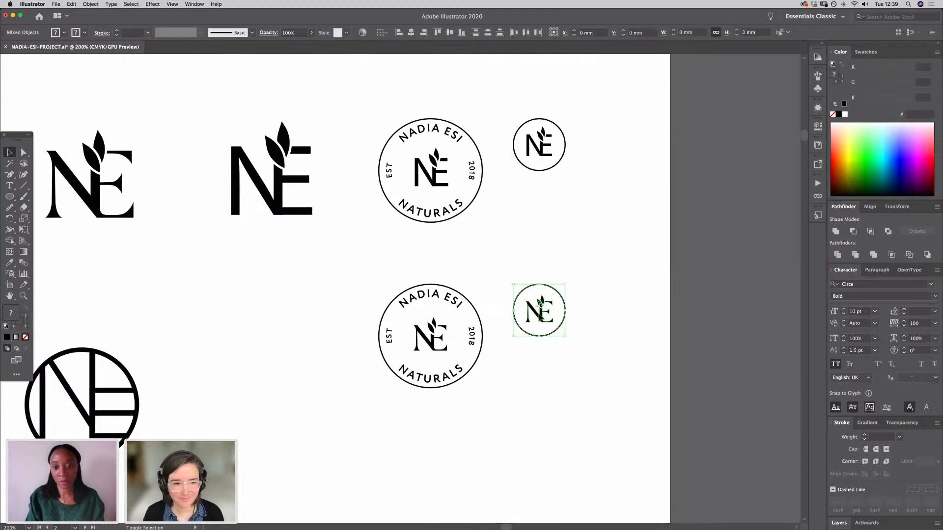
{"action": "left_click", "coordinate": [531, 338], "text": "shift"}
{"action": "right_click", "coordinate": [532, 310]}
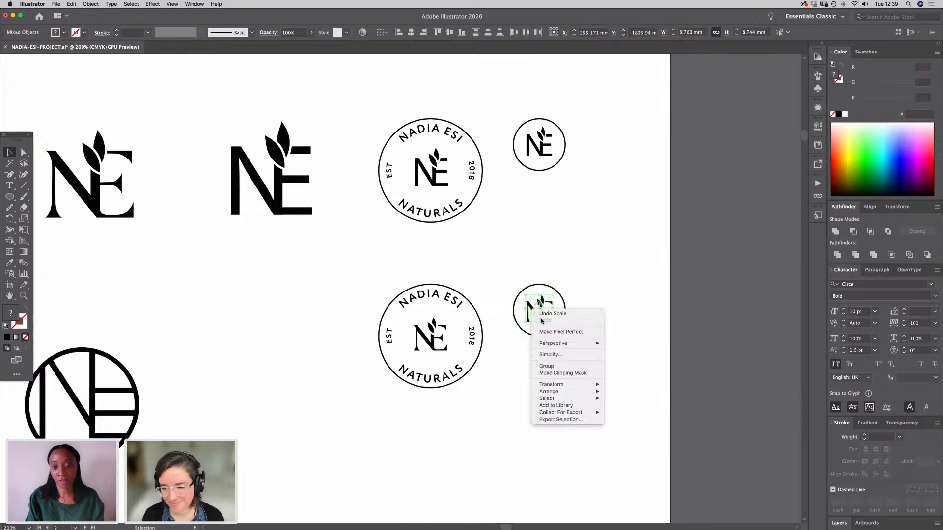
{"action": "left_click", "coordinate": [553, 366]}
Step: Align the centres of the grouped small serif monogram and its surrounding circle
{"action": "left_click", "coordinate": [564, 307], "text": "shift"}
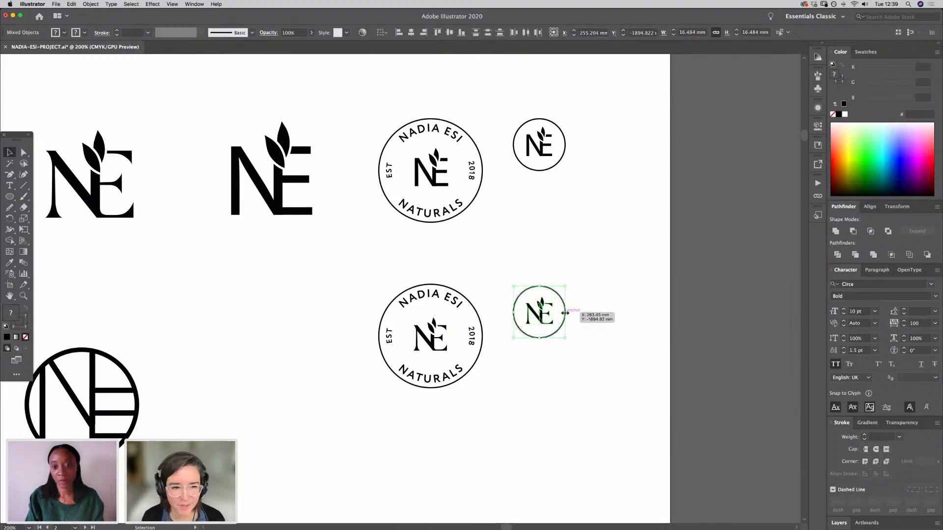
{"action": "left_click", "coordinate": [869, 207]}
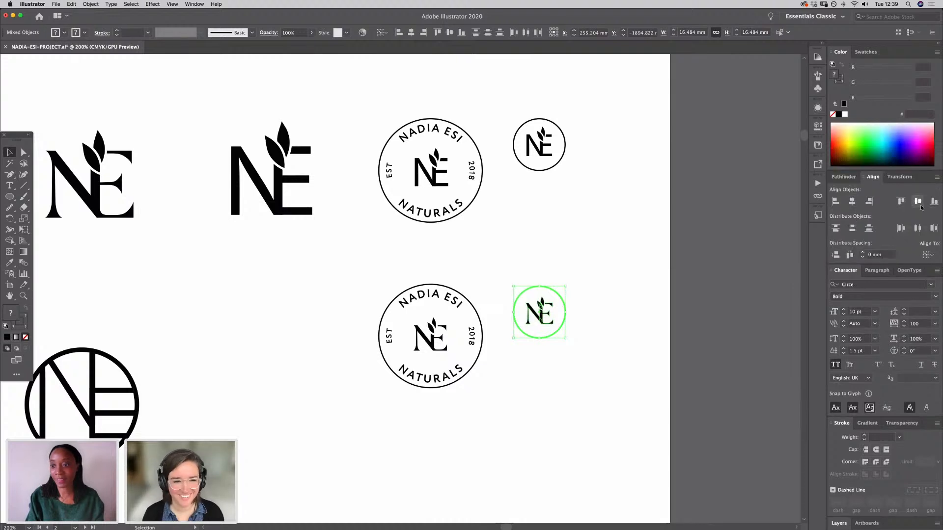
{"action": "left_click", "coordinate": [600, 399]}
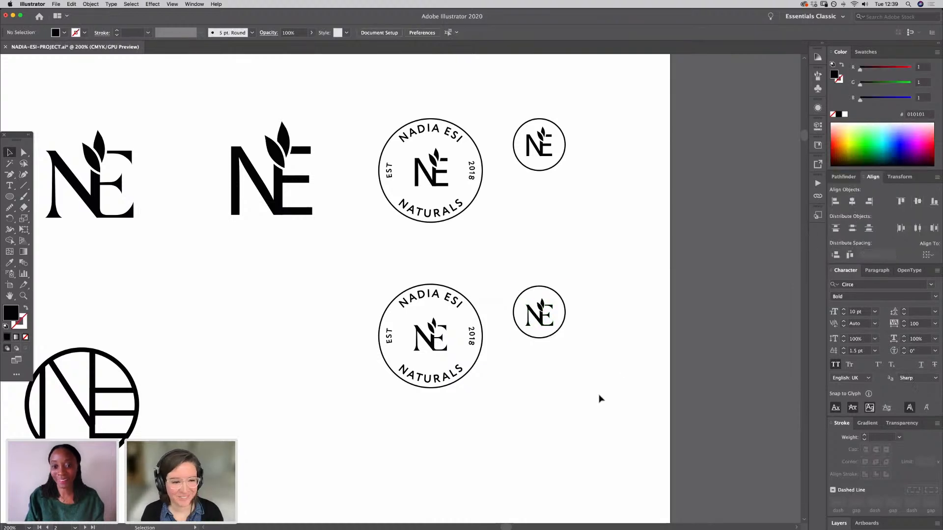
Step: Nudge the small serif monogram up about 0.7 mm inside its circle
{"action": "left_click", "coordinate": [544, 322]}
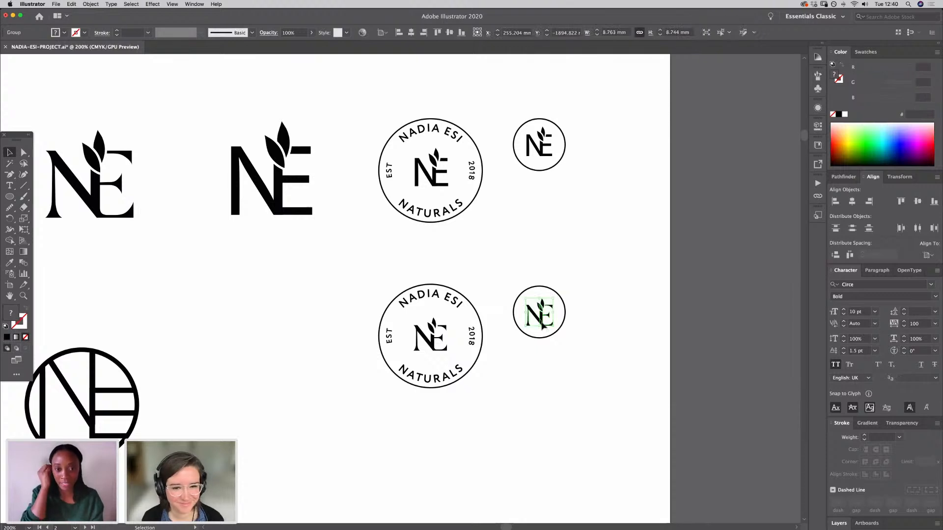
{"action": "key", "text": "Up"}
{"action": "key", "text": "Up"}
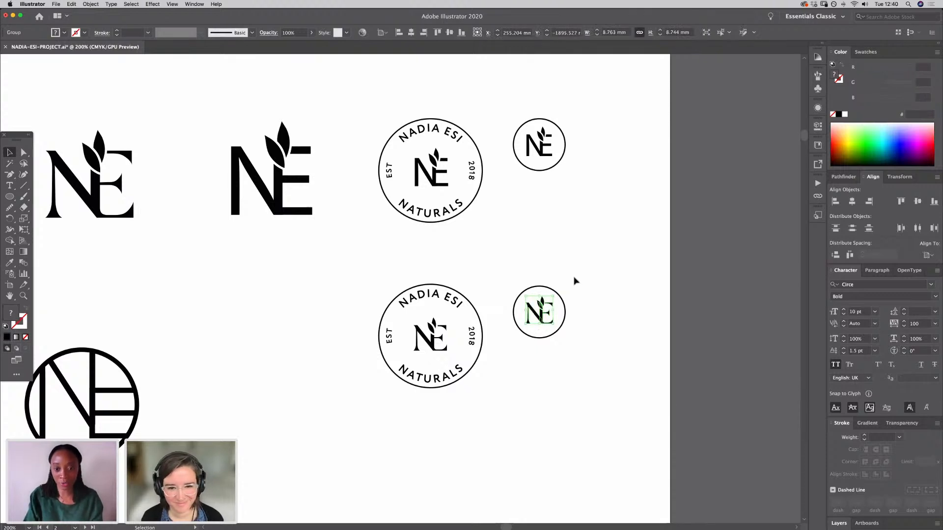
{"action": "left_click", "coordinate": [617, 328]}
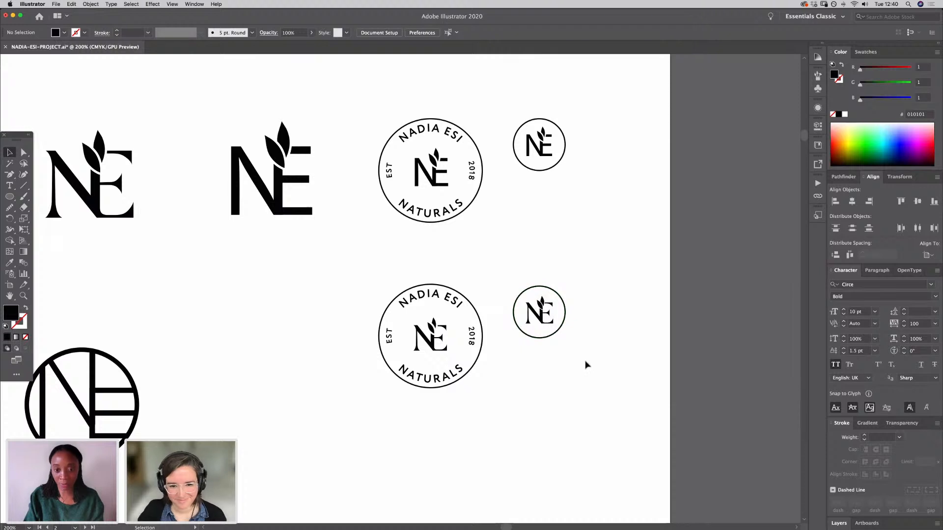
Step: Copy the small circled serif monogram and paste it over the model photo on the presentation layout
{"action": "left_click", "coordinate": [513, 289]}
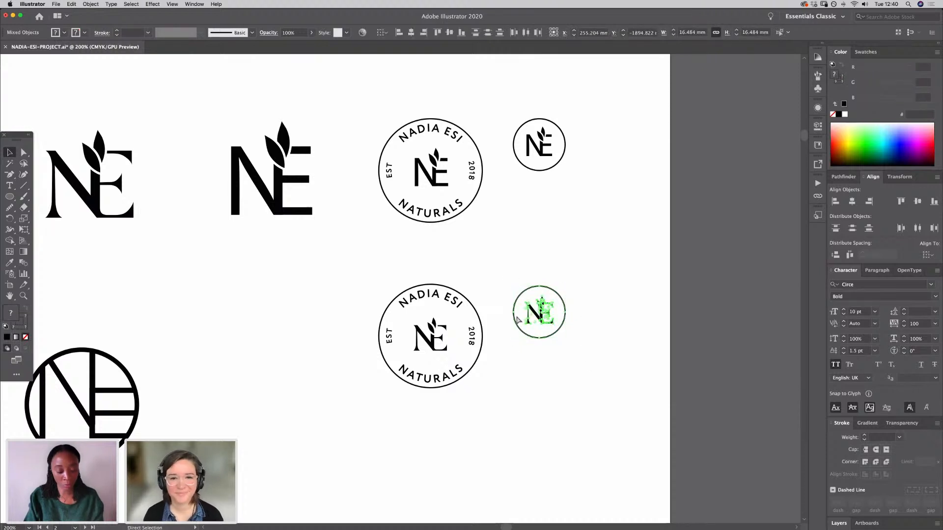
{"action": "left_click", "coordinate": [469, 438]}
{"action": "scroll", "coordinate": [412, 456], "scroll_direction": "down", "scroll_amount": 5}
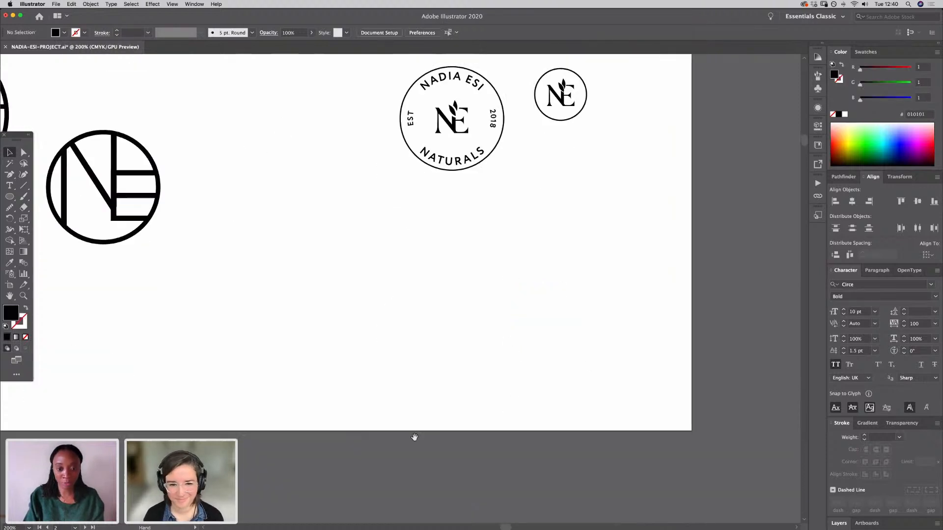
{"action": "scroll", "coordinate": [421, 230], "scroll_direction": "down", "scroll_amount": 10}
{"action": "scroll", "coordinate": [441, 437], "scroll_direction": "down", "scroll_amount": 10}
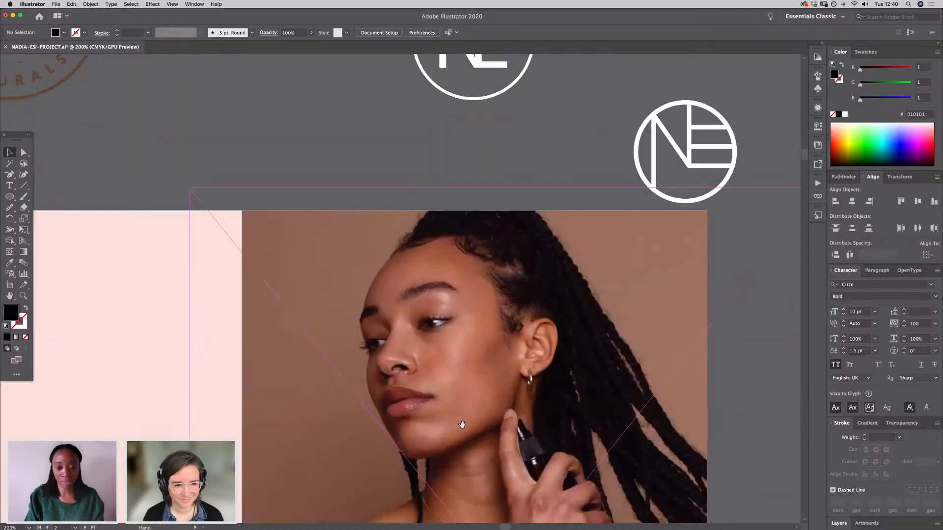
{"action": "scroll", "coordinate": [686, 374], "scroll_direction": "right", "scroll_amount": 2}
{"action": "key", "text": "super+v"}
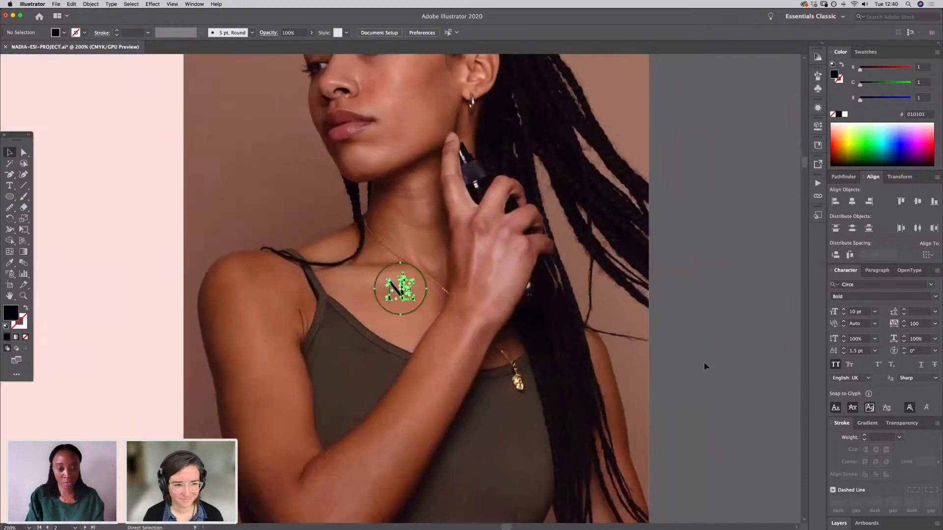
Step: Enlarge the pasted circled serif logo to about 40 mm wide on the model photo
{"action": "left_click_drag", "start_coordinate": [457, 353], "coordinate": [503, 392]}
{"action": "key", "text": "super+minus"}
{"action": "key", "text": "super+minus"}
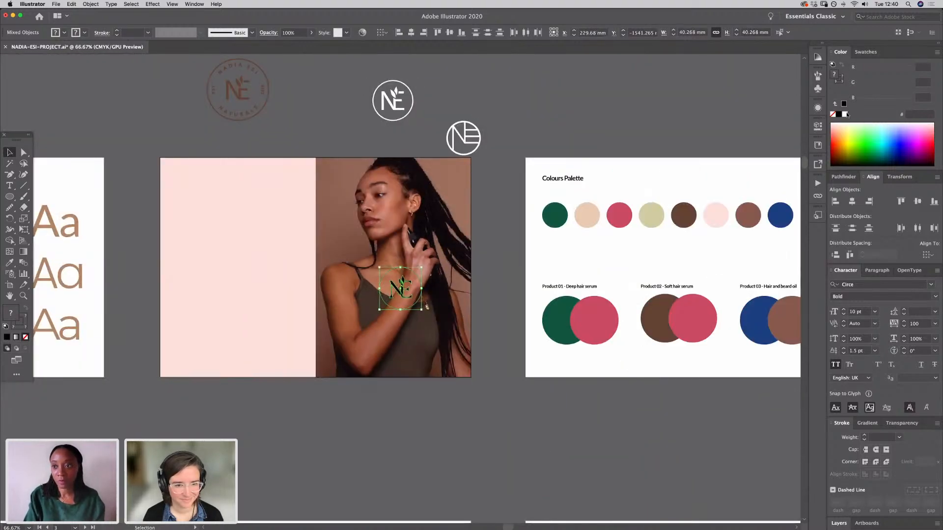
Step: Fill the pasted circled serif logo with white and set its stroke to none
{"action": "left_click", "coordinate": [845, 115]}
{"action": "left_click", "coordinate": [840, 81]}
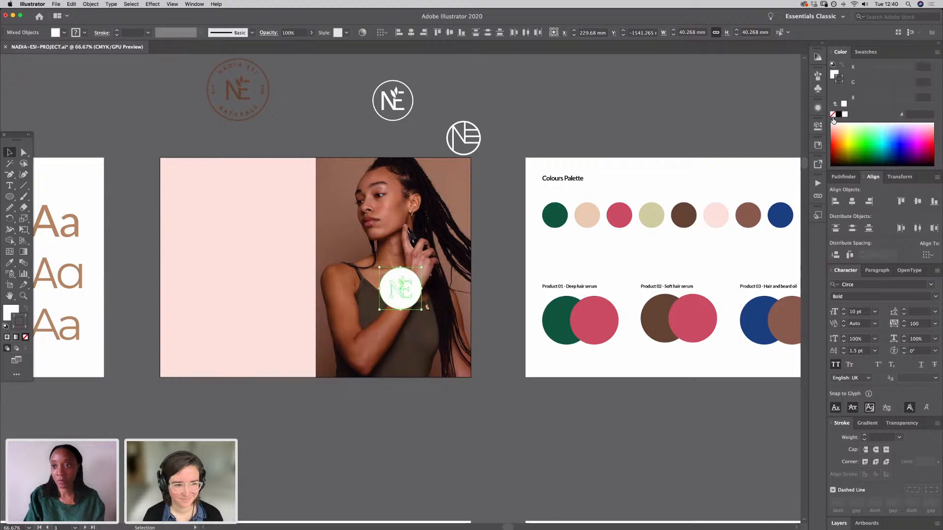
{"action": "left_click", "coordinate": [832, 114]}
{"action": "key", "text": "a"}
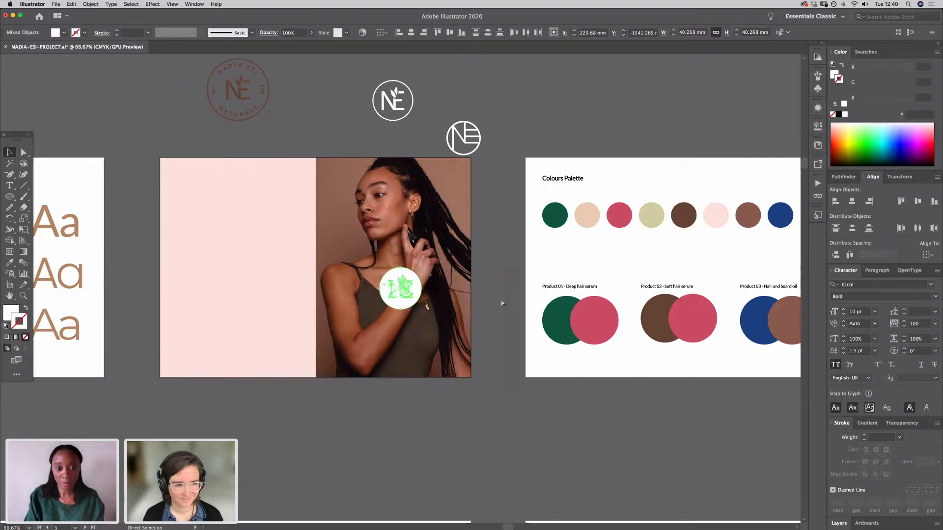
Step: Give the circle around the serif monogram a white stroke with no fill, and convert that stroke to an outlined shape
{"action": "left_click", "coordinate": [504, 303]}
{"action": "left_click", "coordinate": [414, 298]}
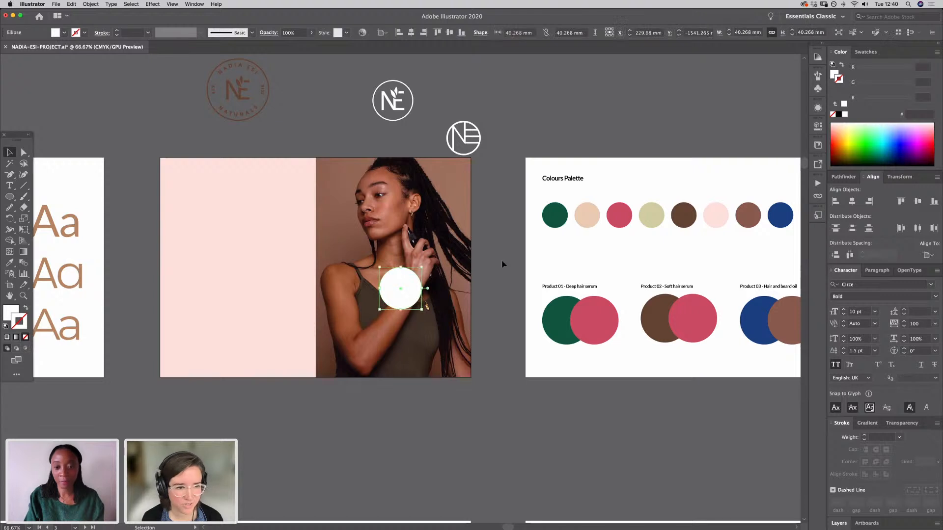
{"action": "left_click", "coordinate": [26, 308]}
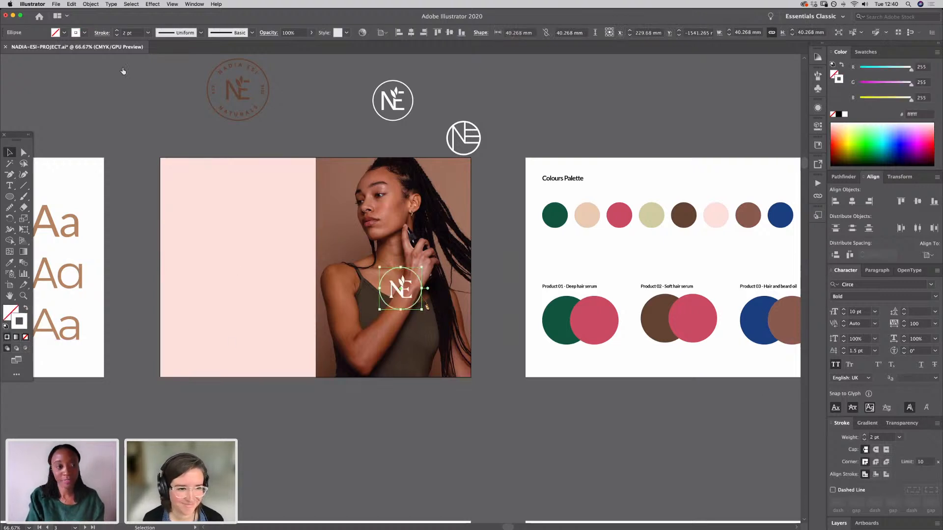
{"action": "left_click", "coordinate": [92, 4]}
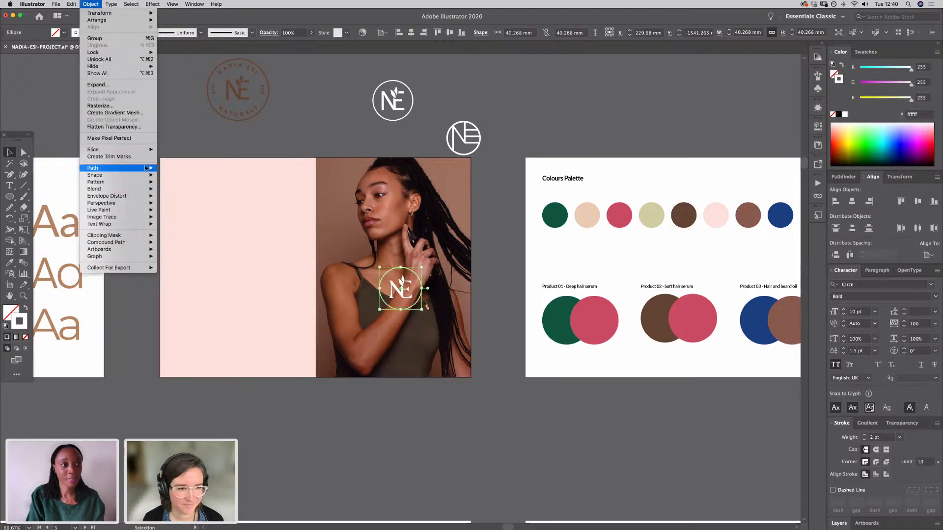
{"action": "mouse_move", "coordinate": [143, 168]}
{"action": "left_click", "coordinate": [179, 187]}
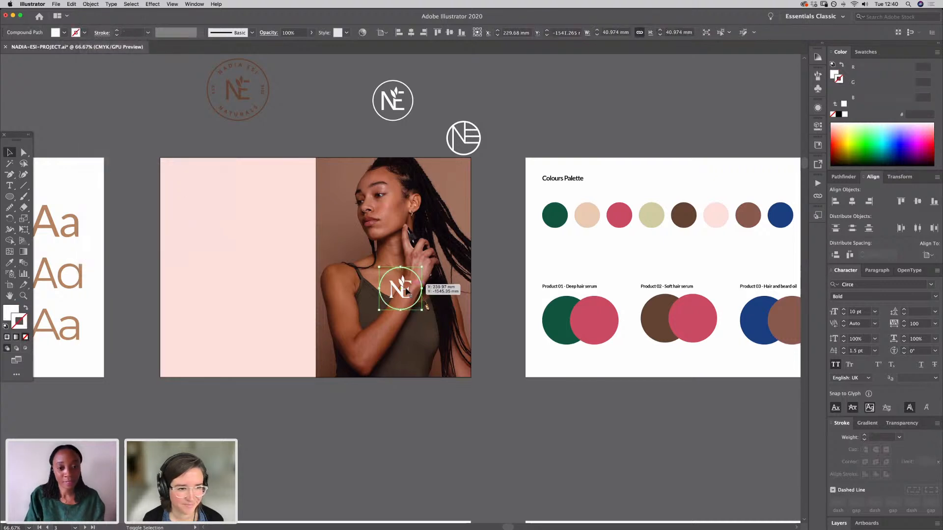
Step: Group the serif monogram with its outlined circle and move the logo slightly higher on the model photo
{"action": "left_click", "coordinate": [403, 295], "text": "shift"}
{"action": "right_click", "coordinate": [405, 296]}
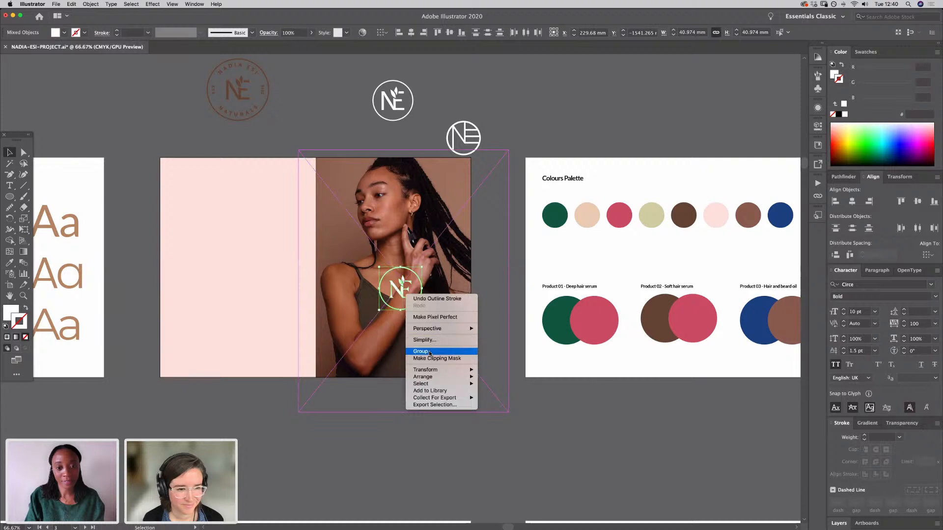
{"action": "left_click", "coordinate": [428, 353]}
{"action": "left_click_drag", "start_coordinate": [406, 307], "coordinate": [404, 288]}
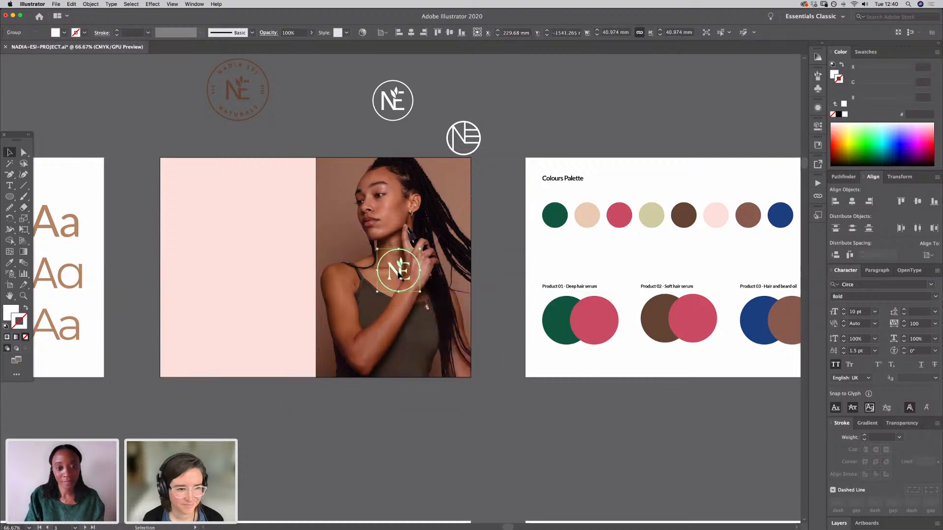
{"action": "left_click", "coordinate": [514, 327]}
Step: Examine how the white circled serif logo reads on the model photo at close and distant zoom levels
{"action": "key", "text": "super+1"}
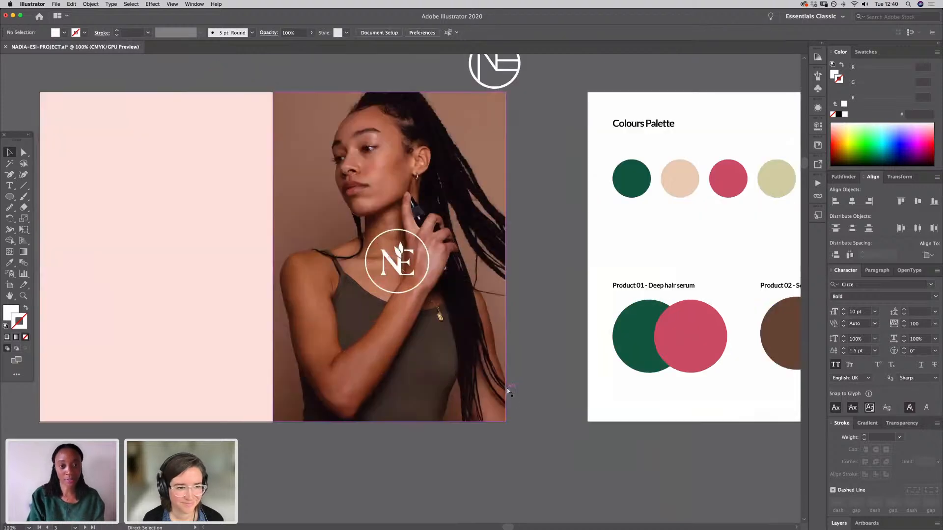
{"action": "key", "text": "super+equal"}
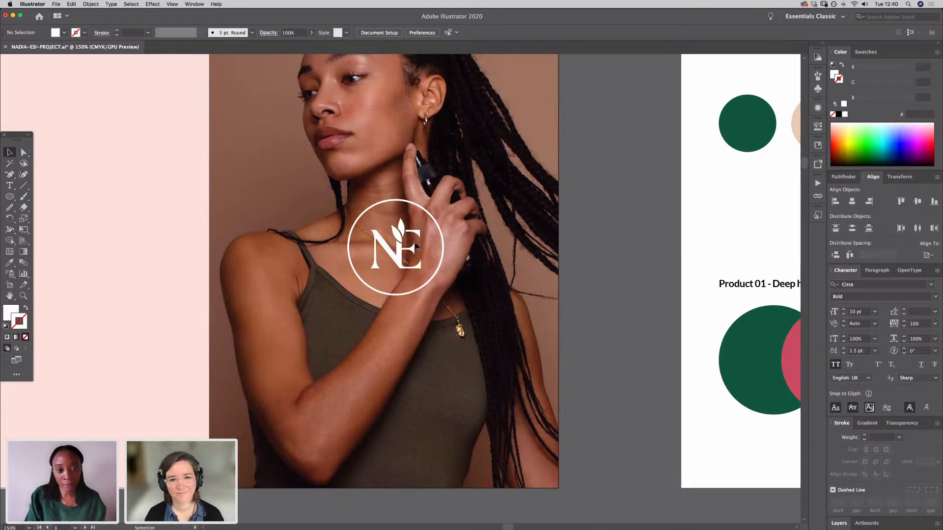
{"action": "key", "text": "super+minus"}
{"action": "key", "text": "super+minus"}
{"action": "key", "text": "super+minus"}
{"action": "key", "text": "super+minus"}
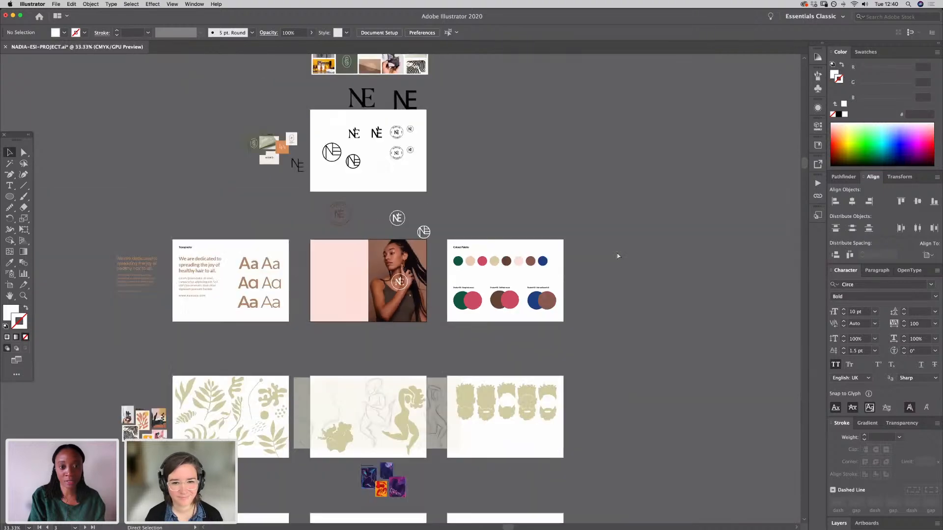
{"action": "key", "text": "super+1"}
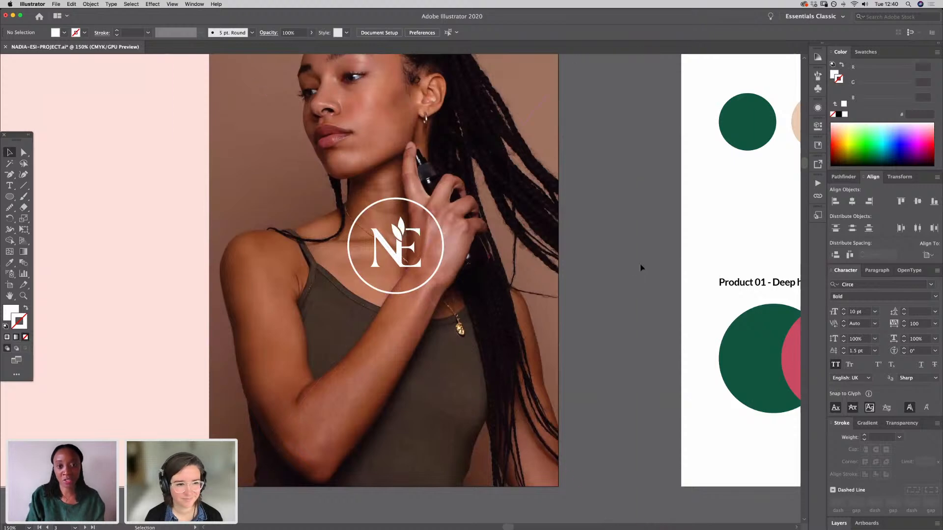
{"action": "scroll", "coordinate": [596, 182], "scroll_direction": "up", "scroll_amount": 10}
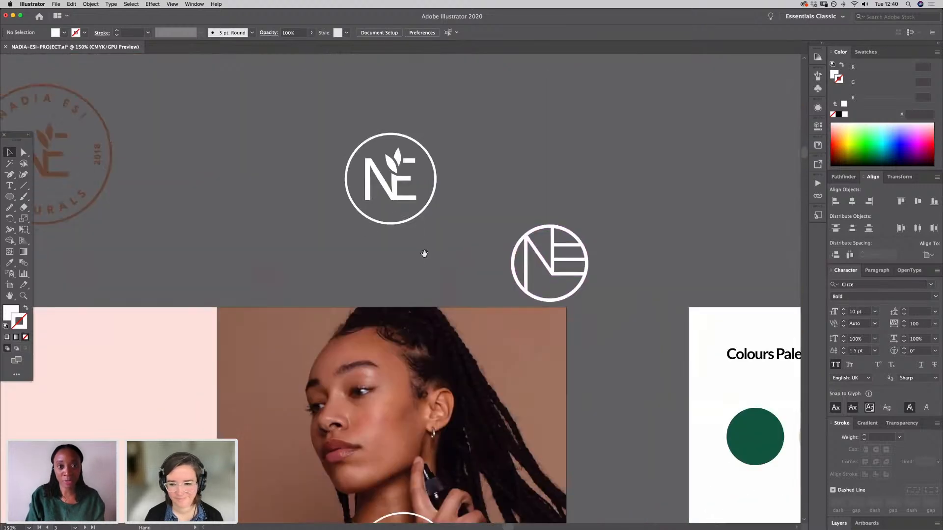
{"action": "scroll", "coordinate": [519, 275], "scroll_direction": "left", "scroll_amount": 5}
Step: Move the white circled sans-serif monogram from above the artboard onto the model photo, beside the circled serif logo
{"action": "left_click", "coordinate": [506, 202]}
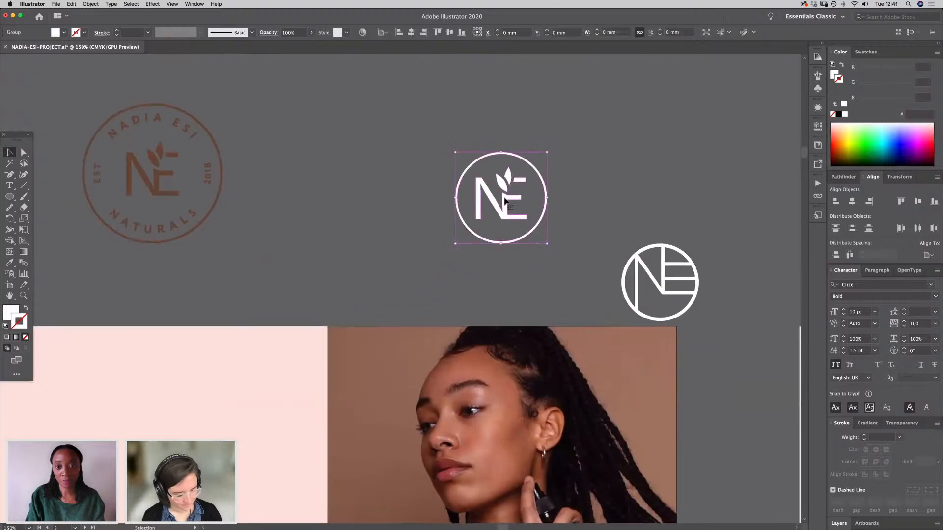
{"action": "left_click", "coordinate": [473, 303]}
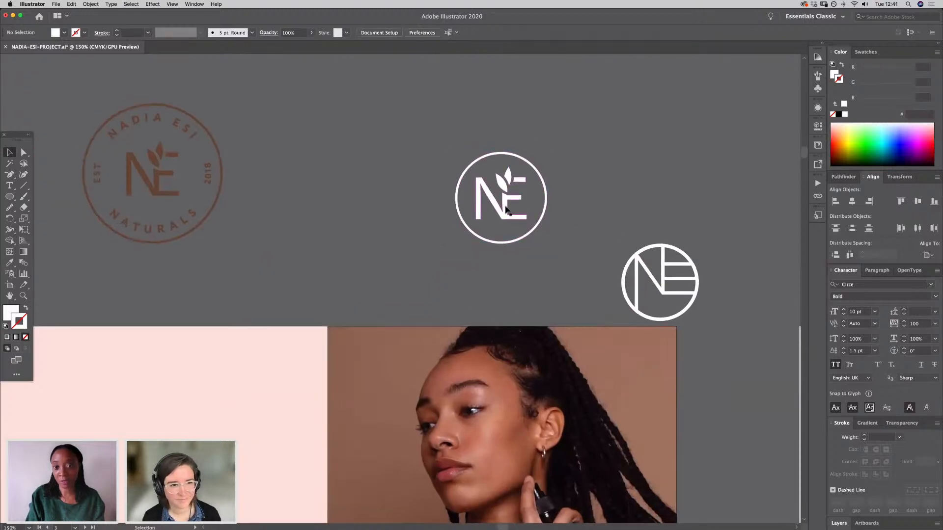
{"action": "left_click", "coordinate": [505, 208]}
{"action": "left_click", "coordinate": [495, 304]}
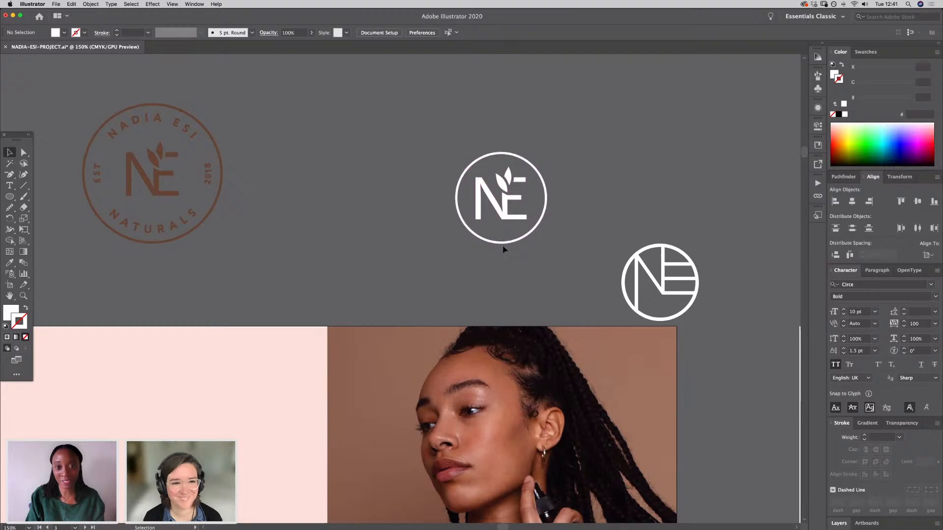
{"action": "left_click_drag", "start_coordinate": [512, 214], "coordinate": [475, 336]}
{"action": "left_click", "coordinate": [581, 319]}
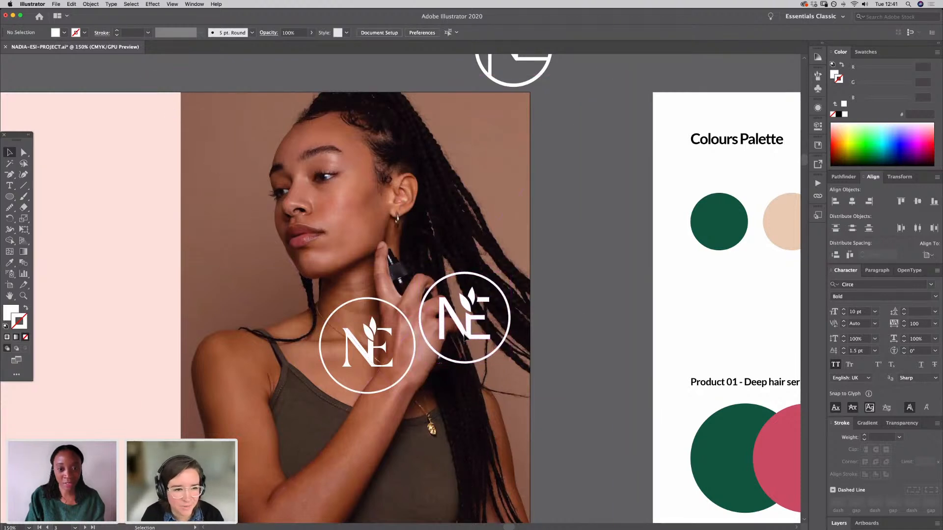
{"action": "left_click_drag", "start_coordinate": [520, 335], "coordinate": [528, 369]}
{"action": "left_click", "coordinate": [580, 375]}
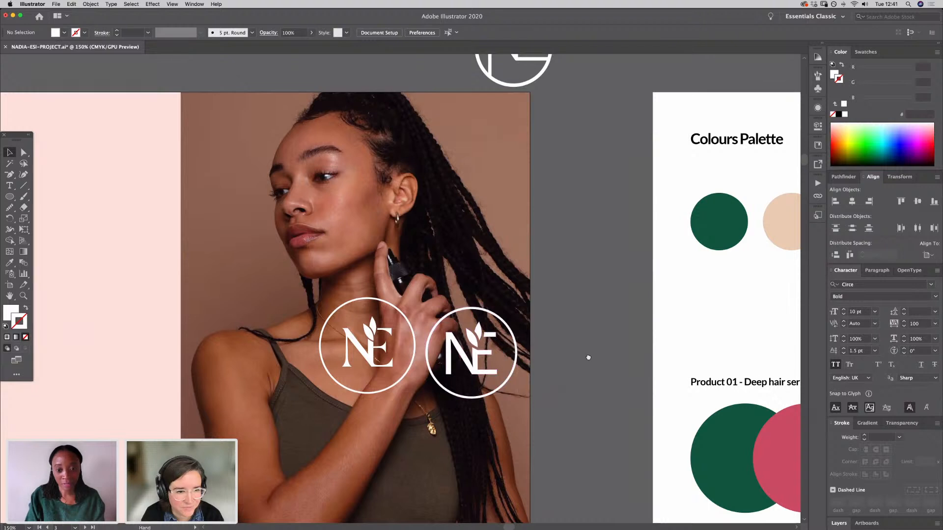
Step: Move the brown circular Nadia Esi Naturals stamp onto the logo concepts artboard and scale it to about 36 mm wide
{"action": "left_click_drag", "start_coordinate": [588, 357], "coordinate": [634, 287]}
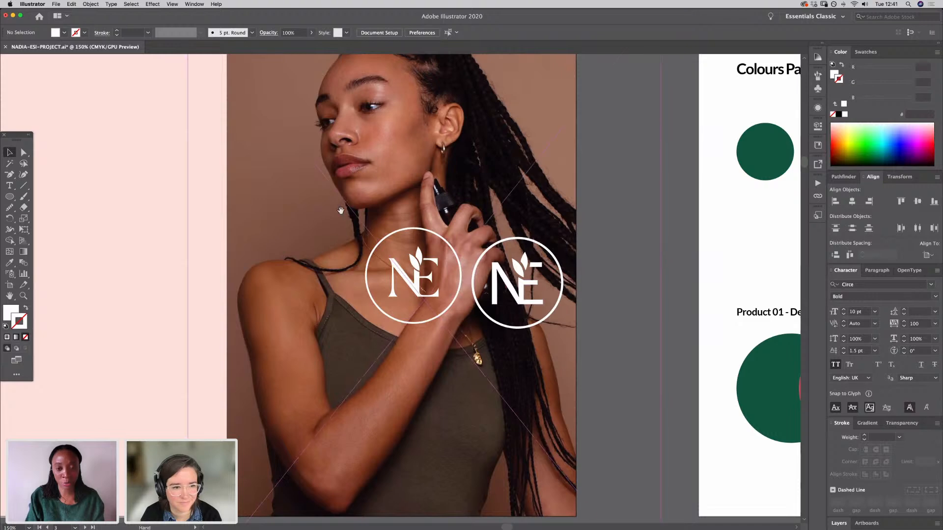
{"action": "left_click_drag", "start_coordinate": [348, 198], "coordinate": [519, 435]}
{"action": "left_click_drag", "start_coordinate": [374, 186], "coordinate": [383, 374]}
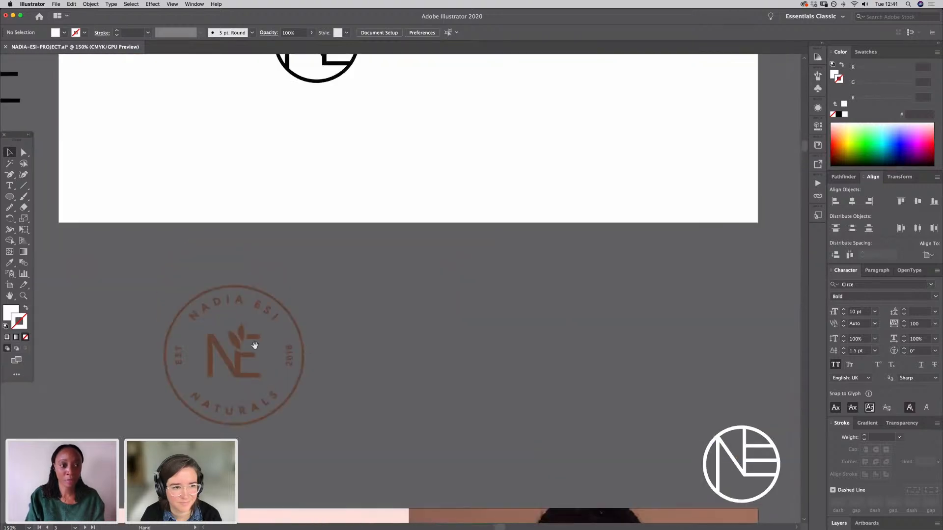
{"action": "left_click_drag", "start_coordinate": [283, 356], "coordinate": [352, 219]}
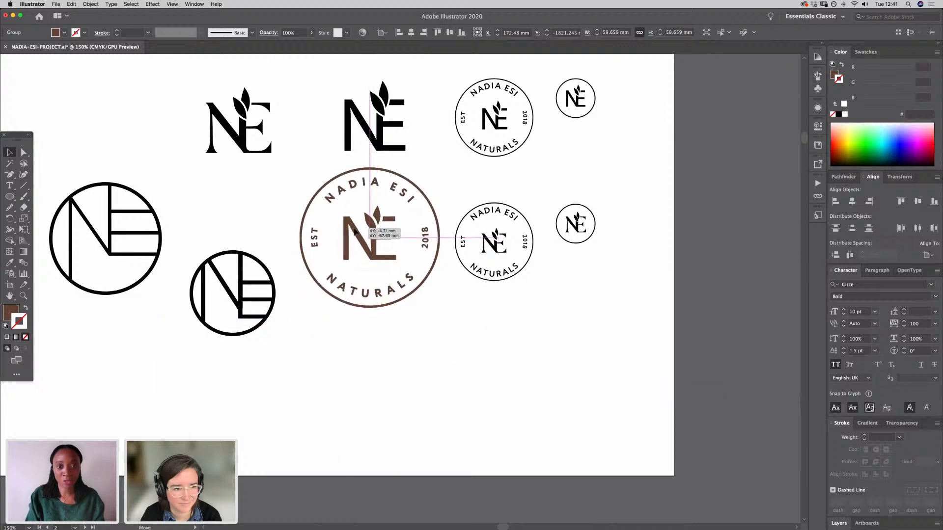
{"action": "left_click", "coordinate": [484, 359]}
{"action": "left_click", "coordinate": [428, 240]}
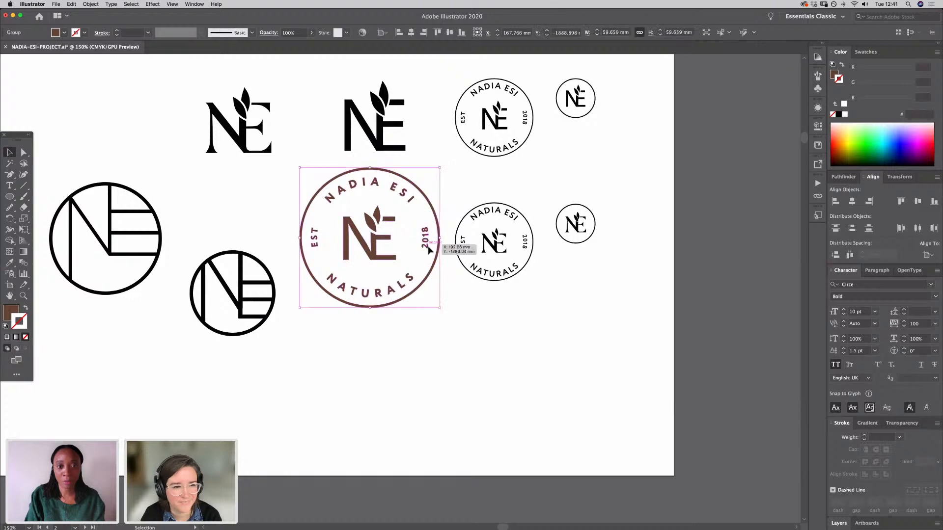
{"action": "left_click_drag", "start_coordinate": [411, 287], "coordinate": [383, 260]}
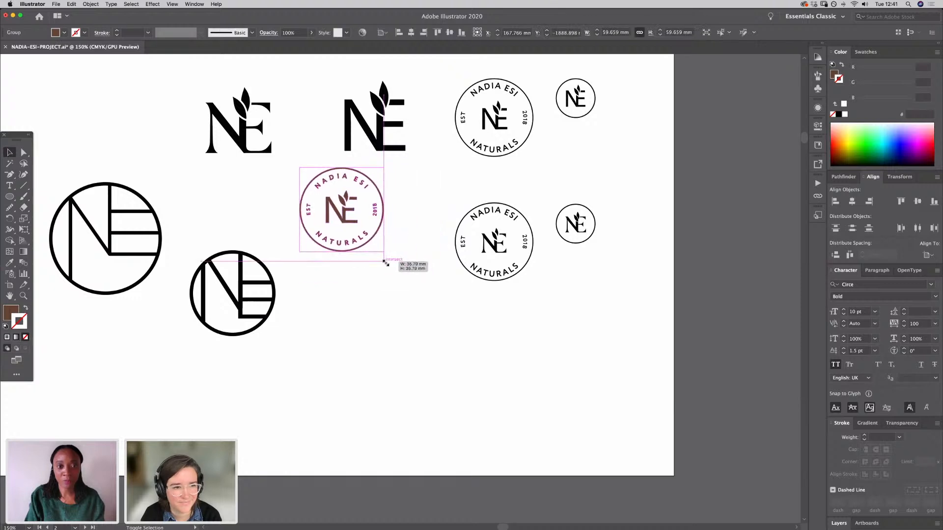
{"action": "left_click_drag", "start_coordinate": [339, 222], "coordinate": [408, 219]}
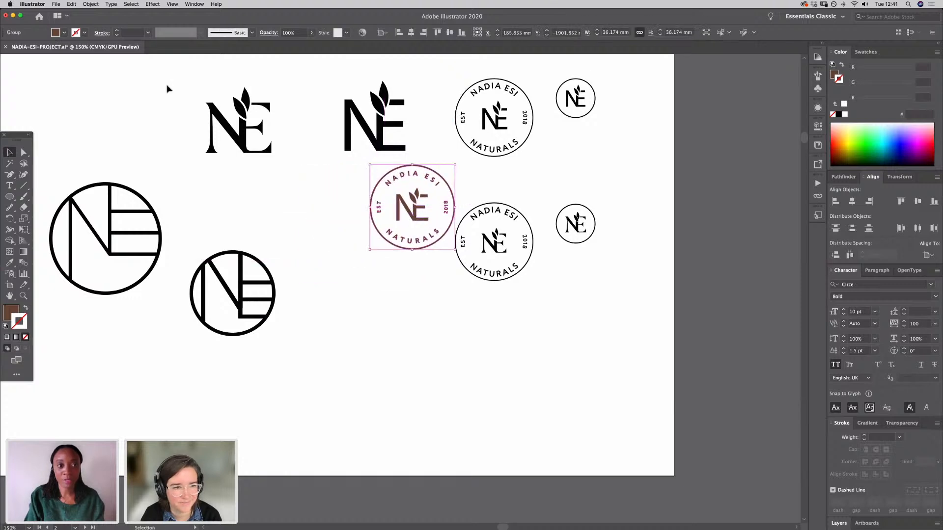
Step: Shift the two black NE monograms left and place the brown stamp in the gap beside the black sans-serif stamp
{"action": "left_click_drag", "start_coordinate": [357, 151], "coordinate": [252, 150]}
{"action": "left_click", "coordinate": [390, 169]}
{"action": "left_click_drag", "start_coordinate": [421, 197], "coordinate": [408, 114]}
{"action": "left_click_drag", "start_coordinate": [398, 303], "coordinate": [396, 299]}
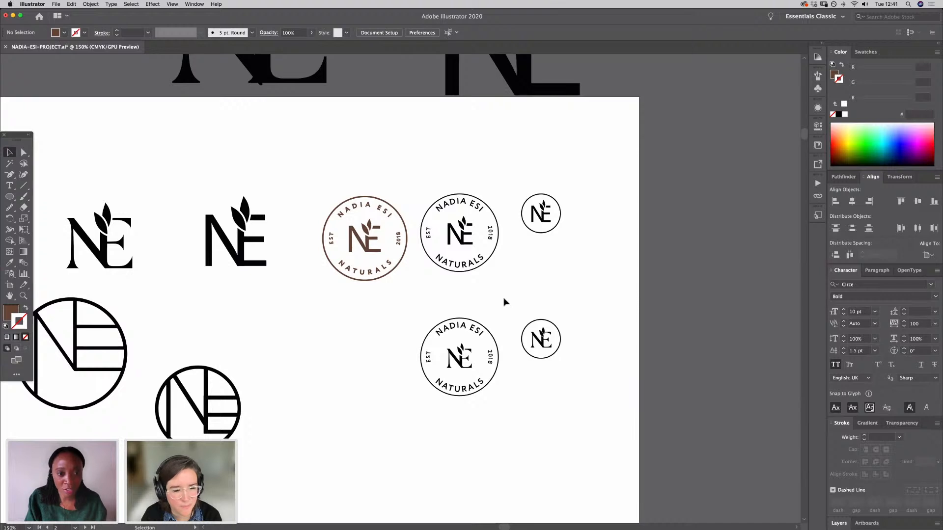
{"action": "left_click", "coordinate": [370, 276]}
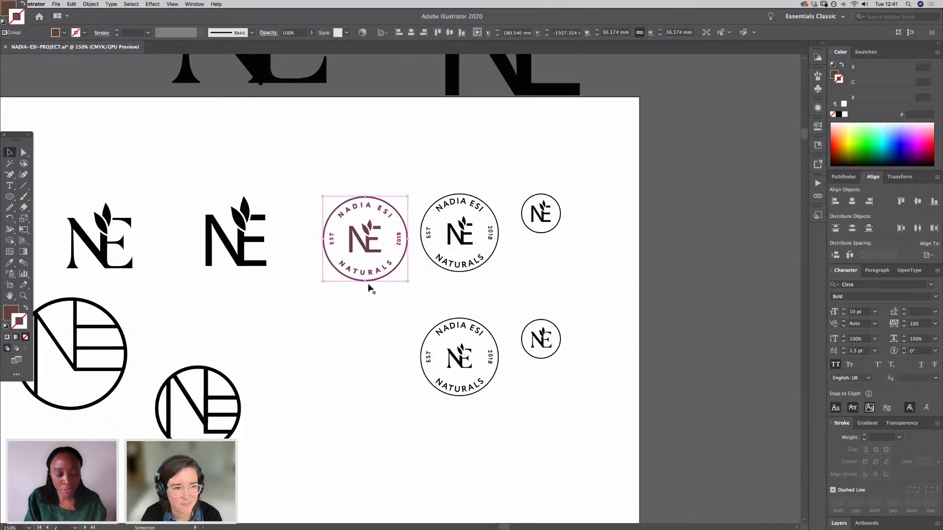
{"action": "left_click_drag", "start_coordinate": [370, 276], "coordinate": [363, 280]}
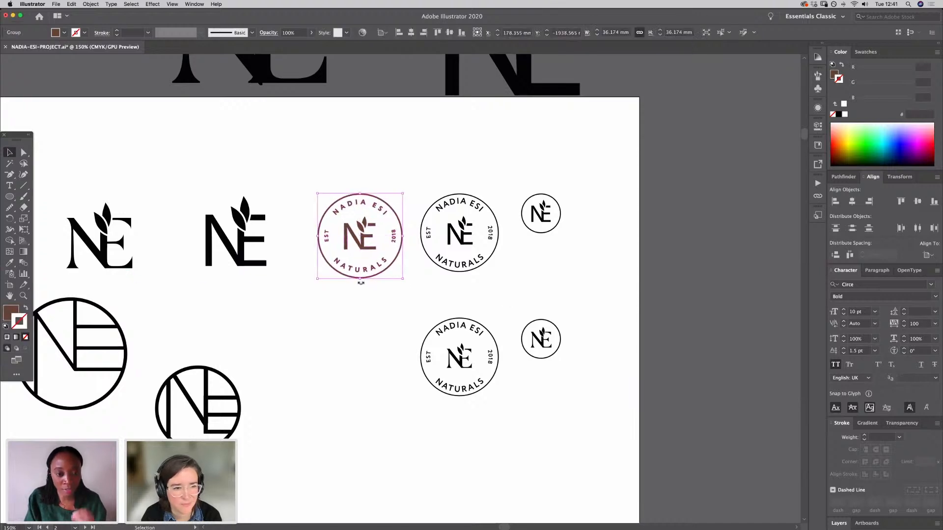
{"action": "left_click", "coordinate": [369, 335]}
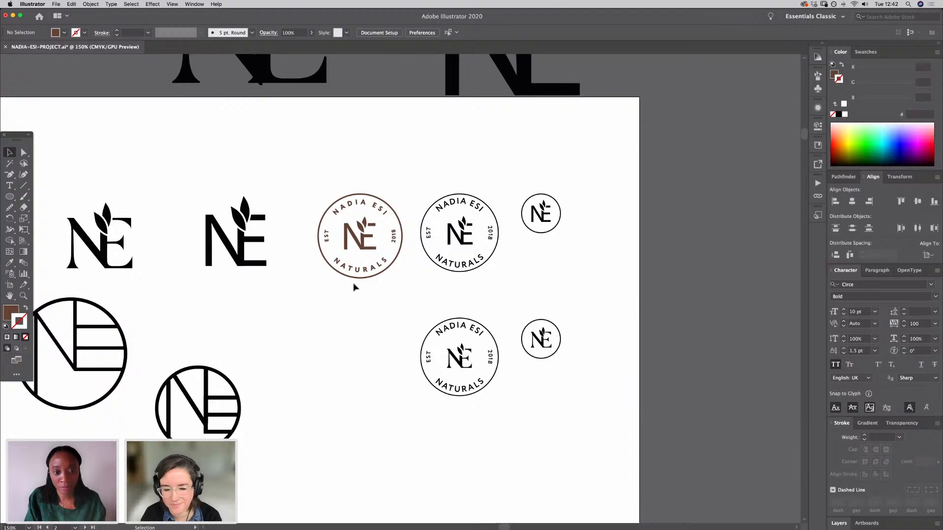
Step: Move the brown Nadia Esi Naturals stamp from the logo concepts artboard onto the pink panel of the presentation layout
{"action": "left_click_drag", "start_coordinate": [359, 276], "coordinate": [376, 177]}
{"action": "left_click", "coordinate": [368, 347]}
{"action": "left_click_drag", "start_coordinate": [381, 143], "coordinate": [367, 461]}
{"action": "left_click_drag", "start_coordinate": [421, 488], "coordinate": [415, 201]}
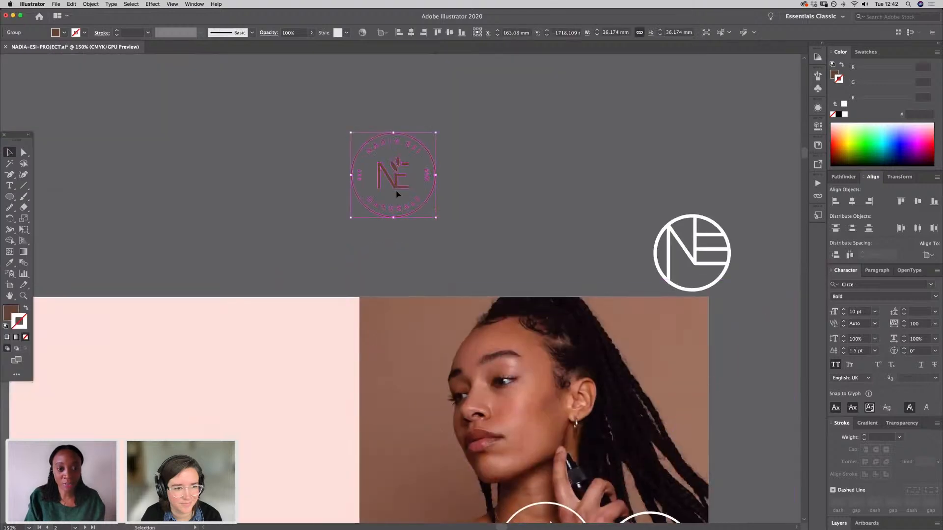
{"action": "left_click_drag", "start_coordinate": [280, 385], "coordinate": [252, 446]}
Step: Move both white circled monograms off the model photo to above the artboard, and place the white geometric circled logo beside them
{"action": "scroll", "coordinate": [425, 328], "scroll_direction": "down", "scroll_amount": 5}
{"action": "scroll", "coordinate": [425, 328], "scroll_direction": "right", "scroll_amount": 4}
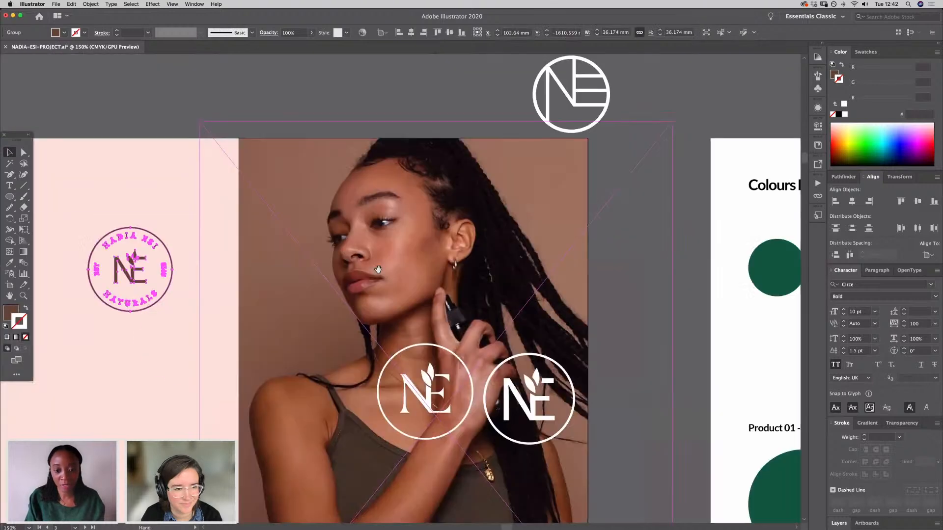
{"action": "left_click", "coordinate": [431, 411]}
{"action": "left_click", "coordinate": [509, 417], "text": "shift"}
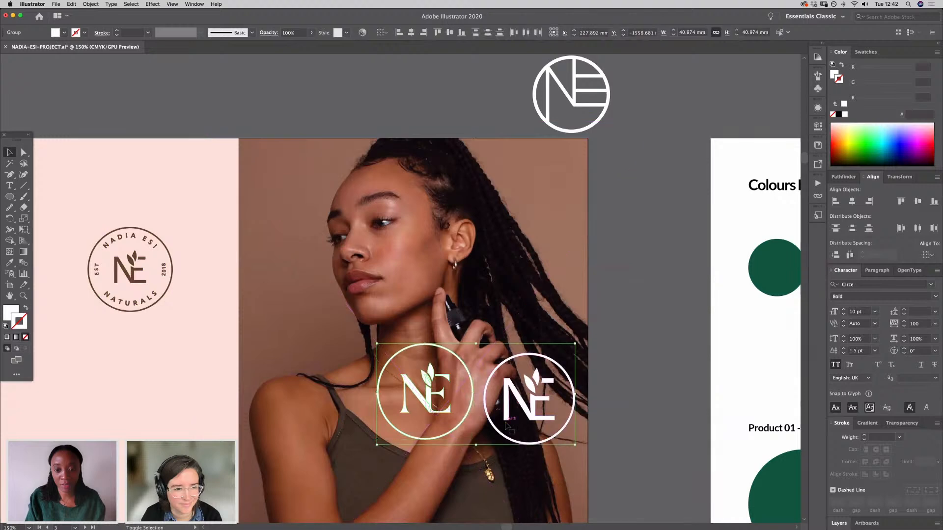
{"action": "left_click_drag", "start_coordinate": [445, 415], "coordinate": [402, 229]}
{"action": "left_click", "coordinate": [608, 375]}
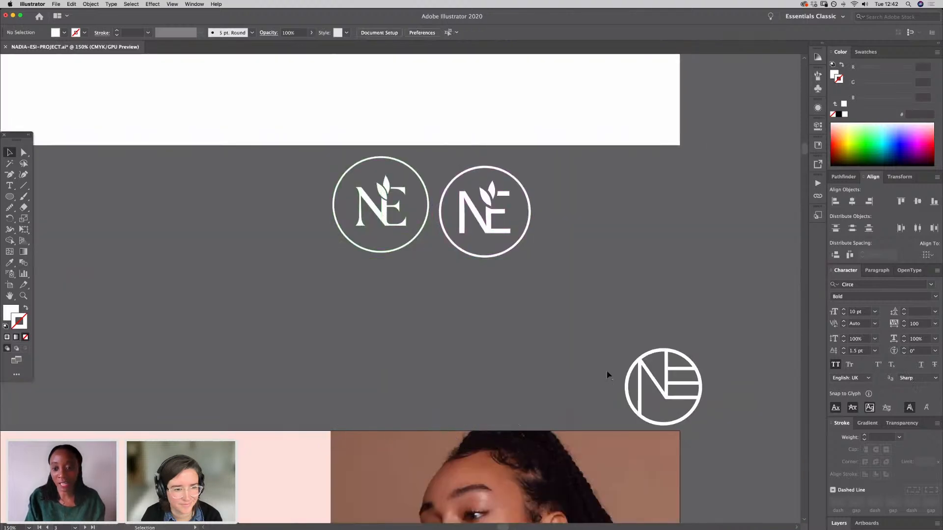
{"action": "left_click_drag", "start_coordinate": [640, 398], "coordinate": [588, 262]}
{"action": "left_click", "coordinate": [509, 361]}
Step: Place the white circled sans-serif monogram on the model photo over the face
{"action": "left_click_drag", "start_coordinate": [407, 349], "coordinate": [465, 96]}
{"action": "left_click_drag", "start_coordinate": [337, 407], "coordinate": [355, 281]}
{"action": "left_click_drag", "start_coordinate": [509, 189], "coordinate": [416, 392]}
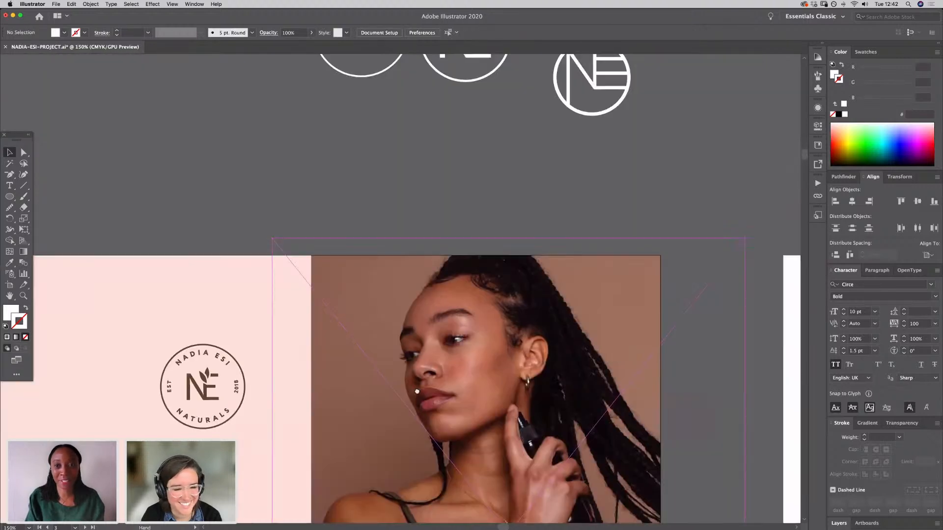
{"action": "left_click_drag", "start_coordinate": [459, 78], "coordinate": [462, 497]}
{"action": "left_click_drag", "start_coordinate": [427, 291], "coordinate": [429, 229]}
{"action": "scroll", "coordinate": [429, 229], "scroll_direction": "down", "scroll_amount": 5}
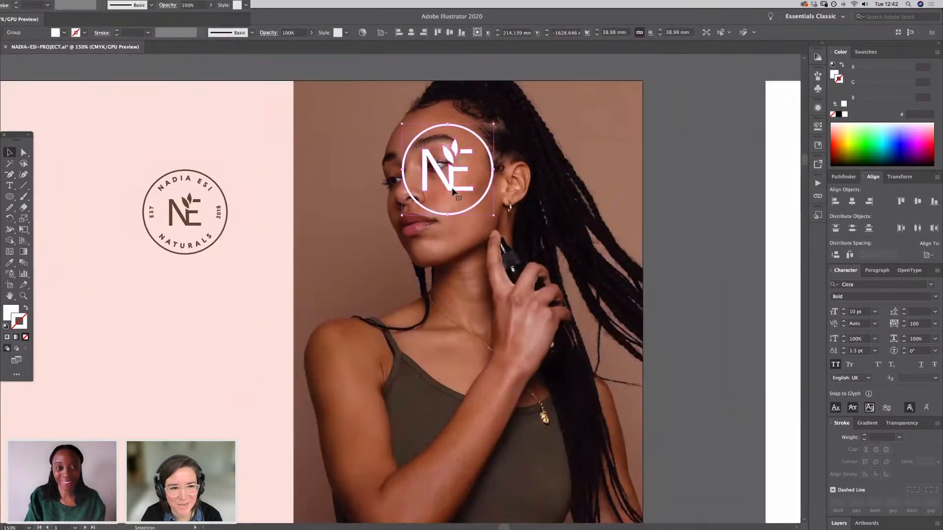
Step: Enlarge the brown stamp to about 68 mm wide and centre it horizontally on the pink panel
{"action": "left_click", "coordinate": [204, 227]}
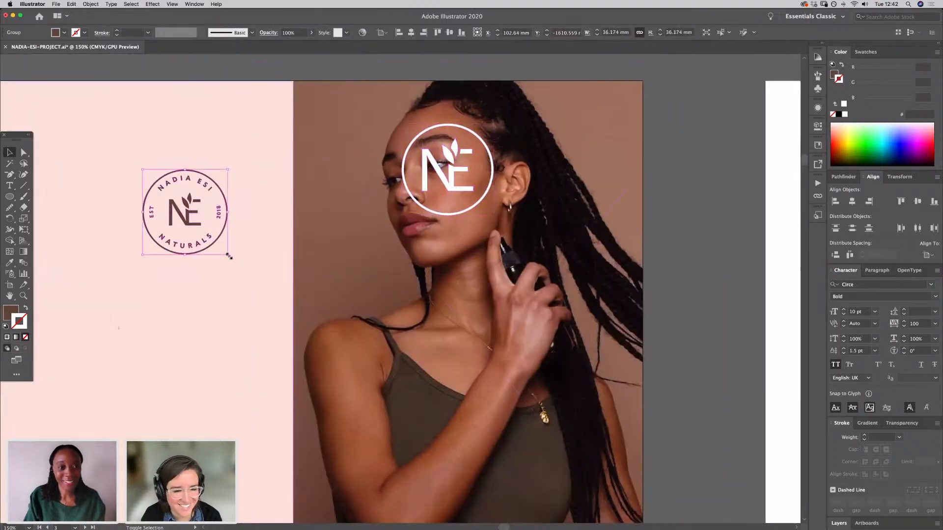
{"action": "left_click_drag", "start_coordinate": [306, 314], "coordinate": [336, 324]}
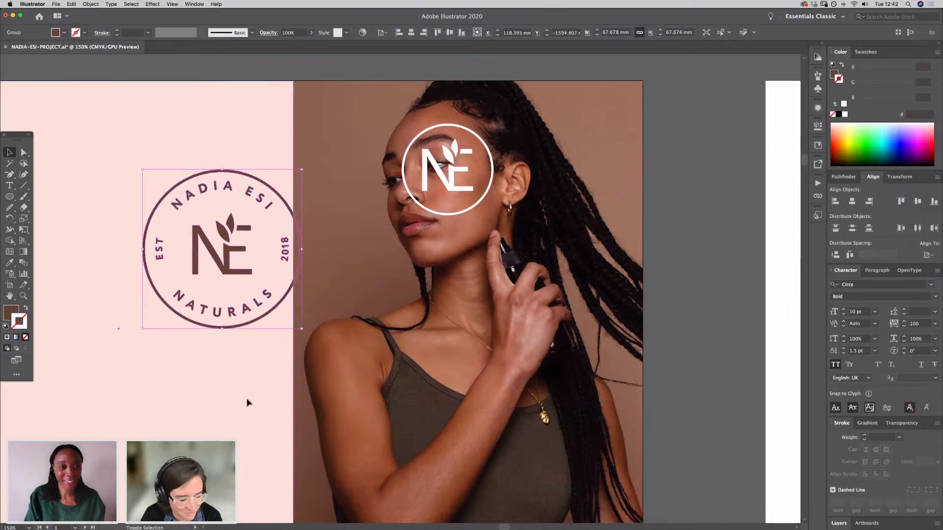
{"action": "left_click", "coordinate": [247, 402], "text": "shift"}
{"action": "left_click", "coordinate": [851, 201]}
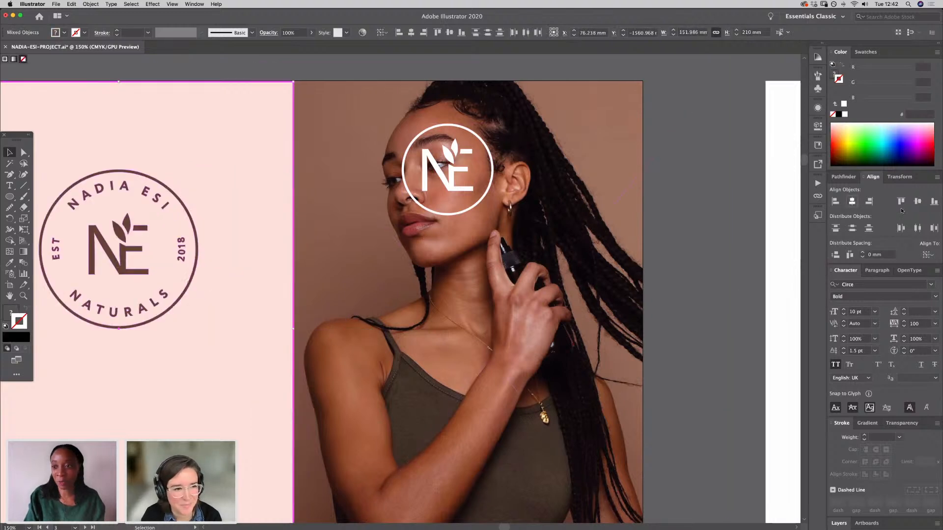
Step: Centre the brown stamp vertically on the pink panel, and centre the white circled monogram horizontally and vertically on the model photo
{"action": "left_click", "coordinate": [917, 201]}
{"action": "left_click", "coordinate": [637, 320]}
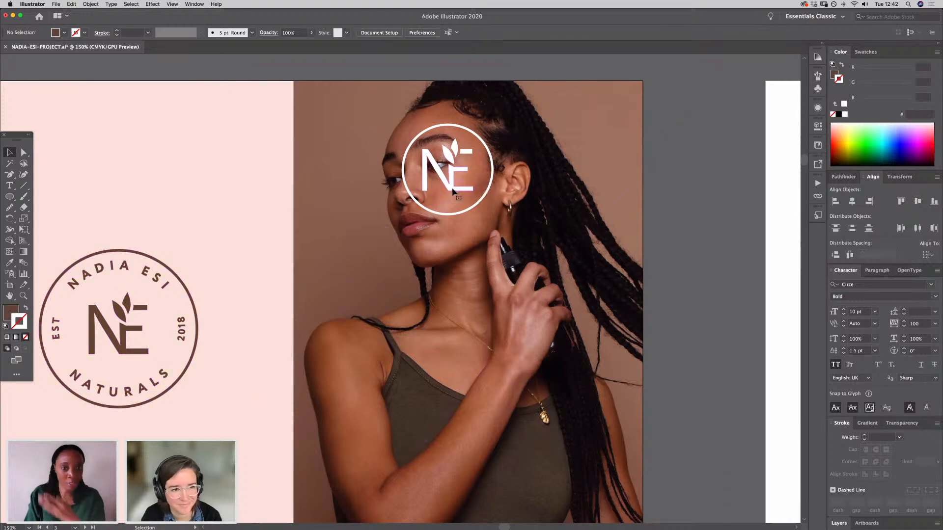
{"action": "left_click", "coordinate": [451, 187]}
{"action": "left_click_drag", "start_coordinate": [463, 203], "coordinate": [476, 298]}
{"action": "left_click", "coordinate": [512, 389], "text": "shift"}
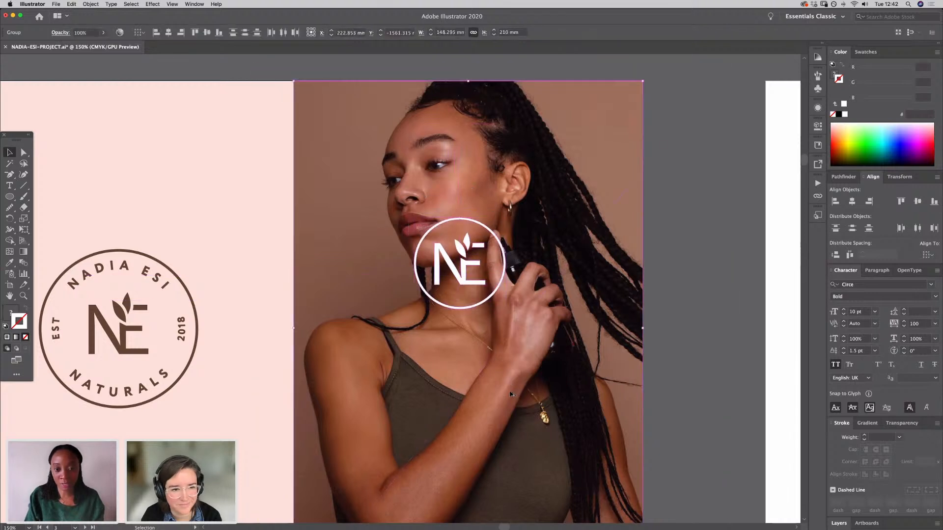
{"action": "left_click", "coordinate": [851, 202]}
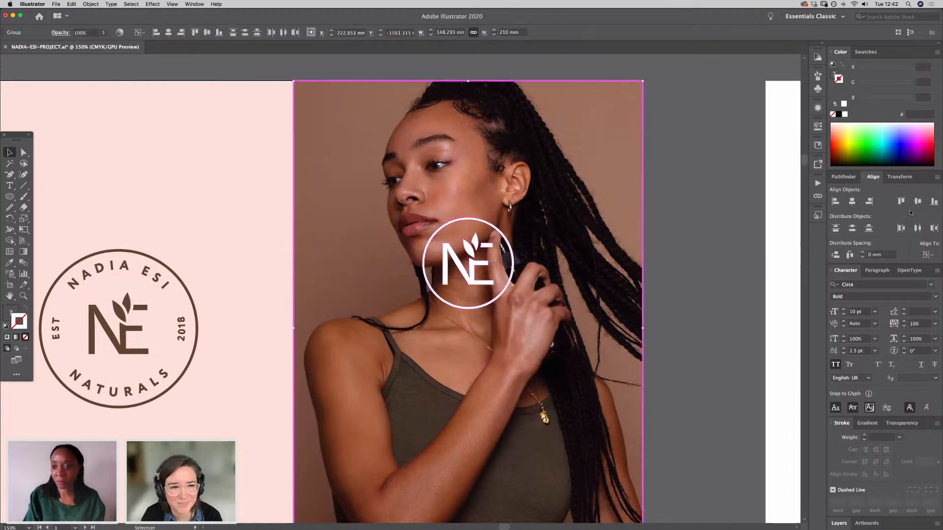
{"action": "left_click", "coordinate": [917, 201]}
{"action": "left_click", "coordinate": [718, 376]}
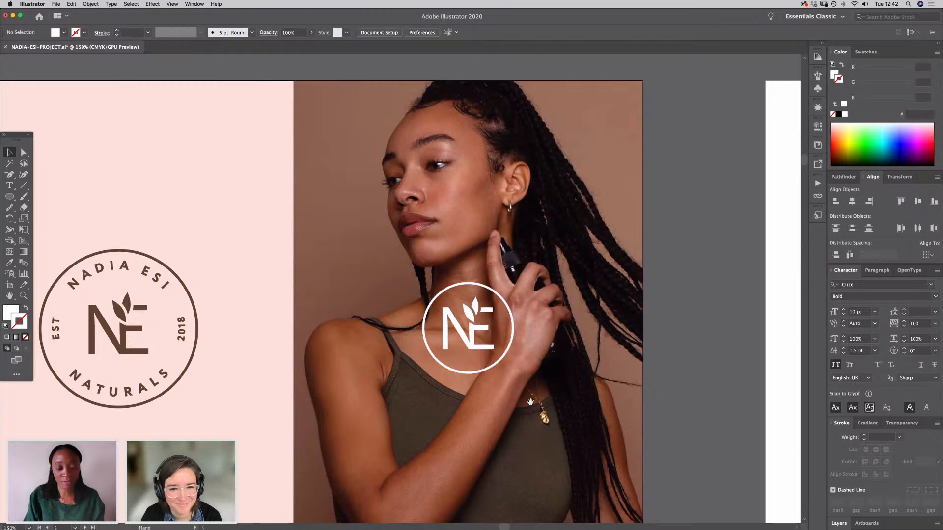
Step: Review the placement of the brown stamp and the white circled monogram across the whole two-panel presentation layout
{"action": "left_click_drag", "start_coordinate": [694, 402], "coordinate": [733, 336]}
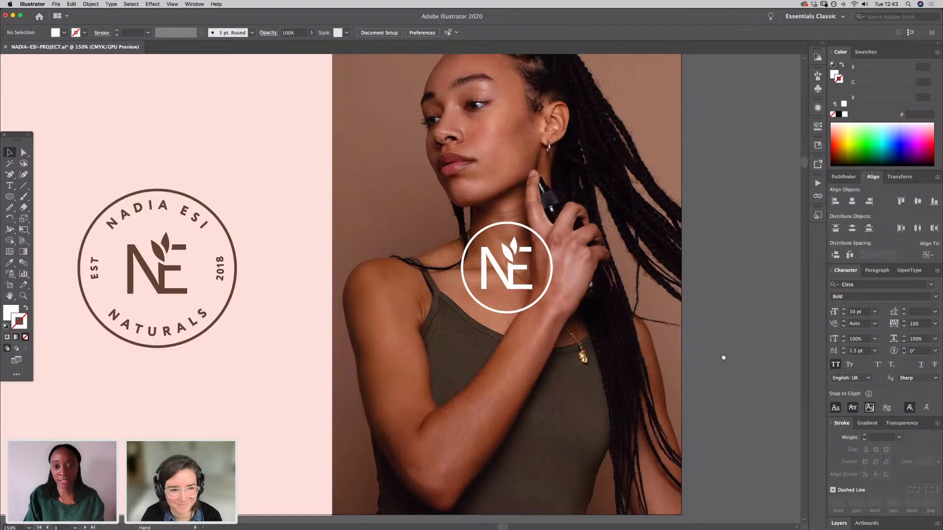
{"action": "left_click_drag", "start_coordinate": [711, 300], "coordinate": [742, 337]}
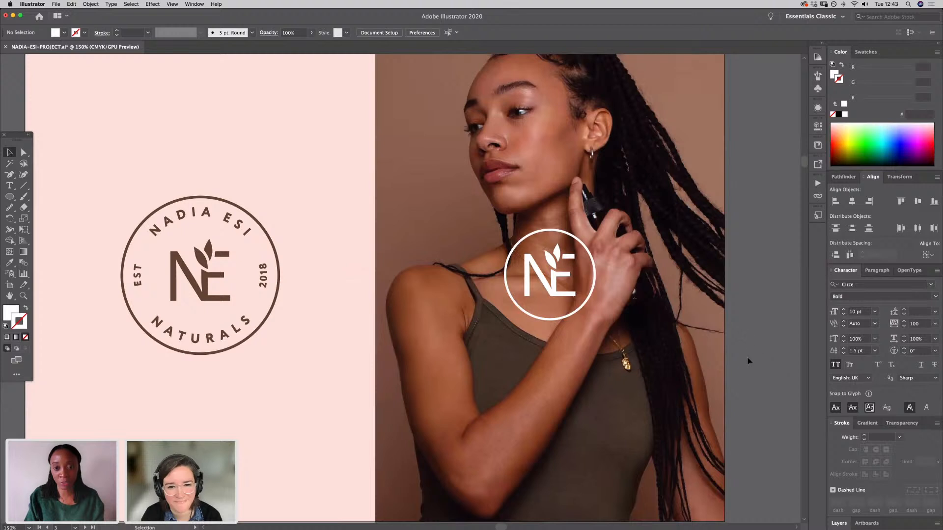
{"action": "mouse_move", "coordinate": [738, 357]}
{"action": "left_mouse_down"}
{"action": "mouse_move", "coordinate": [772, 329]}
{"action": "mouse_move", "coordinate": [754, 354]}
{"action": "left_mouse_up"}
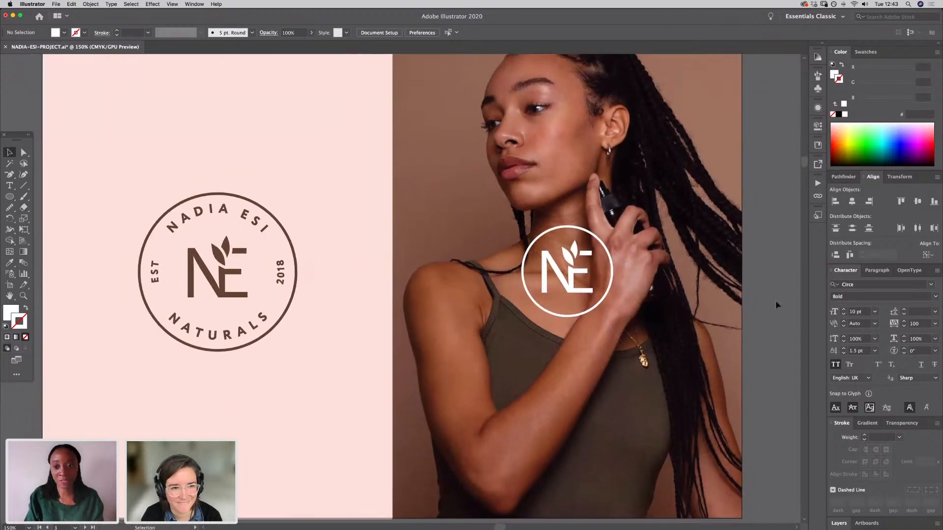
{"action": "left_click_drag", "start_coordinate": [768, 295], "coordinate": [673, 417]}
{"action": "left_click_drag", "start_coordinate": [601, 407], "coordinate": [745, 265]}
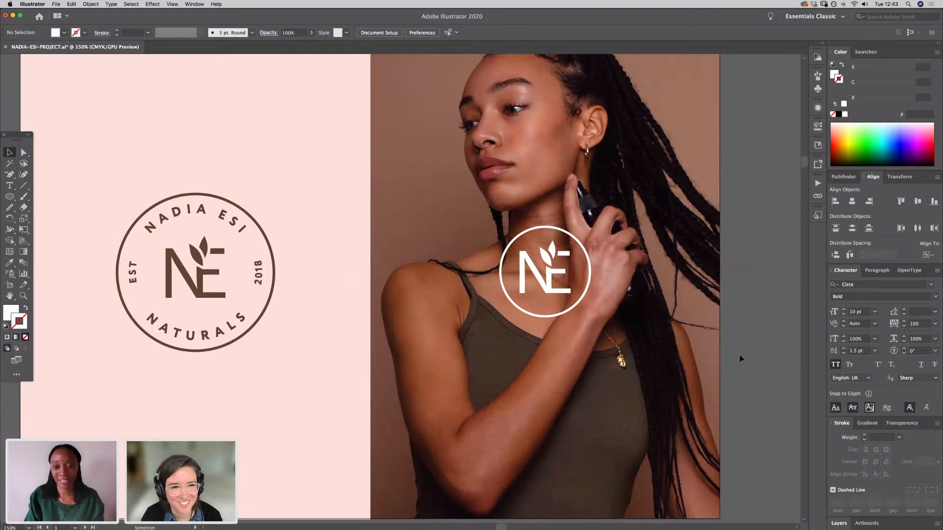
{"action": "left_click_drag", "start_coordinate": [741, 370], "coordinate": [750, 321]}
{"action": "key", "text": "super+minus"}
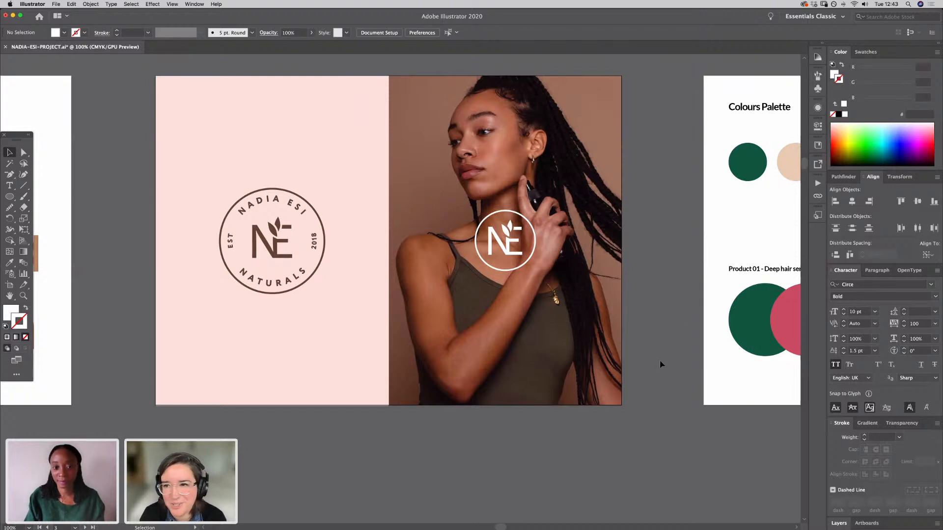
Step: Compare the logo presentation layout with the neighbouring Typography and Colours Palette artboards
{"action": "left_click_drag", "start_coordinate": [406, 438], "coordinate": [410, 459]}
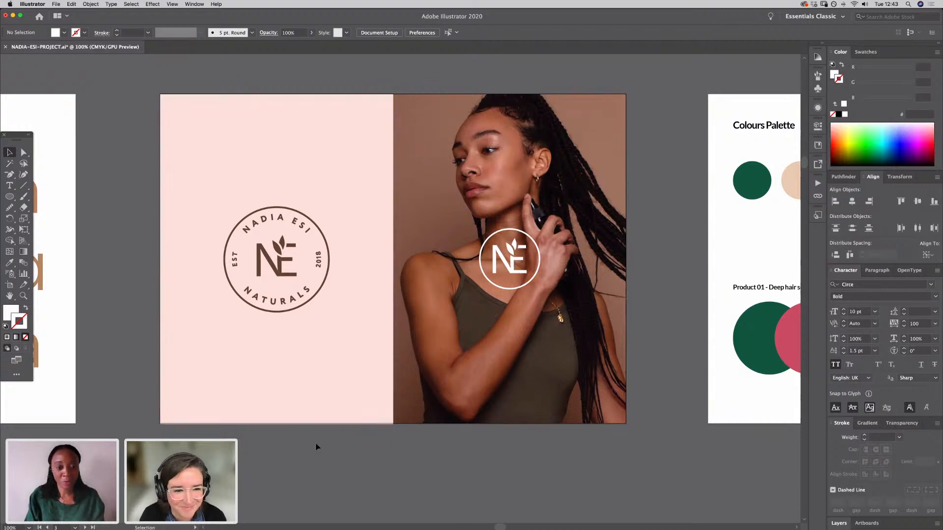
{"action": "mouse_move", "coordinate": [335, 450]}
{"action": "left_mouse_down"}
{"action": "mouse_move", "coordinate": [702, 448]}
{"action": "mouse_move", "coordinate": [581, 427]}
{"action": "mouse_move", "coordinate": [382, 433]}
{"action": "mouse_move", "coordinate": [616, 429]}
{"action": "left_mouse_up"}
{"action": "left_click_drag", "start_coordinate": [421, 414], "coordinate": [557, 429]}
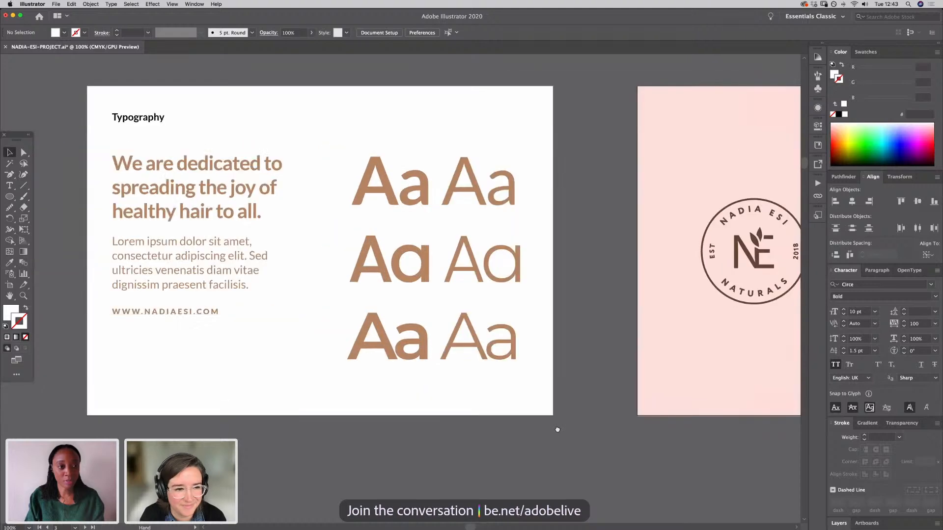
{"action": "left_click_drag", "start_coordinate": [683, 444], "coordinate": [294, 439]}
{"action": "mouse_move", "coordinate": [756, 444]}
{"action": "left_mouse_down"}
{"action": "mouse_move", "coordinate": [395, 449]}
{"action": "mouse_move", "coordinate": [564, 397]}
{"action": "left_mouse_up"}
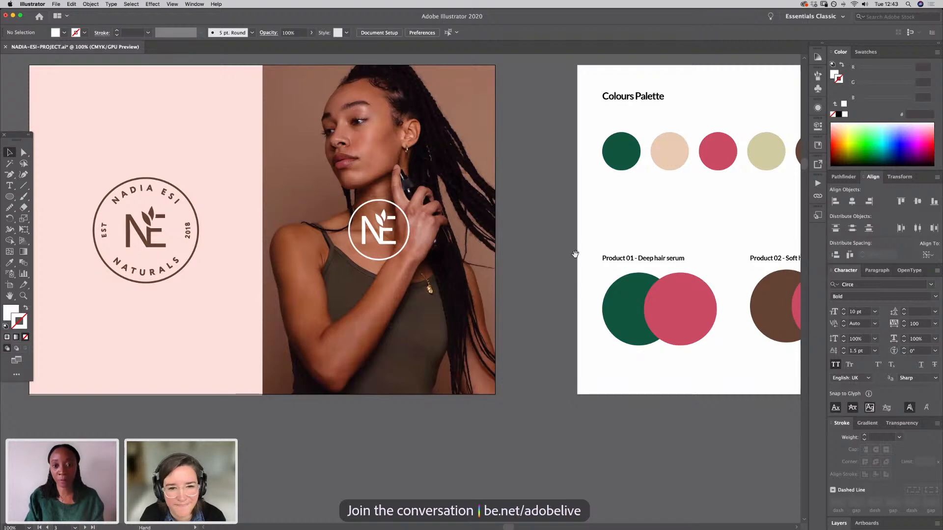
{"action": "left_click_drag", "start_coordinate": [575, 255], "coordinate": [547, 363]}
{"action": "left_click_drag", "start_coordinate": [498, 437], "coordinate": [504, 384]}
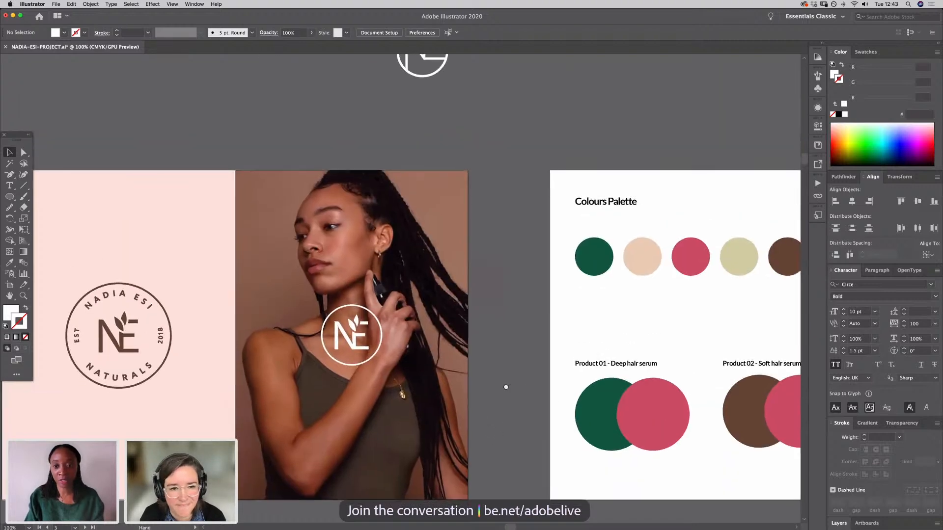
{"action": "left_click_drag", "start_coordinate": [572, 379], "coordinate": [332, 406]}
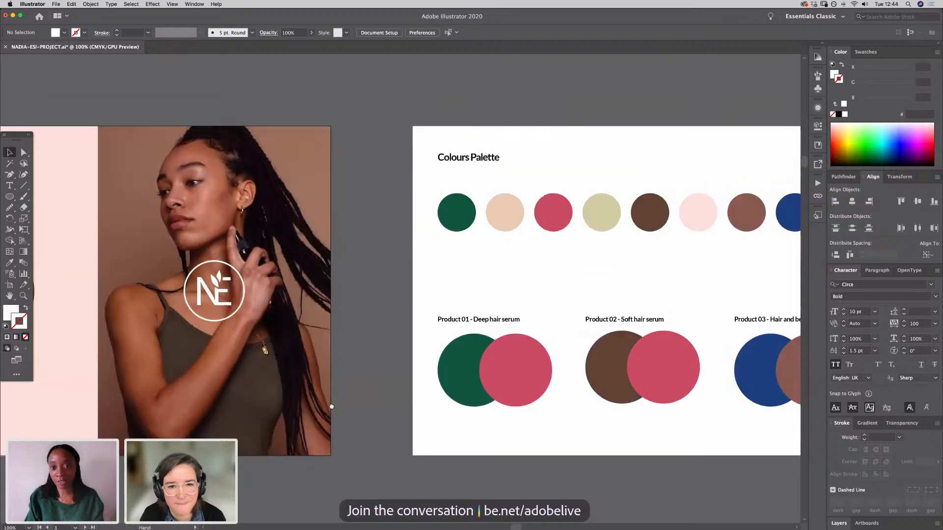
{"action": "left_click_drag", "start_coordinate": [33, 472], "coordinate": [371, 429]}
{"action": "left_click_drag", "start_coordinate": [245, 459], "coordinate": [392, 434]}
{"action": "scroll", "coordinate": [493, 427], "scroll_direction": "left", "scroll_amount": 10}
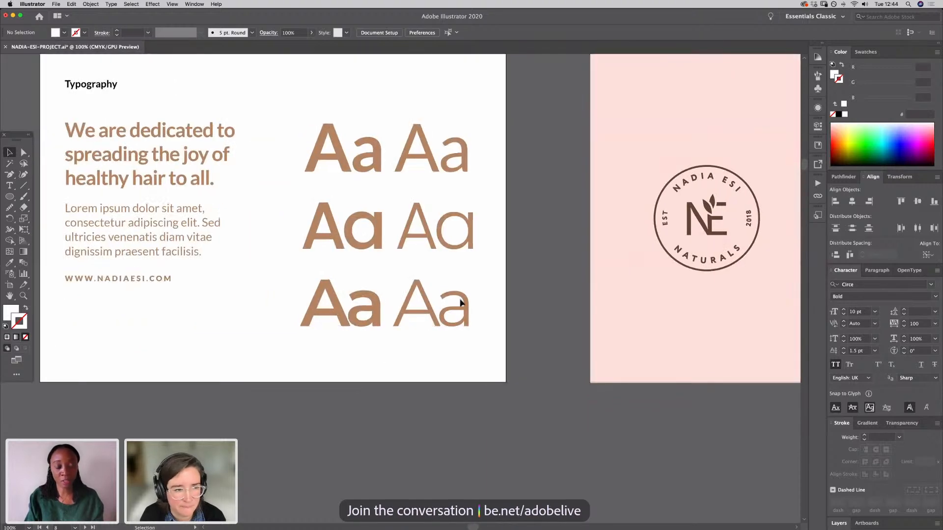
{"action": "scroll", "coordinate": [532, 385], "scroll_direction": "right", "scroll_amount": 12}
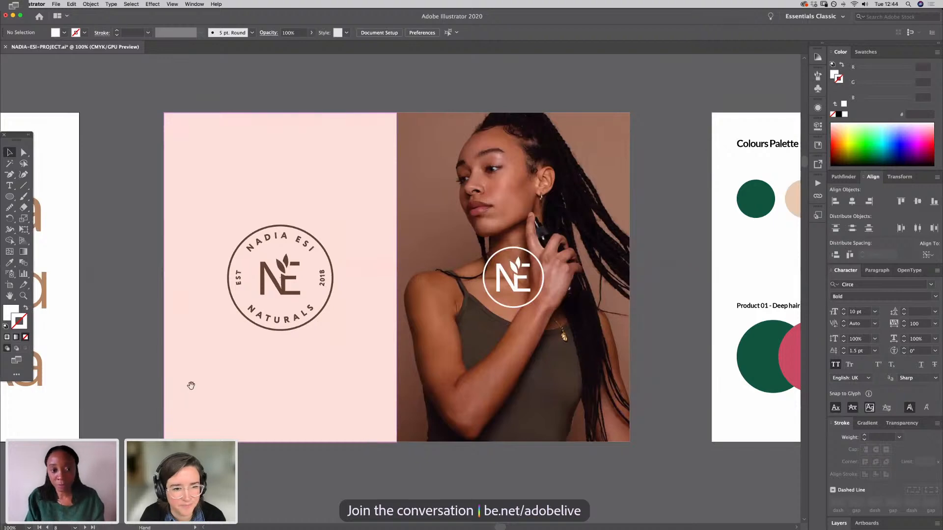
{"action": "scroll", "coordinate": [415, 411], "scroll_direction": "left", "scroll_amount": 12}
{"action": "scroll", "coordinate": [440, 406], "scroll_direction": "right", "scroll_amount": 2}
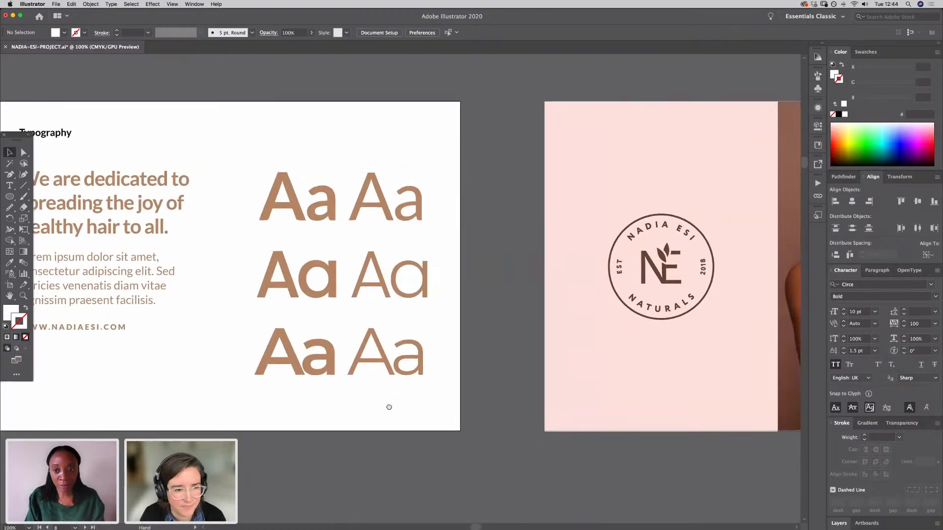
Step: Compare the lettering of the brown stamp on the pink panel with the typefaces on the Typography artboard
{"action": "left_click", "coordinate": [643, 280]}
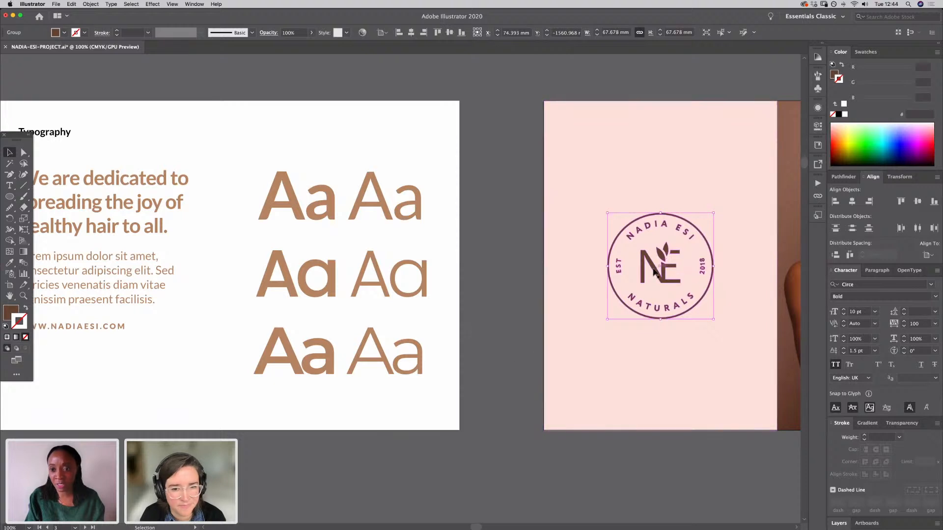
{"action": "left_click", "coordinate": [497, 338]}
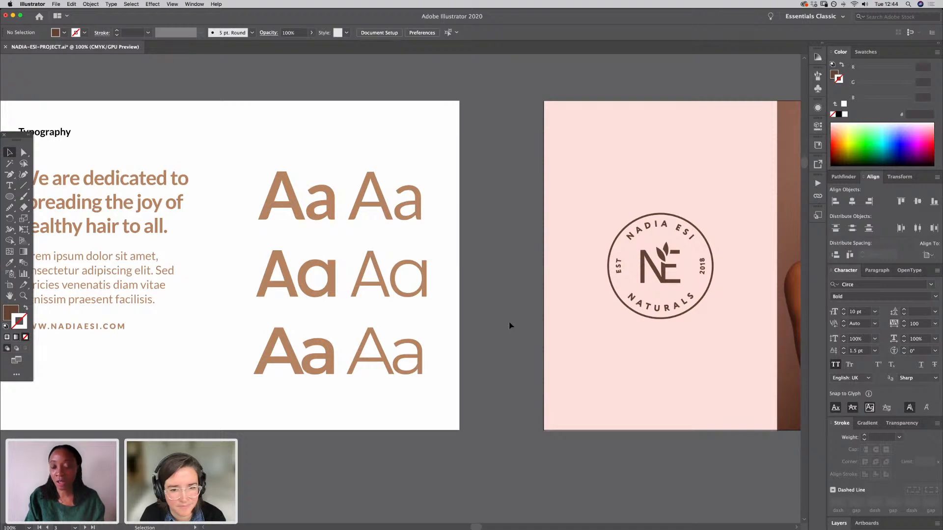
{"action": "left_click_drag", "start_coordinate": [458, 353], "coordinate": [589, 360]}
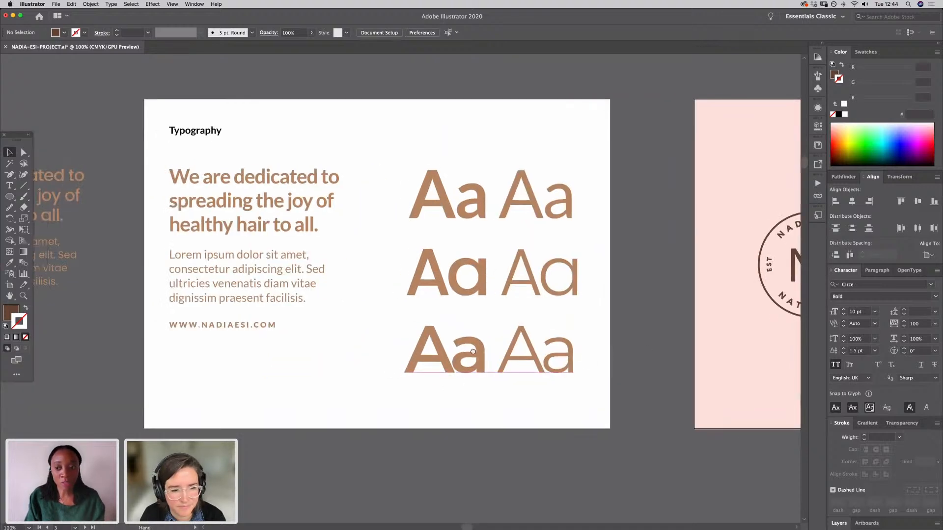
{"action": "left_click_drag", "start_coordinate": [473, 352], "coordinate": [293, 351]}
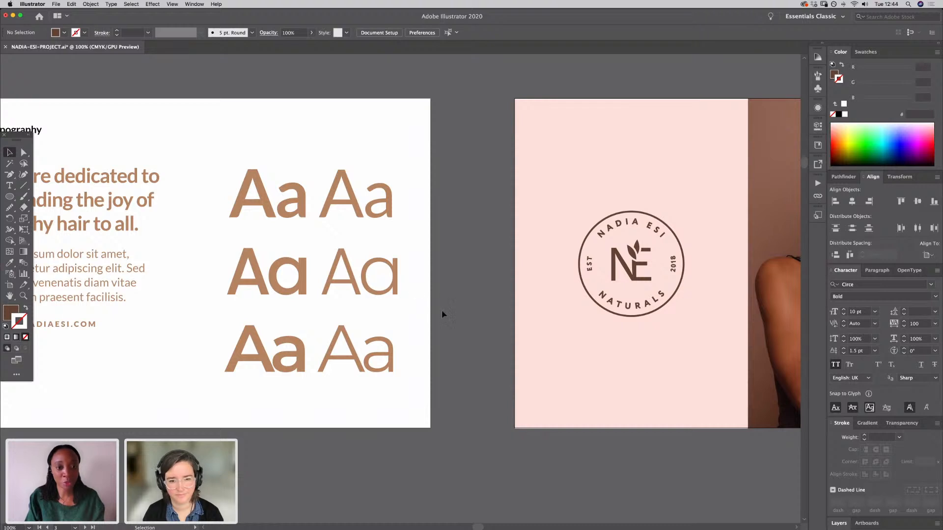
{"action": "left_click_drag", "start_coordinate": [486, 320], "coordinate": [586, 325]}
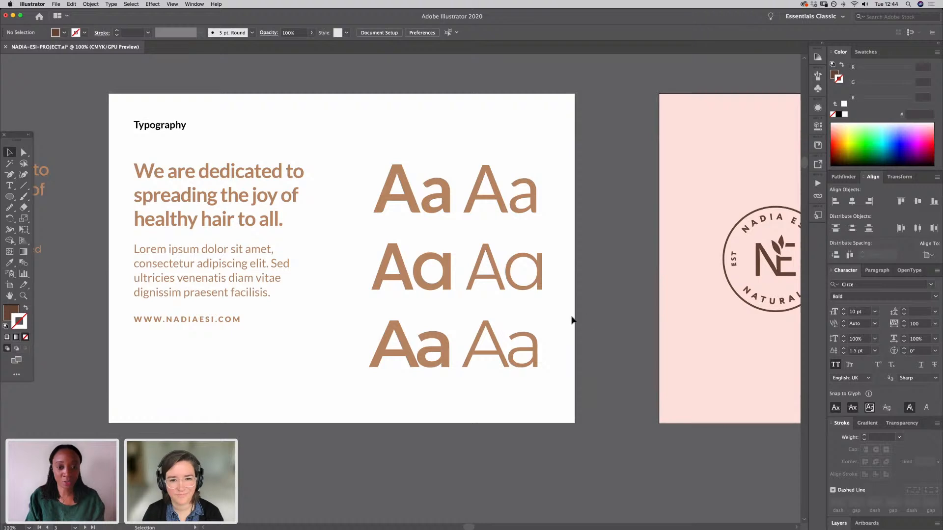
{"action": "scroll", "coordinate": [565, 361], "scroll_direction": "up", "scroll_amount": 2}
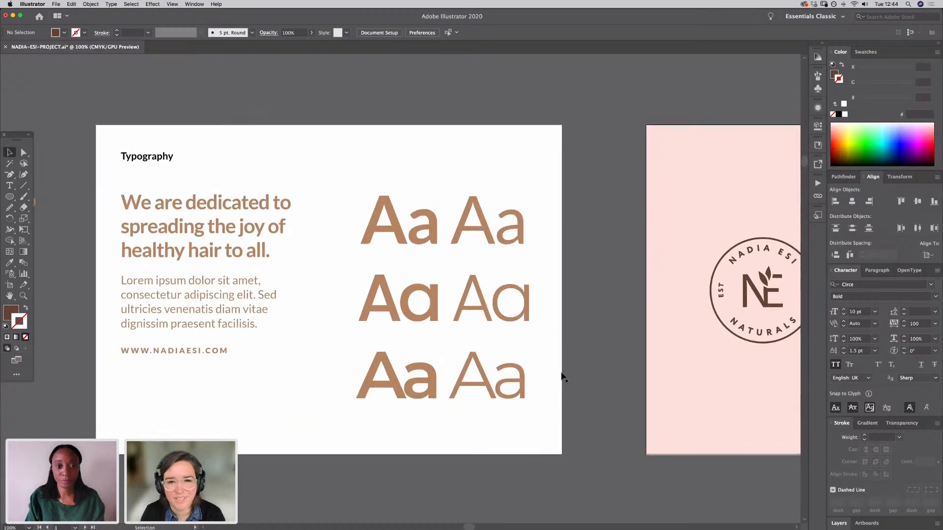
{"action": "scroll", "coordinate": [285, 400], "scroll_direction": "left", "scroll_amount": 2}
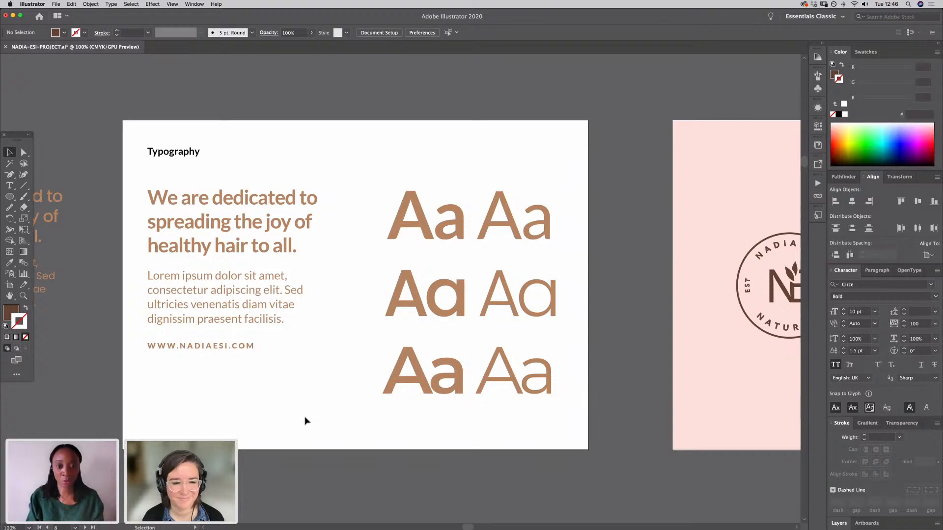
Step: Check which font each of the three Aa samples on the Typography artboard uses, and compare the lower two samples
{"action": "left_click_drag", "start_coordinate": [368, 200], "coordinate": [452, 417]}
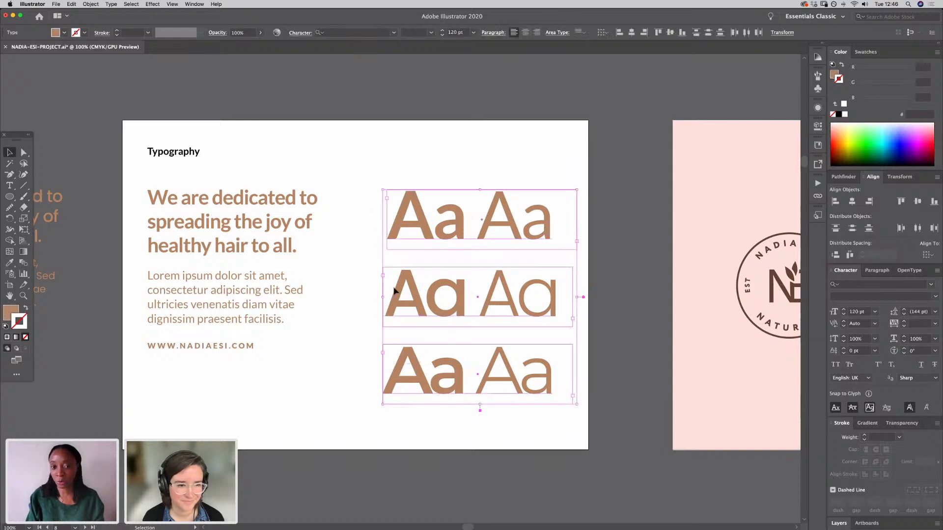
{"action": "left_click", "coordinate": [431, 238]}
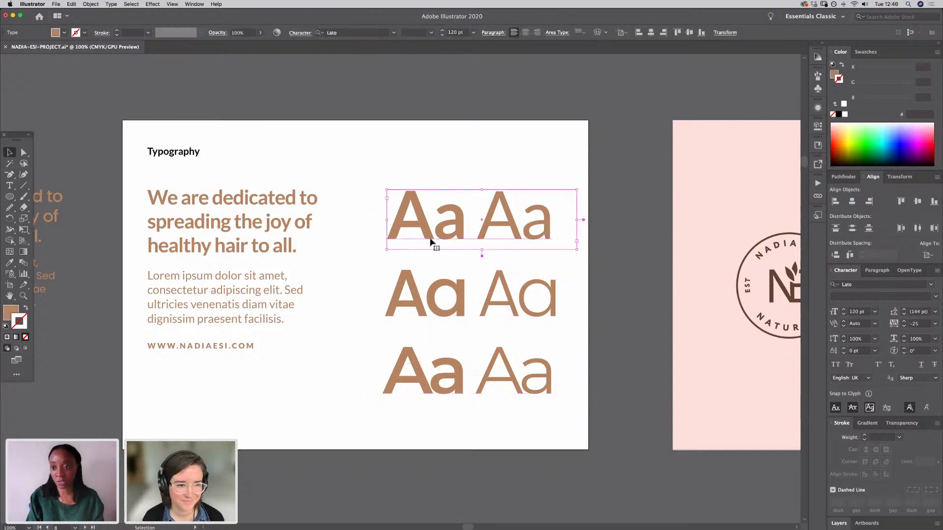
{"action": "left_click", "coordinate": [420, 305]}
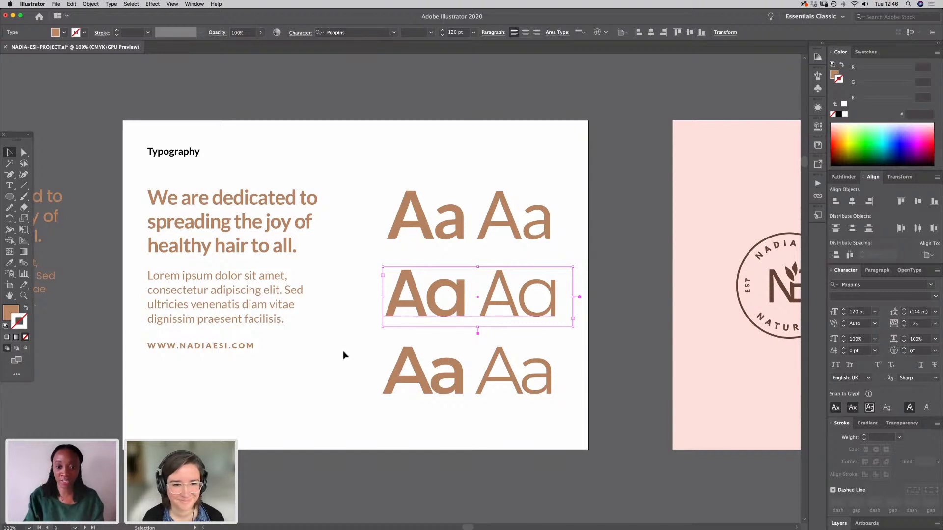
{"action": "left_click", "coordinate": [431, 392]}
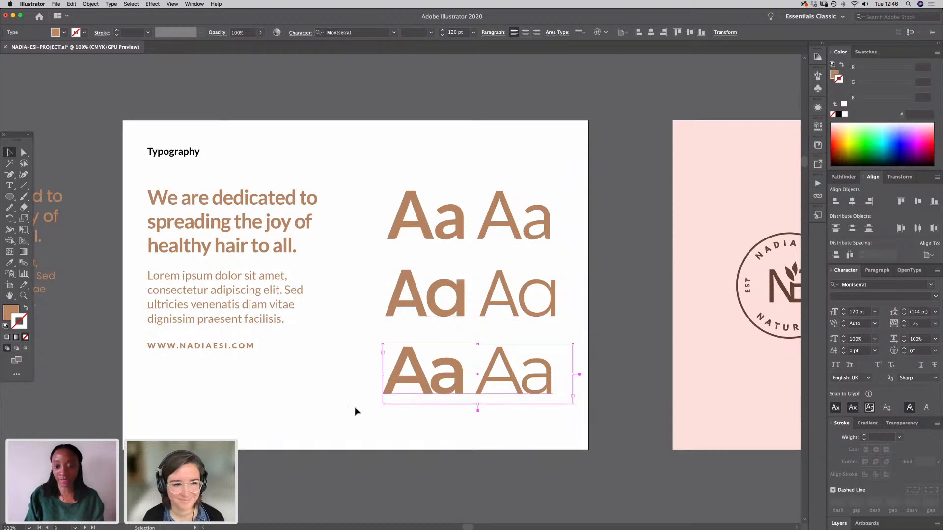
{"action": "left_click", "coordinate": [343, 397]}
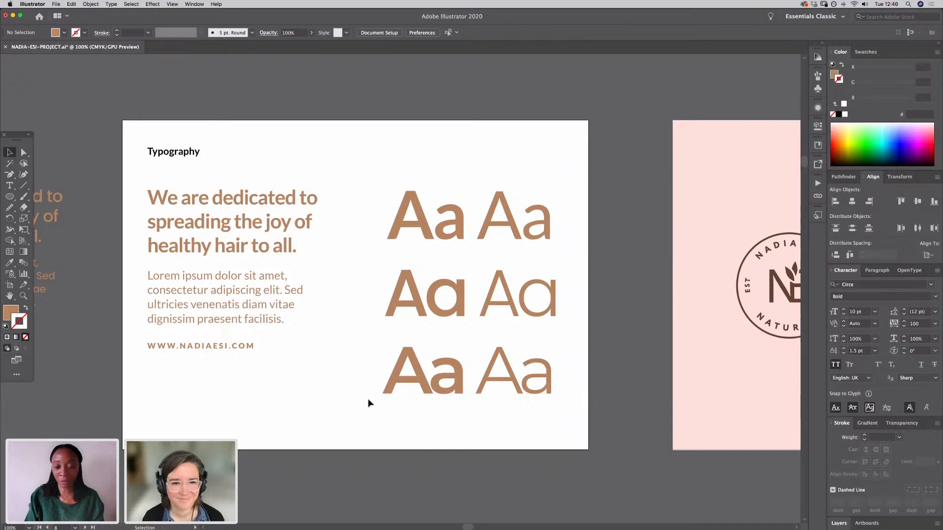
{"action": "left_click_drag", "start_coordinate": [364, 317], "coordinate": [412, 381]}
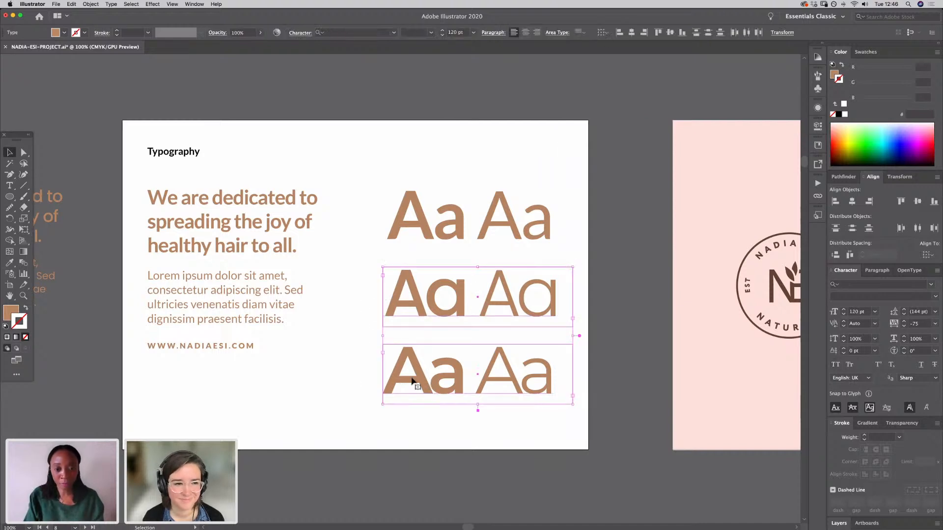
{"action": "left_click", "coordinate": [583, 261]}
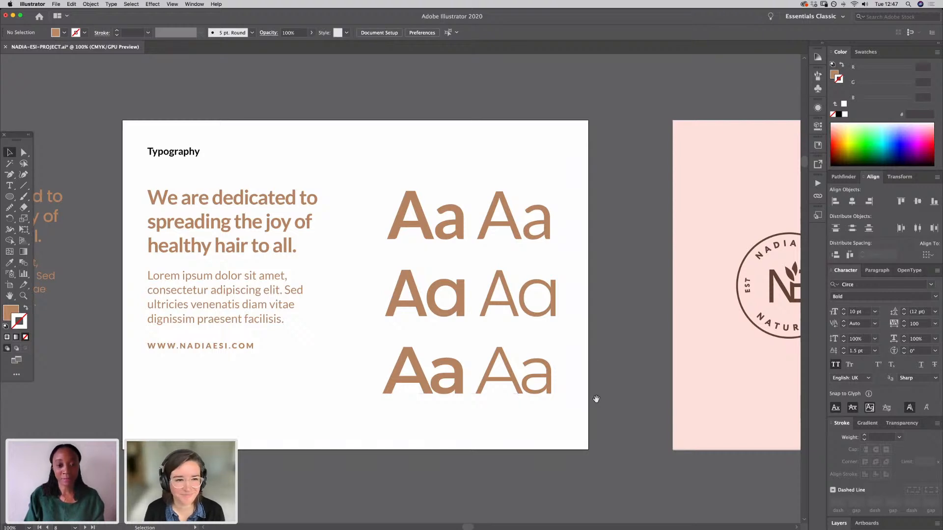
{"action": "scroll", "coordinate": [616, 391], "scroll_direction": "right", "scroll_amount": 3}
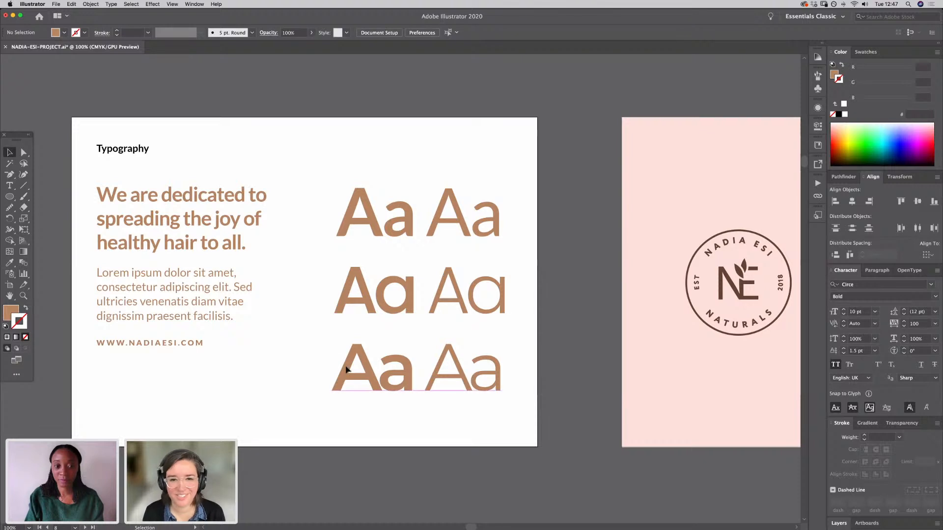
{"action": "left_click_drag", "start_coordinate": [320, 300], "coordinate": [372, 368]}
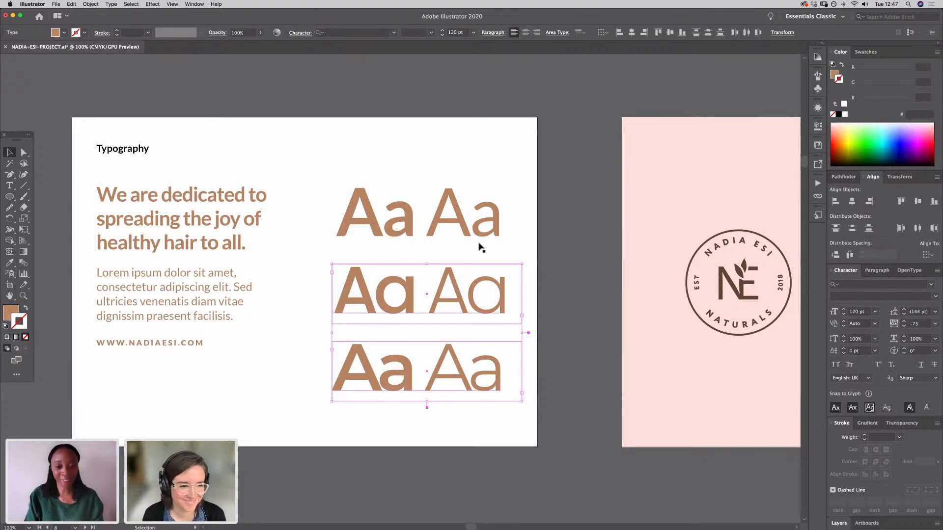
{"action": "left_click", "coordinate": [561, 295]}
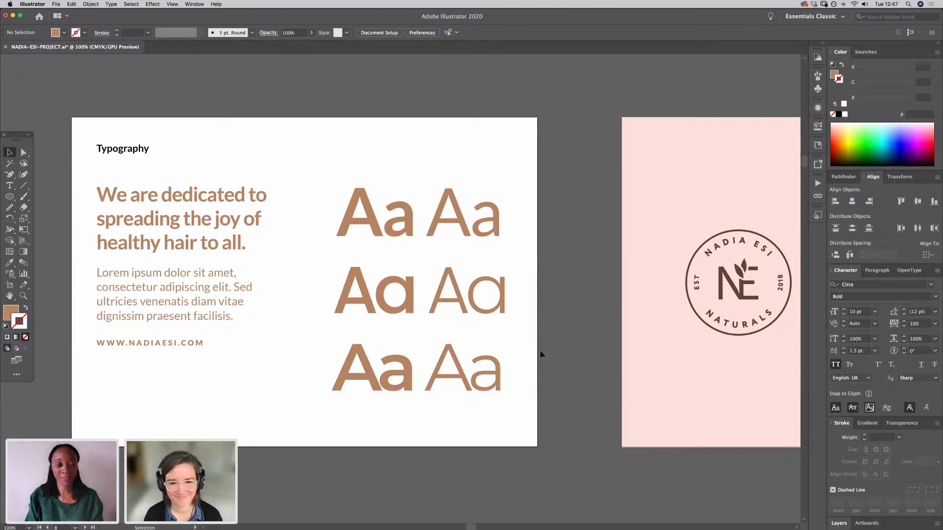
{"action": "key", "text": "space"}
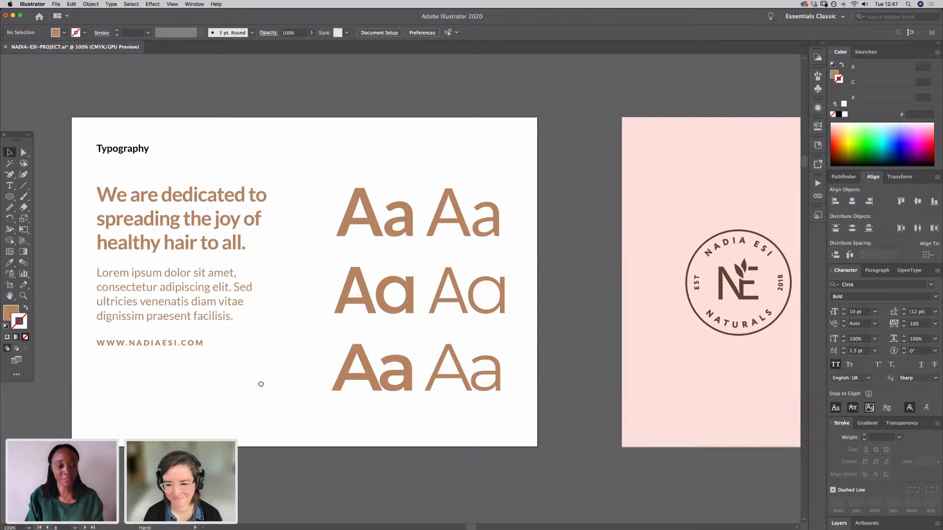
Step: Compare the text sample on the Typography artboard with the alternative sample placed beside the artboard
{"action": "left_click_drag", "start_coordinate": [260, 384], "coordinate": [392, 381]}
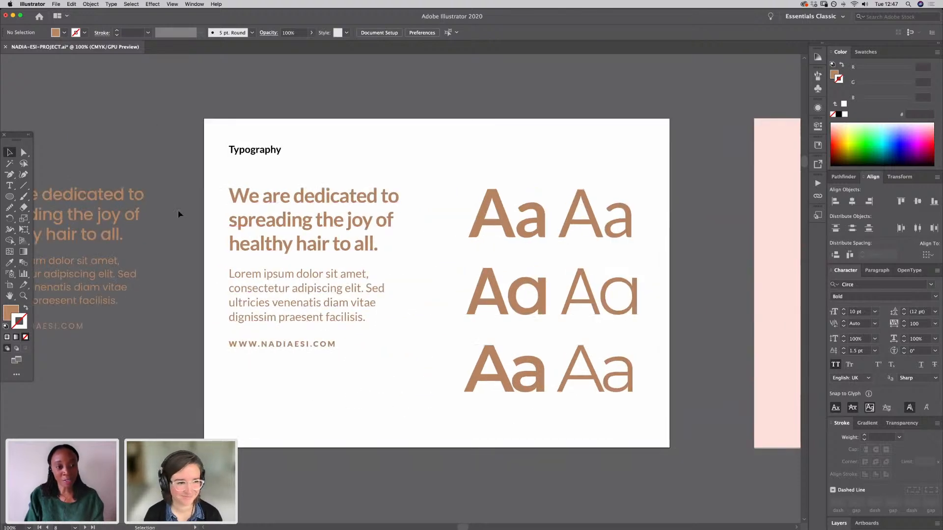
{"action": "left_click_drag", "start_coordinate": [179, 212], "coordinate": [273, 372]}
{"action": "key", "text": "space"}
{"action": "left_click_drag", "start_coordinate": [173, 371], "coordinate": [332, 362]}
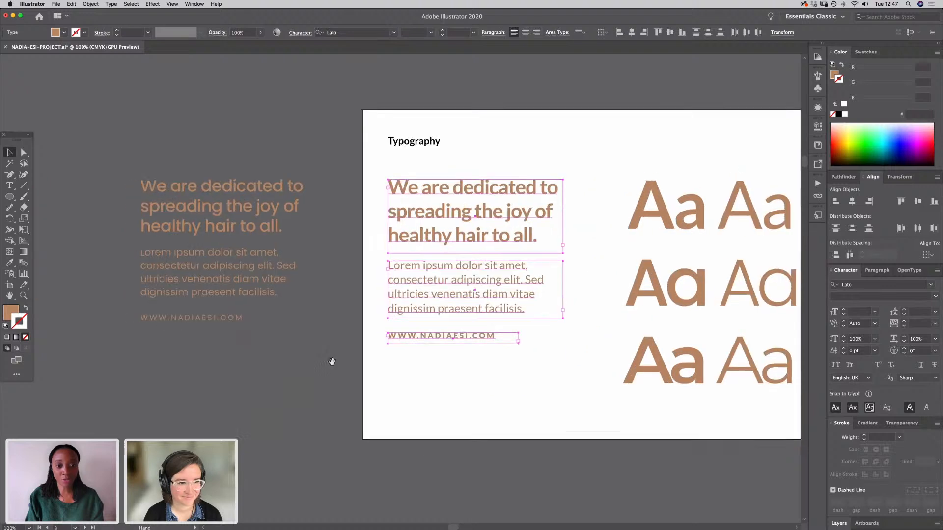
{"action": "left_click", "coordinate": [242, 328]}
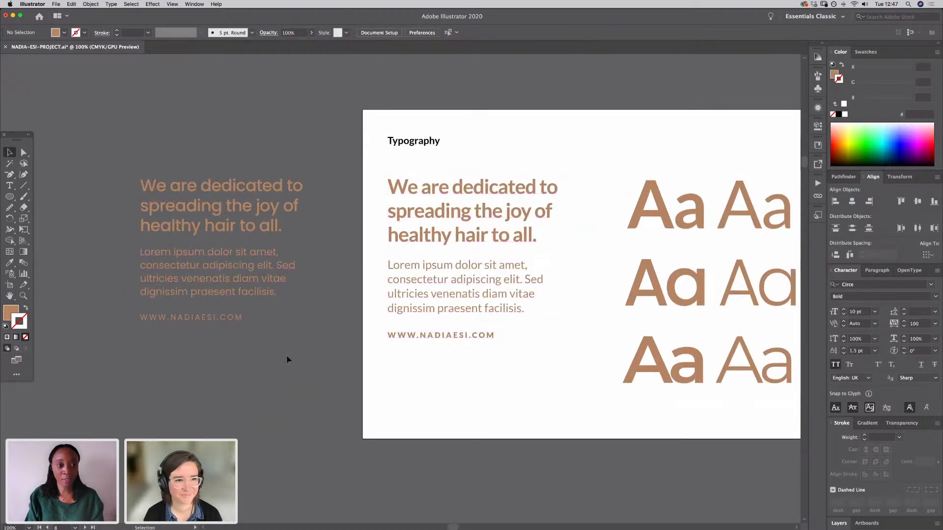
{"action": "left_click", "coordinate": [233, 249]}
{"action": "left_click", "coordinate": [385, 242]}
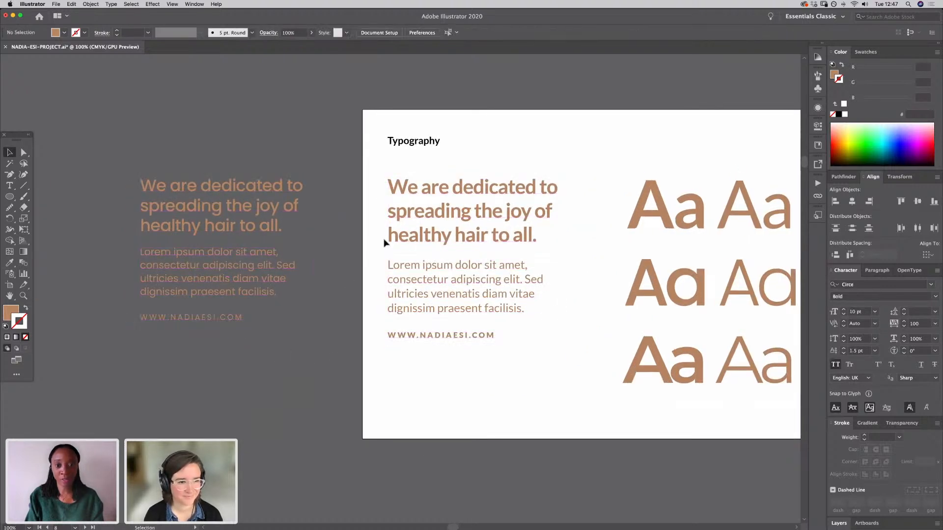
Step: Examine the heading, body paragraph and website line on the Typography artboard, checking the heading's font settings
{"action": "left_click_drag", "start_coordinate": [384, 242], "coordinate": [357, 390]}
{"action": "key", "text": "space"}
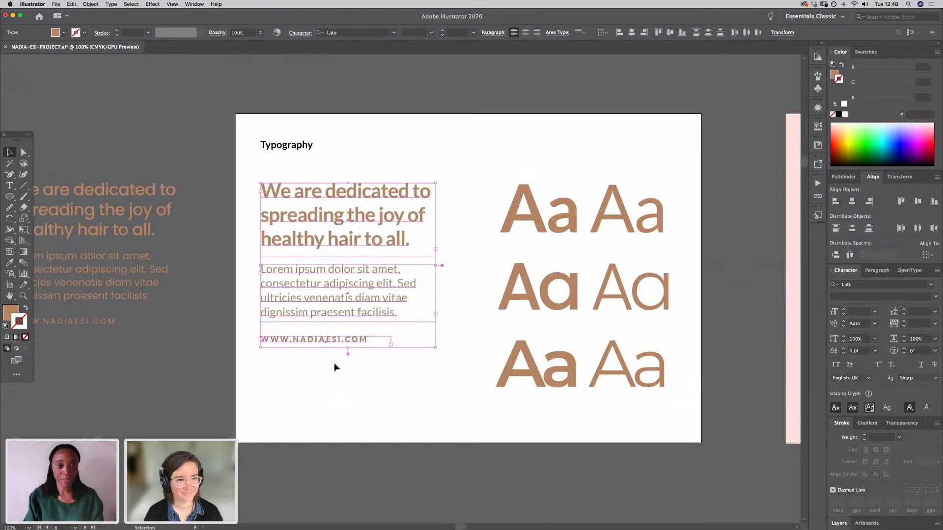
{"action": "left_click", "coordinate": [460, 354]}
{"action": "key", "text": "space"}
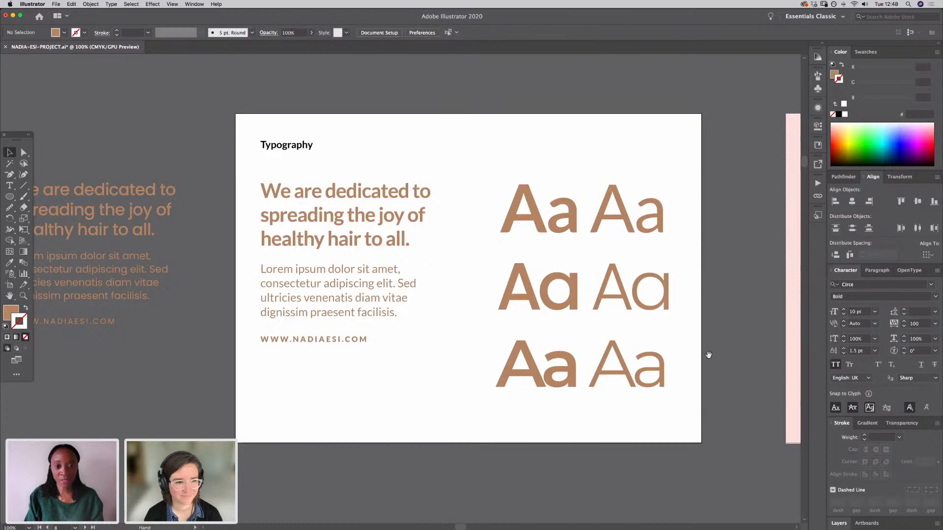
{"action": "left_click_drag", "start_coordinate": [708, 354], "coordinate": [581, 336]}
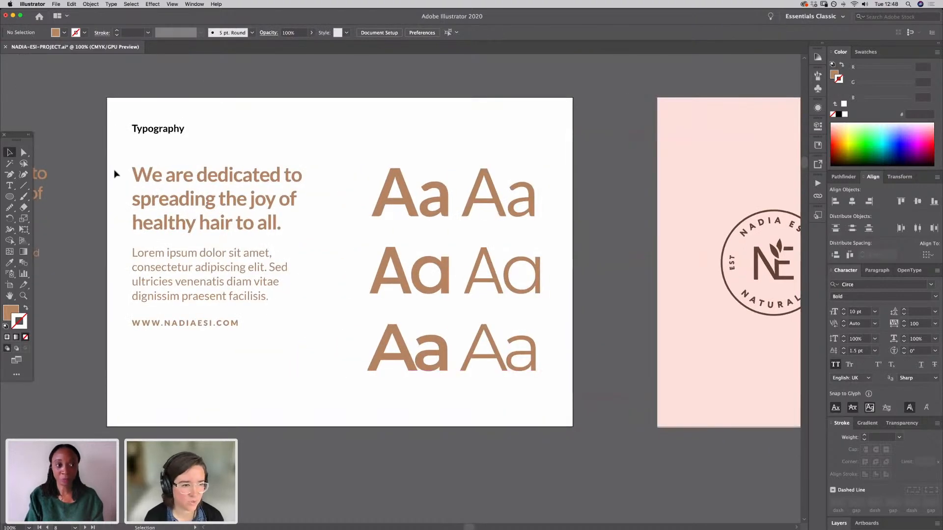
{"action": "left_click_drag", "start_coordinate": [115, 173], "coordinate": [222, 342]}
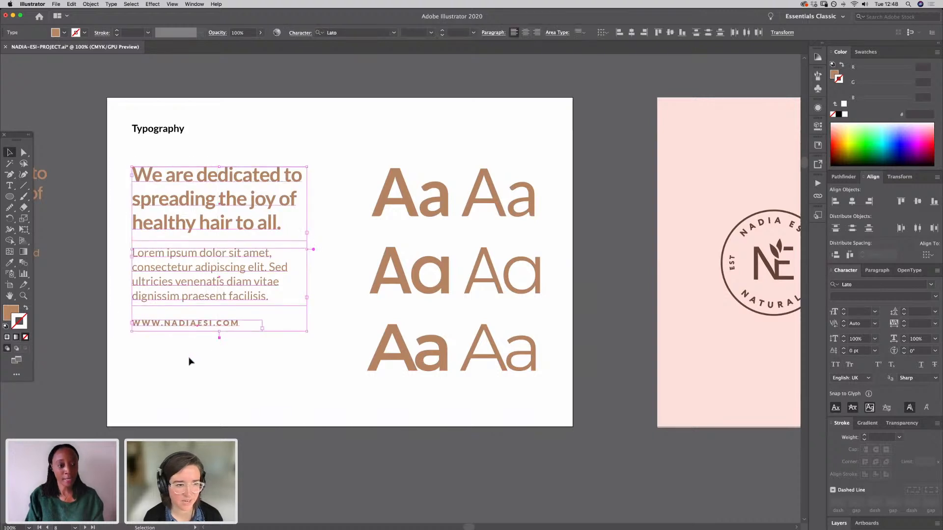
{"action": "left_click", "coordinate": [162, 372]}
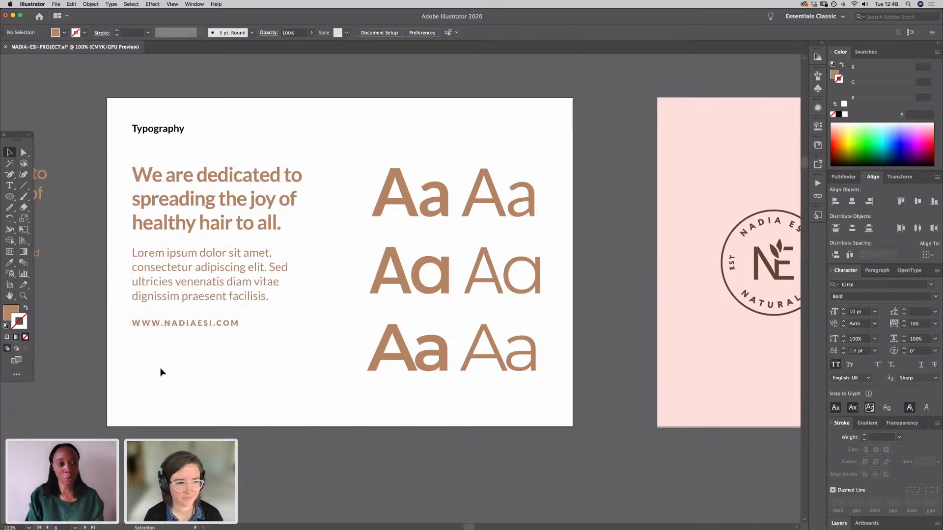
{"action": "left_click", "coordinate": [187, 231]}
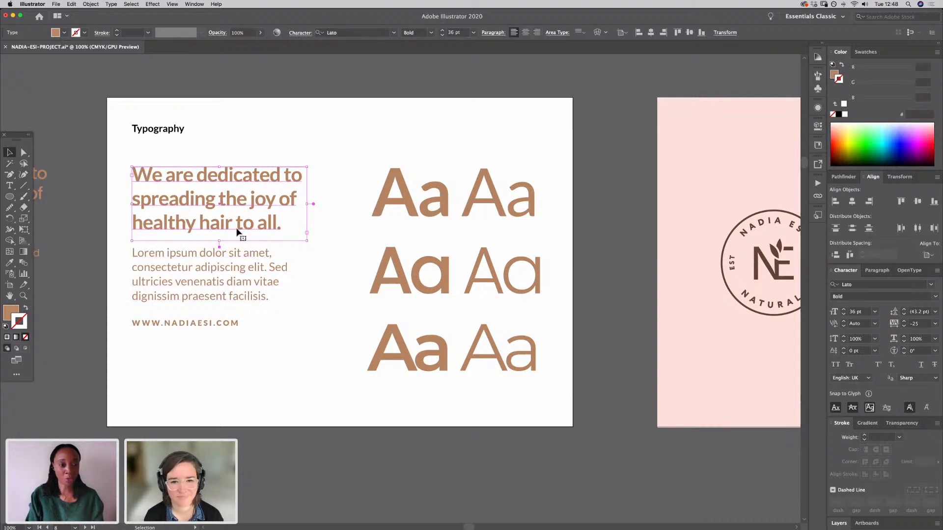
{"action": "left_click", "coordinate": [337, 235]}
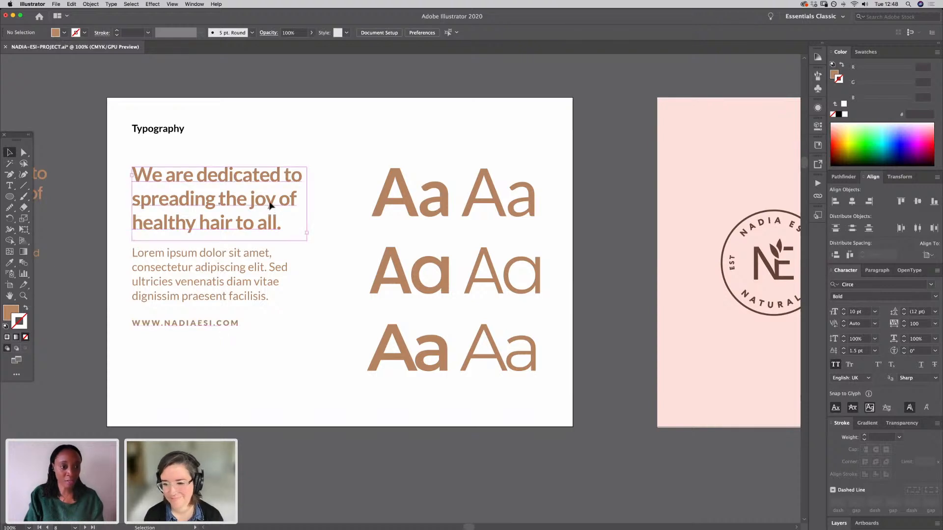
Step: Duplicate the brown heading below the website line, replace its text with "Heading" and shorten its text frame to fit
{"action": "left_click_drag", "start_coordinate": [270, 202], "coordinate": [211, 376]}
{"action": "double_click", "coordinate": [211, 358]}
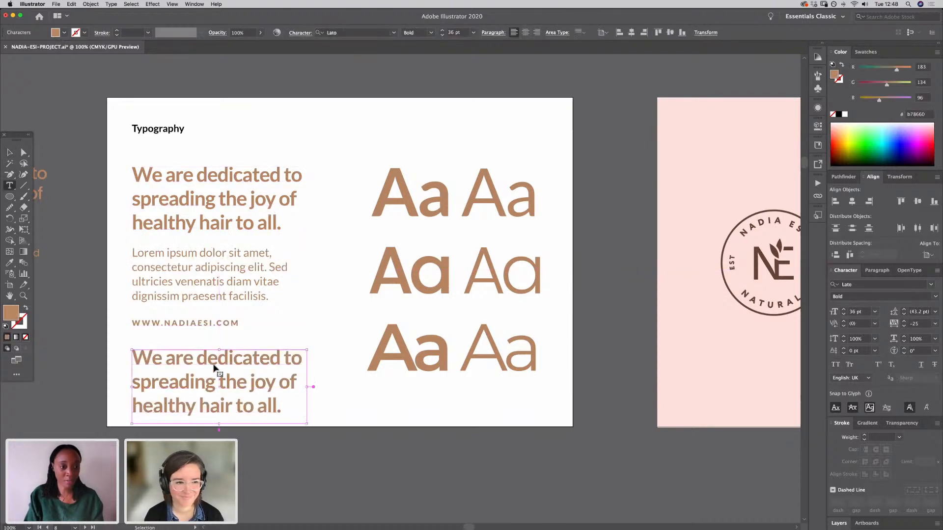
{"action": "key", "text": "ctrl+a"}
{"action": "type", "text": "Heading"}
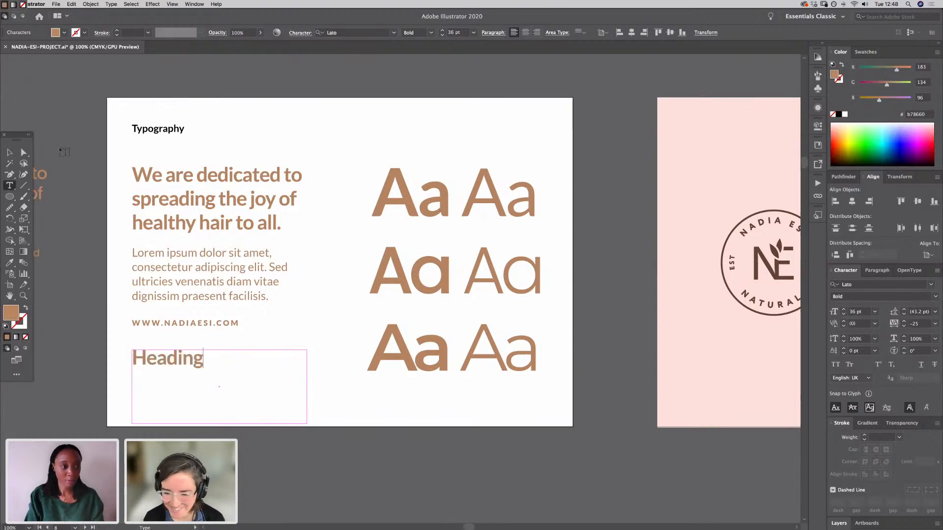
{"action": "left_click", "coordinate": [9, 153]}
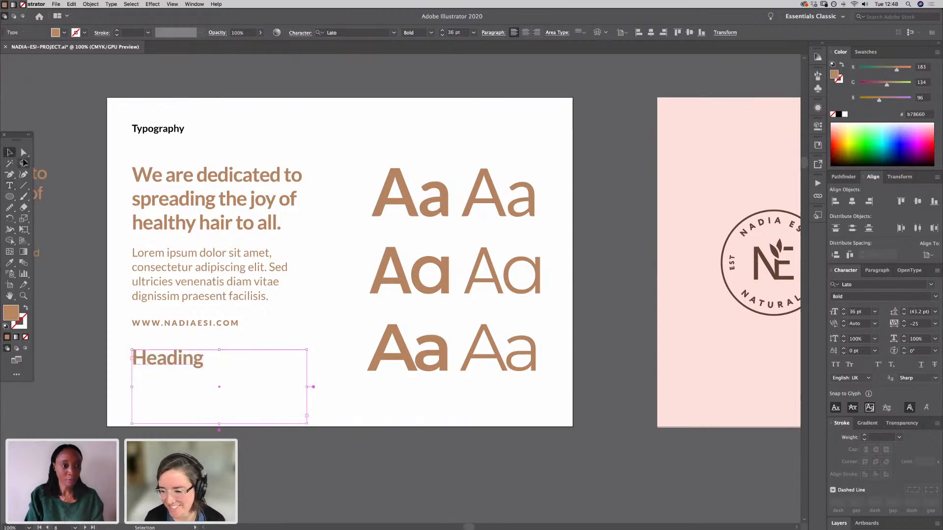
{"action": "left_click_drag", "start_coordinate": [220, 423], "coordinate": [232, 372]}
{"action": "left_click", "coordinate": [236, 407]}
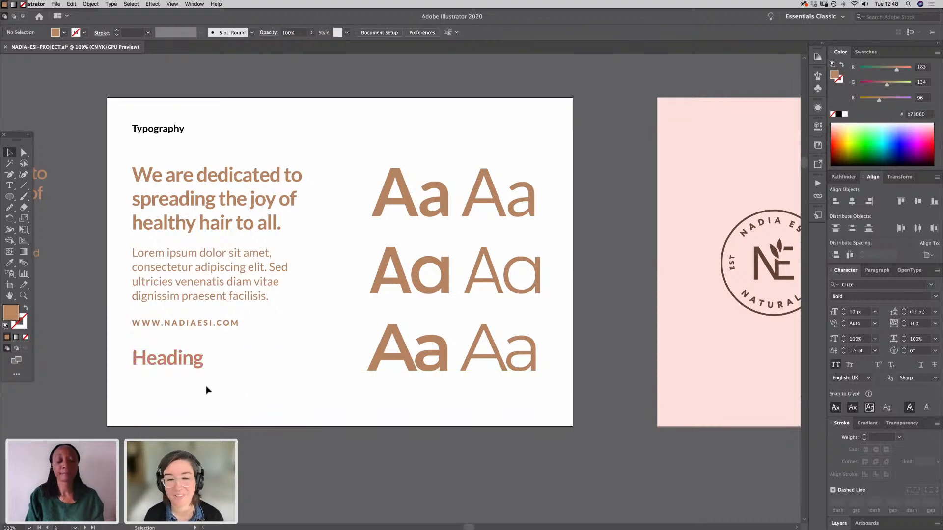
Step: Check the font, weight and size of the body paragraph, the website line and the new Heading text
{"action": "left_click", "coordinate": [209, 330]}
{"action": "left_click", "coordinate": [255, 407]}
{"action": "key", "text": "space"}
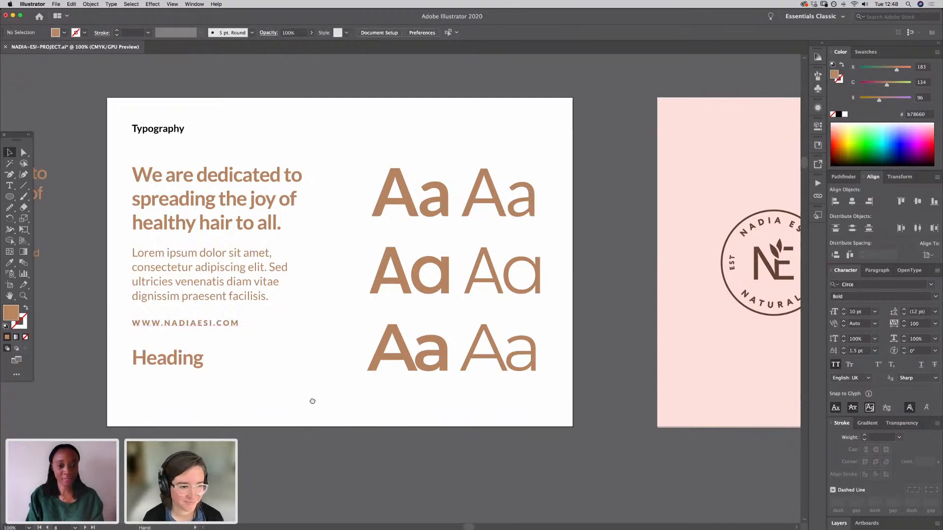
{"action": "left_click_drag", "start_coordinate": [312, 401], "coordinate": [250, 420]}
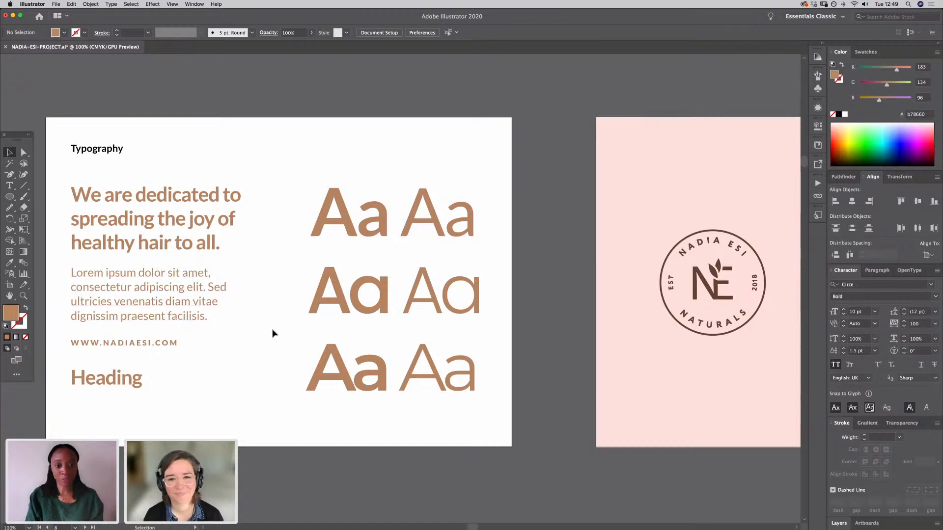
{"action": "left_click", "coordinate": [215, 294]}
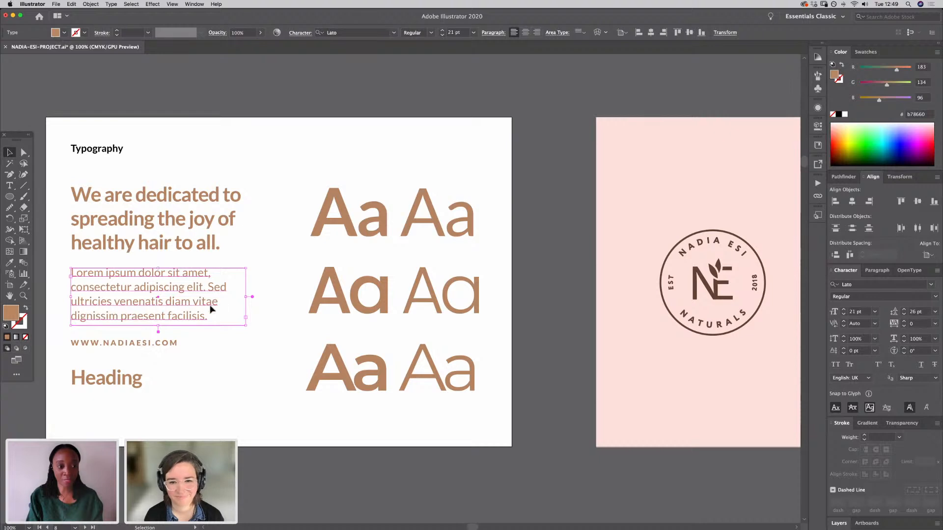
{"action": "left_click", "coordinate": [178, 344]}
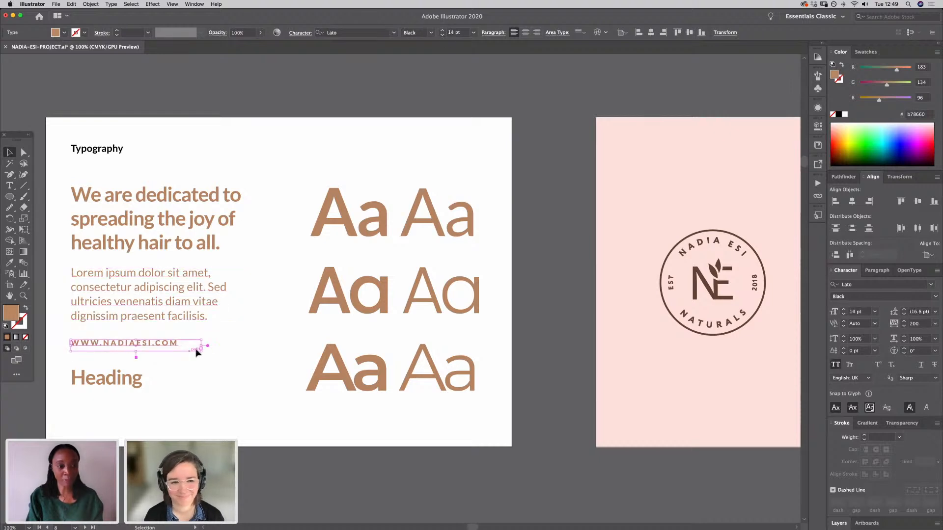
{"action": "left_click", "coordinate": [239, 351]}
{"action": "left_click", "coordinate": [116, 385]}
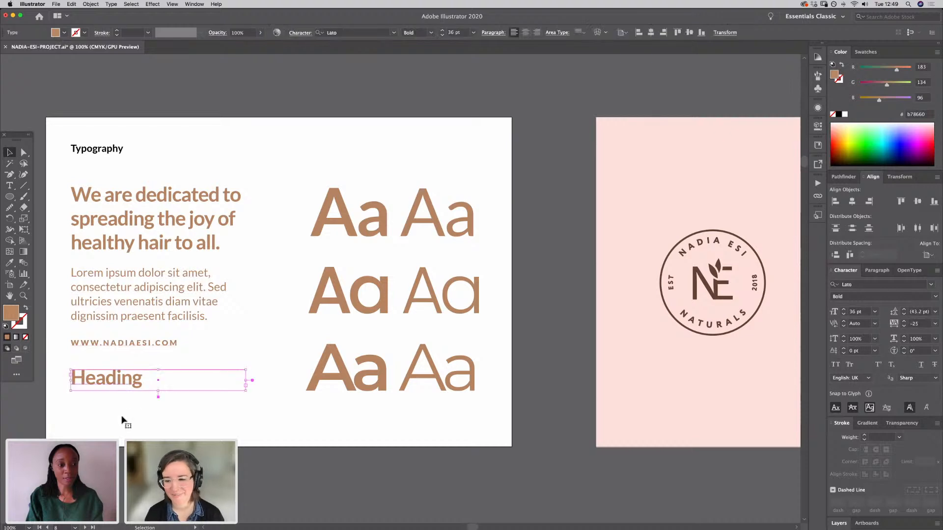
{"action": "left_click", "coordinate": [122, 417]}
Step: Compare the Typography artboard, including the added Heading sample, with the neighbouring stamp layout
{"action": "left_click_drag", "start_coordinate": [172, 412], "coordinate": [93, 400]}
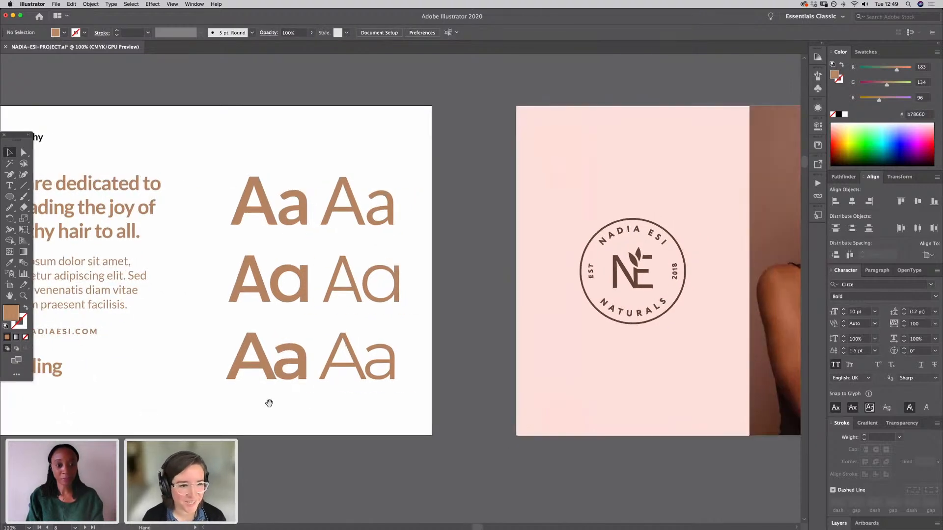
{"action": "left_click_drag", "start_coordinate": [407, 409], "coordinate": [411, 409]}
{"action": "scroll", "coordinate": [411, 408], "scroll_direction": "left", "scroll_amount": 5}
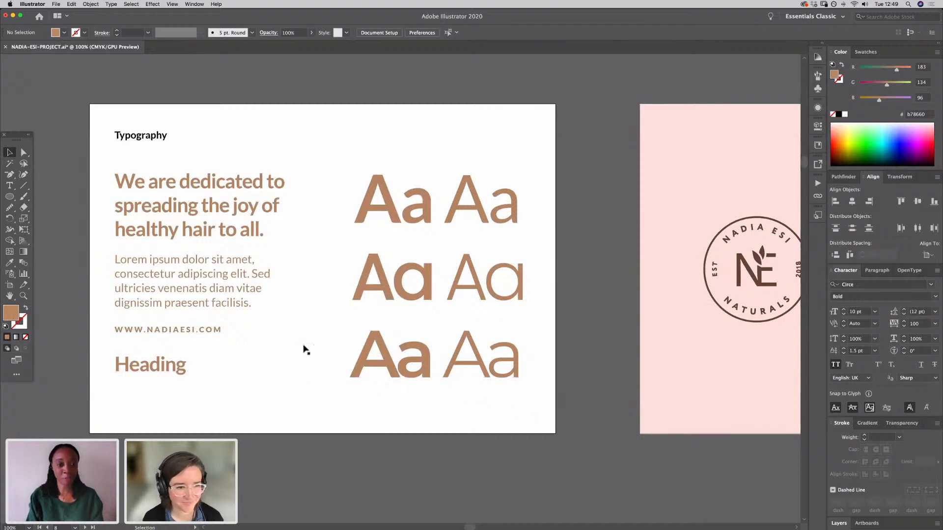
{"action": "left_click_drag", "start_coordinate": [363, 374], "coordinate": [10, 349]}
{"action": "left_click_drag", "start_coordinate": [284, 381], "coordinate": [583, 376]}
{"action": "left_click_drag", "start_coordinate": [445, 378], "coordinate": [521, 395]}
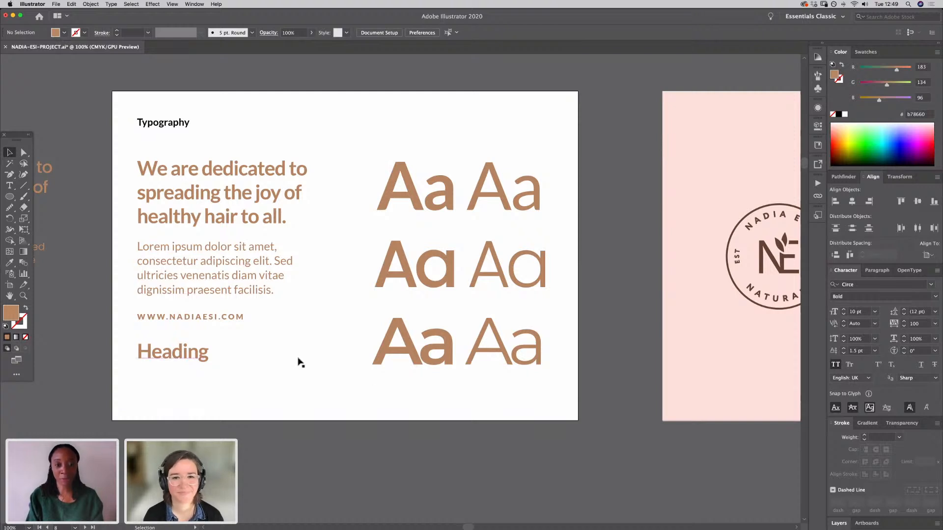
{"action": "left_click_drag", "start_coordinate": [579, 393], "coordinate": [513, 391]}
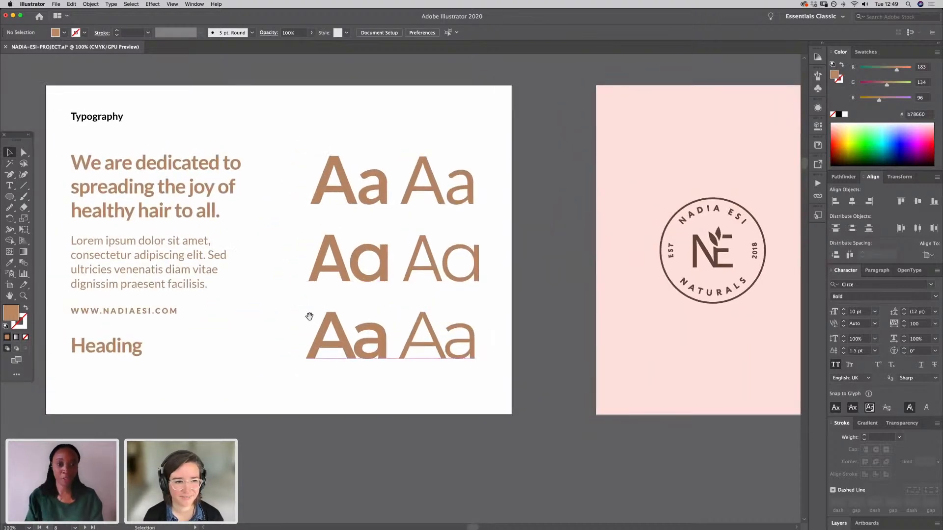
Step: Review the logo presentation layout alongside the whole Colours Palette artboard
{"action": "scroll", "coordinate": [410, 425], "scroll_direction": "right", "scroll_amount": 10}
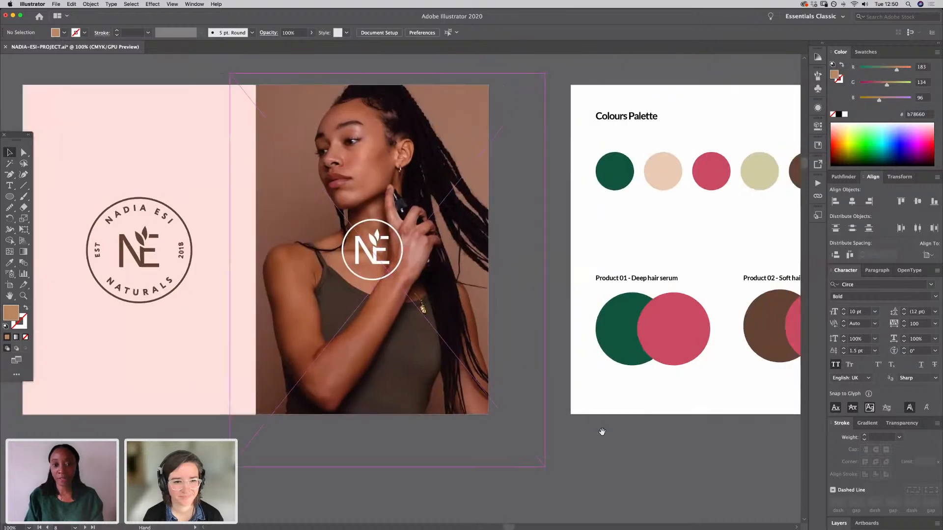
{"action": "scroll", "coordinate": [602, 431], "scroll_direction": "right", "scroll_amount": 5}
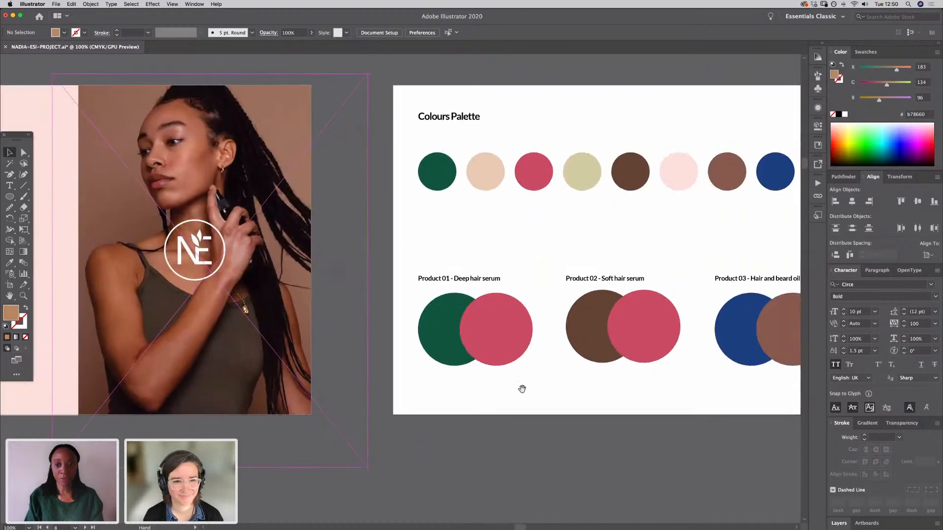
{"action": "scroll", "coordinate": [555, 408], "scroll_direction": "right", "scroll_amount": 4}
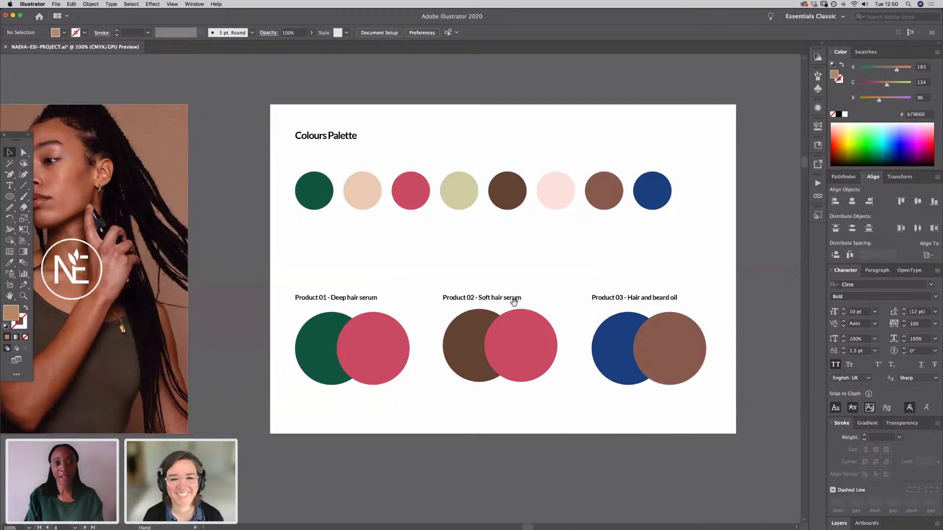
{"action": "left_click_drag", "start_coordinate": [555, 249], "coordinate": [456, 256]}
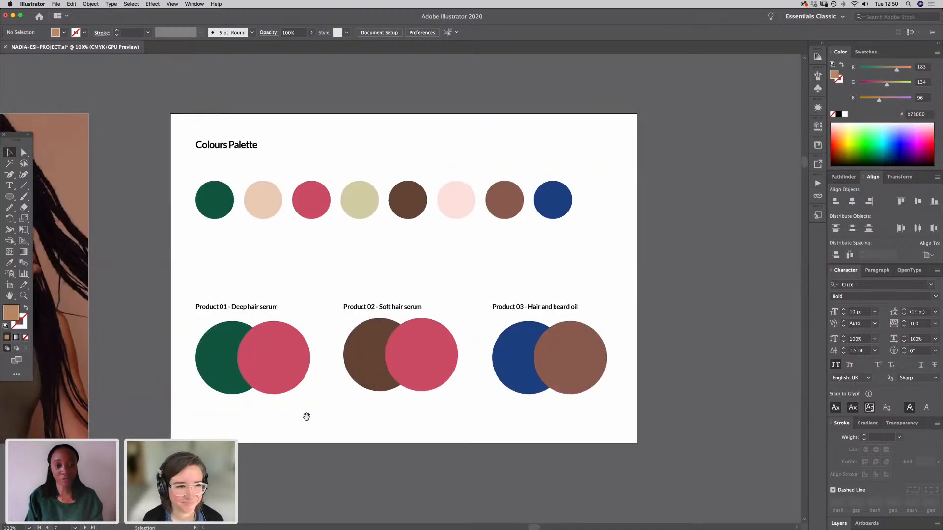
{"action": "scroll", "coordinate": [344, 410], "scroll_direction": "left", "scroll_amount": 4}
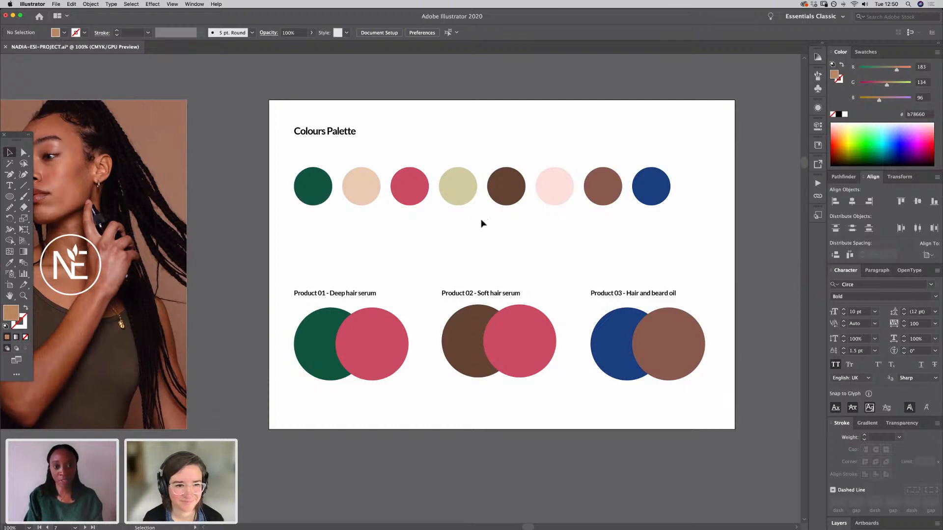
Step: Examine the first four swatches of the palette row and the Product 02 - Soft hair serum colour pair
{"action": "left_click_drag", "start_coordinate": [315, 188], "coordinate": [314, 186]}
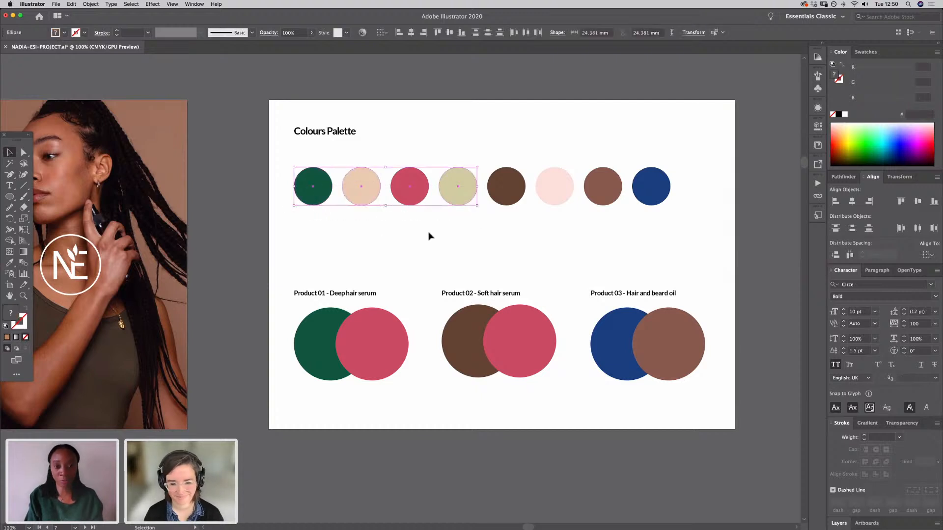
{"action": "left_click", "coordinate": [440, 253]}
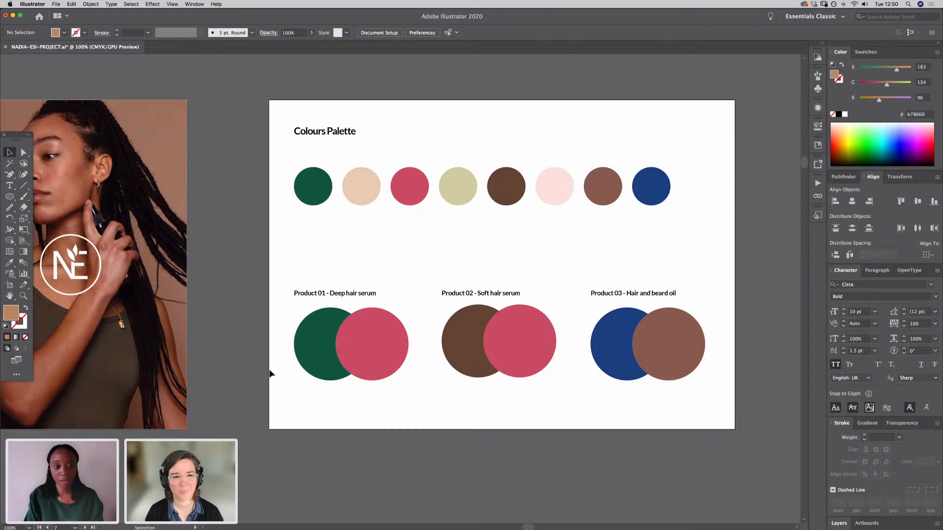
{"action": "left_click_drag", "start_coordinate": [439, 284], "coordinate": [557, 383]}
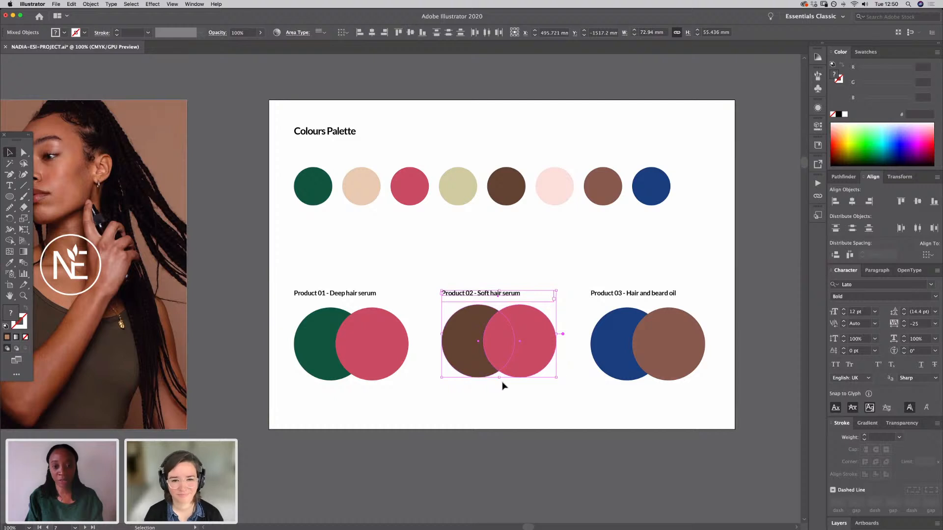
{"action": "left_click", "coordinate": [447, 396]}
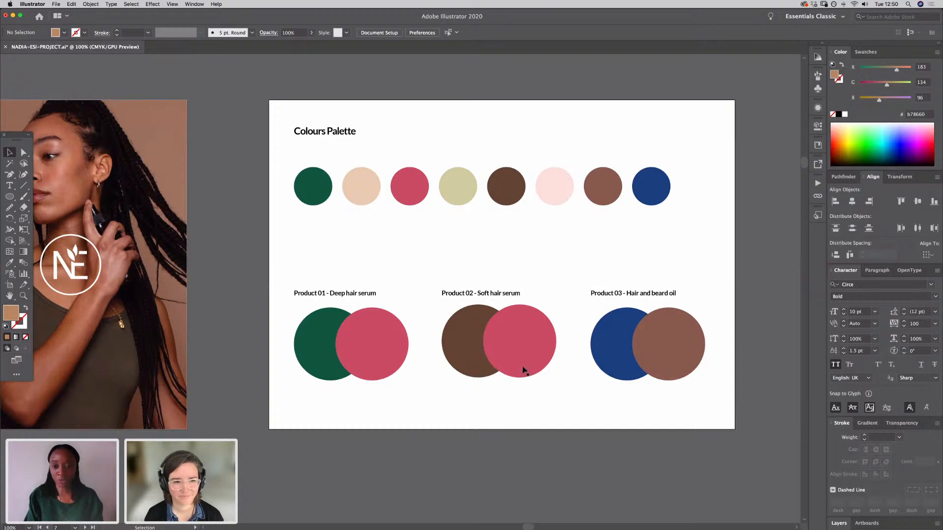
Step: Compare the product colour pairs and select the pink circles of Product 01 and Product 02 together
{"action": "left_click_drag", "start_coordinate": [694, 404], "coordinate": [327, 347]}
{"action": "left_click", "coordinate": [305, 414]}
{"action": "left_click", "coordinate": [364, 367]}
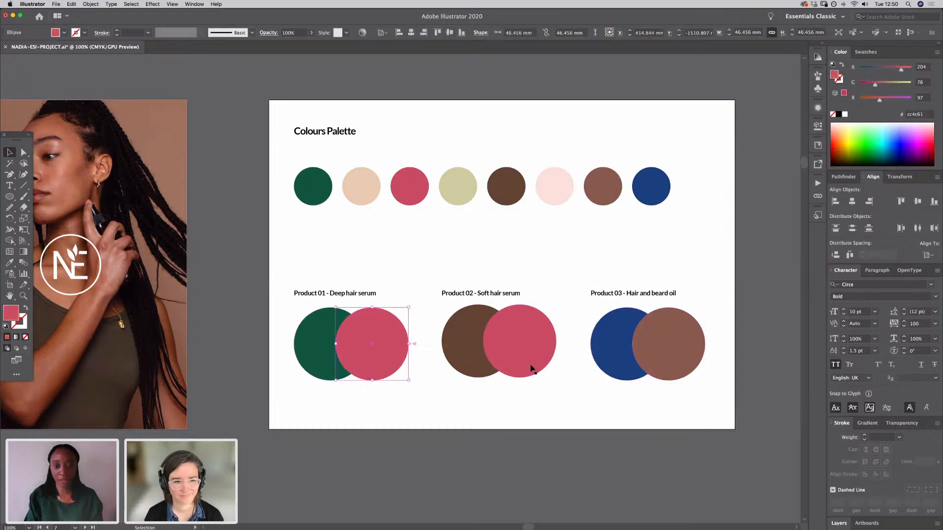
{"action": "left_click", "coordinate": [531, 369], "text": "shift"}
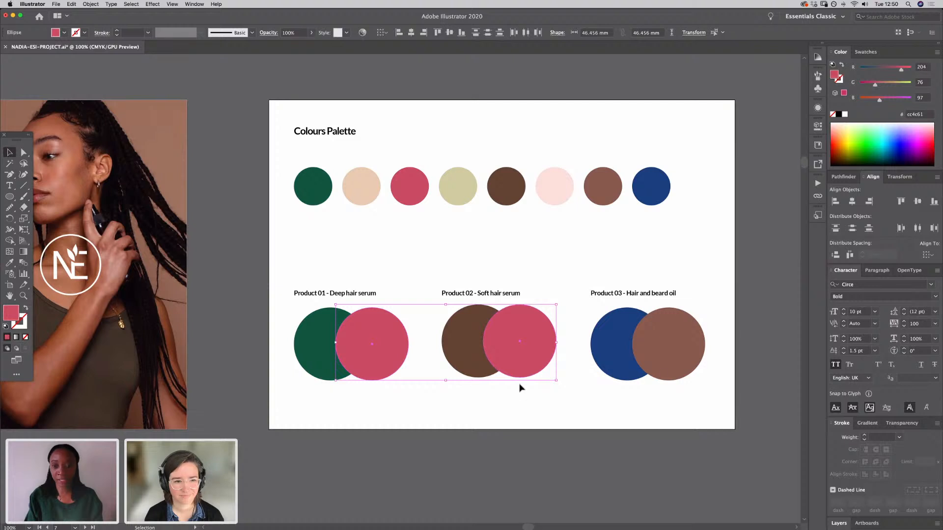
Step: Compare the brown circles of Product 02 and Product 03 by selecting them together, and clear the selection
{"action": "left_click", "coordinate": [682, 366]}
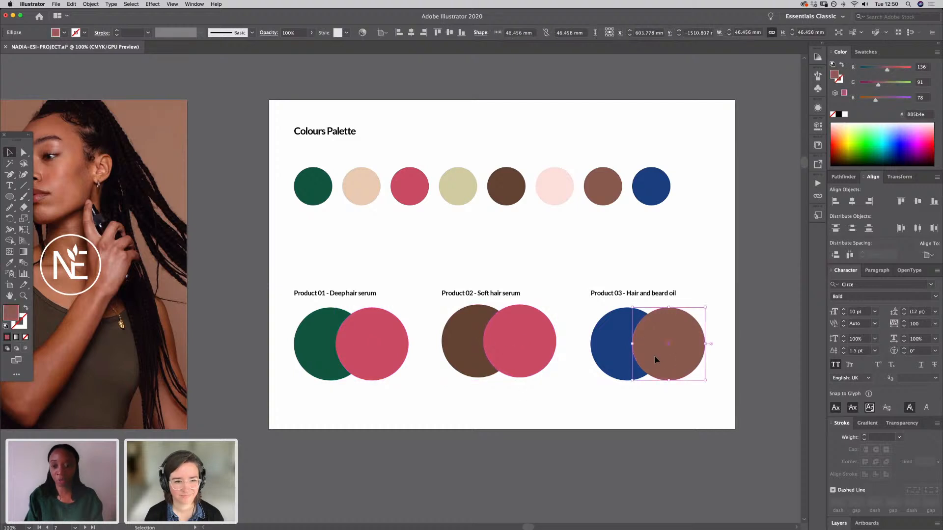
{"action": "left_click", "coordinate": [451, 350], "text": "shift"}
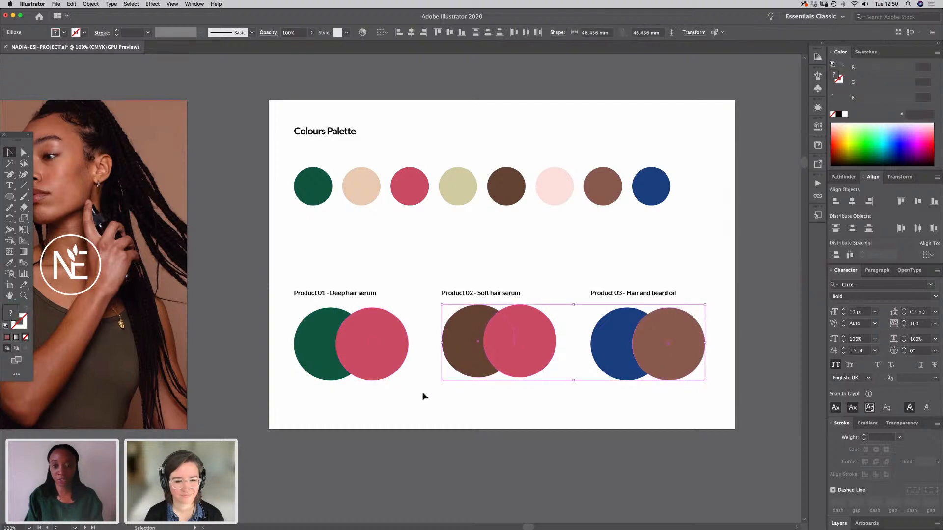
{"action": "left_click", "coordinate": [456, 414]}
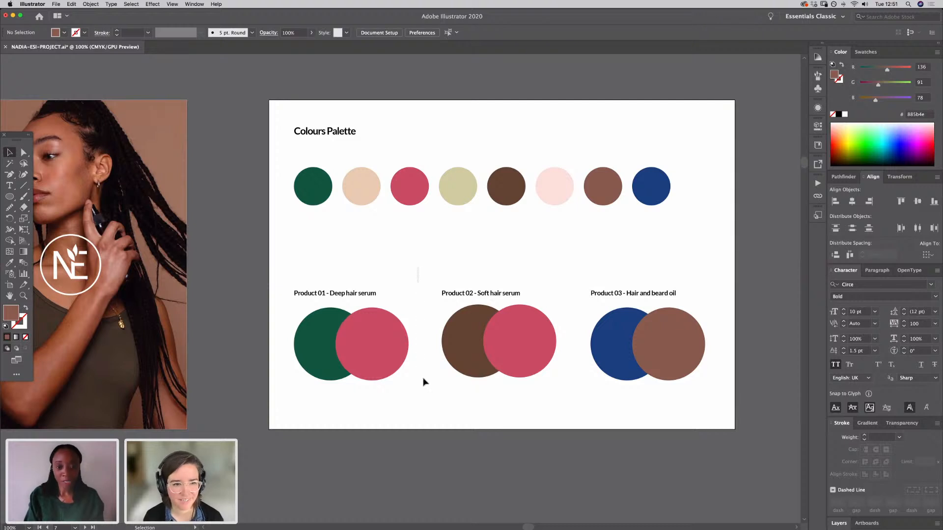
{"action": "left_click_drag", "start_coordinate": [423, 381], "coordinate": [427, 404]}
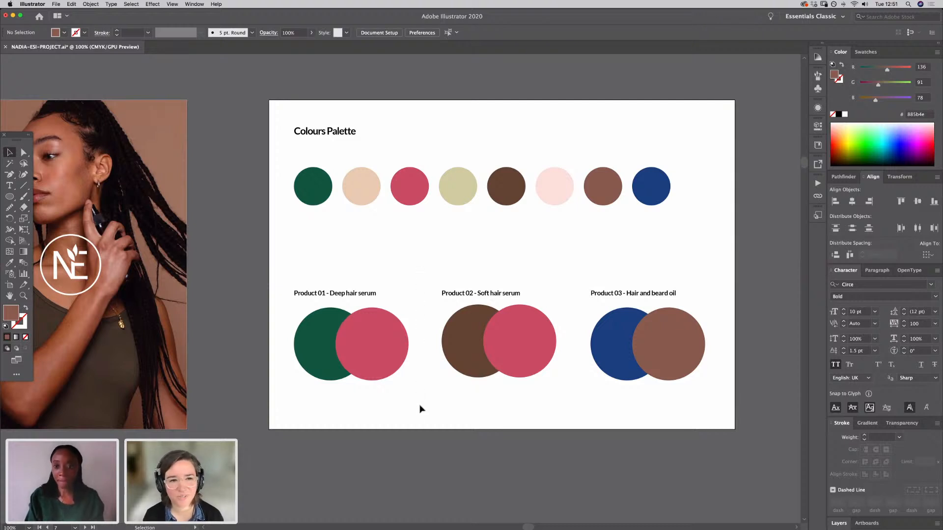
{"action": "left_click_drag", "start_coordinate": [425, 391], "coordinate": [407, 404]}
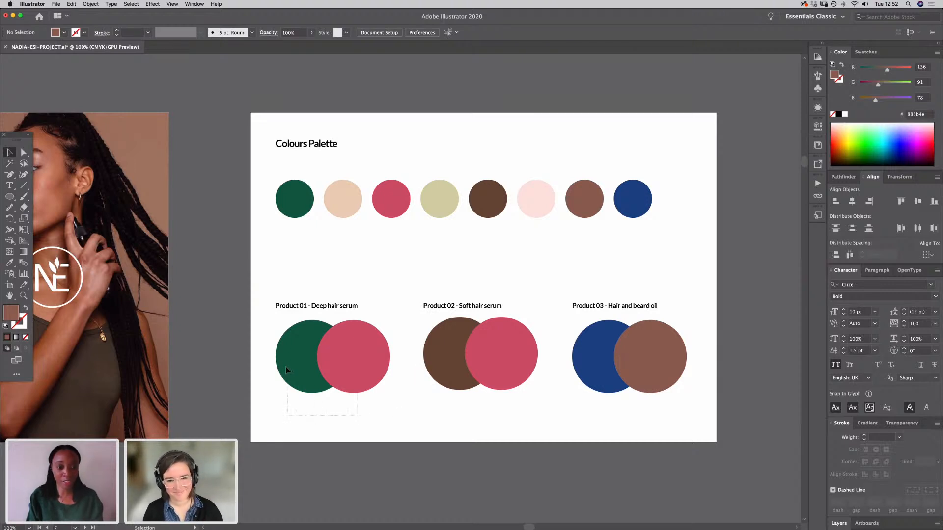
Step: Examine the green and pink pair of Product 01 and the blue circle of Product 03, leaving nothing selected
{"action": "mouse_move", "coordinate": [285, 367]}
{"action": "left_mouse_down"}
{"action": "mouse_move", "coordinate": [296, 369]}
{"action": "mouse_move", "coordinate": [284, 373]}
{"action": "left_mouse_up"}
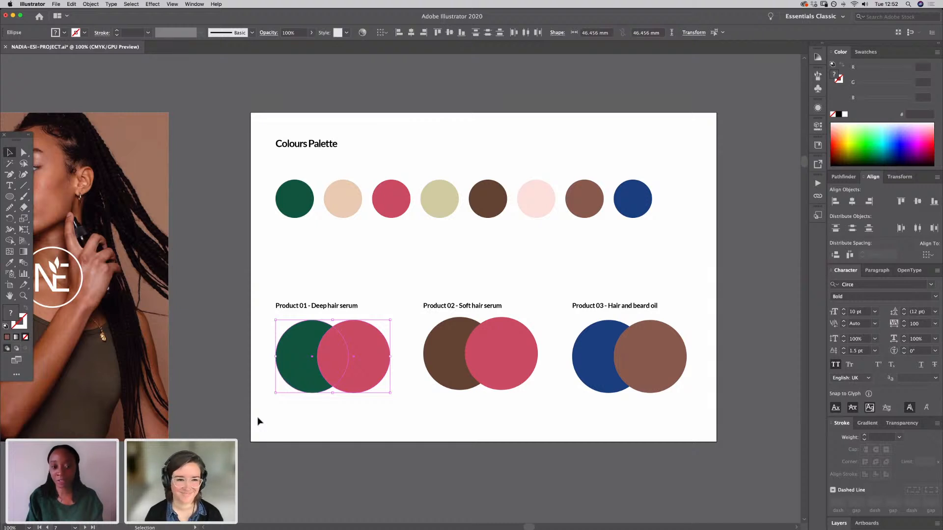
{"action": "left_click", "coordinate": [391, 419]}
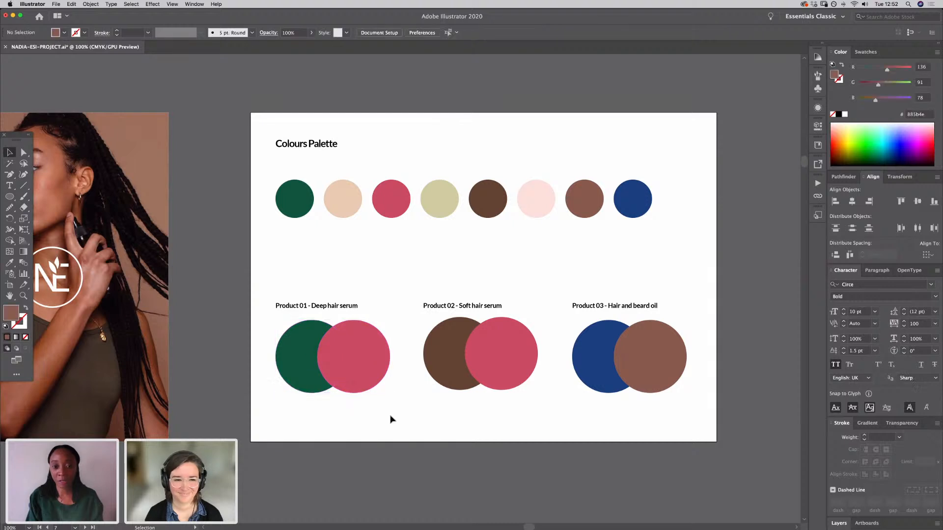
{"action": "left_click", "coordinate": [593, 378]}
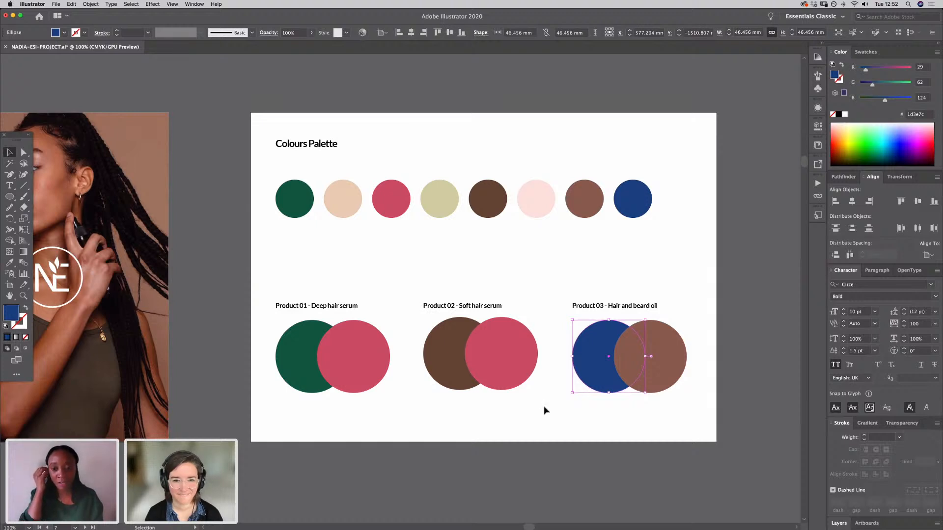
{"action": "left_click", "coordinate": [641, 293]}
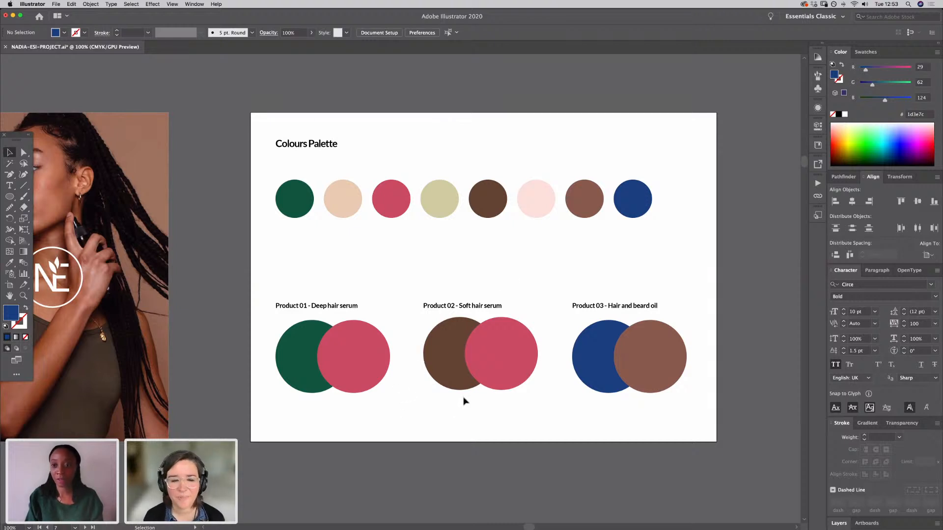
Step: Go from the Colours Palette artboard back past the logo variations to the inspiration artboard
{"action": "key", "text": "space"}
{"action": "left_click_drag", "start_coordinate": [352, 400], "coordinate": [363, 308]}
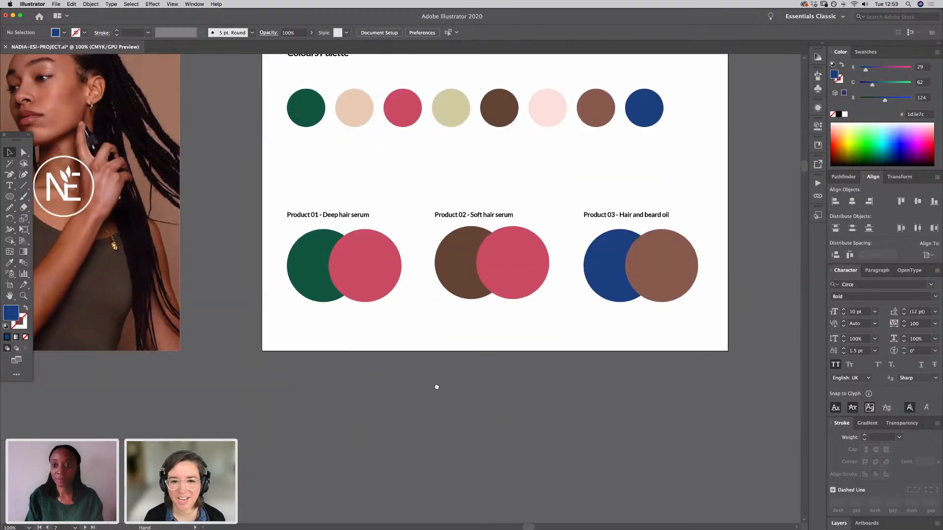
{"action": "left_click_drag", "start_coordinate": [438, 384], "coordinate": [431, 423]}
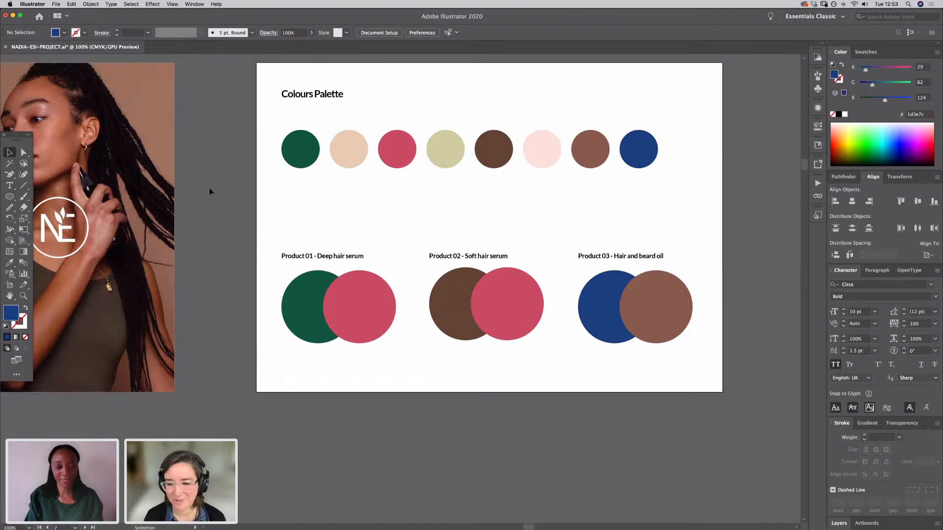
{"action": "left_click_drag", "start_coordinate": [196, 208], "coordinate": [269, 282]}
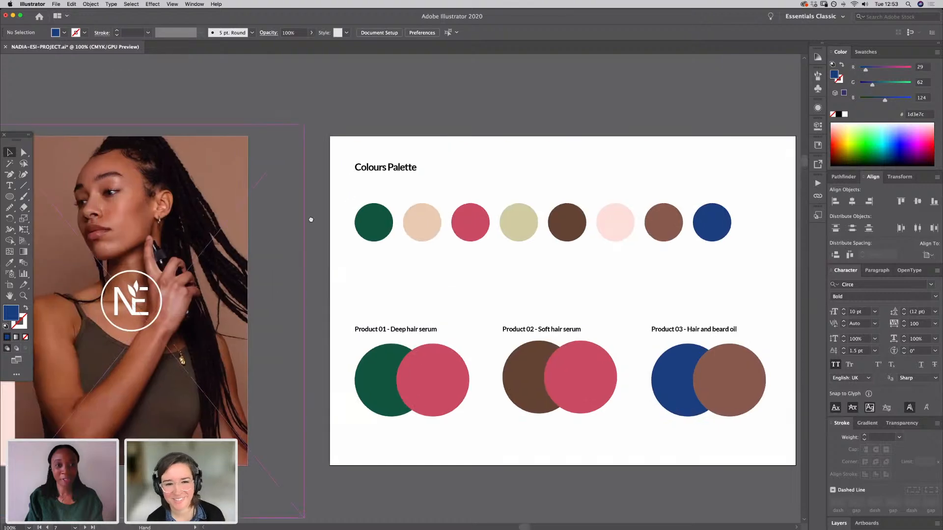
{"action": "scroll", "coordinate": [310, 219], "scroll_direction": "up", "scroll_amount": 10}
{"action": "scroll", "coordinate": [311, 220], "scroll_direction": "left", "scroll_amount": 6}
{"action": "scroll", "coordinate": [501, 393], "scroll_direction": "up", "scroll_amount": 11}
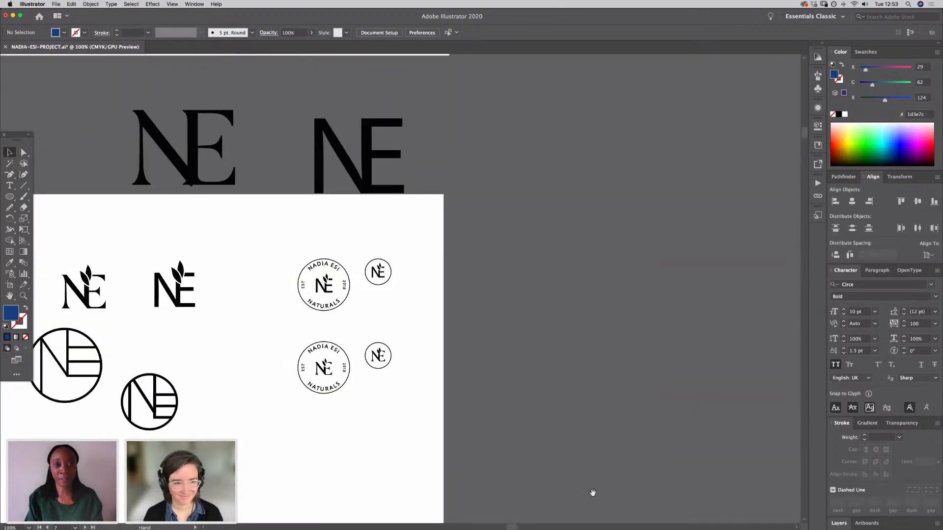
{"action": "scroll", "coordinate": [593, 492], "scroll_direction": "up", "scroll_amount": 15}
{"action": "scroll", "coordinate": [599, 273], "scroll_direction": "left", "scroll_amount": 3}
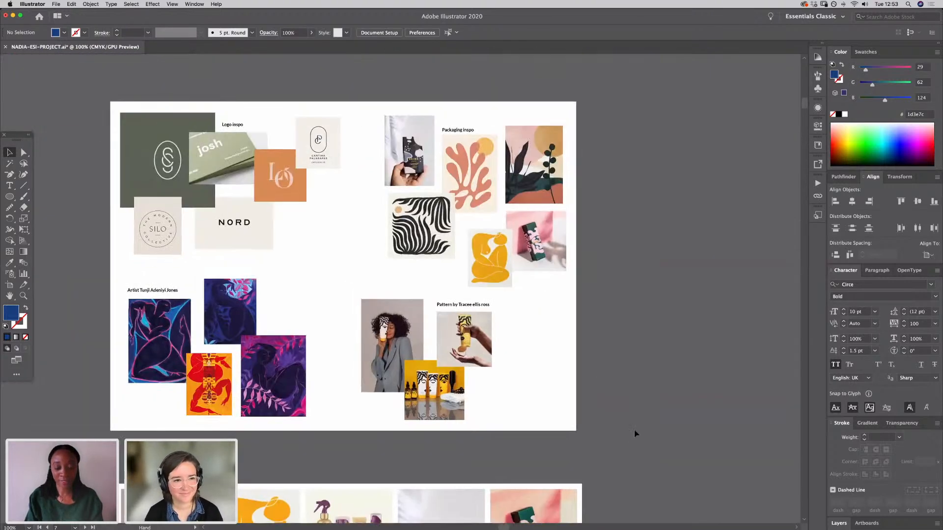
Step: Examine the Logo inspo and Packaging inspo references on the inspiration artboard at 150% zoom
{"action": "key", "text": "super+equal"}
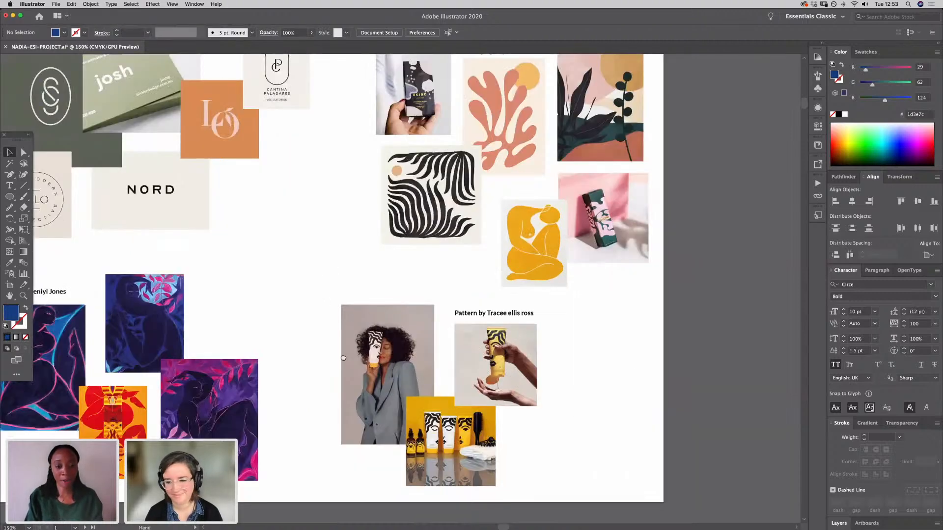
{"action": "left_click_drag", "start_coordinate": [305, 361], "coordinate": [377, 381]}
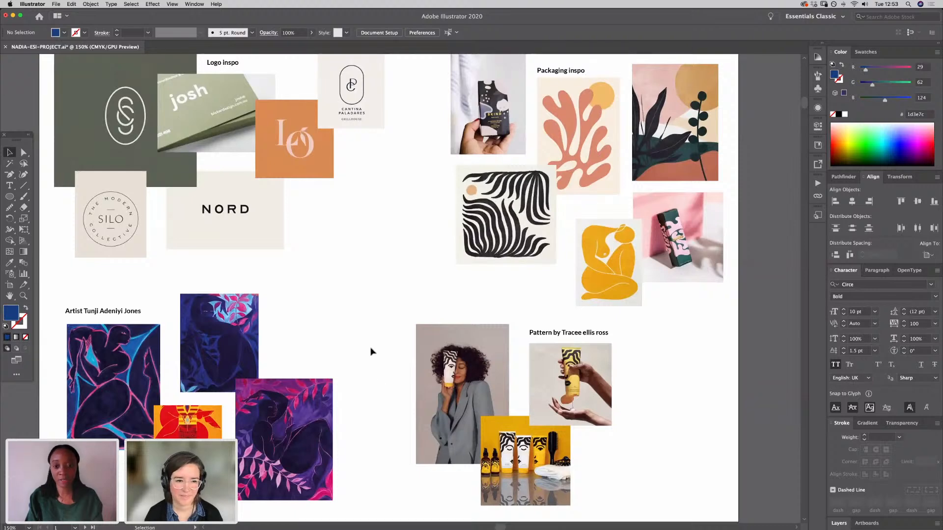
{"action": "mouse_move", "coordinate": [374, 439]}
{"action": "left_mouse_down"}
{"action": "mouse_move", "coordinate": [392, 420]}
{"action": "mouse_move", "coordinate": [389, 437]}
{"action": "left_mouse_up"}
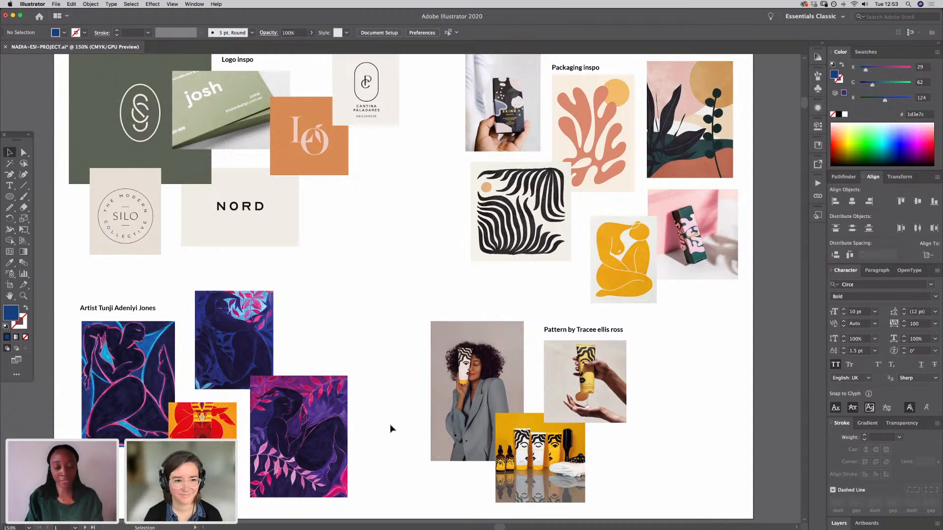
{"action": "left_click_drag", "start_coordinate": [379, 311], "coordinate": [403, 452]}
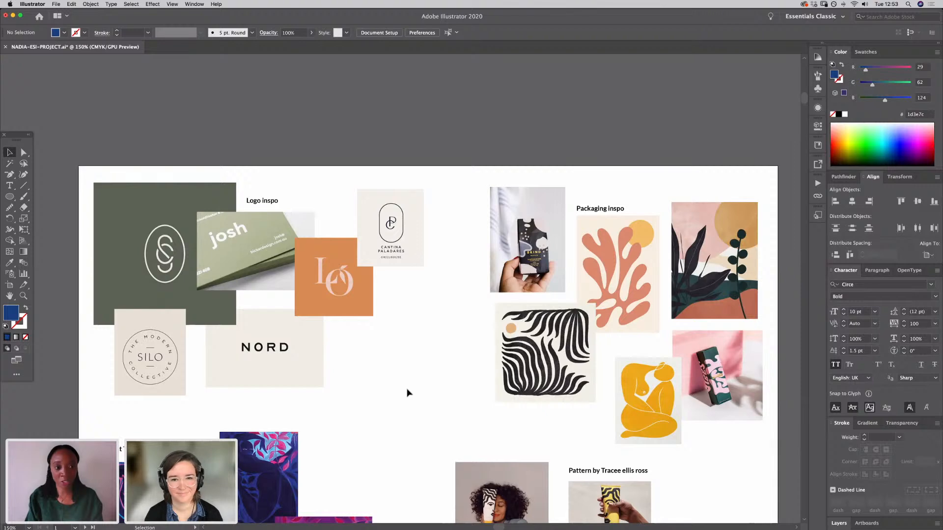
{"action": "left_click_drag", "start_coordinate": [424, 506], "coordinate": [359, 394]}
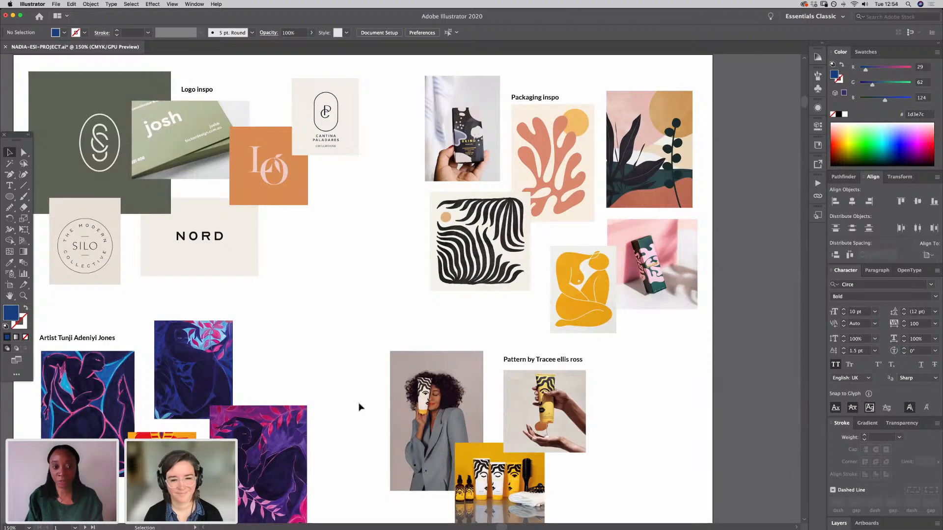
Step: Examine the artist's figure paintings and the Tracee Ellis Ross pattern packaging references at 200% zoom
{"action": "scroll", "coordinate": [358, 410], "scroll_direction": "down", "scroll_amount": 3}
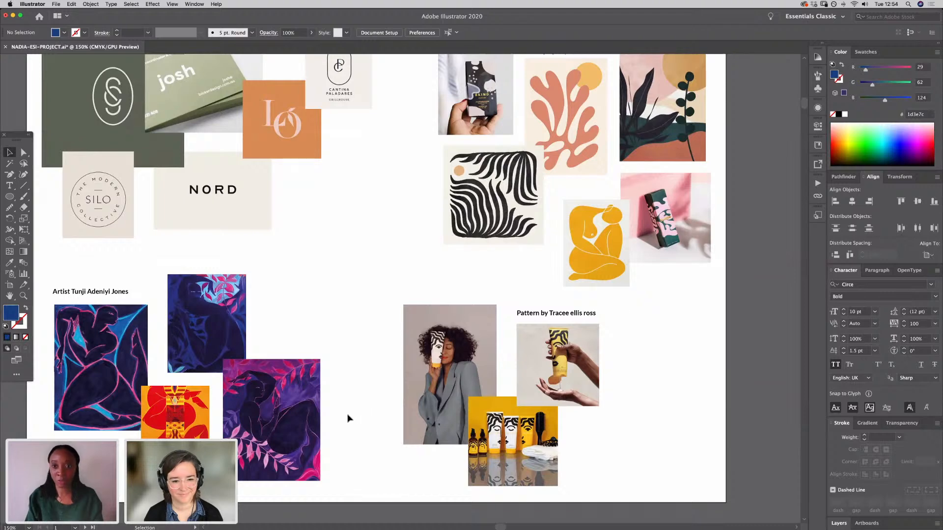
{"action": "left_click_drag", "start_coordinate": [349, 448], "coordinate": [418, 367]}
{"action": "key", "text": "super+equal"}
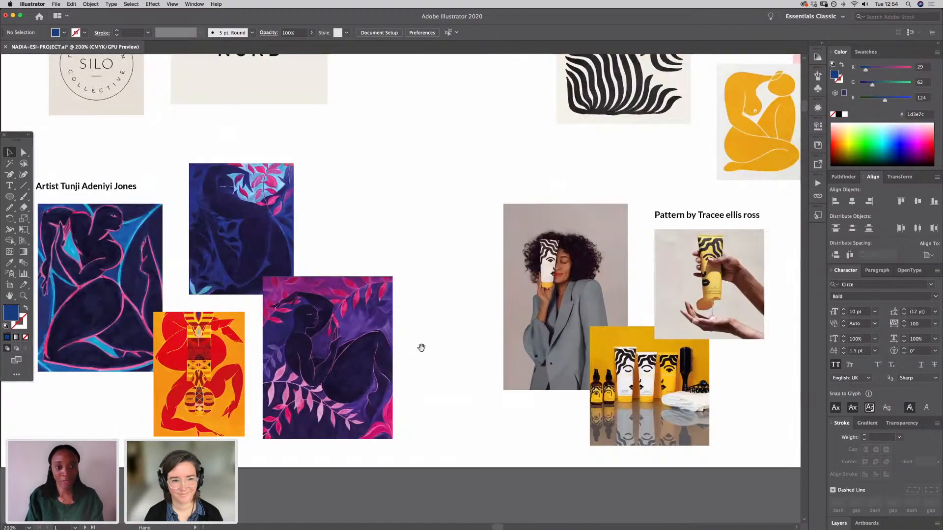
{"action": "left_click_drag", "start_coordinate": [490, 343], "coordinate": [448, 340]}
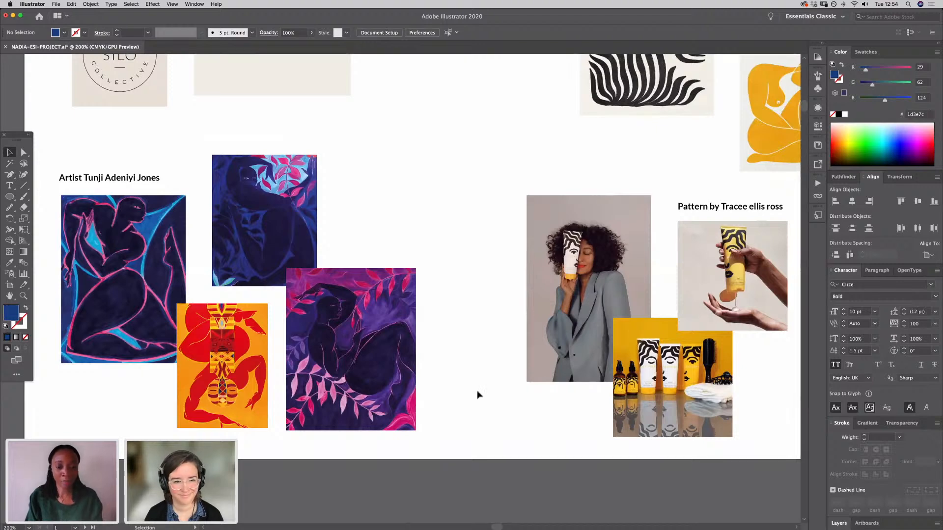
{"action": "left_click_drag", "start_coordinate": [504, 390], "coordinate": [385, 407]}
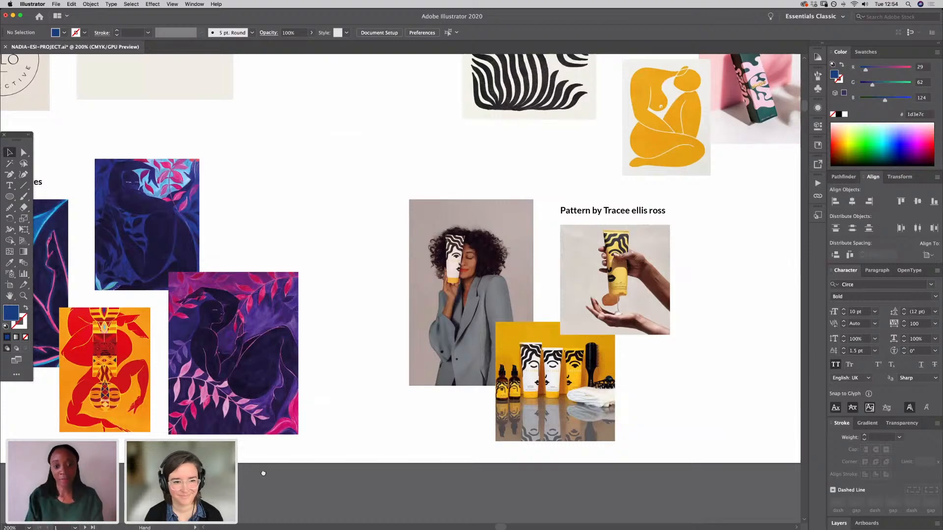
Step: Review the whole mood board grid of packaging, pattern and logo images below the inspiration artboard
{"action": "left_click_drag", "start_coordinate": [263, 473], "coordinate": [324, 216]}
{"action": "left_click_drag", "start_coordinate": [349, 461], "coordinate": [316, 168]}
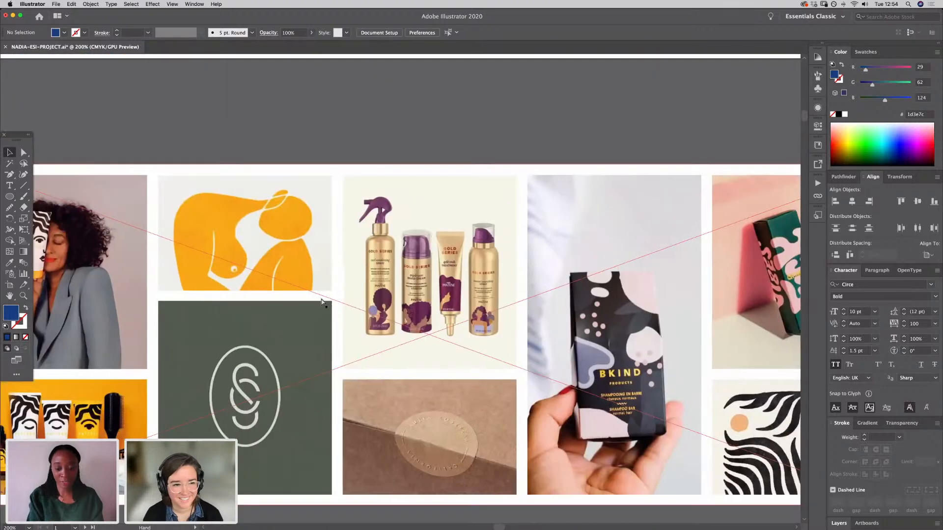
{"action": "key", "text": "super+minus"}
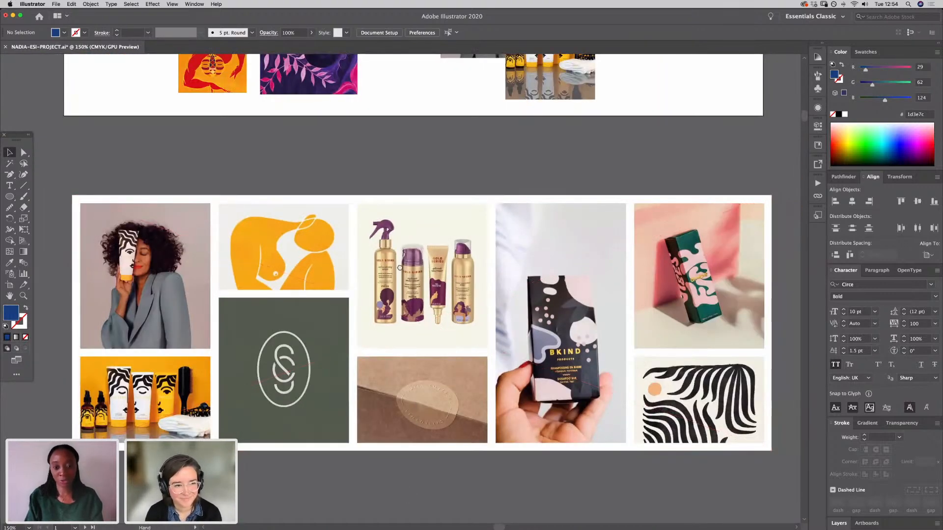
{"action": "left_click_drag", "start_coordinate": [400, 268], "coordinate": [376, 64]}
Step: Review the NE logo and stamp variations, followed by the pink stamp and model photo layout at 100% zoom
{"action": "left_click_drag", "start_coordinate": [425, 439], "coordinate": [439, 356]}
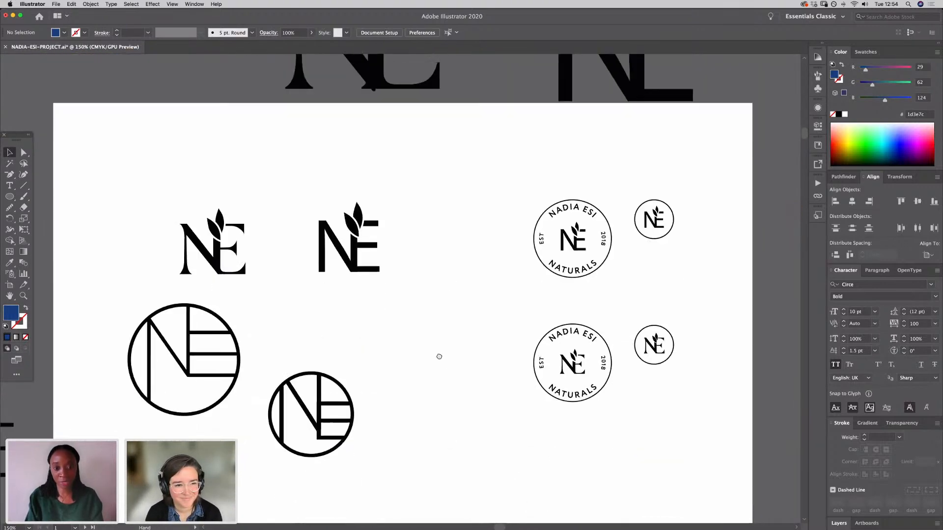
{"action": "scroll", "coordinate": [439, 356], "scroll_direction": "down", "scroll_amount": 3}
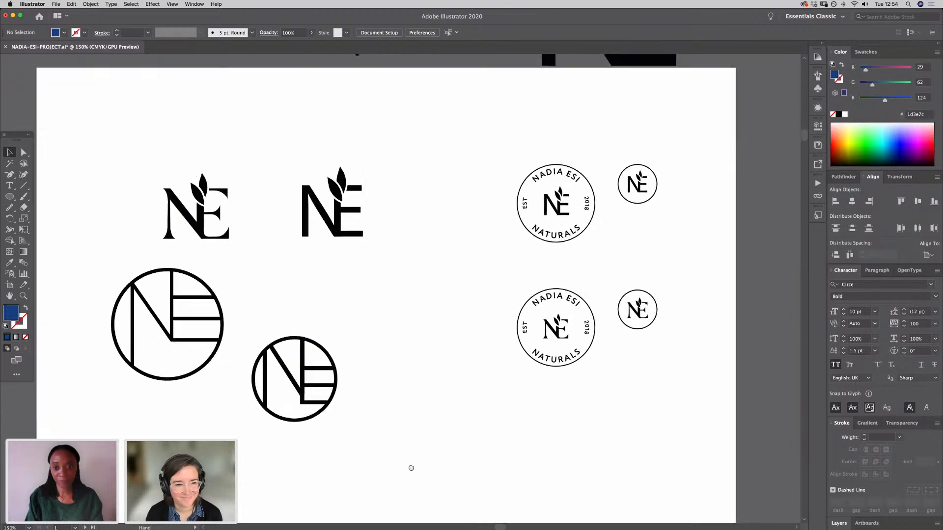
{"action": "scroll", "coordinate": [411, 468], "scroll_direction": "up", "scroll_amount": 1}
{"action": "scroll", "coordinate": [410, 488], "scroll_direction": "down", "scroll_amount": 5}
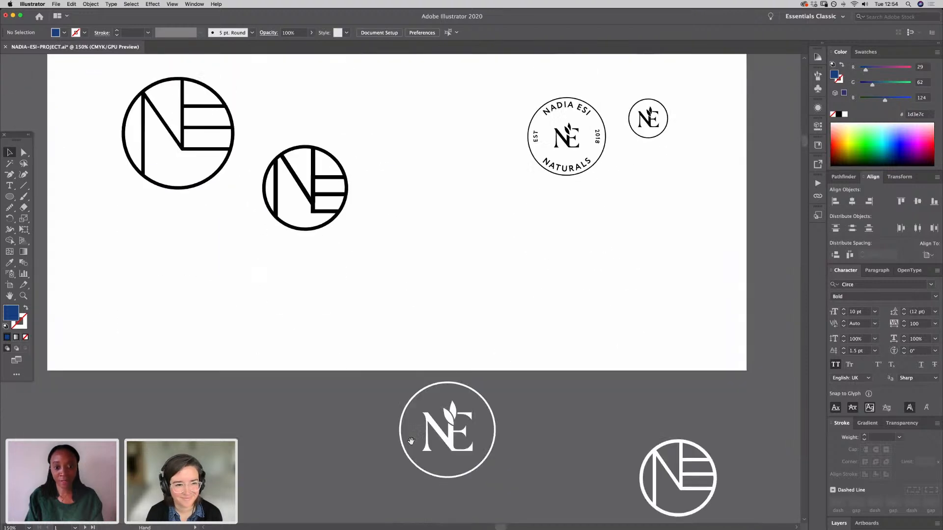
{"action": "scroll", "coordinate": [411, 440], "scroll_direction": "down", "scroll_amount": 10}
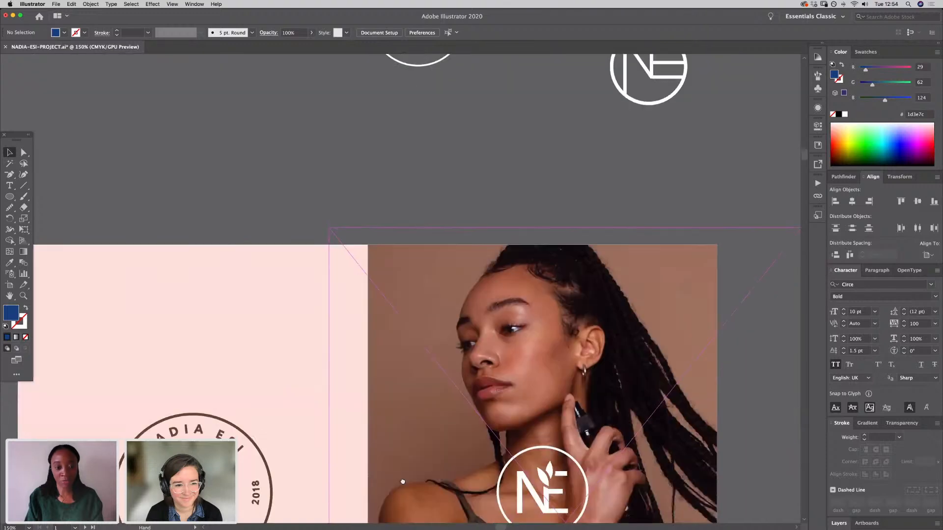
{"action": "scroll", "coordinate": [402, 482], "scroll_direction": "down", "scroll_amount": 5}
{"action": "key", "text": "super+minus"}
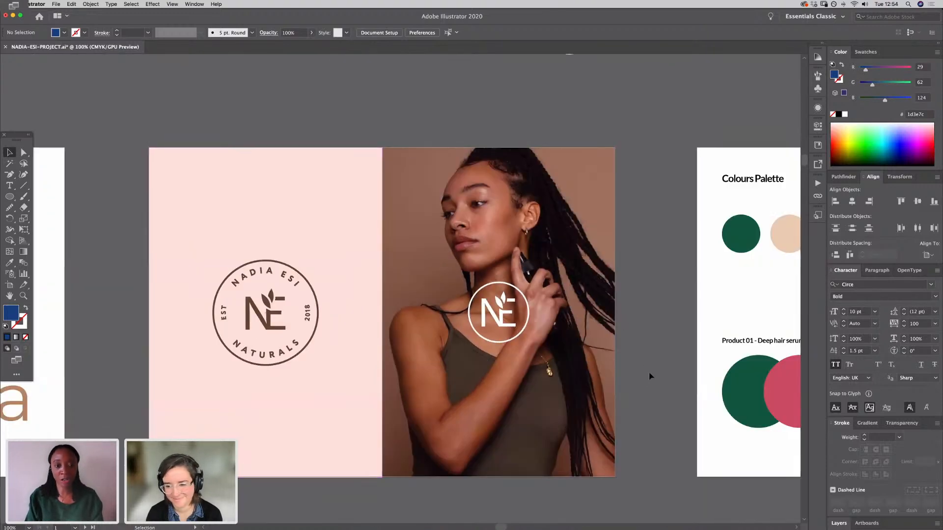
{"action": "scroll", "coordinate": [648, 380], "scroll_direction": "right", "scroll_amount": 2}
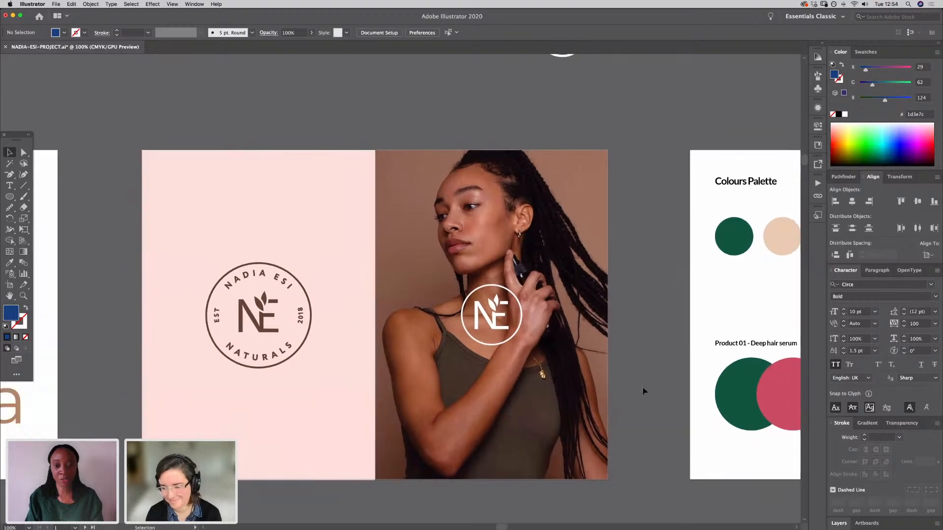
Step: Compare the stamp and photo layout with the adjacent typography samples and the full Colours Palette artboard
{"action": "left_click_drag", "start_coordinate": [156, 460], "coordinate": [230, 450]}
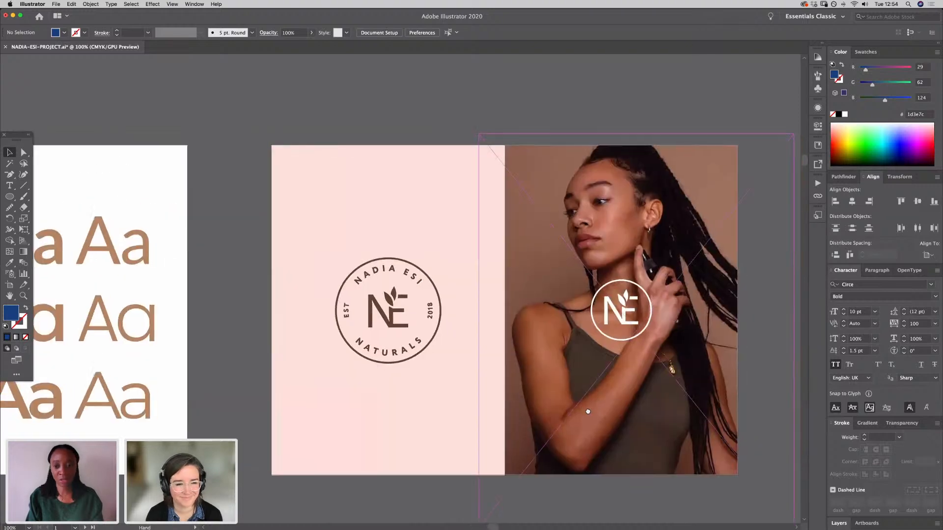
{"action": "left_click_drag", "start_coordinate": [587, 412], "coordinate": [253, 425]}
{"action": "left_click_drag", "start_coordinate": [513, 414], "coordinate": [407, 419]}
{"action": "left_click_drag", "start_coordinate": [519, 445], "coordinate": [463, 446]}
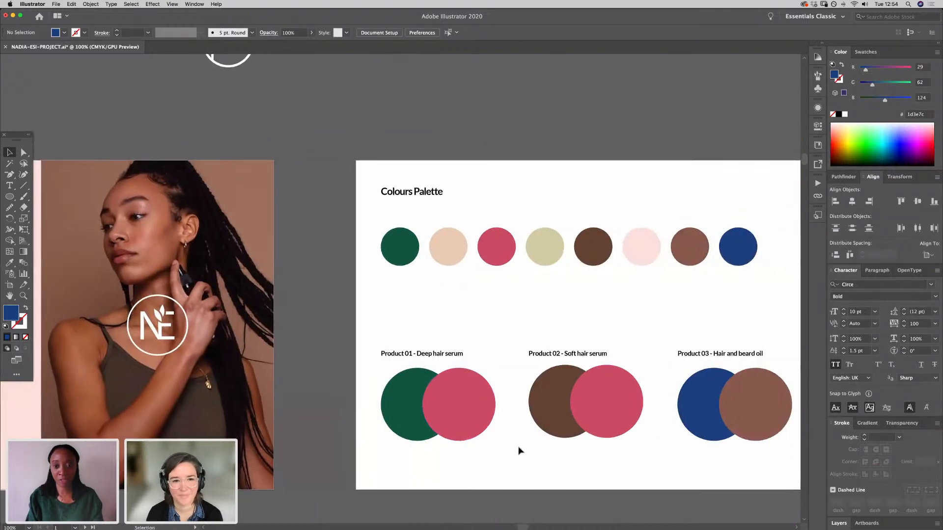
{"action": "left_click_drag", "start_coordinate": [525, 450], "coordinate": [421, 442]}
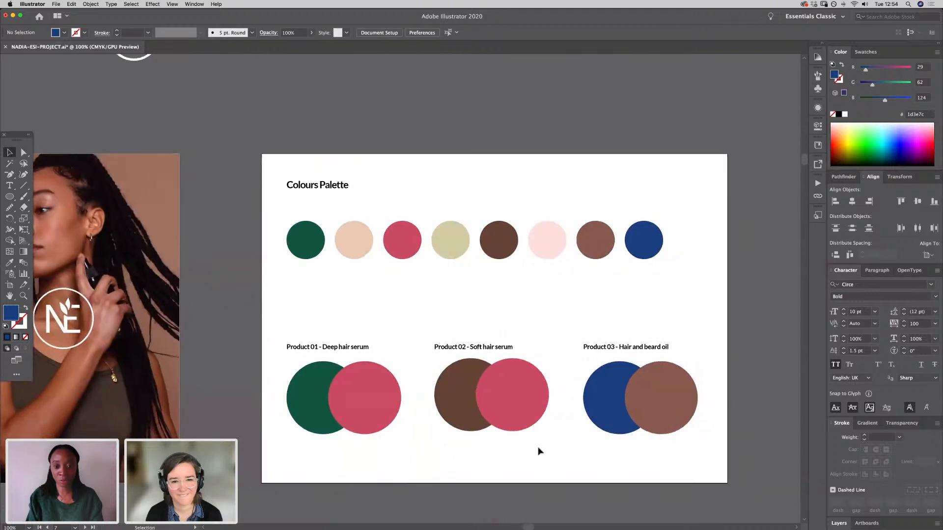
Step: Inspect the product colour pairs and select both circles of Product 03 - Hair and beard oil
{"action": "left_click", "coordinate": [461, 401]}
{"action": "left_click", "coordinate": [593, 458]}
{"action": "left_click", "coordinate": [629, 415]}
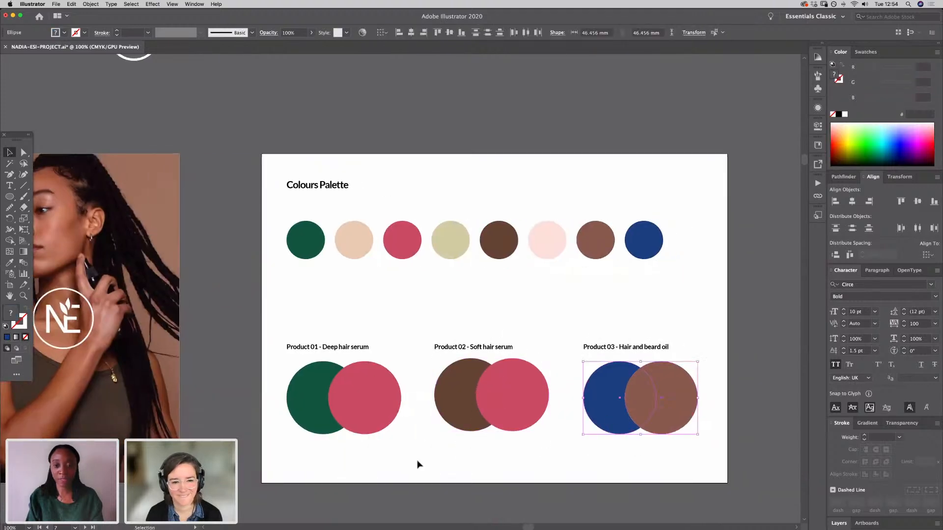
Step: Clear the Product 03 circle selection and examine the pencil sketches and beige figure silhouettes on the illustration artboard
{"action": "left_click", "coordinate": [366, 462]}
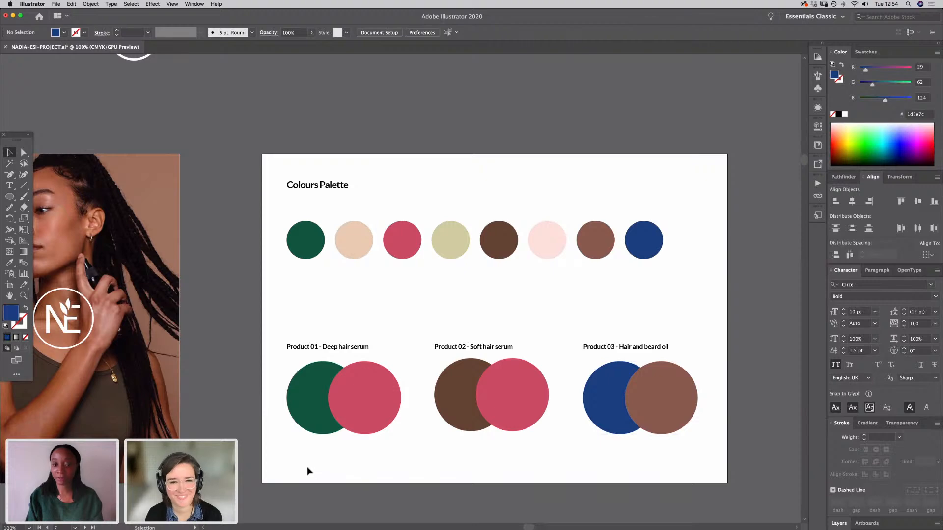
{"action": "left_click_drag", "start_coordinate": [255, 490], "coordinate": [346, 419]}
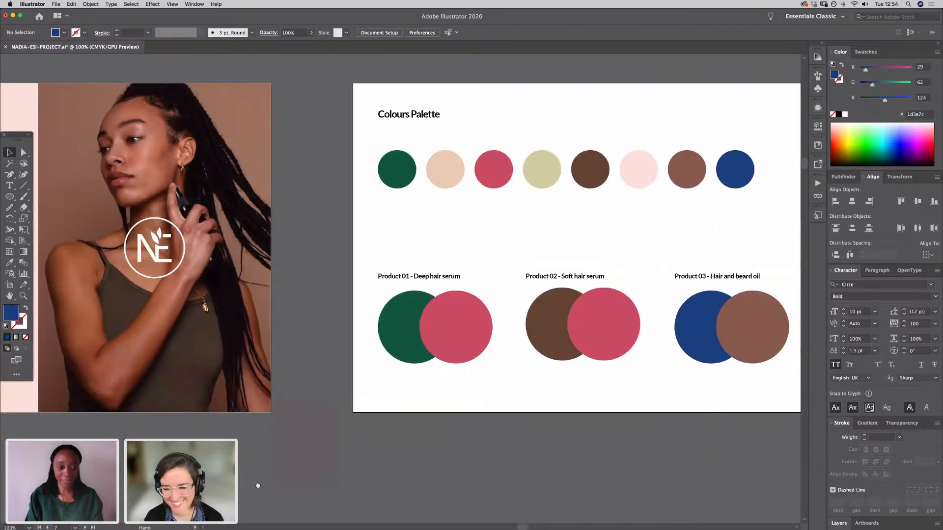
{"action": "left_click_drag", "start_coordinate": [256, 486], "coordinate": [431, 390]}
{"action": "left_click_drag", "start_coordinate": [347, 399], "coordinate": [411, 288]}
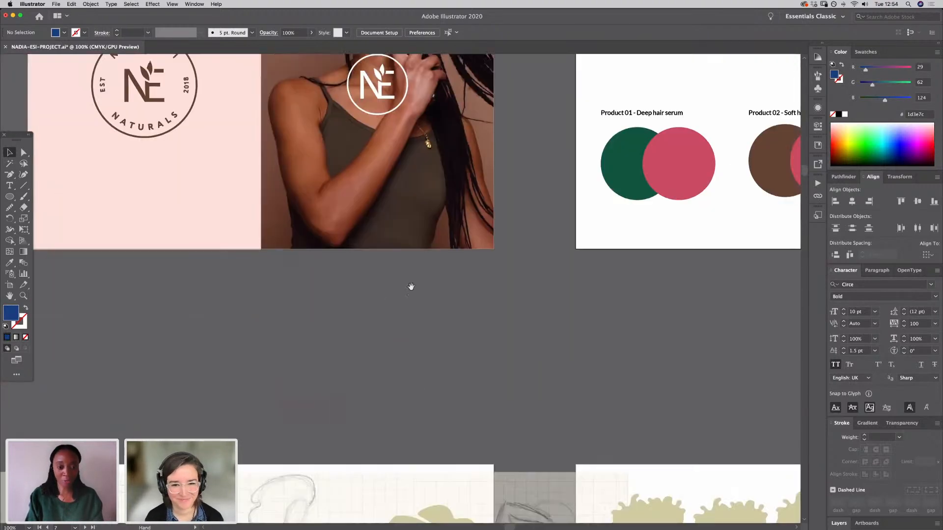
{"action": "left_click_drag", "start_coordinate": [410, 469], "coordinate": [416, 333]}
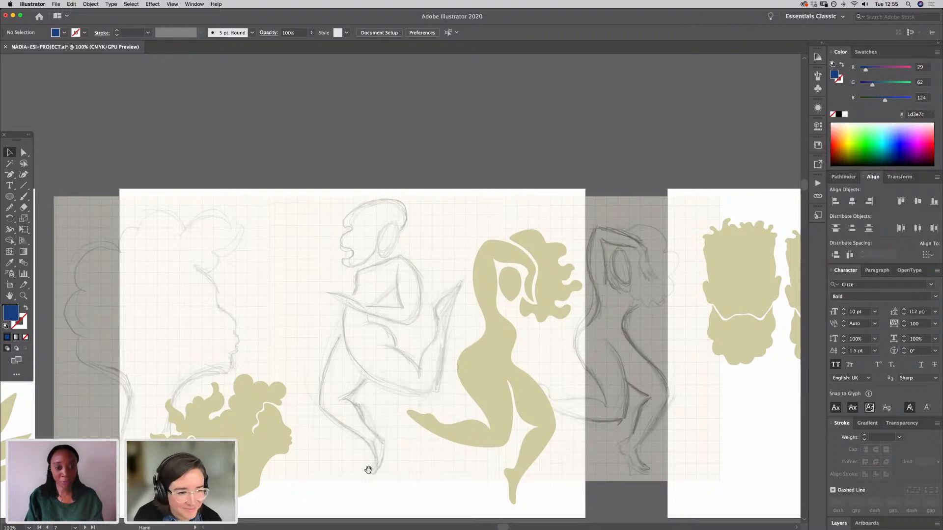
{"action": "scroll", "coordinate": [368, 471], "scroll_direction": "down", "scroll_amount": 3}
{"action": "scroll", "coordinate": [369, 470], "scroll_direction": "left", "scroll_amount": 2}
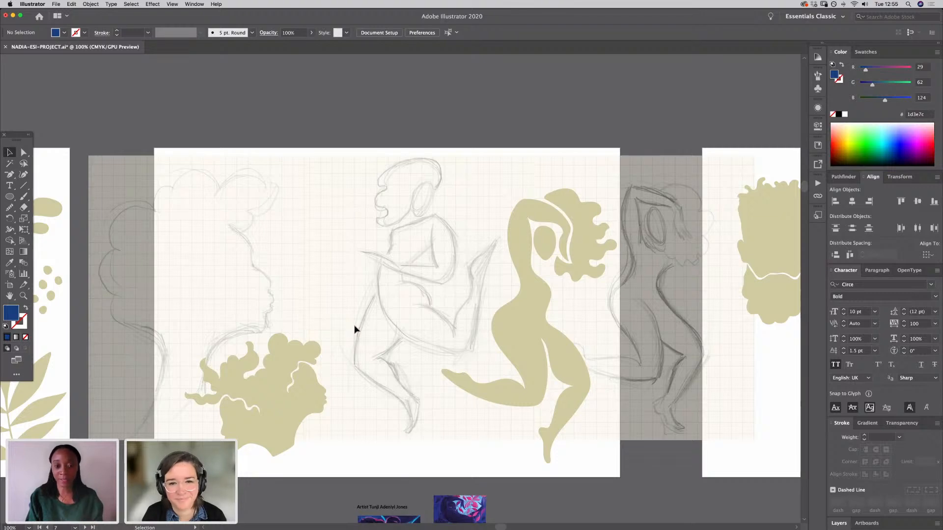
Step: Examine the four artist reference paintings below the sketch artboard at up to 300% zoom
{"action": "left_click_drag", "start_coordinate": [372, 330], "coordinate": [300, 289]}
{"action": "scroll", "coordinate": [323, 317], "scroll_direction": "down", "scroll_amount": 3}
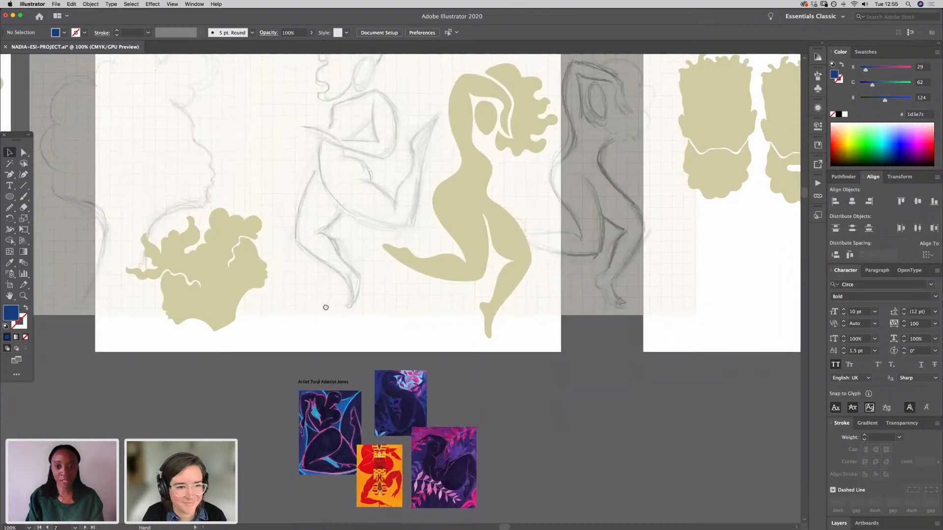
{"action": "scroll", "coordinate": [330, 309], "scroll_direction": "up", "scroll_amount": 2}
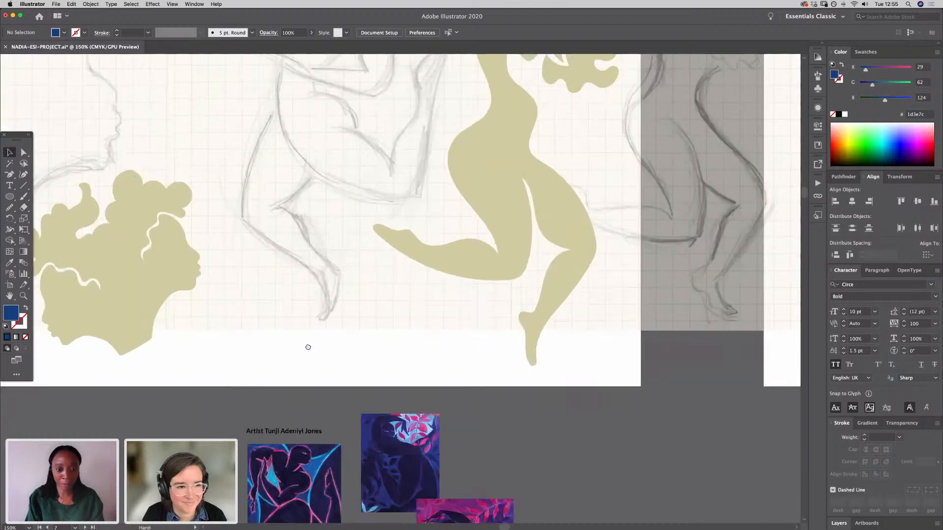
{"action": "left_click_drag", "start_coordinate": [307, 347], "coordinate": [288, 260]}
{"action": "key", "text": "plus"}
{"action": "key", "text": "super+plus"}
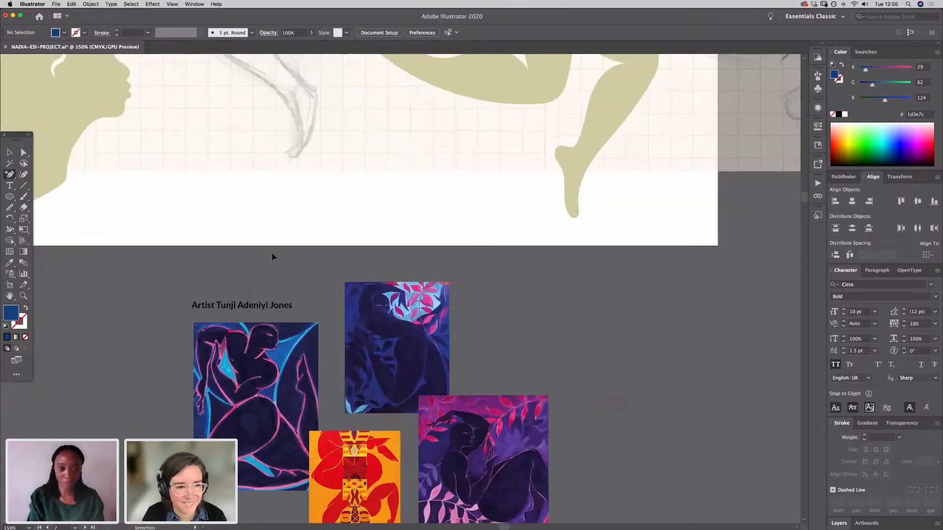
{"action": "left_click_drag", "start_coordinate": [474, 356], "coordinate": [480, 274]}
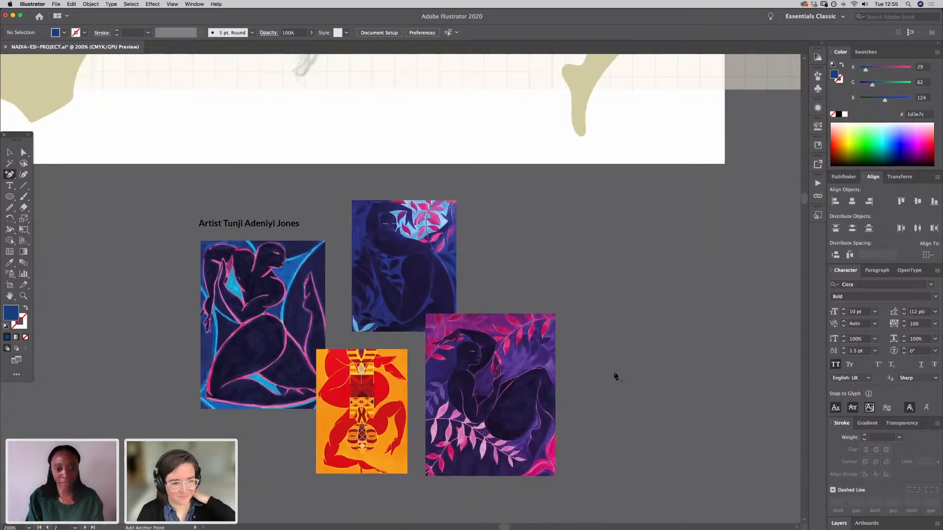
{"action": "key", "text": "super+plus"}
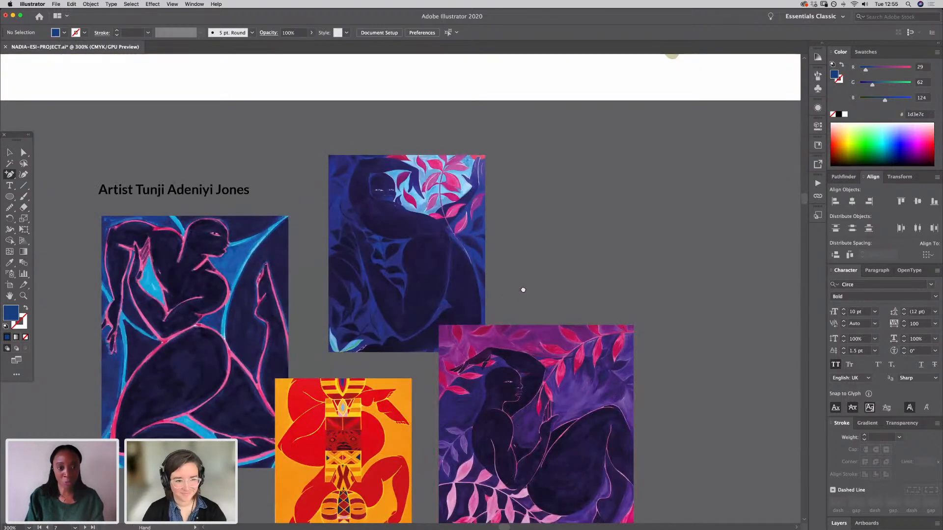
{"action": "left_click_drag", "start_coordinate": [523, 241], "coordinate": [525, 190]}
{"action": "key", "text": "super+minus"}
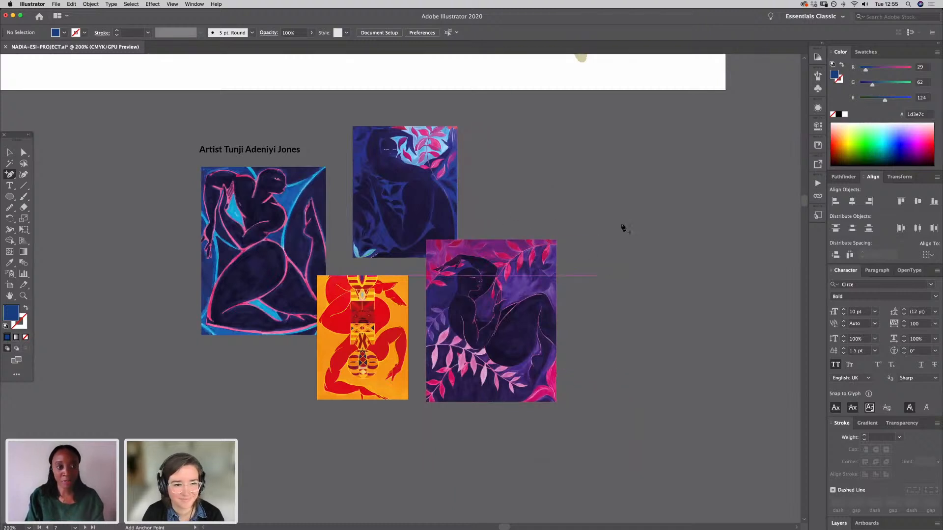
Step: Compare the reference paintings with the sketched figures and silhouettes above them, ending at 100% zoom with the Selection tool active
{"action": "scroll", "coordinate": [565, 190], "scroll_direction": "up", "scroll_amount": 10}
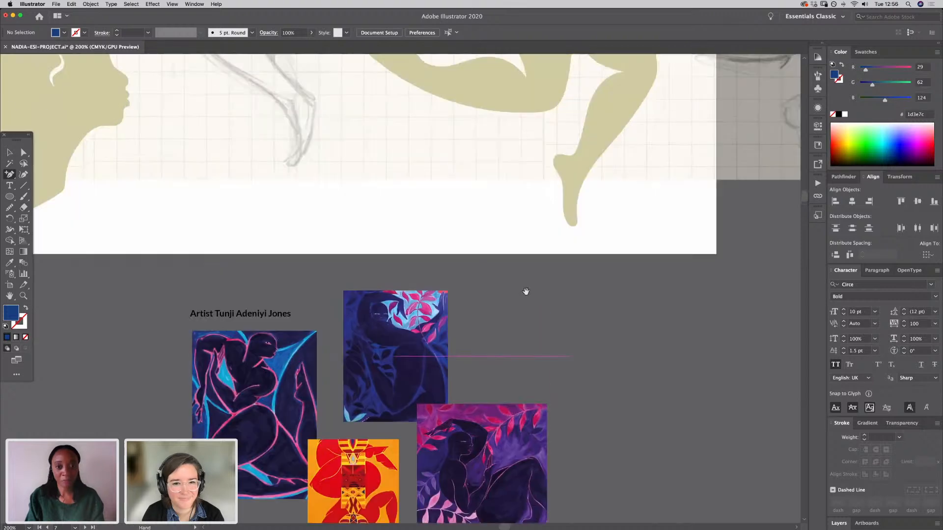
{"action": "scroll", "coordinate": [510, 372], "scroll_direction": "down", "scroll_amount": 6}
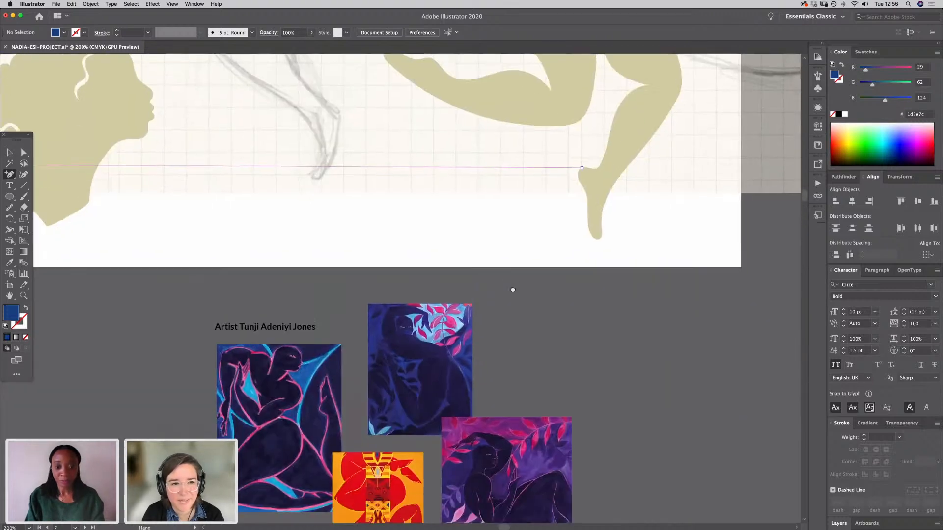
{"action": "scroll", "coordinate": [506, 432], "scroll_direction": "up", "scroll_amount": 6}
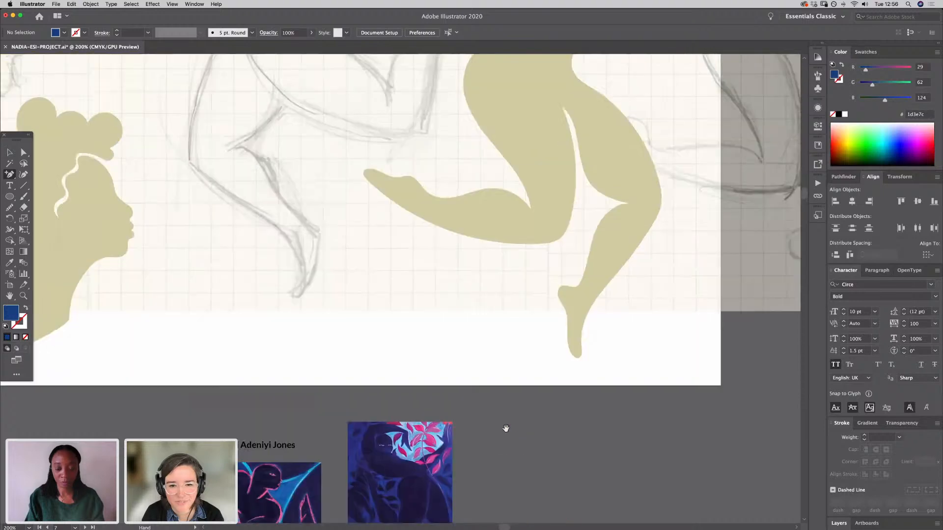
{"action": "key", "text": "super+minus"}
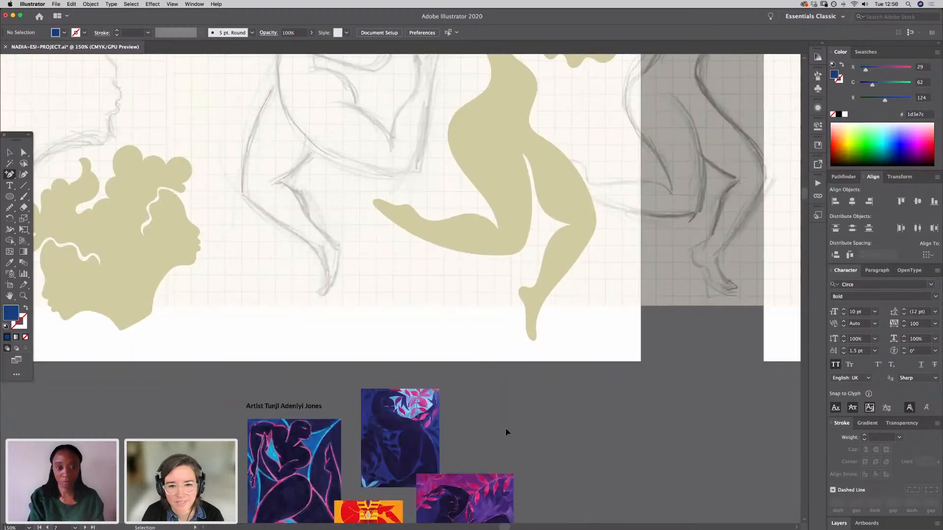
{"action": "key", "text": "super+minus"}
{"action": "left_click", "coordinate": [337, 329]}
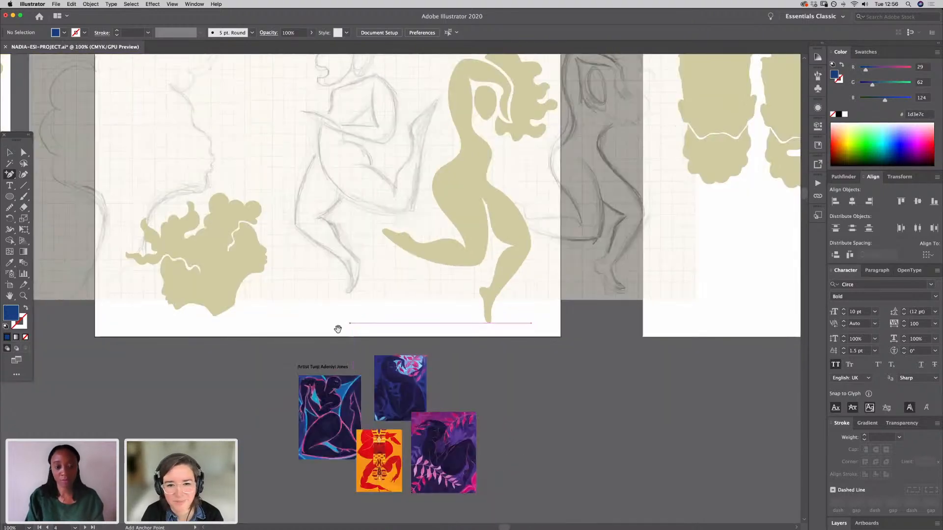
{"action": "left_click", "coordinate": [7, 155]}
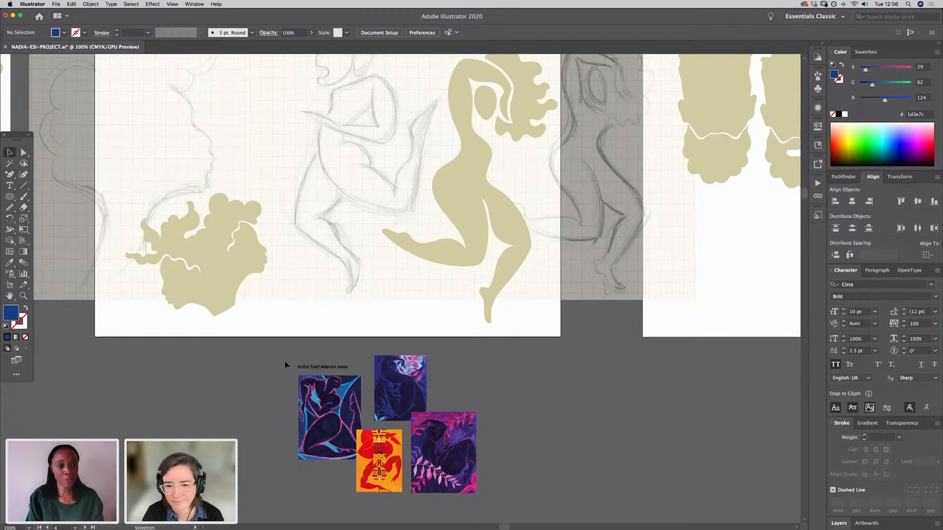
{"action": "left_click_drag", "start_coordinate": [315, 317], "coordinate": [383, 408]}
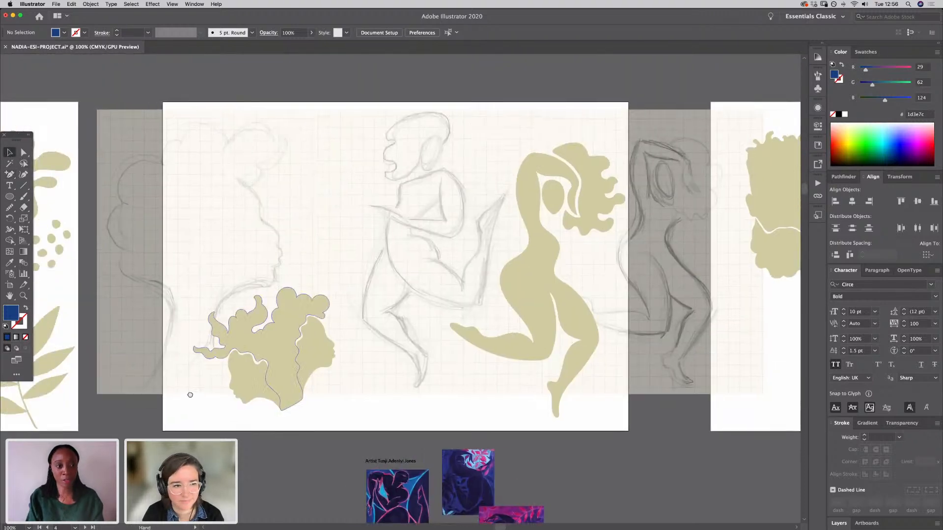
Step: Inspect the beige botanical shapes on the plant artboard, selecting the small leafy branch beside the fan-shaped plant
{"action": "left_click_drag", "start_coordinate": [363, 368], "coordinate": [667, 347]}
{"action": "left_click_drag", "start_coordinate": [242, 380], "coordinate": [424, 380]}
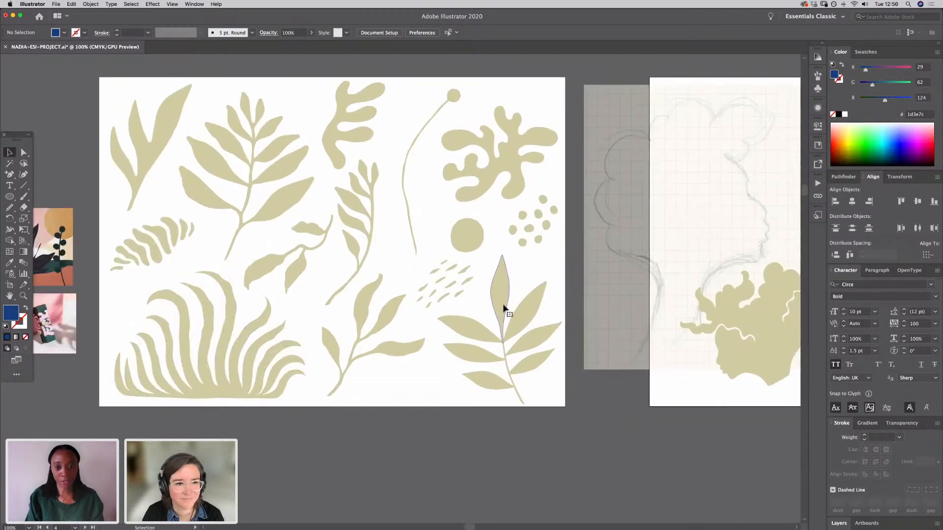
{"action": "left_click", "coordinate": [504, 308]}
{"action": "left_click", "coordinate": [568, 272]}
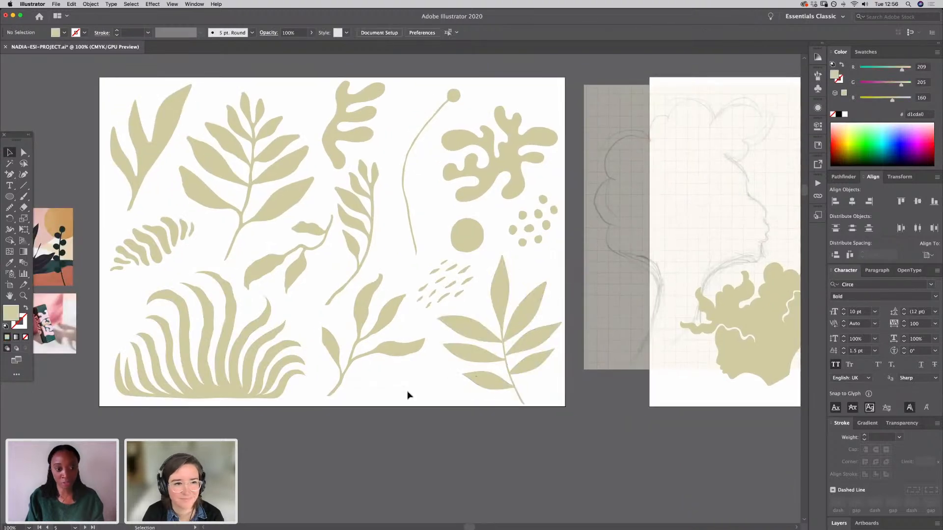
{"action": "left_click", "coordinate": [406, 358]}
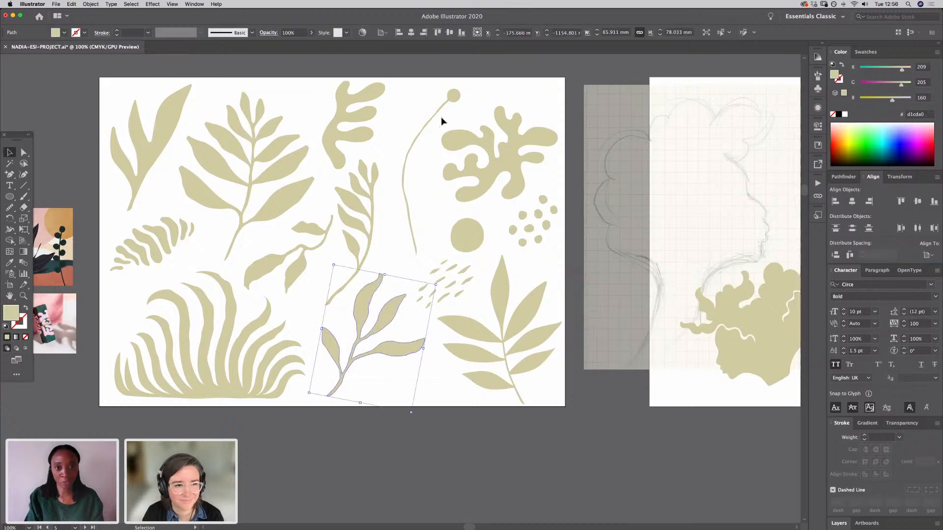
Step: Place five copies of the small circle from the tip of the thin curved stem along both sides of that stem
{"action": "left_click", "coordinate": [455, 97]}
{"action": "key", "text": "super+equal"}
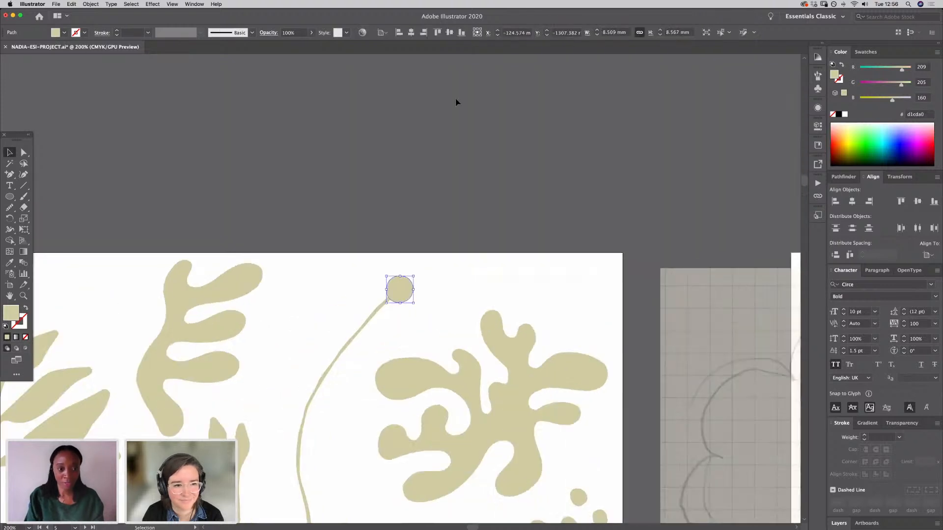
{"action": "left_click", "coordinate": [384, 336]}
{"action": "scroll", "coordinate": [314, 422], "scroll_direction": "down", "scroll_amount": 5}
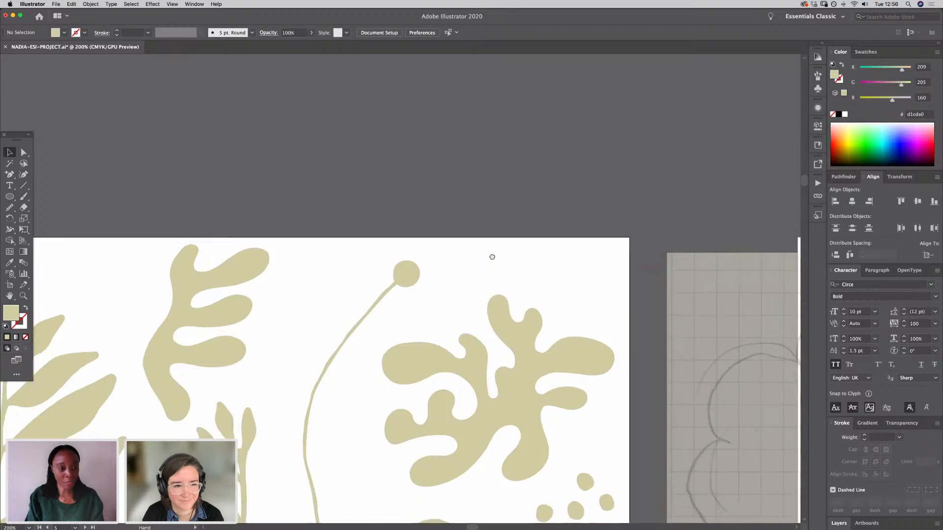
{"action": "scroll", "coordinate": [492, 257], "scroll_direction": "left", "scroll_amount": 5}
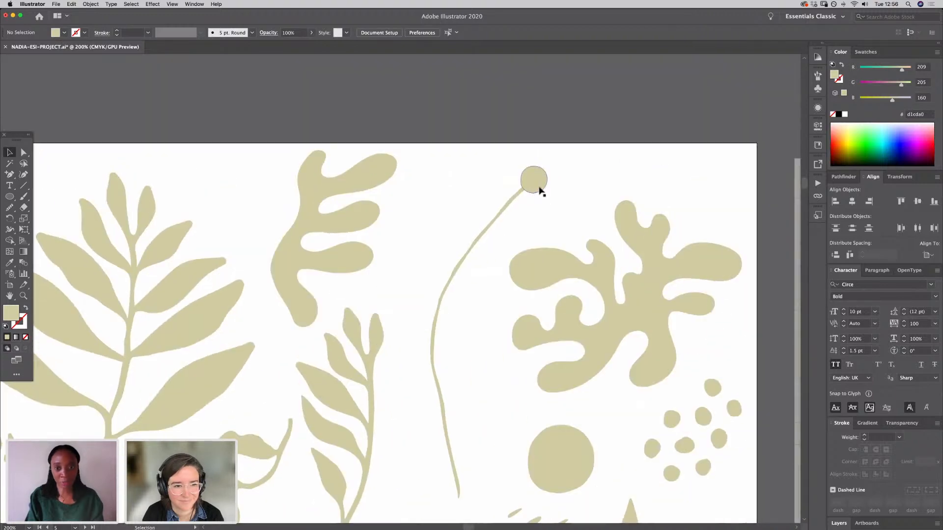
{"action": "left_click_drag", "start_coordinate": [537, 188], "coordinate": [455, 434]}
{"action": "left_click", "coordinate": [455, 365]}
{"action": "key", "text": "shift+super+a"}
{"action": "left_click", "coordinate": [480, 390]}
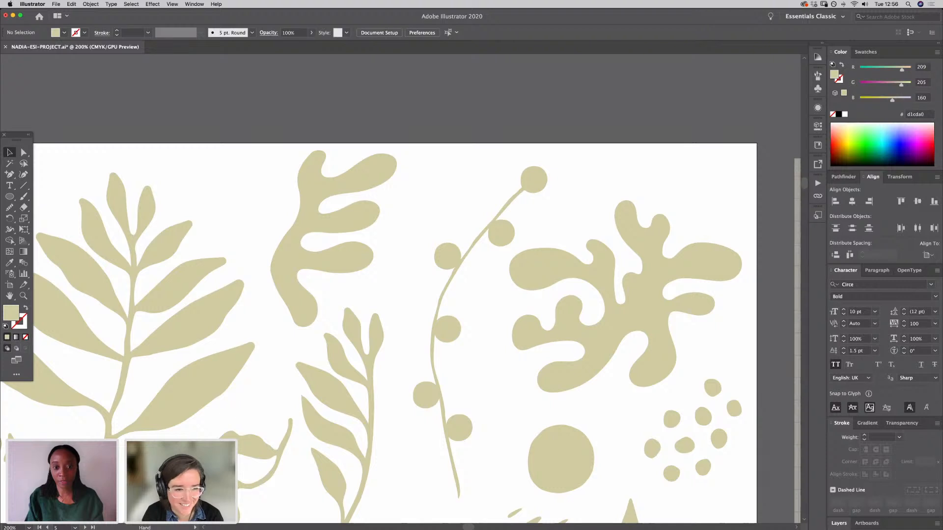
Step: Look over the leaf, branch, coral and dot shapes on the botanical artboard
{"action": "left_click_drag", "start_coordinate": [189, 448], "coordinate": [248, 396]}
{"action": "left_click_drag", "start_coordinate": [223, 452], "coordinate": [213, 361]}
{"action": "left_click_drag", "start_coordinate": [626, 212], "coordinate": [486, 295]}
{"action": "left_click", "coordinate": [493, 278]}
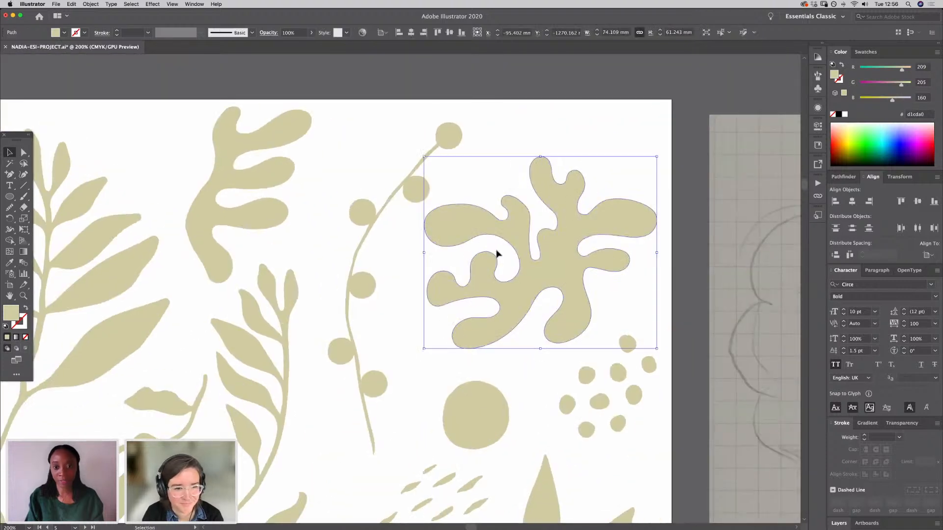
{"action": "left_click", "coordinate": [497, 254]}
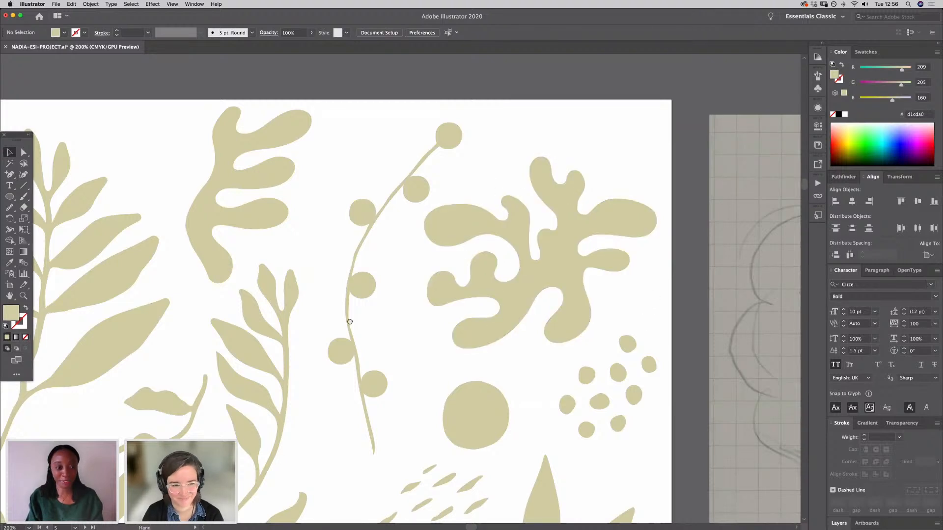
{"action": "left_click_drag", "start_coordinate": [349, 321], "coordinate": [572, 162]}
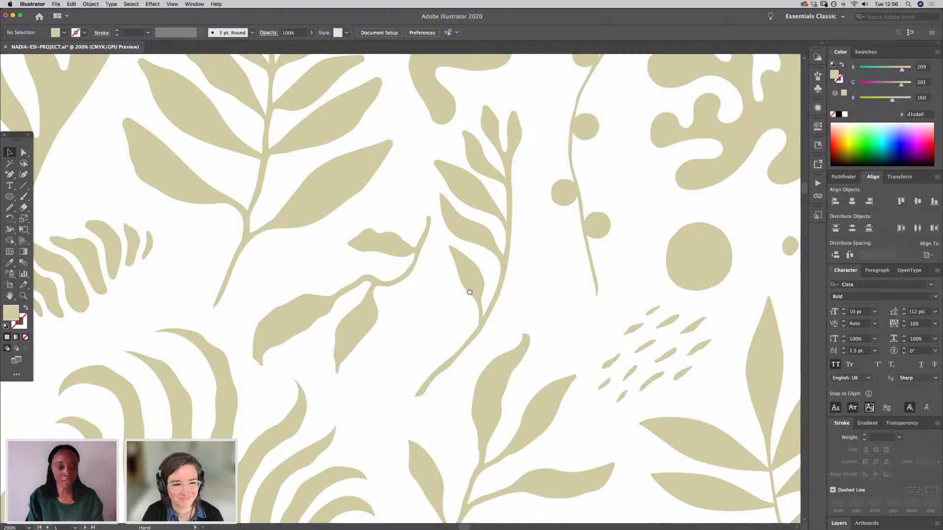
{"action": "left_click_drag", "start_coordinate": [470, 292], "coordinate": [490, 278]}
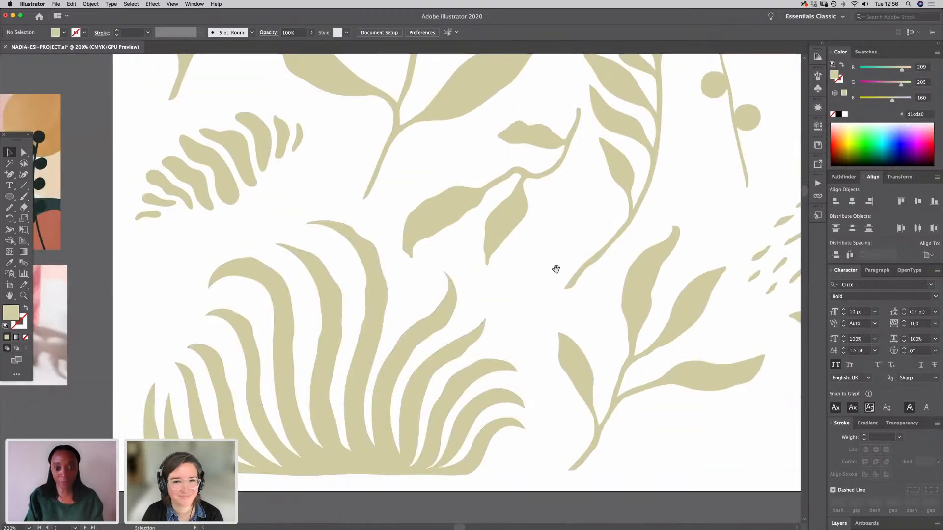
{"action": "left_click_drag", "start_coordinate": [585, 245], "coordinate": [448, 365]}
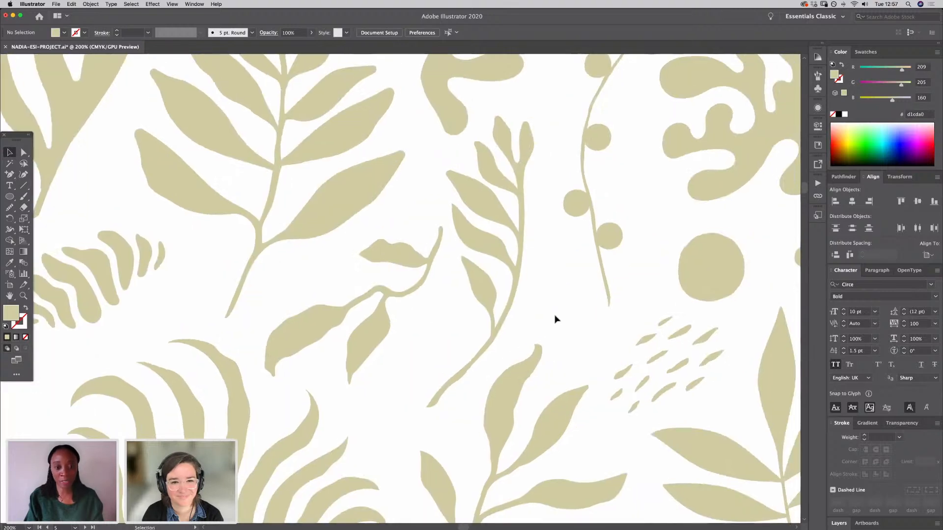
{"action": "scroll", "coordinate": [412, 408], "scroll_direction": "up", "scroll_amount": 5}
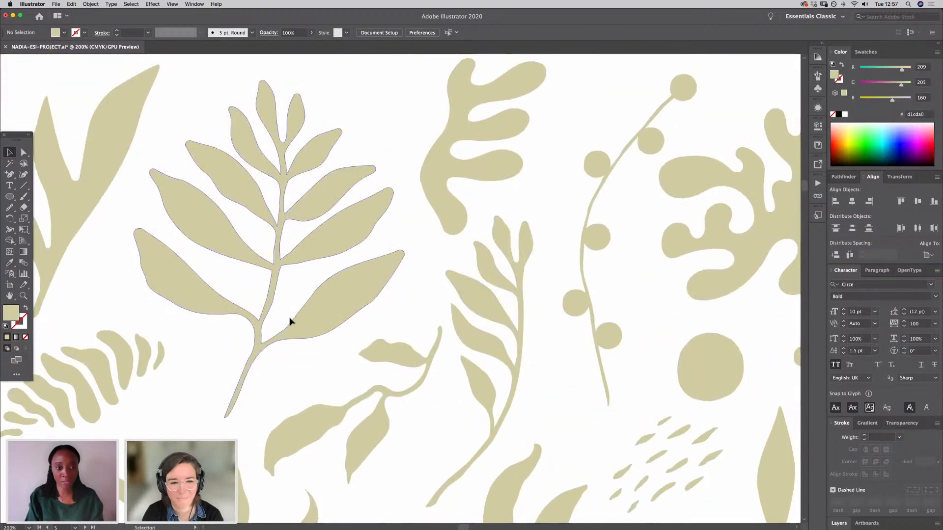
{"action": "left_click_drag", "start_coordinate": [278, 397], "coordinate": [366, 362]}
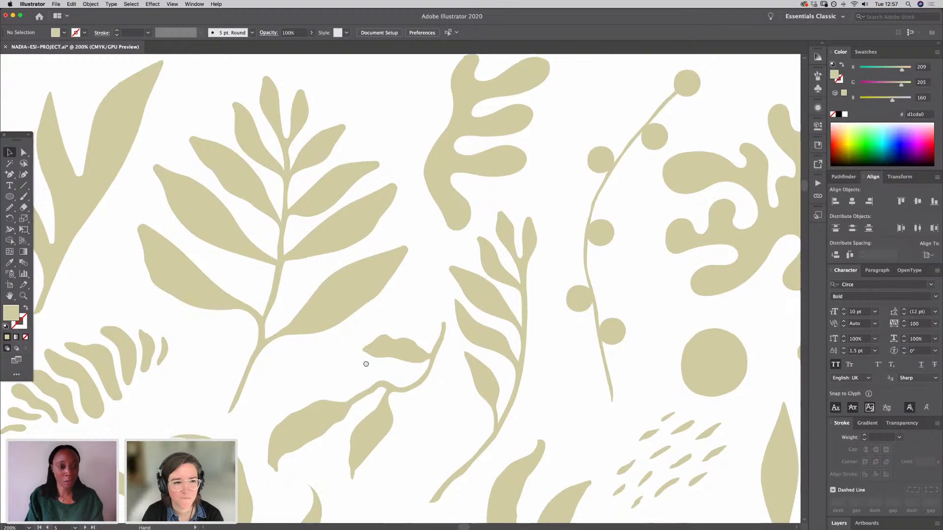
Step: Compare the packaging inspiration images with the botanical shapes on the neighbouring artboard
{"action": "left_click_drag", "start_coordinate": [316, 329], "coordinate": [666, 206]}
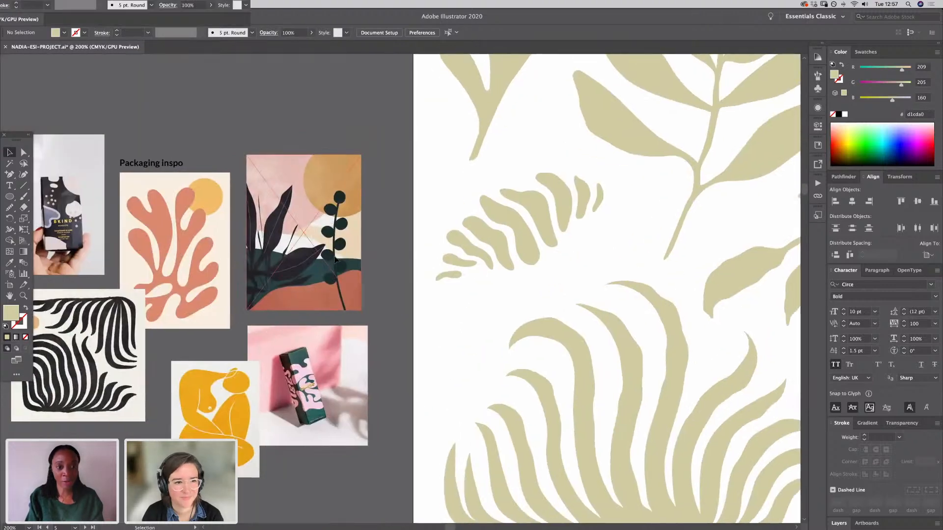
{"action": "left_click", "coordinate": [331, 293]}
{"action": "left_click", "coordinate": [523, 279]}
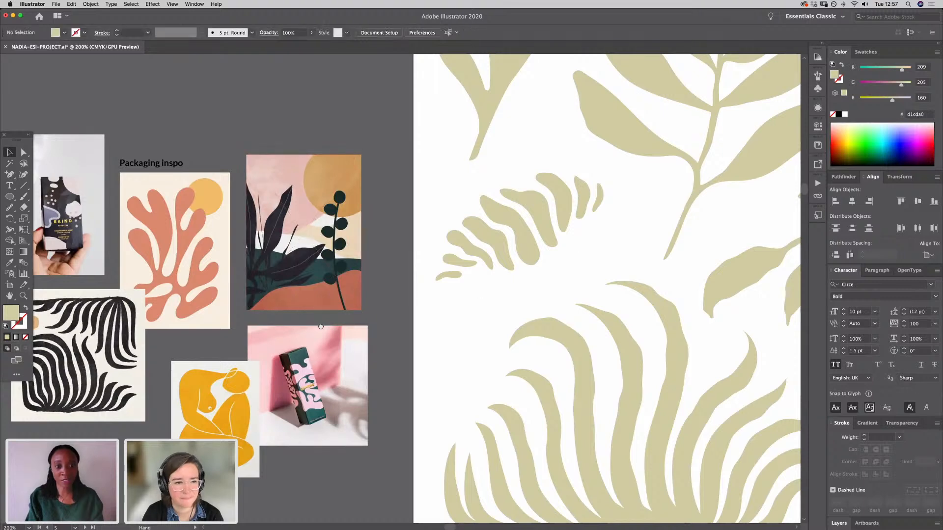
{"action": "left_click_drag", "start_coordinate": [613, 215], "coordinate": [333, 309]}
{"action": "left_click_drag", "start_coordinate": [687, 164], "coordinate": [365, 275]}
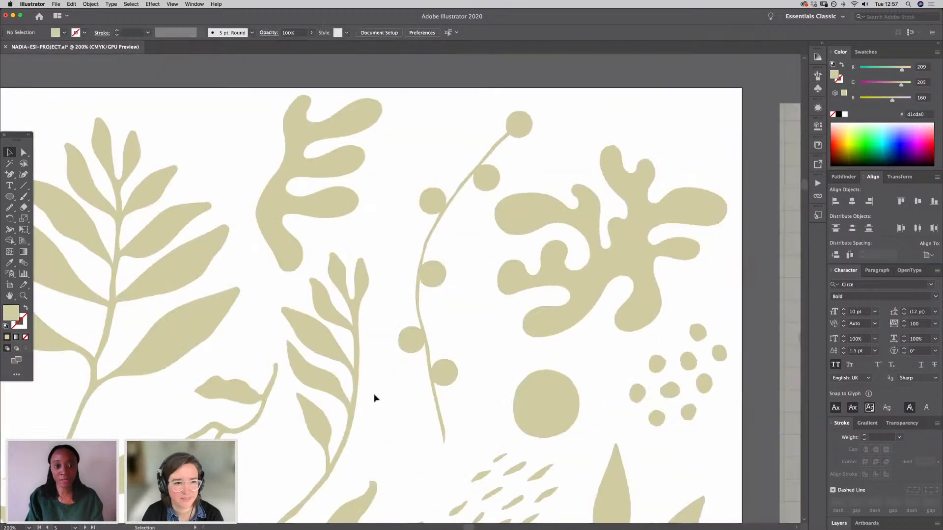
{"action": "left_click_drag", "start_coordinate": [419, 313], "coordinate": [652, 229]}
{"action": "mouse_move", "coordinate": [236, 358]}
{"action": "left_mouse_down"}
{"action": "mouse_move", "coordinate": [482, 275]}
{"action": "mouse_move", "coordinate": [623, 243]}
{"action": "left_mouse_up"}
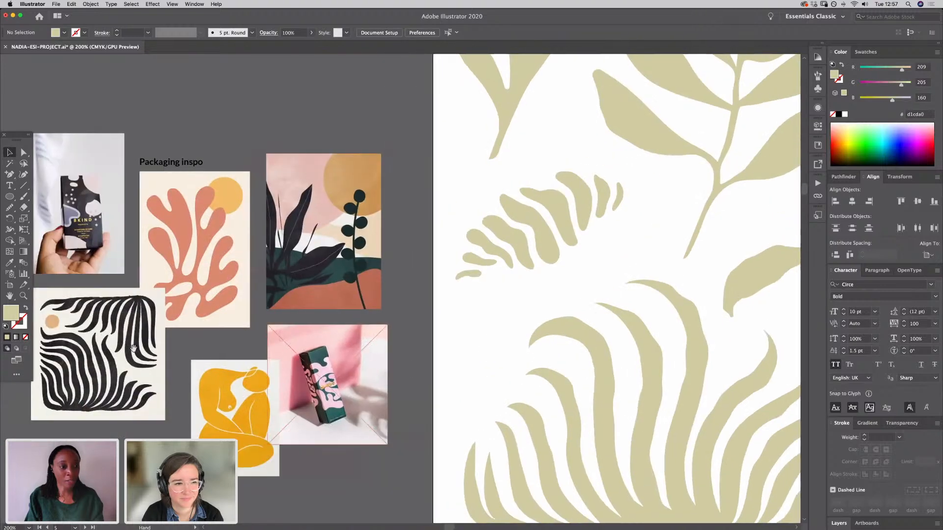
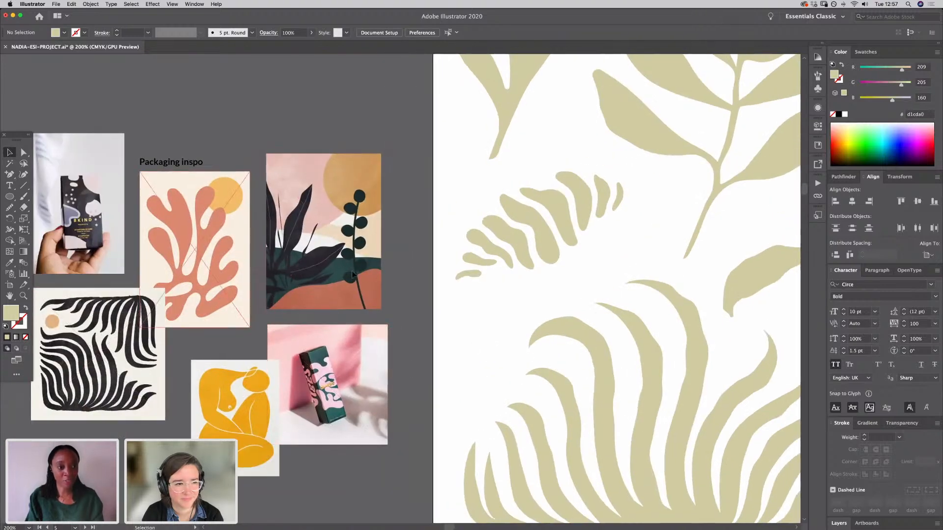
{"action": "left_click_drag", "start_coordinate": [220, 297], "coordinate": [576, 257]}
{"action": "left_click_drag", "start_coordinate": [310, 315], "coordinate": [293, 320]}
{"action": "left_click_drag", "start_coordinate": [587, 274], "coordinate": [139, 370]}
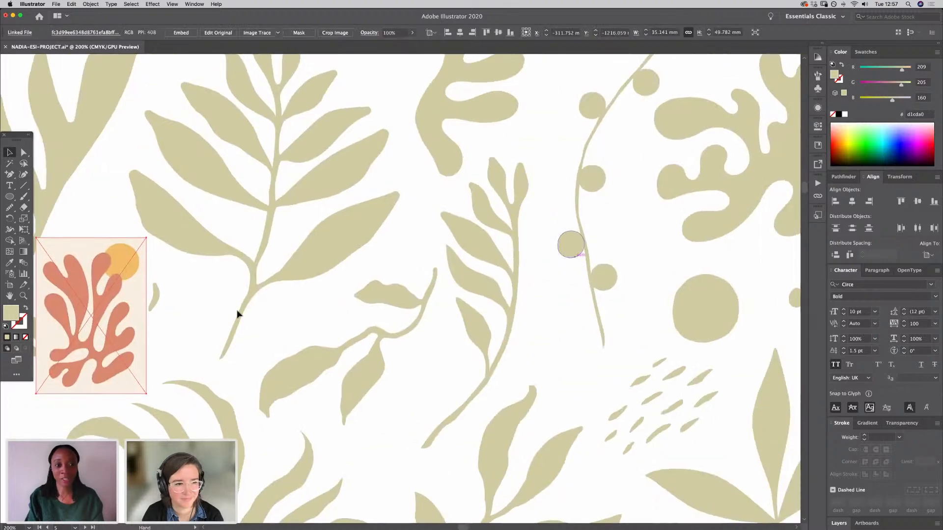
{"action": "left_click_drag", "start_coordinate": [108, 341], "coordinate": [651, 257]}
{"action": "scroll", "coordinate": [444, 276], "scroll_direction": "right", "scroll_amount": 10}
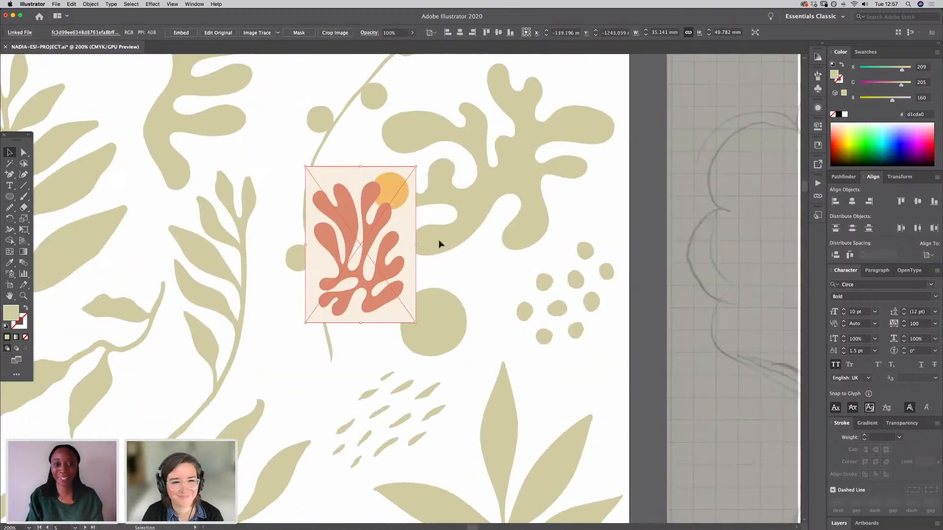
{"action": "key", "text": "super+z"}
{"action": "key", "text": "super+z"}
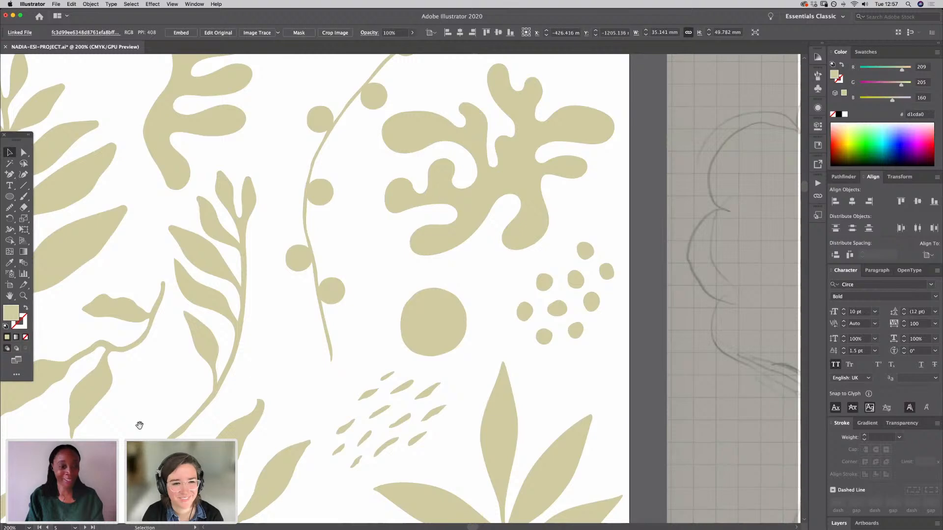
Step: Examine the inspiration images again and the lower leaf shapes of the botanical artboard, ending at the figure sketches
{"action": "left_click_drag", "start_coordinate": [59, 467], "coordinate": [453, 323]}
{"action": "left_click_drag", "start_coordinate": [63, 383], "coordinate": [377, 322]}
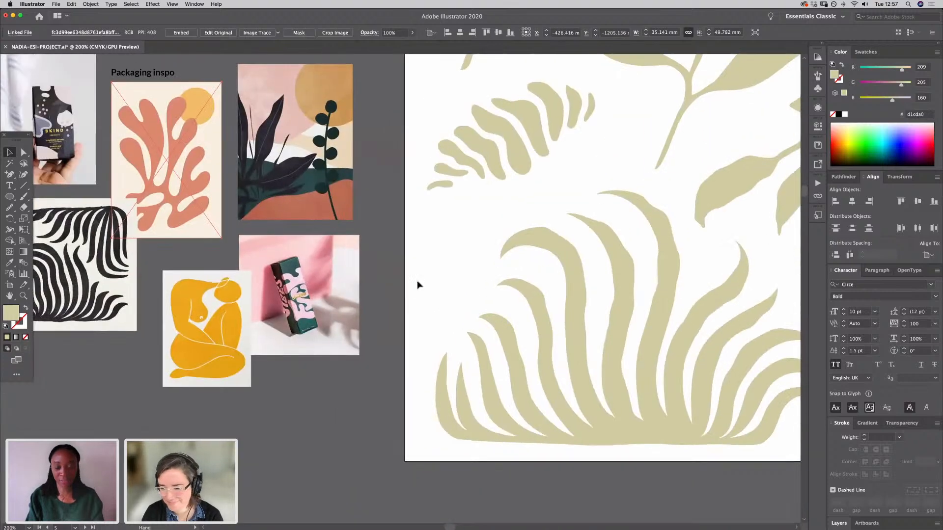
{"action": "left_click_drag", "start_coordinate": [229, 349], "coordinate": [224, 350]}
{"action": "scroll", "coordinate": [224, 350], "scroll_direction": "right", "scroll_amount": 11}
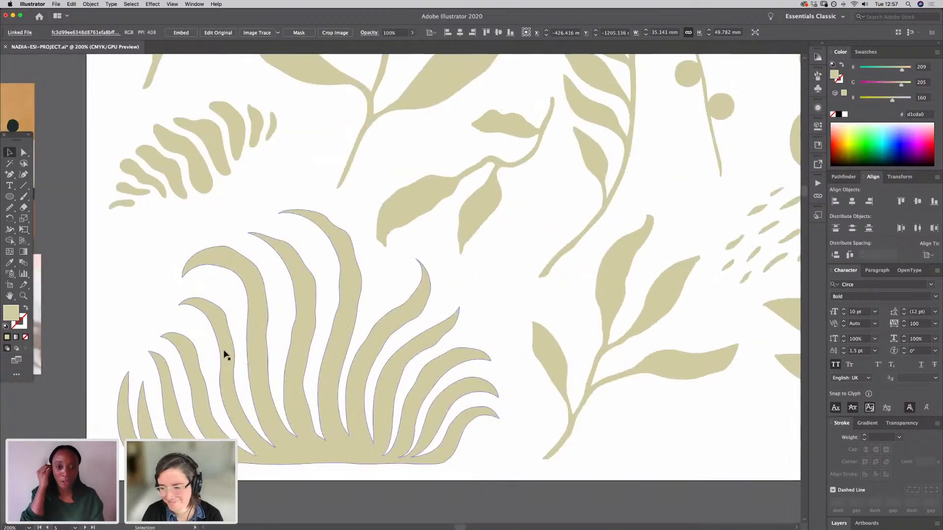
{"action": "left_click", "coordinate": [663, 427]}
{"action": "left_click_drag", "start_coordinate": [736, 414], "coordinate": [422, 405]}
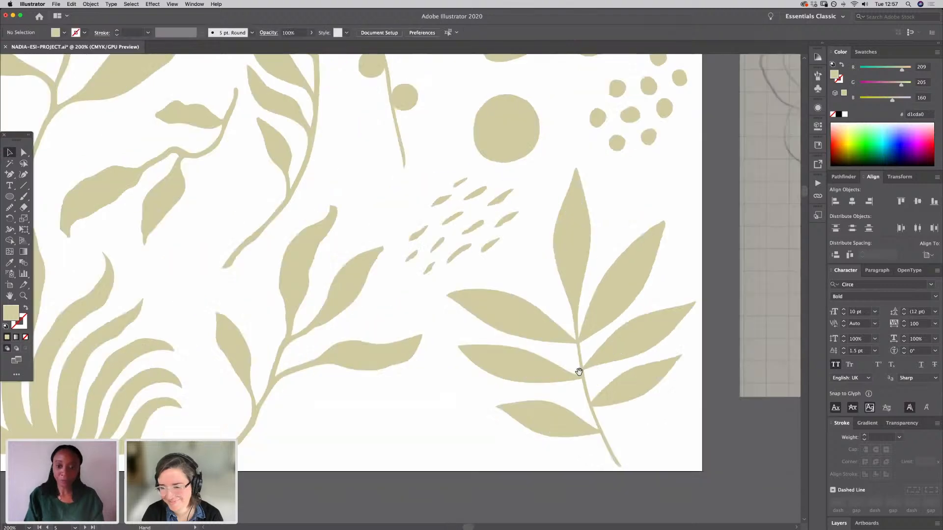
{"action": "left_click_drag", "start_coordinate": [501, 408], "coordinate": [308, 424]}
{"action": "scroll", "coordinate": [308, 424], "scroll_direction": "right", "scroll_amount": 20}
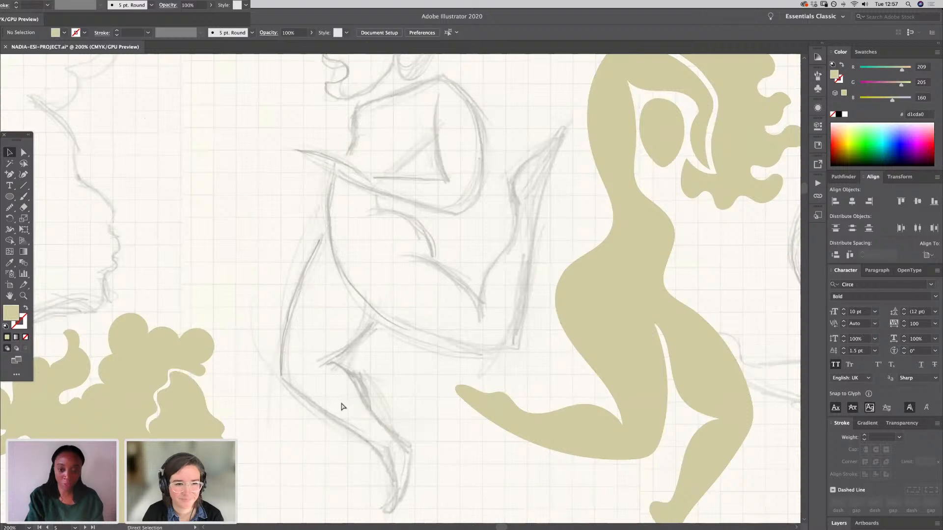
Step: Examine the untraced pencil figure sketch alongside the finished female silhouette and the head shapes
{"action": "key", "text": "super+minus"}
{"action": "key", "text": "super+minus"}
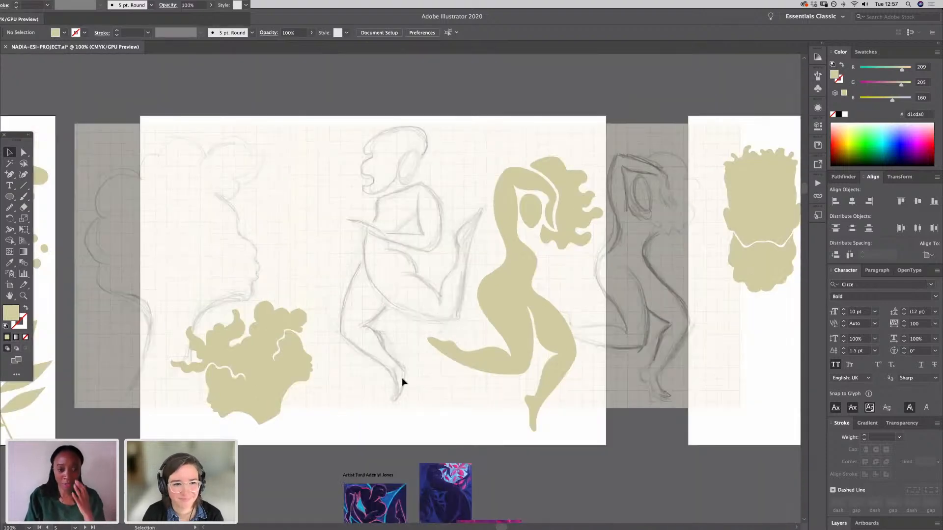
{"action": "left_click", "coordinate": [405, 390]}
{"action": "key", "text": "super+equal"}
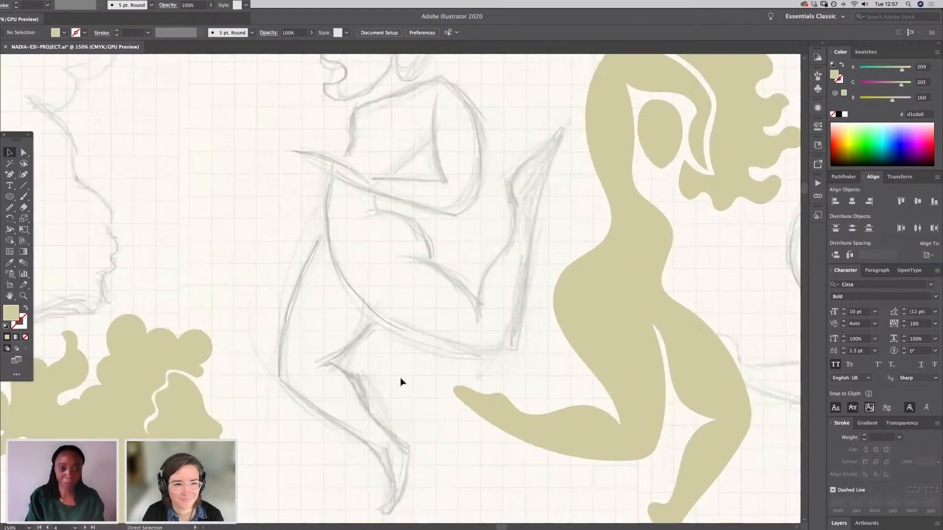
{"action": "key", "text": "space"}
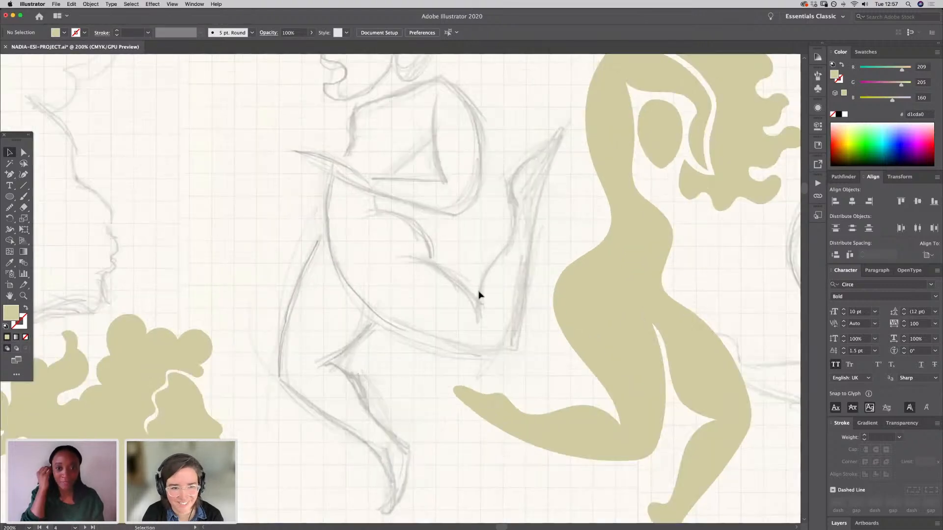
{"action": "left_click_drag", "start_coordinate": [523, 268], "coordinate": [337, 322]}
{"action": "left_click", "coordinate": [505, 378]}
{"action": "key", "text": "space"}
{"action": "left_click", "coordinate": [643, 367]}
{"action": "left_click_drag", "start_coordinate": [643, 367], "coordinate": [481, 355]}
{"action": "mouse_move", "coordinate": [357, 393]}
{"action": "left_mouse_down"}
{"action": "mouse_move", "coordinate": [572, 345]}
{"action": "mouse_move", "coordinate": [246, 370]}
{"action": "mouse_move", "coordinate": [594, 349]}
{"action": "mouse_move", "coordinate": [582, 362]}
{"action": "left_mouse_up"}
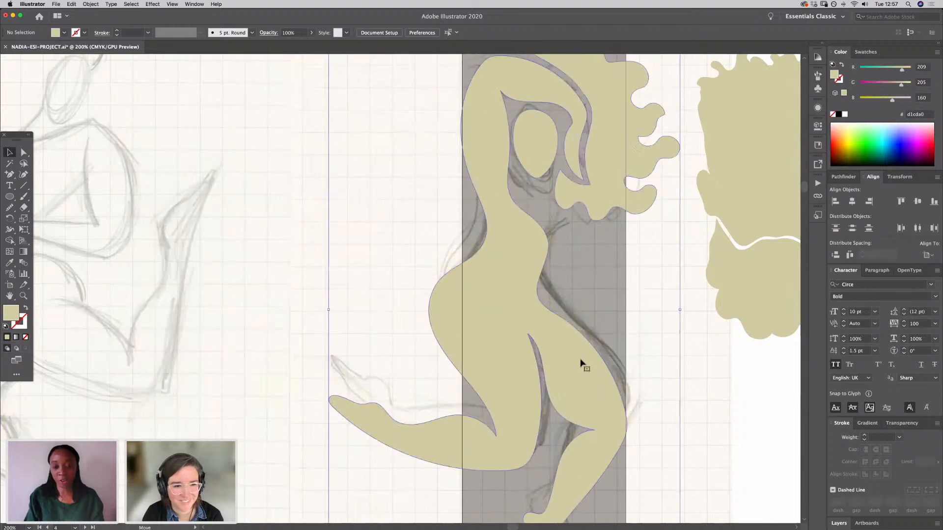
{"action": "left_click", "coordinate": [249, 418]}
{"action": "key", "text": "super+z"}
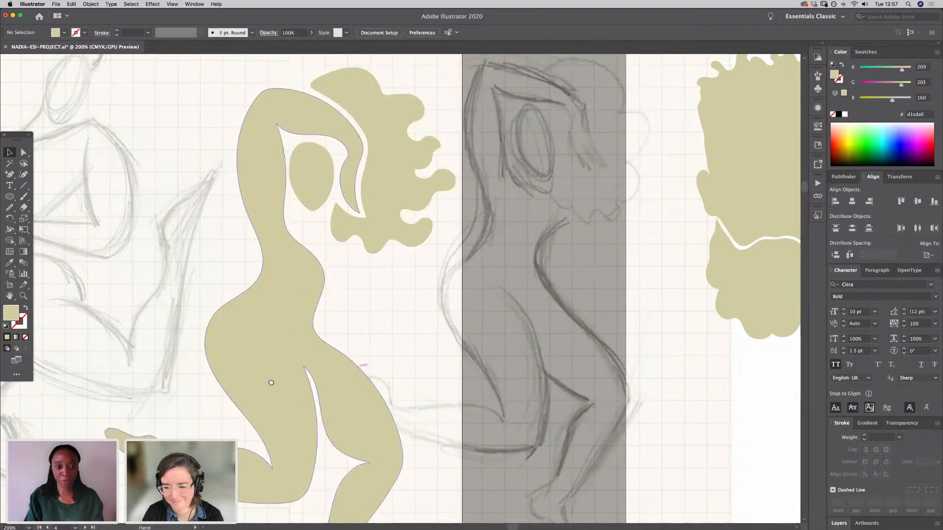
Step: Start a Pen path on the untraced figure sketch, curving down the body's outer outline from just below the forearm
{"action": "scroll", "coordinate": [462, 313], "scroll_direction": "left", "scroll_amount": 10}
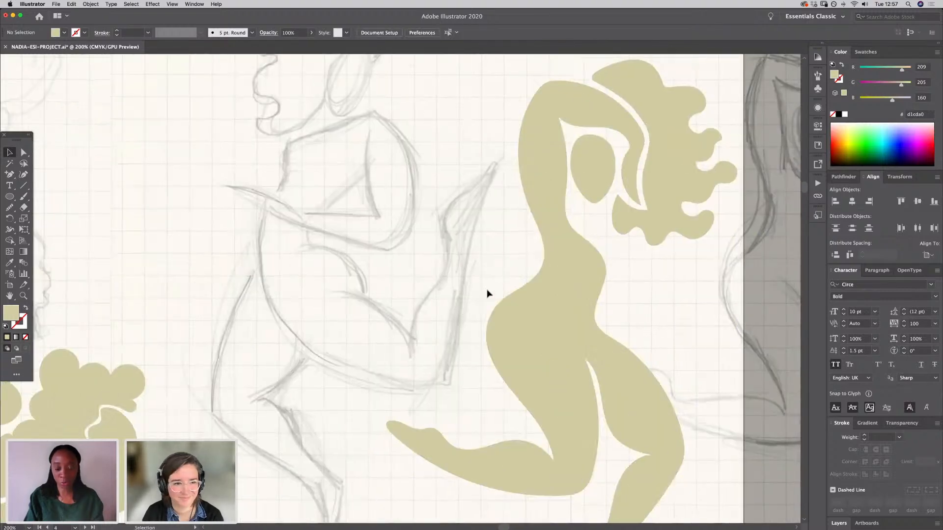
{"action": "key", "text": "super+equal"}
{"action": "left_click_drag", "start_coordinate": [270, 260], "coordinate": [360, 352]}
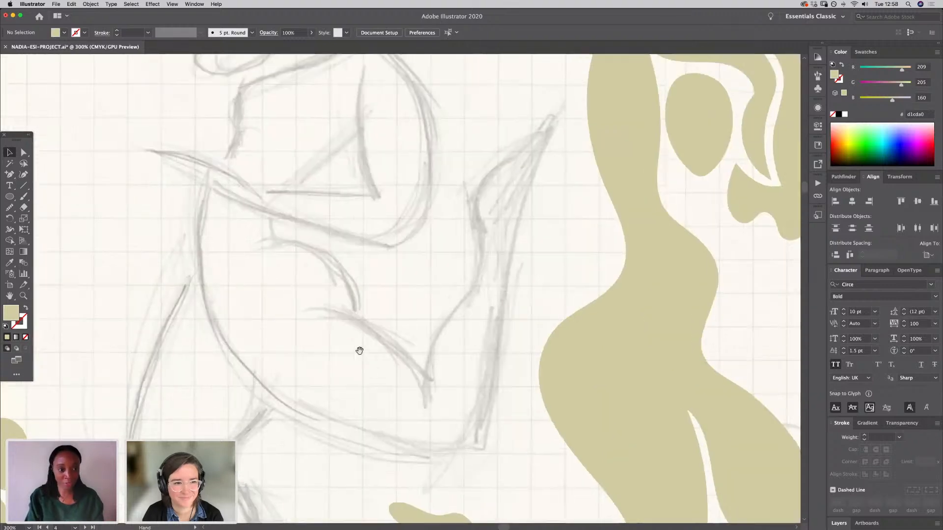
{"action": "key", "text": "super+equal"}
{"action": "left_click_drag", "start_coordinate": [296, 233], "coordinate": [273, 98]}
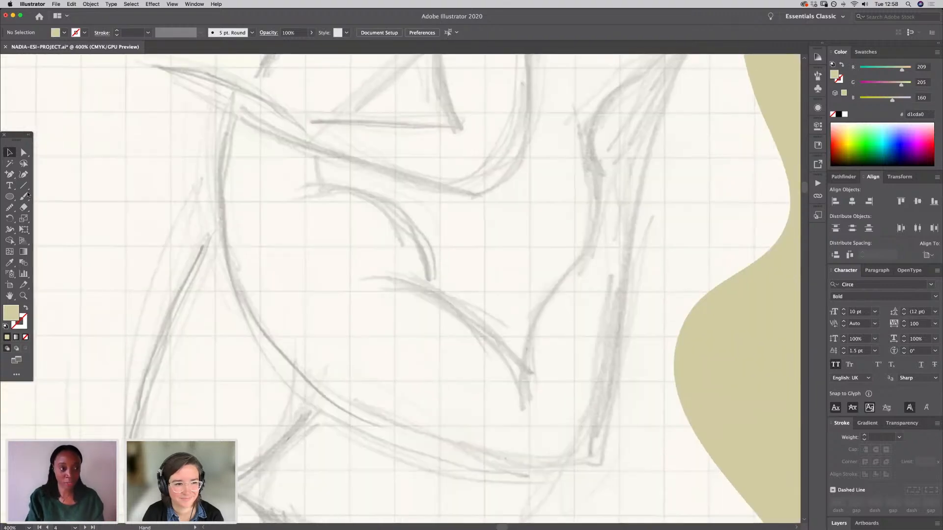
{"action": "left_click", "coordinate": [10, 174]}
{"action": "left_click", "coordinate": [27, 175]}
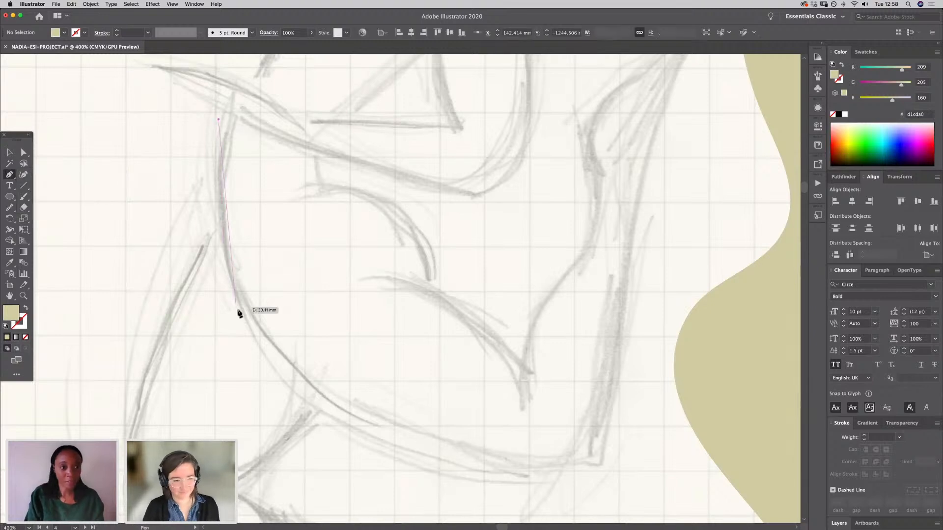
{"action": "left_click_drag", "start_coordinate": [245, 299], "coordinate": [287, 372]}
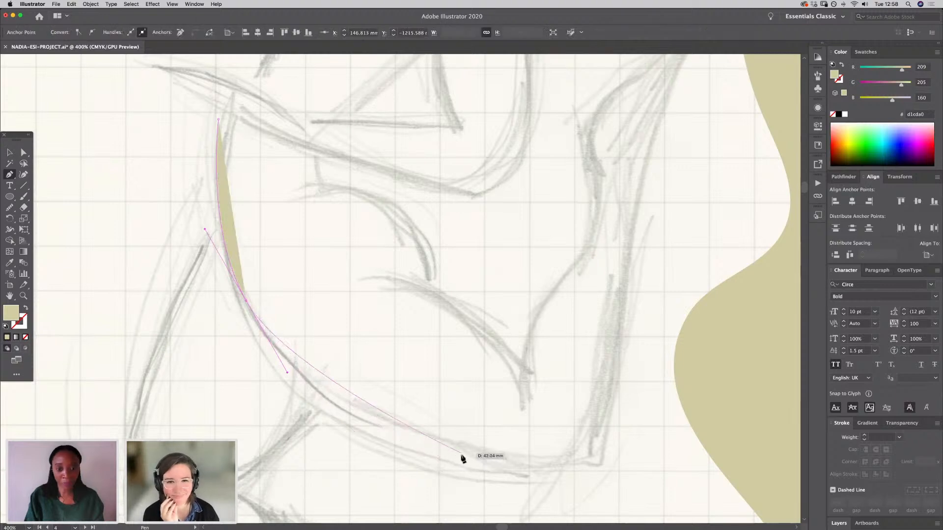
Step: Continue the Pen path in smooth curves along the underside of the thigh to the corner of the bent knee
{"action": "left_click_drag", "start_coordinate": [468, 465], "coordinate": [577, 495]}
{"action": "key", "text": "ctrl+z"}
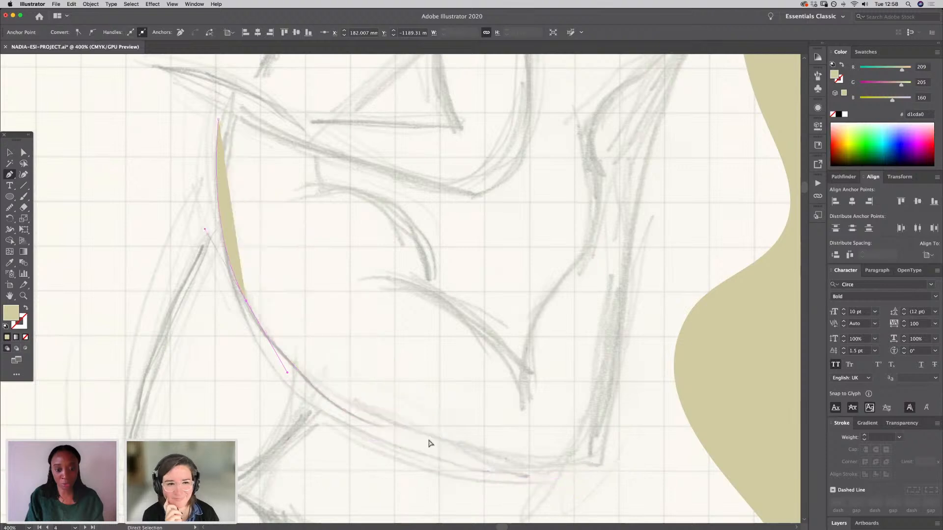
{"action": "left_click_drag", "start_coordinate": [380, 430], "coordinate": [444, 461]}
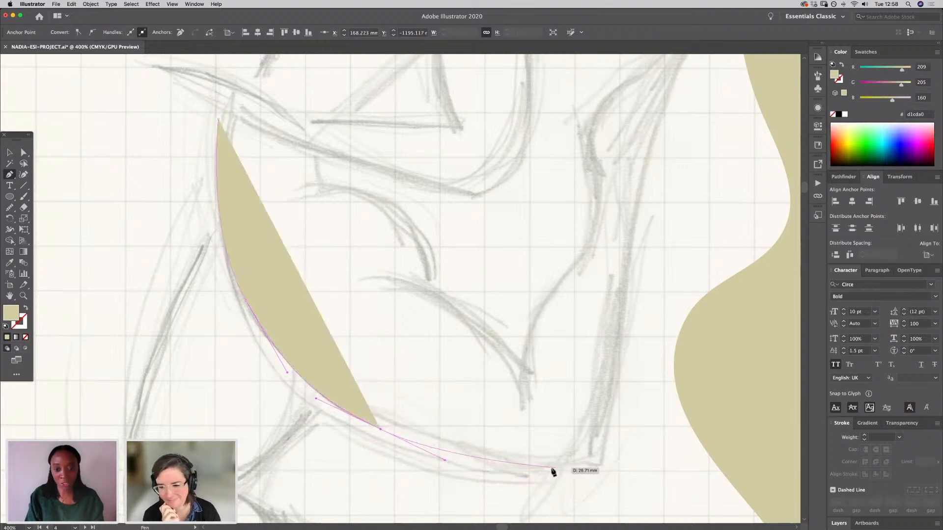
{"action": "left_click_drag", "start_coordinate": [552, 470], "coordinate": [576, 469]}
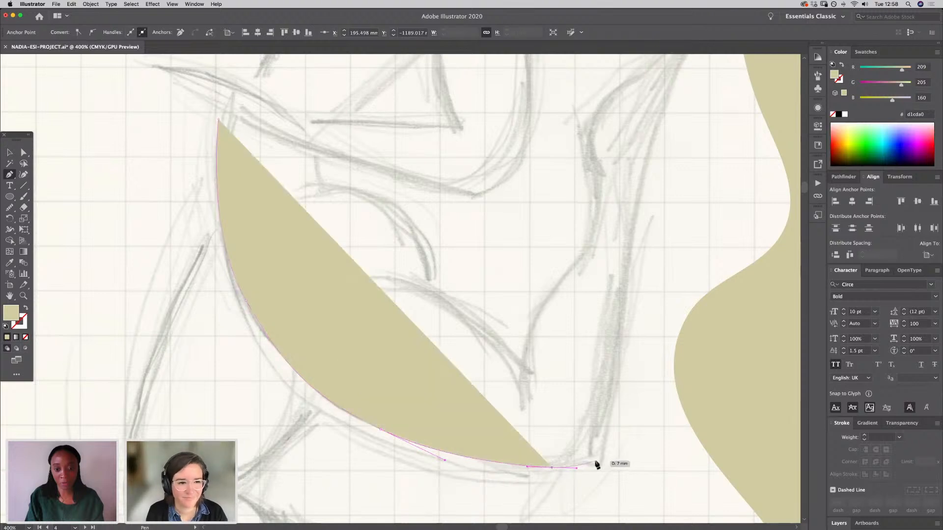
{"action": "left_click", "coordinate": [596, 463]}
Step: Trace the outer edge of the raised lower leg from the knee up to the foot and around its rounded tip
{"action": "left_click_drag", "start_coordinate": [624, 306], "coordinate": [575, 403]}
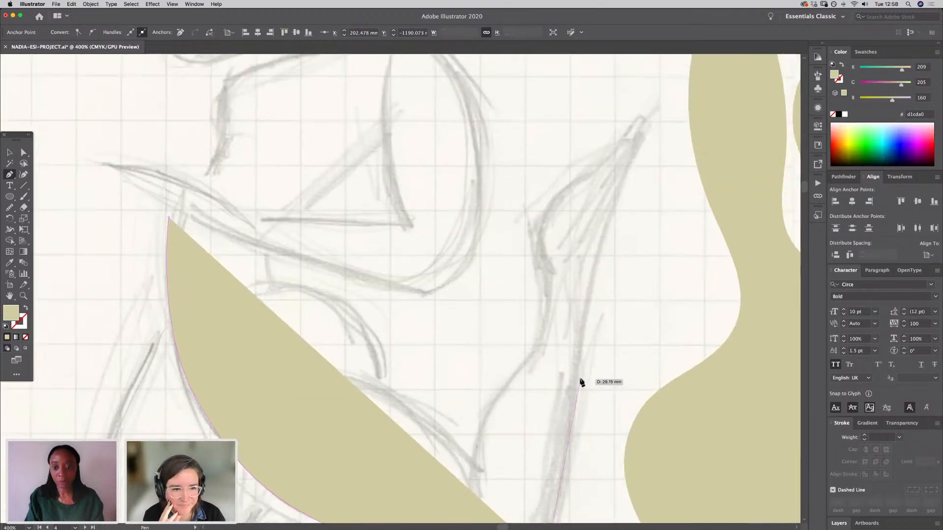
{"action": "left_click_drag", "start_coordinate": [581, 305], "coordinate": [583, 305]}
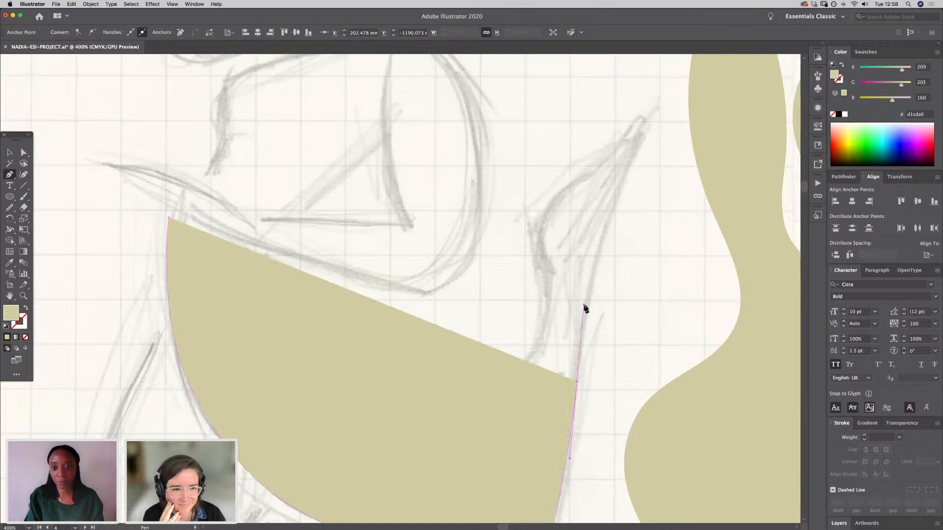
{"action": "left_click_drag", "start_coordinate": [600, 238], "coordinate": [618, 202]}
{"action": "left_click_drag", "start_coordinate": [641, 142], "coordinate": [582, 190]}
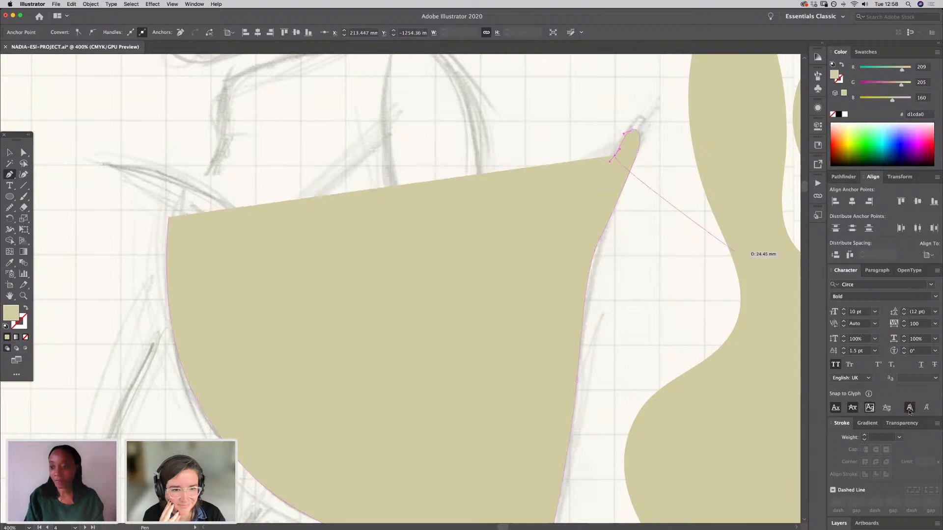
Step: Lower the opacity of the unfinished raised-leg path to 43% so the pencil sketch shows through the fill
{"action": "left_click", "coordinate": [911, 425]}
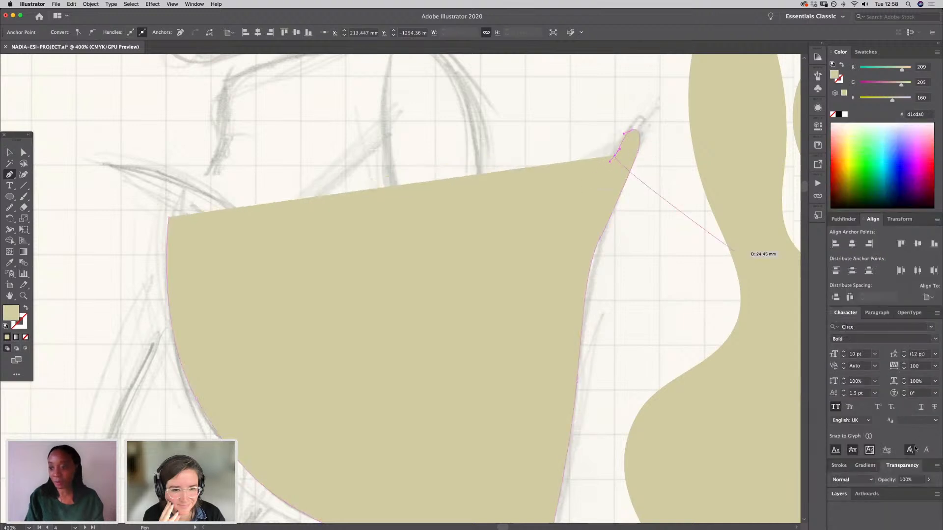
{"action": "left_click", "coordinate": [928, 480]}
{"action": "left_click", "coordinate": [907, 491]}
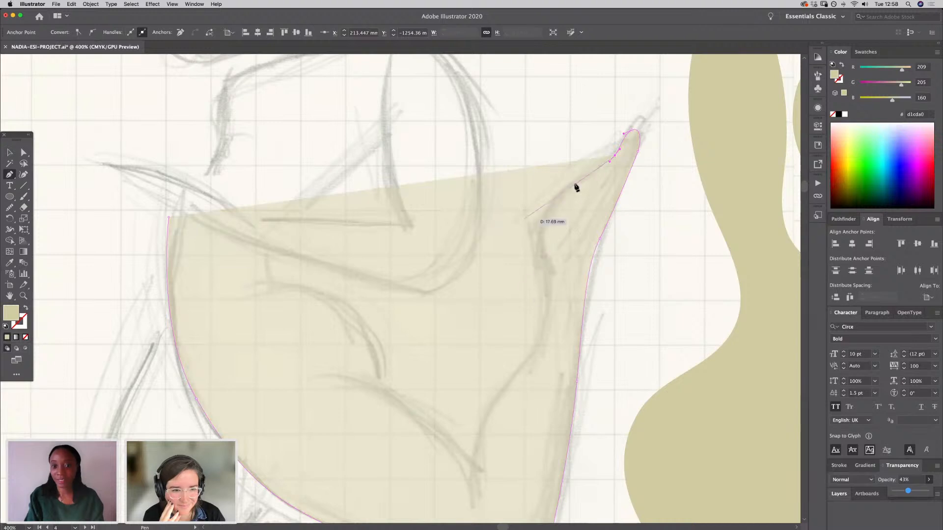
Step: Trace the inner edge of the raised foot and calf with the Pen tool, down to the fold of the bent knee
{"action": "left_click_drag", "start_coordinate": [568, 190], "coordinate": [557, 190]}
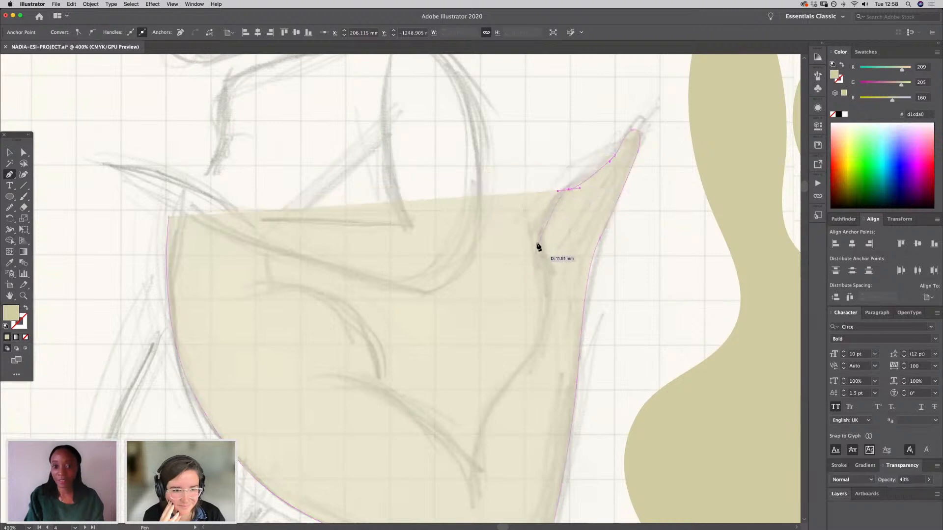
{"action": "left_click_drag", "start_coordinate": [539, 234], "coordinate": [539, 265]}
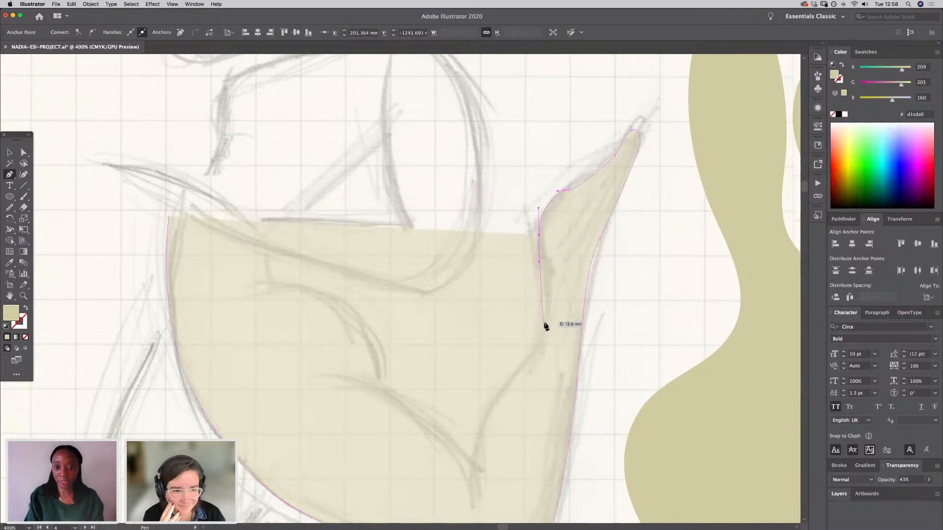
{"action": "left_click_drag", "start_coordinate": [545, 323], "coordinate": [534, 345]}
{"action": "left_click_drag", "start_coordinate": [487, 408], "coordinate": [478, 428]}
{"action": "left_click", "coordinate": [471, 487]}
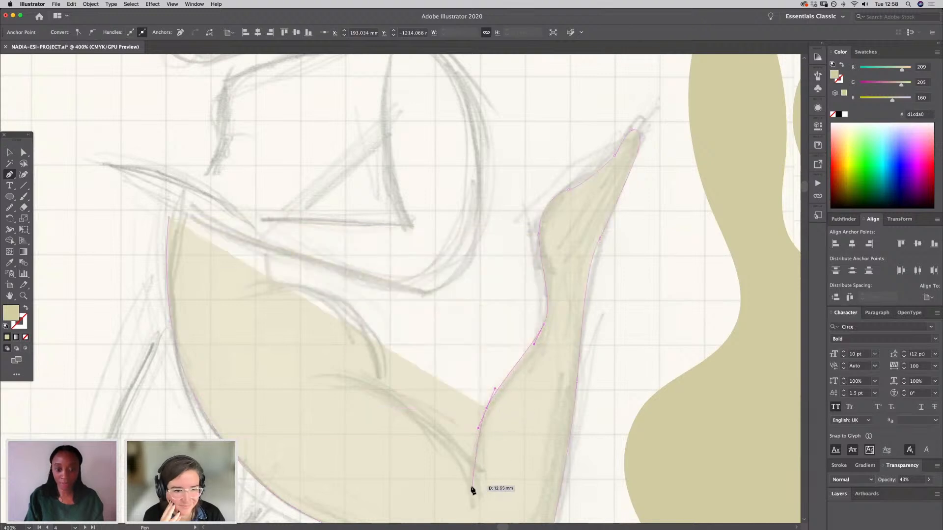
Step: Continue the Pen path along the top of the thigh and the rounded belly to the forearm, and close the shape at its start
{"action": "left_click_drag", "start_coordinate": [419, 412], "coordinate": [383, 388]}
{"action": "left_click", "coordinate": [379, 384]}
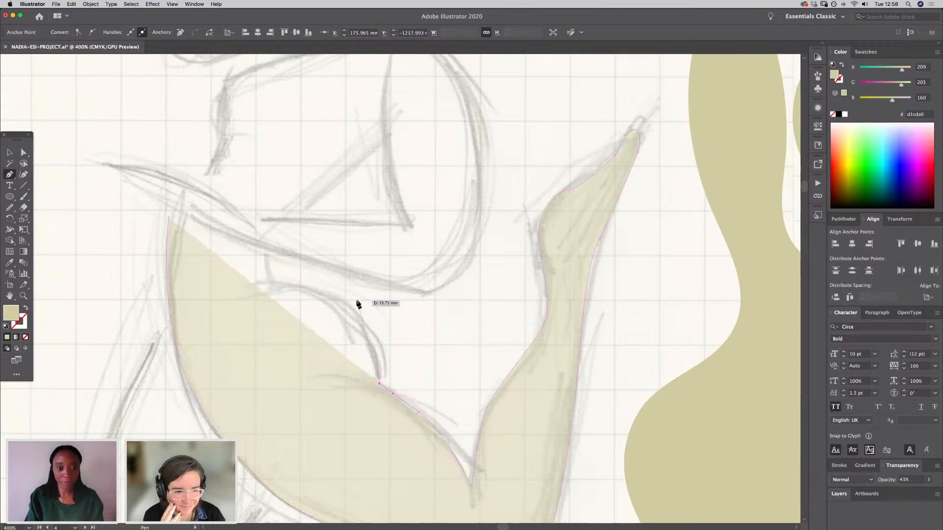
{"action": "left_click_drag", "start_coordinate": [346, 307], "coordinate": [307, 284]}
{"action": "left_click", "coordinate": [270, 280]}
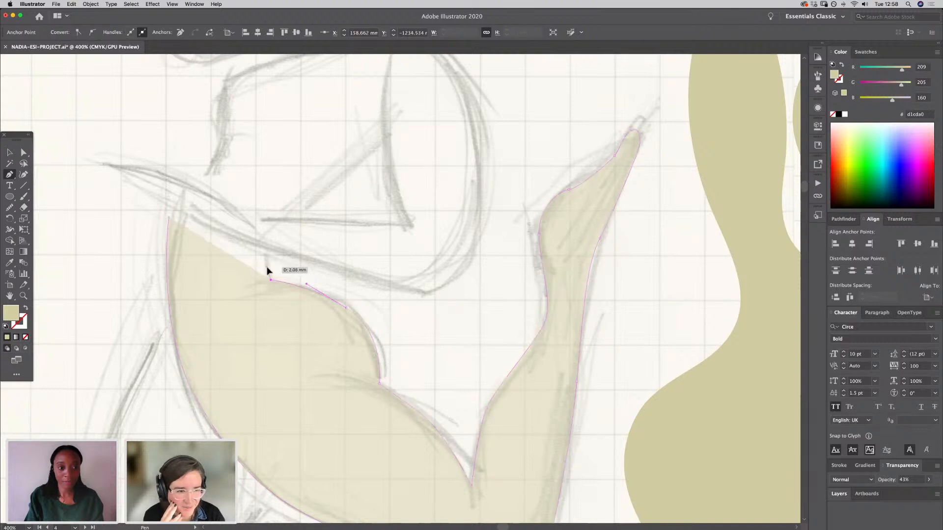
{"action": "left_click", "coordinate": [265, 260]}
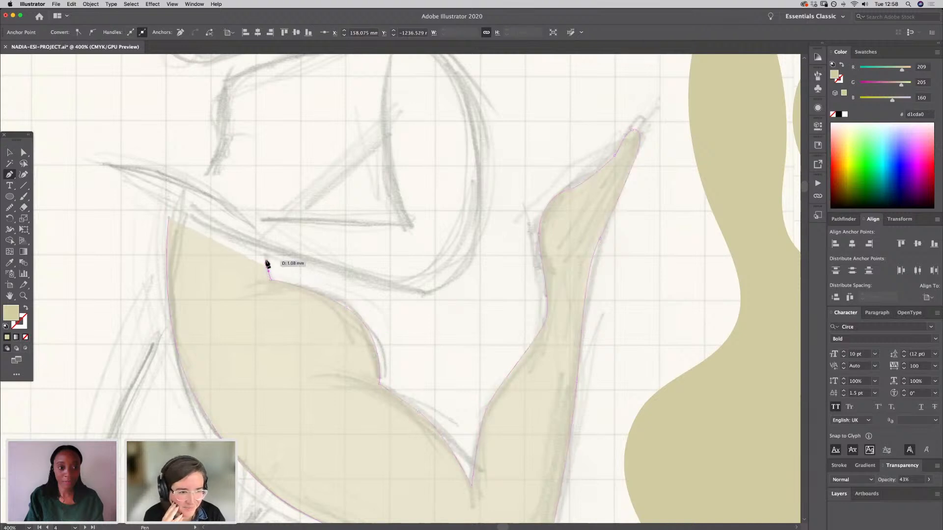
{"action": "left_click", "coordinate": [168, 218]}
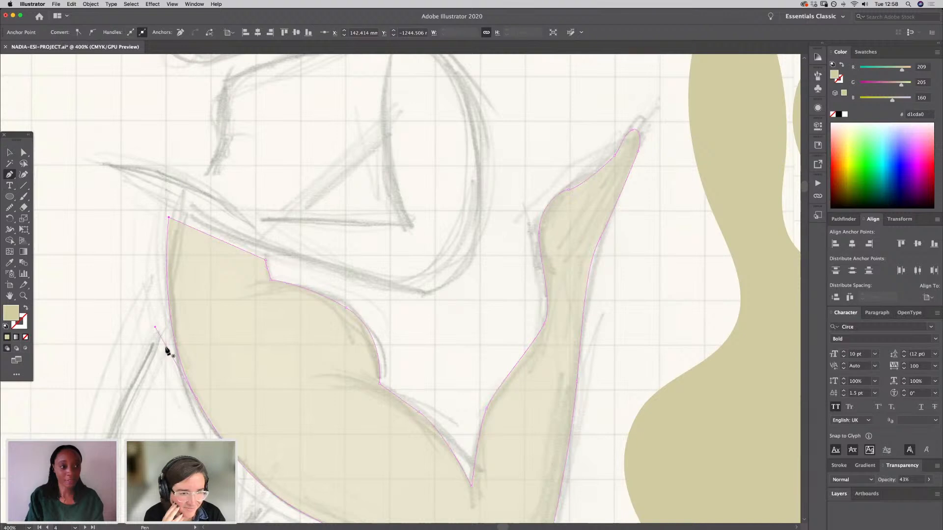
Step: Start a second Pen path for the other leg, curving down its outer thigh to a corner point at the knee
{"action": "left_click", "coordinate": [155, 326]}
{"action": "scroll", "coordinate": [235, 294], "scroll_direction": "down", "scroll_amount": 10}
{"action": "scroll", "coordinate": [235, 295], "scroll_direction": "left", "scroll_amount": 5}
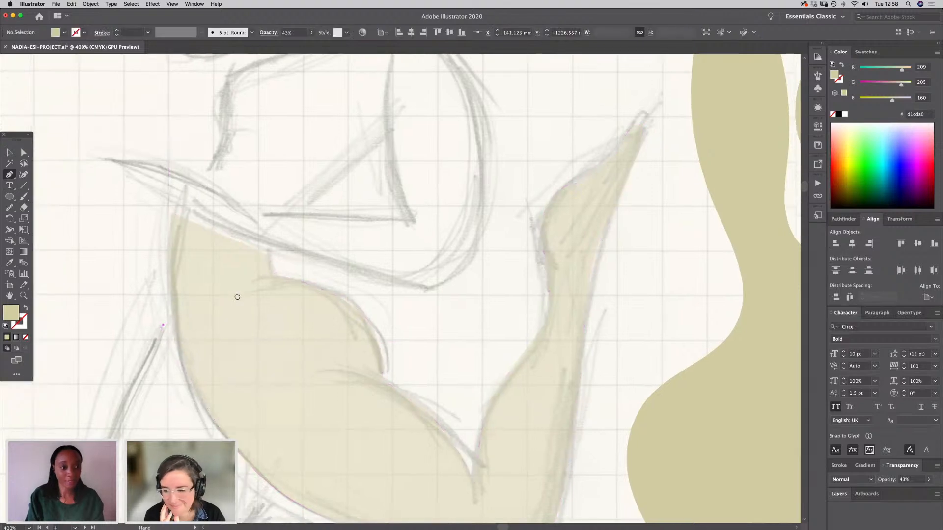
{"action": "left_click_drag", "start_coordinate": [205, 295], "coordinate": [189, 379]}
{"action": "left_click", "coordinate": [195, 398]}
Step: Trace the second leg's shin from the knee down to the pointed toes, then along the sole up to the heel
{"action": "key", "text": "space"}
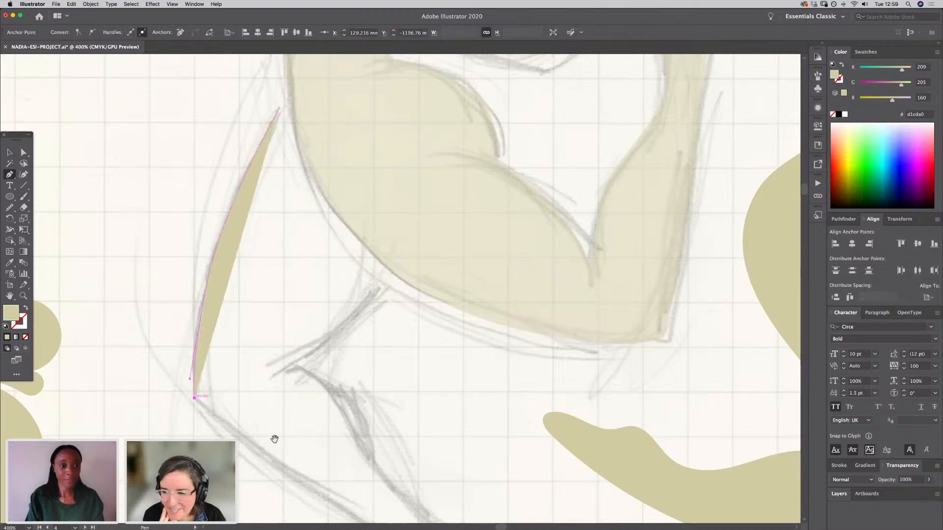
{"action": "left_click_drag", "start_coordinate": [273, 439], "coordinate": [199, 319]}
{"action": "left_click_drag", "start_coordinate": [234, 369], "coordinate": [284, 398]}
{"action": "left_click_drag", "start_coordinate": [326, 439], "coordinate": [392, 387]}
{"action": "key", "text": "space"}
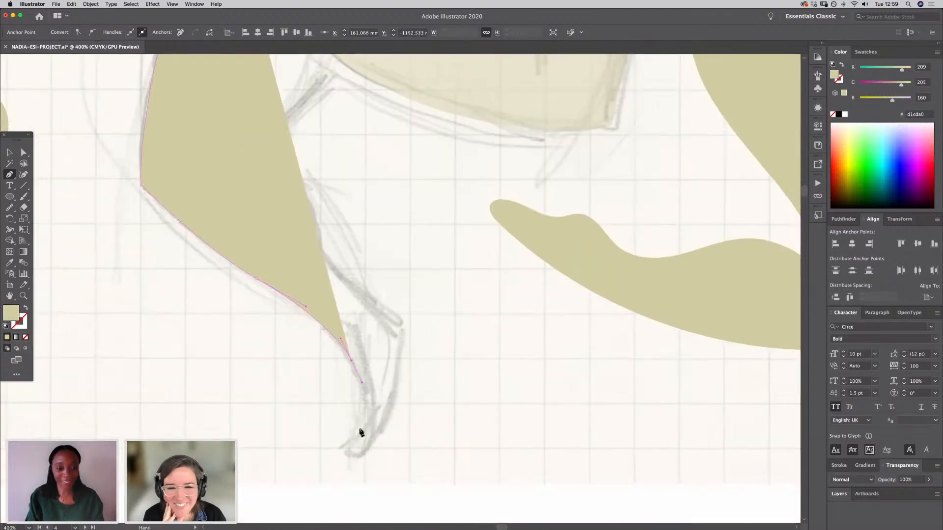
{"action": "mouse_move", "coordinate": [361, 432]}
{"action": "left_mouse_down"}
{"action": "mouse_move", "coordinate": [349, 450]}
{"action": "mouse_move", "coordinate": [371, 447]}
{"action": "left_mouse_up"}
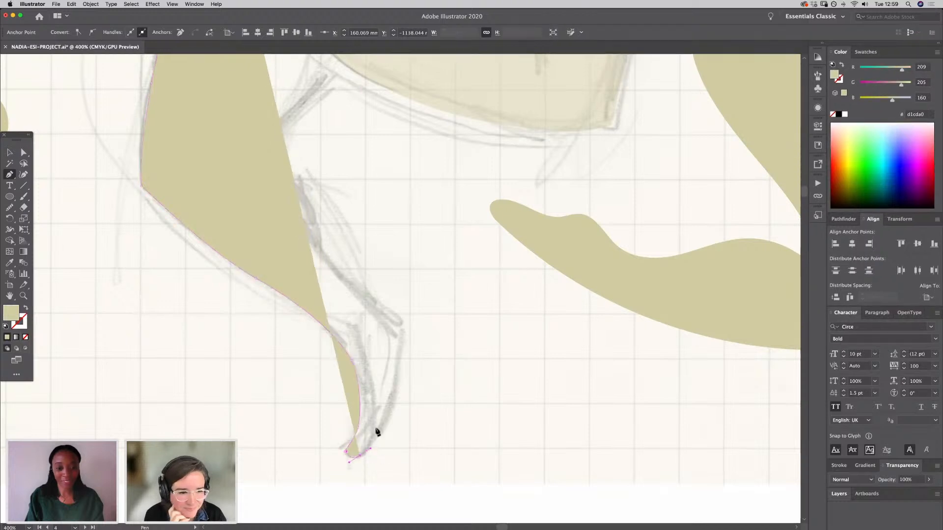
{"action": "left_click_drag", "start_coordinate": [398, 319], "coordinate": [375, 313]}
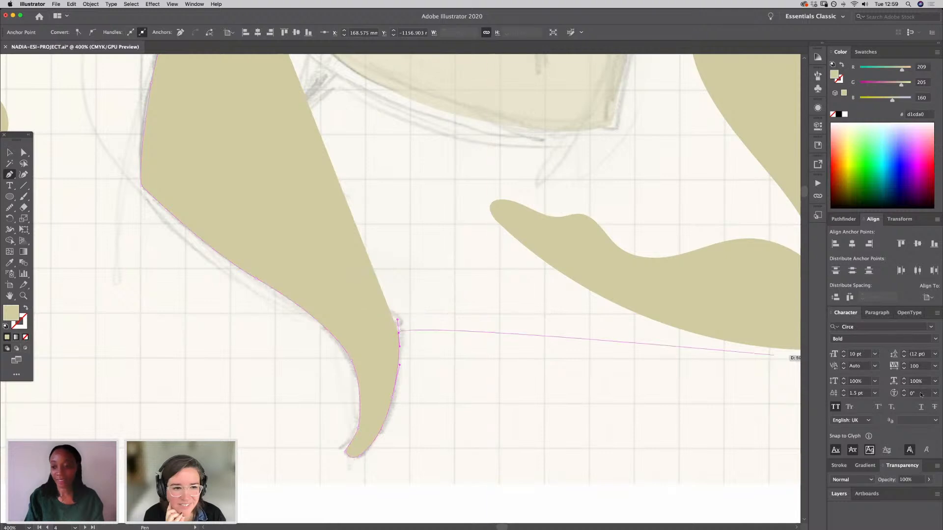
Step: Set the second leg path's opacity to 24% and trace the back of the calf from the heel up to the knee crease
{"action": "left_click", "coordinate": [928, 479]}
{"action": "left_click_drag", "start_coordinate": [928, 491], "coordinate": [901, 491]}
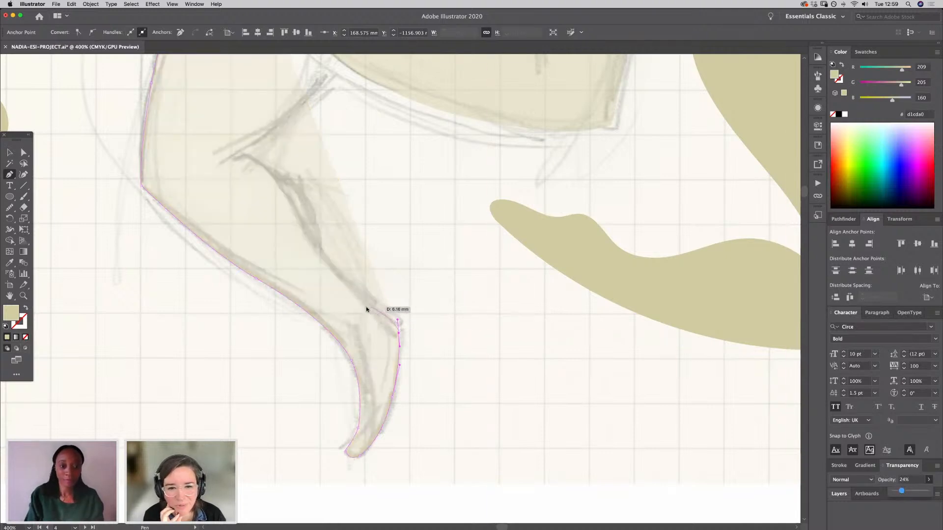
{"action": "left_click_drag", "start_coordinate": [368, 307], "coordinate": [355, 302]}
{"action": "left_click_drag", "start_coordinate": [320, 256], "coordinate": [315, 247]}
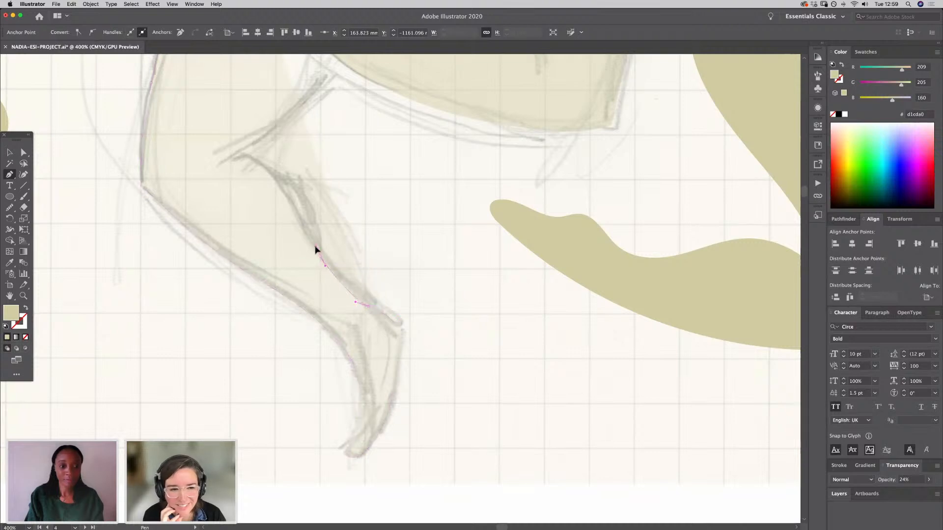
{"action": "scroll", "coordinate": [442, 344], "scroll_direction": "up", "scroll_amount": 5}
{"action": "scroll", "coordinate": [442, 344], "scroll_direction": "left", "scroll_amount": 5}
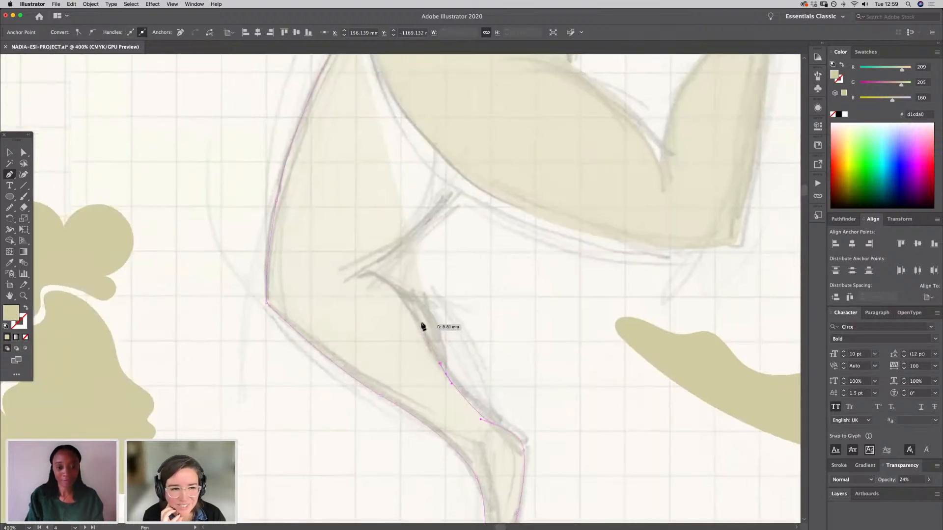
{"action": "left_click", "coordinate": [413, 307], "text": "super"}
{"action": "left_click", "coordinate": [408, 297]}
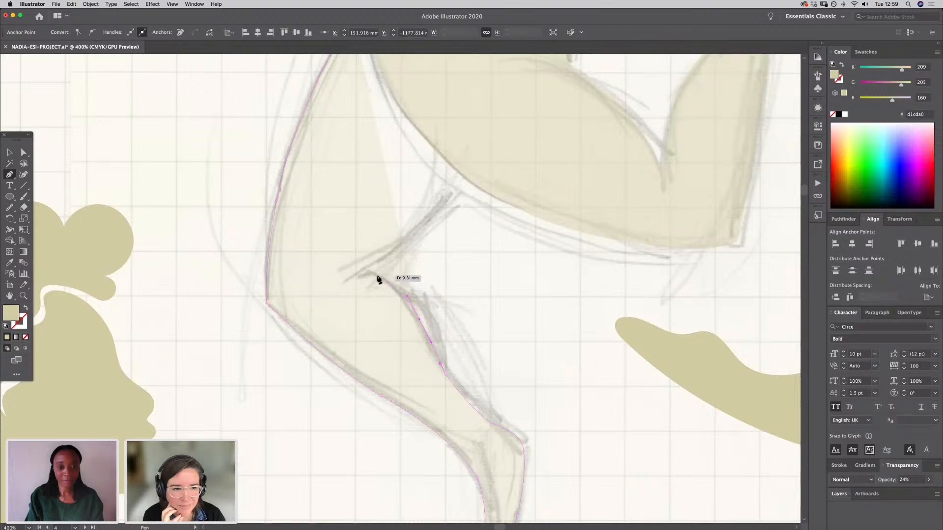
{"action": "left_click", "coordinate": [354, 275]}
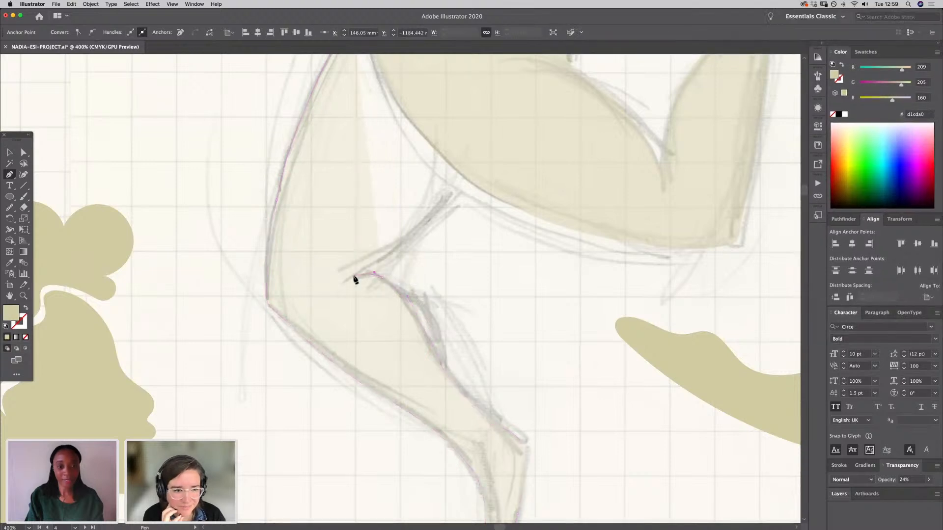
Step: Trace the second leg's thigh from the knee crease up along the gap beside the first leg, closing the path at its start
{"action": "scroll", "coordinate": [426, 216], "scroll_direction": "up", "scroll_amount": 5}
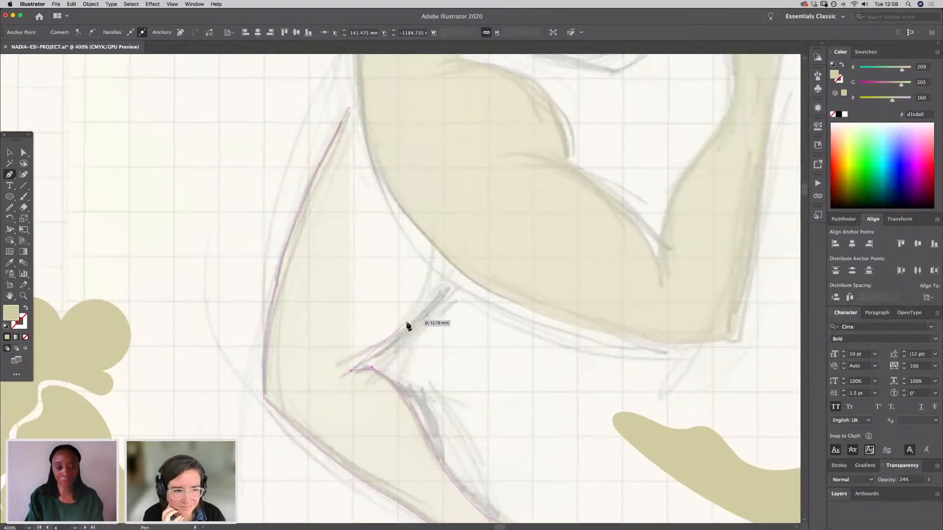
{"action": "left_click", "coordinate": [421, 296]}
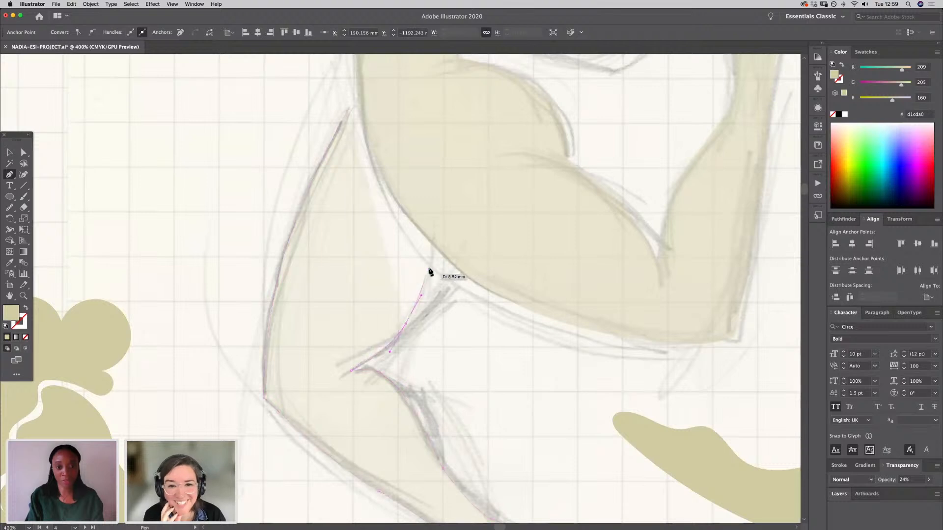
{"action": "left_click", "coordinate": [428, 269]}
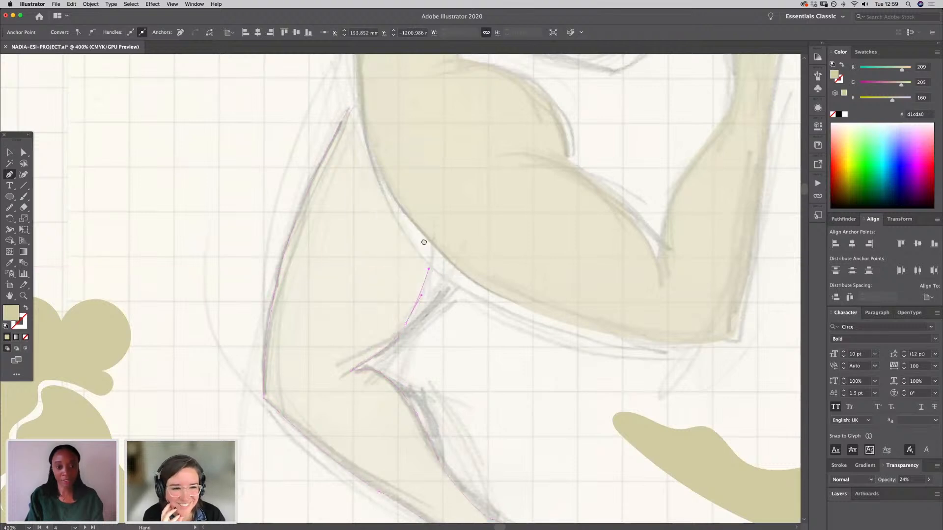
{"action": "scroll", "coordinate": [421, 242], "scroll_direction": "up", "scroll_amount": 5}
{"action": "scroll", "coordinate": [421, 242], "scroll_direction": "left", "scroll_amount": 2}
{"action": "left_click", "coordinate": [404, 275]}
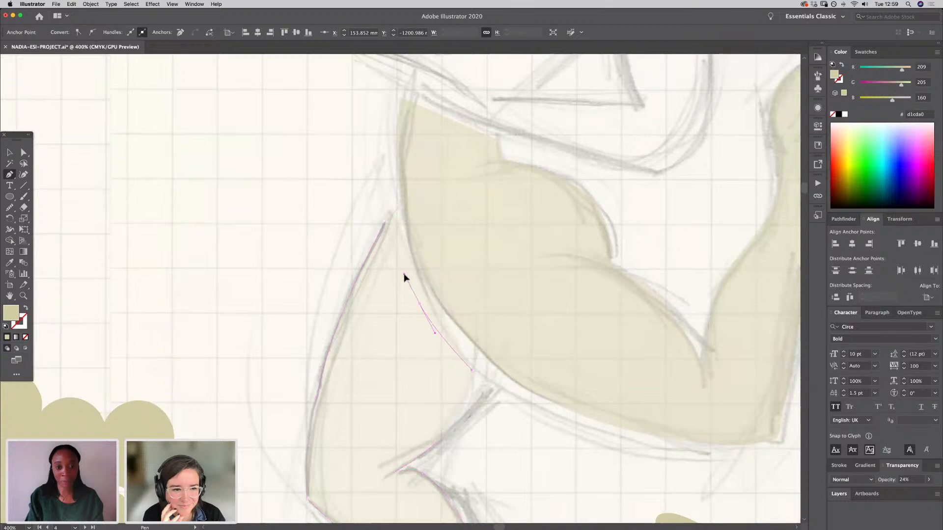
{"action": "left_click", "coordinate": [392, 211]}
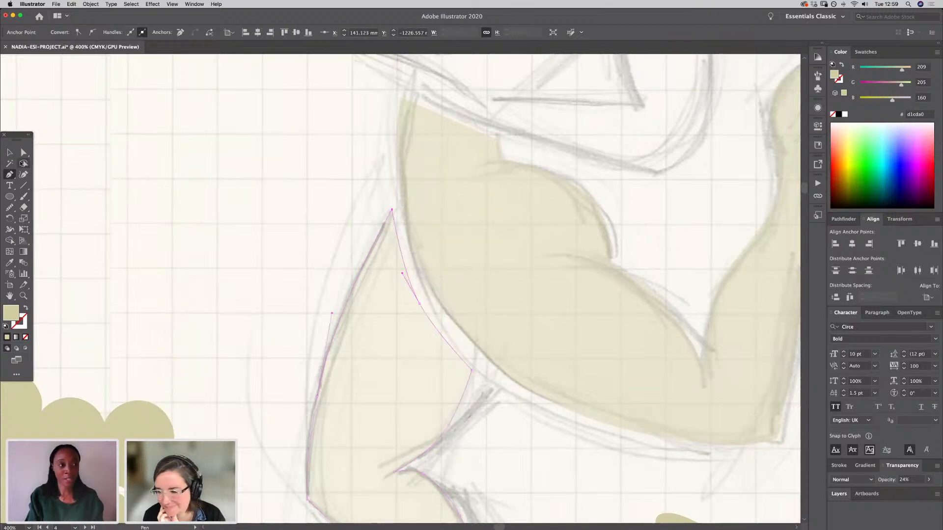
Step: Adjust the anchor points on the second thigh's inner edge with Direct Selection for an even gap to the first leg
{"action": "left_click", "coordinate": [11, 156]}
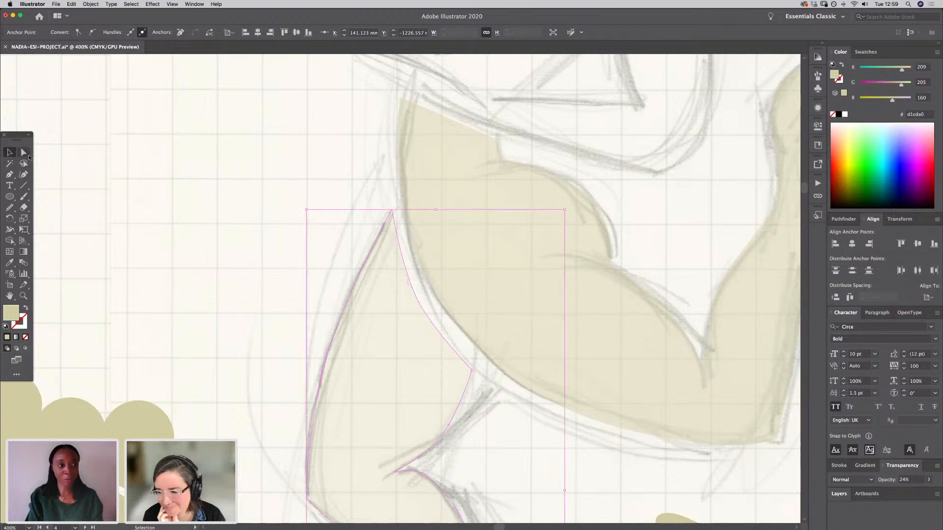
{"action": "left_click", "coordinate": [26, 154]}
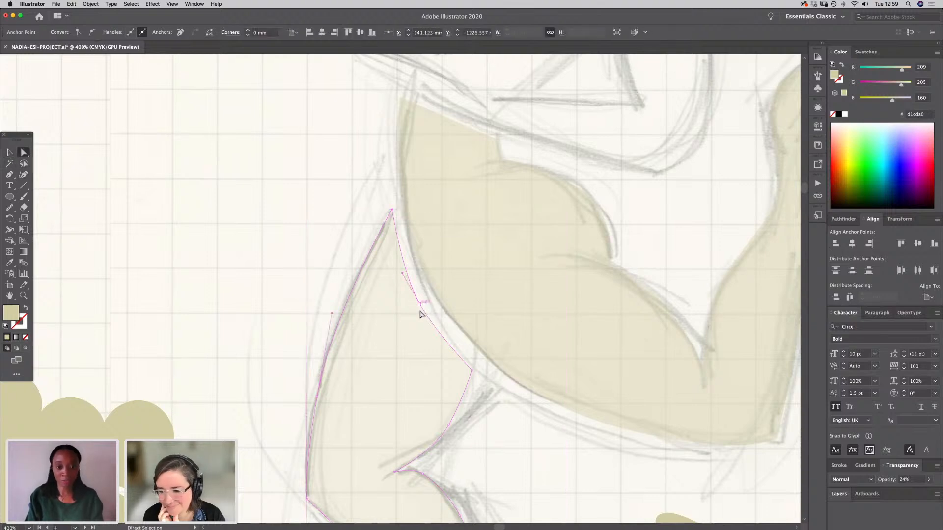
{"action": "left_click_drag", "start_coordinate": [419, 304], "coordinate": [420, 299]}
{"action": "left_click_drag", "start_coordinate": [475, 370], "coordinate": [477, 371]}
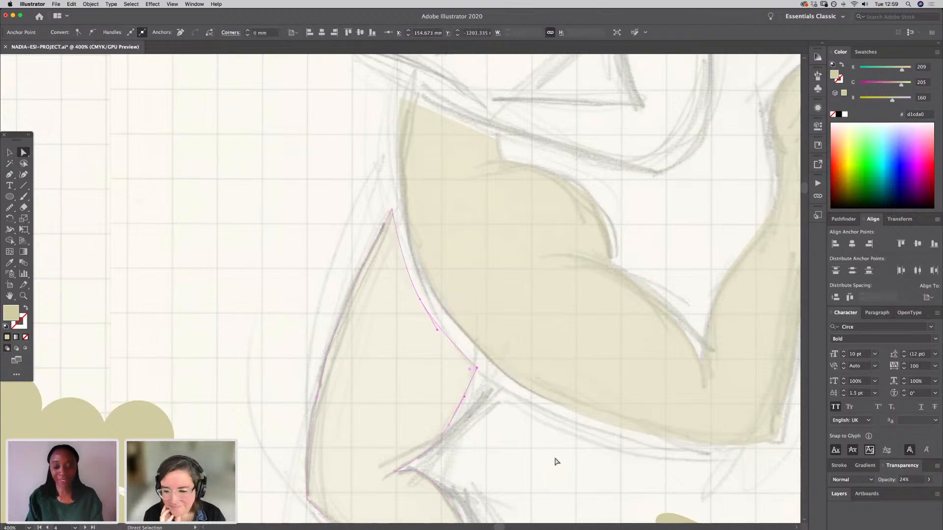
{"action": "left_click", "coordinate": [592, 465]}
{"action": "left_click_drag", "start_coordinate": [597, 466], "coordinate": [473, 307]}
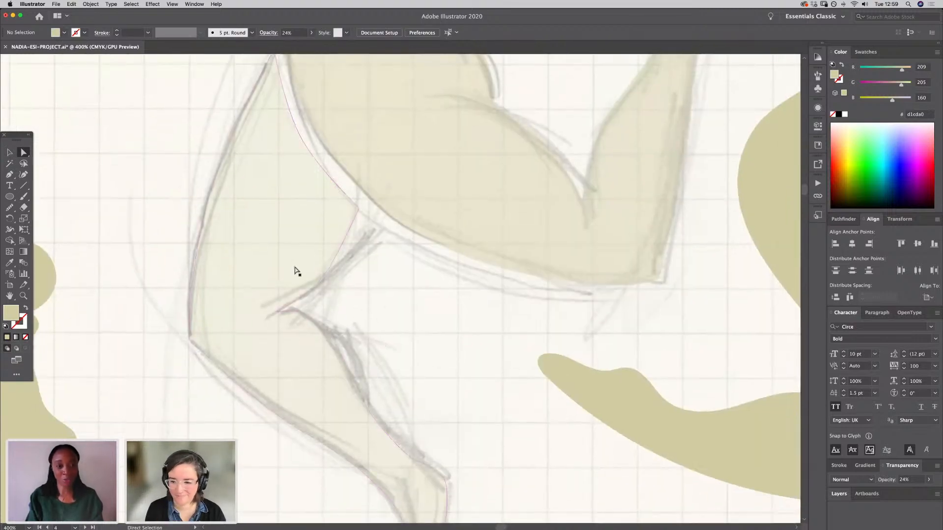
Step: Reshape the curve at the back of the second thigh by moving its anchor point up from the knee crease
{"action": "left_click", "coordinate": [331, 274]}
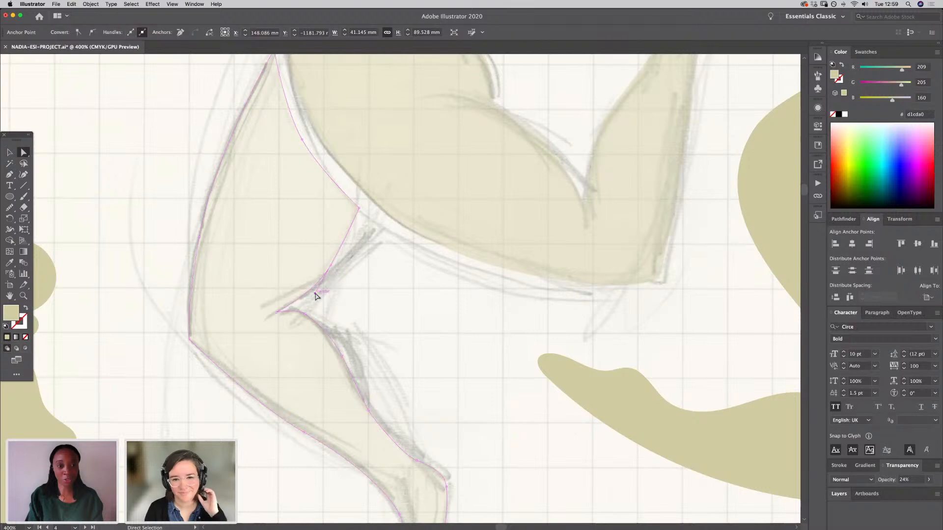
{"action": "left_click_drag", "start_coordinate": [316, 296], "coordinate": [325, 270]}
{"action": "left_click", "coordinate": [361, 286]}
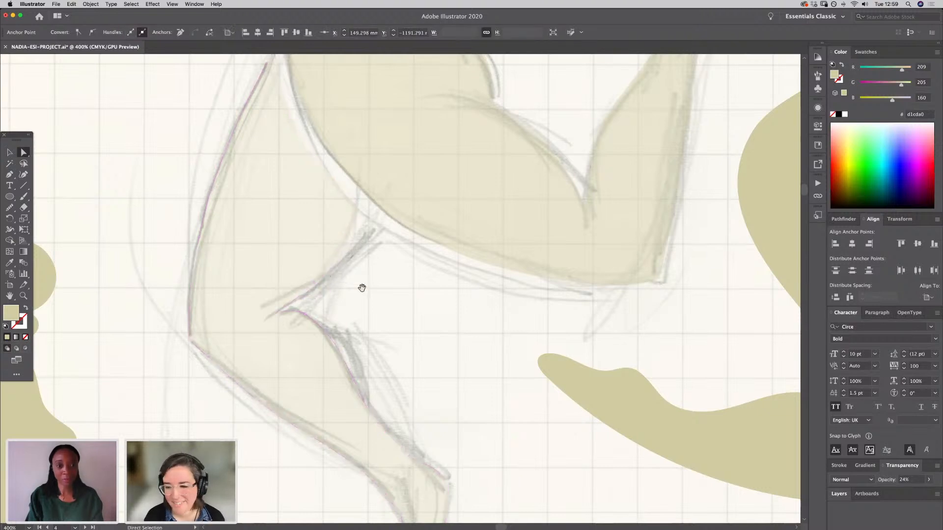
{"action": "left_click_drag", "start_coordinate": [491, 337], "coordinate": [383, 360]}
{"action": "left_click_drag", "start_coordinate": [306, 260], "coordinate": [386, 509]}
{"action": "left_click_drag", "start_coordinate": [402, 307], "coordinate": [400, 379]}
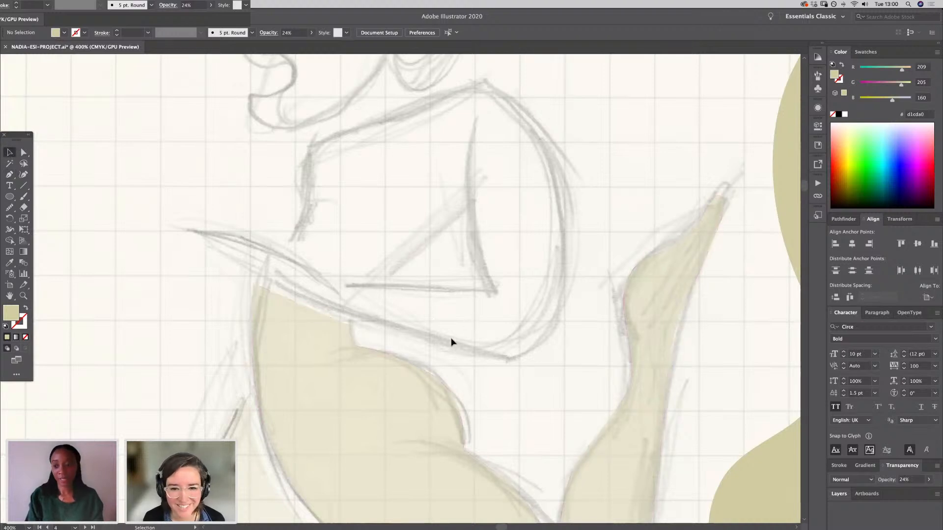
Step: Open the layer list, expand the COLOURS layer and look through its contents
{"action": "left_click", "coordinate": [839, 494]}
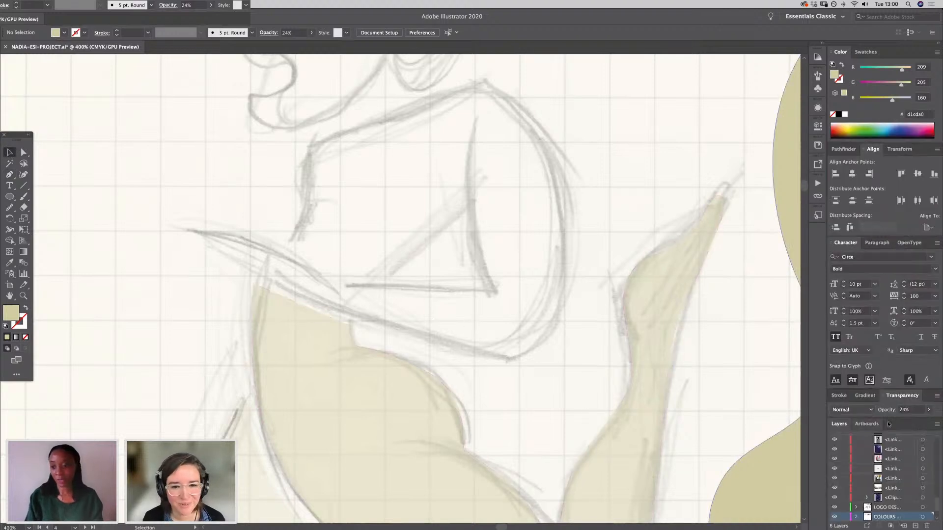
{"action": "left_click", "coordinate": [831, 245]}
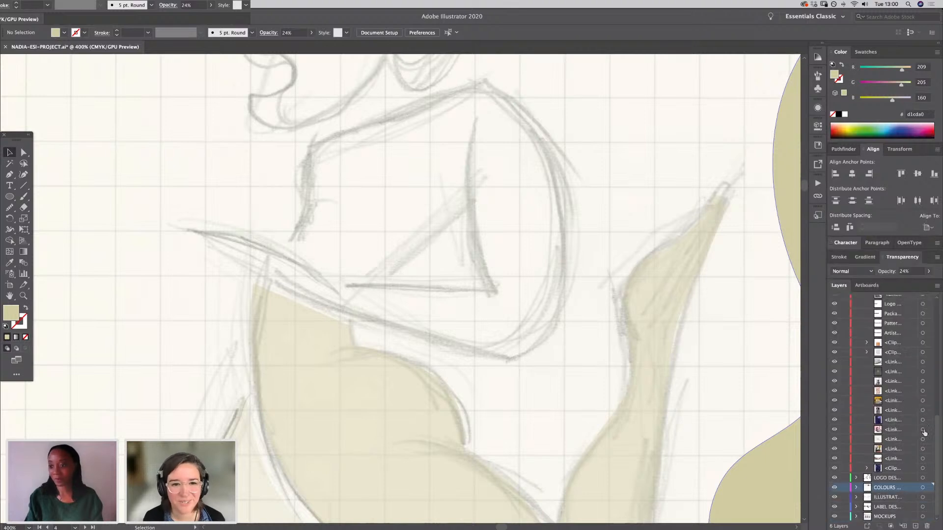
{"action": "left_click", "coordinate": [861, 488]}
{"action": "left_click_drag", "start_coordinate": [937, 403], "coordinate": [935, 491]}
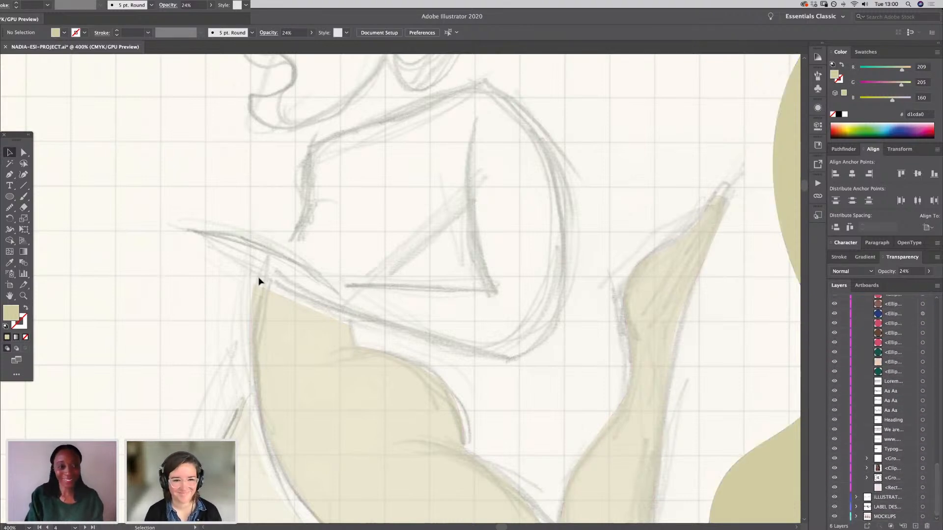
Step: Trace the torso with the Pen tool from above the forearm up the front edge and along the shoulder line past the shoulder's peak
{"action": "left_click", "coordinate": [255, 286]}
{"action": "left_click", "coordinate": [10, 175]}
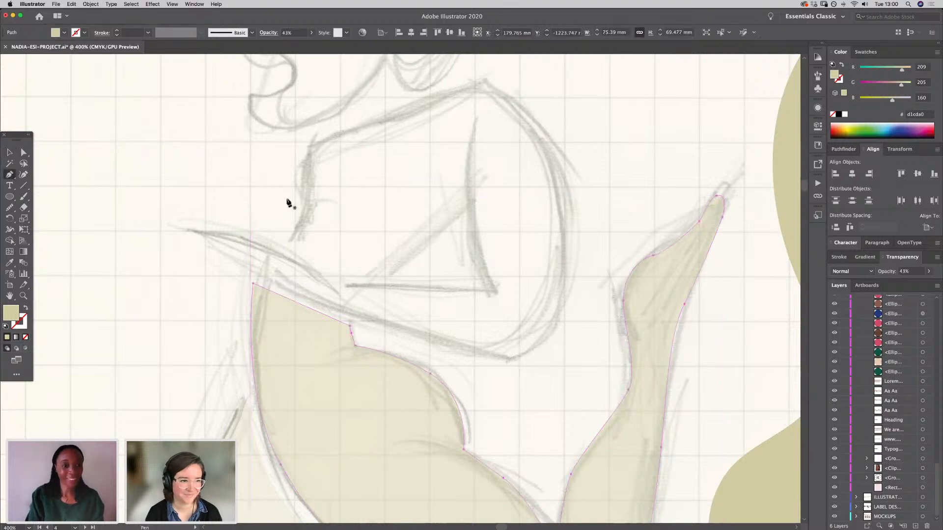
{"action": "left_click", "coordinate": [288, 242]}
{"action": "left_click", "coordinate": [300, 223]}
{"action": "left_click", "coordinate": [301, 209]}
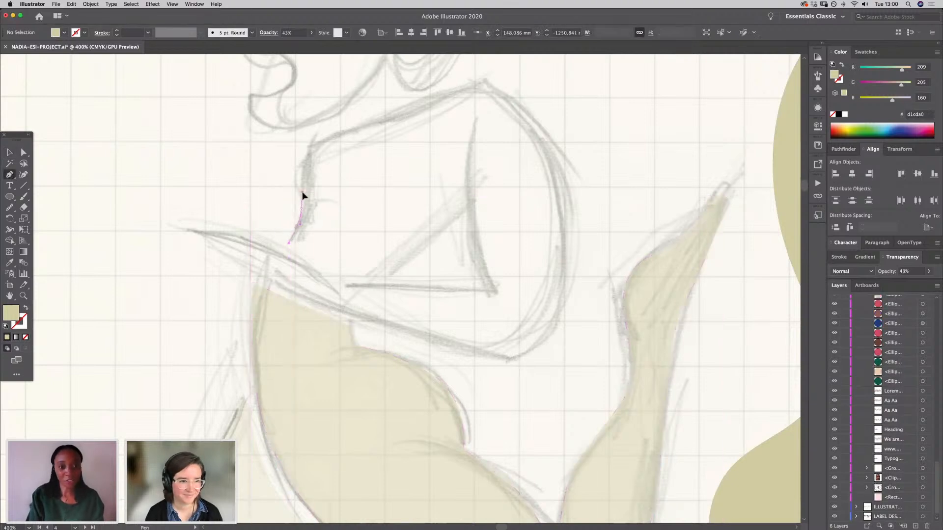
{"action": "left_click_drag", "start_coordinate": [302, 192], "coordinate": [302, 159]}
{"action": "left_click", "coordinate": [307, 149]}
{"action": "key", "text": "space"}
{"action": "left_click_drag", "start_coordinate": [400, 126], "coordinate": [362, 361]}
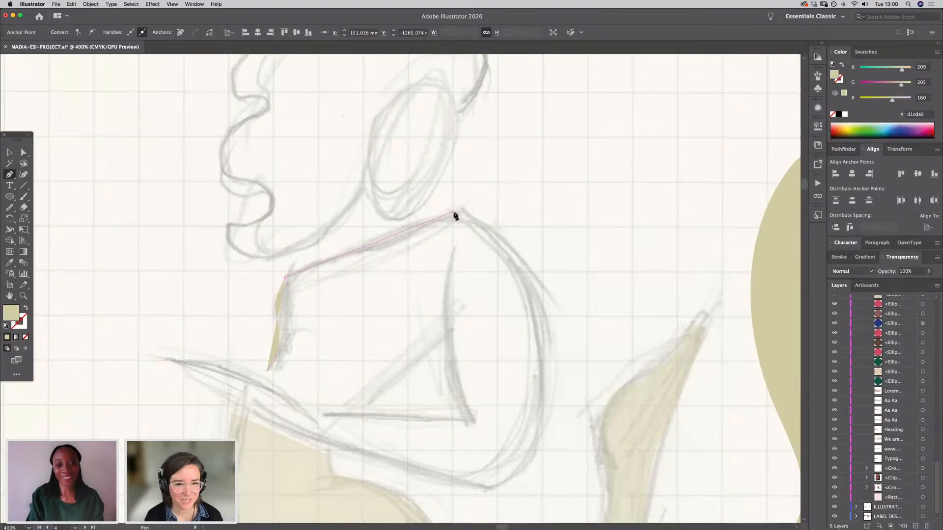
{"action": "left_click_drag", "start_coordinate": [454, 215], "coordinate": [490, 242]}
{"action": "left_click", "coordinate": [489, 238]}
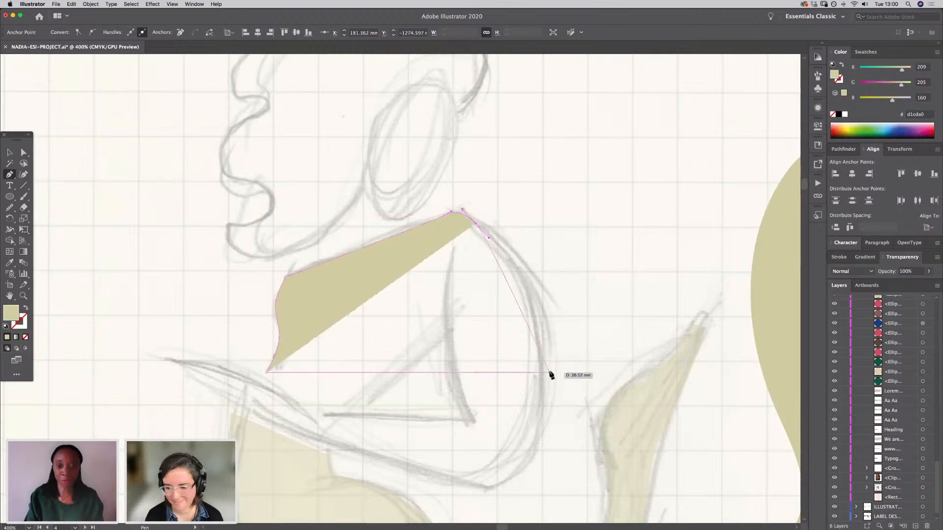
Step: Continue the path down the back of the upper arm, around the elbow and along the forearm's lower edge to the fingertips
{"action": "left_click_drag", "start_coordinate": [547, 347], "coordinate": [552, 402]}
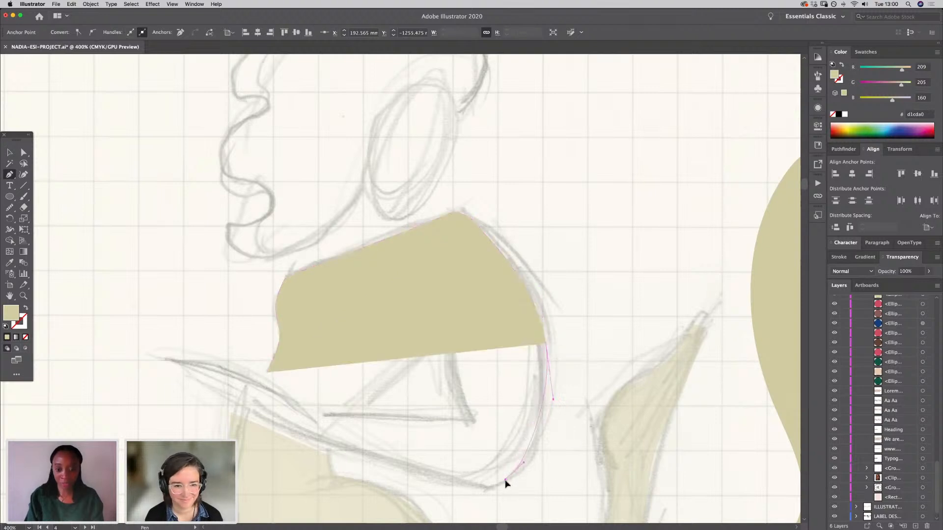
{"action": "left_click_drag", "start_coordinate": [505, 482], "coordinate": [504, 482]}
{"action": "left_click", "coordinate": [489, 488]}
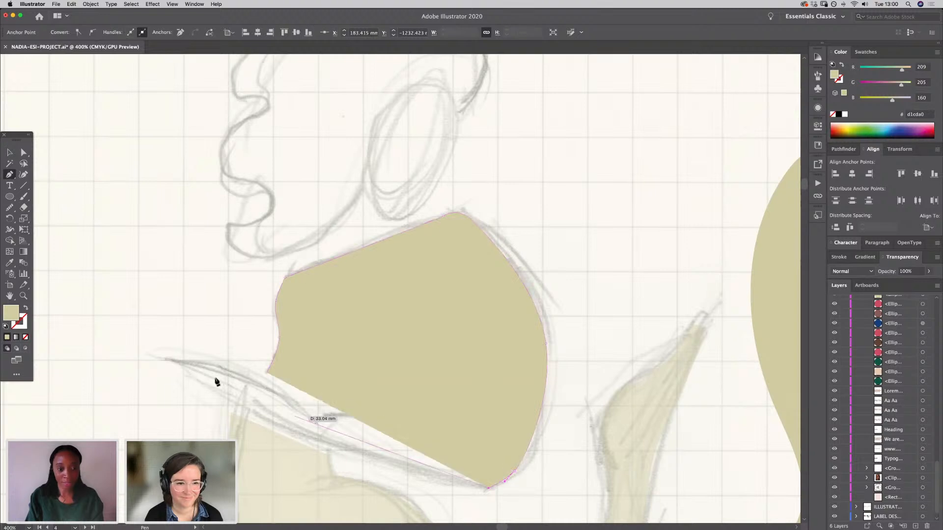
{"action": "left_click_drag", "start_coordinate": [288, 429], "coordinate": [239, 407]}
{"action": "left_click", "coordinate": [168, 361]}
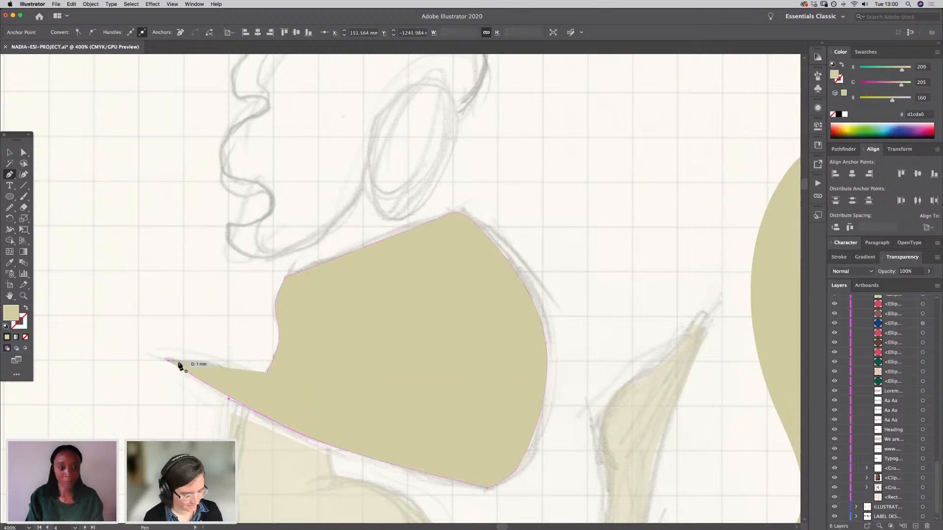
Step: Set the upper body path's opacity to 28% and start tracing the upper edge of the hand back from the fingertips
{"action": "left_click", "coordinate": [928, 271]}
{"action": "left_click_drag", "start_coordinate": [927, 282], "coordinate": [902, 282]}
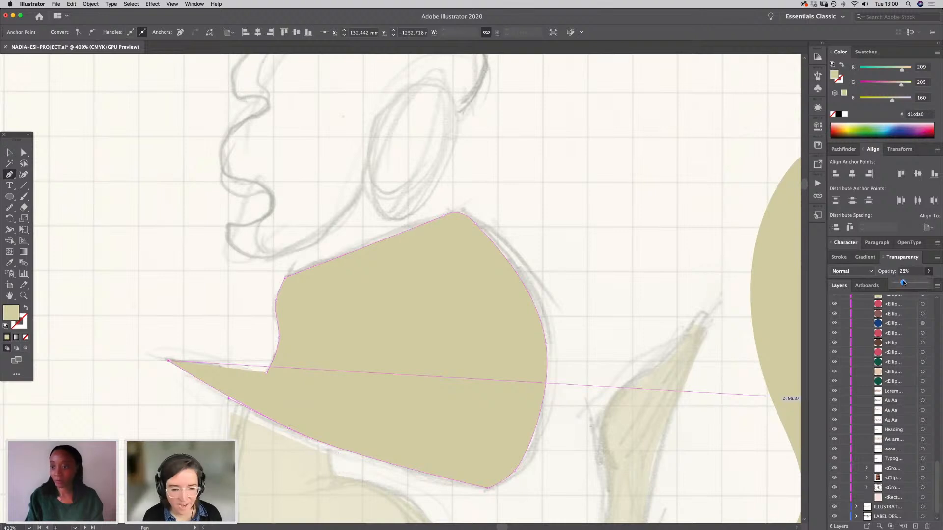
{"action": "left_click_drag", "start_coordinate": [262, 383], "coordinate": [296, 396]}
{"action": "left_click", "coordinate": [312, 417]}
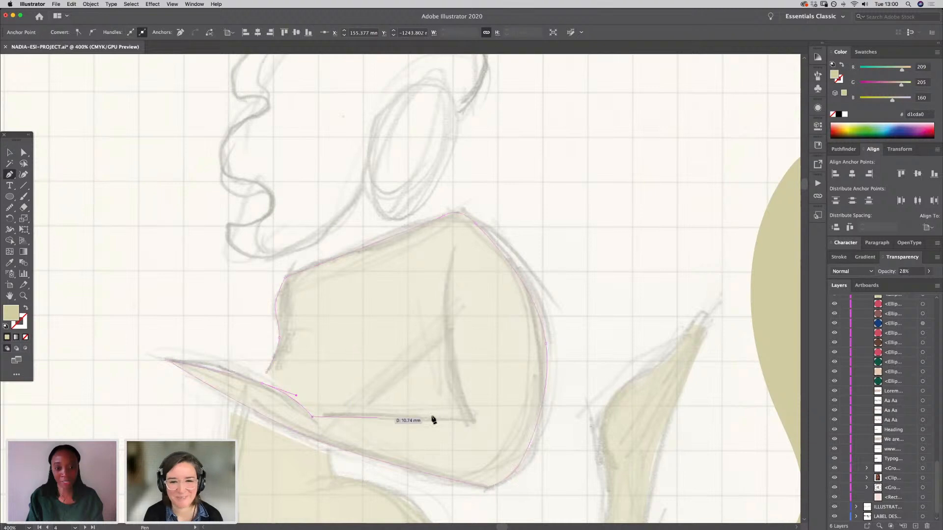
{"action": "left_click", "coordinate": [461, 421]}
{"action": "left_click_drag", "start_coordinate": [451, 404], "coordinate": [447, 342]}
{"action": "key", "text": "z"}
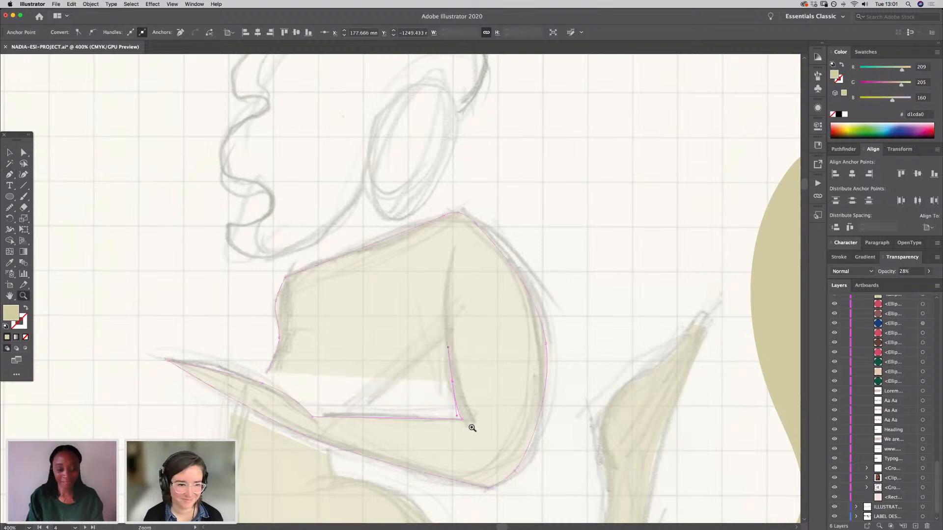
{"action": "key", "text": "super+z"}
{"action": "key", "text": "super+z"}
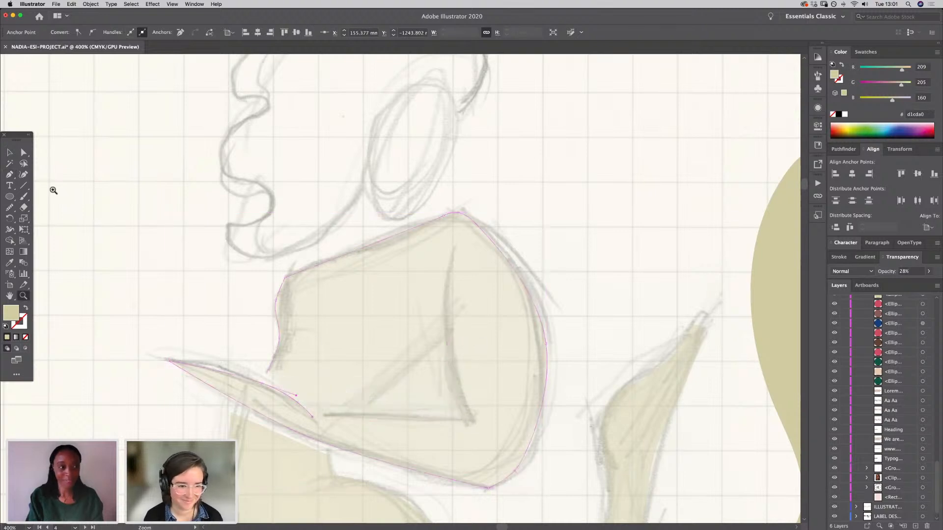
Step: Trace the forearm's upper edge and the triangular gap between arm and torso, closing the upper body path at its start
{"action": "left_click", "coordinate": [9, 175]}
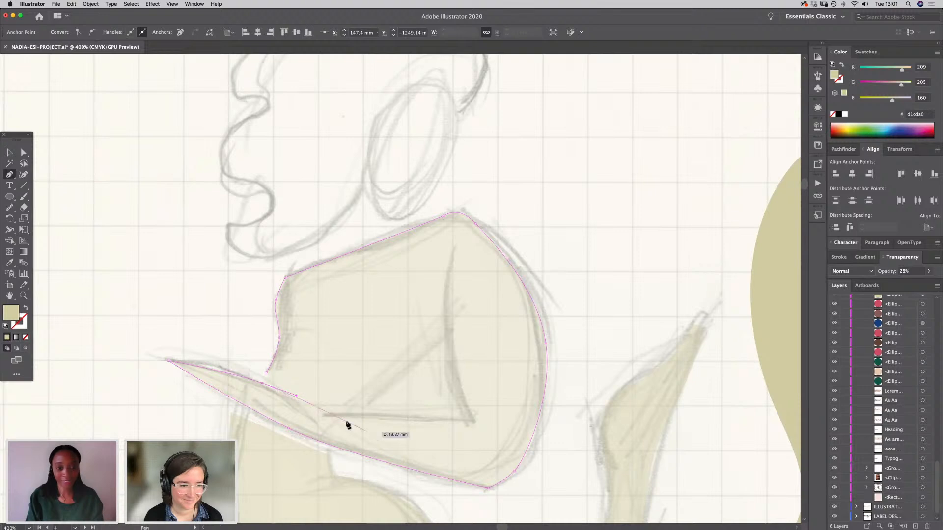
{"action": "left_click", "coordinate": [317, 416]}
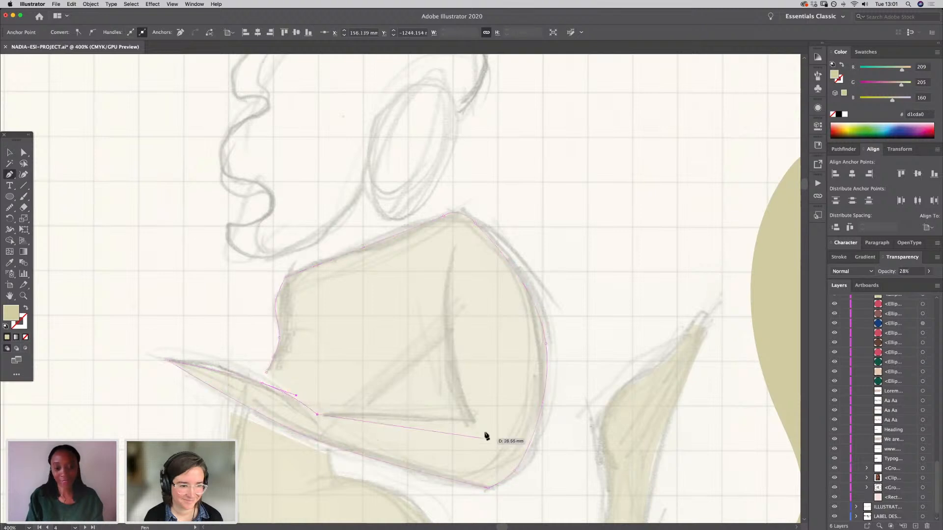
{"action": "left_click", "coordinate": [465, 418]}
{"action": "left_click_drag", "start_coordinate": [445, 375], "coordinate": [440, 343]}
{"action": "left_click", "coordinate": [440, 325]}
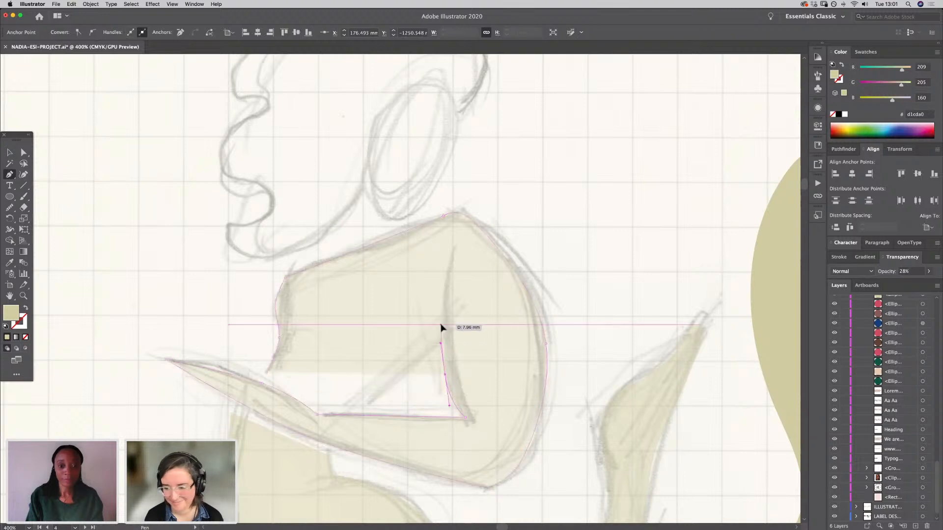
{"action": "left_click", "coordinate": [349, 403]}
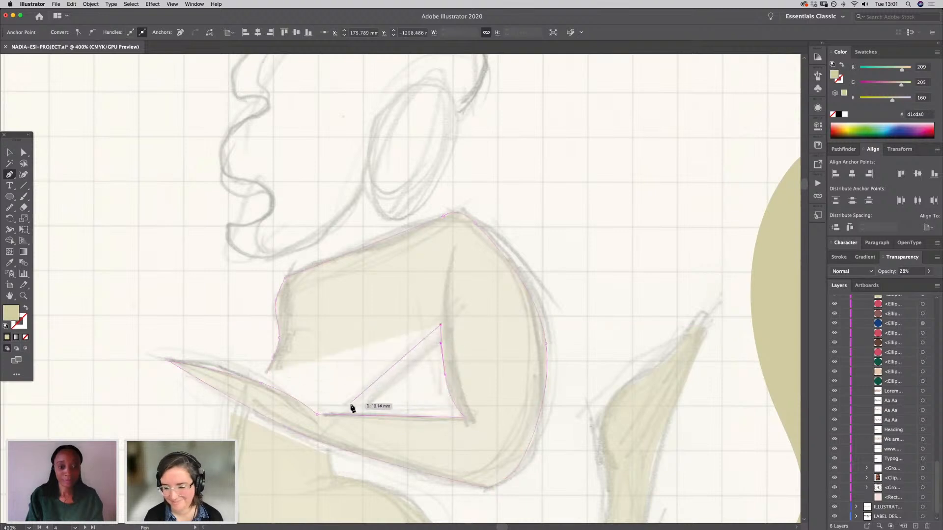
{"action": "left_click", "coordinate": [317, 406]}
{"action": "left_click", "coordinate": [266, 373]}
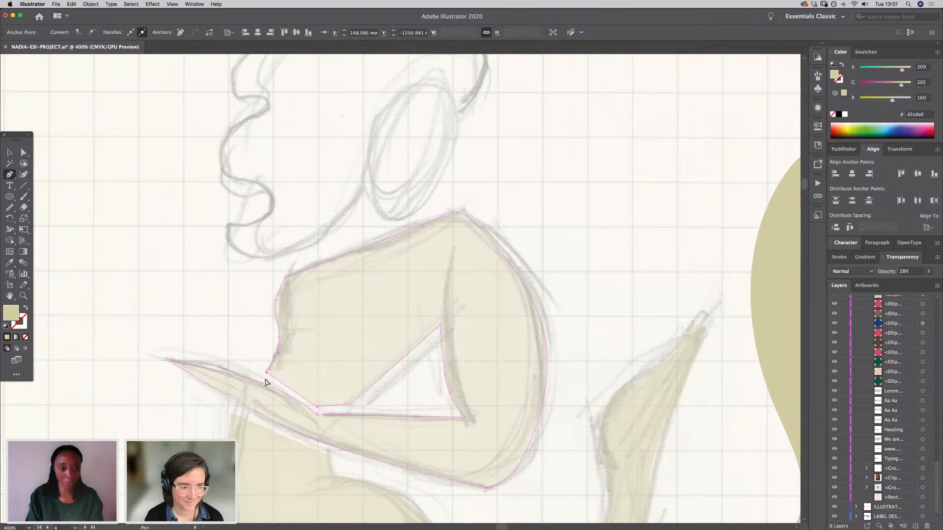
Step: Adjust the anchor points around the triangular arm gap and the torso's lower corner with Direct Selection
{"action": "left_click", "coordinate": [23, 153]}
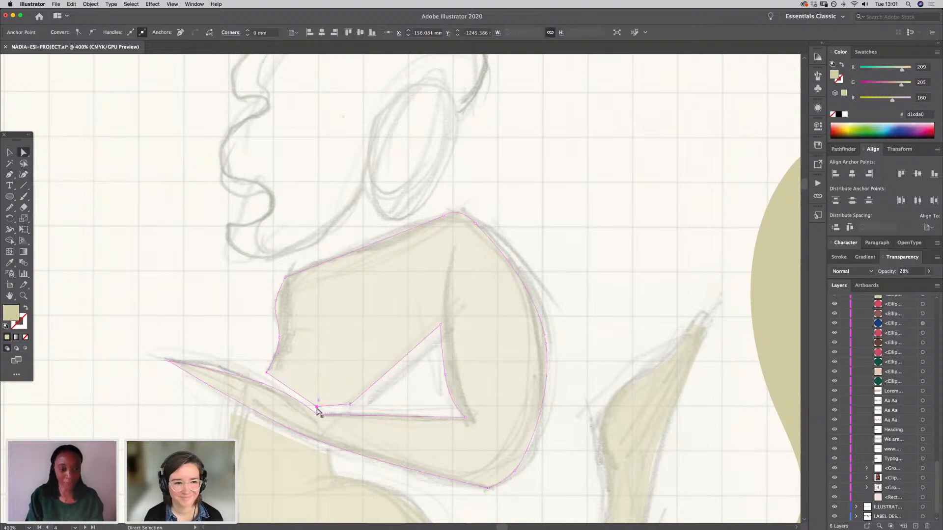
{"action": "left_click_drag", "start_coordinate": [316, 407], "coordinate": [321, 405]}
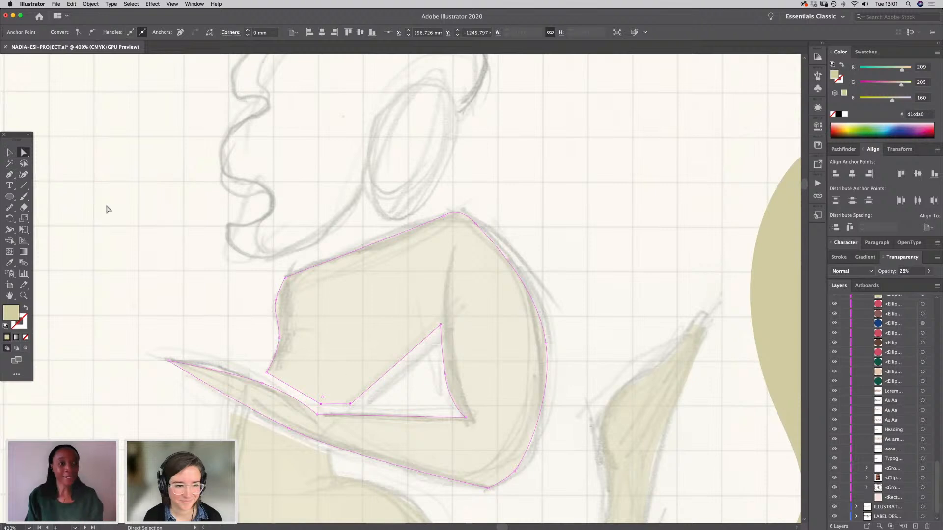
{"action": "left_click_drag", "start_coordinate": [445, 375], "coordinate": [447, 368]}
{"action": "left_click_drag", "start_coordinate": [440, 324], "coordinate": [446, 323]}
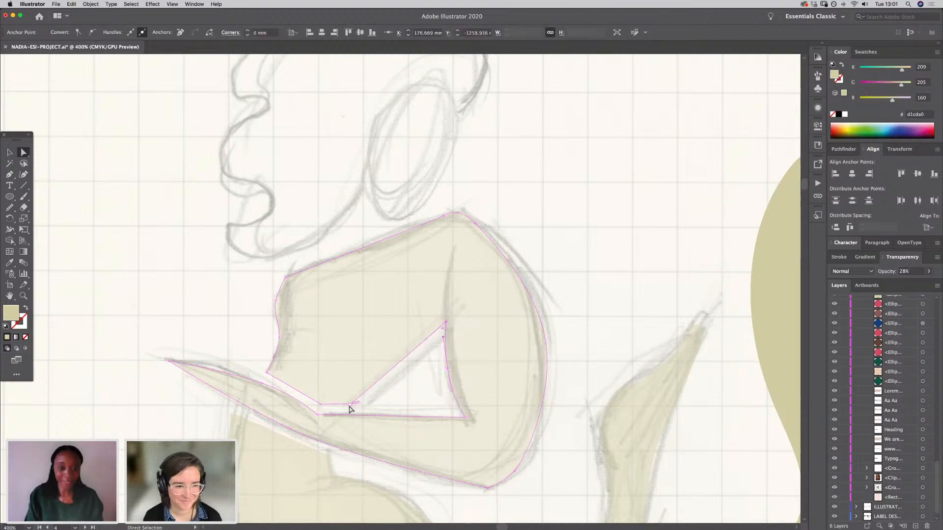
Step: Select the finished dancing figure, collapse the moodboard, logo and colours layers, and go to the end of the illustrations layer's contents
{"action": "key", "text": "super+minus"}
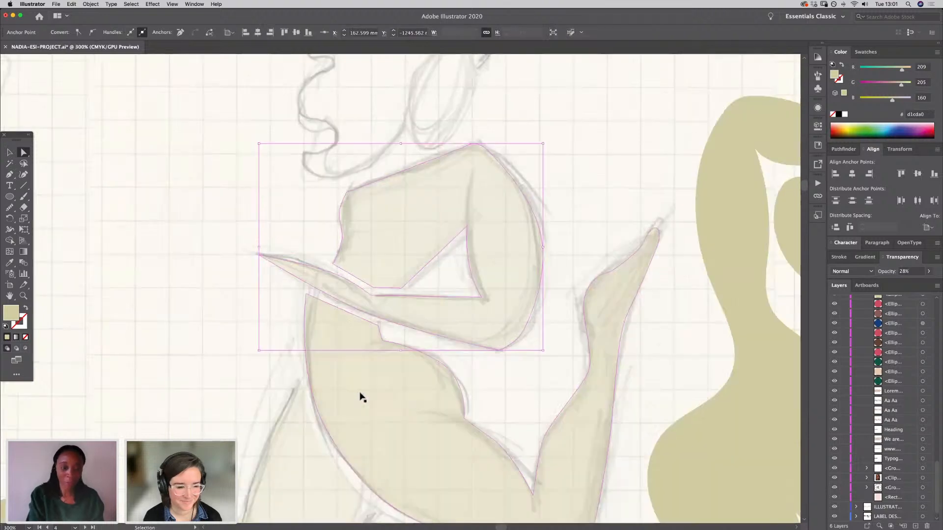
{"action": "key", "text": "super+minus"}
{"action": "key", "text": "super+minus"}
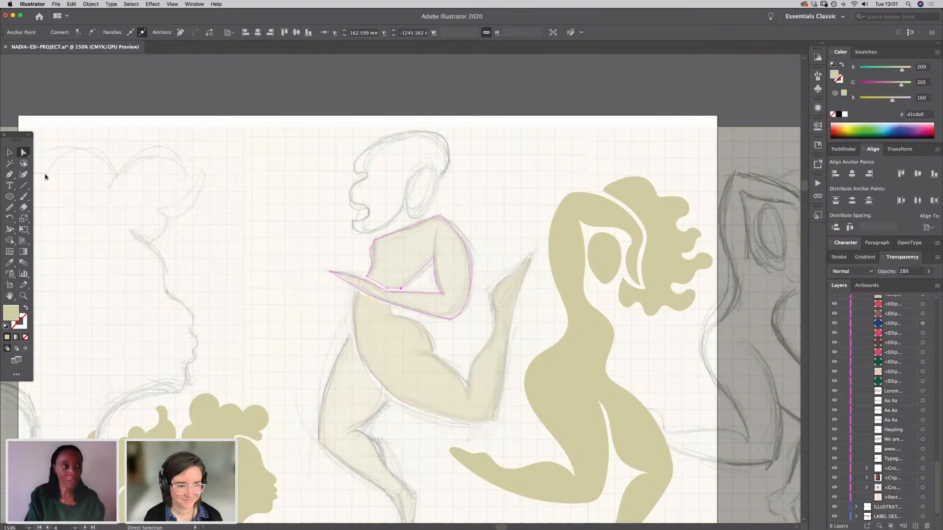
{"action": "left_click", "coordinate": [11, 152]}
{"action": "left_click", "coordinate": [557, 373]}
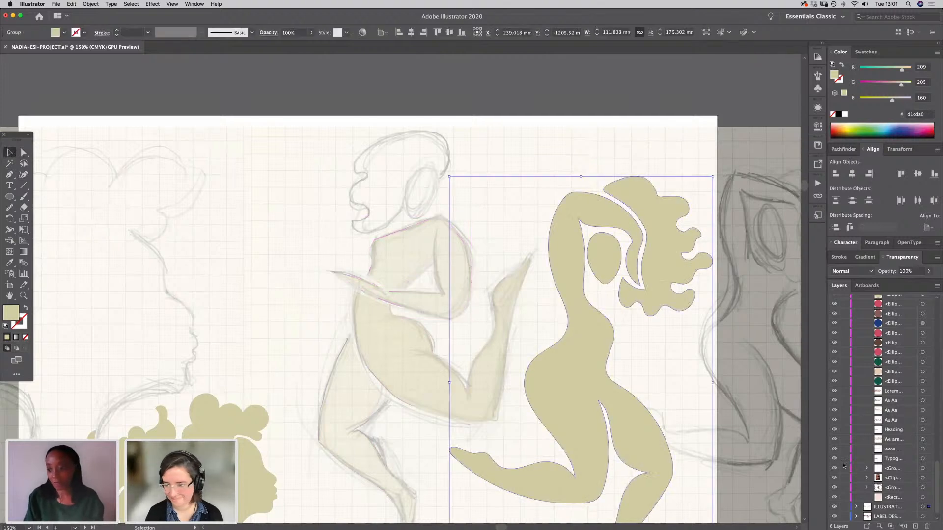
{"action": "scroll", "coordinate": [860, 308], "scroll_direction": "up", "scroll_amount": 15}
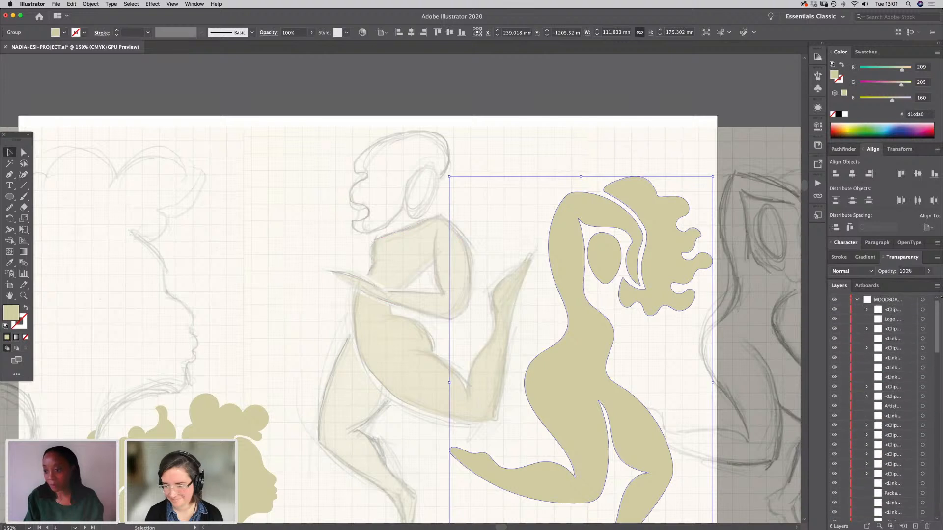
{"action": "left_click", "coordinate": [857, 300]}
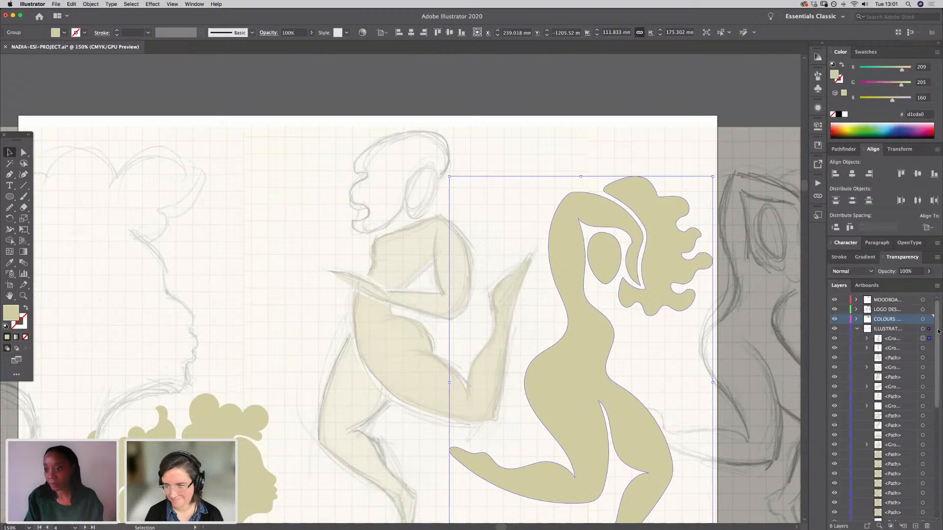
{"action": "scroll", "coordinate": [844, 491], "scroll_direction": "down", "scroll_amount": 10}
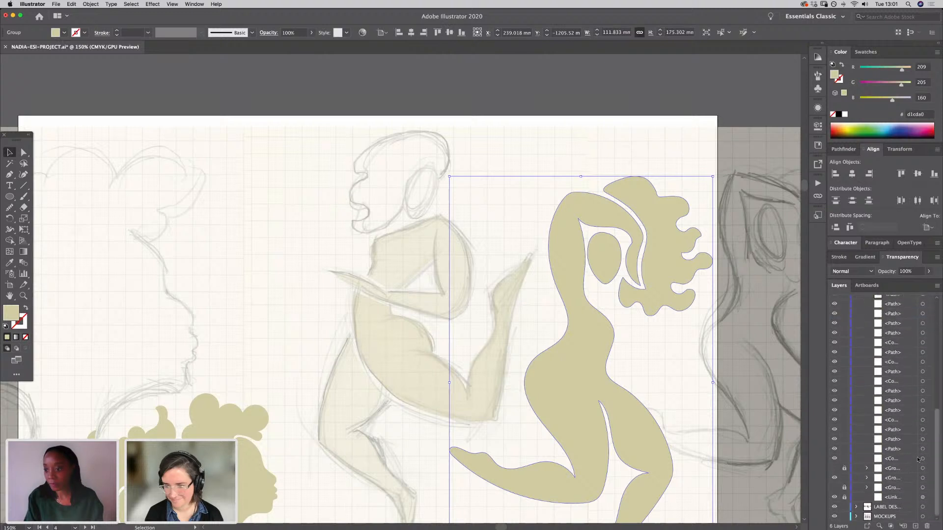
Step: Toggle the linked sketch image's visibility to compare the traced shapes with and without it, leaving the sketch shown
{"action": "left_click", "coordinate": [834, 497]}
{"action": "left_click", "coordinate": [749, 396]}
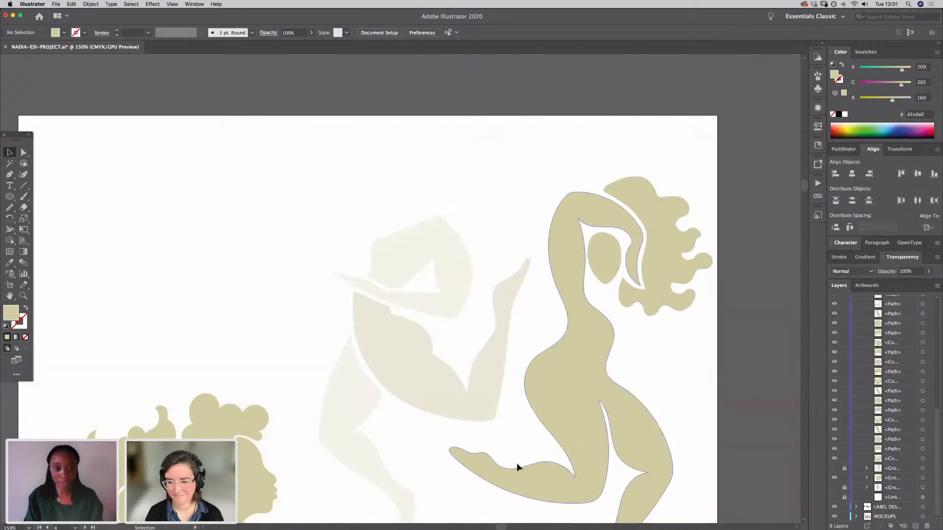
{"action": "left_click_drag", "start_coordinate": [429, 472], "coordinate": [426, 404]}
{"action": "left_click", "coordinate": [835, 497]}
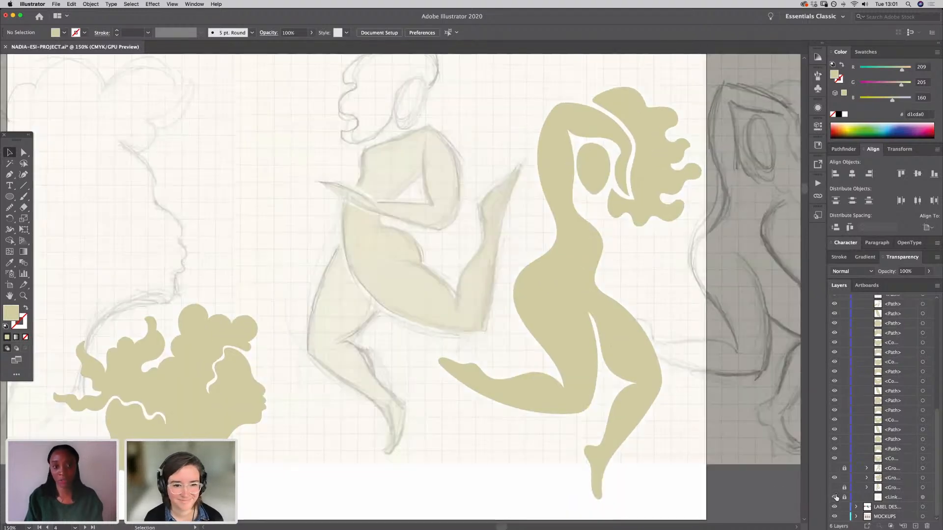
{"action": "left_click", "coordinate": [835, 497]}
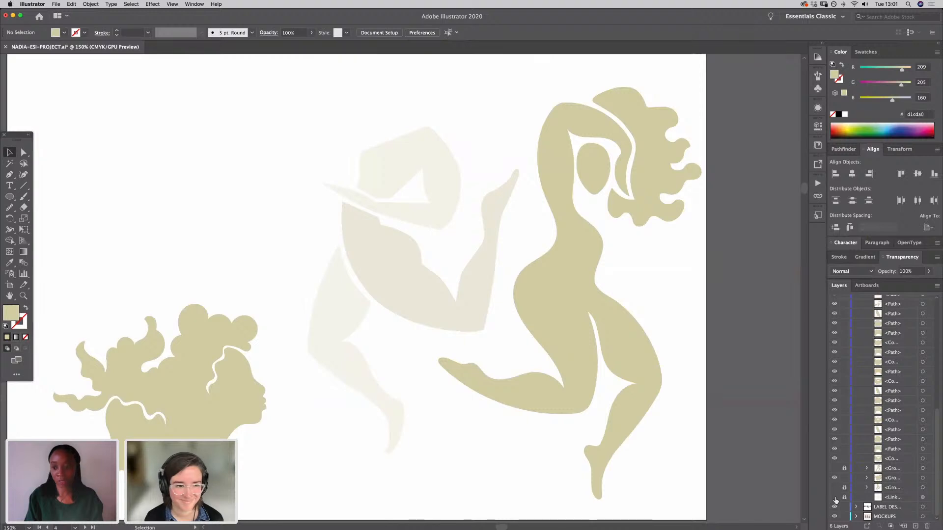
{"action": "left_click", "coordinate": [834, 497]}
{"action": "left_click", "coordinate": [835, 498]}
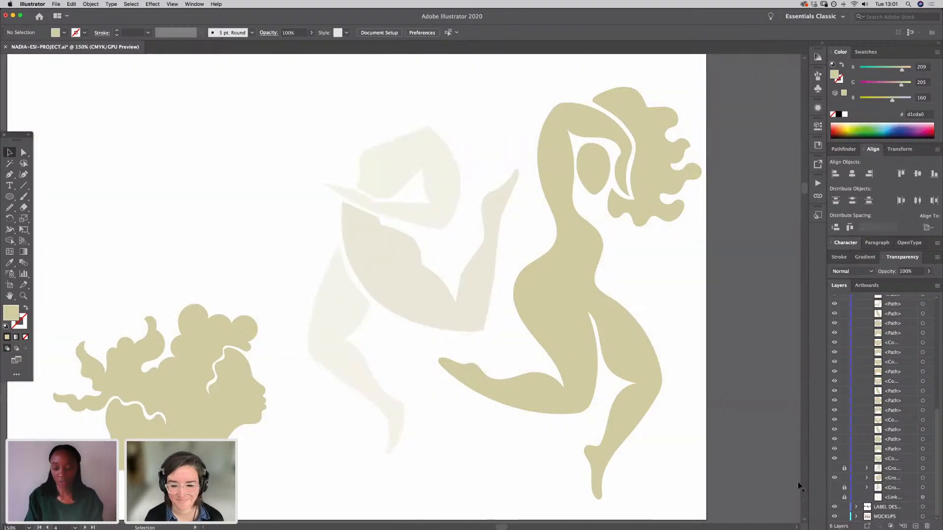
{"action": "left_click", "coordinate": [836, 498]}
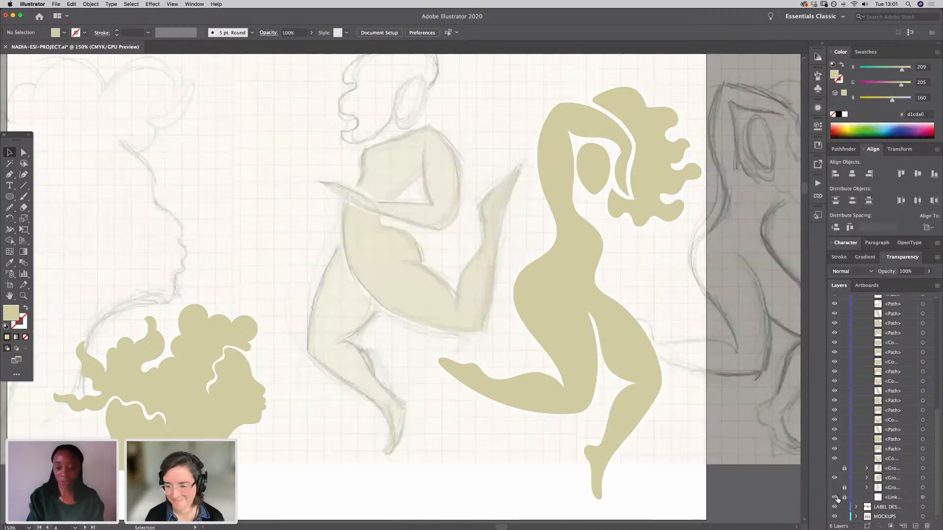
Step: Trace the sketched oval above the shoulder as a closed, filled shape with curved Pen tool segments
{"action": "key", "text": "super+equal"}
{"action": "key", "text": "super+equal"}
{"action": "scroll", "coordinate": [577, 219], "scroll_direction": "up", "scroll_amount": 5}
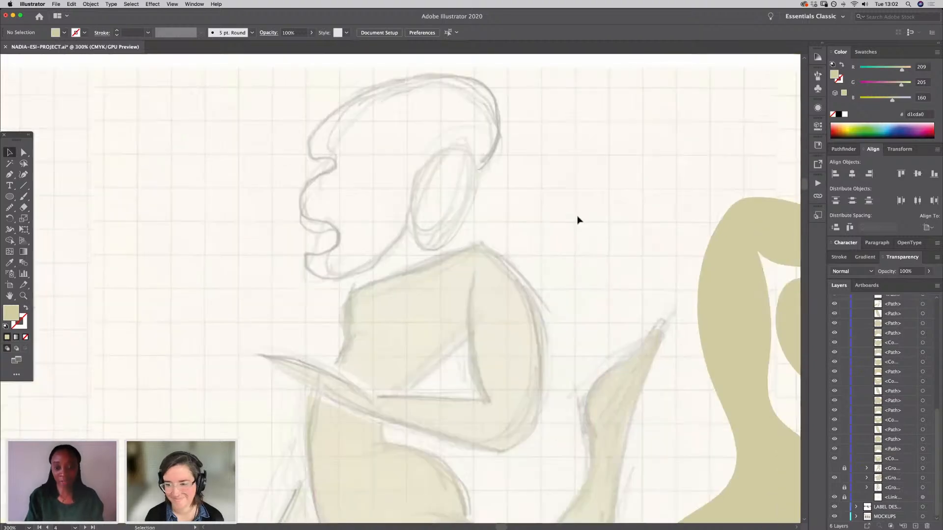
{"action": "key", "text": "super+equal"}
{"action": "key", "text": "super+equal"}
{"action": "left_click_drag", "start_coordinate": [612, 208], "coordinate": [606, 364]}
{"action": "left_click", "coordinate": [10, 175]}
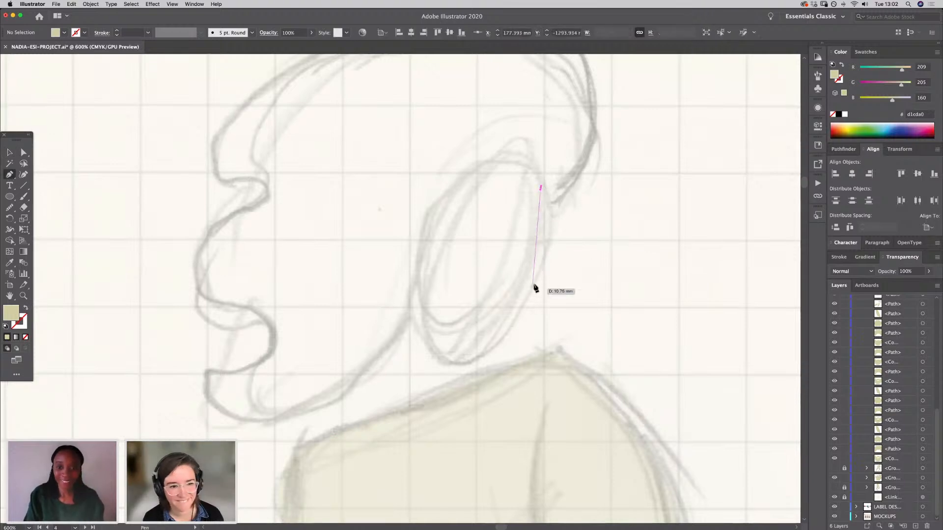
{"action": "key", "text": "super+z"}
{"action": "left_click", "coordinate": [539, 178]}
{"action": "left_click_drag", "start_coordinate": [539, 268], "coordinate": [525, 310]}
{"action": "left_click_drag", "start_coordinate": [466, 358], "coordinate": [446, 359]}
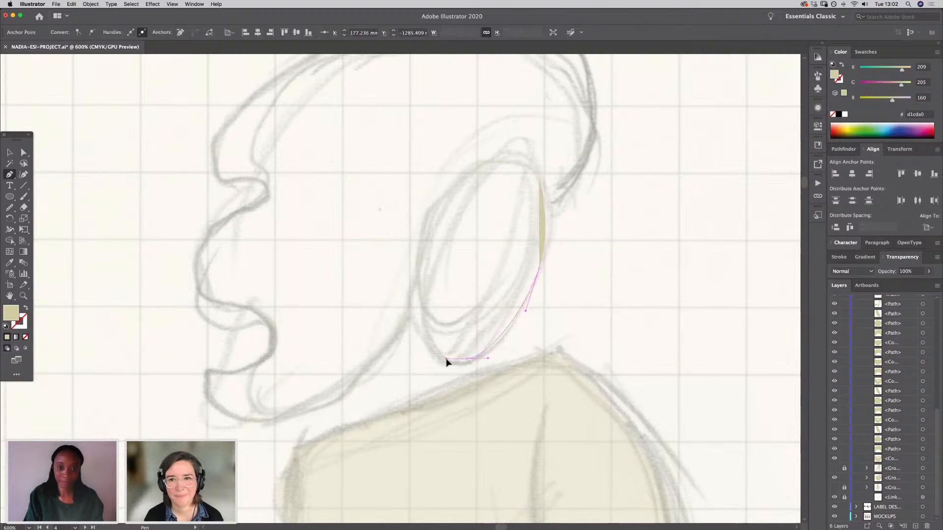
{"action": "left_click_drag", "start_coordinate": [407, 276], "coordinate": [401, 216]}
{"action": "left_click_drag", "start_coordinate": [465, 163], "coordinate": [545, 201]}
Step: Refine the traced oval's upper and right-side curves by adjusting its anchor points and handles with Direct Selection
{"action": "left_click", "coordinate": [24, 153]}
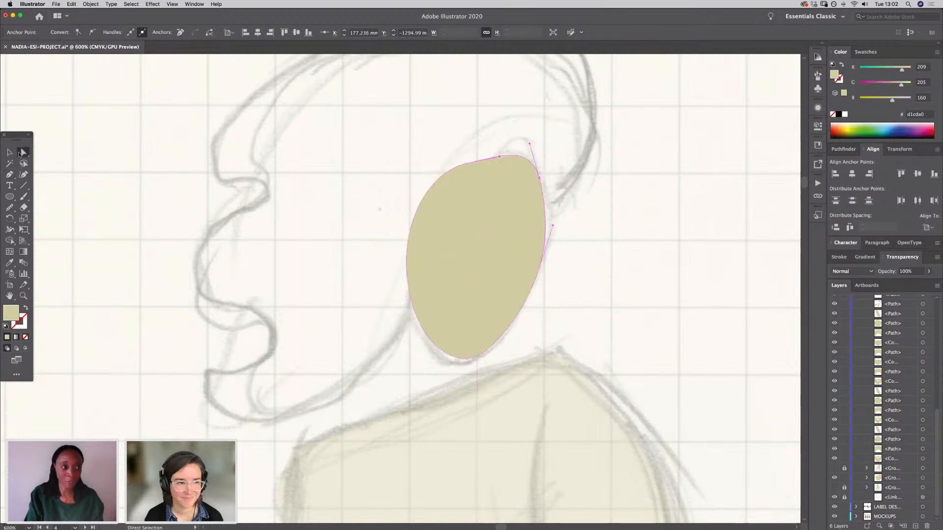
{"action": "left_click", "coordinate": [463, 166]}
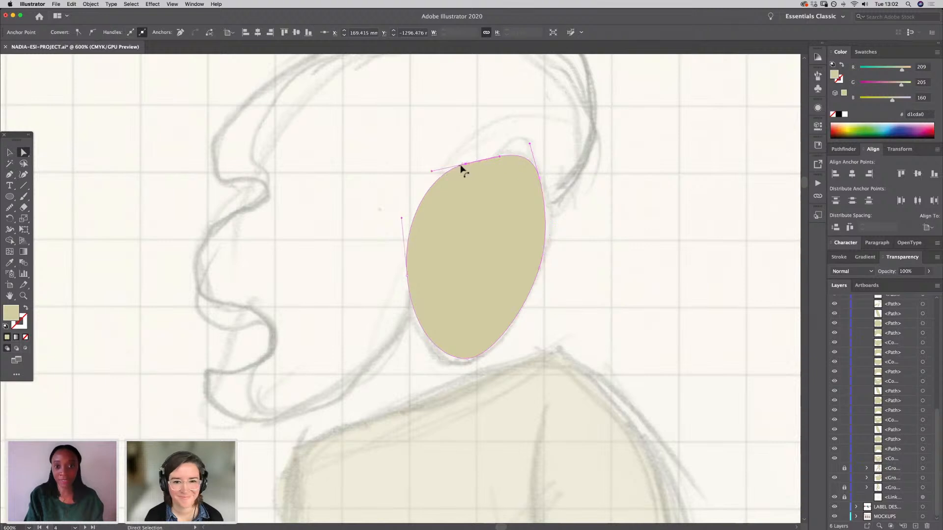
{"action": "mouse_move", "coordinate": [466, 167]}
{"action": "left_mouse_down"}
{"action": "mouse_move", "coordinate": [471, 158]}
{"action": "mouse_move", "coordinate": [440, 178]}
{"action": "mouse_move", "coordinate": [465, 160]}
{"action": "left_mouse_up"}
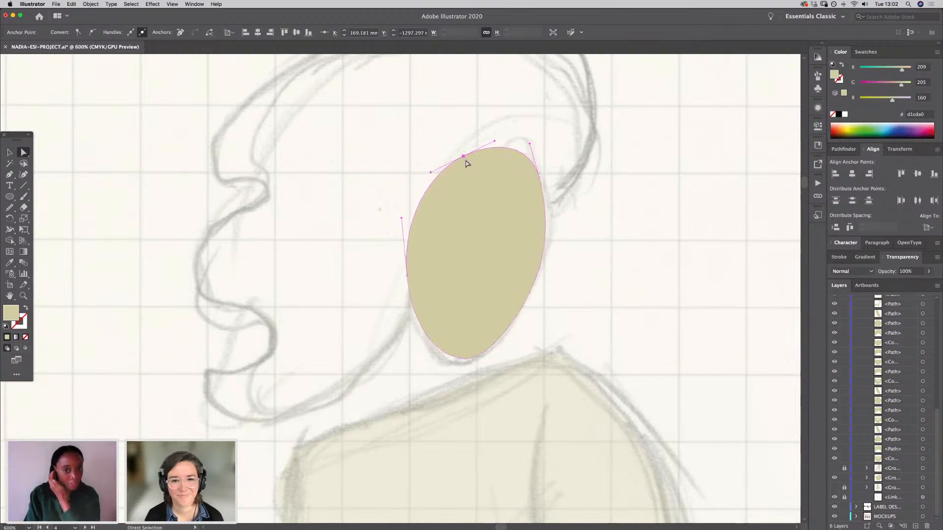
{"action": "left_click", "coordinate": [539, 178]}
{"action": "left_click_drag", "start_coordinate": [539, 180], "coordinate": [540, 186]}
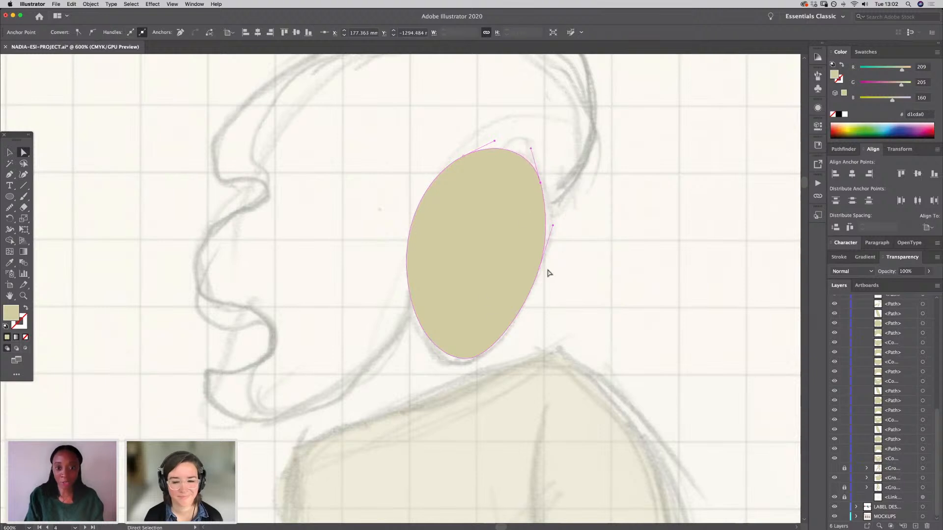
{"action": "left_click", "coordinate": [539, 268]}
{"action": "left_click_drag", "start_coordinate": [525, 311], "coordinate": [524, 318]}
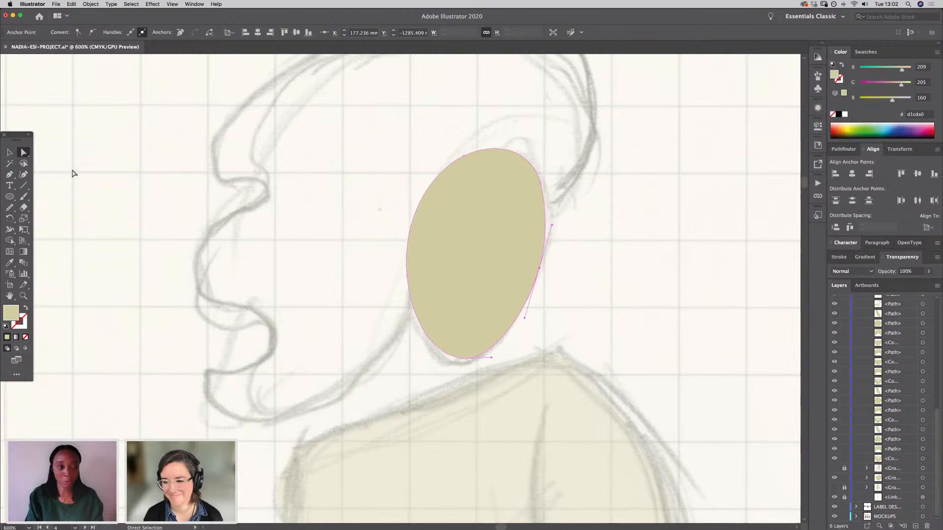
{"action": "left_click", "coordinate": [10, 153]}
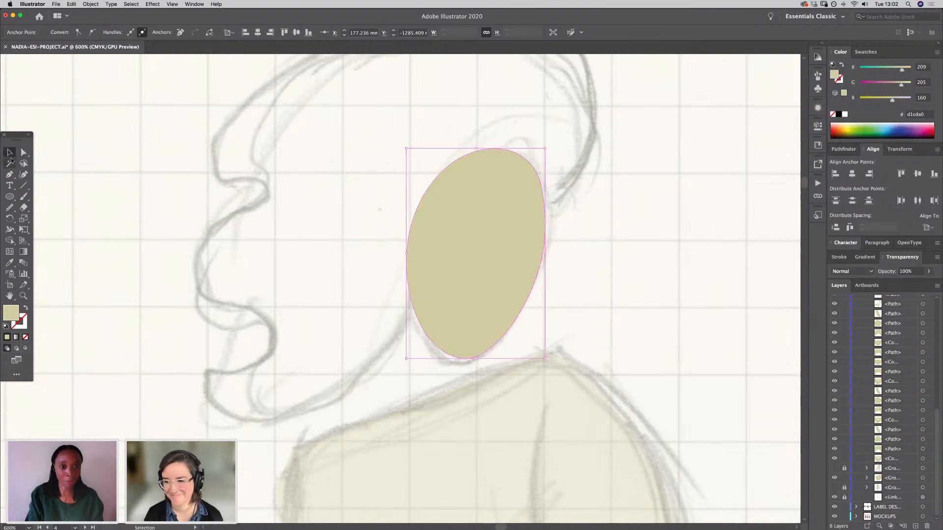
{"action": "left_click", "coordinate": [369, 344]}
Step: Trace the outer edge of the sketched hair from its pointed tip over the crown and around the wavy front with curved Pen tool segments
{"action": "left_click_drag", "start_coordinate": [357, 288], "coordinate": [362, 362]}
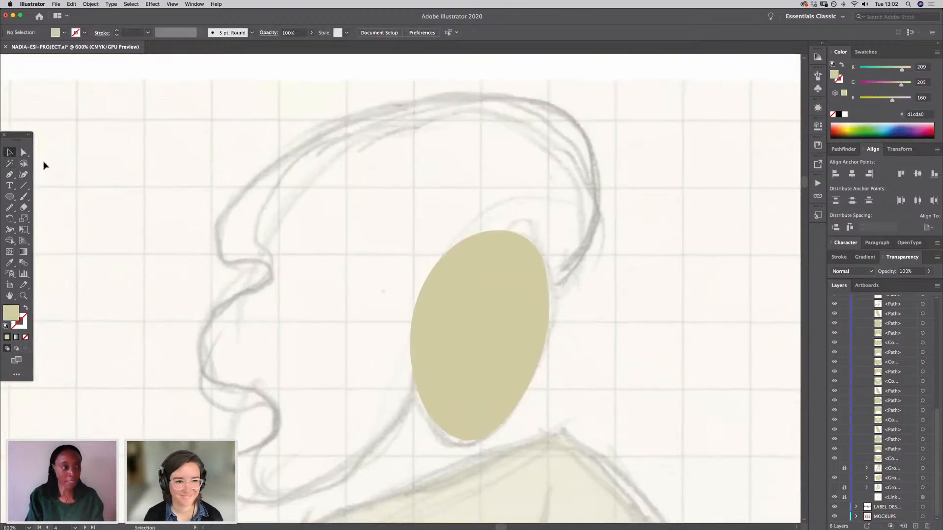
{"action": "left_click", "coordinate": [9, 174]}
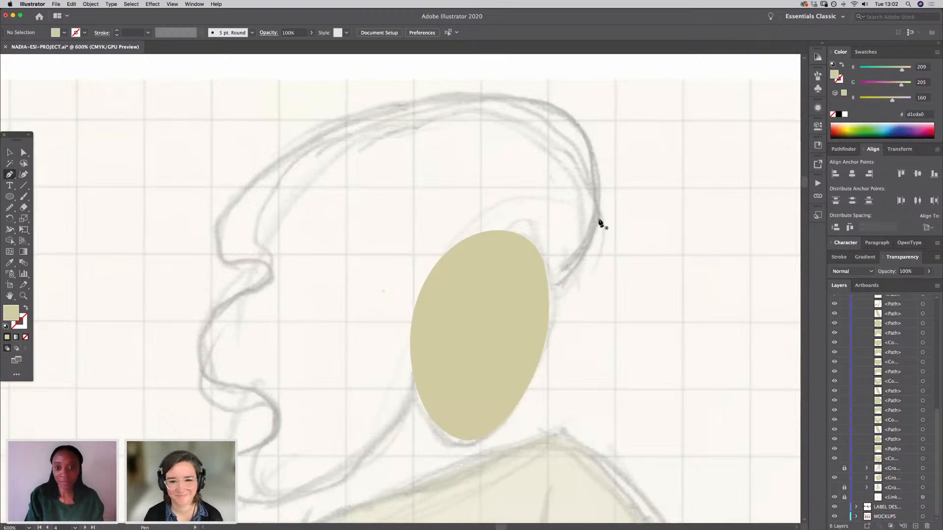
{"action": "left_click", "coordinate": [564, 282]}
{"action": "left_click_drag", "start_coordinate": [579, 141], "coordinate": [547, 87]}
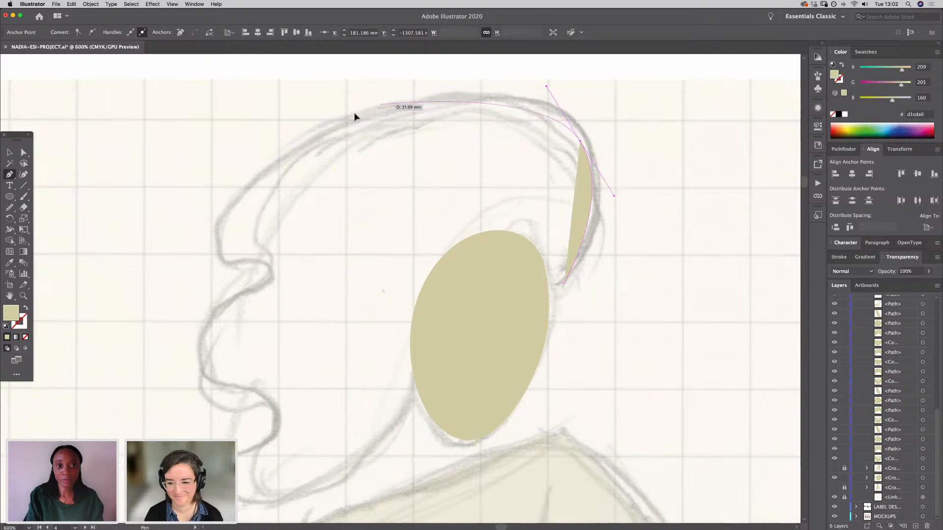
{"action": "left_click_drag", "start_coordinate": [378, 105], "coordinate": [299, 138]}
{"action": "left_click_drag", "start_coordinate": [219, 227], "coordinate": [239, 299]}
{"action": "left_click_drag", "start_coordinate": [202, 352], "coordinate": [209, 391]}
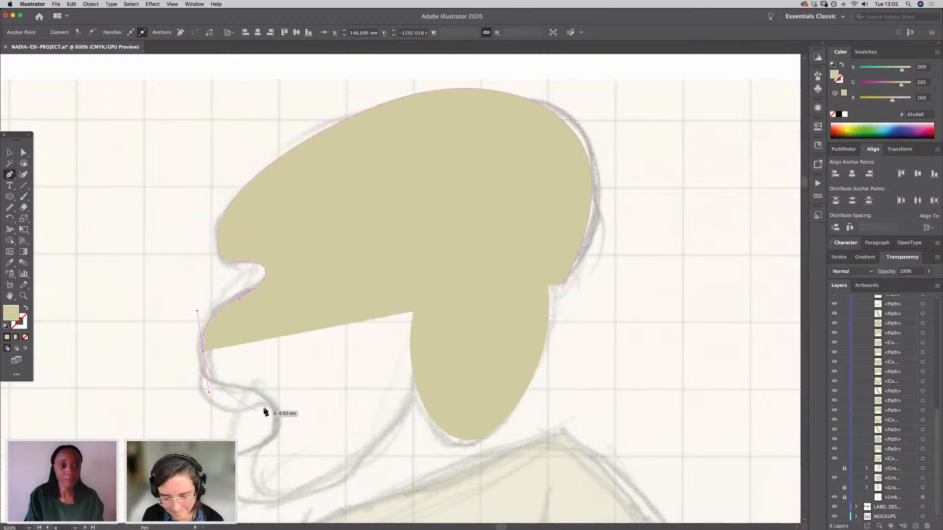
{"action": "left_click_drag", "start_coordinate": [269, 400], "coordinate": [239, 505]}
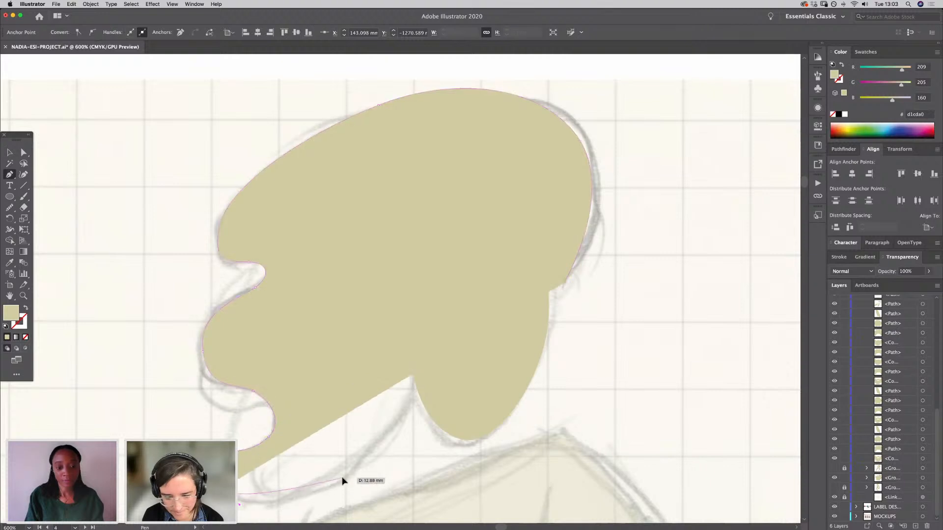
{"action": "left_click_drag", "start_coordinate": [342, 478], "coordinate": [380, 457]}
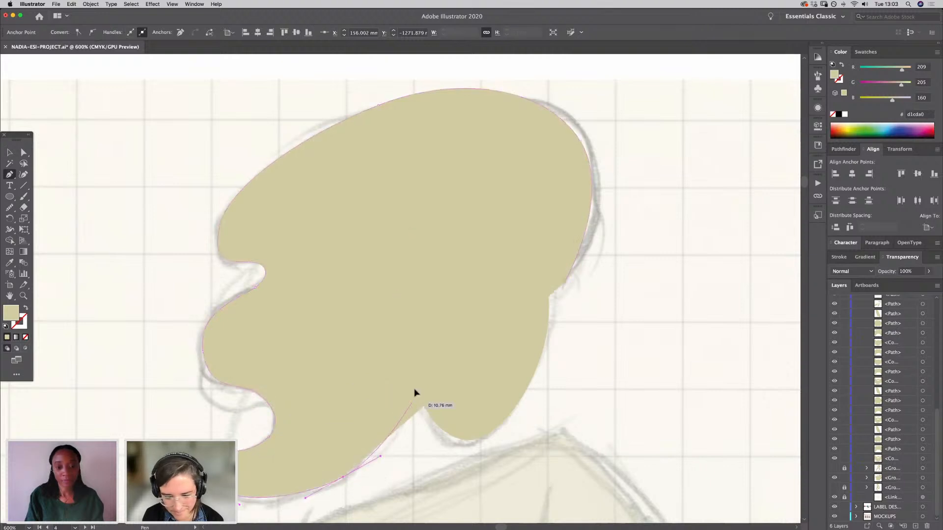
Step: Continue the hair path along its inner edge around the oval and close it at the pointed tip
{"action": "left_click_drag", "start_coordinate": [413, 399], "coordinate": [412, 387]}
{"action": "left_click_drag", "start_coordinate": [410, 304], "coordinate": [421, 268]}
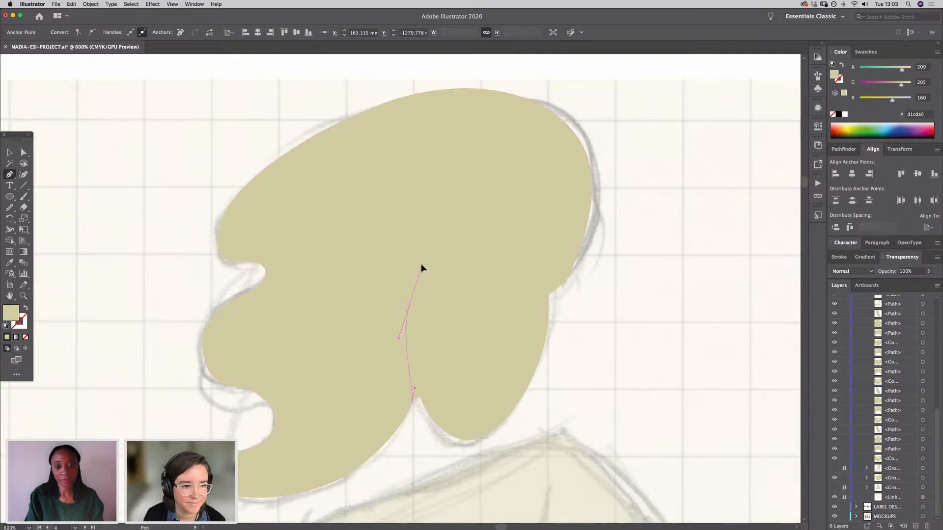
{"action": "left_click_drag", "start_coordinate": [465, 232], "coordinate": [500, 220]}
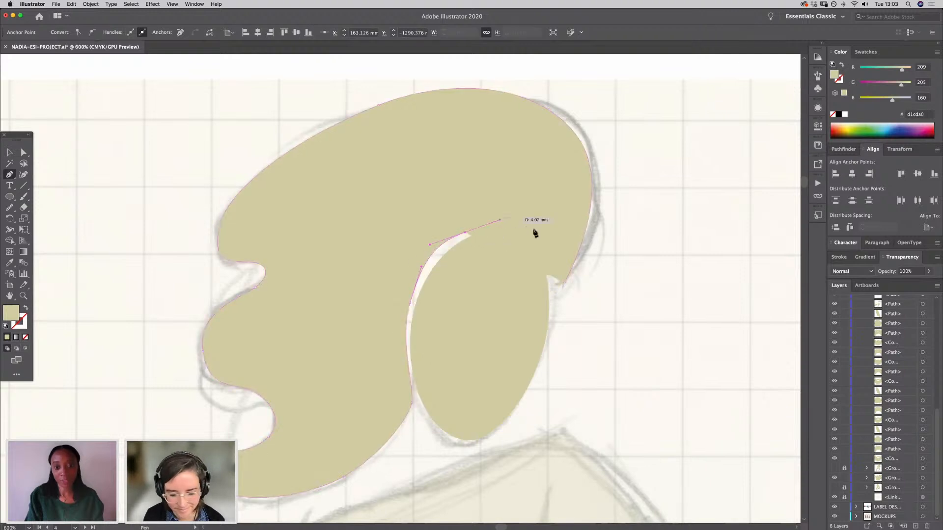
{"action": "key", "text": "super+shift+a"}
{"action": "left_click_drag", "start_coordinate": [563, 282], "coordinate": [566, 290]}
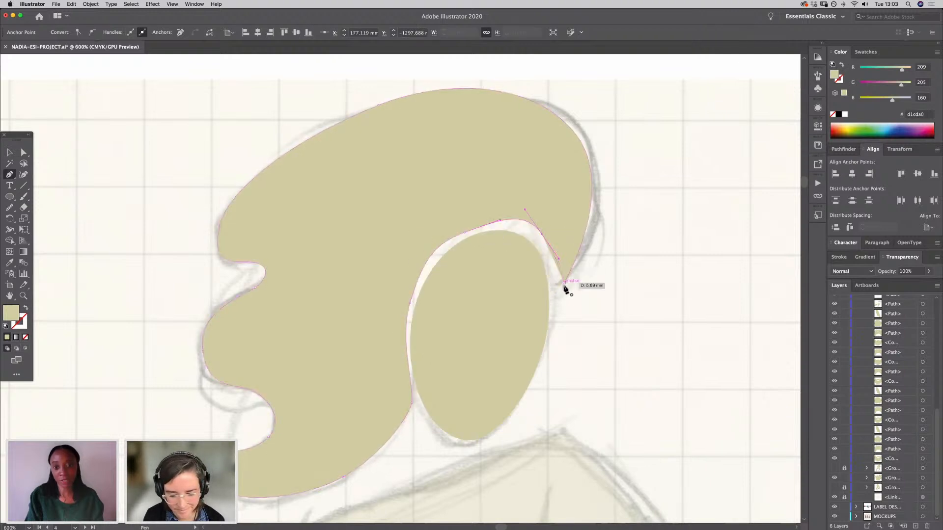
Step: Move the anchor points on the hair's inner edge outward with Direct Selection to widen the gap around the oval
{"action": "left_click", "coordinate": [24, 152]}
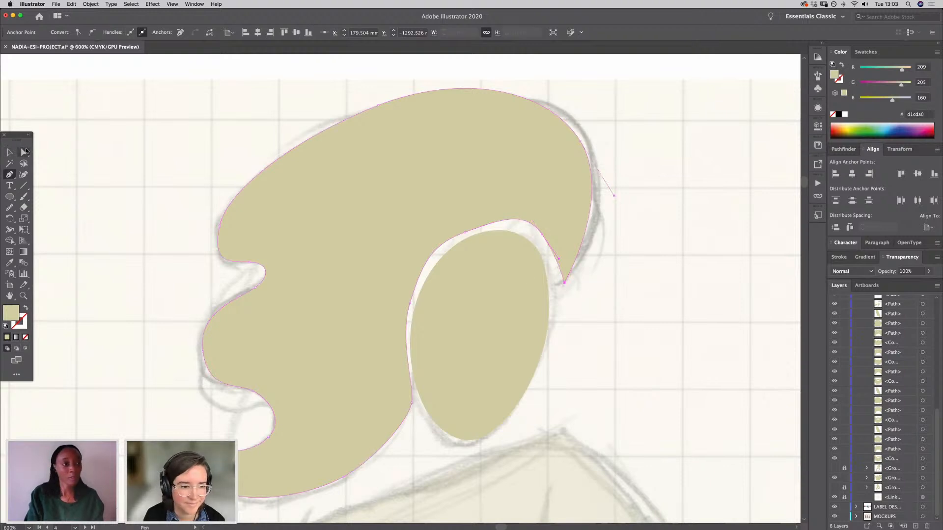
{"action": "left_click_drag", "start_coordinate": [464, 236], "coordinate": [464, 222]}
{"action": "left_click_drag", "start_coordinate": [407, 302], "coordinate": [399, 302]}
{"action": "key", "text": "super+z"}
{"action": "left_click", "coordinate": [409, 302]}
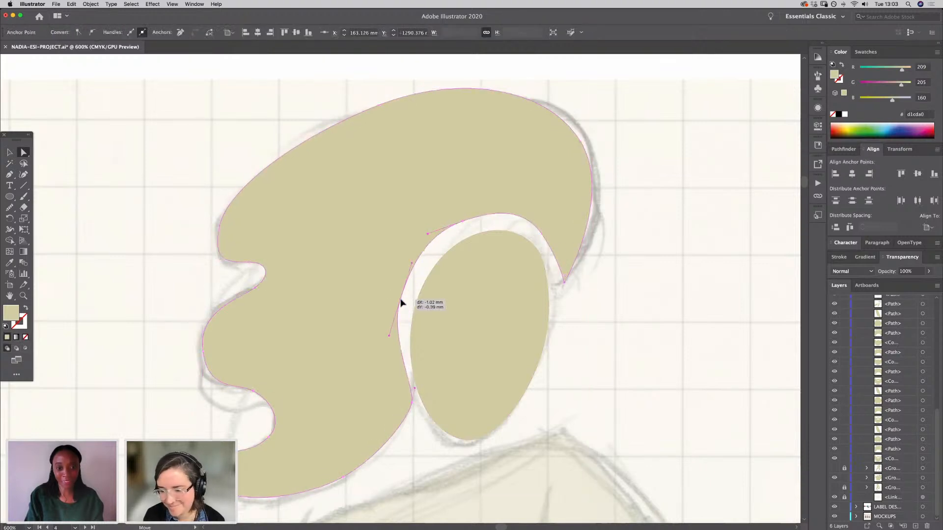
{"action": "left_click_drag", "start_coordinate": [413, 400], "coordinate": [403, 415]}
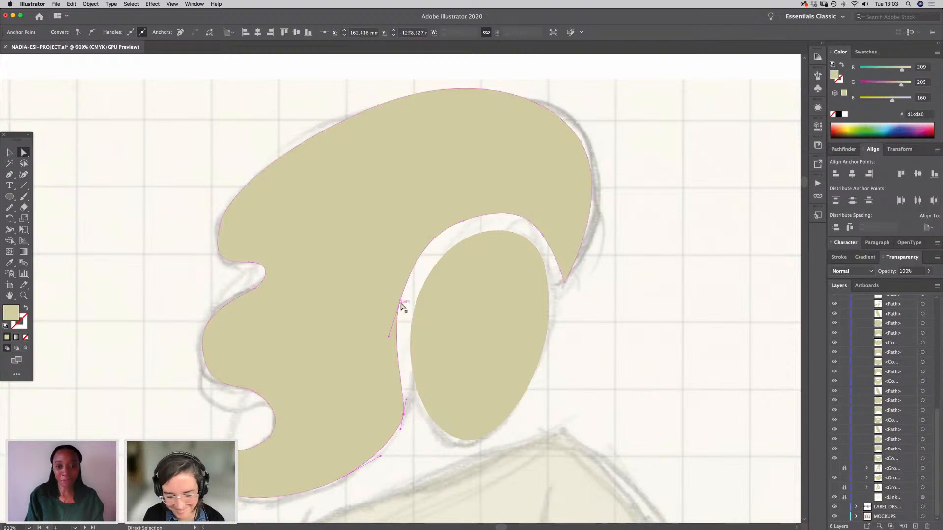
Step: Smooth the hair's inner curve above the oval by adjusting its upper anchor points
{"action": "left_click", "coordinate": [443, 236]}
{"action": "left_click_drag", "start_coordinate": [427, 236], "coordinate": [456, 231]}
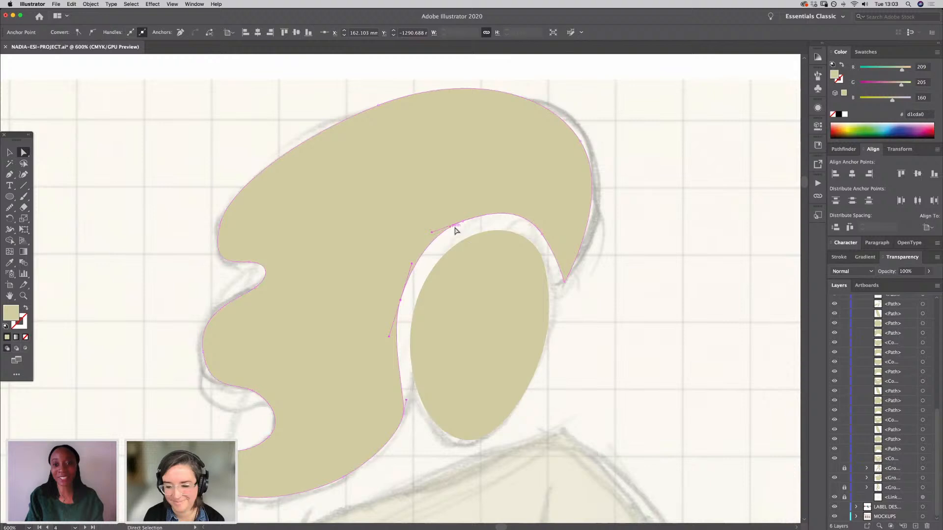
{"action": "left_click", "coordinate": [542, 236]}
{"action": "left_click_drag", "start_coordinate": [525, 215], "coordinate": [526, 224]}
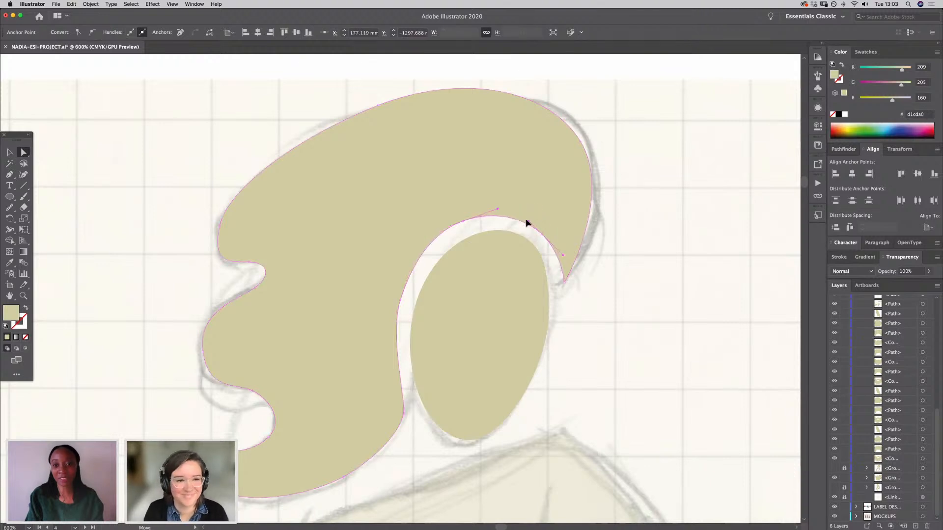
{"action": "left_click", "coordinate": [466, 220]}
{"action": "left_click", "coordinate": [636, 259]}
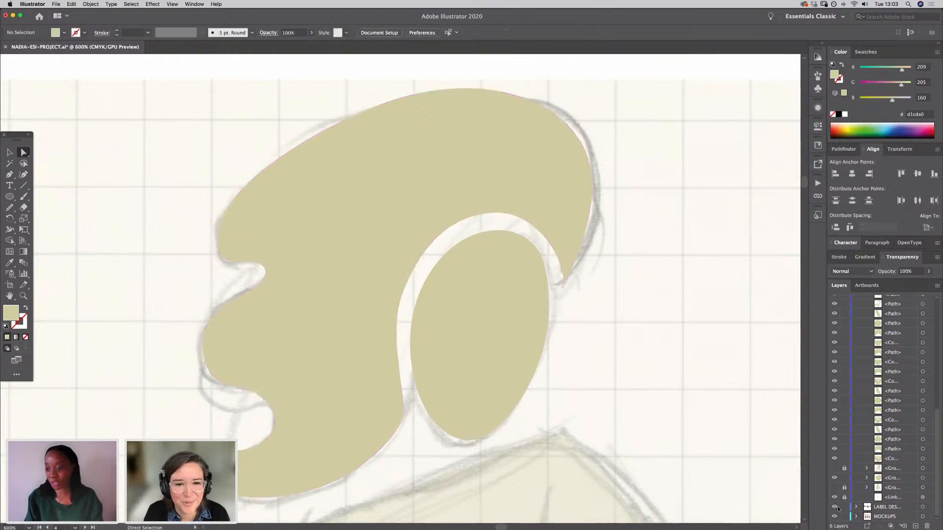
Step: Hide the linked sketch image to check the traced figure on its artboard
{"action": "left_click", "coordinate": [835, 498]}
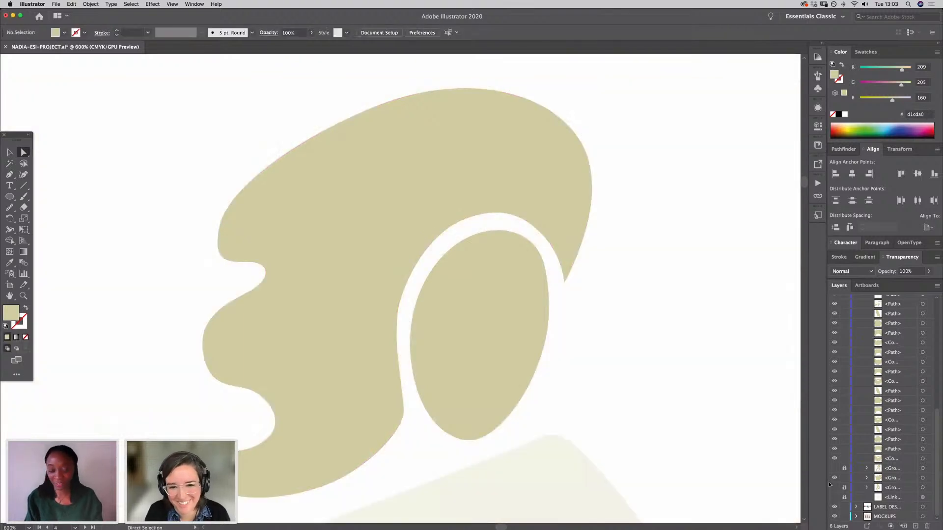
{"action": "key", "text": "super+minus"}
{"action": "key", "text": "super+minus"}
{"action": "key", "text": "super+minus"}
{"action": "key", "text": "super+minus"}
{"action": "key", "text": "super+minus"}
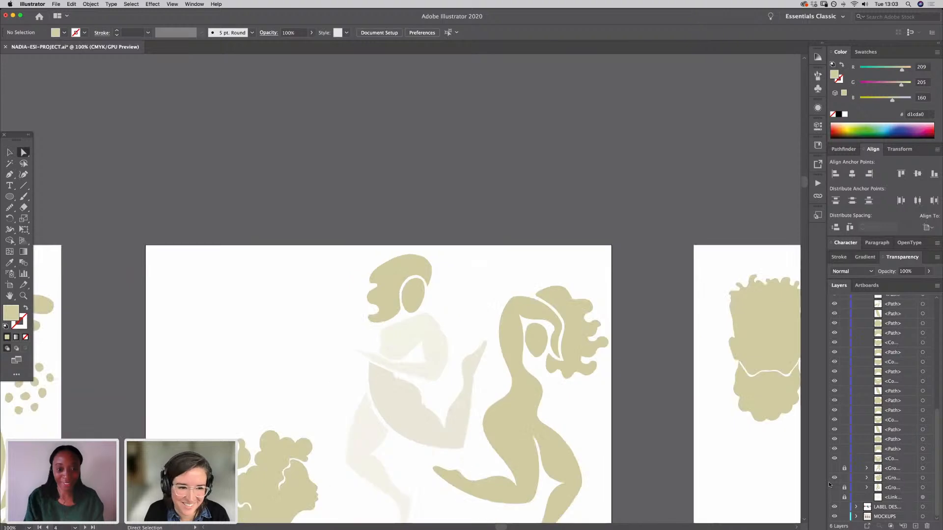
Step: Give the semi-transparent torso and leg shapes the hair shape's solid olive appearance with the Eyedropper
{"action": "left_click", "coordinate": [375, 308]}
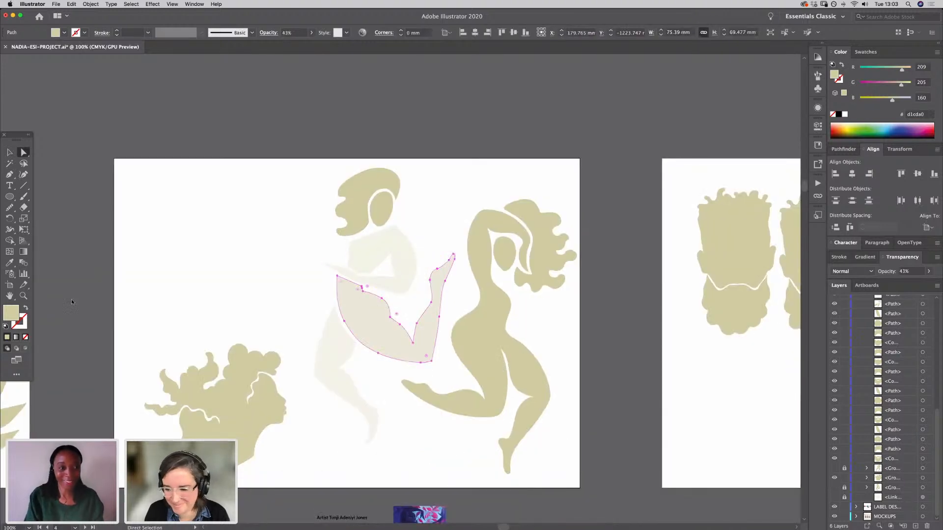
{"action": "left_click", "coordinate": [9, 154]}
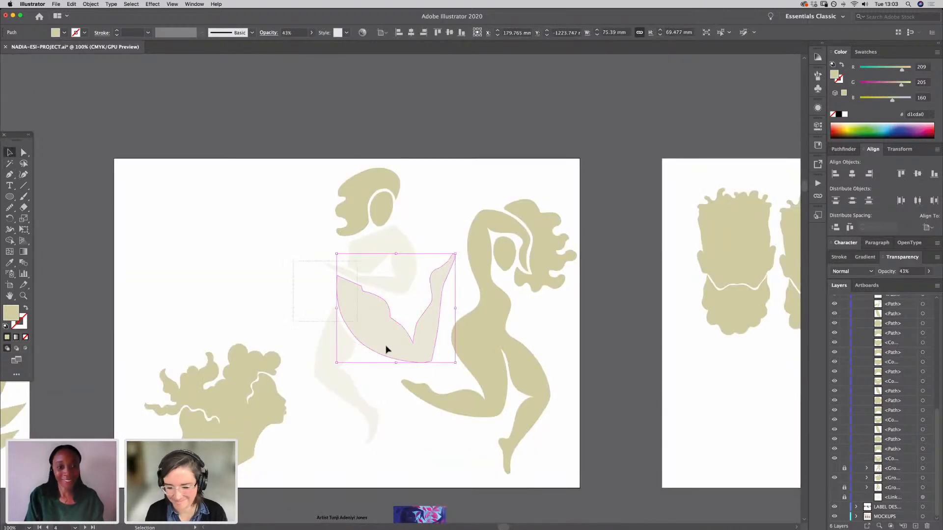
{"action": "left_click", "coordinate": [370, 345]}
{"action": "left_click", "coordinate": [9, 263]}
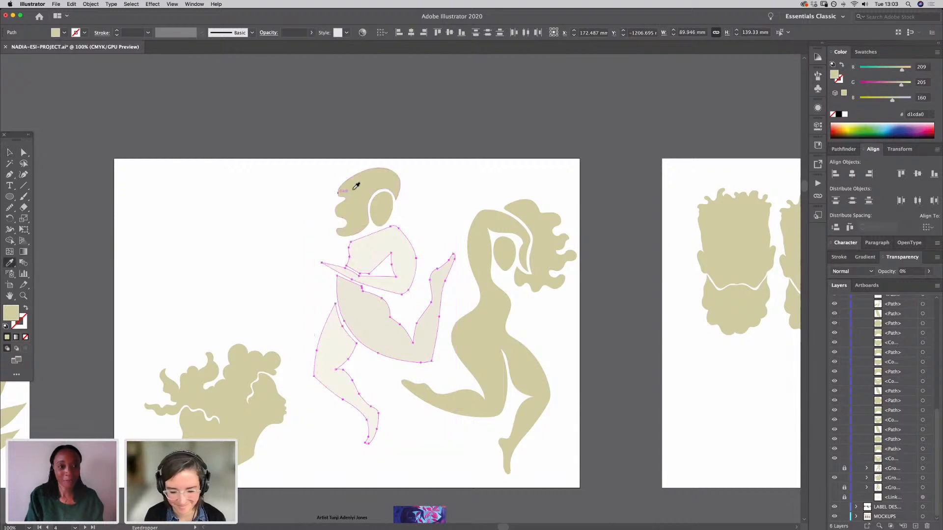
{"action": "left_click", "coordinate": [357, 185]}
{"action": "left_click", "coordinate": [11, 153]}
{"action": "left_click", "coordinate": [265, 277]}
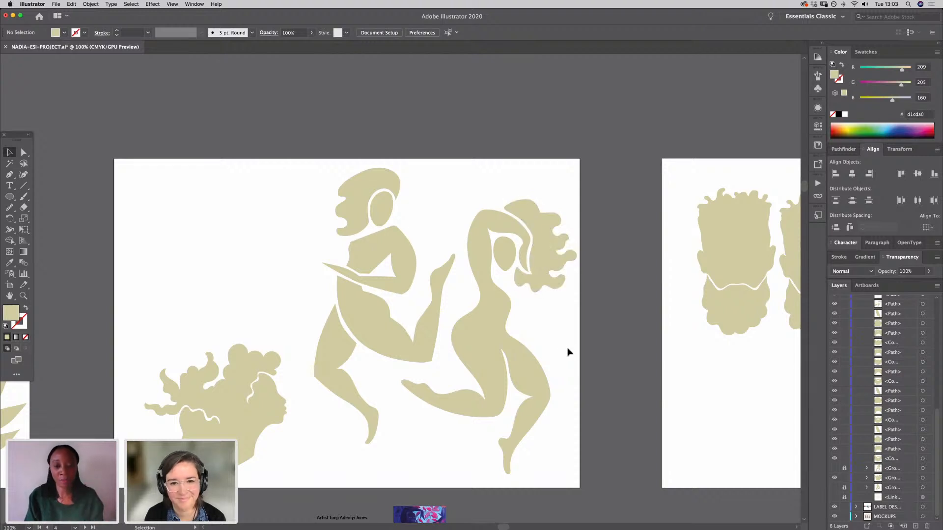
Step: Reposition the curly-haired head group over the artboard's lower-left edge, clear of the two full figures
{"action": "left_click_drag", "start_coordinate": [390, 442], "coordinate": [441, 425]}
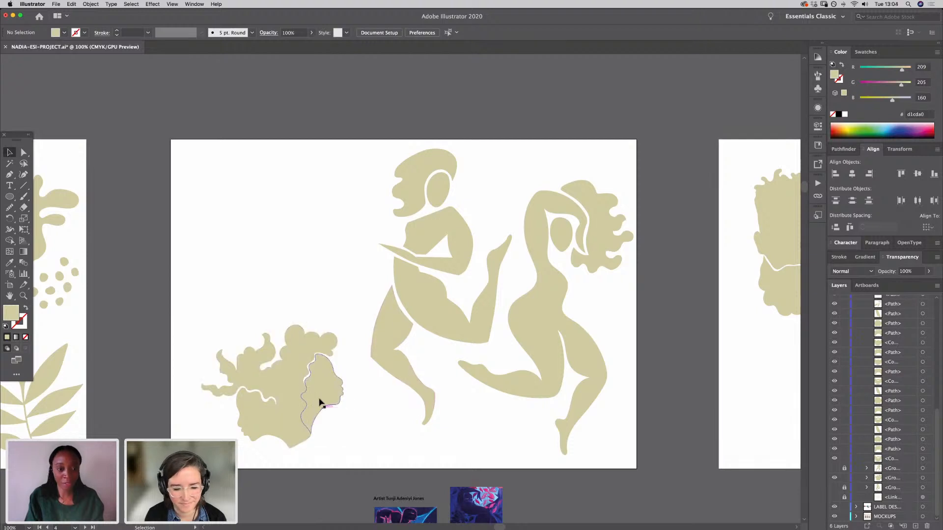
{"action": "left_click_drag", "start_coordinate": [306, 427], "coordinate": [272, 331]}
{"action": "left_click", "coordinate": [312, 362]}
{"action": "left_click", "coordinate": [215, 234]}
{"action": "left_click", "coordinate": [219, 393]}
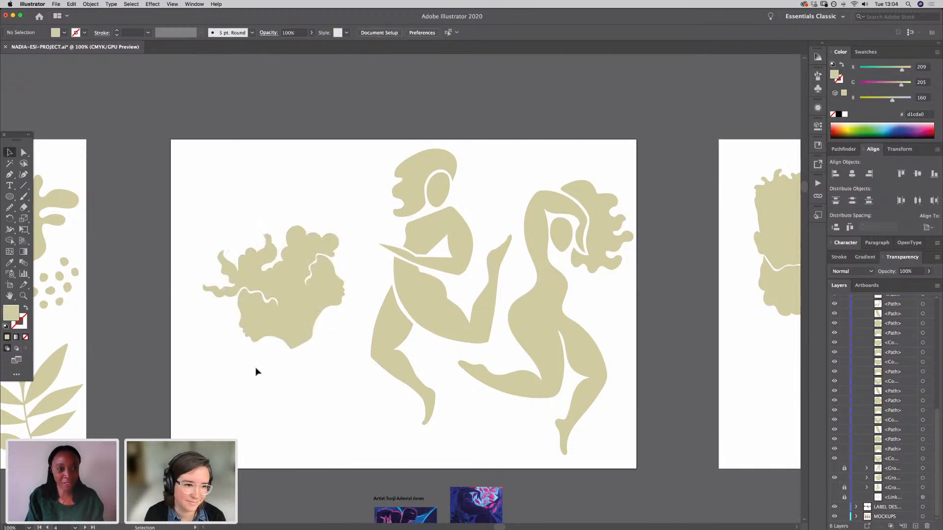
{"action": "left_click_drag", "start_coordinate": [204, 242], "coordinate": [275, 336]}
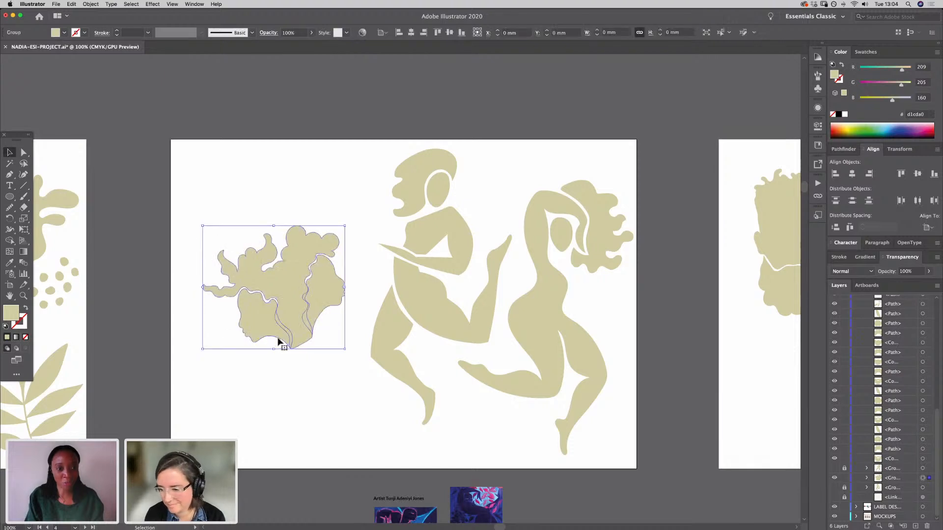
{"action": "left_click", "coordinate": [278, 366]}
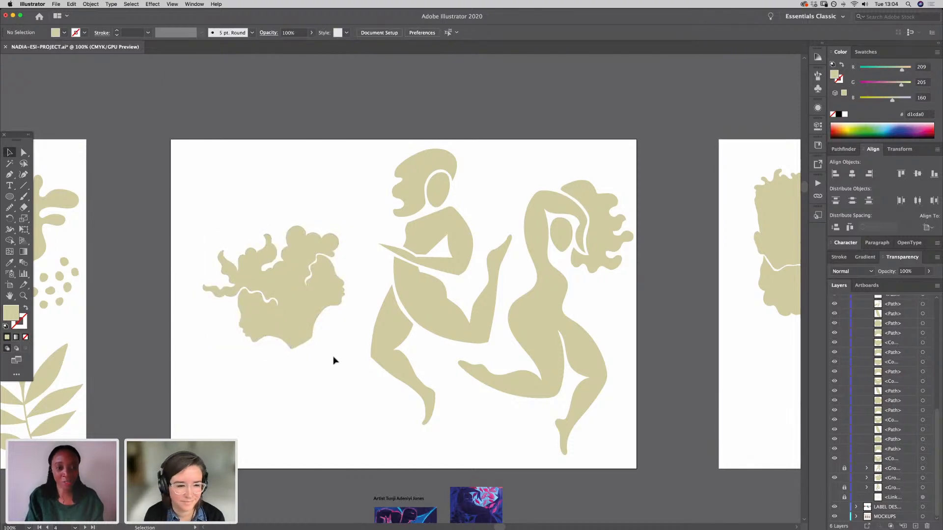
{"action": "left_click_drag", "start_coordinate": [298, 315], "coordinate": [212, 438]}
{"action": "left_click", "coordinate": [348, 173]}
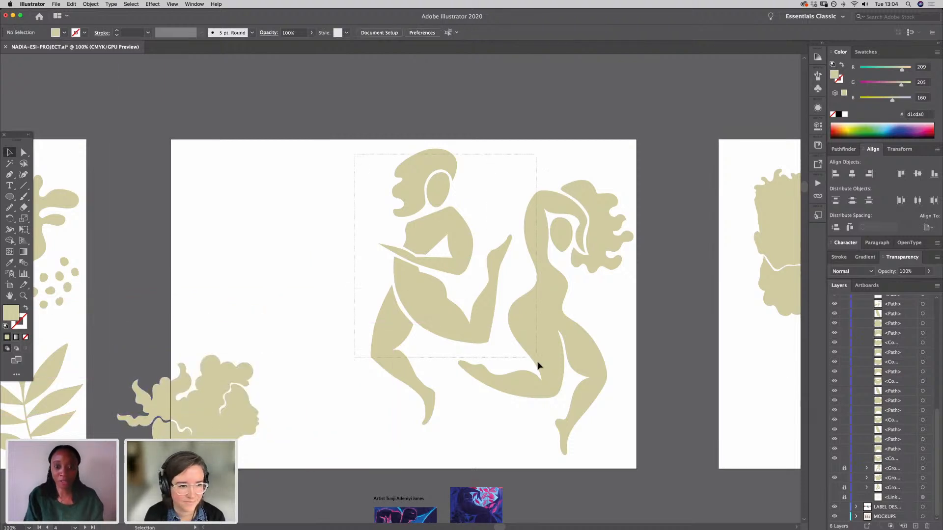
{"action": "left_click_drag", "start_coordinate": [631, 452], "coordinate": [396, 430]}
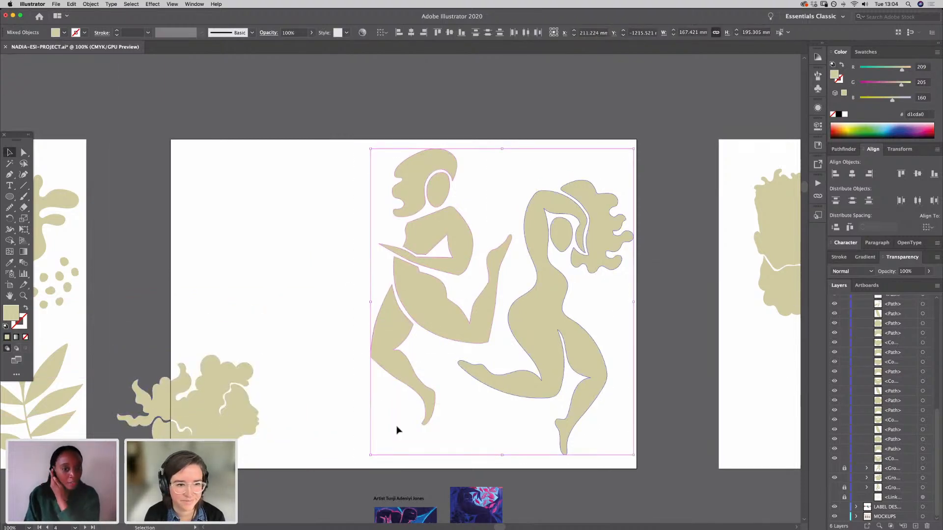
{"action": "left_click", "coordinate": [341, 433]}
{"action": "left_click", "coordinate": [391, 357]}
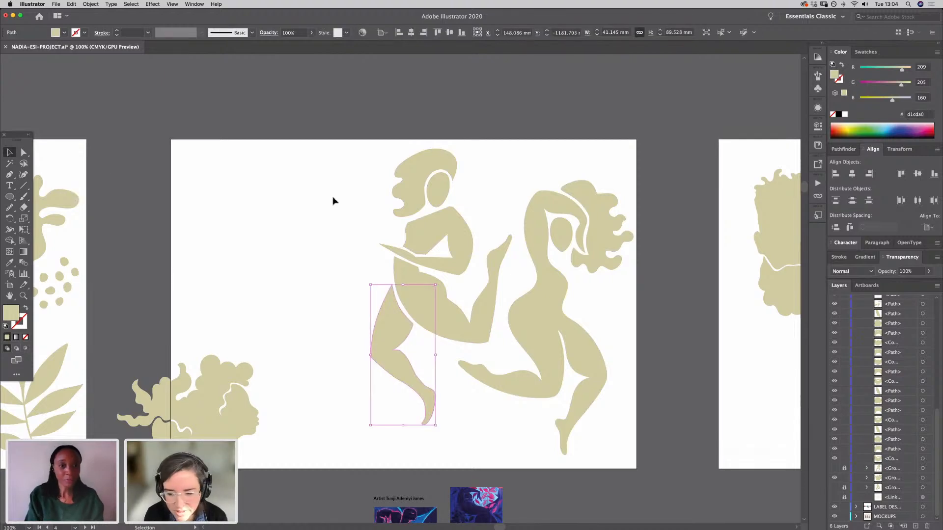
{"action": "left_click_drag", "start_coordinate": [326, 173], "coordinate": [421, 302]}
{"action": "left_click_drag", "start_coordinate": [484, 351], "coordinate": [484, 349]}
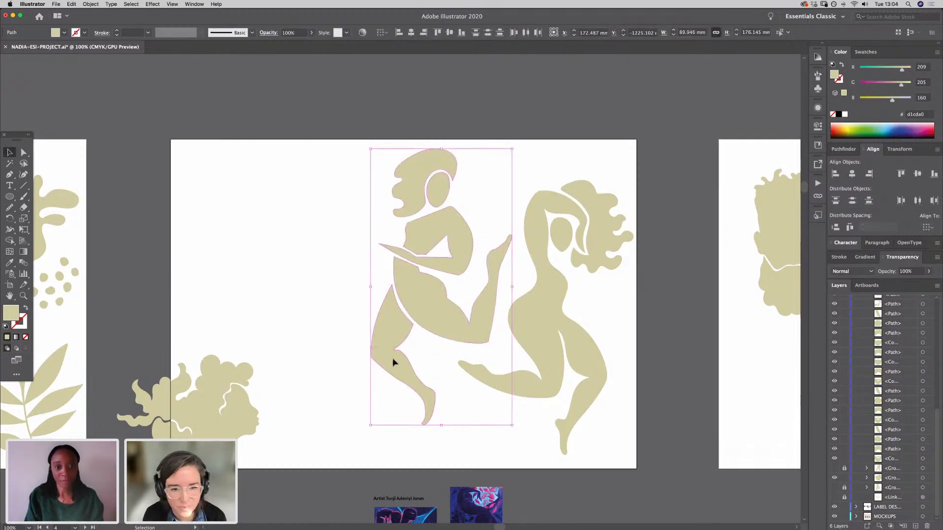
{"action": "right_click", "coordinate": [411, 311]}
{"action": "left_click", "coordinate": [358, 381]}
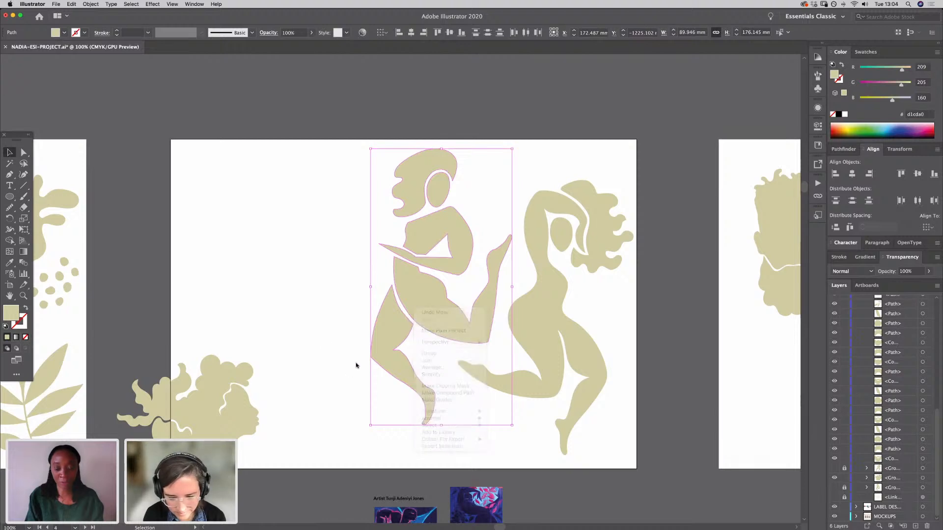
Step: Smooth the torso-and-arm shape along the gap above the forearm, reposition the gap's inner anchor, and shift the hand's tip inward
{"action": "key", "text": "a"}
{"action": "key", "text": "super+equal"}
{"action": "key", "text": "super+equal"}
{"action": "key", "text": "super+equal"}
{"action": "key", "text": "super+equal"}
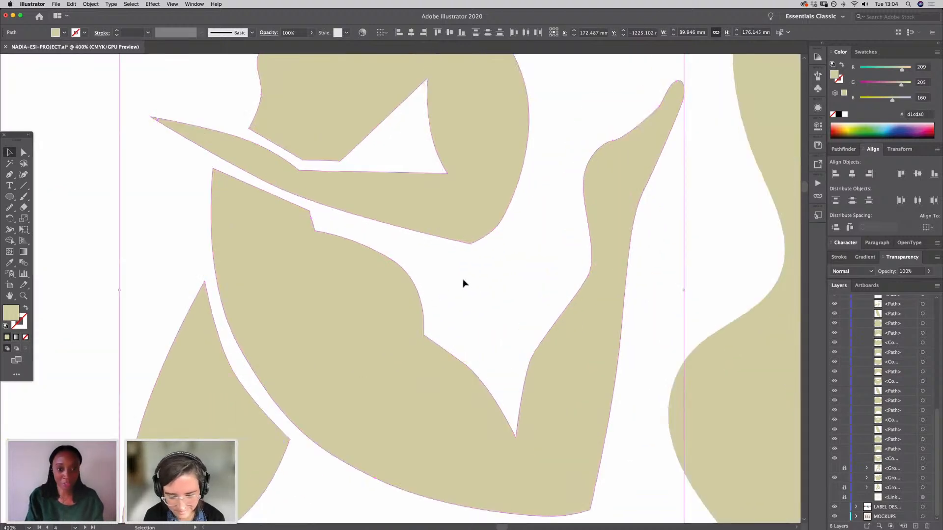
{"action": "left_click", "coordinate": [463, 280]}
{"action": "left_click", "coordinate": [472, 249]}
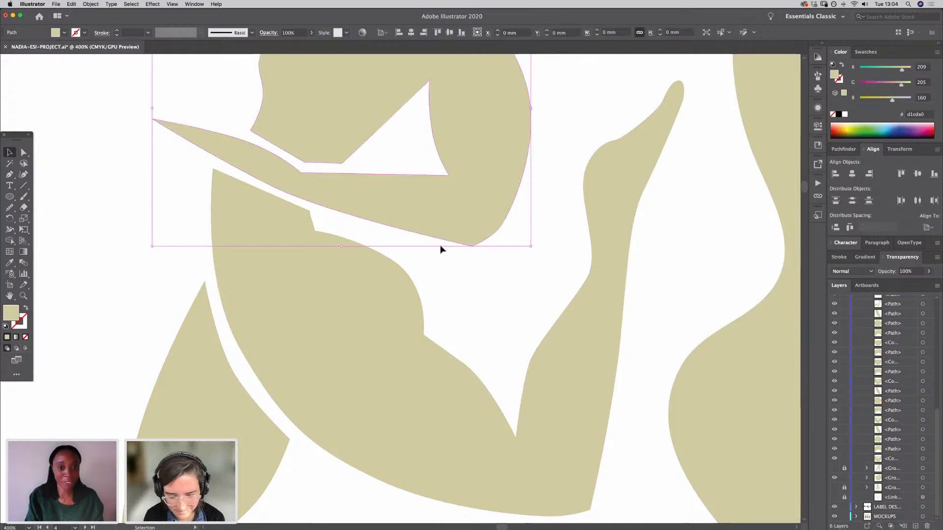
{"action": "left_click", "coordinate": [24, 152]}
{"action": "left_click", "coordinate": [10, 208]}
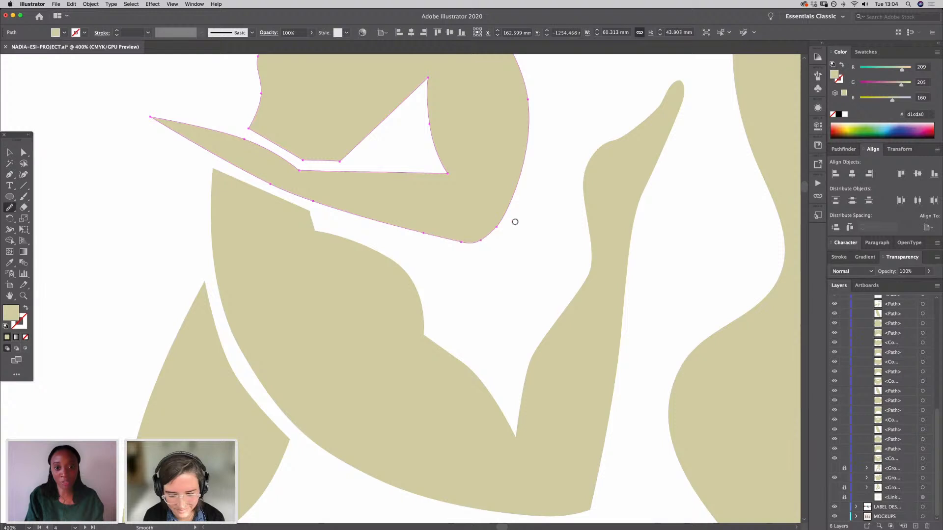
{"action": "scroll", "coordinate": [515, 222], "scroll_direction": "up", "scroll_amount": 5}
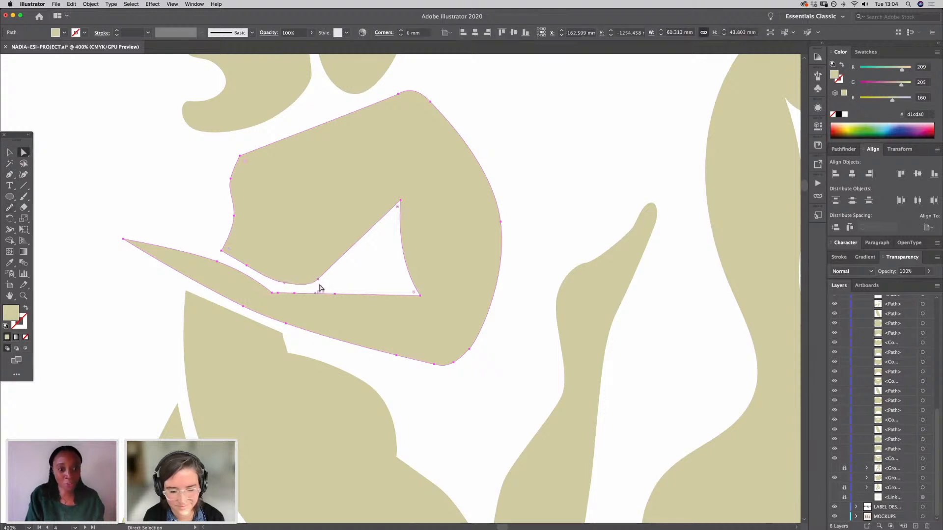
{"action": "left_click_drag", "start_coordinate": [318, 280], "coordinate": [264, 295]}
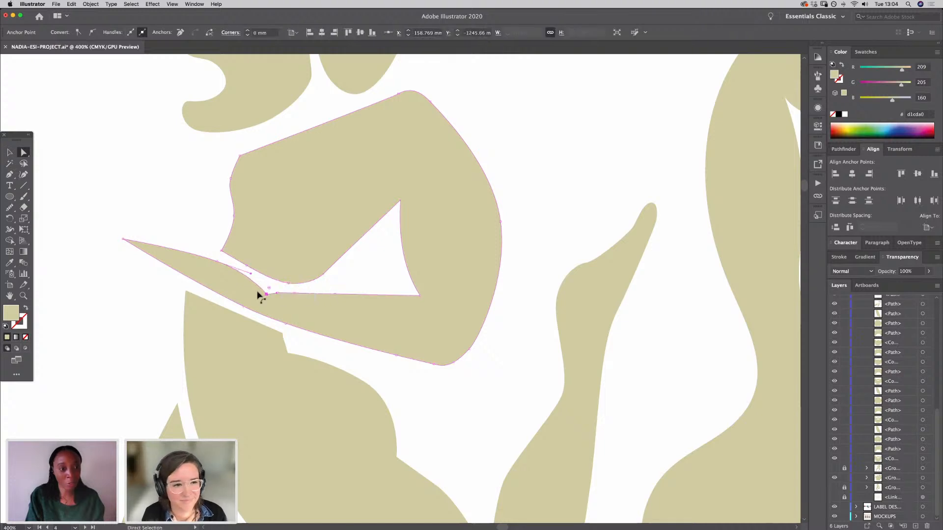
{"action": "left_click_drag", "start_coordinate": [121, 245], "coordinate": [141, 257]}
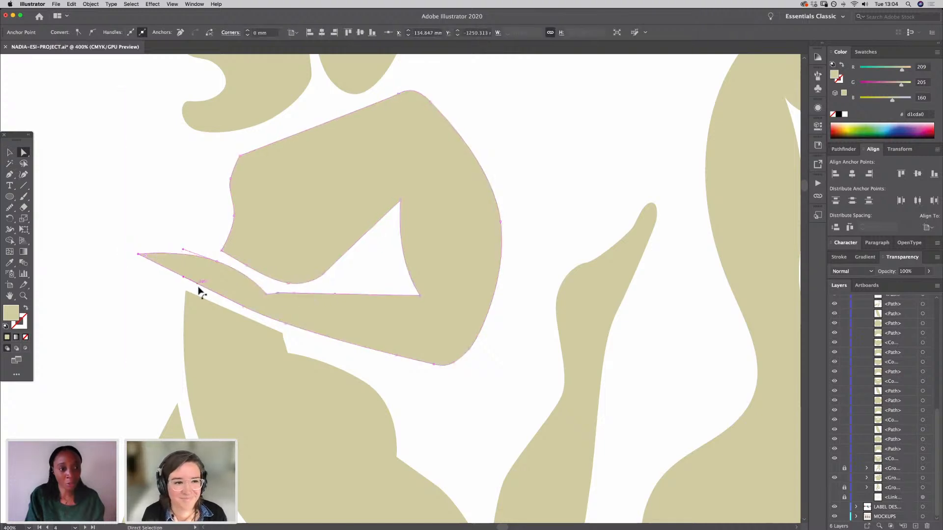
Step: Nudge the corner anchor at the waist notch of the hip-and-leg shape, and turn off Smart Guides
{"action": "left_click", "coordinate": [283, 335]}
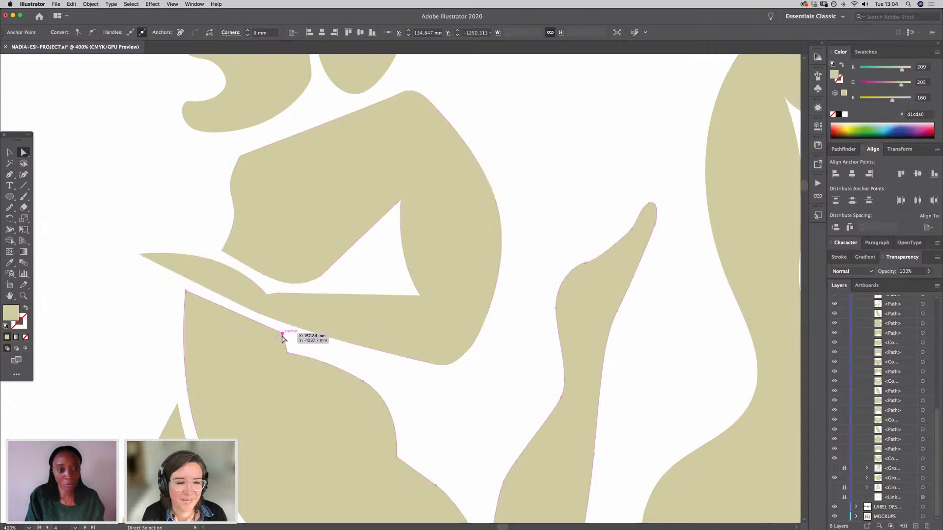
{"action": "left_click_drag", "start_coordinate": [283, 340], "coordinate": [283, 344]}
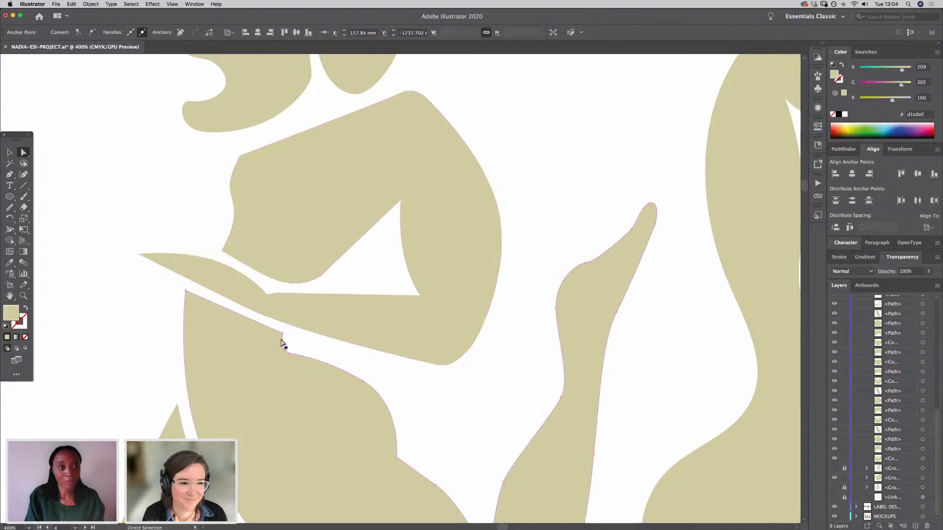
{"action": "left_click", "coordinate": [157, 4]}
{"action": "mouse_move", "coordinate": [172, 4]}
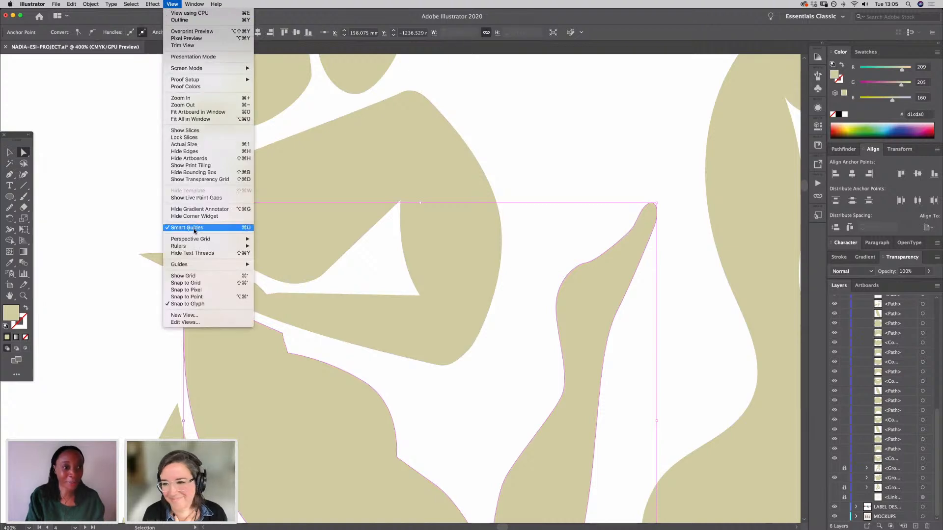
{"action": "left_click", "coordinate": [195, 228]}
{"action": "left_click", "coordinate": [357, 278]}
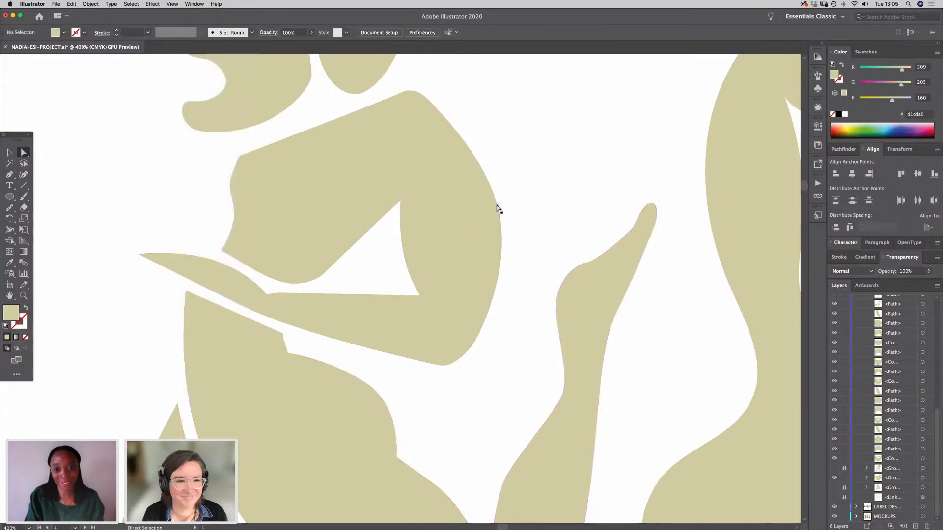
Step: Pull the arm's outer edge inward and refine the inner elbow corner and the curve of the triangular opening
{"action": "left_click", "coordinate": [492, 224]}
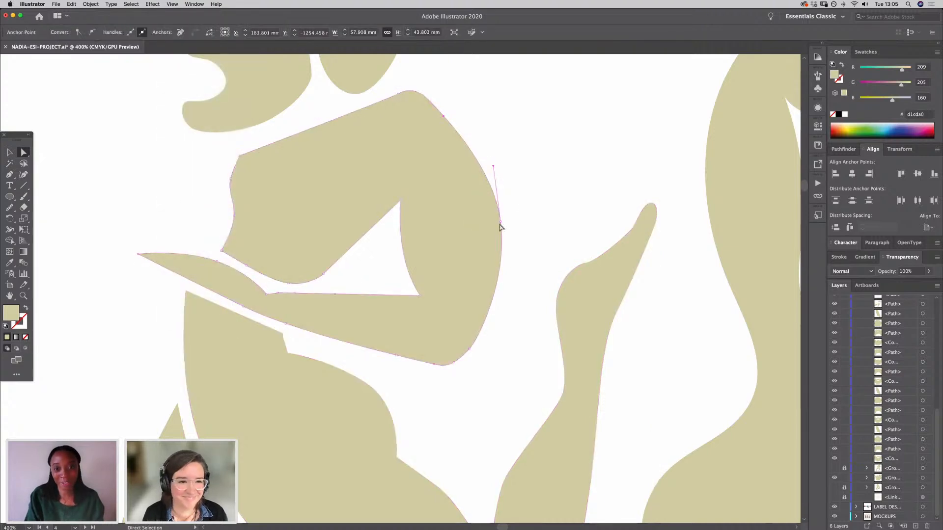
{"action": "left_click", "coordinate": [421, 299]}
{"action": "left_click", "coordinate": [398, 233]}
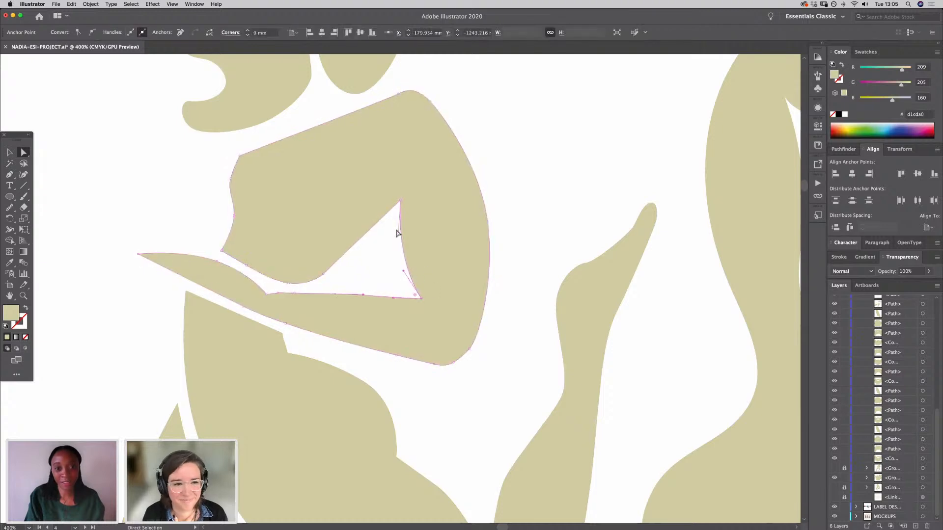
{"action": "left_click_drag", "start_coordinate": [399, 233], "coordinate": [402, 235]}
{"action": "left_click_drag", "start_coordinate": [403, 271], "coordinate": [407, 265]}
{"action": "left_click", "coordinate": [399, 238]}
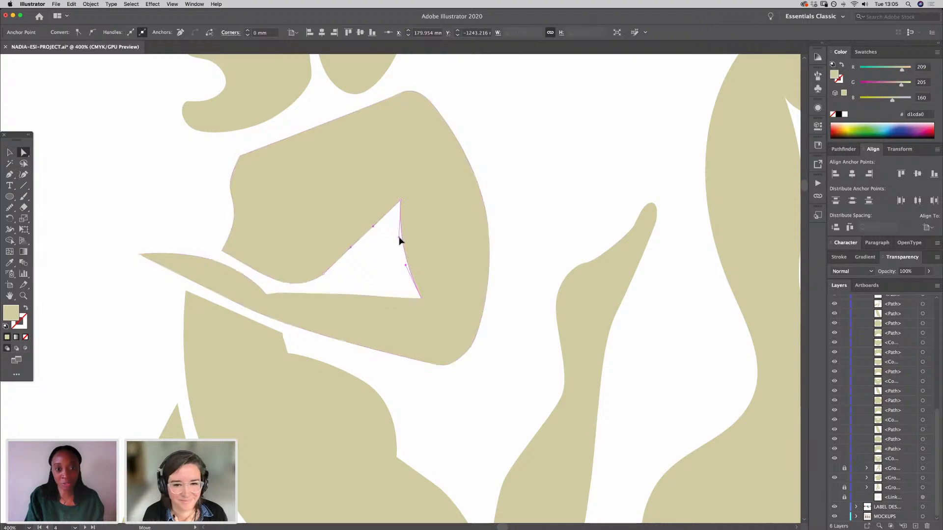
{"action": "left_click", "coordinate": [368, 267]}
Step: Round the front shoulder corner of the torso shape and check the head and hair above it
{"action": "left_click", "coordinate": [238, 156]}
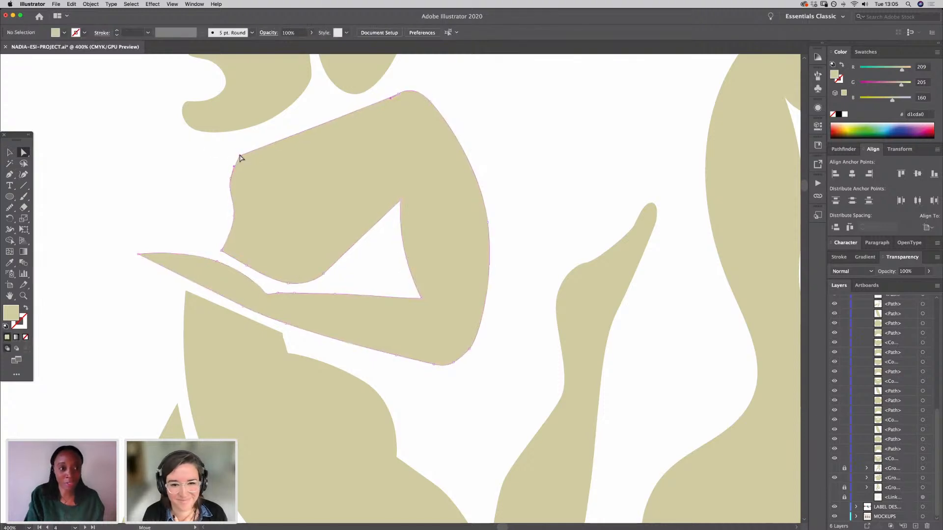
{"action": "left_click_drag", "start_coordinate": [234, 166], "coordinate": [276, 203]}
{"action": "left_click", "coordinate": [185, 181]}
{"action": "key", "text": "space"}
{"action": "left_click_drag", "start_coordinate": [398, 290], "coordinate": [332, 434]}
{"action": "left_click_drag", "start_coordinate": [314, 293], "coordinate": [365, 406]}
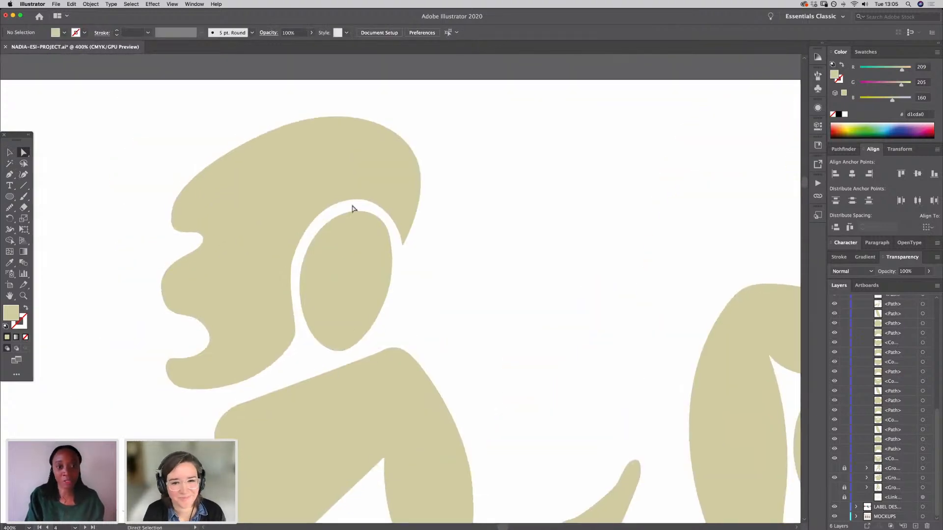
Step: Group all the shapes of the newly traced figure, from hair to feet
{"action": "key", "text": "ctrl+minus"}
{"action": "key", "text": "ctrl+minus"}
{"action": "key", "text": "ctrl+minus"}
{"action": "key", "text": "ctrl+minus"}
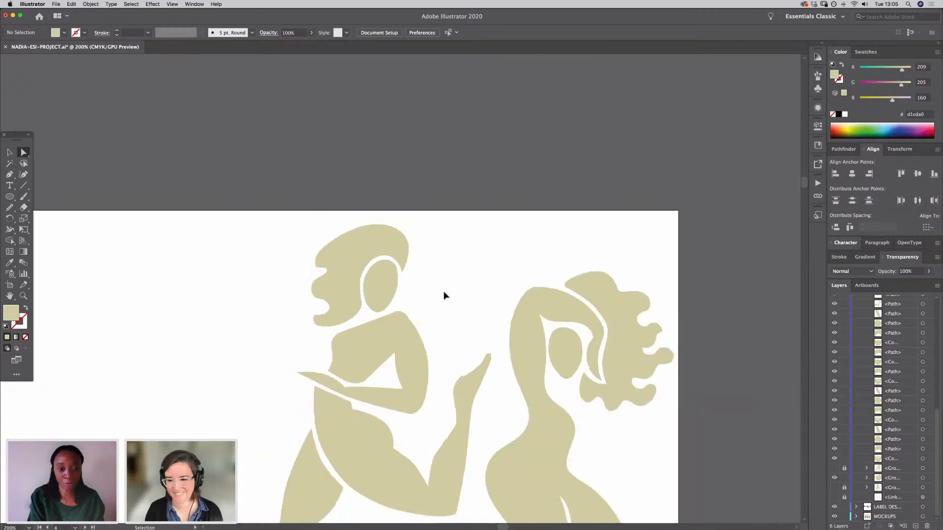
{"action": "key", "text": "space"}
{"action": "left_click_drag", "start_coordinate": [499, 389], "coordinate": [482, 278]}
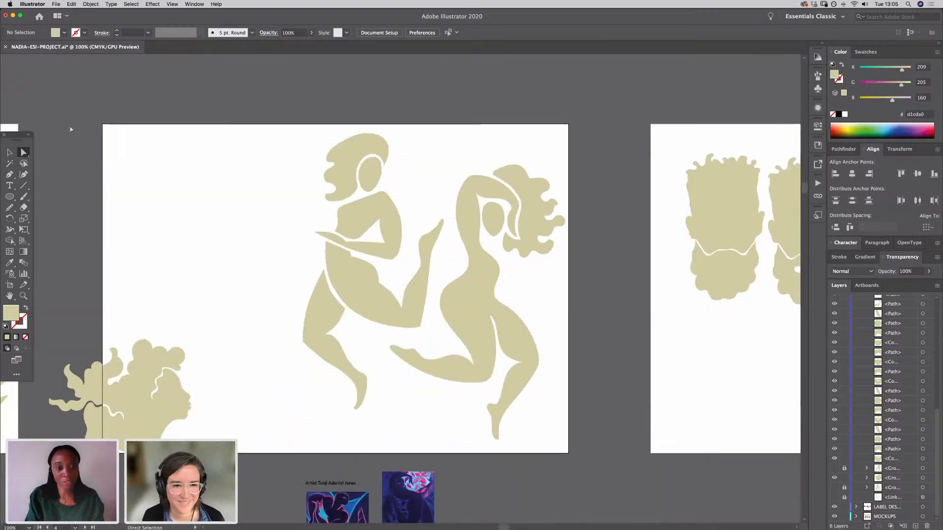
{"action": "left_click", "coordinate": [9, 153]}
{"action": "left_click", "coordinate": [352, 299]}
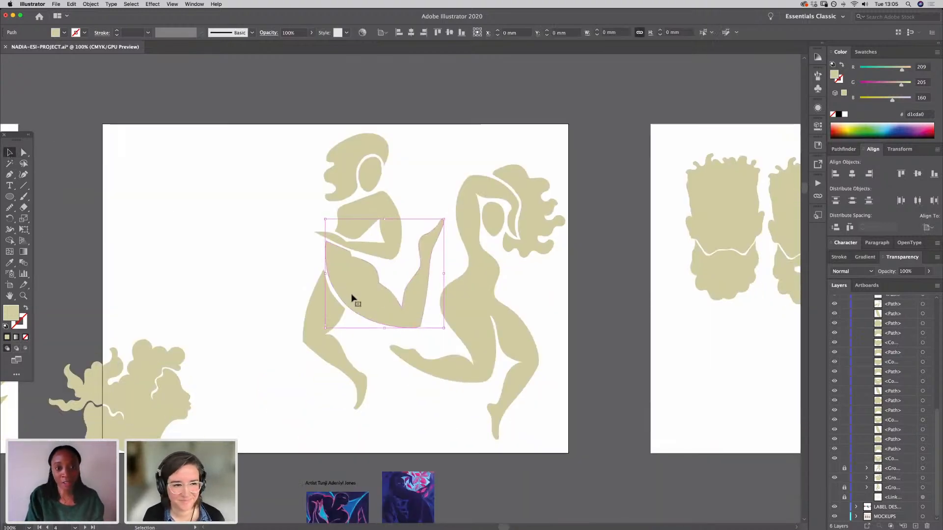
{"action": "left_click", "coordinate": [377, 309], "text": "shift"}
{"action": "right_click", "coordinate": [377, 303]}
{"action": "left_click", "coordinate": [402, 348]}
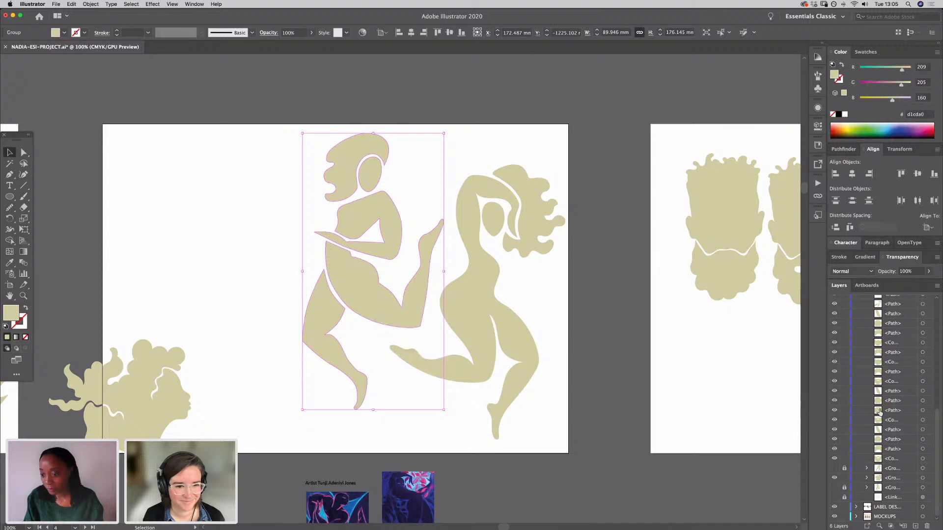
Step: Move the grouped figure from the colours layer to the illustrations layer by cutting it and pasting it in front of the other dancing figure
{"action": "left_click_drag", "start_coordinate": [936, 414], "coordinate": [936, 302]}
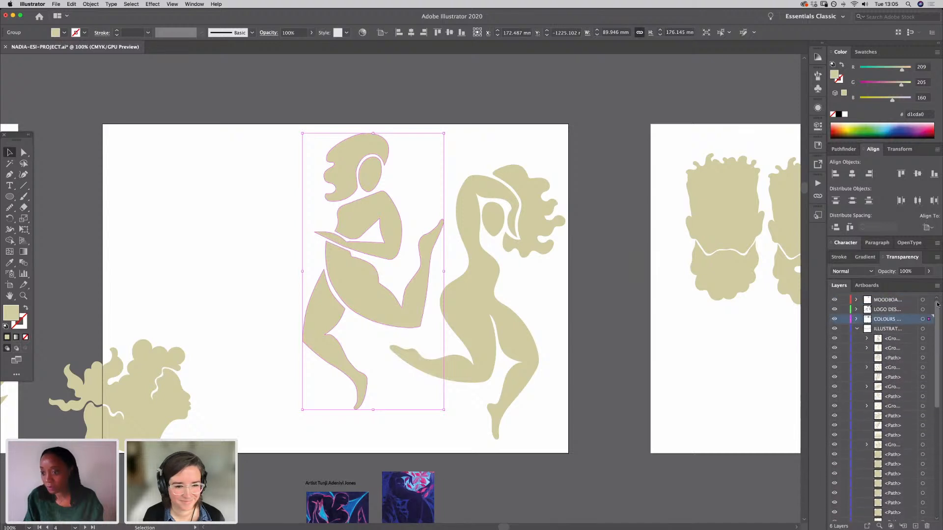
{"action": "left_click", "coordinate": [488, 326]}
{"action": "left_click", "coordinate": [406, 318]}
{"action": "key", "text": "Delete"}
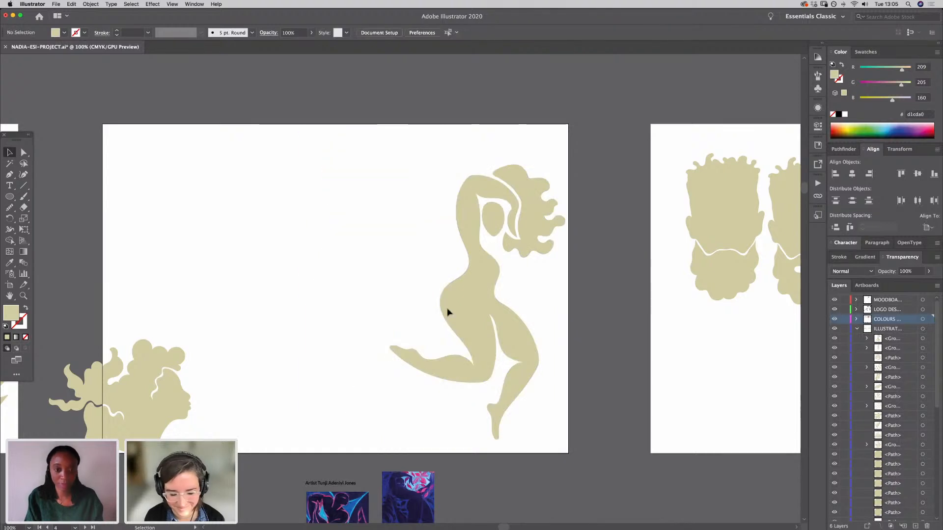
{"action": "left_click", "coordinate": [446, 315]}
{"action": "left_click", "coordinate": [72, 4]}
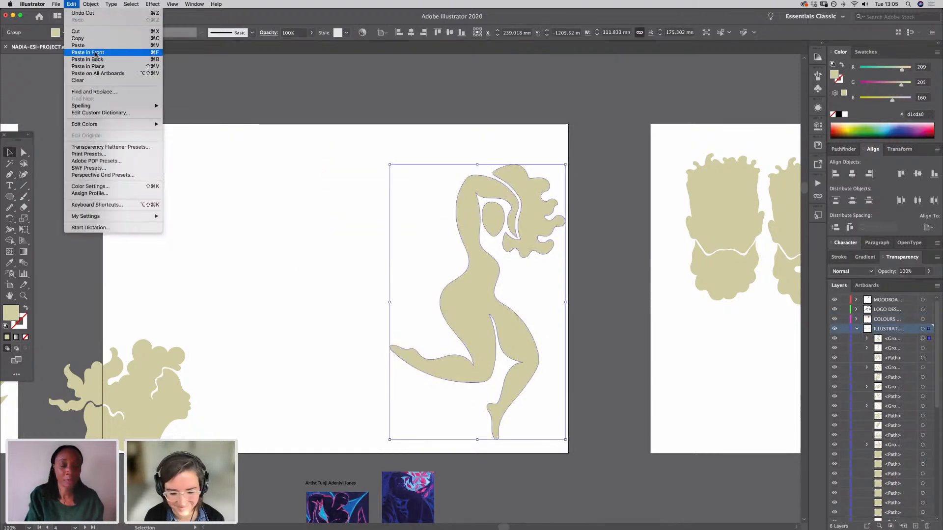
{"action": "left_click", "coordinate": [96, 54]}
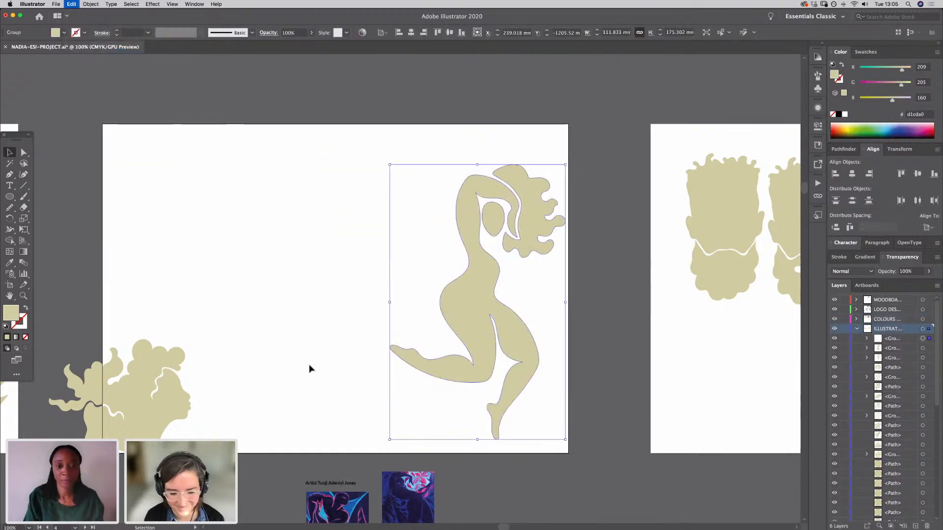
Step: Show the hidden, locked curly-haired figure, hiding the newly pasted figure to check it and showing that figure again
{"action": "left_click", "coordinate": [834, 338]}
{"action": "scroll", "coordinate": [908, 442], "scroll_direction": "down", "scroll_amount": 8}
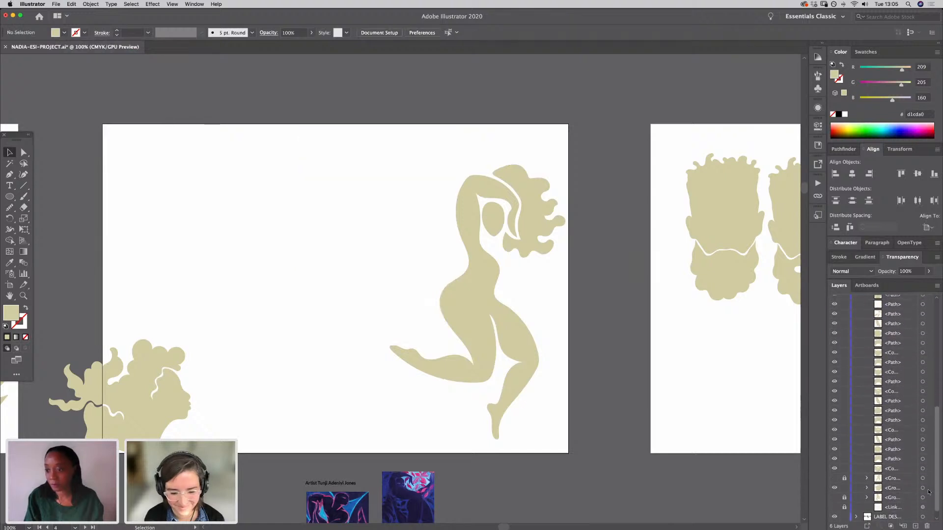
{"action": "left_click", "coordinate": [834, 497]}
{"action": "key", "text": "super+equal"}
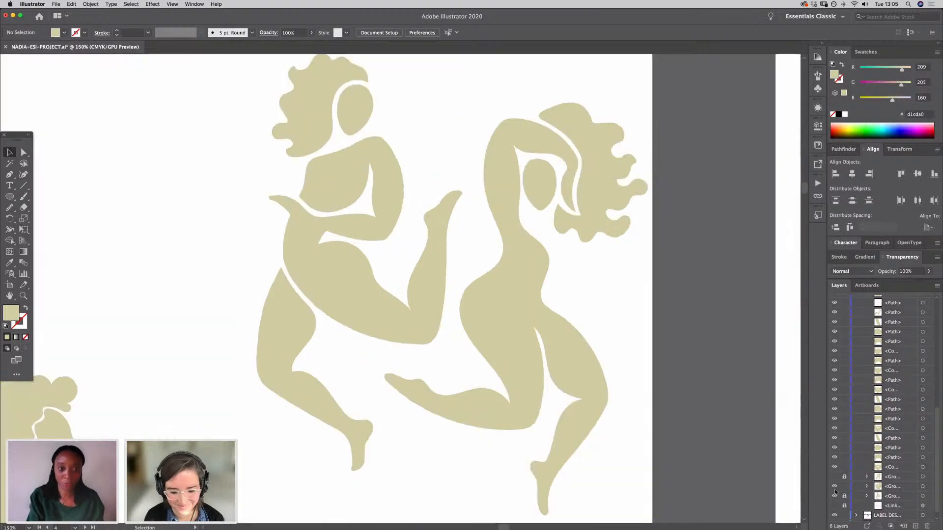
{"action": "scroll", "coordinate": [839, 344], "scroll_direction": "up", "scroll_amount": 10}
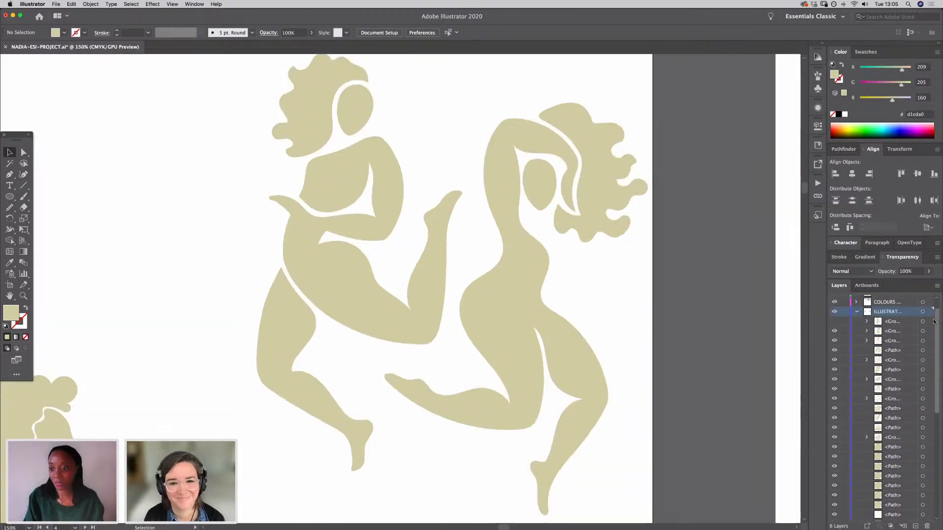
{"action": "left_click", "coordinate": [832, 328]}
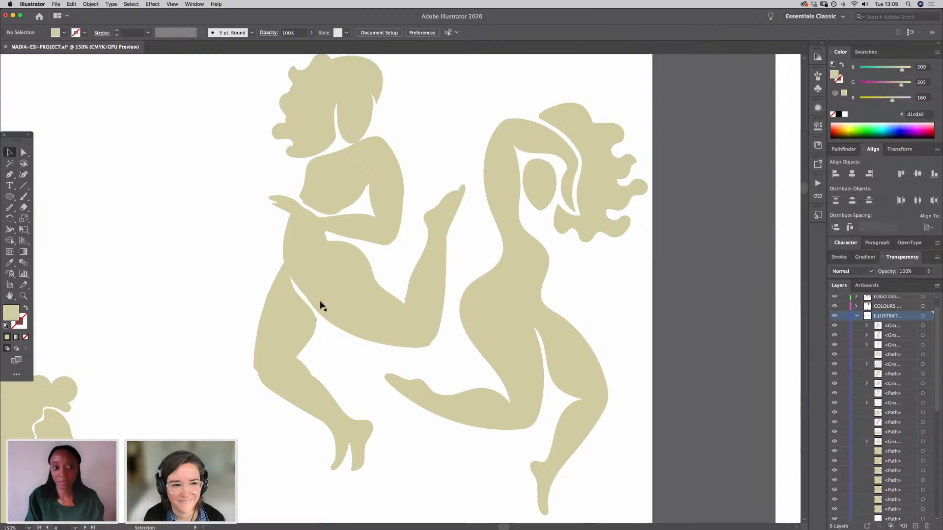
Step: Place the newly traced figure on the artboard's left side beside the other two, and shift the curly-haired head group farther outward
{"action": "left_click_drag", "start_coordinate": [330, 293], "coordinate": [113, 275]}
{"action": "left_click_drag", "start_coordinate": [175, 379], "coordinate": [367, 376]}
{"action": "left_click_drag", "start_coordinate": [240, 472], "coordinate": [199, 483]}
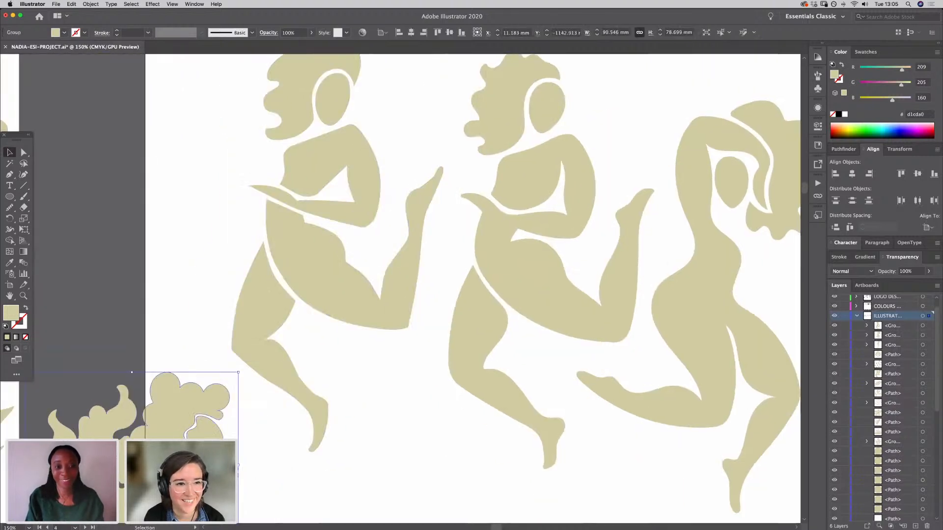
{"action": "left_click_drag", "start_coordinate": [259, 311], "coordinate": [251, 336]}
{"action": "left_click", "coordinate": [463, 422]}
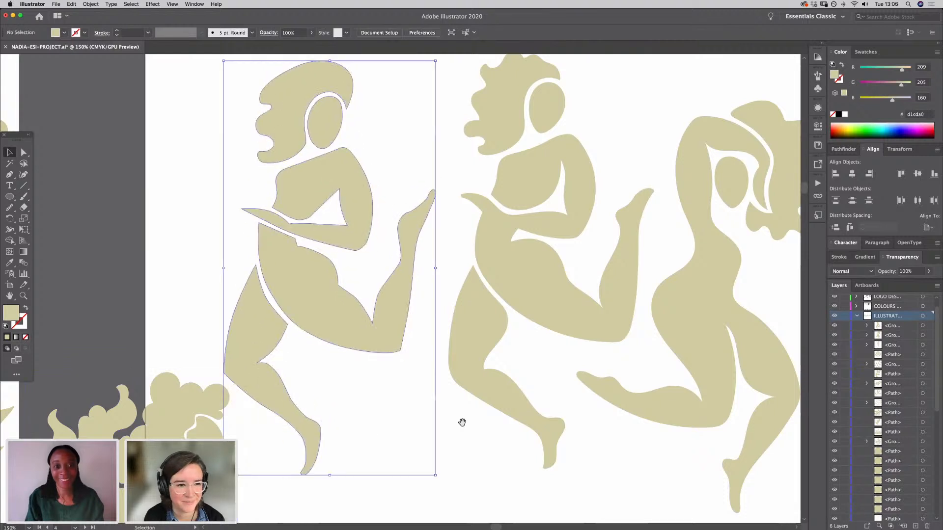
{"action": "left_click_drag", "start_coordinate": [463, 423], "coordinate": [418, 471]}
{"action": "key", "text": "super+minus"}
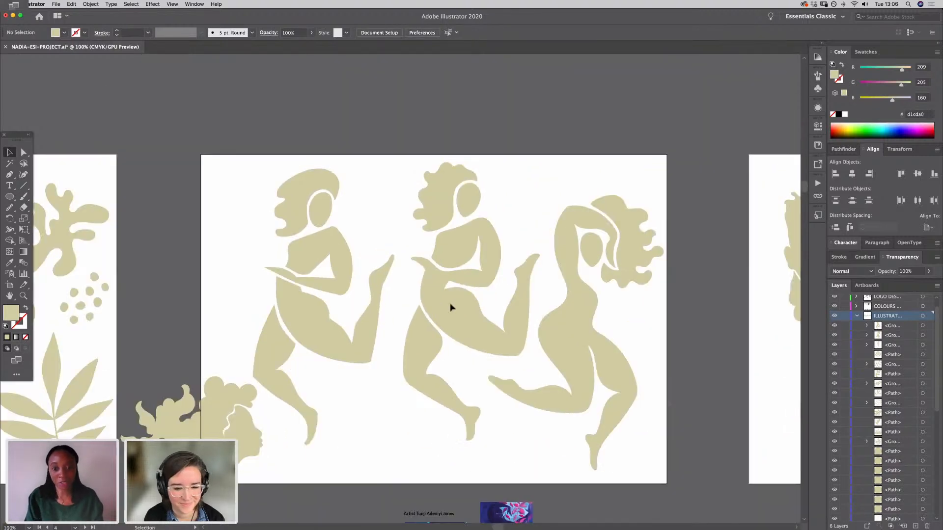
{"action": "scroll", "coordinate": [408, 403], "scroll_direction": "right", "scroll_amount": 5}
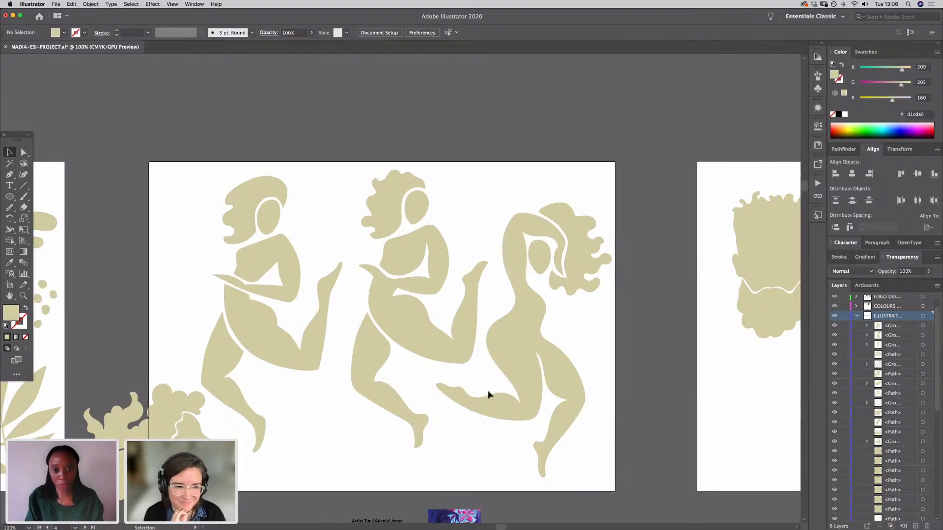
Step: Show and unlock the hidden crossed-arms figure group, and move it beneath the bearded heads on the neighbouring artboard
{"action": "scroll", "coordinate": [488, 394], "scroll_direction": "right", "scroll_amount": 9}
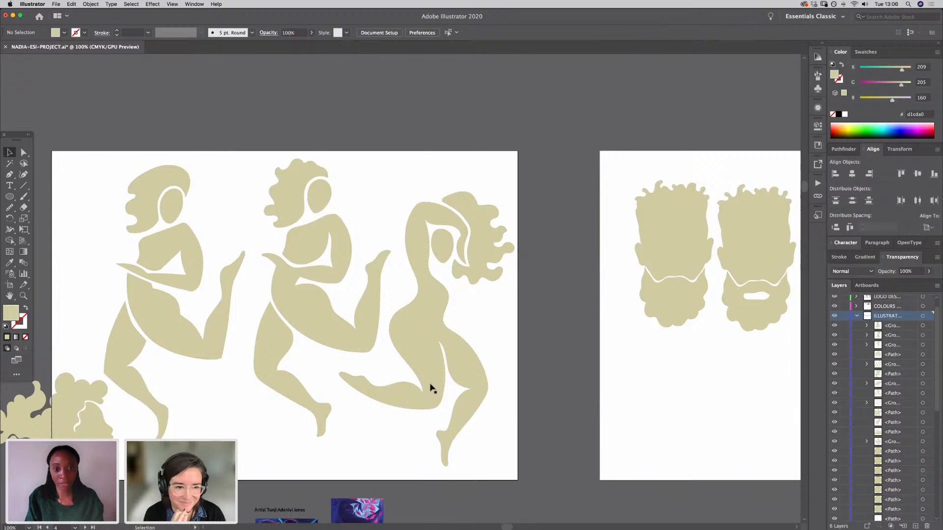
{"action": "left_click", "coordinate": [431, 389]}
{"action": "left_click", "coordinate": [580, 379]}
{"action": "left_click_drag", "start_coordinate": [771, 364], "coordinate": [414, 390]}
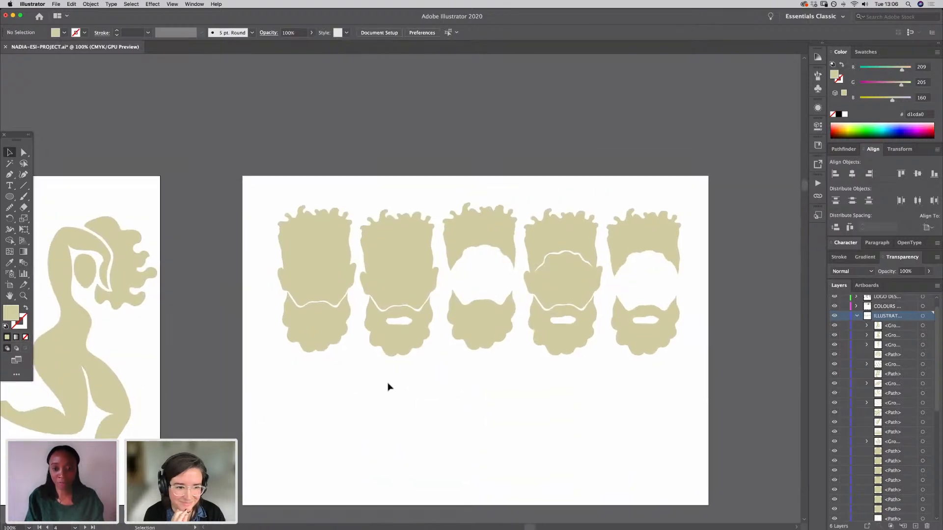
{"action": "left_click_drag", "start_coordinate": [282, 413], "coordinate": [596, 362]}
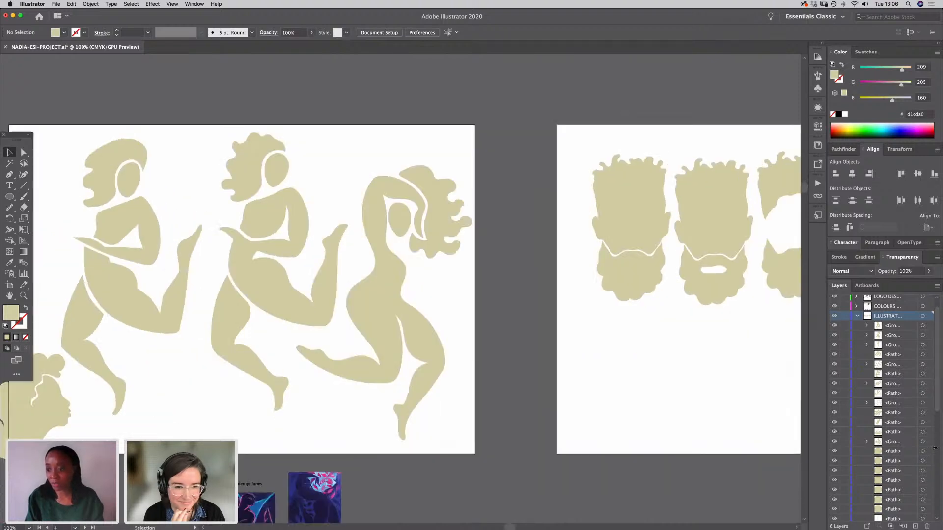
{"action": "left_click_drag", "start_coordinate": [938, 406], "coordinate": [941, 517]}
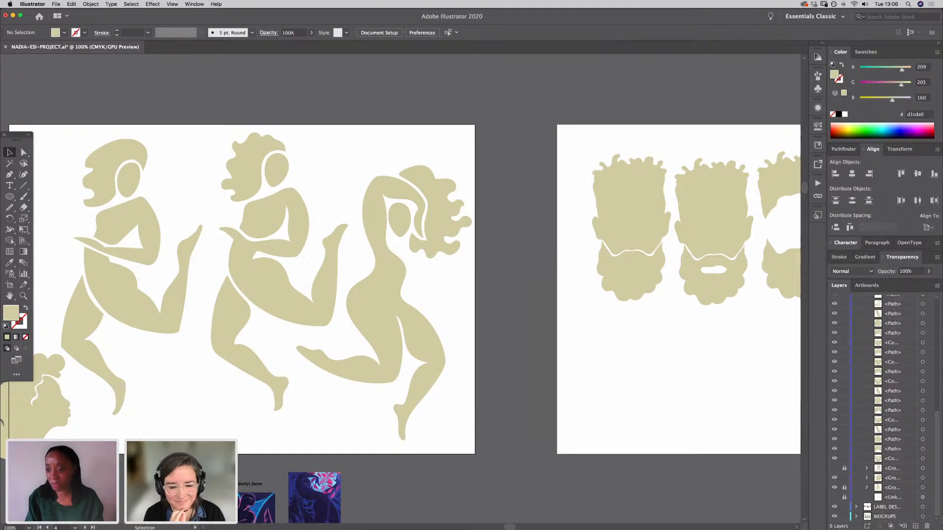
{"action": "left_click", "coordinate": [833, 469]}
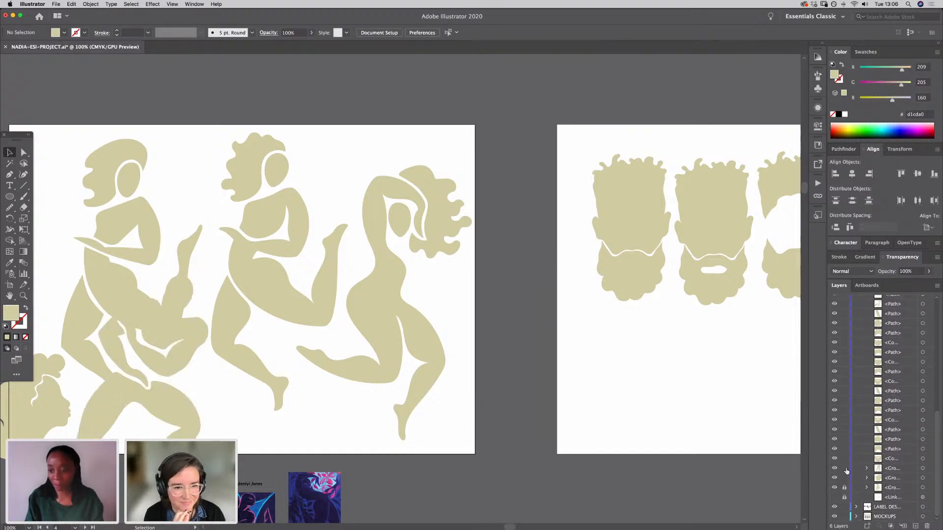
{"action": "left_click_drag", "start_coordinate": [142, 406], "coordinate": [614, 443]}
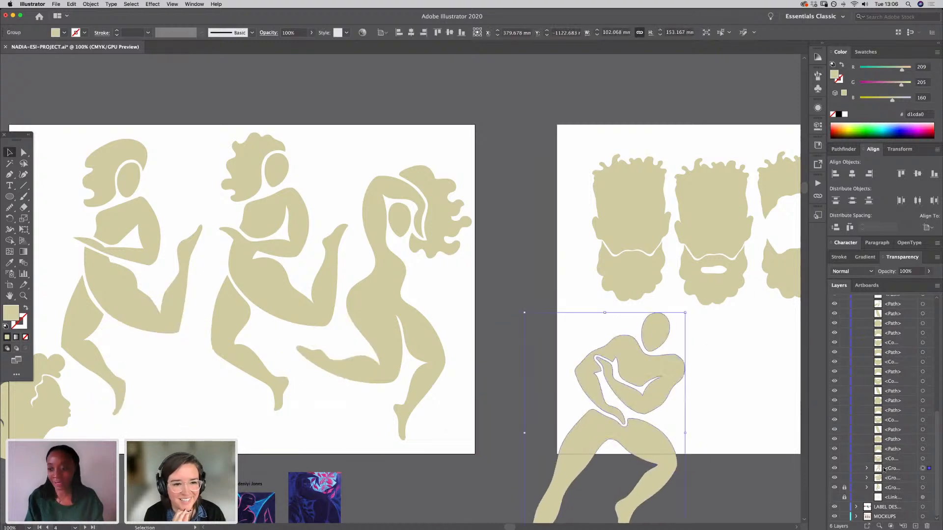
Step: Lock the crossed-arms figure's group, check it against the three dancing figures, and leave it hidden
{"action": "left_click", "coordinate": [834, 468]}
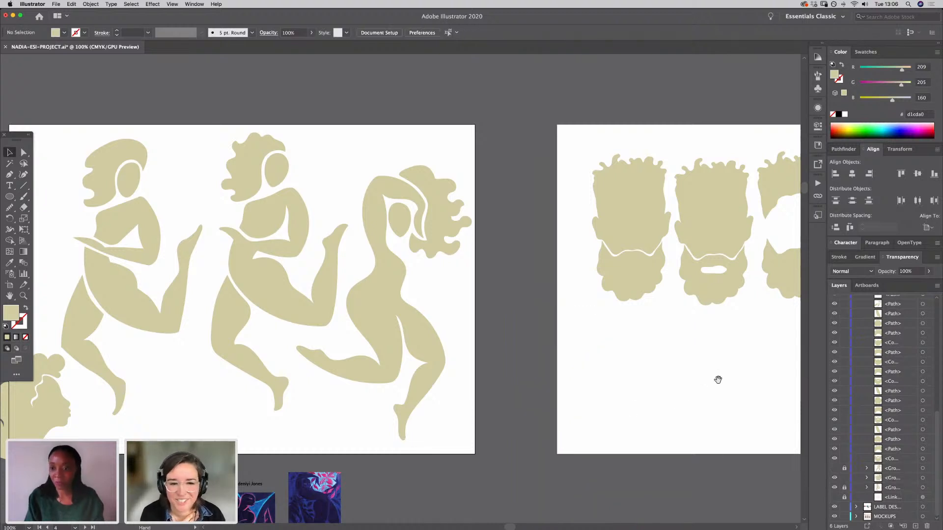
{"action": "left_click", "coordinate": [835, 469]}
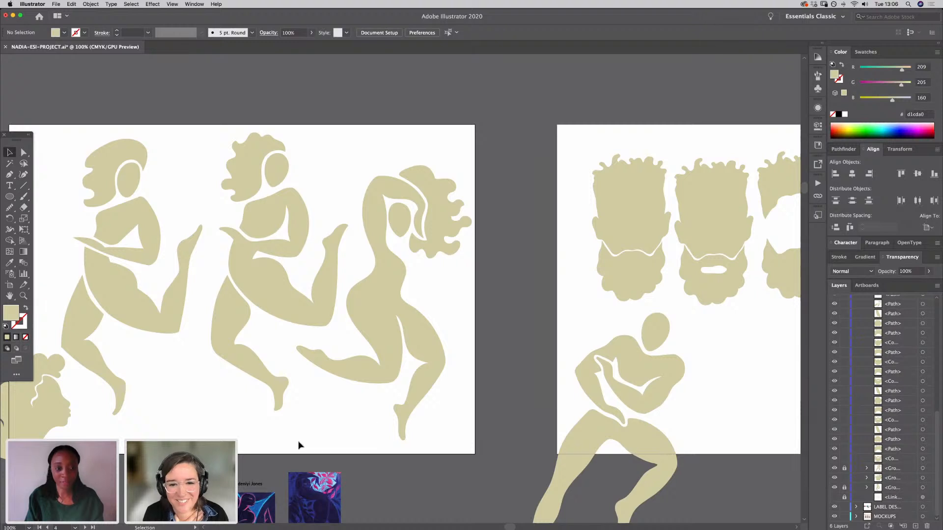
{"action": "key", "text": "space"}
{"action": "left_click_drag", "start_coordinate": [342, 432], "coordinate": [568, 426]}
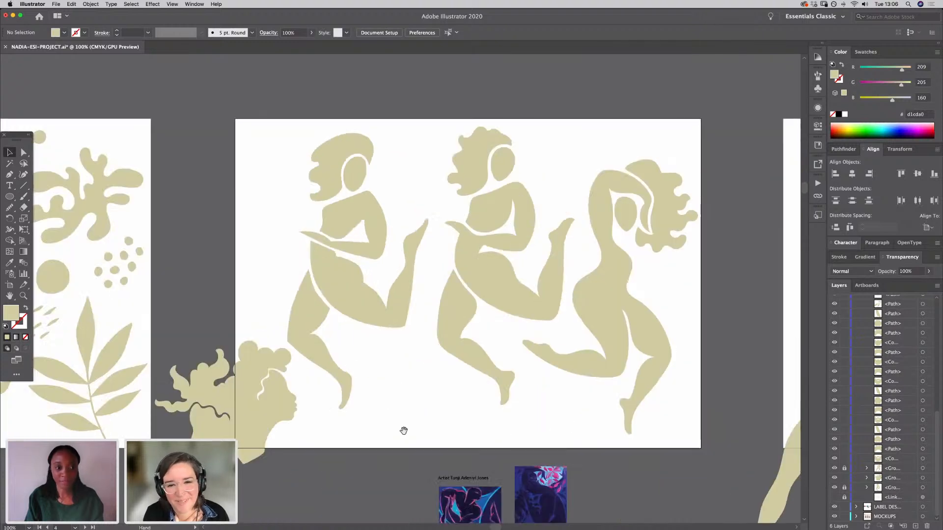
{"action": "left_click_drag", "start_coordinate": [404, 430], "coordinate": [421, 431]}
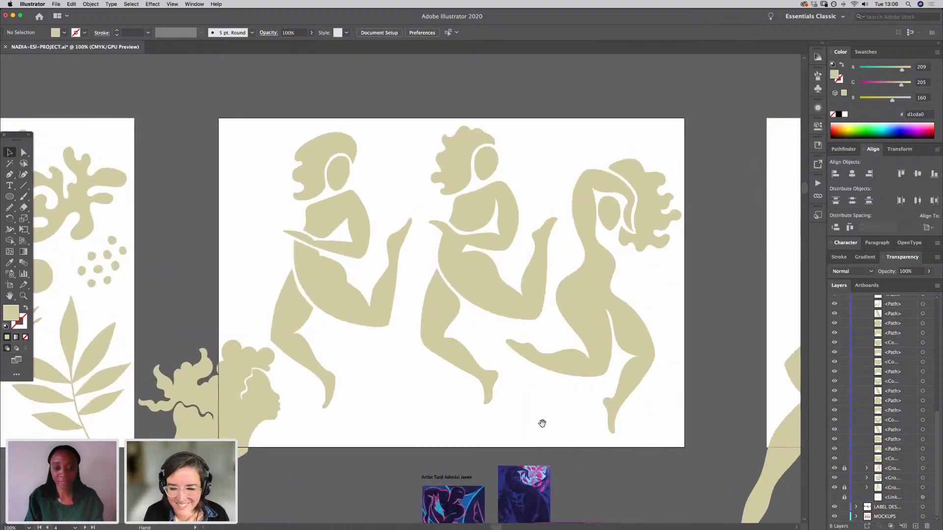
{"action": "key", "text": "space"}
{"action": "left_click_drag", "start_coordinate": [568, 417], "coordinate": [397, 420]}
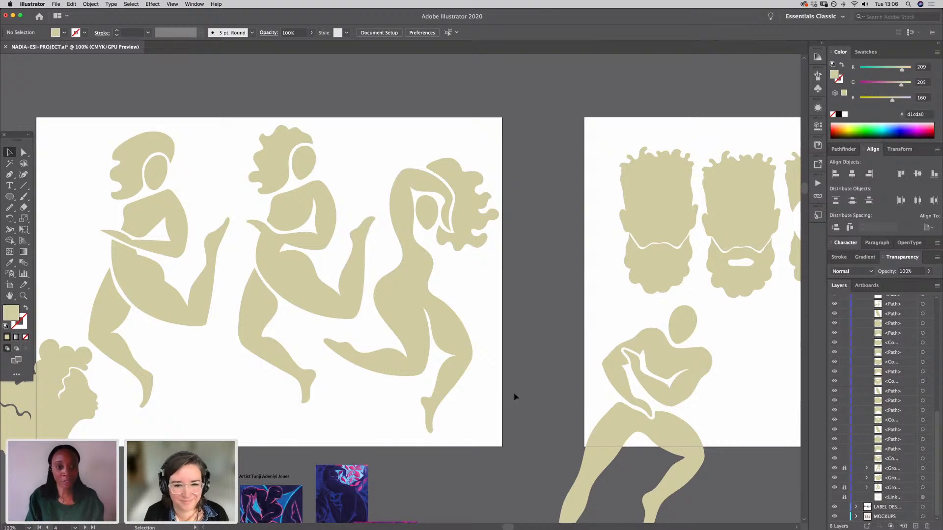
{"action": "left_click", "coordinate": [597, 419]}
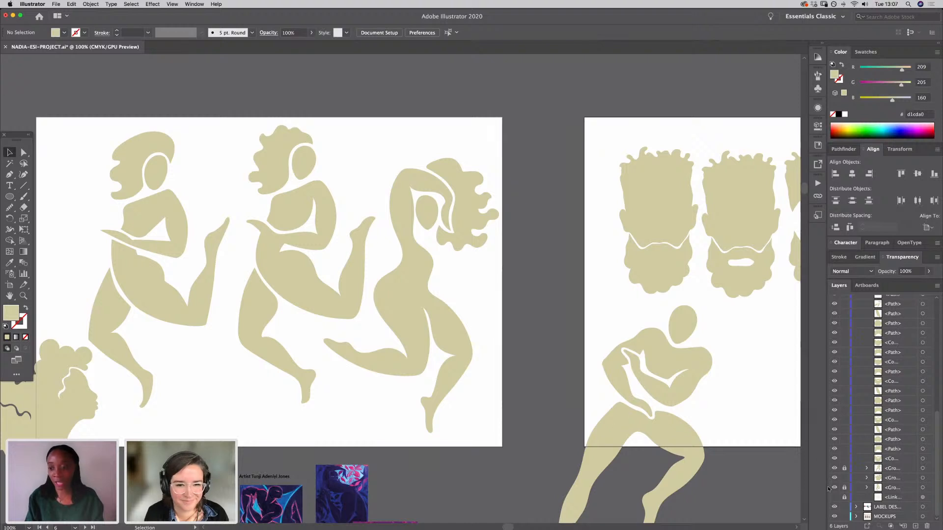
{"action": "left_click", "coordinate": [834, 468]}
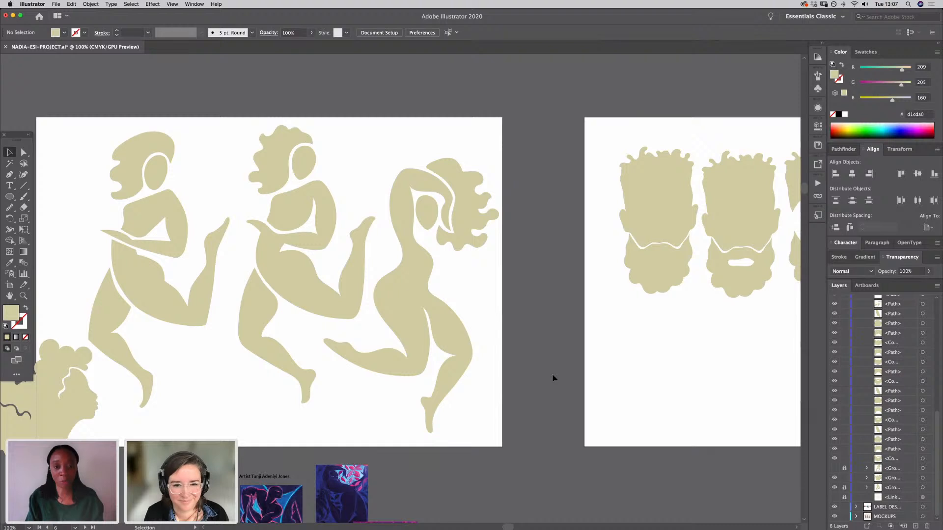
Step: Move the first bearded head down into the empty area below its row, inspect its shapes up close, and deselect them
{"action": "left_click_drag", "start_coordinate": [371, 426], "coordinate": [532, 414]}
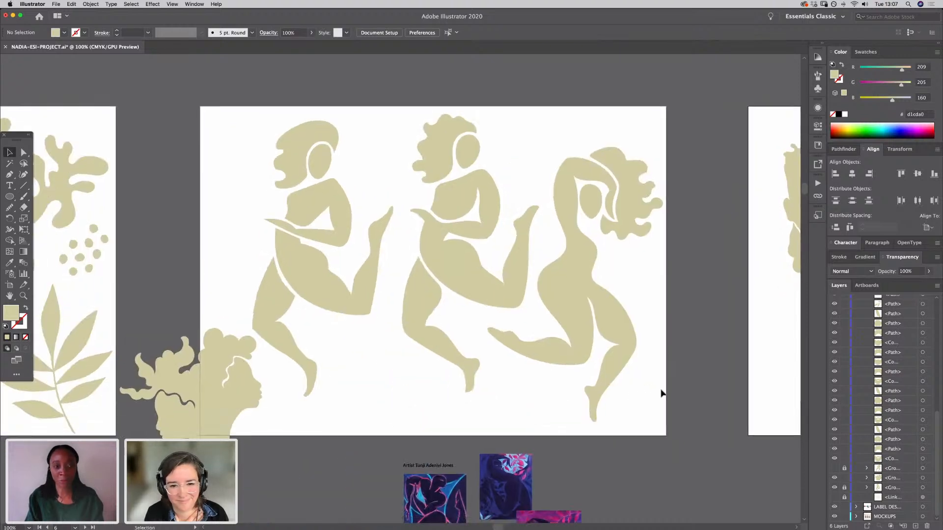
{"action": "left_click_drag", "start_coordinate": [359, 413], "coordinate": [355, 414]}
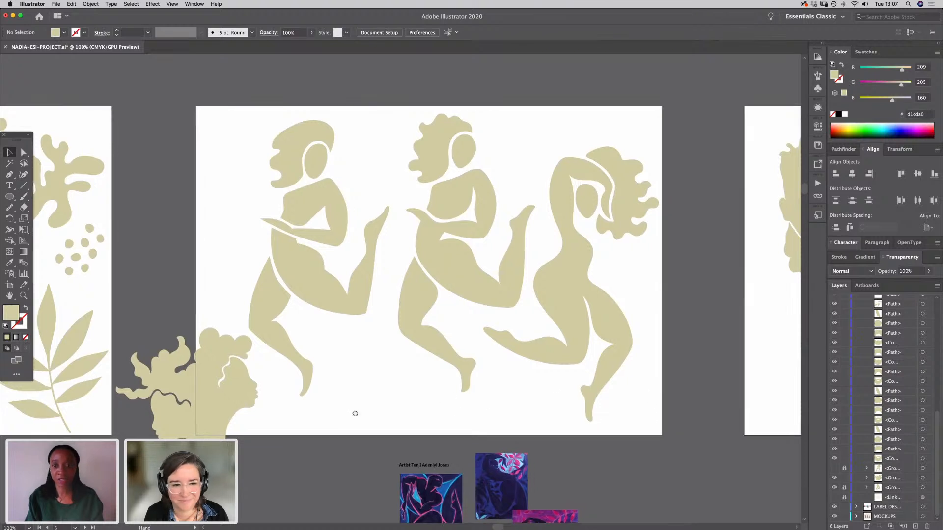
{"action": "scroll", "coordinate": [383, 410], "scroll_direction": "right", "scroll_amount": 10}
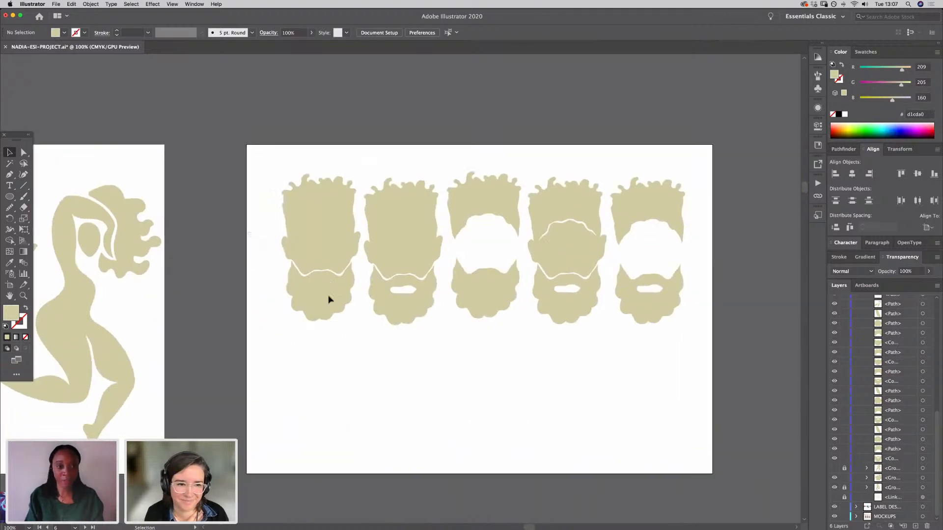
{"action": "left_click_drag", "start_coordinate": [330, 299], "coordinate": [320, 400]}
{"action": "left_click", "coordinate": [235, 428]}
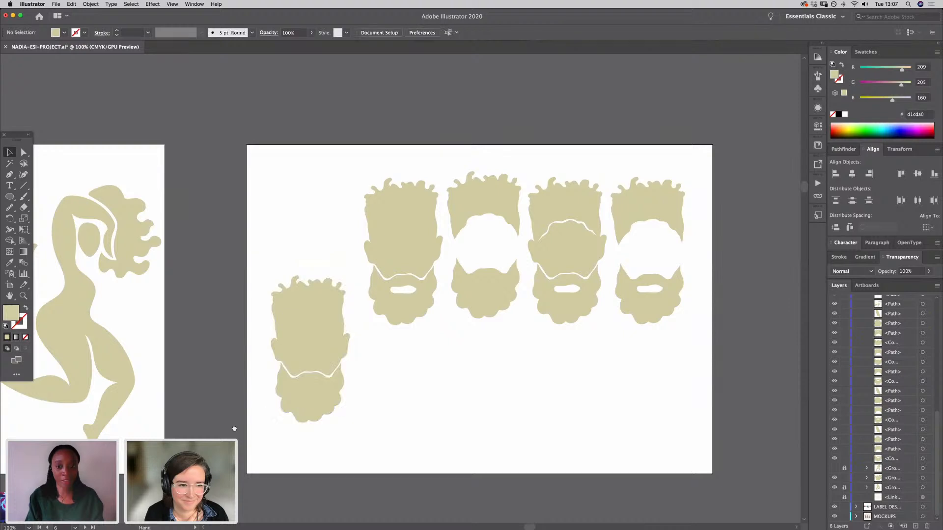
{"action": "left_click_drag", "start_coordinate": [336, 321], "coordinate": [435, 262]}
{"action": "left_click", "coordinate": [432, 348]}
{"action": "key", "text": "super+equal"}
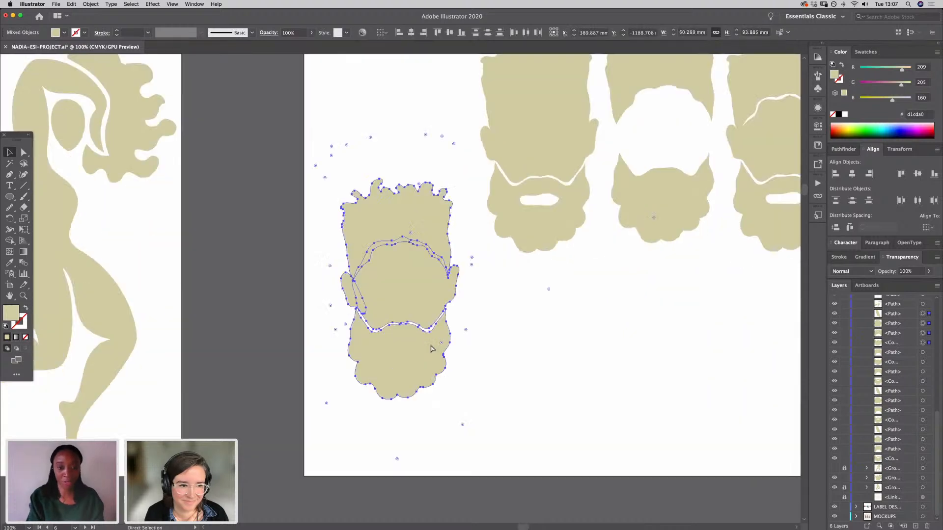
{"action": "key", "text": "v"}
{"action": "left_click", "coordinate": [503, 333]}
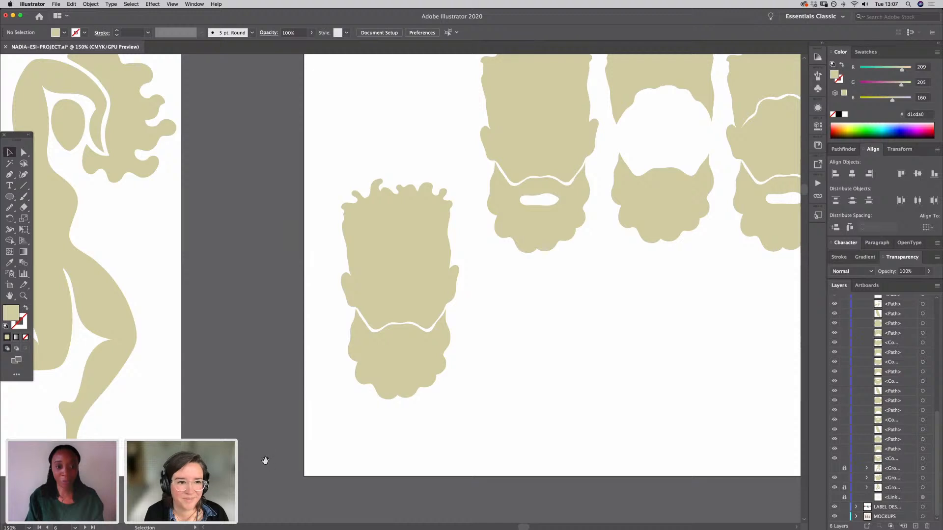
Step: Look over the dancing figures and botanical shapes, and bring the green Deep Hair Serum label into close view
{"action": "left_click_drag", "start_coordinate": [246, 468], "coordinate": [472, 319]}
{"action": "left_click_drag", "start_coordinate": [334, 376], "coordinate": [496, 422]}
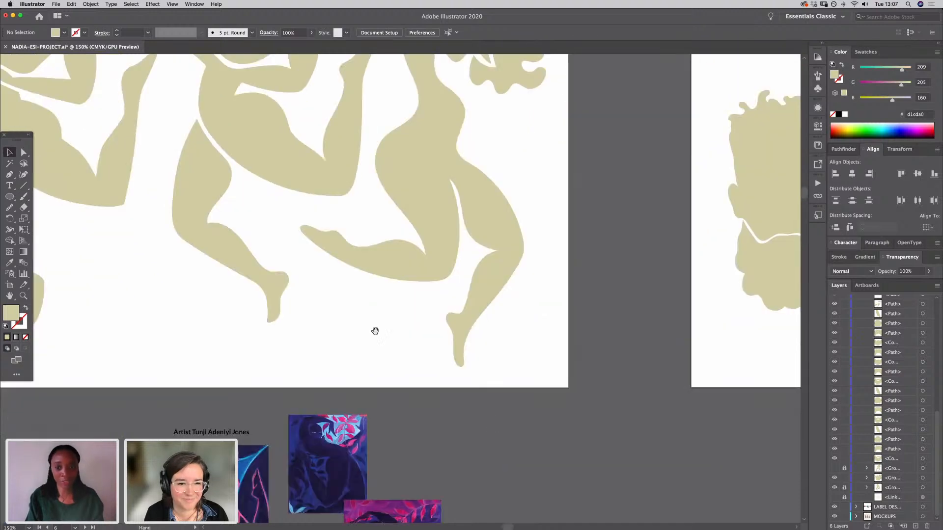
{"action": "left_click_drag", "start_coordinate": [391, 317], "coordinate": [498, 347]}
{"action": "key", "text": "super+minus"}
{"action": "key", "text": "super+minus"}
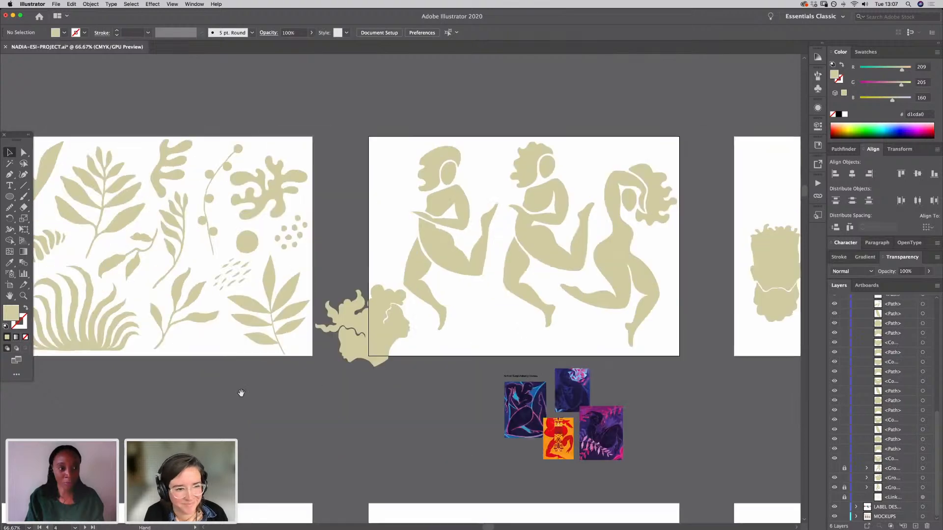
{"action": "scroll", "coordinate": [362, 425], "scroll_direction": "down", "scroll_amount": 10}
{"action": "scroll", "coordinate": [362, 425], "scroll_direction": "right", "scroll_amount": 5}
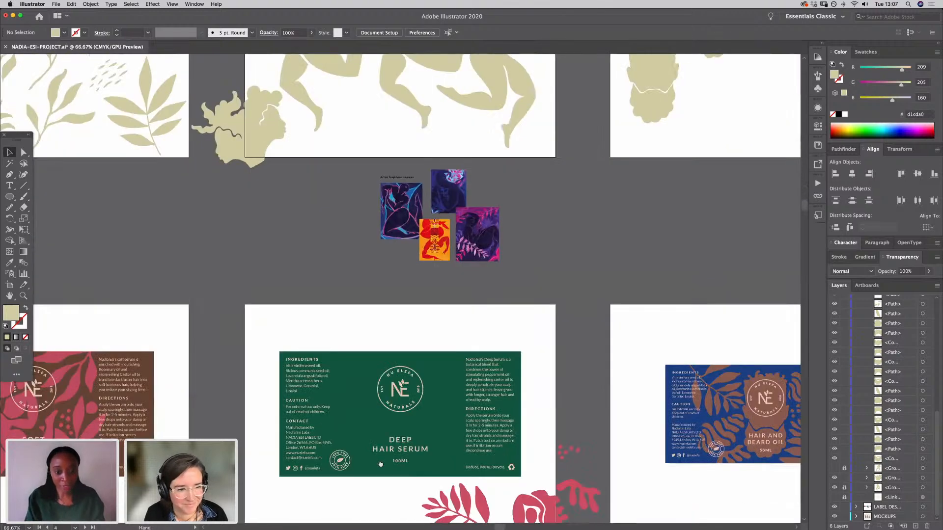
{"action": "key", "text": "super+plus"}
{"action": "key", "text": "super+plus"}
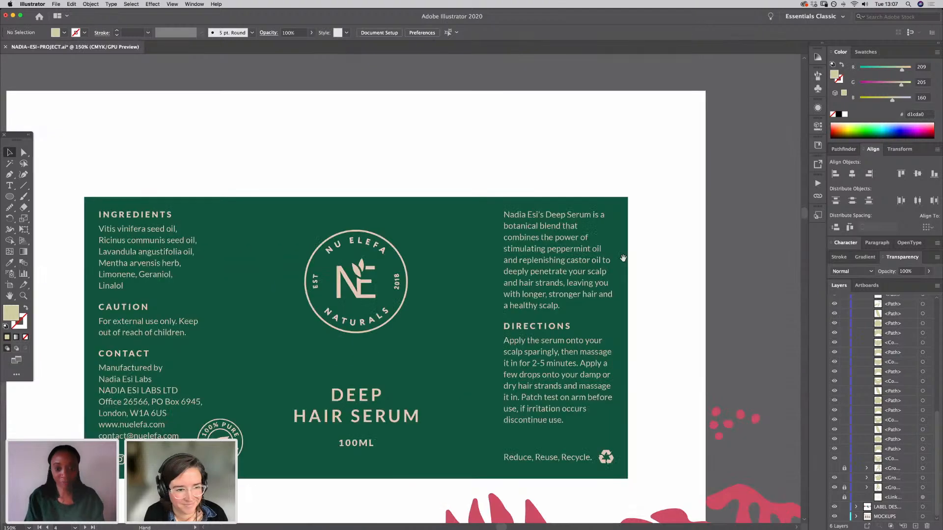
{"action": "scroll", "coordinate": [540, 378], "scroll_direction": "down", "scroll_amount": 5}
{"action": "scroll", "coordinate": [540, 378], "scroll_direction": "left", "scroll_amount": 2}
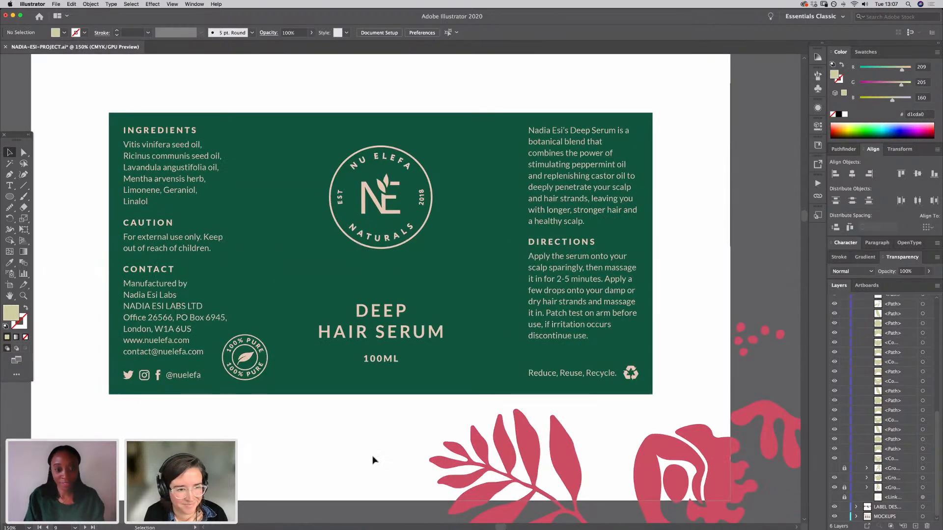
Step: Examine the green label's social handle, recycling line, directions text and background rectangle, leaving nothing selected
{"action": "left_click", "coordinate": [181, 378]}
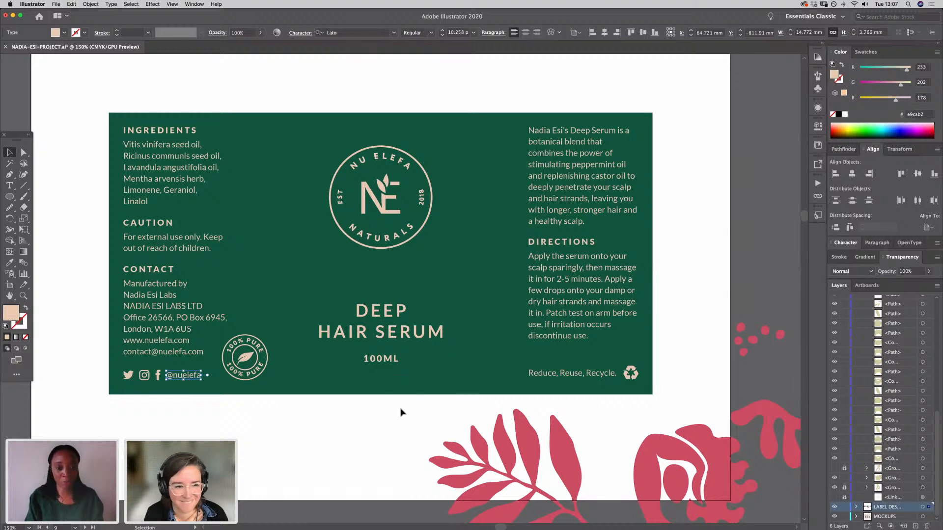
{"action": "left_click", "coordinate": [405, 439]}
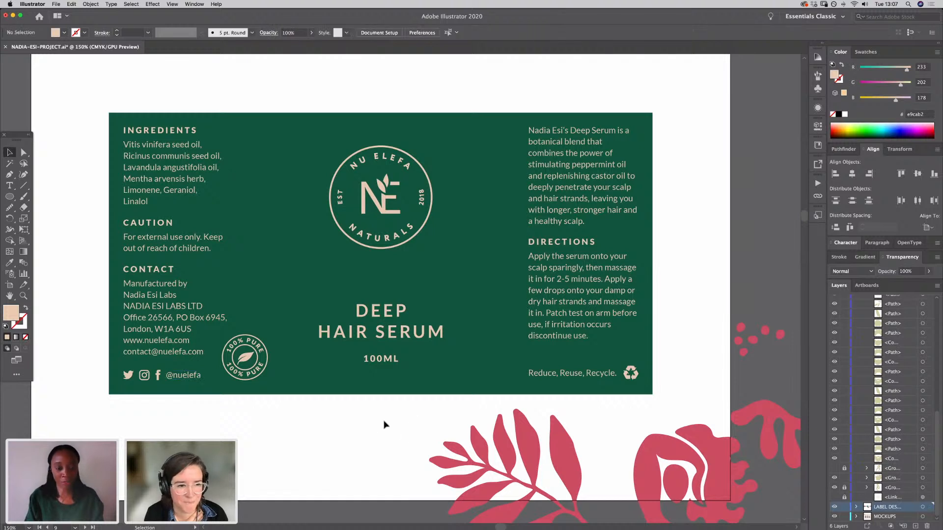
{"action": "left_click", "coordinate": [597, 374]}
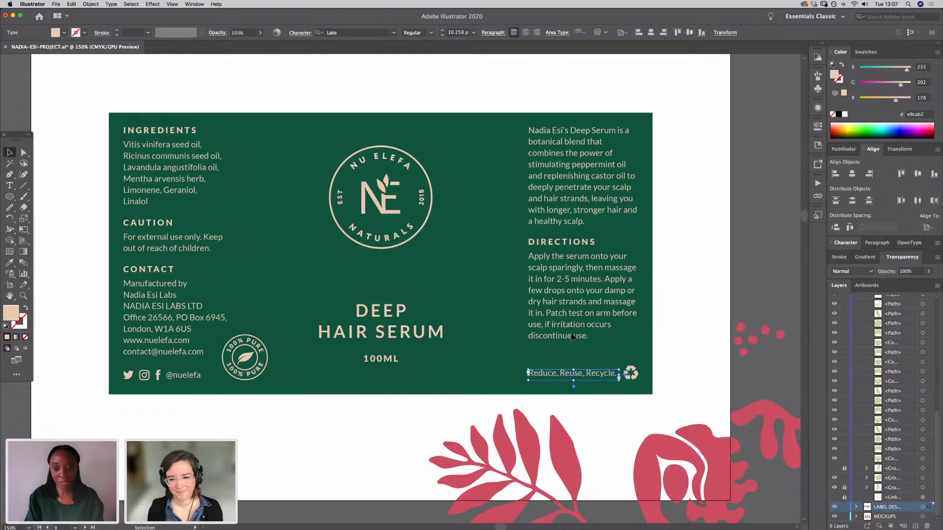
{"action": "left_click", "coordinate": [572, 337]}
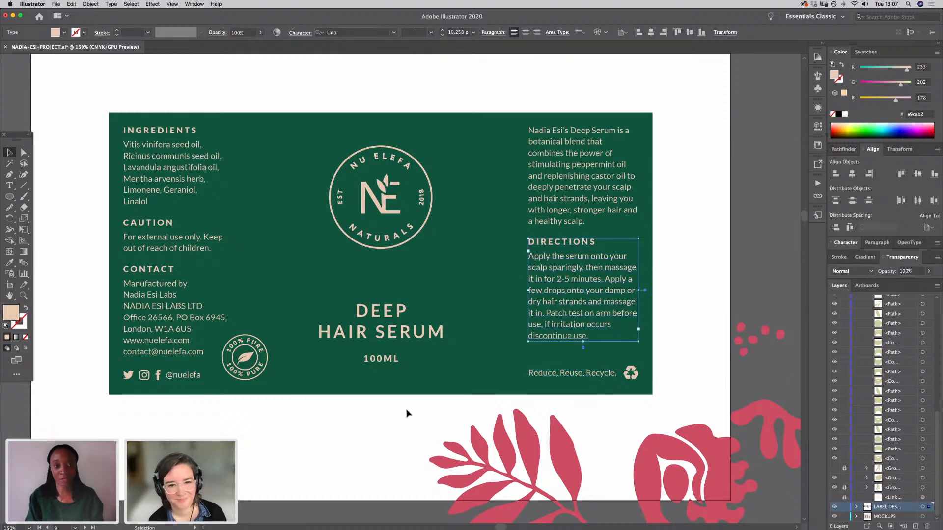
{"action": "left_click", "coordinate": [384, 427]}
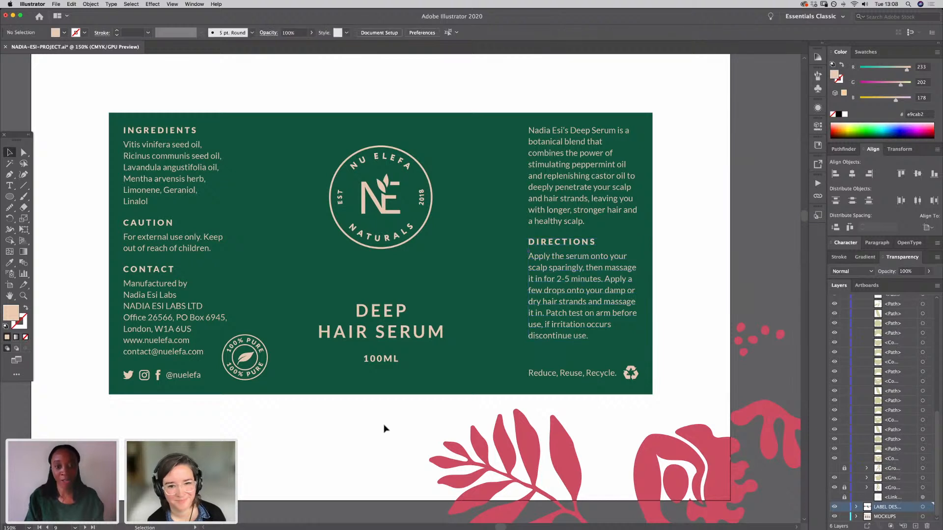
{"action": "left_click", "coordinate": [416, 394]}
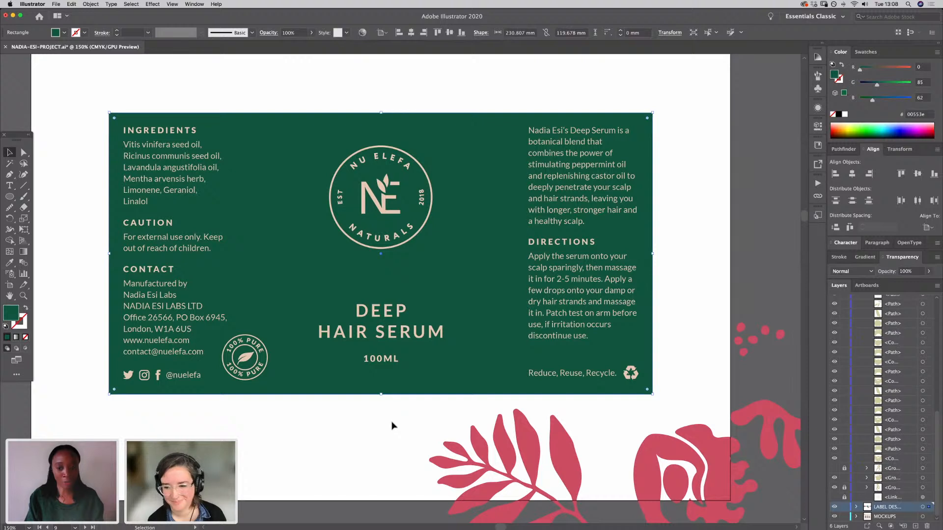
{"action": "left_click", "coordinate": [383, 431]}
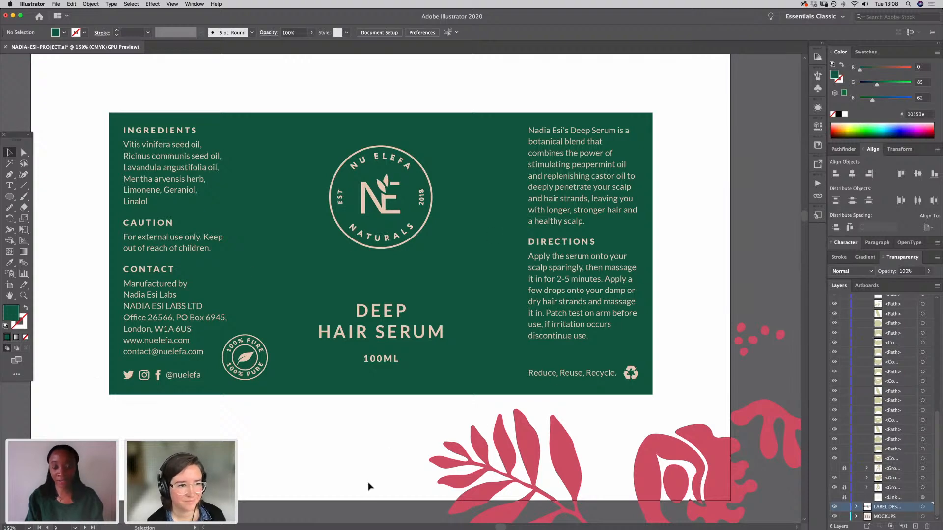
Step: Place the large leafy branch on the green label between the ingredients text and the round logo, then deselect it
{"action": "scroll", "coordinate": [369, 486], "scroll_direction": "down", "scroll_amount": 5}
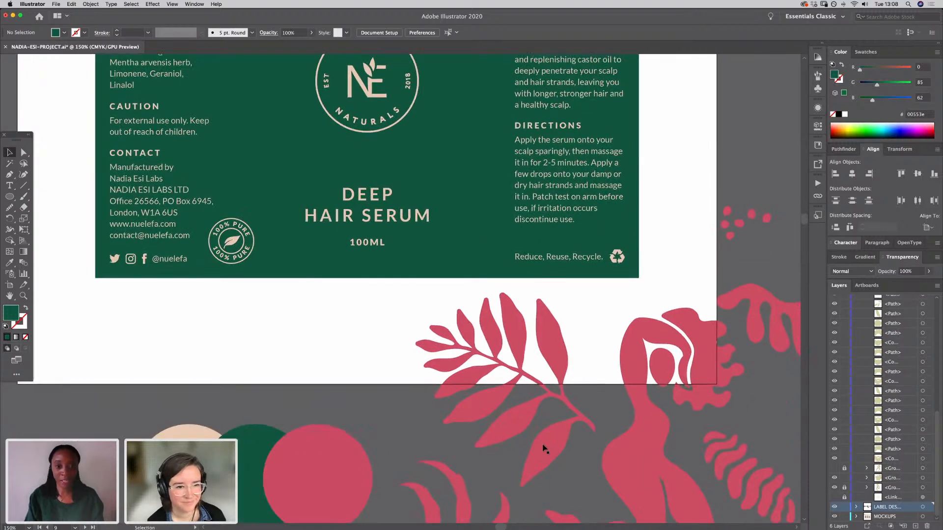
{"action": "left_click_drag", "start_coordinate": [553, 446], "coordinate": [362, 245]}
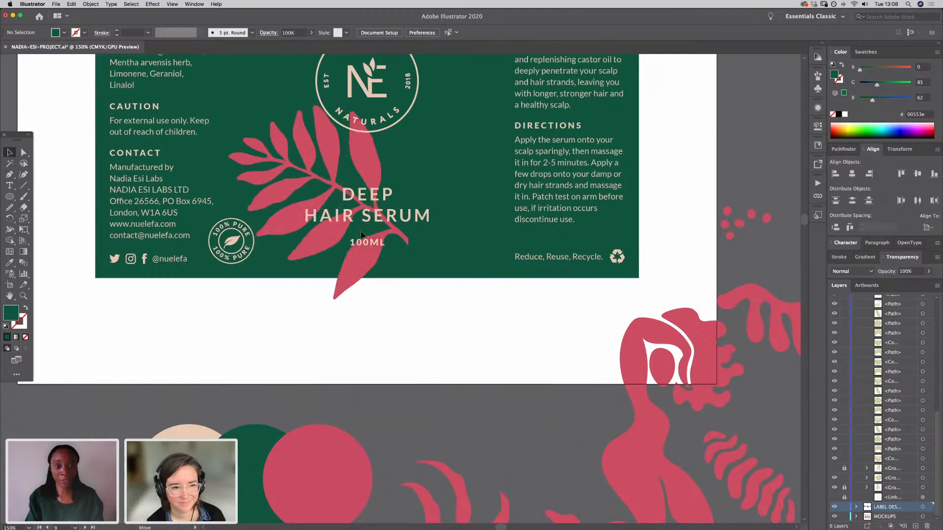
{"action": "left_click_drag", "start_coordinate": [397, 418], "coordinate": [501, 528]}
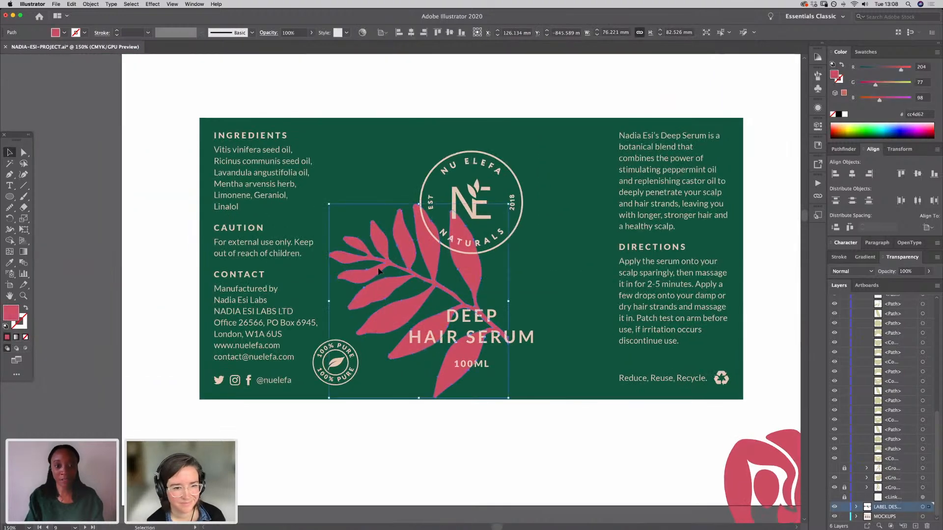
{"action": "left_click_drag", "start_coordinate": [385, 322], "coordinate": [352, 237]}
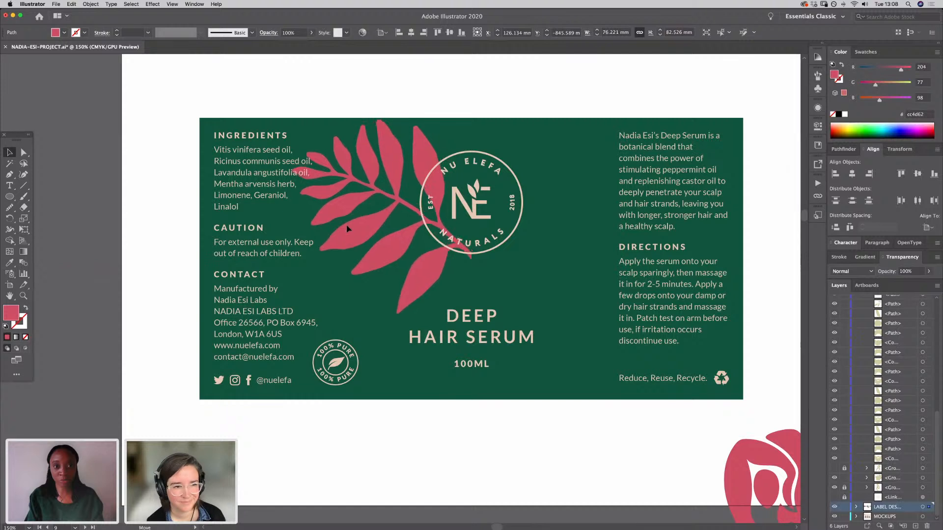
{"action": "left_click_drag", "start_coordinate": [348, 245], "coordinate": [388, 266]}
{"action": "left_click", "coordinate": [475, 438]}
Step: Place the dancing figure in the centre of the label, overlapping the round logo and product name, with the foot extending below the edge
{"action": "scroll", "coordinate": [440, 453], "scroll_direction": "right", "scroll_amount": 4}
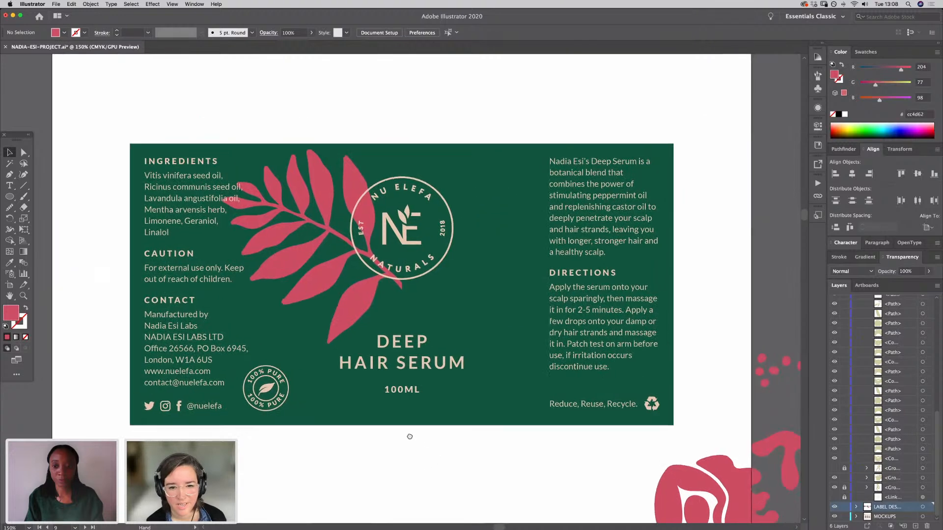
{"action": "left_click_drag", "start_coordinate": [640, 503], "coordinate": [367, 455]}
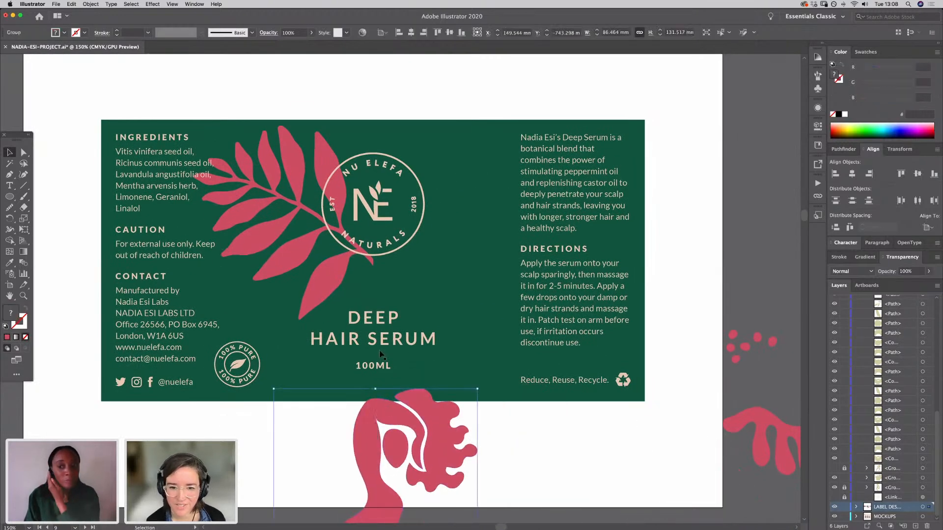
{"action": "left_click", "coordinate": [316, 452]}
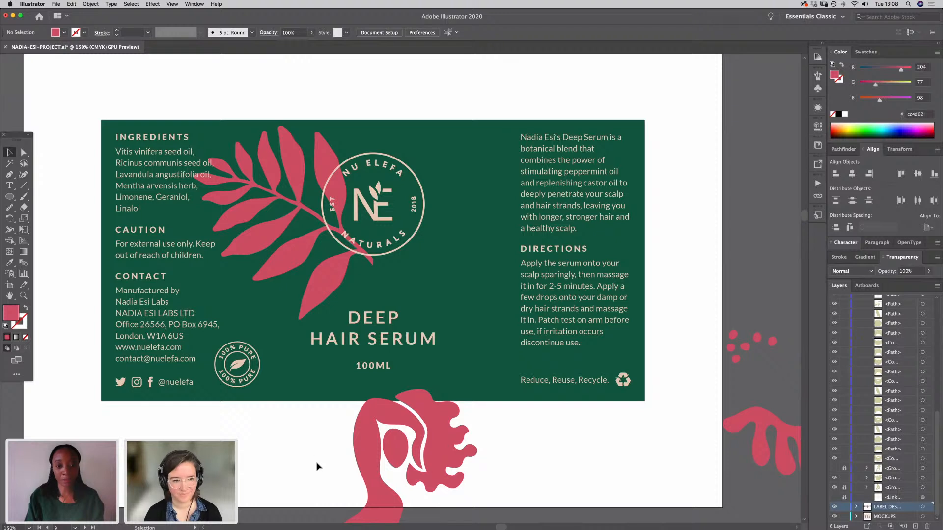
{"action": "left_click_drag", "start_coordinate": [393, 513], "coordinate": [396, 262]}
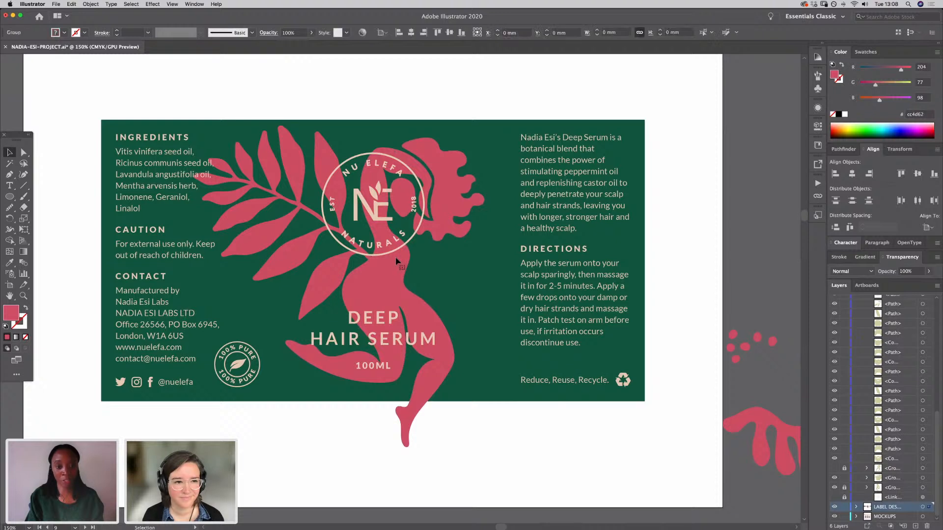
{"action": "left_click", "coordinate": [266, 361]}
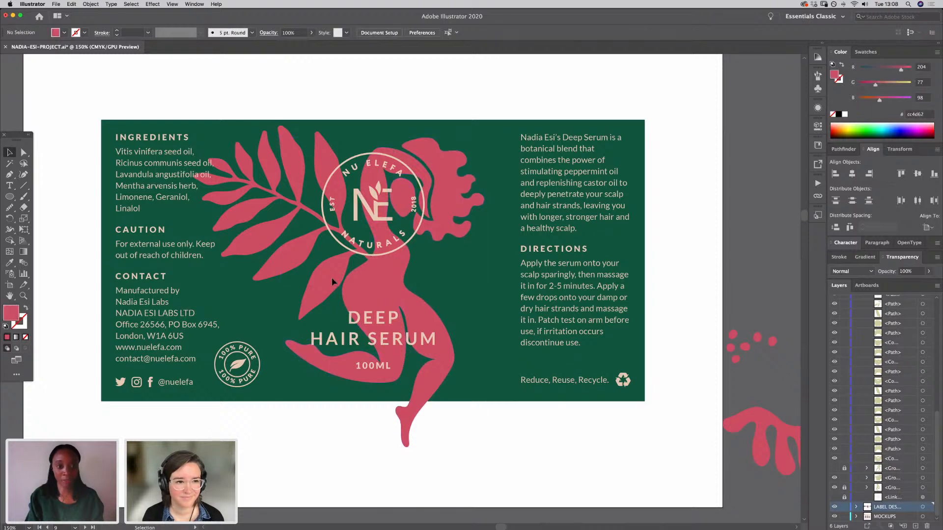
Step: Nudge the leafy branch slightly up and the dancing figure slightly down on the label
{"action": "mouse_move", "coordinate": [332, 281]}
{"action": "left_mouse_down"}
{"action": "mouse_move", "coordinate": [337, 265]}
{"action": "mouse_move", "coordinate": [333, 274]}
{"action": "left_mouse_up"}
{"action": "left_click", "coordinate": [373, 473]}
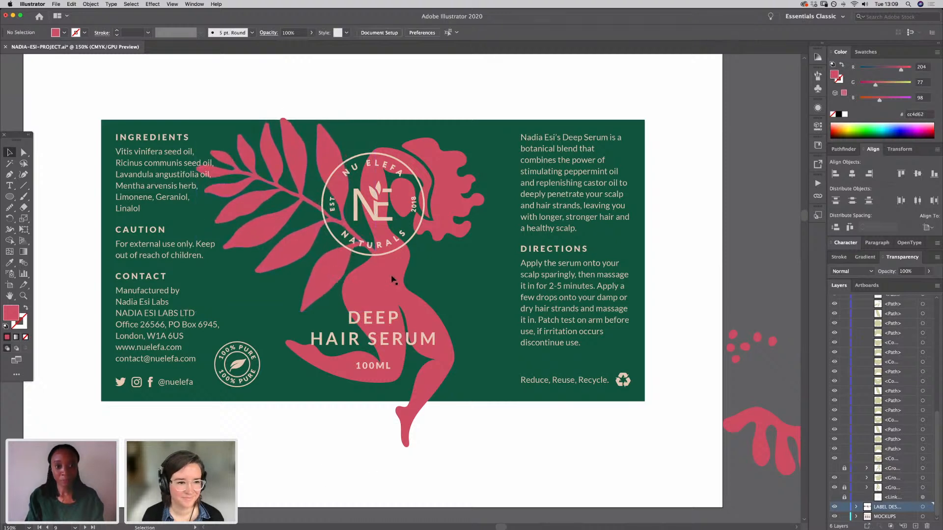
{"action": "left_click_drag", "start_coordinate": [392, 277], "coordinate": [392, 286]}
{"action": "left_click", "coordinate": [582, 499]}
{"action": "key", "text": "space"}
{"action": "left_click_drag", "start_coordinate": [517, 458], "coordinate": [514, 457]}
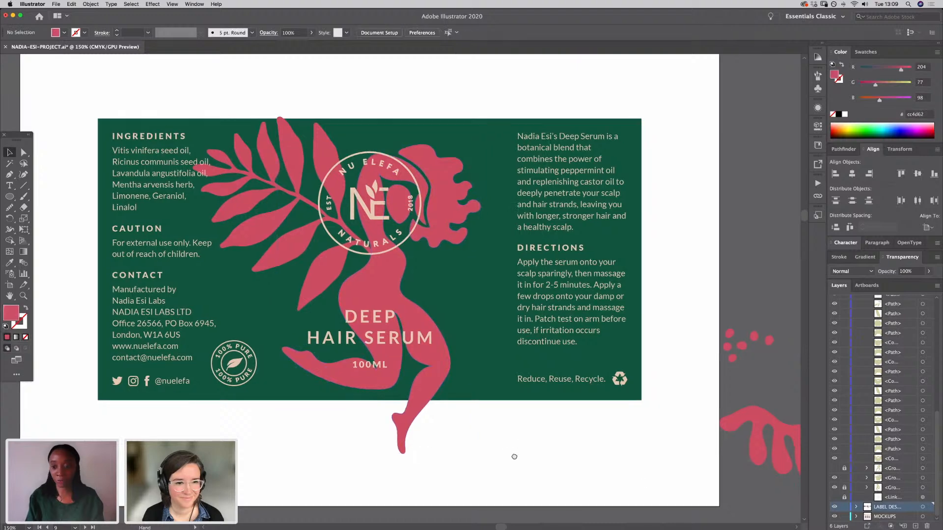
Step: Place the drooping plant shape across the label's upper edge above the figure's hair, shifting it slightly toward the figure
{"action": "scroll", "coordinate": [514, 457], "scroll_direction": "right", "scroll_amount": 5}
{"action": "scroll", "coordinate": [514, 456], "scroll_direction": "down", "scroll_amount": 1}
{"action": "left_click_drag", "start_coordinate": [599, 427], "coordinate": [320, 122]}
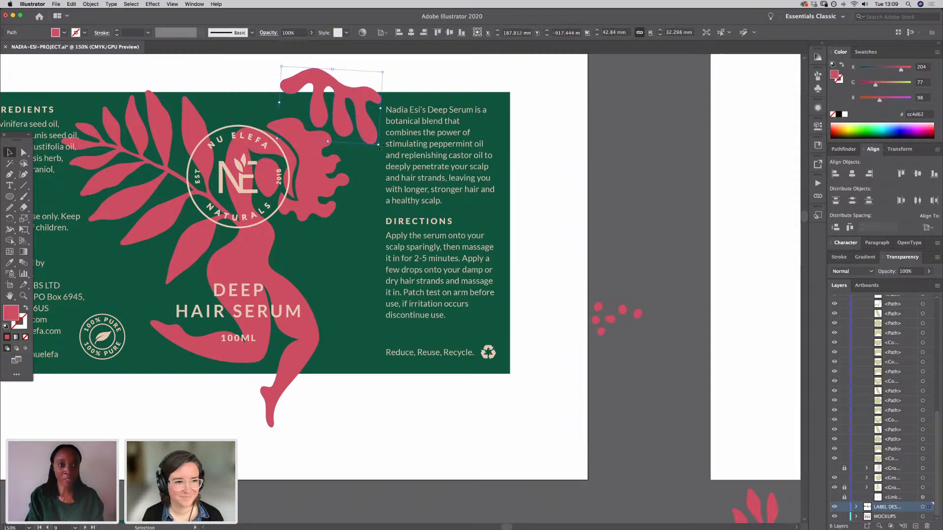
{"action": "left_click_drag", "start_coordinate": [379, 147], "coordinate": [361, 126]}
{"action": "left_click", "coordinate": [535, 377]}
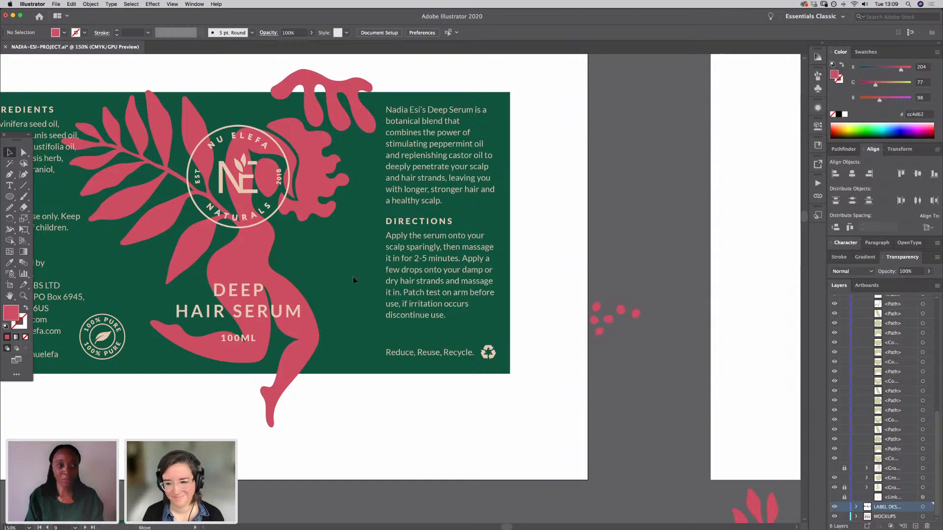
Step: Place the cluster of dots above the round logo, between the leafy branch and the drooping plant
{"action": "left_click_drag", "start_coordinate": [353, 277], "coordinate": [239, 113]}
{"action": "left_click", "coordinate": [370, 413]}
{"action": "left_click_drag", "start_coordinate": [461, 426], "coordinate": [566, 447]}
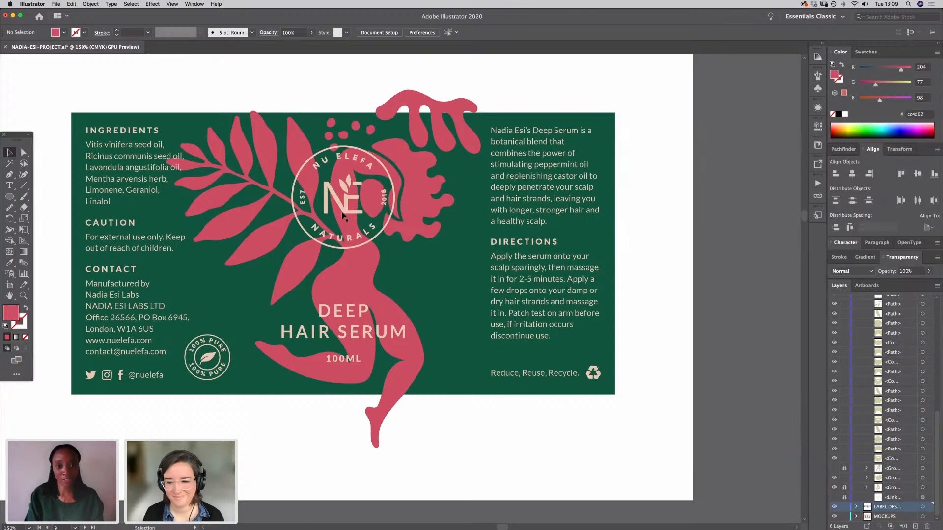
Step: Adjust the dancing figure and leafy branch around the round logo, nudging the branch down and right, and leave nothing selected
{"action": "left_click", "coordinate": [342, 216]}
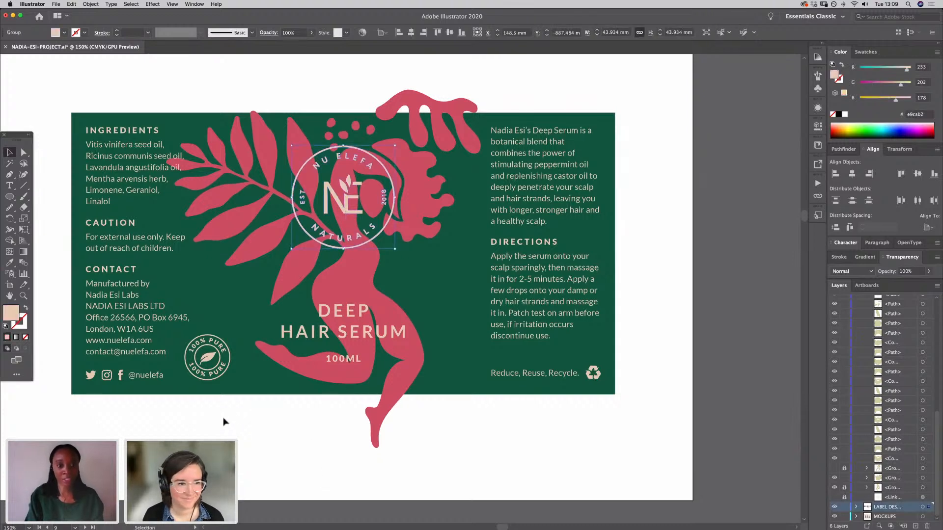
{"action": "left_click", "coordinate": [241, 428]}
{"action": "left_click_drag", "start_coordinate": [360, 376], "coordinate": [372, 377]}
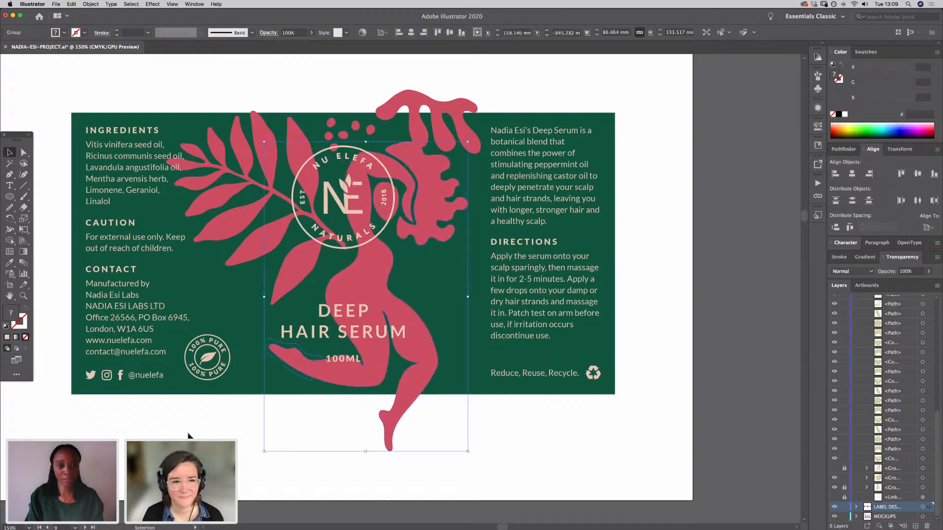
{"action": "left_click", "coordinate": [260, 326]}
{"action": "left_click_drag", "start_coordinate": [297, 278], "coordinate": [301, 283]}
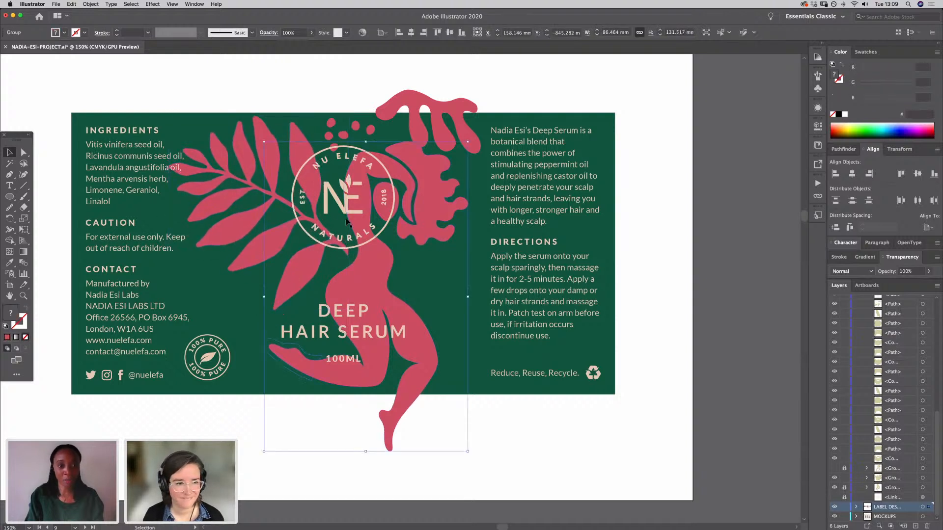
{"action": "left_click", "coordinate": [342, 210]}
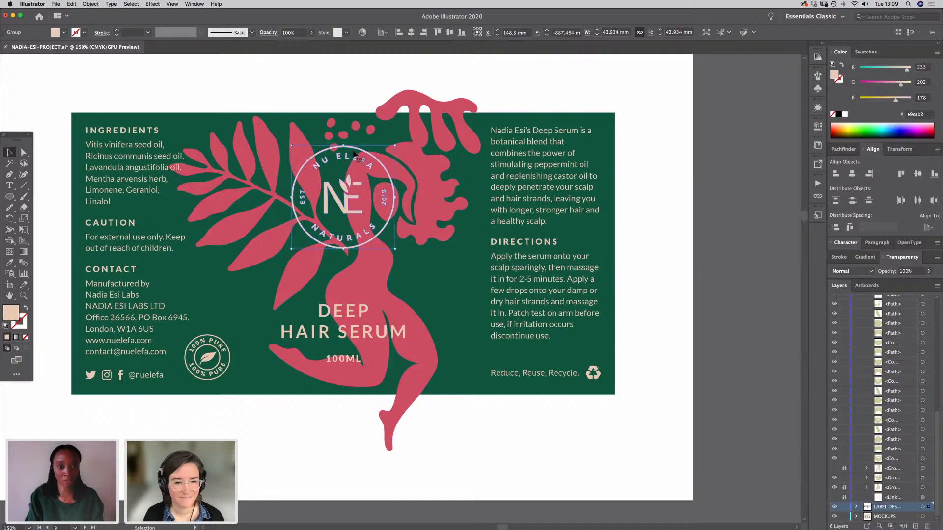
{"action": "left_click", "coordinate": [426, 219]}
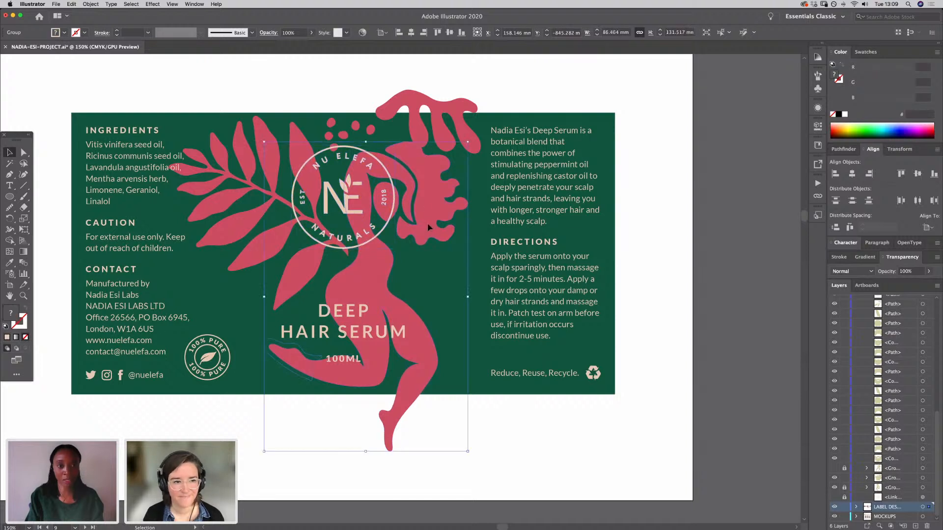
{"action": "left_click_drag", "start_coordinate": [428, 228], "coordinate": [417, 224]}
{"action": "left_click", "coordinate": [235, 432]}
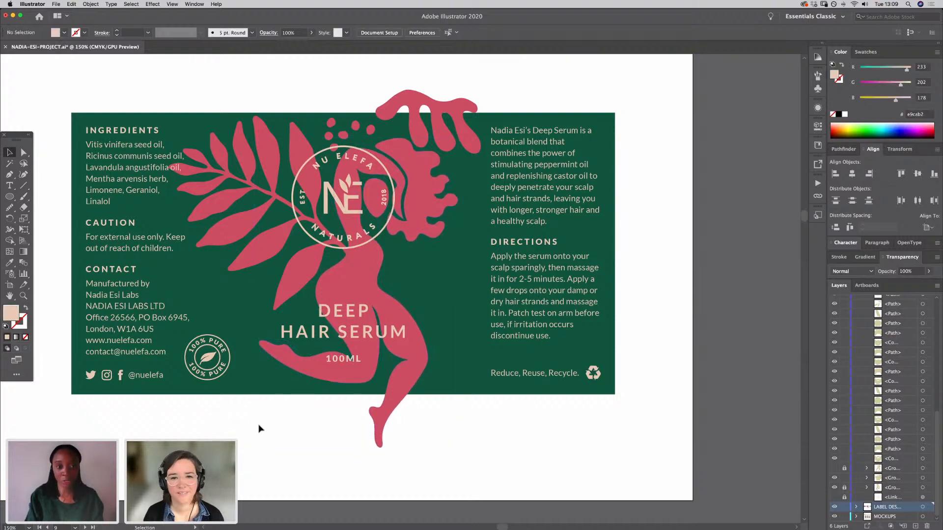
Step: Place the segmented wavy leaf on the label between the figure's waist and the directions text
{"action": "left_click_drag", "start_coordinate": [588, 438], "coordinate": [448, 324]}
{"action": "left_click_drag", "start_coordinate": [476, 415], "coordinate": [339, 380]}
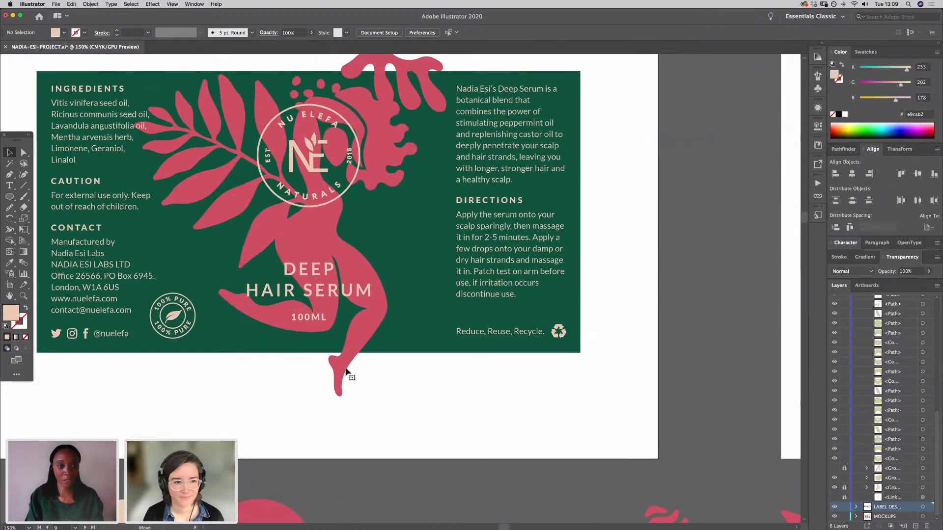
{"action": "left_click", "coordinate": [349, 379]}
{"action": "left_click", "coordinate": [552, 445]}
{"action": "left_click_drag", "start_coordinate": [552, 445], "coordinate": [478, 296]}
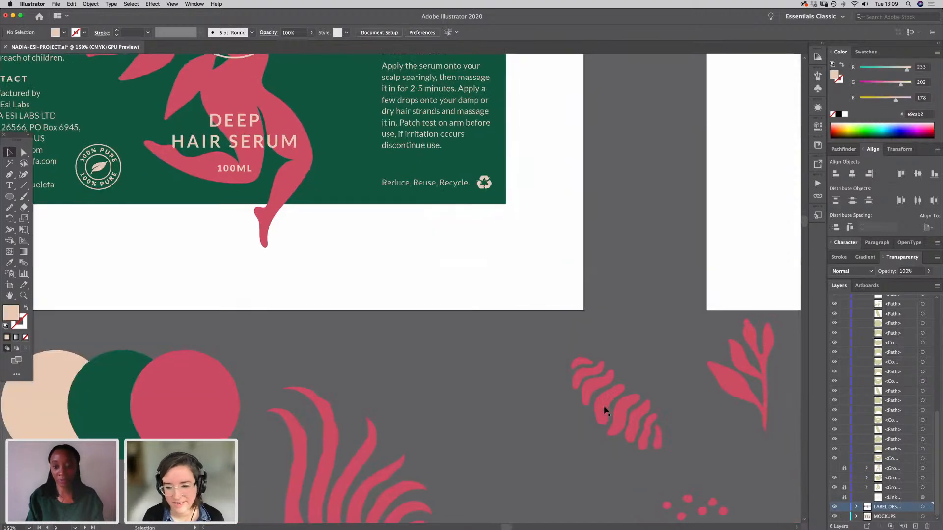
{"action": "left_click_drag", "start_coordinate": [604, 408], "coordinate": [330, 200]}
{"action": "left_click_drag", "start_coordinate": [307, 269], "coordinate": [435, 425]}
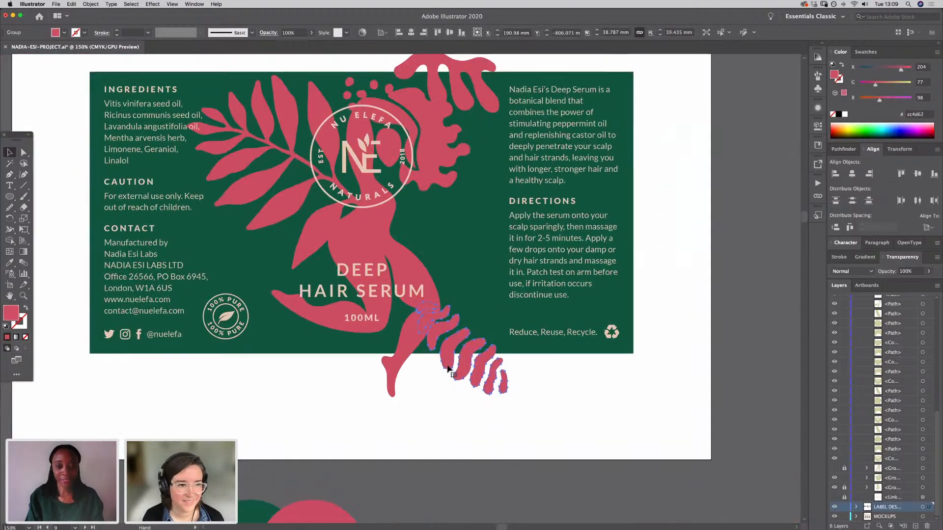
{"action": "left_click_drag", "start_coordinate": [453, 319], "coordinate": [440, 218]}
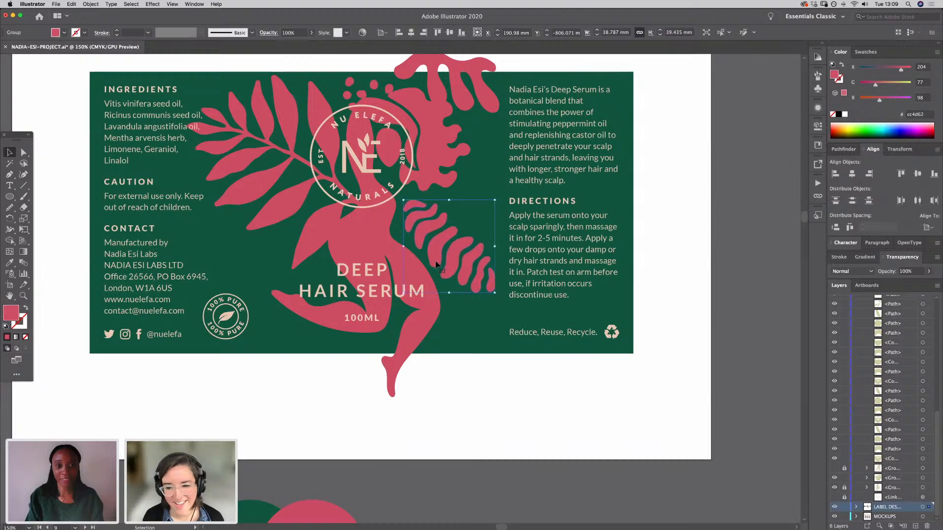
Step: Place the seaweed-like plant over the label's lower-left area, covering the 100% Pure badge and the figure's raised foot
{"action": "left_click", "coordinate": [520, 445]}
{"action": "left_click_drag", "start_coordinate": [520, 445], "coordinate": [427, 252]}
{"action": "left_click_drag", "start_coordinate": [523, 401], "coordinate": [624, 448]}
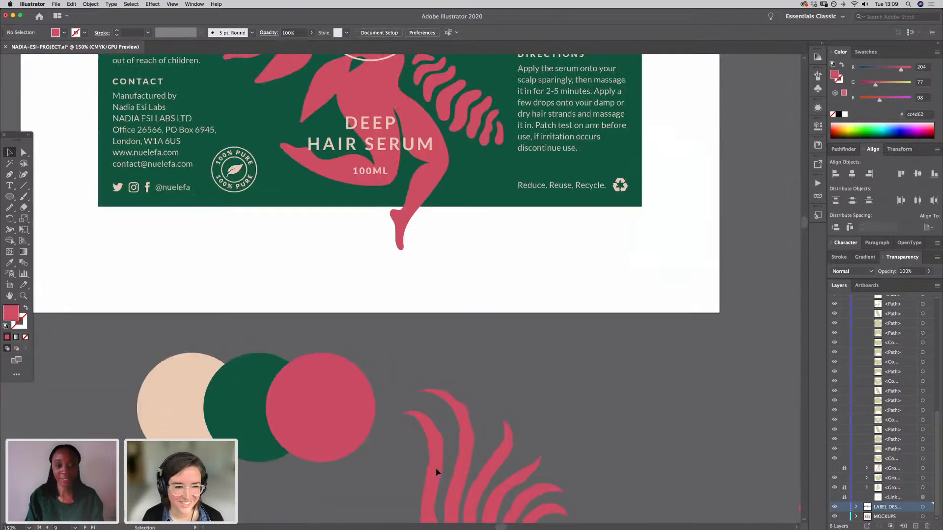
{"action": "left_click_drag", "start_coordinate": [436, 472], "coordinate": [223, 184]}
{"action": "key", "text": "super+x"}
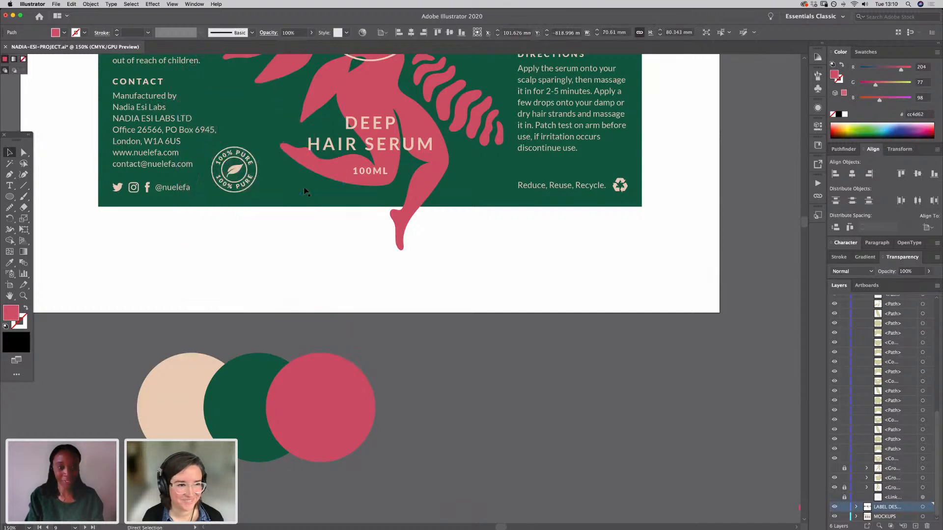
{"action": "left_click", "coordinate": [310, 176]}
{"action": "left_click", "coordinate": [287, 149]}
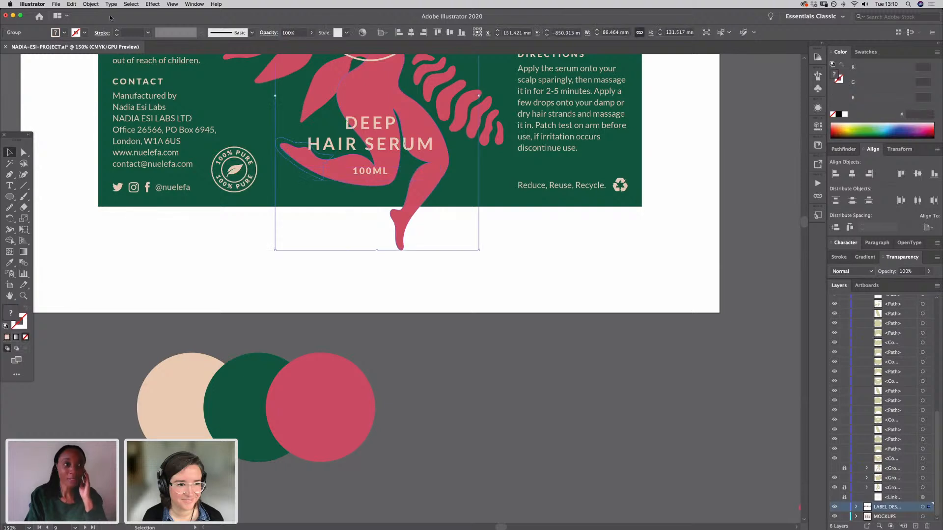
{"action": "left_click", "coordinate": [71, 4]}
{"action": "left_click", "coordinate": [98, 62]}
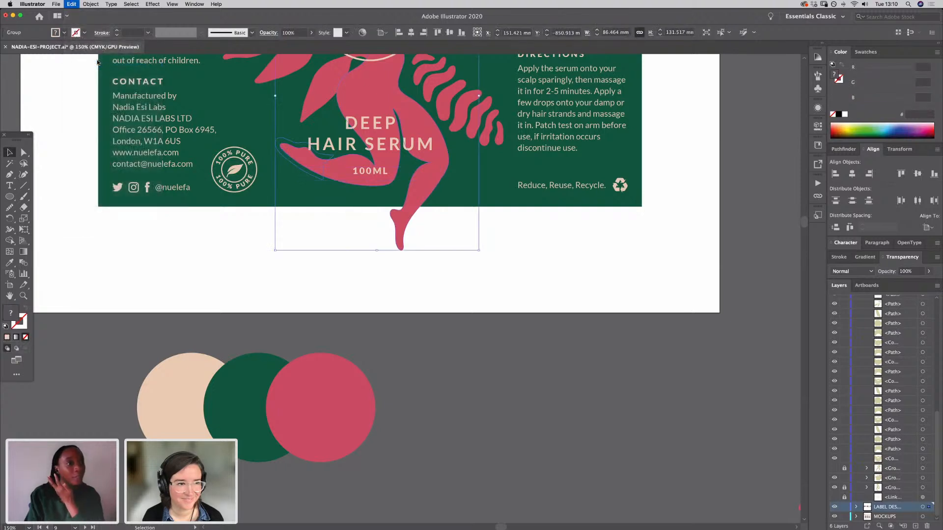
{"action": "key", "text": "super+z"}
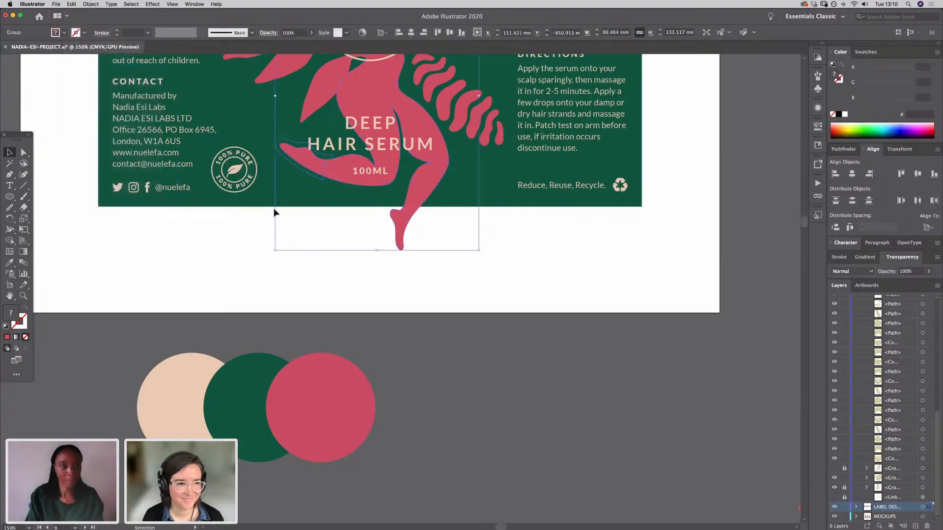
{"action": "key", "text": "super+z"}
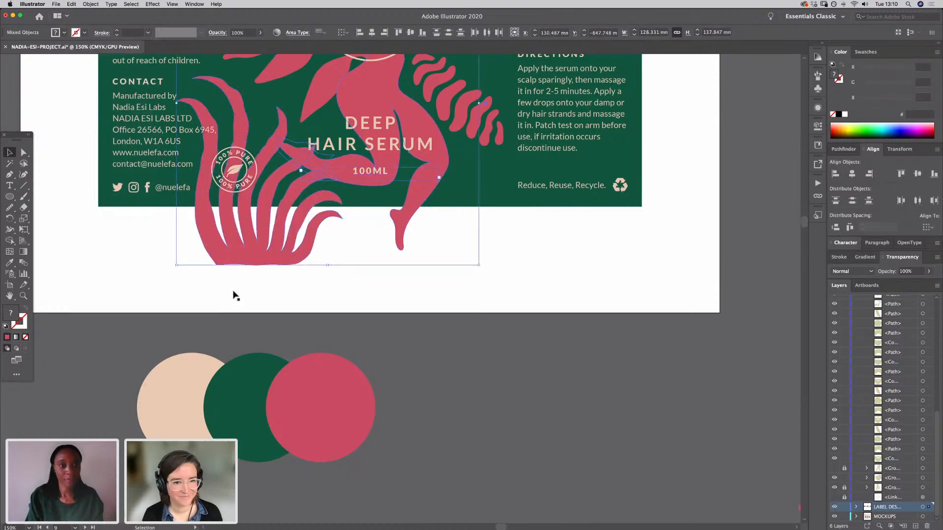
{"action": "left_click", "coordinate": [234, 294]}
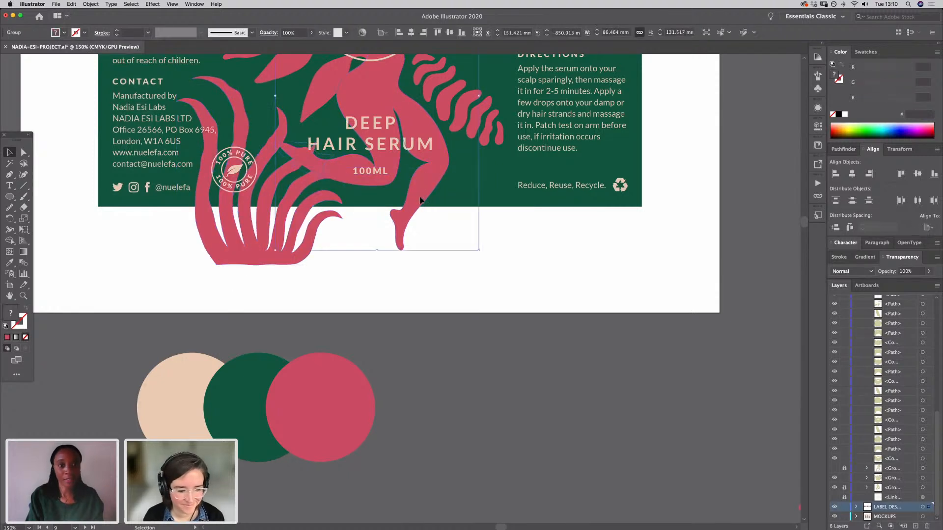
Step: Isolate the figure's group, set the opacity of the outline path around the raised foot to 100%, and exit isolation
{"action": "double_click", "coordinate": [284, 156]}
{"action": "left_click", "coordinate": [287, 155]}
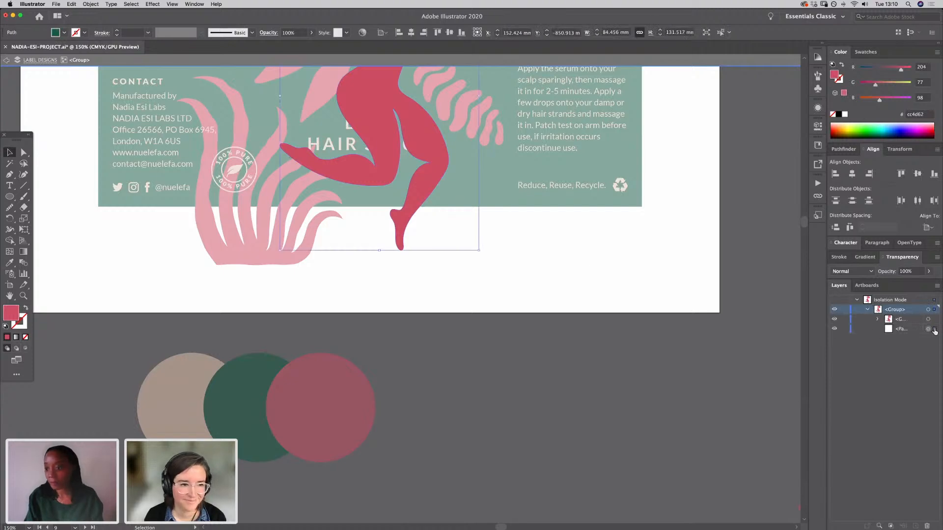
{"action": "left_click", "coordinate": [933, 329]}
{"action": "left_click", "coordinate": [927, 271]}
{"action": "left_click_drag", "start_coordinate": [934, 283], "coordinate": [935, 283]}
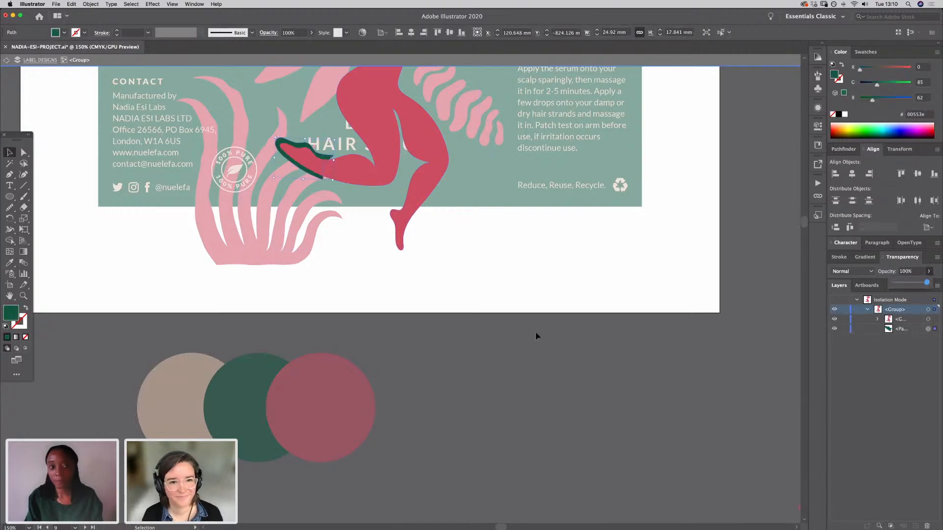
{"action": "double_click", "coordinate": [447, 295]}
Step: Shift the seaweed-like plant up and right, and raise the large leafy branch past the label's upper edge
{"action": "left_click_drag", "start_coordinate": [262, 253], "coordinate": [287, 232]}
{"action": "left_click", "coordinate": [349, 300]}
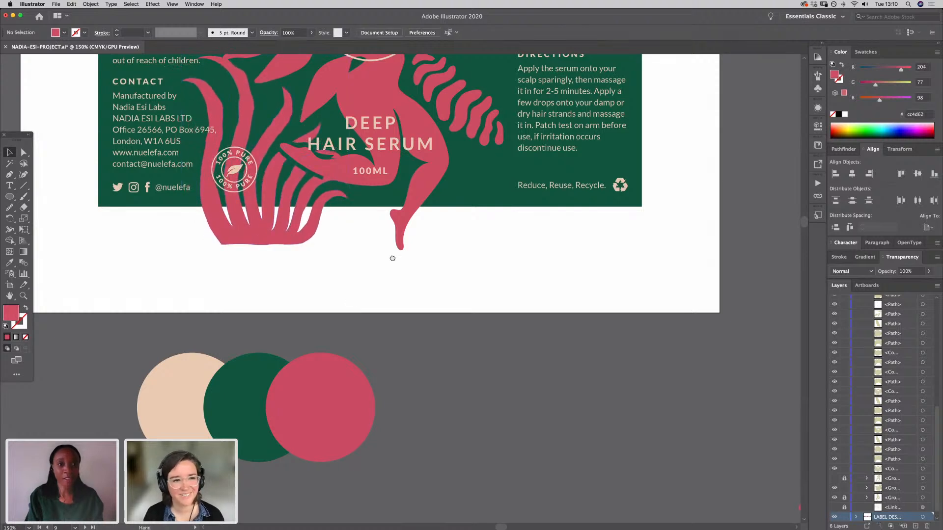
{"action": "scroll", "coordinate": [389, 256], "scroll_direction": "up", "scroll_amount": 5}
{"action": "left_click_drag", "start_coordinate": [323, 407], "coordinate": [303, 381]}
{"action": "left_click_drag", "start_coordinate": [347, 164], "coordinate": [337, 124]}
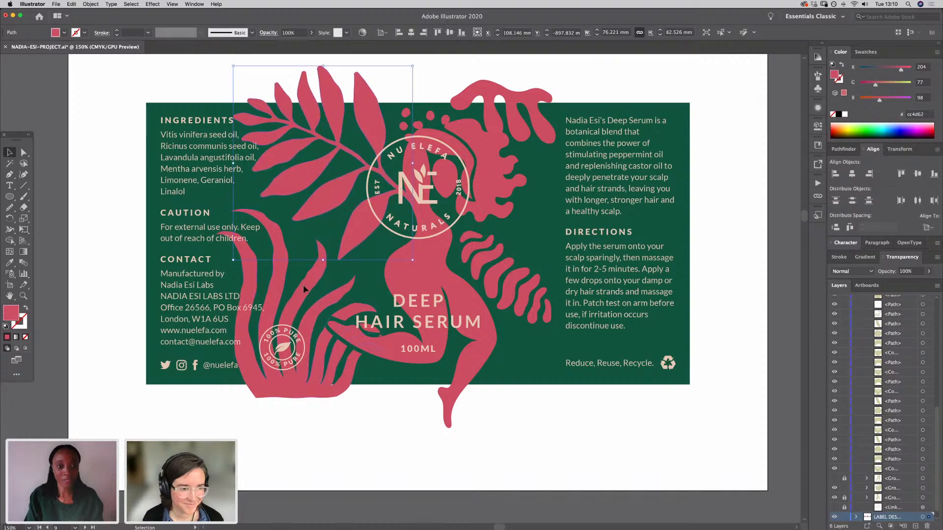
Step: Nudge the seaweed-like plant slightly up and right beside the figure's raised foot
{"action": "left_click_drag", "start_coordinate": [304, 289], "coordinate": [309, 284]}
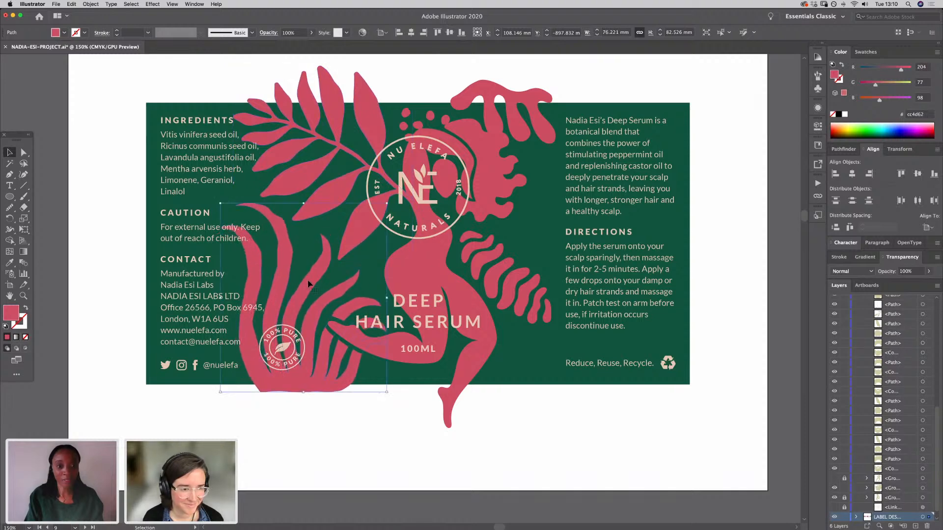
{"action": "left_click", "coordinate": [359, 462]}
Step: Place the cluster of dots on the label between the figure's standing leg and the recycling line, and rotate it
{"action": "left_click_drag", "start_coordinate": [439, 453], "coordinate": [292, 262]}
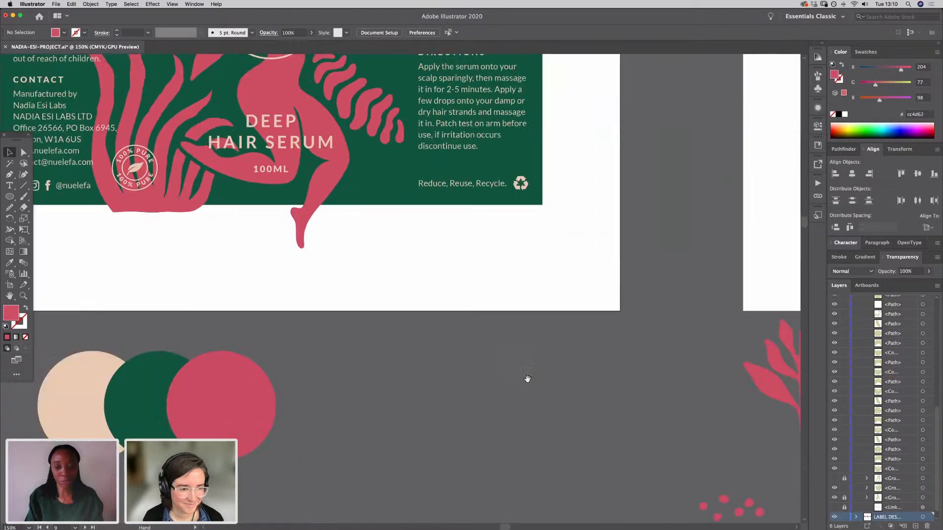
{"action": "scroll", "coordinate": [542, 460], "scroll_direction": "right", "scroll_amount": 5}
{"action": "scroll", "coordinate": [542, 460], "scroll_direction": "down", "scroll_amount": 1}
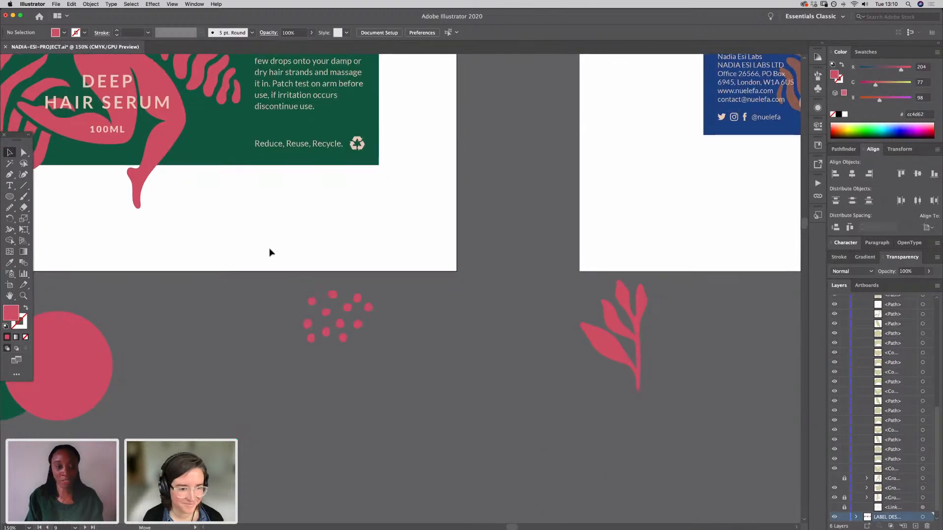
{"action": "left_click_drag", "start_coordinate": [324, 312], "coordinate": [269, 253]}
{"action": "left_click_drag", "start_coordinate": [351, 269], "coordinate": [484, 368]}
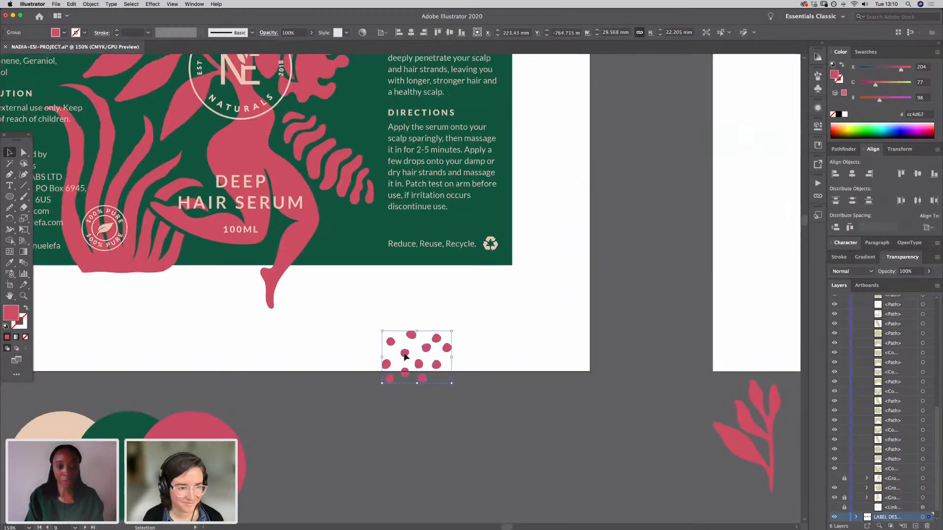
{"action": "left_click_drag", "start_coordinate": [404, 356], "coordinate": [340, 247]}
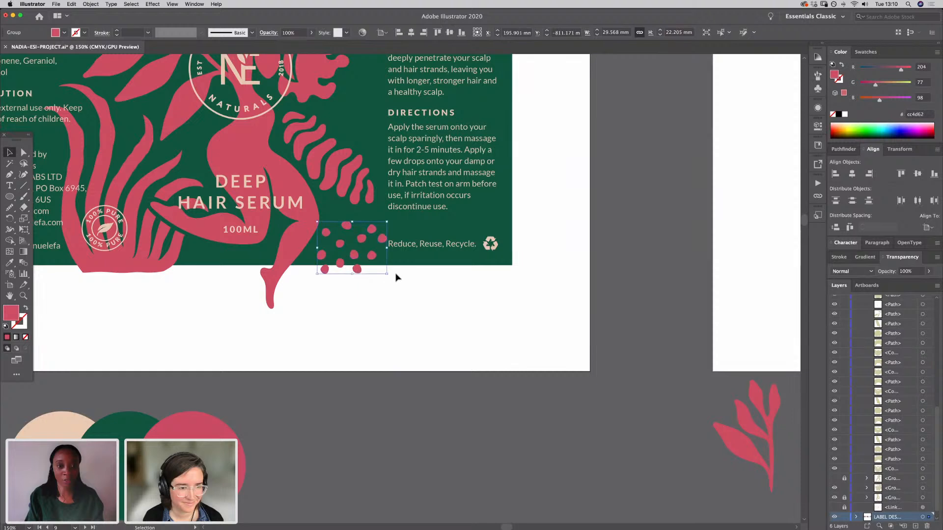
{"action": "left_click_drag", "start_coordinate": [390, 277], "coordinate": [363, 267]}
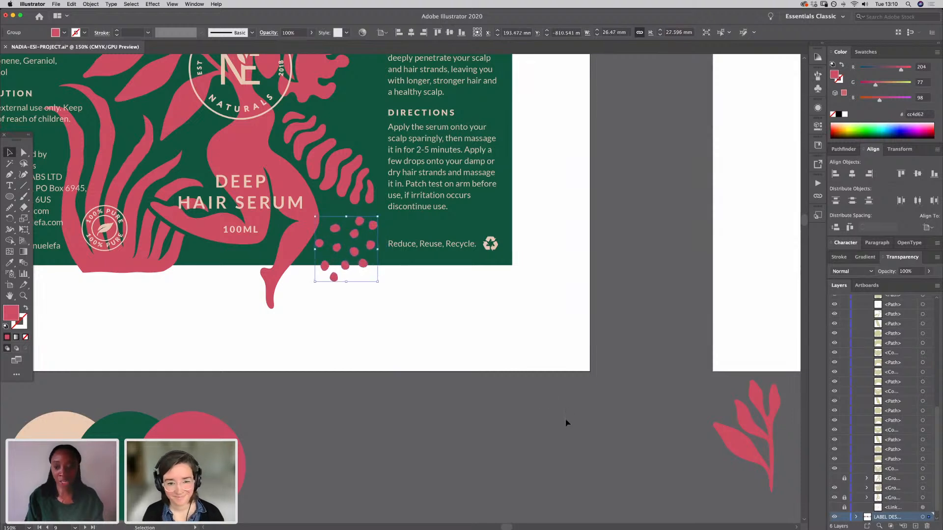
Step: Place the small leafy branch on the label between the figure's hair and the text column with the directions
{"action": "left_click", "coordinate": [723, 450]}
{"action": "left_click_drag", "start_coordinate": [537, 348], "coordinate": [332, 134]}
{"action": "left_click", "coordinate": [363, 331]}
{"action": "left_click_drag", "start_coordinate": [363, 324], "coordinate": [499, 450]}
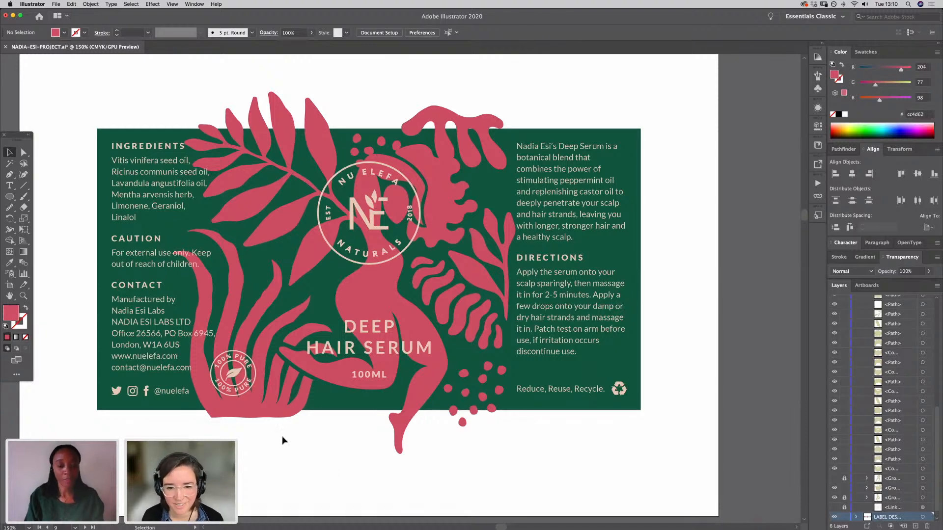
Step: Rotate the drooping wavy leaf above the figure's hair and shift it slightly right along the label's upper edge
{"action": "scroll", "coordinate": [307, 485], "scroll_direction": "down", "scroll_amount": 5}
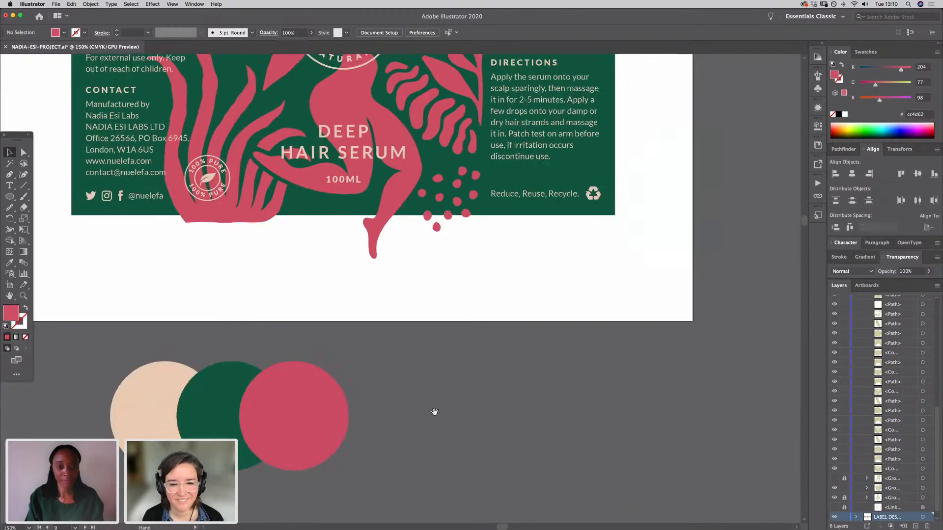
{"action": "scroll", "coordinate": [402, 356], "scroll_direction": "up", "scroll_amount": 4}
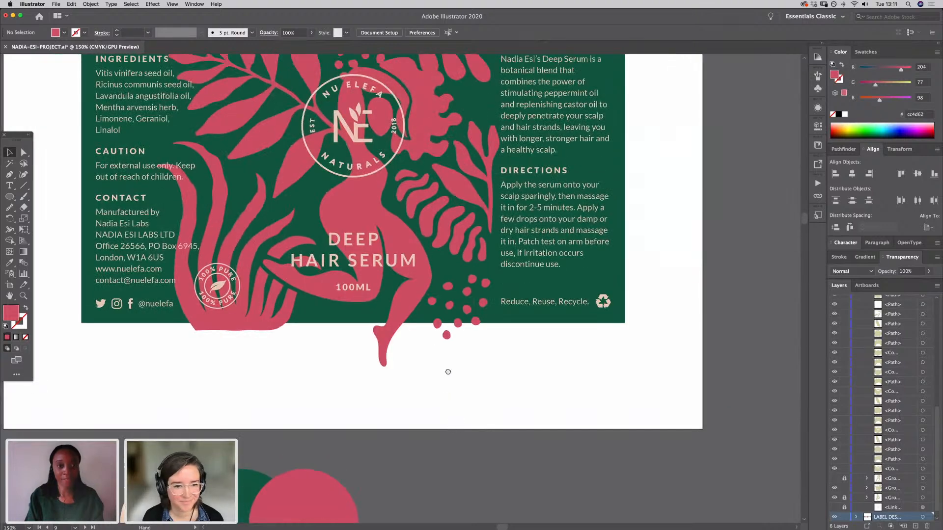
{"action": "scroll", "coordinate": [227, 339], "scroll_direction": "down", "scroll_amount": 2}
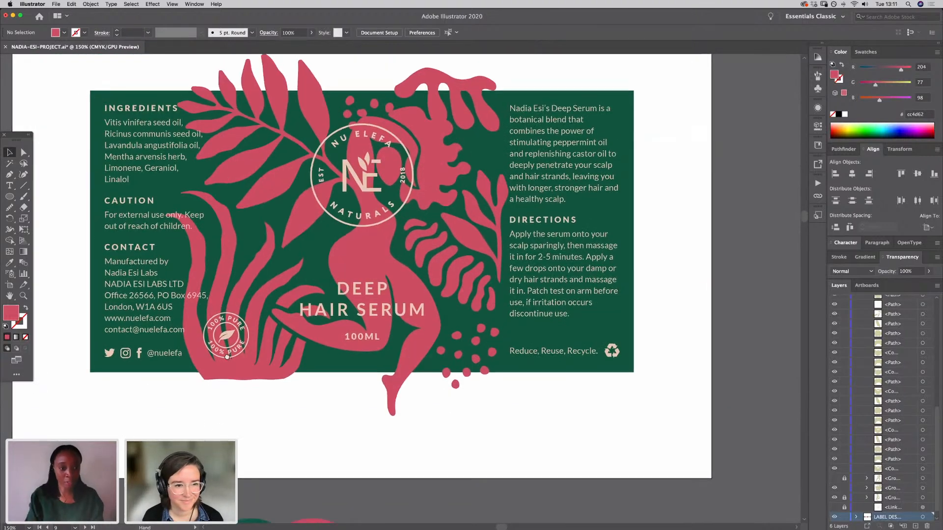
{"action": "scroll", "coordinate": [227, 339], "scroll_direction": "down", "scroll_amount": 2}
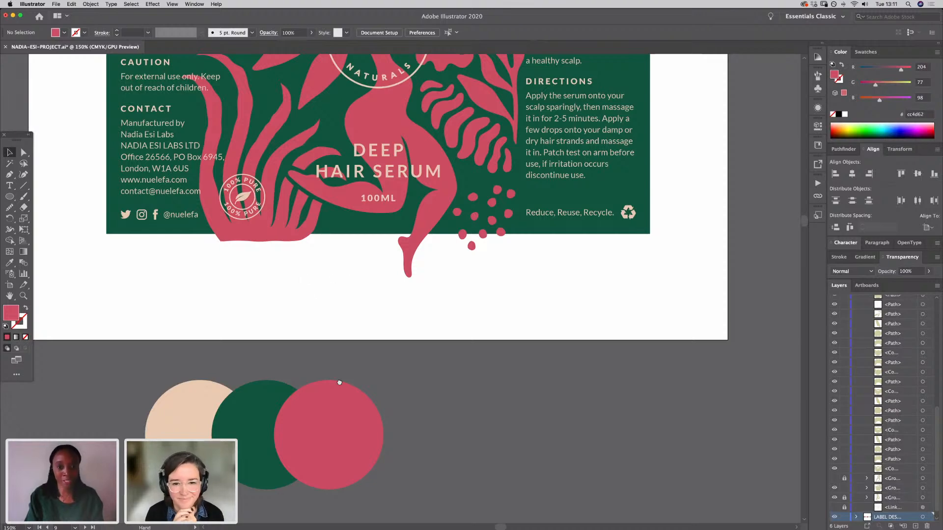
{"action": "scroll", "coordinate": [339, 383], "scroll_direction": "up", "scroll_amount": 5}
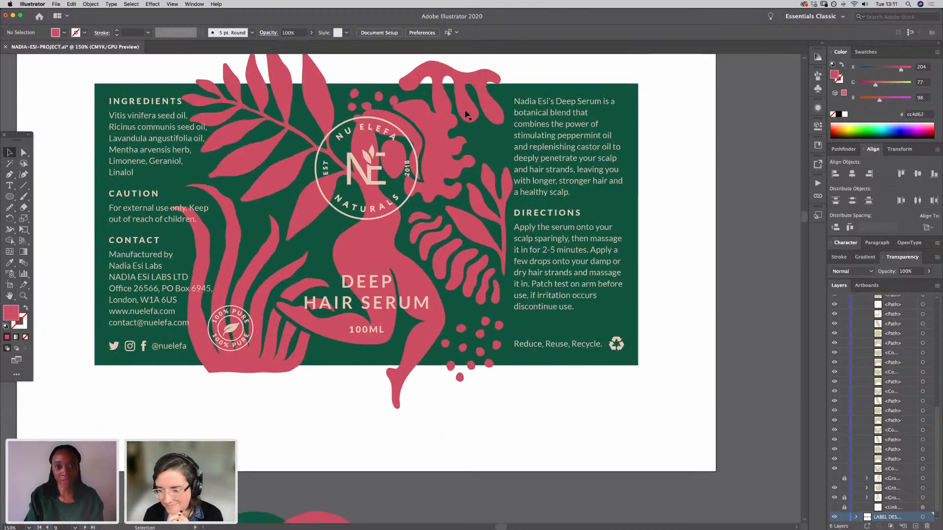
{"action": "mouse_move", "coordinate": [465, 114]}
{"action": "left_mouse_down"}
{"action": "mouse_move", "coordinate": [471, 102]}
{"action": "mouse_move", "coordinate": [515, 118]}
{"action": "mouse_move", "coordinate": [499, 139]}
{"action": "mouse_move", "coordinate": [471, 115]}
{"action": "left_mouse_up"}
{"action": "left_click", "coordinate": [483, 428]}
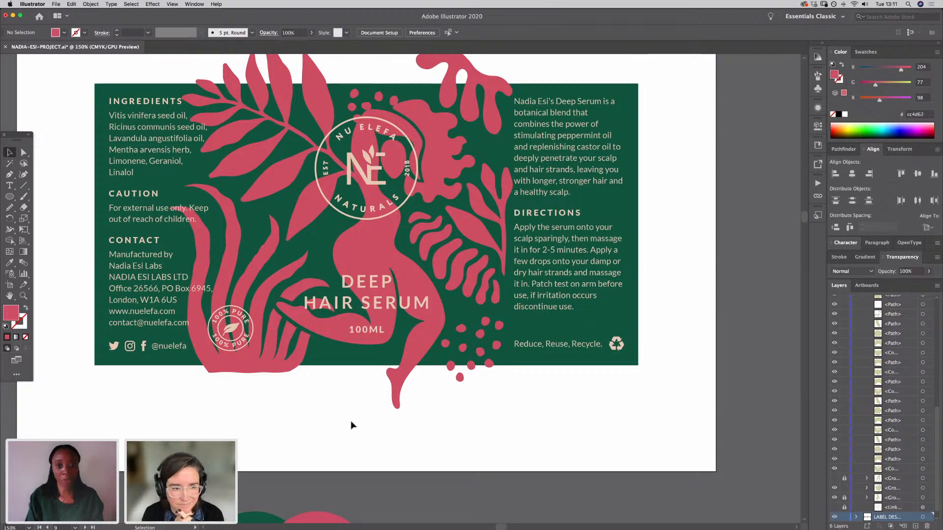
{"action": "left_click", "coordinate": [509, 366]}
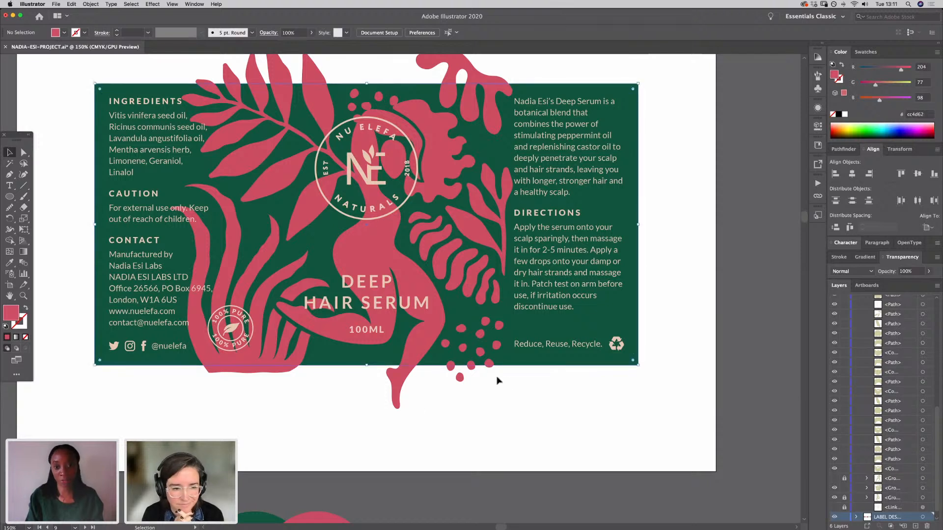
{"action": "left_click", "coordinate": [486, 401]}
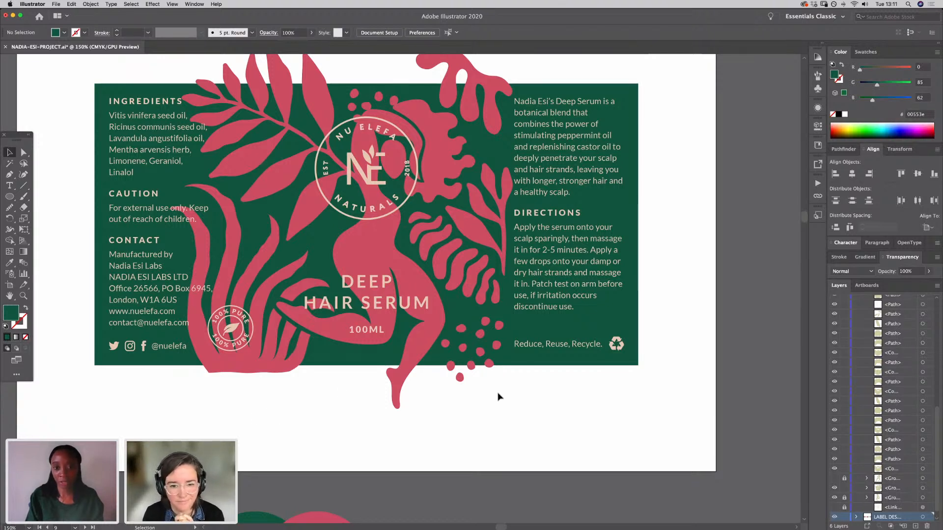
{"action": "left_click", "coordinate": [558, 215]}
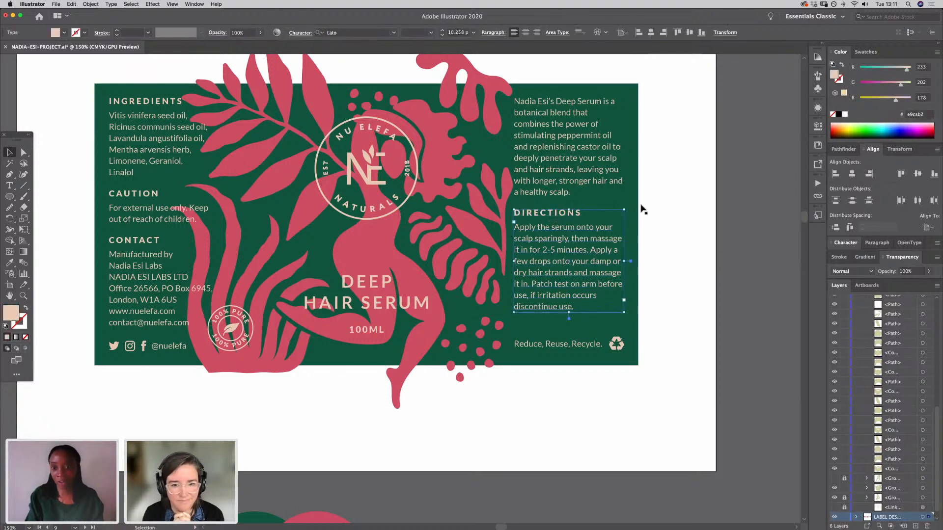
{"action": "left_click", "coordinate": [670, 223]}
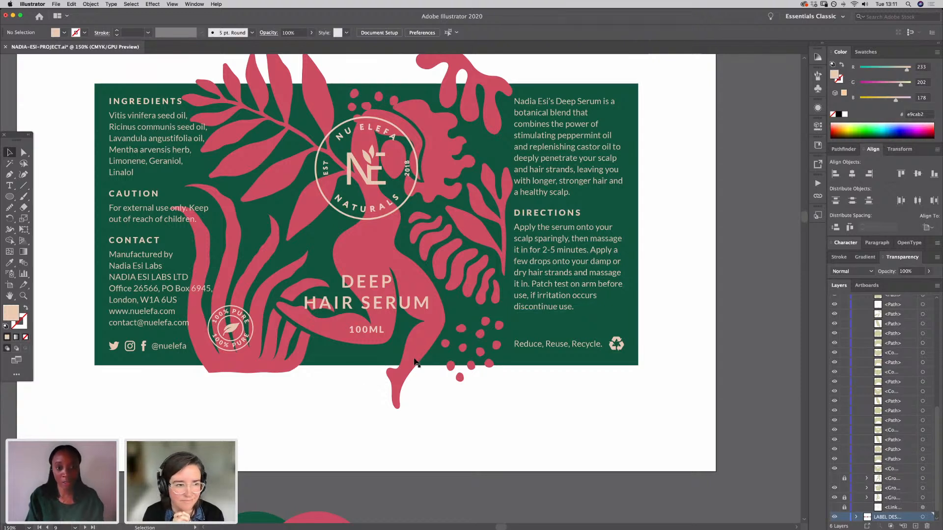
Step: Nudge the dancing figure slightly down and move the large leafy branch slightly up and right
{"action": "left_click_drag", "start_coordinate": [415, 360], "coordinate": [416, 363]}
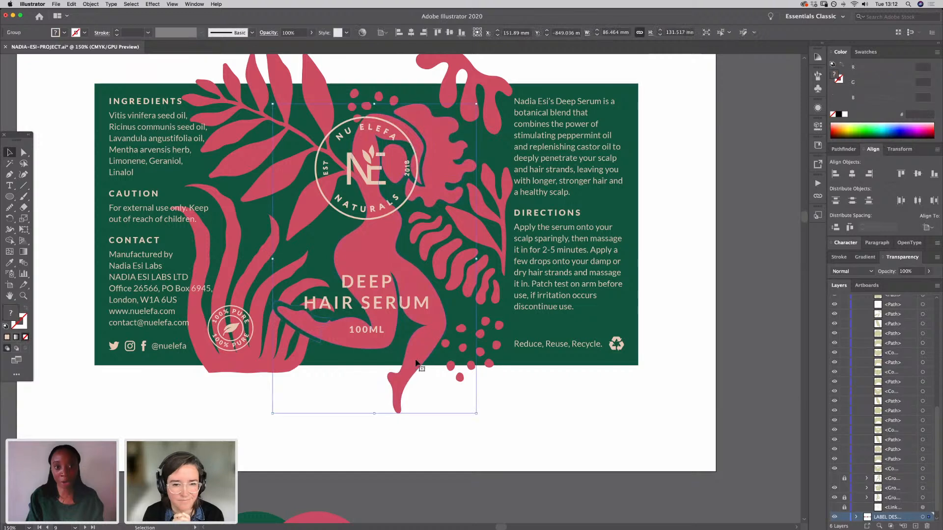
{"action": "left_click", "coordinate": [303, 440]}
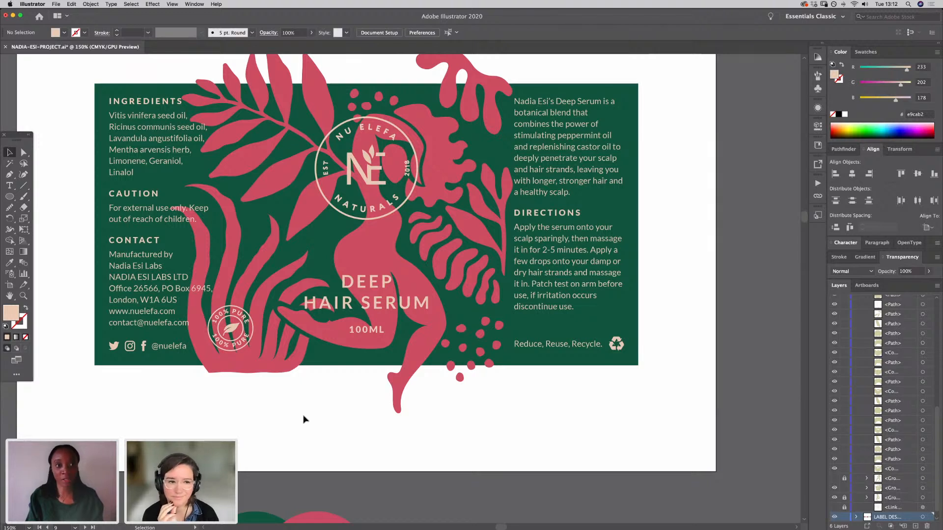
{"action": "left_click_drag", "start_coordinate": [247, 162], "coordinate": [249, 152]}
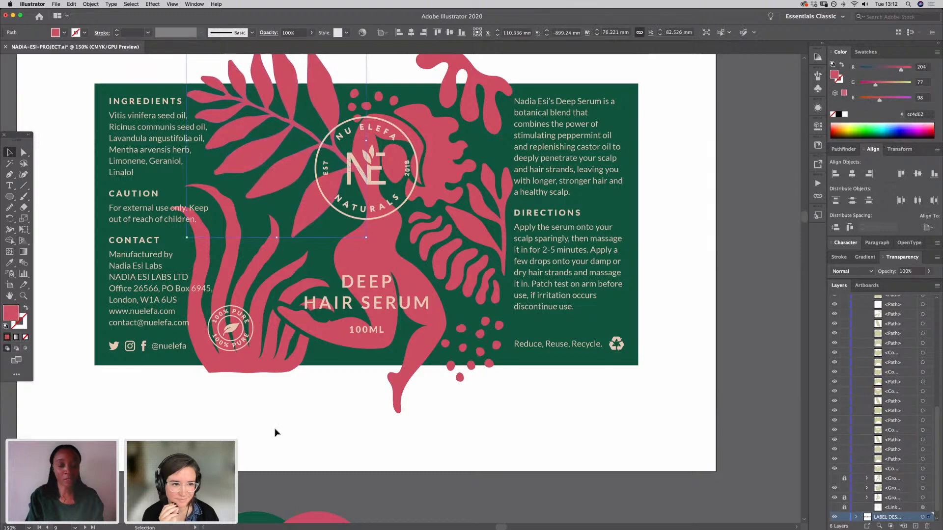
{"action": "left_click", "coordinate": [290, 425]}
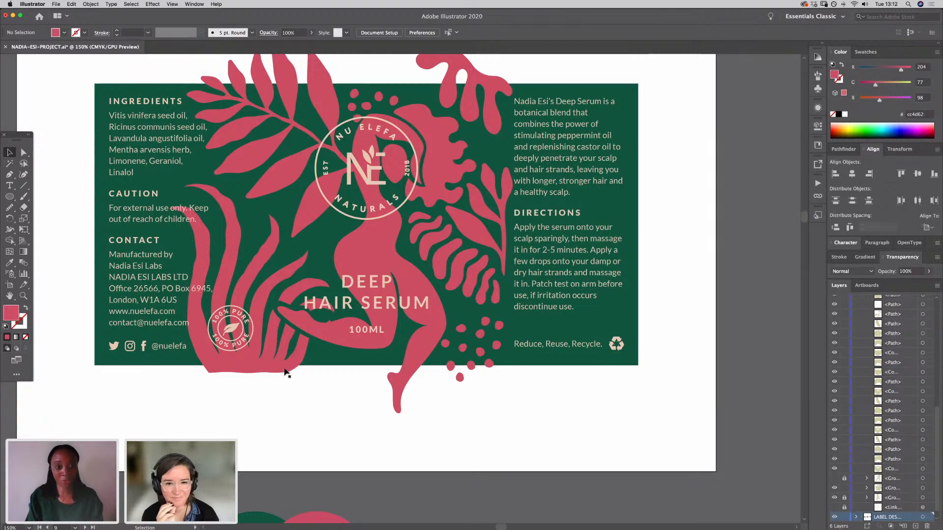
Step: Shift the seaweed-like plant right and slightly down, away from the contact text
{"action": "mouse_move", "coordinate": [286, 372]}
{"action": "left_mouse_down"}
{"action": "mouse_move", "coordinate": [297, 367]}
{"action": "mouse_move", "coordinate": [291, 376]}
{"action": "left_mouse_up"}
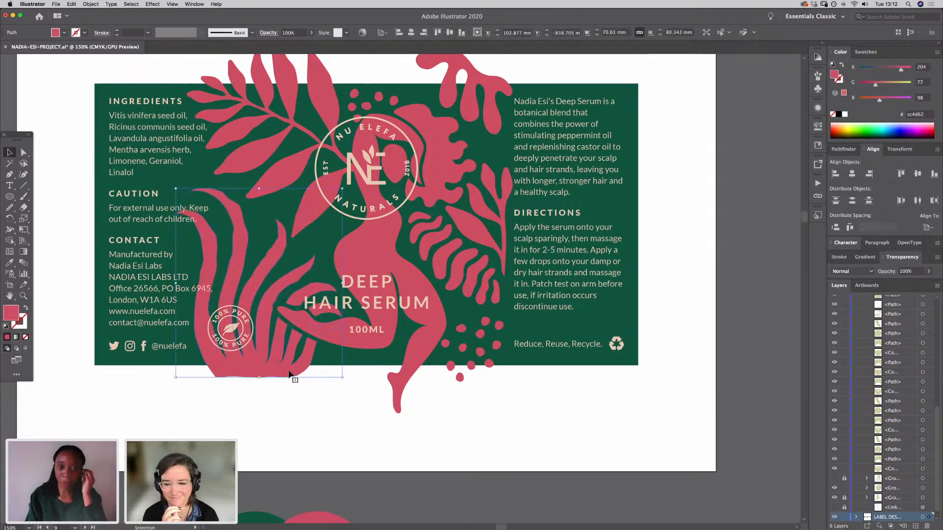
{"action": "left_click", "coordinate": [299, 412]}
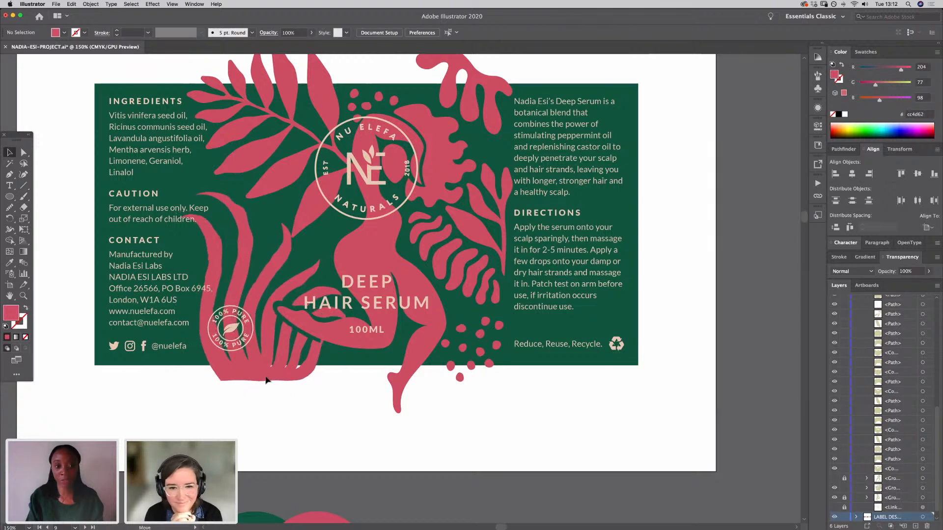
Step: Try recoloring the directions text with the figure's pink (cc4d62) using the Eyedropper
{"action": "left_click", "coordinate": [532, 267]}
{"action": "key", "text": "i"}
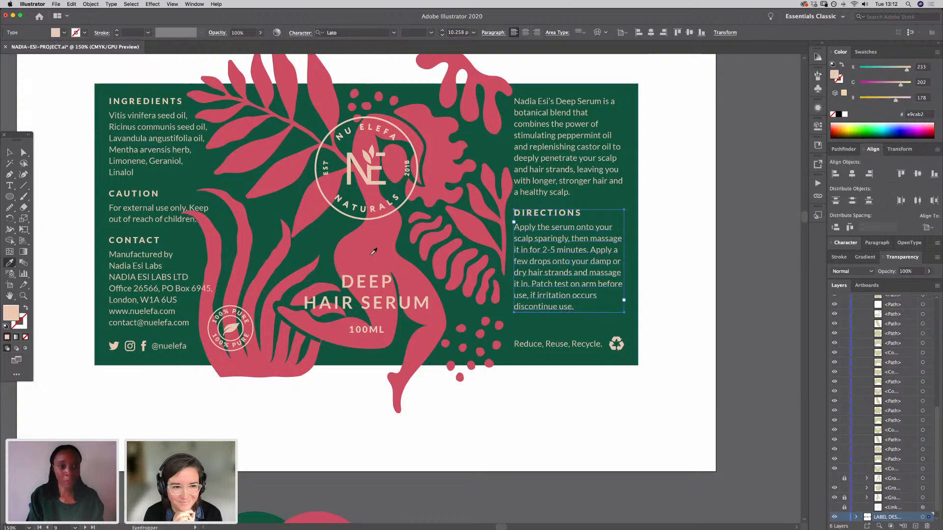
{"action": "left_click", "coordinate": [373, 251]}
{"action": "left_click", "coordinate": [10, 153]}
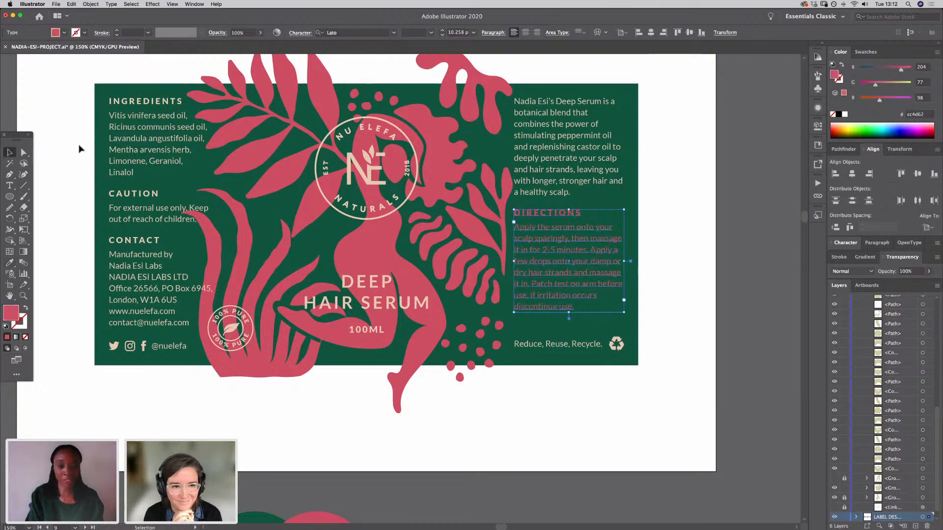
{"action": "left_click", "coordinate": [508, 365]}
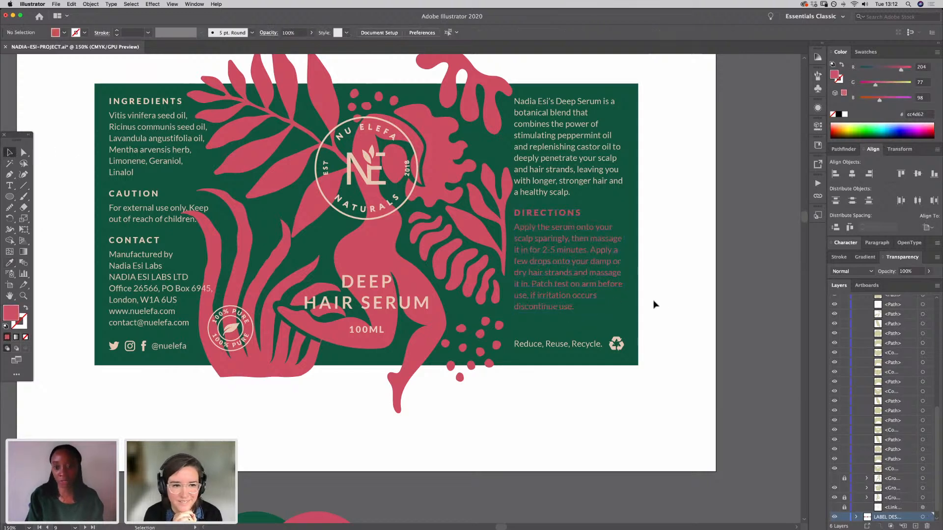
Step: Undo the pink recoloring of the directions text
{"action": "left_click_drag", "start_coordinate": [599, 258], "coordinate": [595, 255]}
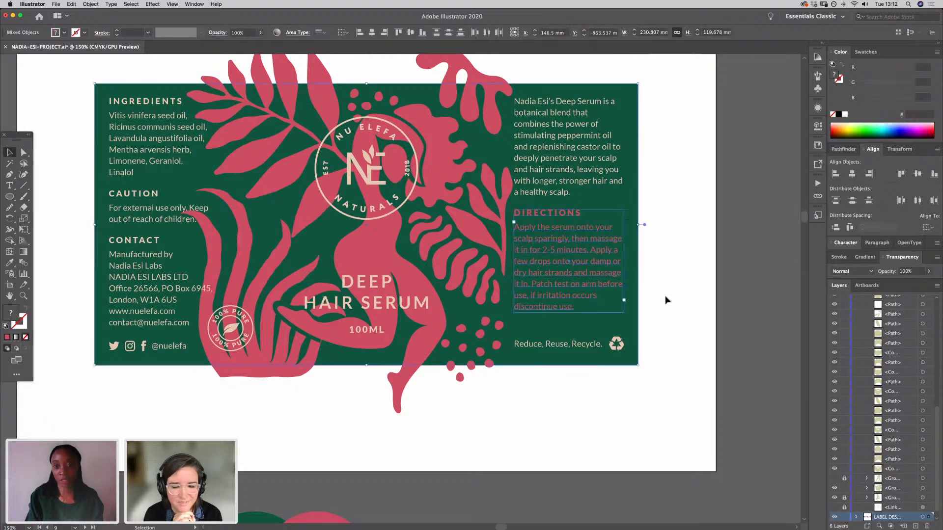
{"action": "left_click", "coordinate": [660, 311]}
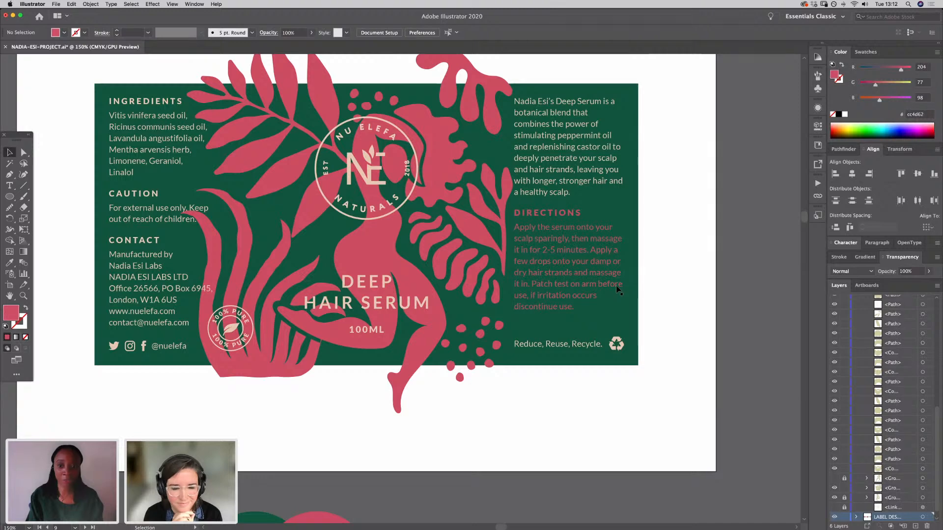
{"action": "left_click", "coordinate": [615, 293]}
{"action": "left_click", "coordinate": [643, 293]}
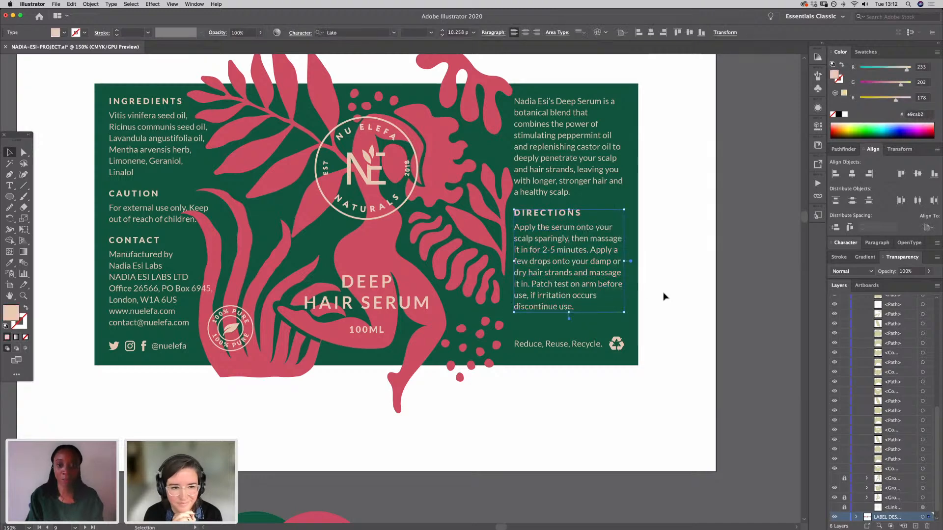
Step: Lower the large leafy branch so more of its leaves sit inside the green label
{"action": "left_click_drag", "start_coordinate": [319, 391], "coordinate": [335, 446]}
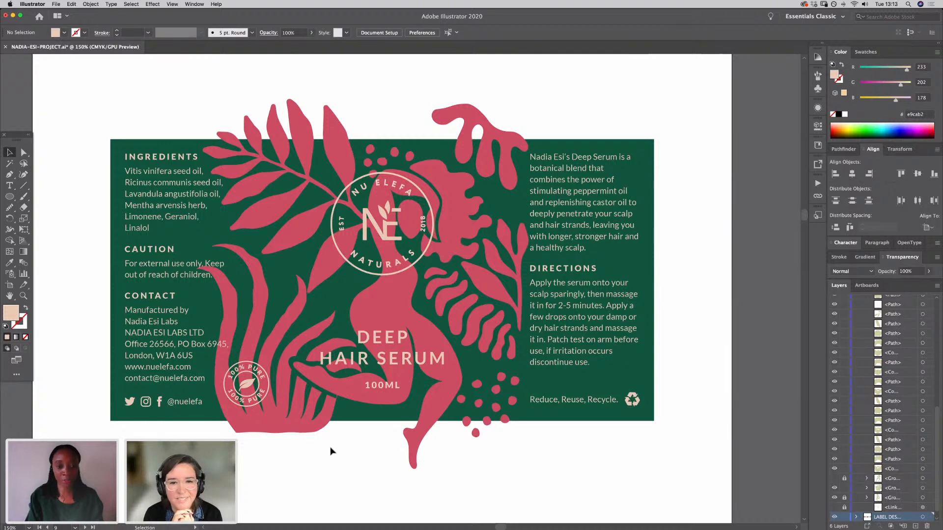
{"action": "left_click_drag", "start_coordinate": [227, 443], "coordinate": [249, 429]}
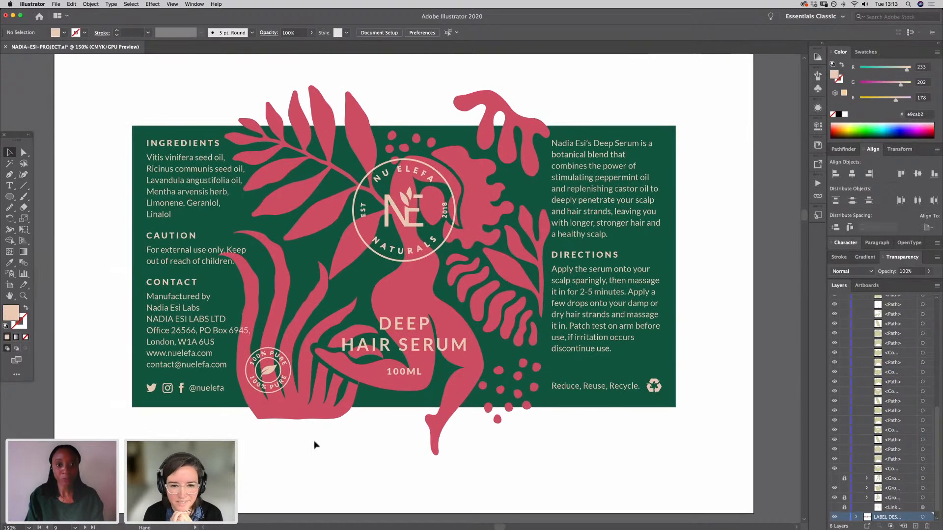
{"action": "left_click_drag", "start_coordinate": [346, 251], "coordinate": [346, 275]}
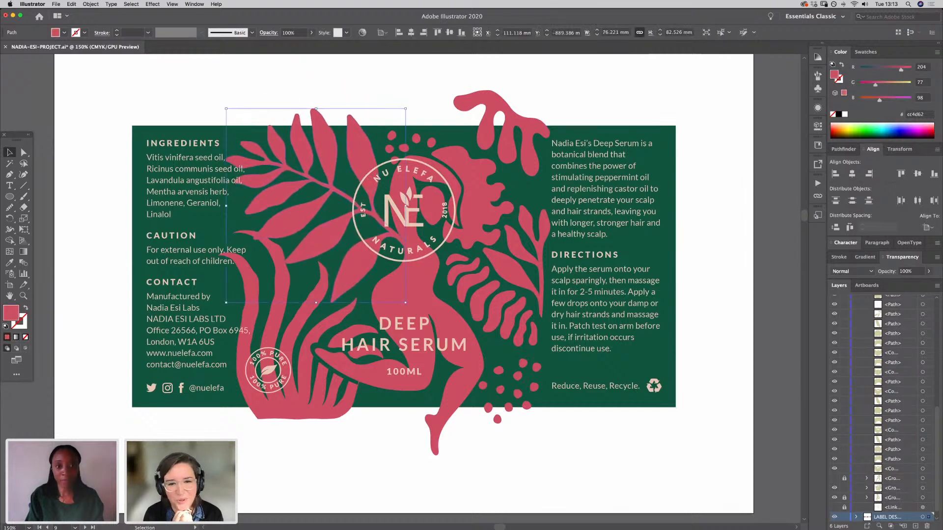
Step: Nudge the dancing figure slightly down and left behind the logo and product name
{"action": "left_click", "coordinate": [419, 229]}
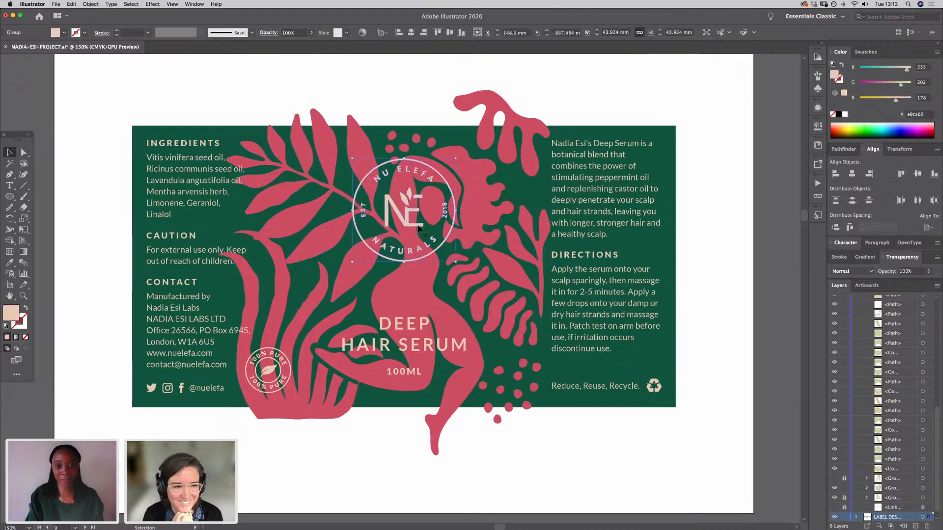
{"action": "left_click", "coordinate": [481, 236]}
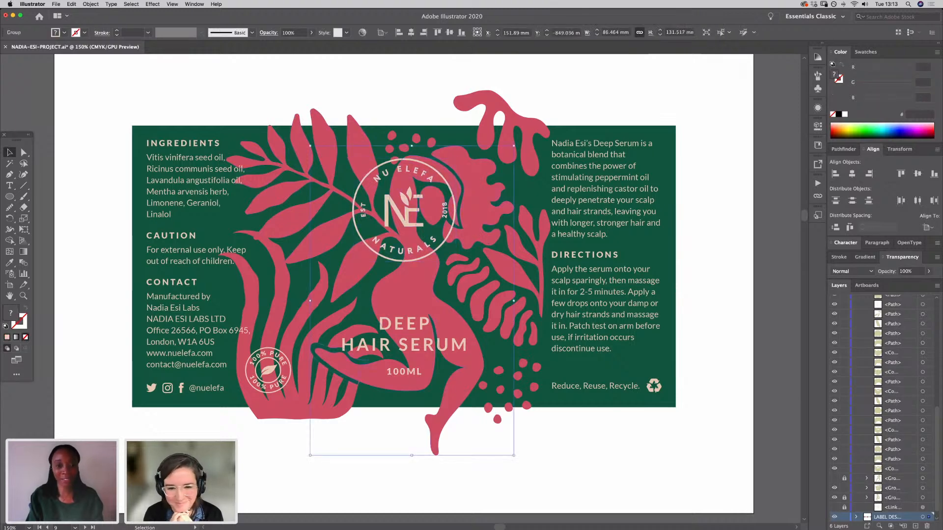
{"action": "left_click", "coordinate": [189, 423]}
{"action": "left_click_drag", "start_coordinate": [187, 371], "coordinate": [207, 198]}
{"action": "left_click_drag", "start_coordinate": [231, 284], "coordinate": [188, 404]}
{"action": "left_click_drag", "start_coordinate": [401, 235], "coordinate": [401, 234]}
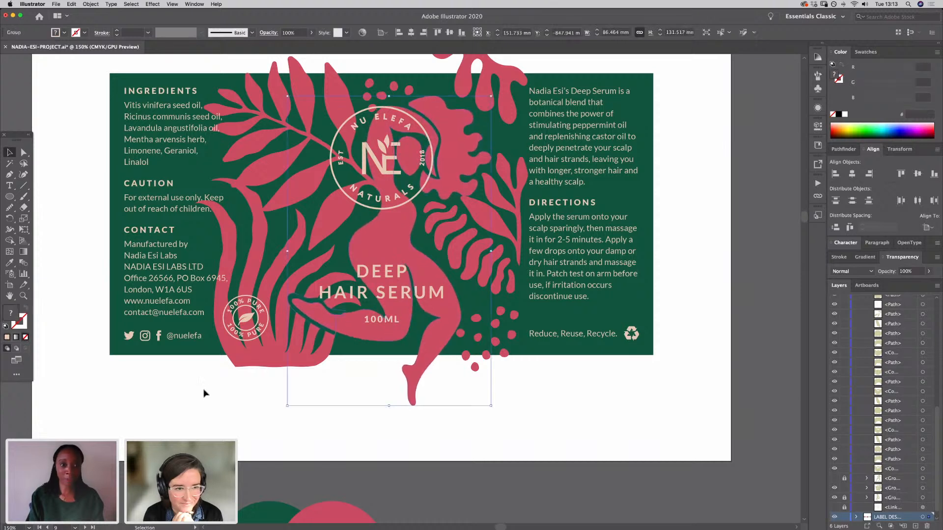
Step: Raise the seaweed-like plant behind the 100% Pure badge so its base lines up with the green label's lower edge
{"action": "left_click", "coordinate": [201, 396]}
{"action": "left_click", "coordinate": [331, 214]}
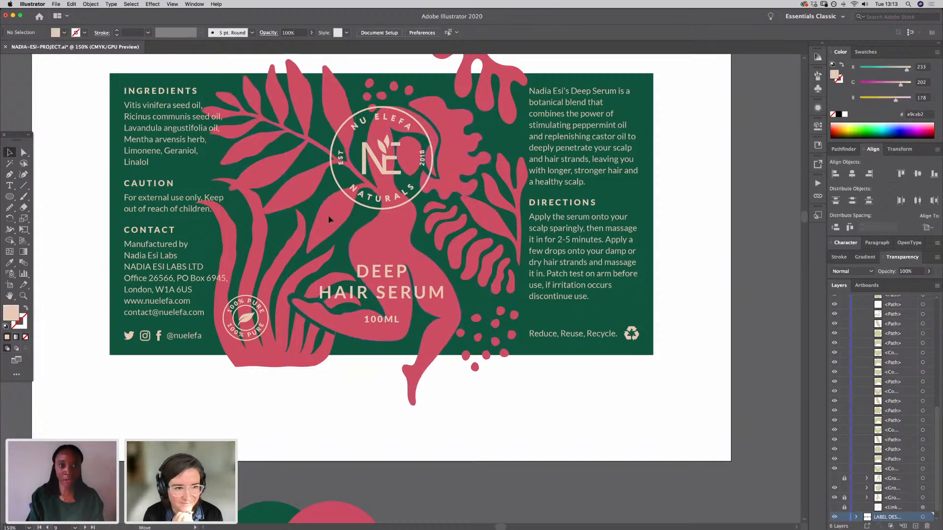
{"action": "left_click", "coordinate": [212, 416]}
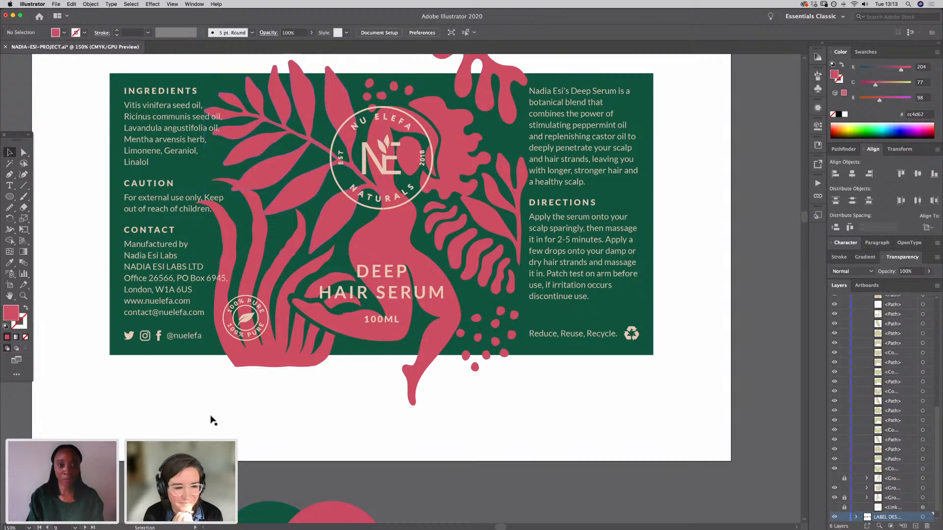
{"action": "left_click", "coordinate": [245, 357]}
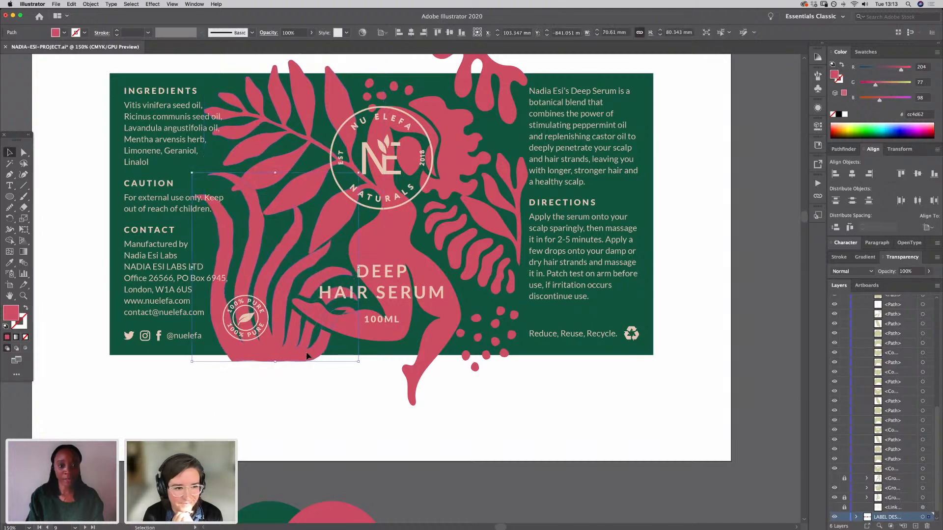
{"action": "left_click_drag", "start_coordinate": [298, 360], "coordinate": [296, 352]}
{"action": "left_click", "coordinate": [166, 414]}
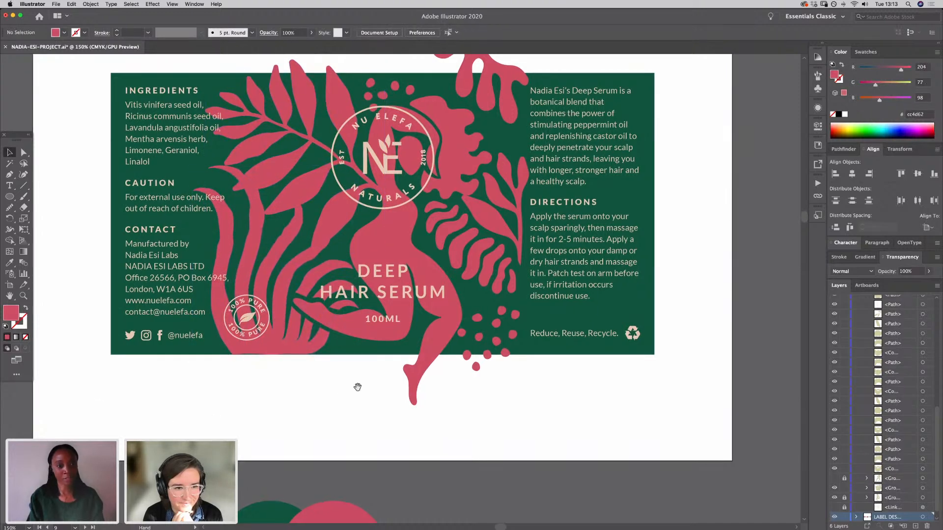
Step: Collapse the ILLUSTRATIONS layer's contents and expand the LABEL DESIGNS layer to list the green label's objects
{"action": "scroll", "coordinate": [357, 385], "scroll_direction": "left", "scroll_amount": 15}
{"action": "scroll", "coordinate": [406, 367], "scroll_direction": "left", "scroll_amount": 10}
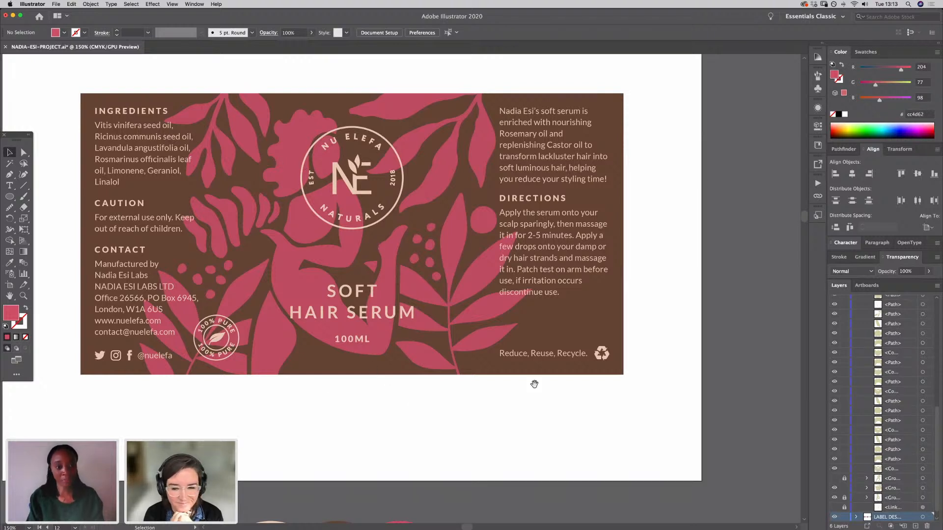
{"action": "scroll", "coordinate": [532, 383], "scroll_direction": "right", "scroll_amount": 12}
{"action": "scroll", "coordinate": [323, 359], "scroll_direction": "right", "scroll_amount": 15}
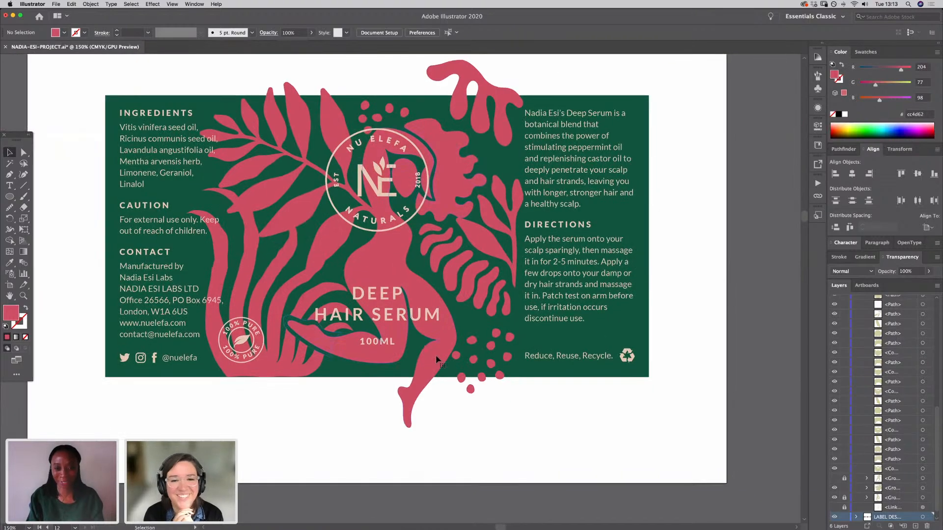
{"action": "left_click", "coordinate": [436, 360]}
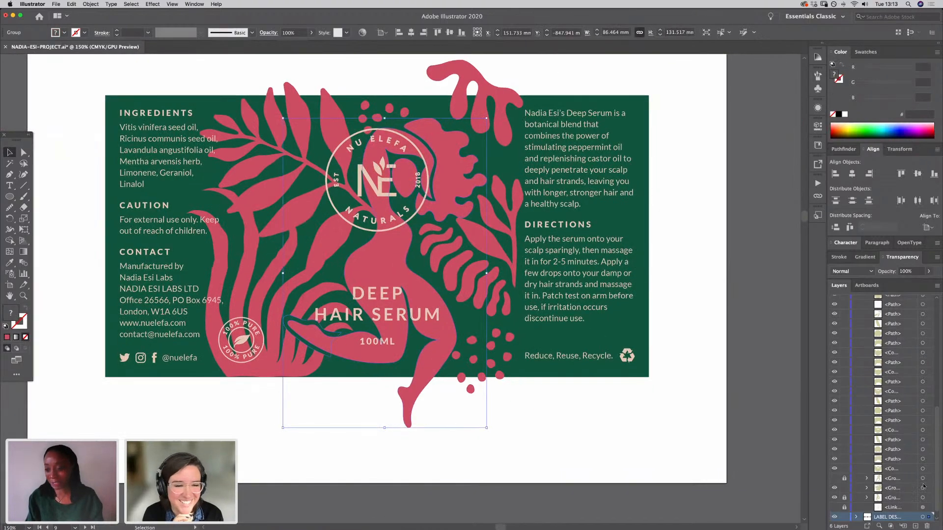
{"action": "left_click_drag", "start_coordinate": [940, 459], "coordinate": [931, 322]}
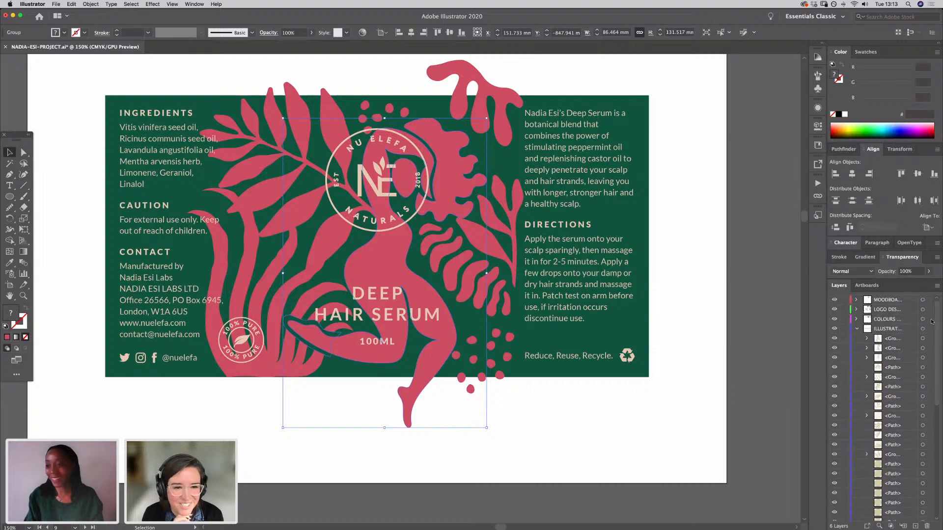
{"action": "left_click", "coordinate": [857, 329]}
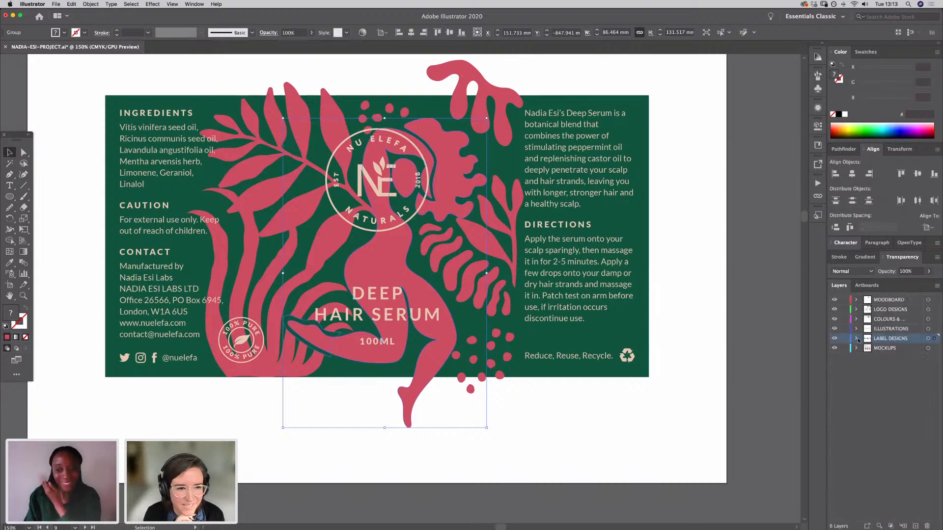
{"action": "left_click", "coordinate": [856, 340]}
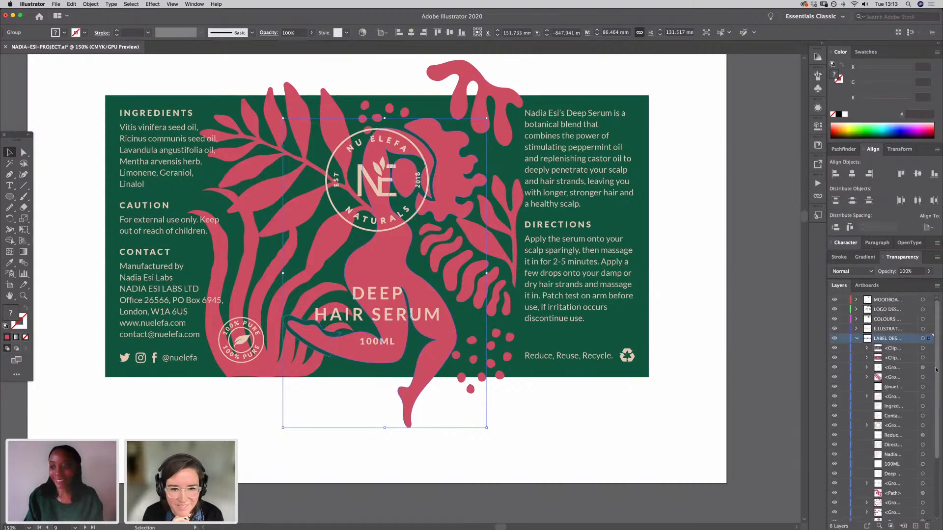
{"action": "scroll", "coordinate": [907, 492], "scroll_direction": "down", "scroll_amount": 5}
{"action": "left_click", "coordinate": [867, 440]}
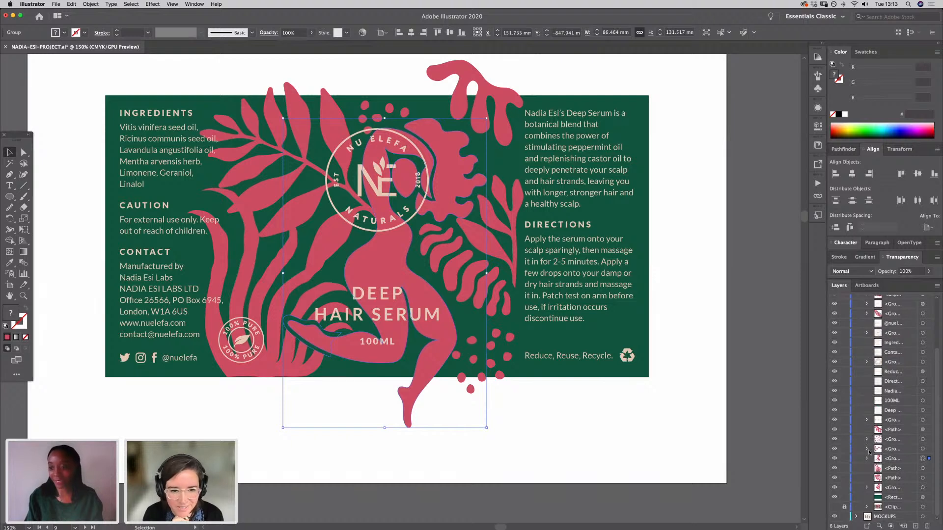
{"action": "left_click", "coordinate": [563, 374]}
{"action": "left_click", "coordinate": [686, 430]}
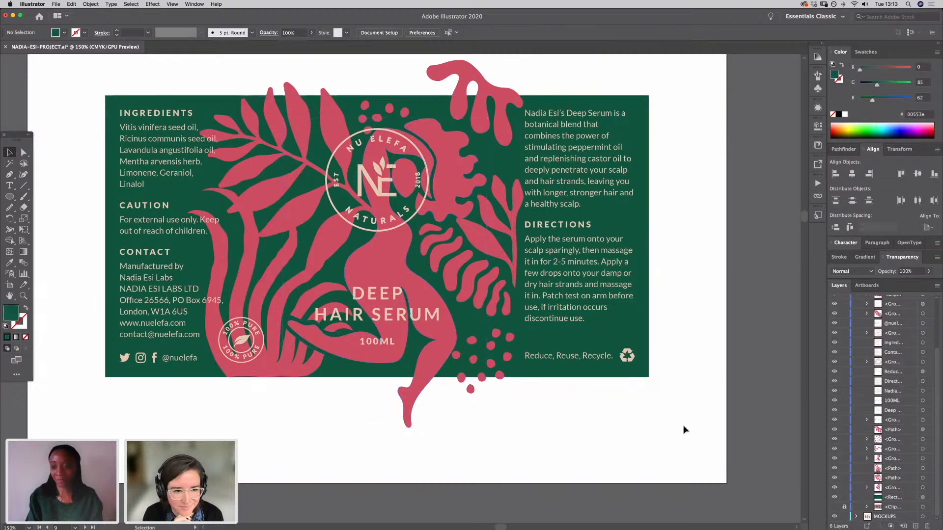
Step: Group all the artwork and text of the draft Deep Hair Serum label, and hide that group above the finished clipped version
{"action": "left_click_drag", "start_coordinate": [93, 96], "coordinate": [653, 382]}
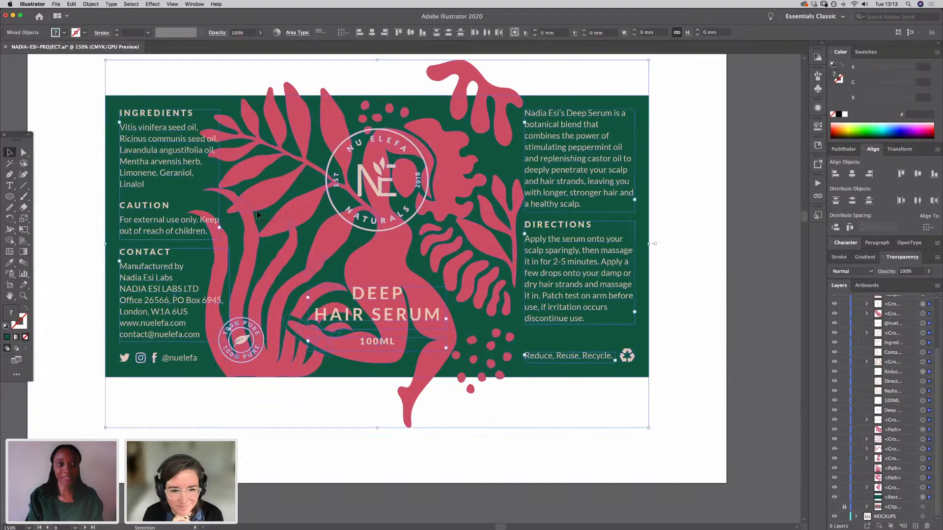
{"action": "right_click", "coordinate": [257, 233]}
{"action": "left_click", "coordinate": [271, 288]}
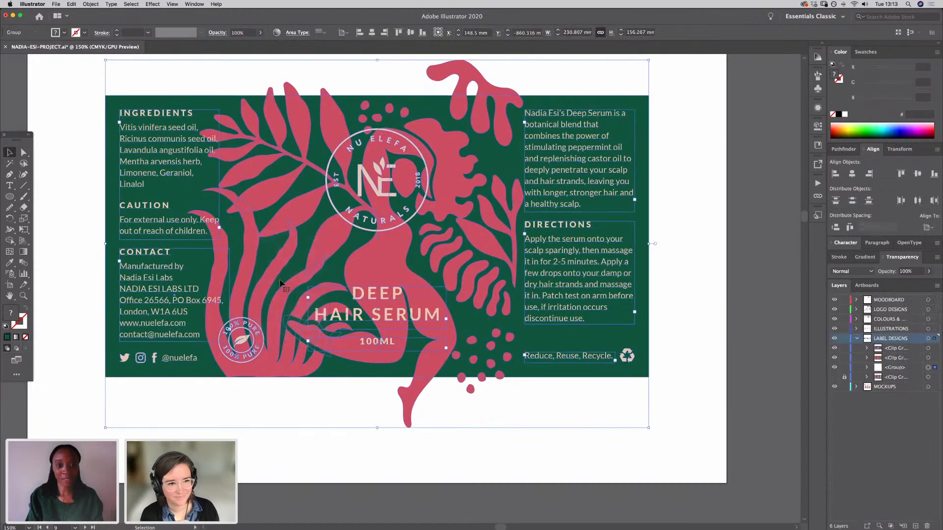
{"action": "left_click", "coordinate": [834, 377]}
{"action": "left_click", "coordinate": [834, 377]}
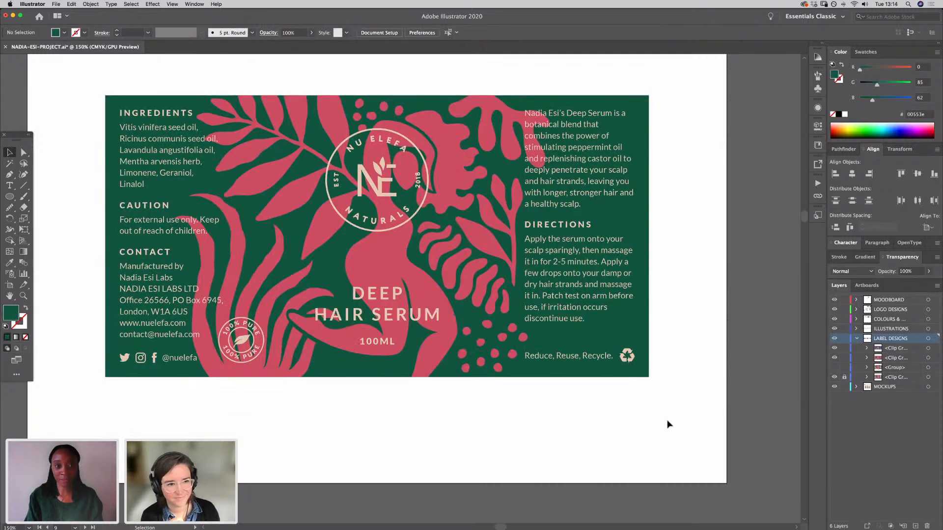
Step: Compare the finished Deep Hair Serum label with the brown Soft Hair Serum and blue Hair and Beard Oil labels
{"action": "scroll", "coordinate": [610, 459], "scroll_direction": "up", "scroll_amount": 3}
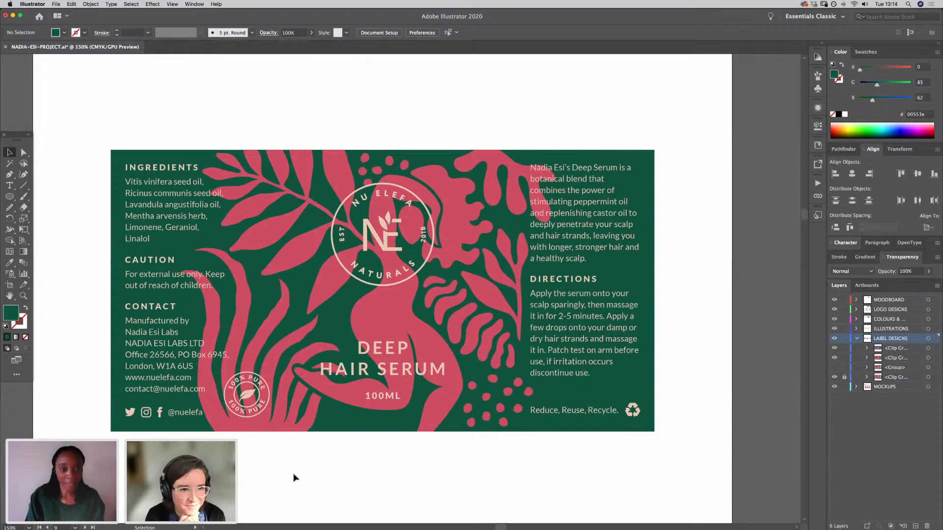
{"action": "key", "text": "space"}
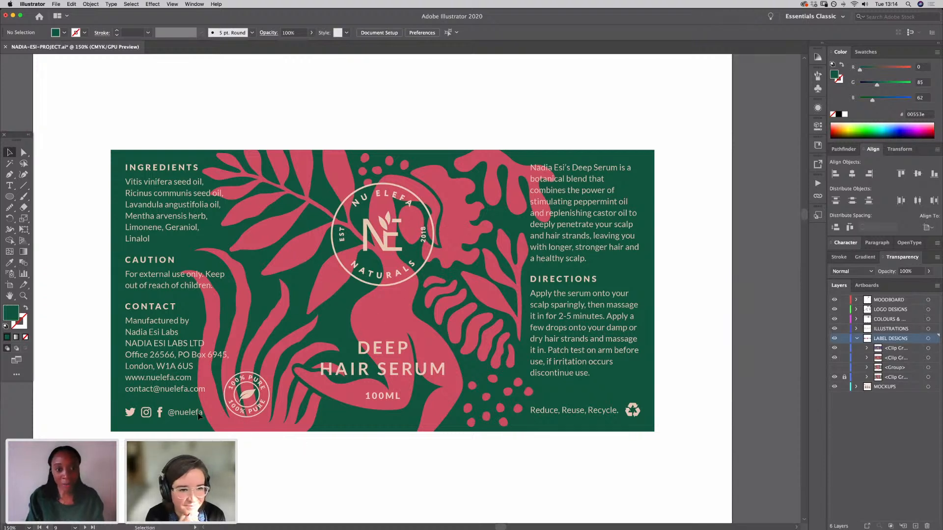
{"action": "key", "text": "space"}
{"action": "left_click_drag", "start_coordinate": [339, 394], "coordinate": [593, 377]}
{"action": "left_click_drag", "start_coordinate": [279, 376], "coordinate": [593, 380]}
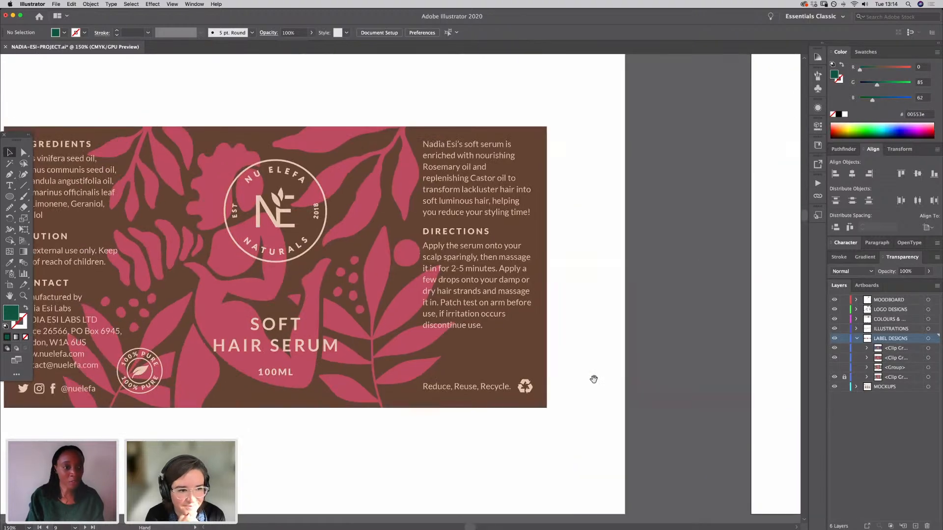
{"action": "left_click_drag", "start_coordinate": [655, 369], "coordinate": [209, 374]}
{"action": "left_click_drag", "start_coordinate": [572, 413], "coordinate": [388, 414]}
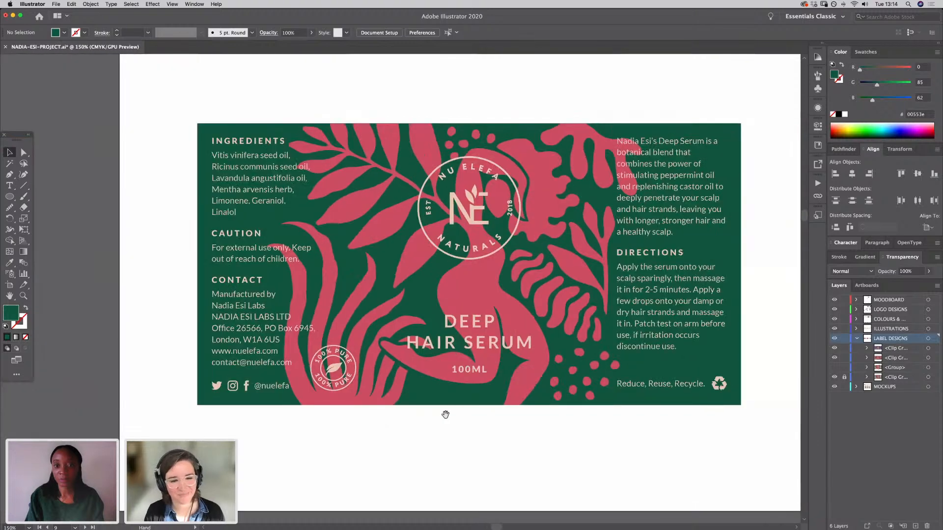
{"action": "left_click_drag", "start_coordinate": [762, 364], "coordinate": [589, 361]}
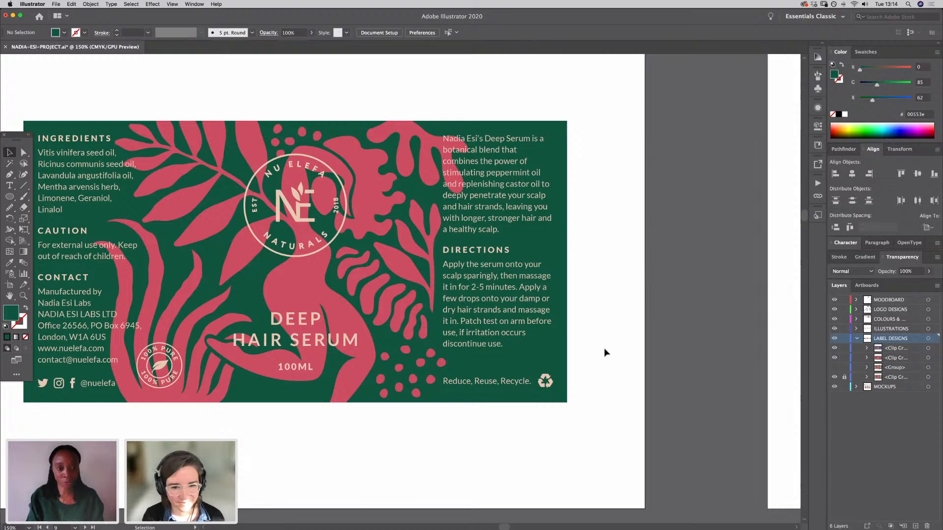
{"action": "left_click_drag", "start_coordinate": [649, 358], "coordinate": [336, 358]}
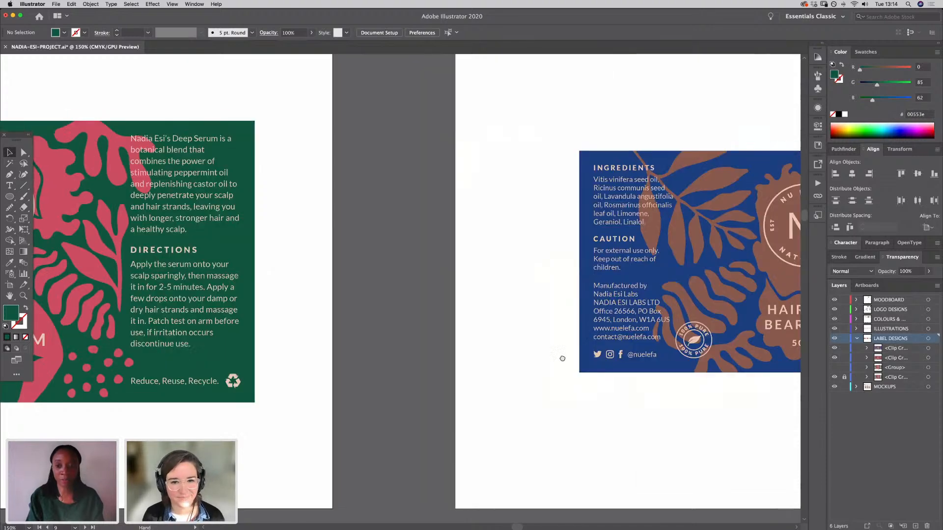
{"action": "left_click_drag", "start_coordinate": [561, 358], "coordinate": [287, 366]}
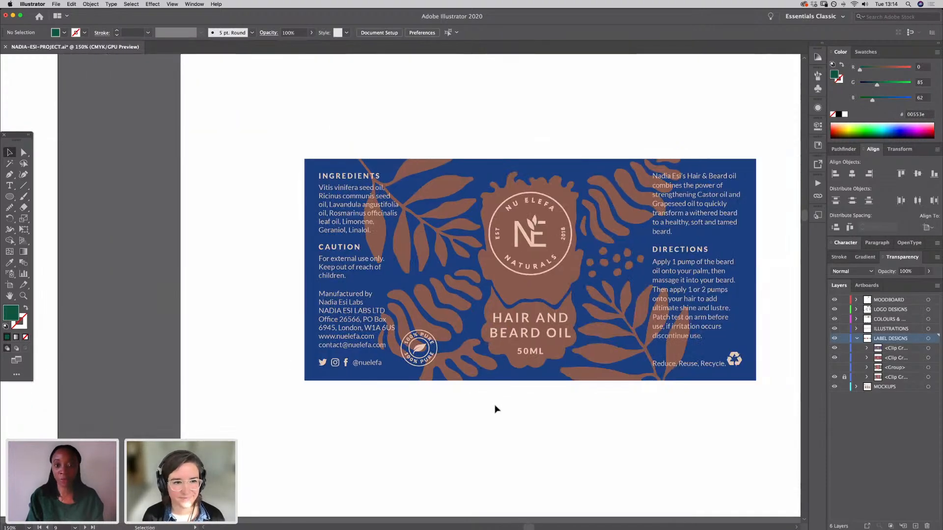
{"action": "left_click_drag", "start_coordinate": [549, 402], "coordinate": [470, 407]}
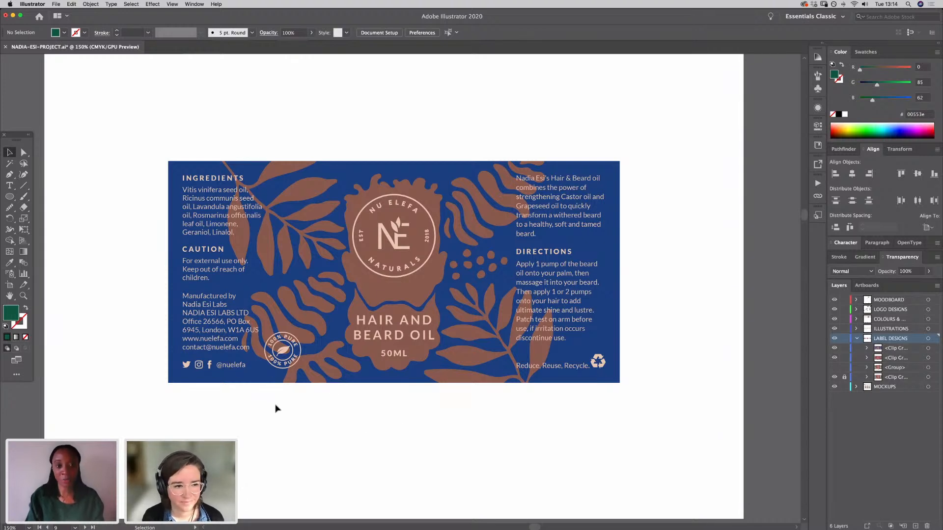
{"action": "left_click", "coordinate": [391, 401]}
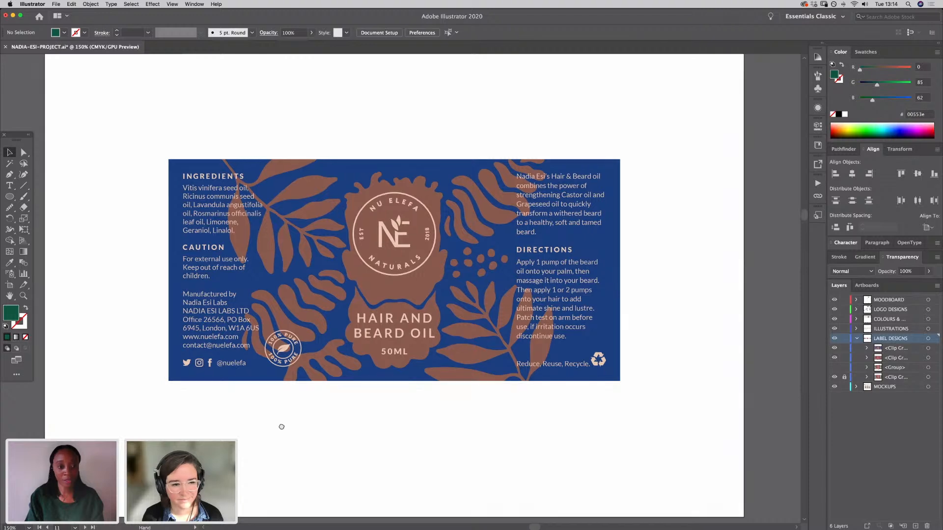
{"action": "left_click_drag", "start_coordinate": [281, 427], "coordinate": [243, 466]}
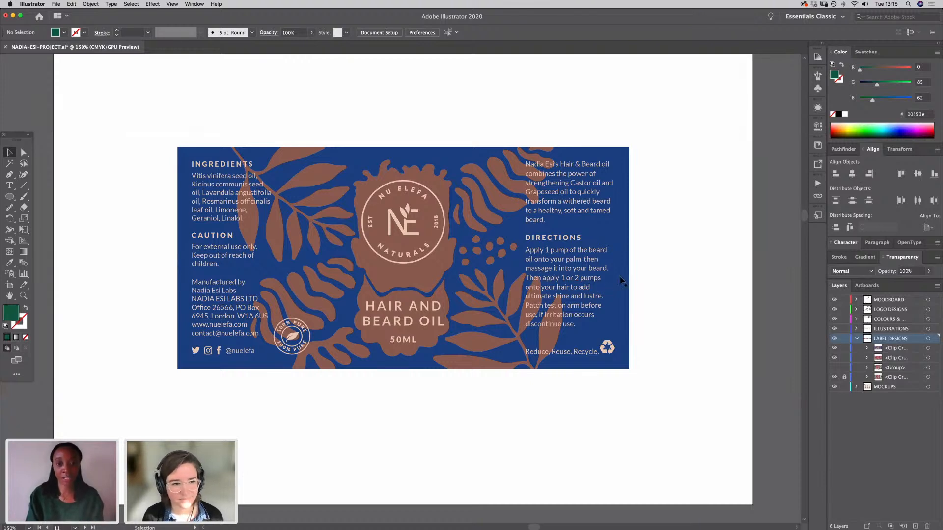
{"action": "left_click_drag", "start_coordinate": [245, 416], "coordinate": [266, 409]}
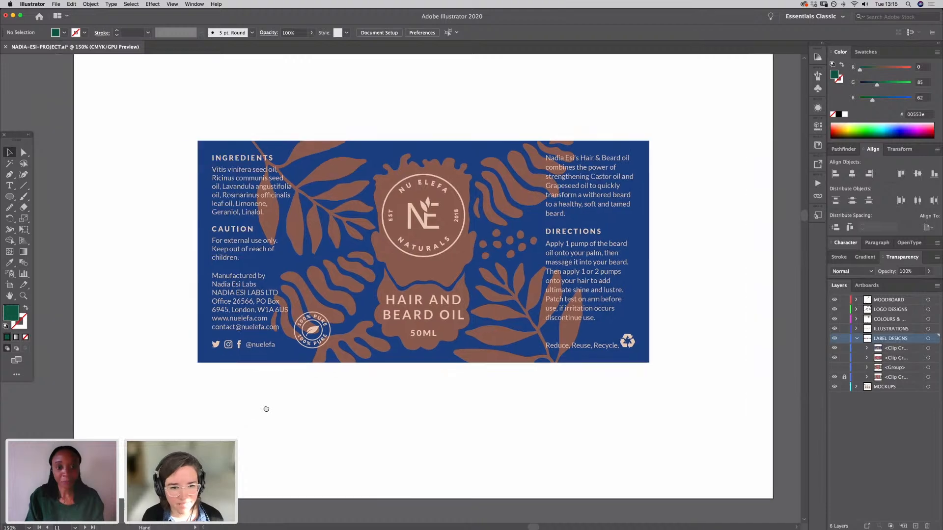
Step: Examine the blank spray-bottle outlines and their label areas on the Product mockups artboard
{"action": "left_click_drag", "start_coordinate": [403, 319], "coordinate": [409, 315]}
{"action": "left_click_drag", "start_coordinate": [240, 474], "coordinate": [347, 348]}
{"action": "left_click_drag", "start_coordinate": [285, 442], "coordinate": [414, 314]}
{"action": "left_click_drag", "start_coordinate": [246, 473], "coordinate": [396, 295]}
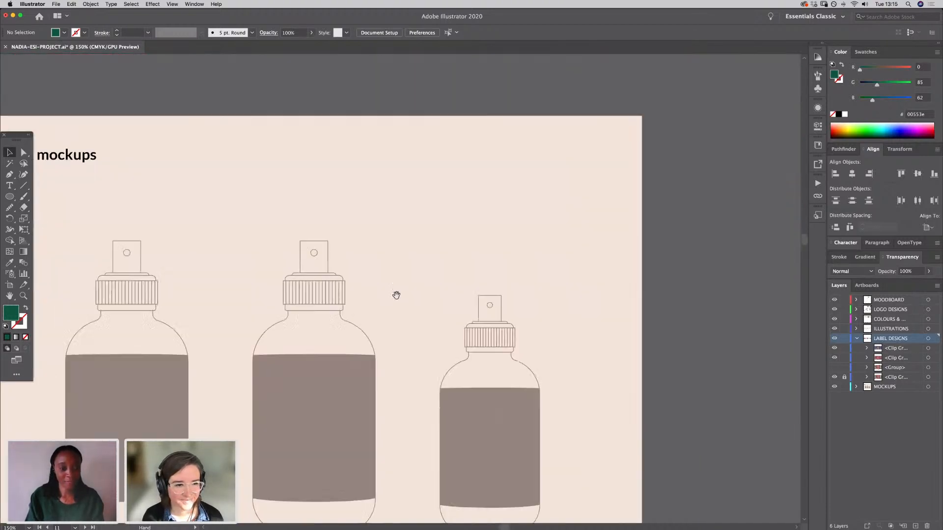
{"action": "left_click_drag", "start_coordinate": [324, 434], "coordinate": [422, 353]}
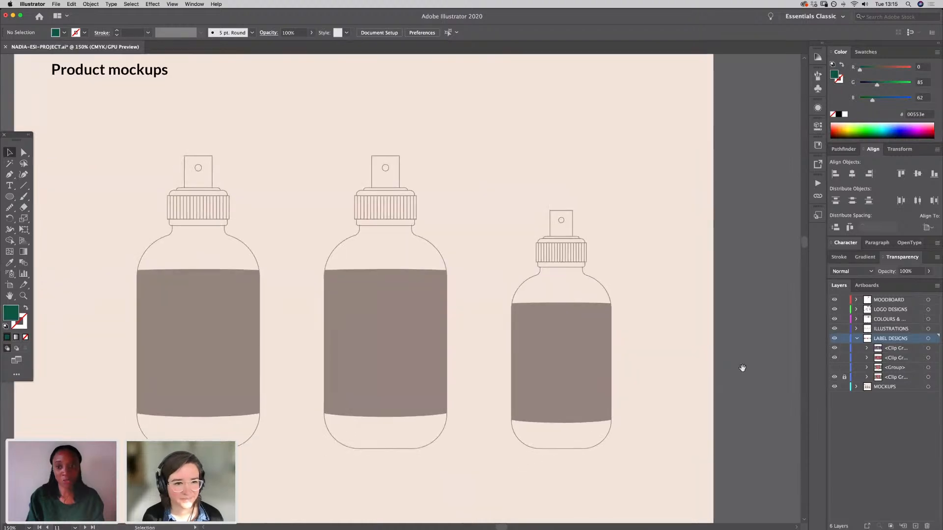
{"action": "scroll", "coordinate": [496, 374], "scroll_direction": "left", "scroll_amount": 3}
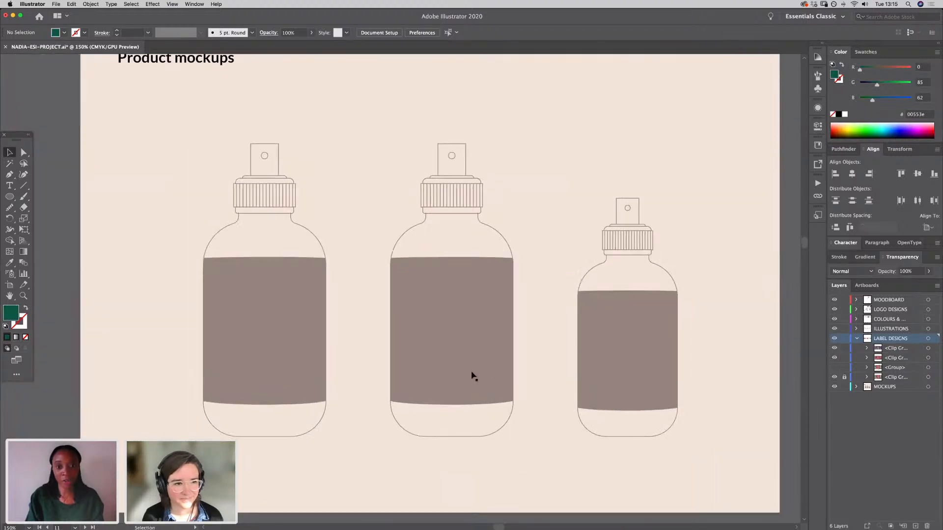
{"action": "key", "text": "space"}
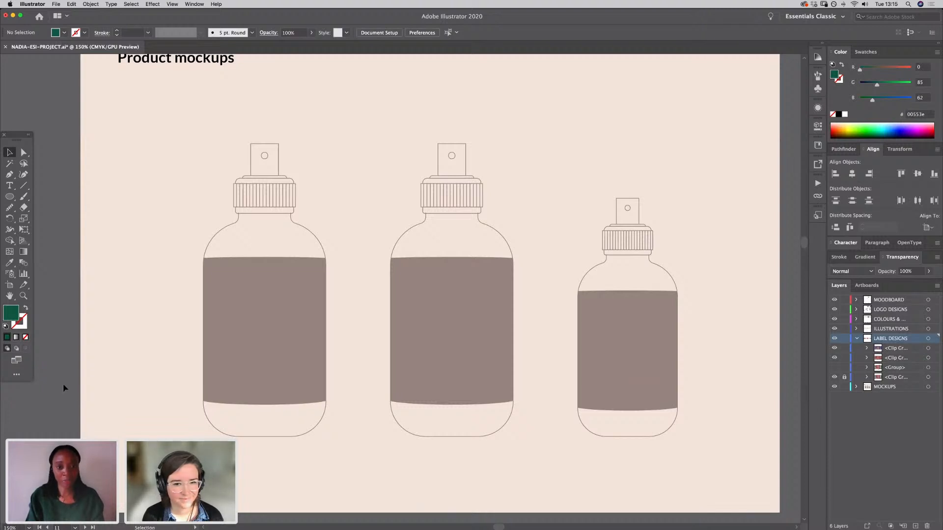
{"action": "key", "text": "space"}
{"action": "left_click_drag", "start_coordinate": [88, 246], "coordinate": [77, 219]}
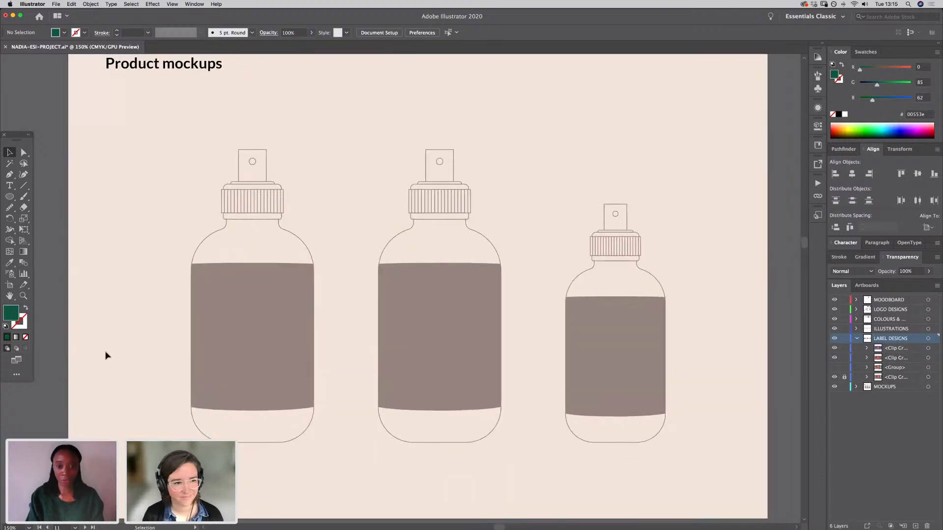
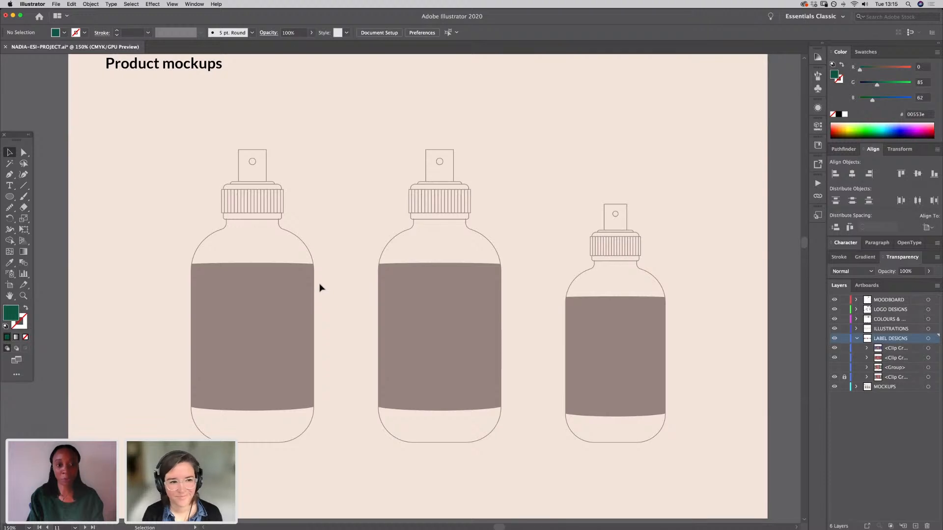
Step: Unlock the finished clipped Deep Hair Serum label in the LABEL DESIGNS layer and select it
{"action": "left_click_drag", "start_coordinate": [324, 182], "coordinate": [278, 305]}
{"action": "left_click_drag", "start_coordinate": [290, 196], "coordinate": [271, 401]}
{"action": "left_click_drag", "start_coordinate": [298, 242], "coordinate": [283, 400]}
{"action": "mouse_move", "coordinate": [351, 82]}
{"action": "left_mouse_down"}
{"action": "mouse_move", "coordinate": [372, 252]}
{"action": "mouse_move", "coordinate": [335, 337]}
{"action": "left_mouse_up"}
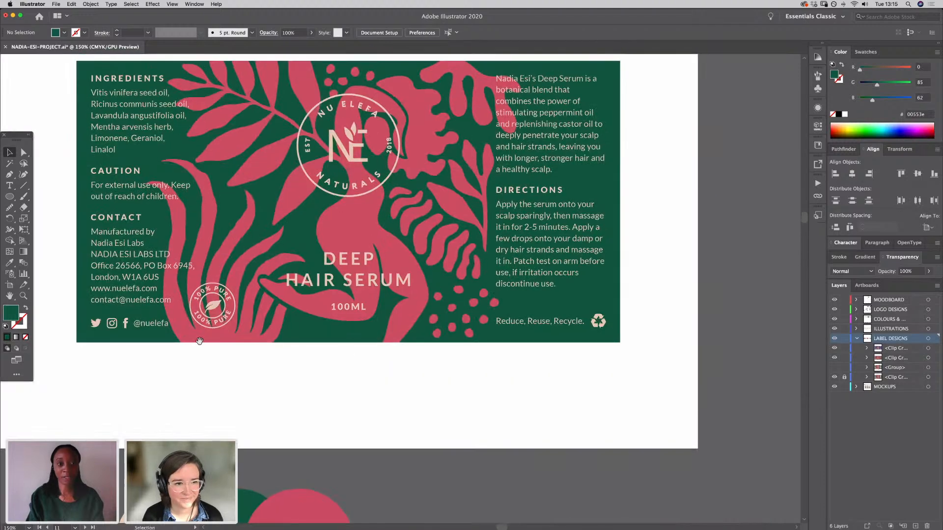
{"action": "left_click_drag", "start_coordinate": [221, 324], "coordinate": [275, 316]}
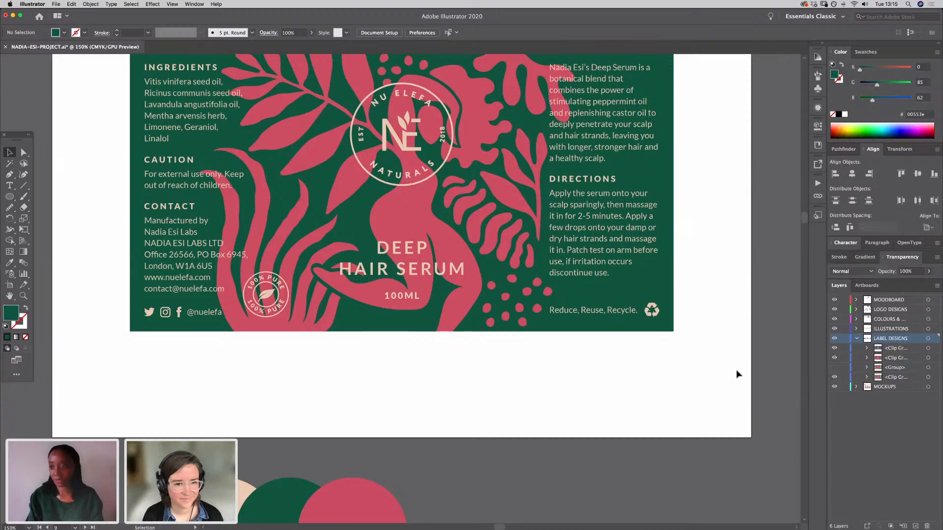
{"action": "left_click", "coordinate": [601, 328]}
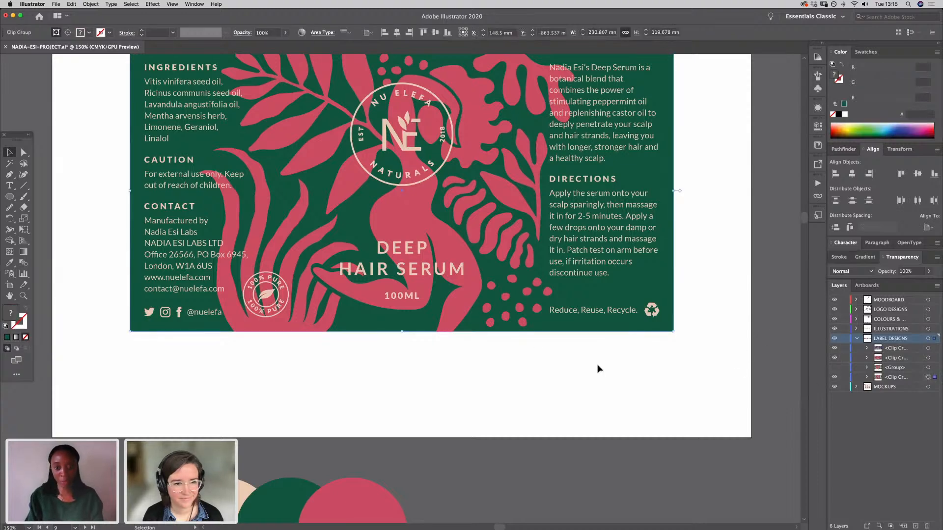
Step: Paste a copy of the green Deep Hair Serum label onto the Product mockups artboard, over the two large spray bottles
{"action": "left_click", "coordinate": [545, 430]}
{"action": "scroll", "coordinate": [448, 394], "scroll_direction": "down", "scroll_amount": 15}
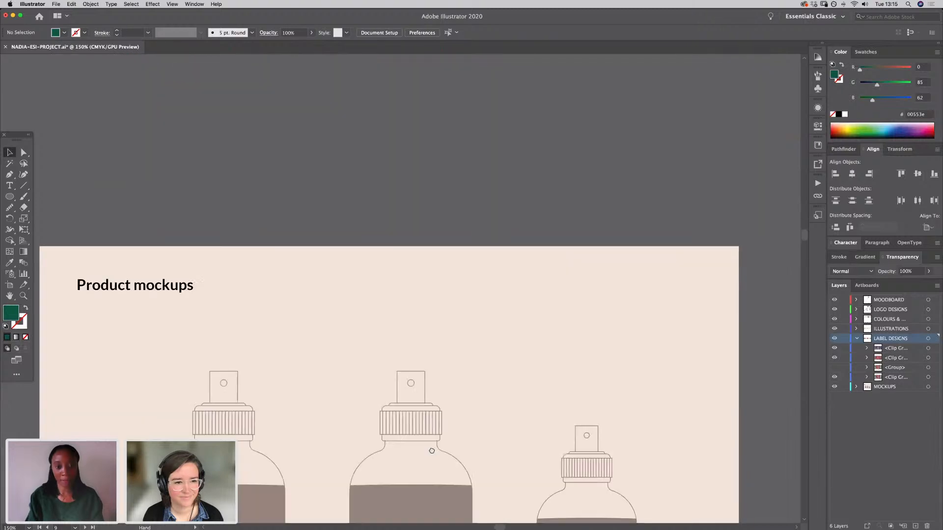
{"action": "scroll", "coordinate": [431, 450], "scroll_direction": "down", "scroll_amount": 5}
{"action": "left_click", "coordinate": [417, 349]}
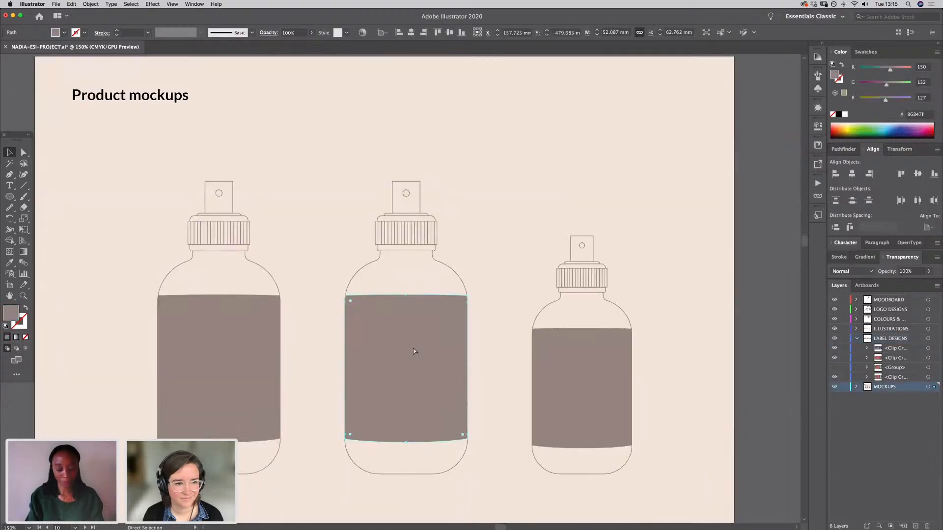
{"action": "key", "text": "super+v"}
{"action": "left_click_drag", "start_coordinate": [478, 304], "coordinate": [236, 355]}
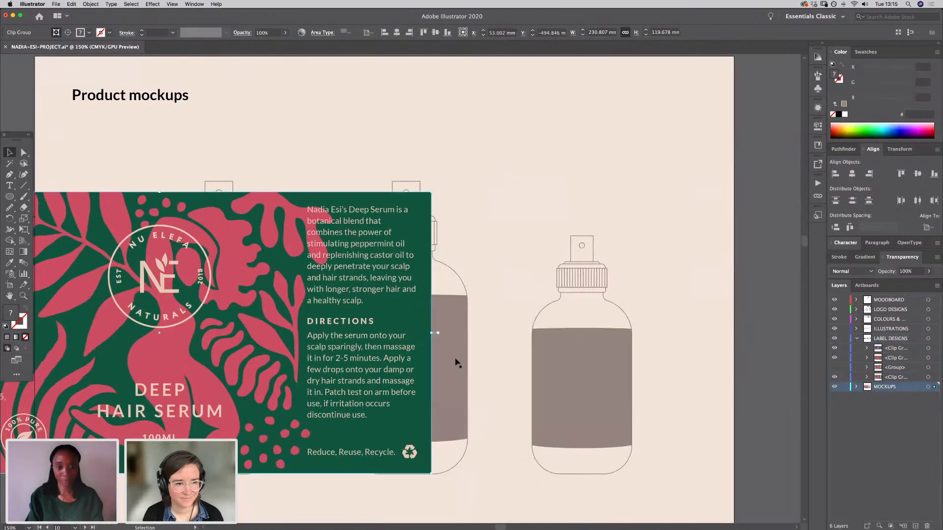
Step: Cut the pasted Deep Hair Serum label from the Product mockups artboard
{"action": "left_click", "coordinate": [456, 363]}
{"action": "left_click", "coordinate": [71, 4]}
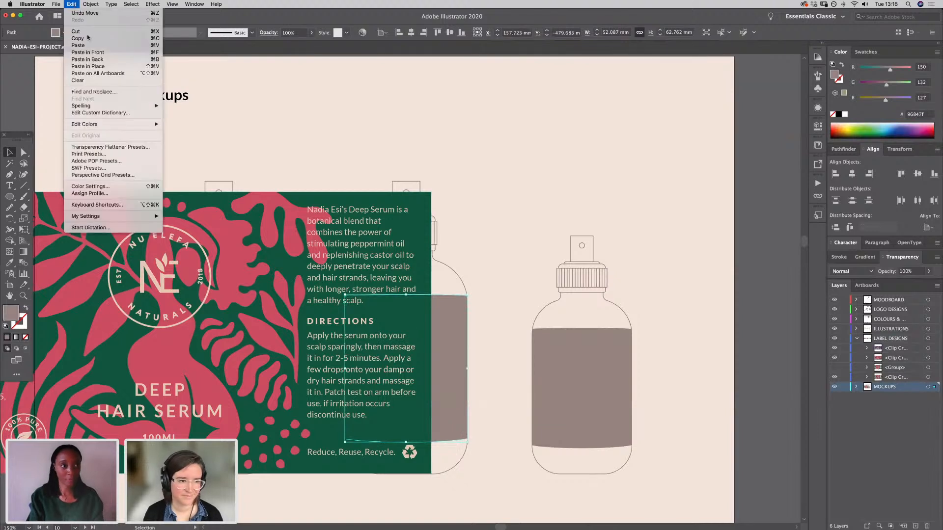
{"action": "left_click", "coordinate": [92, 53]}
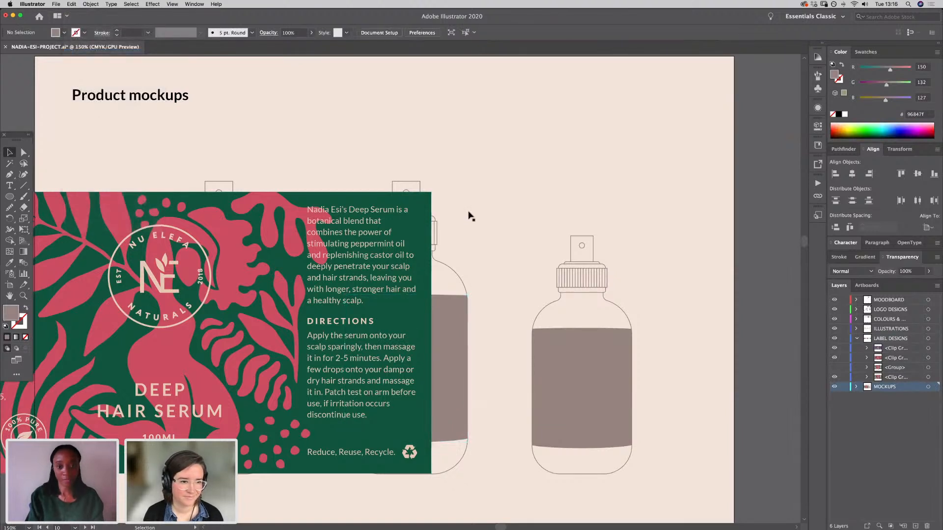
{"action": "left_click", "coordinate": [304, 222]}
{"action": "key", "text": "Delete"}
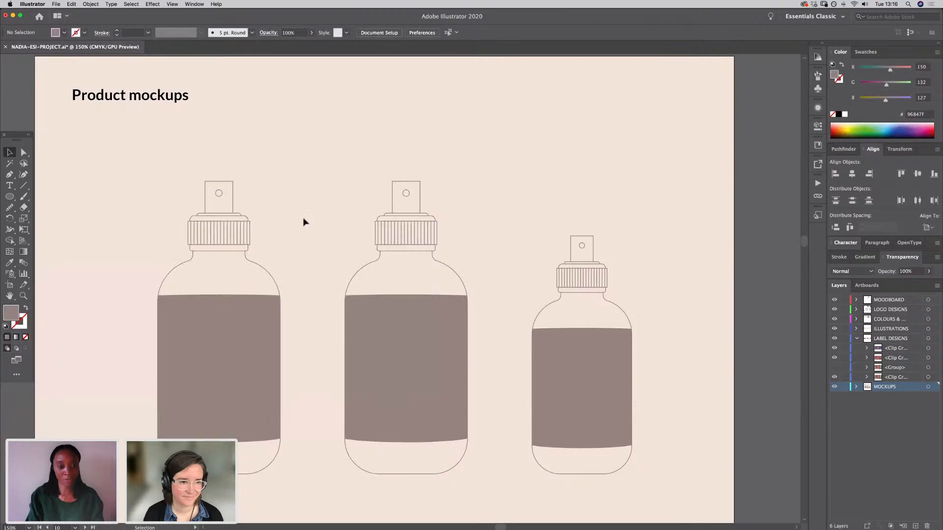
Step: Paste the cut Deep Hair Serum label in back, behind the middle bottle's label shape
{"action": "left_click", "coordinate": [389, 312]}
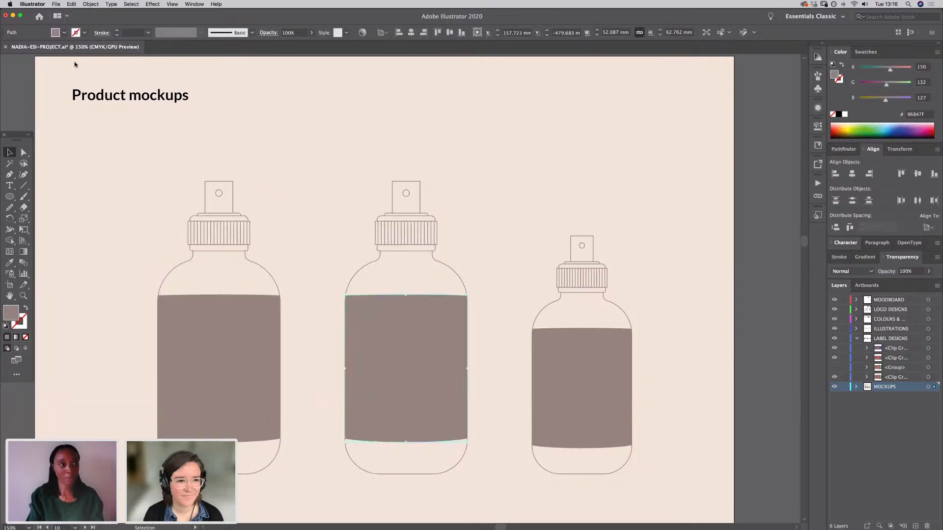
{"action": "left_click", "coordinate": [71, 4]}
{"action": "left_click", "coordinate": [95, 54]}
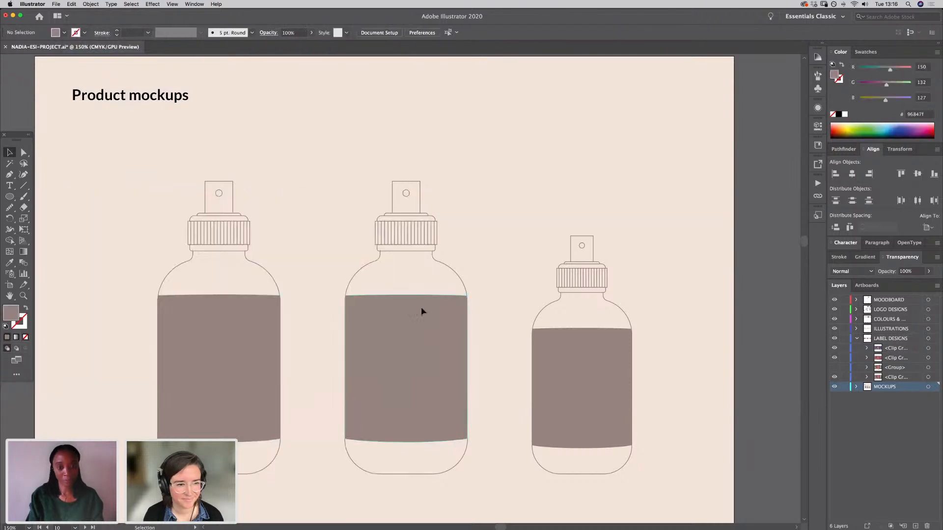
{"action": "left_click_drag", "start_coordinate": [421, 311], "coordinate": [441, 320]}
{"action": "key", "text": "super+z"}
{"action": "left_click", "coordinate": [71, 4]}
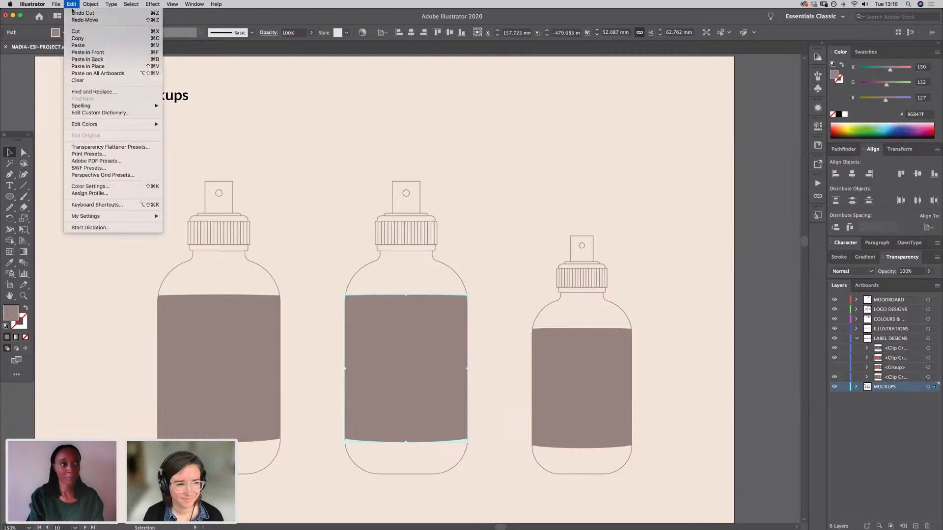
{"action": "left_click", "coordinate": [94, 61]}
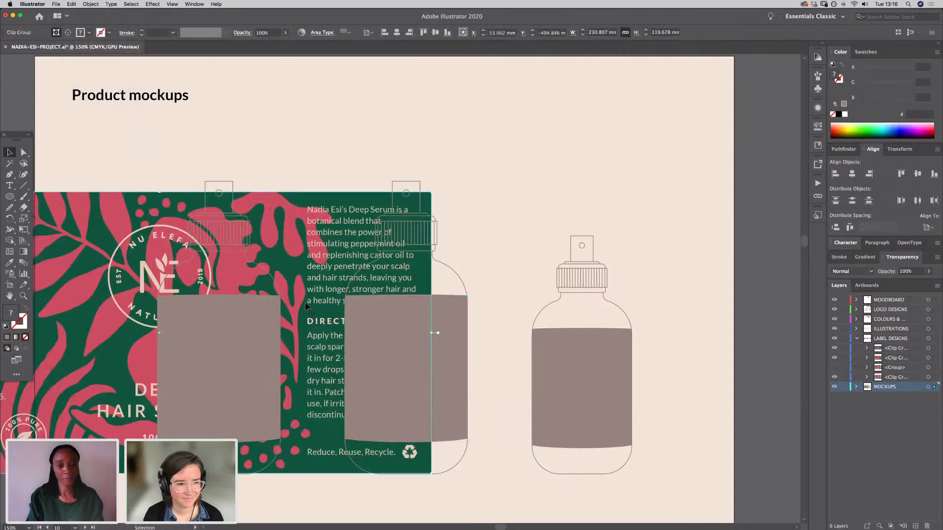
Step: Scale the label proportionally to about 121.5 × 63 mm and centre it behind the middle bottle's label shape
{"action": "left_click_drag", "start_coordinate": [311, 308], "coordinate": [539, 409]}
{"action": "key", "text": "space"}
{"action": "left_click_drag", "start_coordinate": [534, 311], "coordinate": [557, 164]}
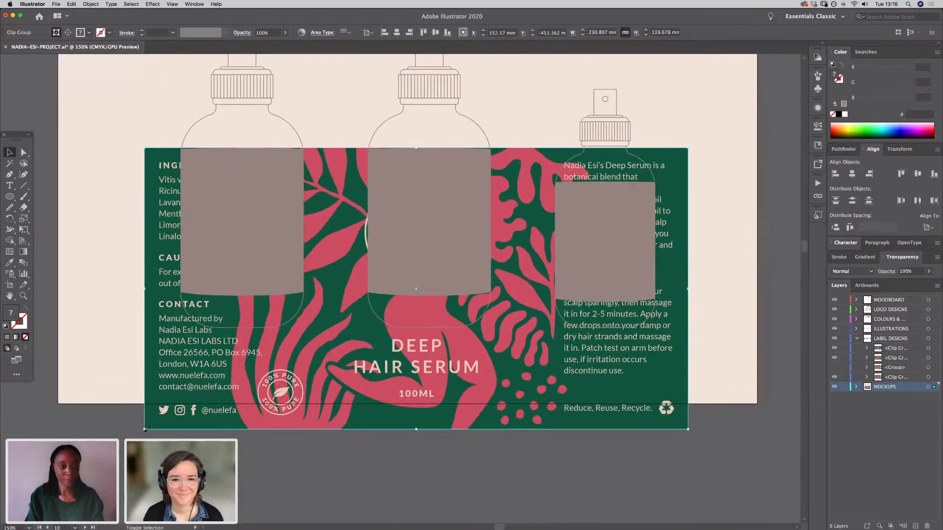
{"action": "left_click_drag", "start_coordinate": [143, 432], "coordinate": [386, 297]}
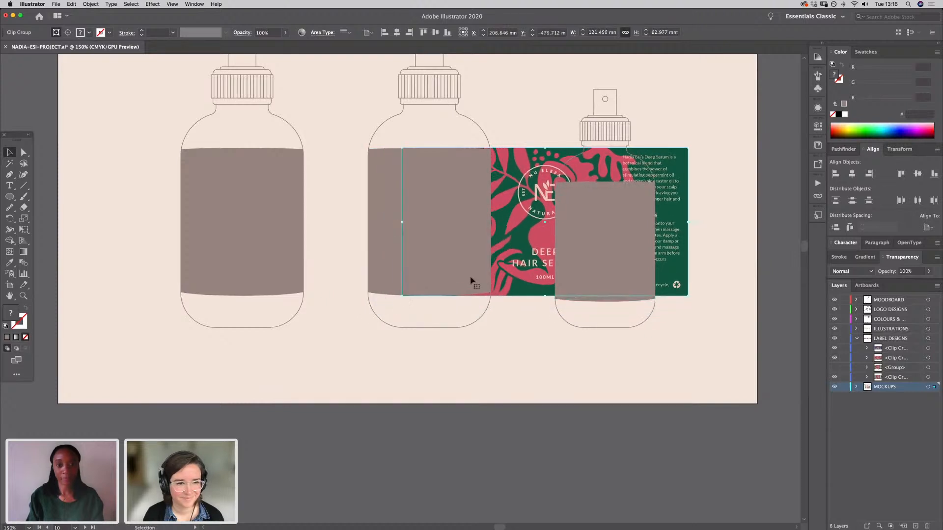
{"action": "left_click_drag", "start_coordinate": [511, 275], "coordinate": [410, 268]}
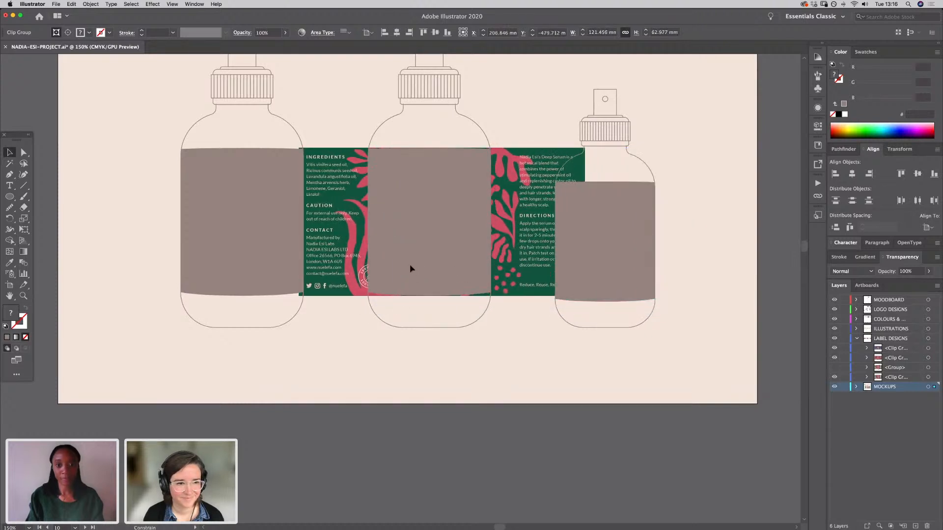
{"action": "left_click", "coordinate": [410, 267]}
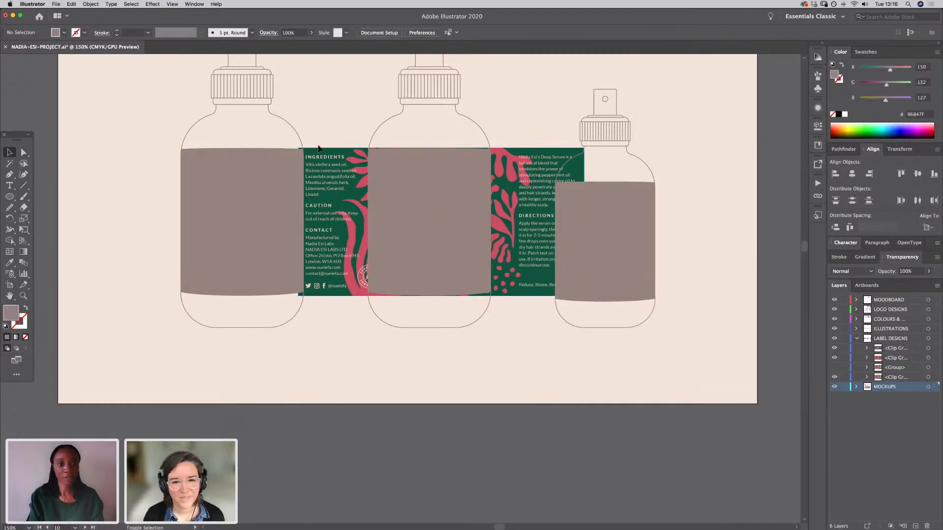
Step: Make a clipping mask from the middle bottle's label shape and the Deep Hair Serum label behind it
{"action": "left_click", "coordinate": [371, 193]}
{"action": "left_click", "coordinate": [353, 196], "text": "shift"}
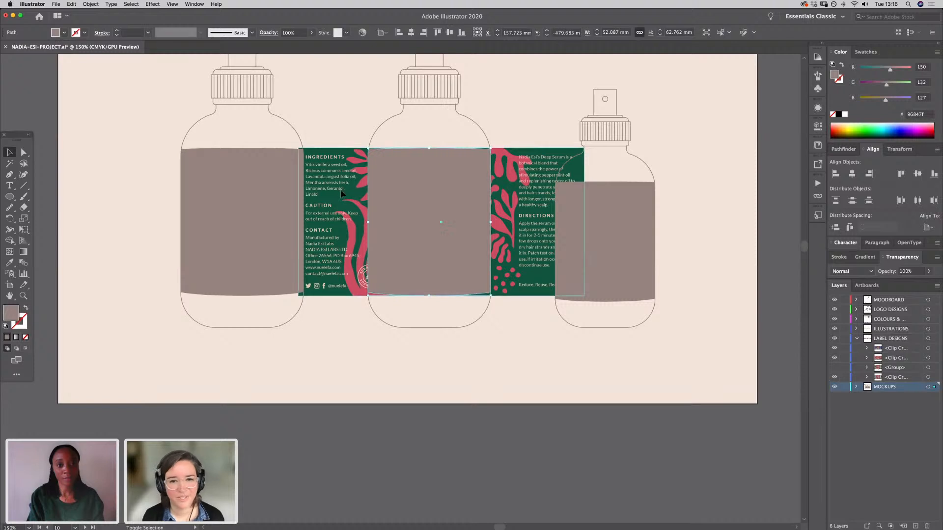
{"action": "left_click", "coordinate": [100, 5]}
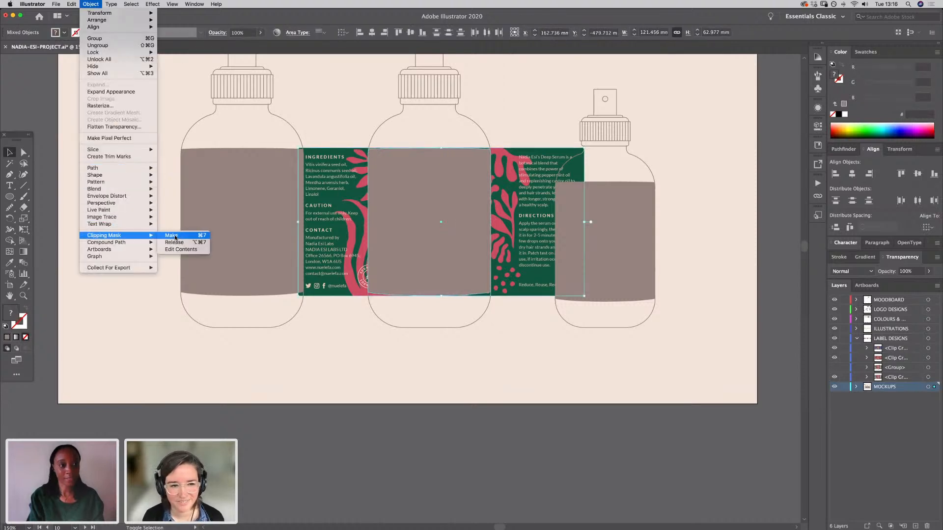
{"action": "left_click", "coordinate": [175, 236]}
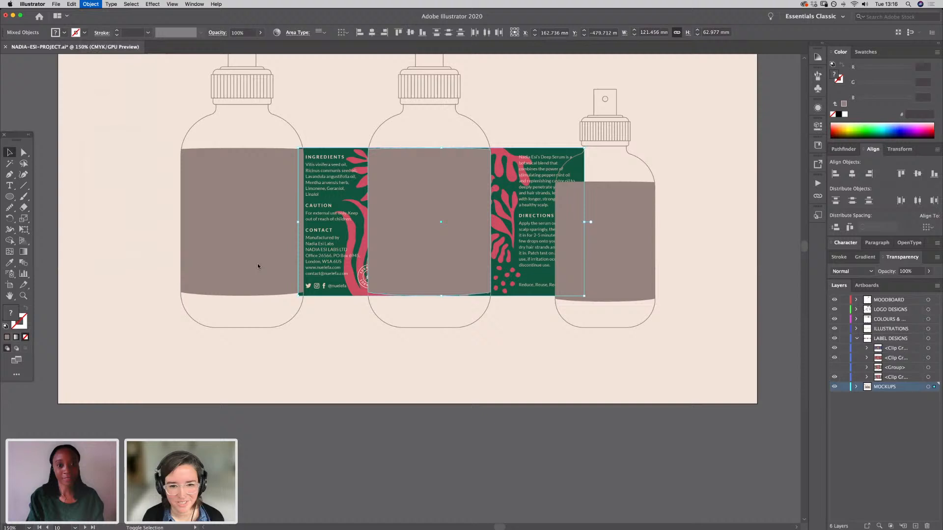
Step: Isolate the new clip group, nudge the label artwork sideways to centre its logo and title on the bottle, and exit isolation
{"action": "double_click", "coordinate": [465, 293]}
{"action": "left_click_drag", "start_coordinate": [465, 293], "coordinate": [458, 288]}
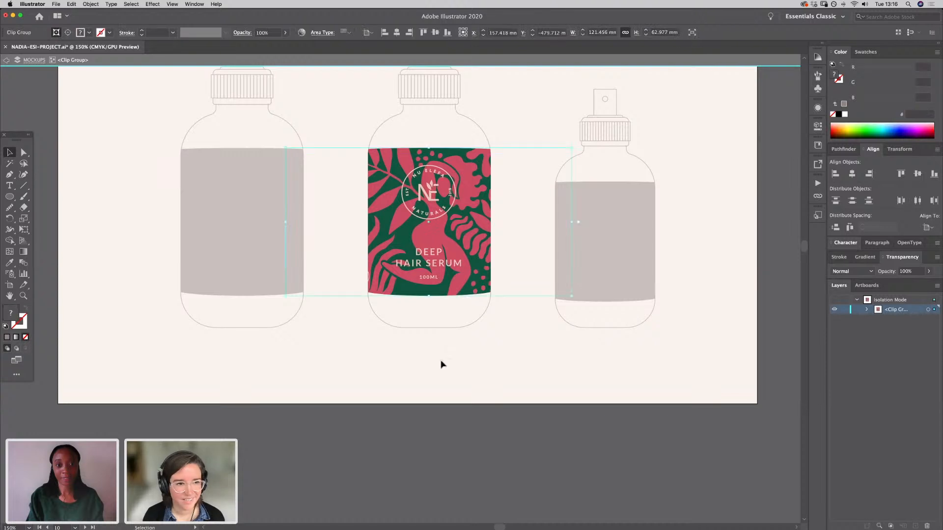
{"action": "double_click", "coordinate": [441, 364]}
{"action": "mouse_move", "coordinate": [524, 282]}
{"action": "left_mouse_down"}
{"action": "mouse_move", "coordinate": [513, 408]}
{"action": "mouse_move", "coordinate": [507, 393]}
{"action": "left_mouse_up"}
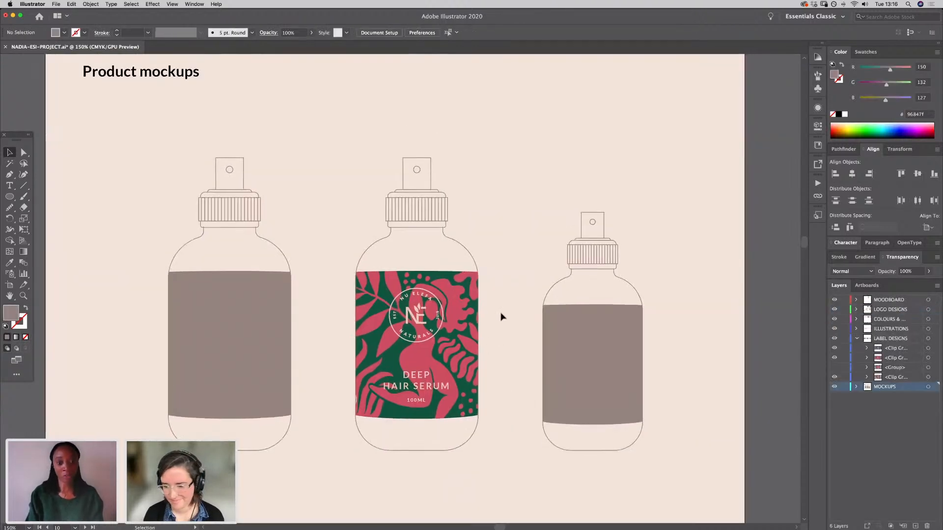
{"action": "left_click_drag", "start_coordinate": [316, 467], "coordinate": [319, 393]}
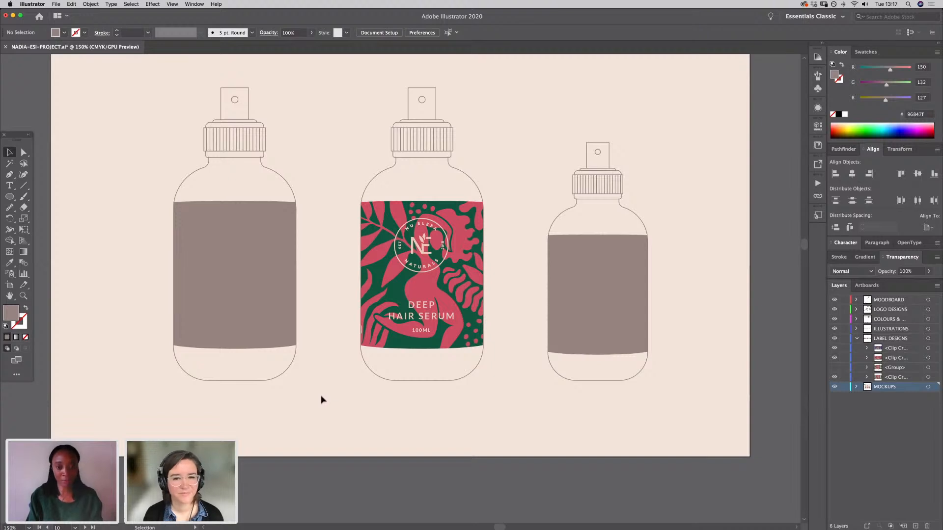
{"action": "left_click_drag", "start_coordinate": [328, 354], "coordinate": [334, 396]}
Step: Show the hidden Soft Hair Serum and Hair and Beard Oil clip groups in the MOCKUPS layer, and clear the selection
{"action": "left_click", "coordinate": [265, 381]}
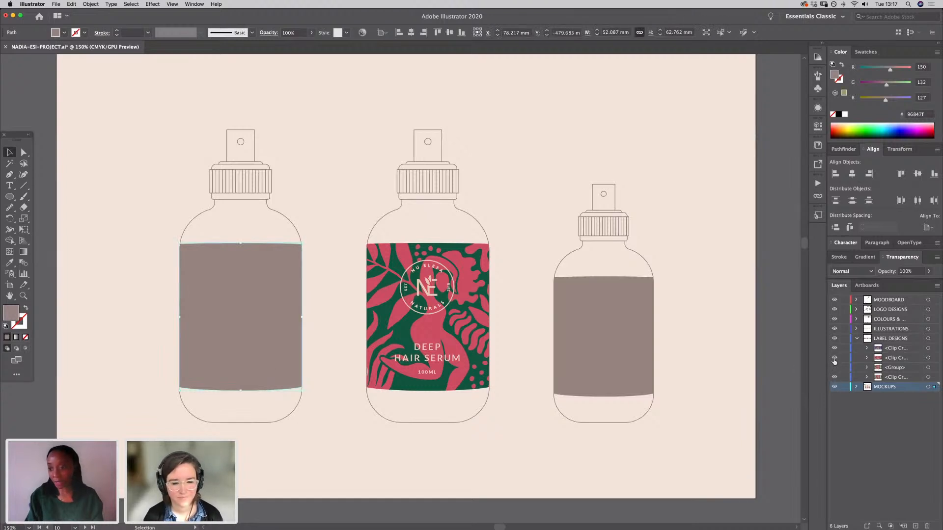
{"action": "left_click", "coordinate": [595, 371]}
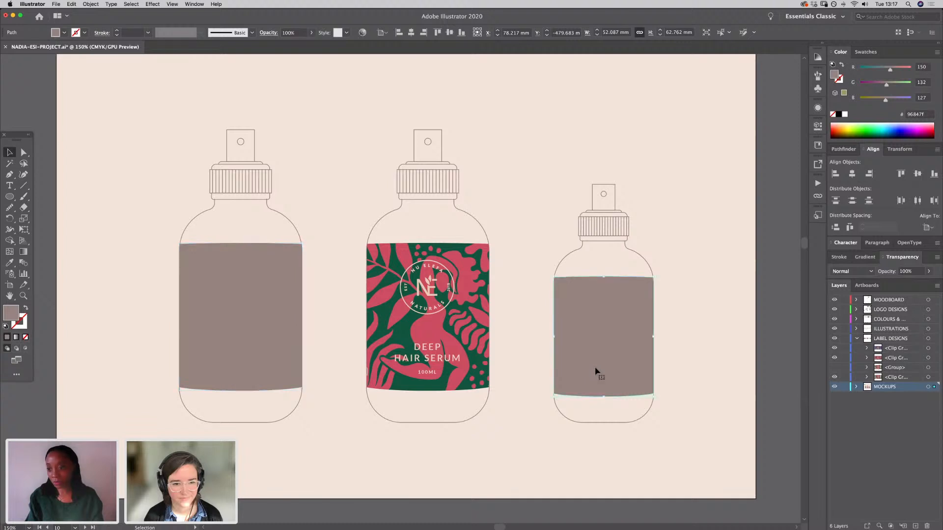
{"action": "left_click", "coordinate": [855, 387]}
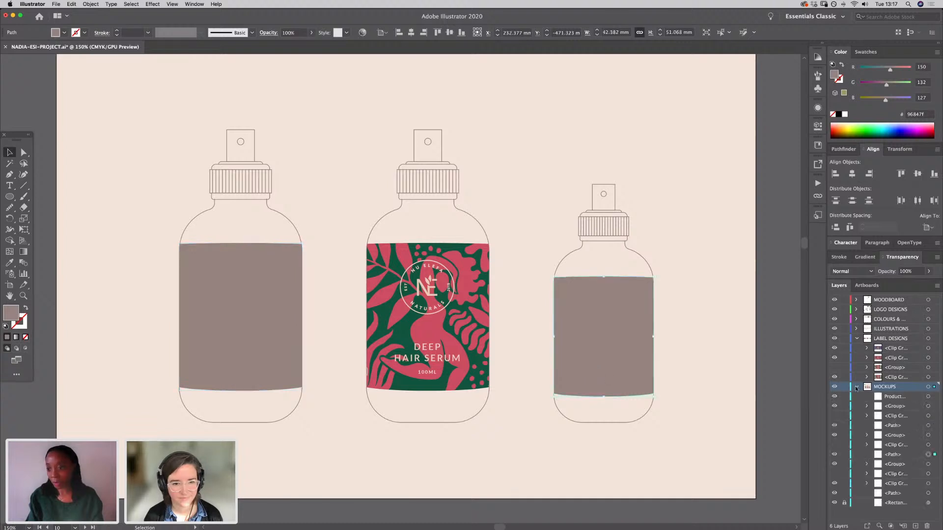
{"action": "left_click", "coordinate": [834, 418]}
{"action": "left_click", "coordinate": [834, 445]}
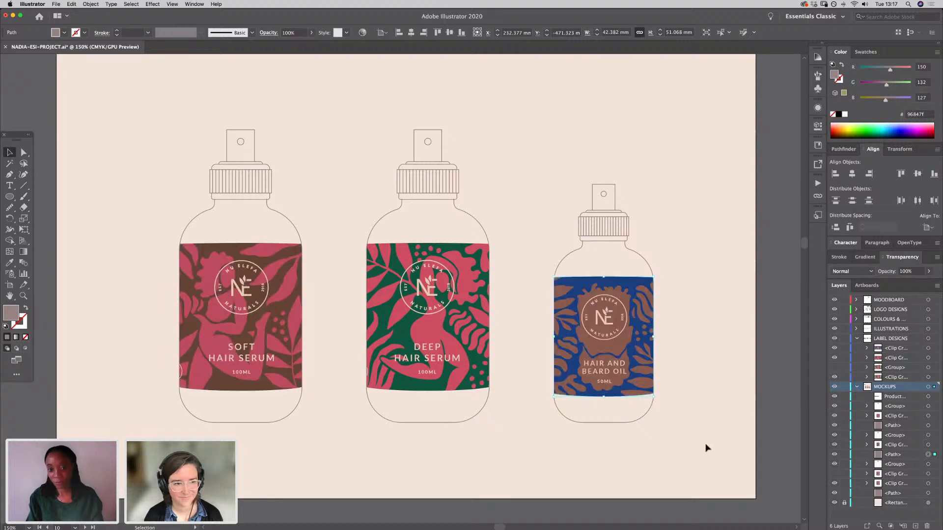
{"action": "left_click", "coordinate": [791, 431]}
Step: Examine the three labelled bottle mockups side by side, from the spray tops to the bottle bases
{"action": "key", "text": "space"}
{"action": "left_click_drag", "start_coordinate": [642, 468], "coordinate": [607, 470]}
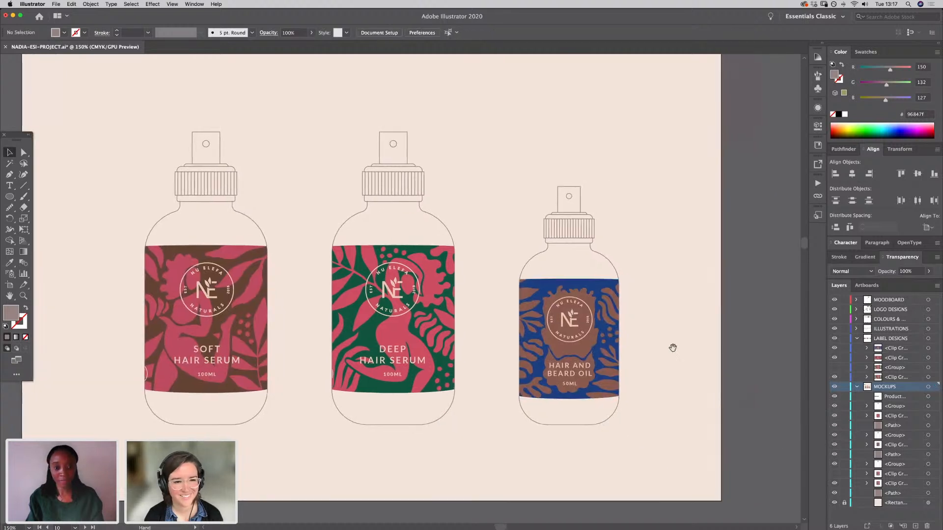
{"action": "left_click_drag", "start_coordinate": [662, 319], "coordinate": [665, 356]}
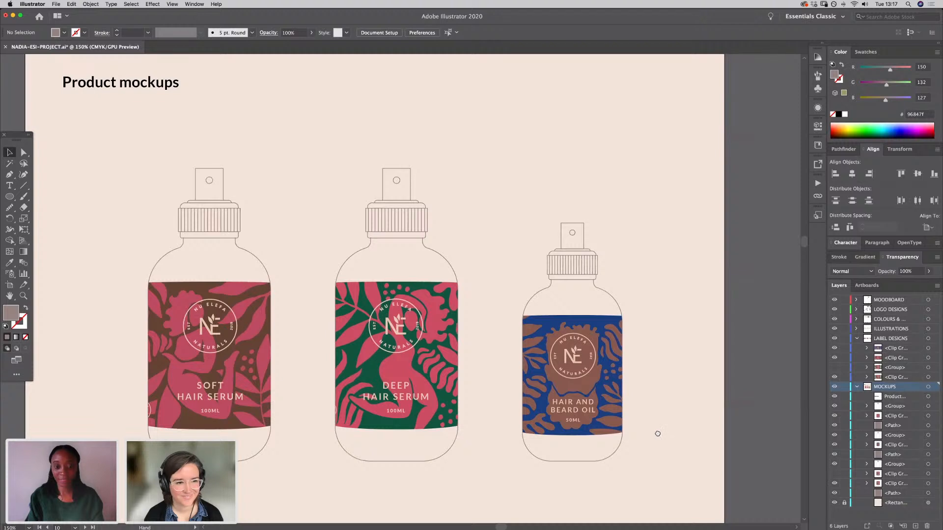
{"action": "left_click_drag", "start_coordinate": [657, 434], "coordinate": [658, 422]}
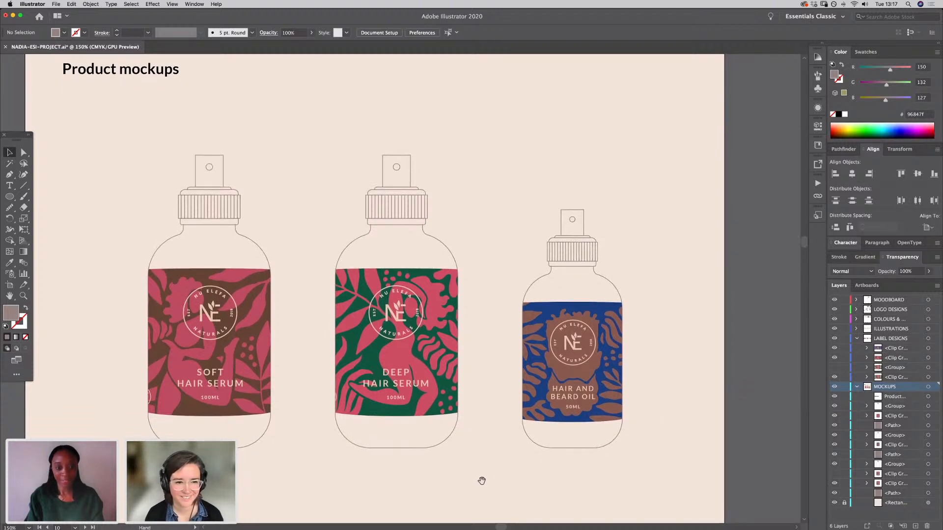
{"action": "left_click_drag", "start_coordinate": [482, 481], "coordinate": [487, 438]}
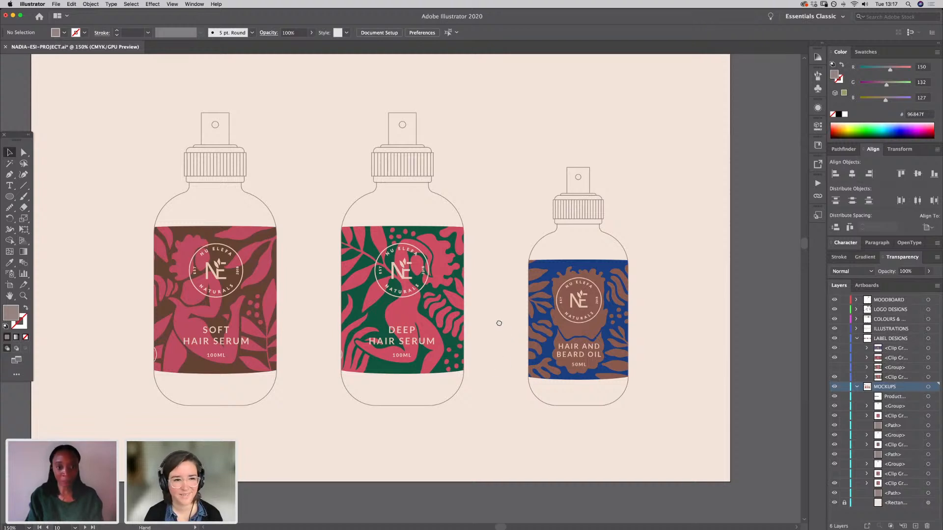
{"action": "left_click_drag", "start_coordinate": [497, 322], "coordinate": [492, 352]}
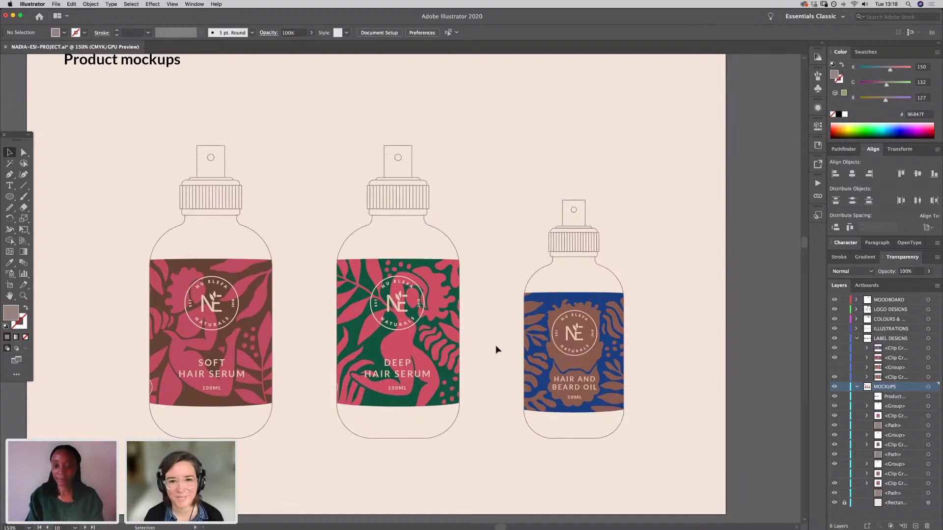
{"action": "key", "text": "space"}
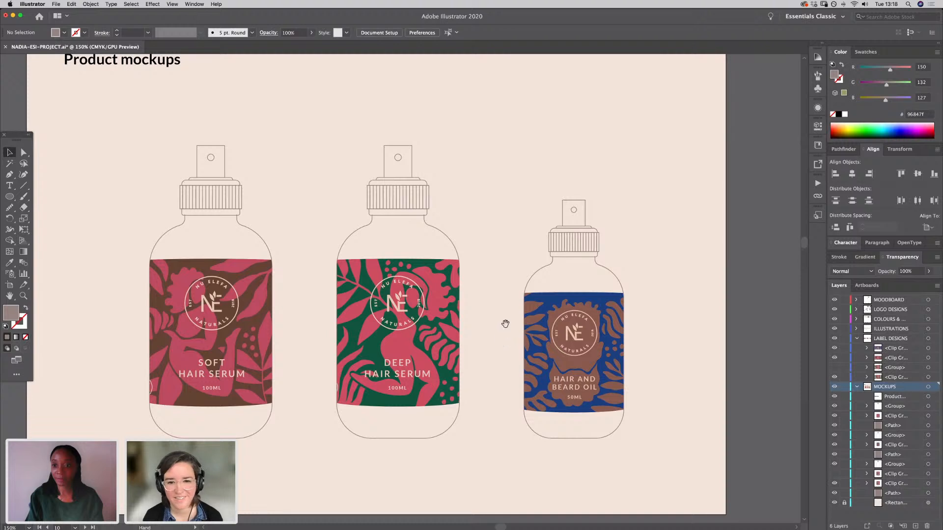
{"action": "mouse_move", "coordinate": [504, 323]}
{"action": "left_mouse_down"}
{"action": "mouse_move", "coordinate": [499, 353]}
{"action": "mouse_move", "coordinate": [505, 333]}
{"action": "left_mouse_up"}
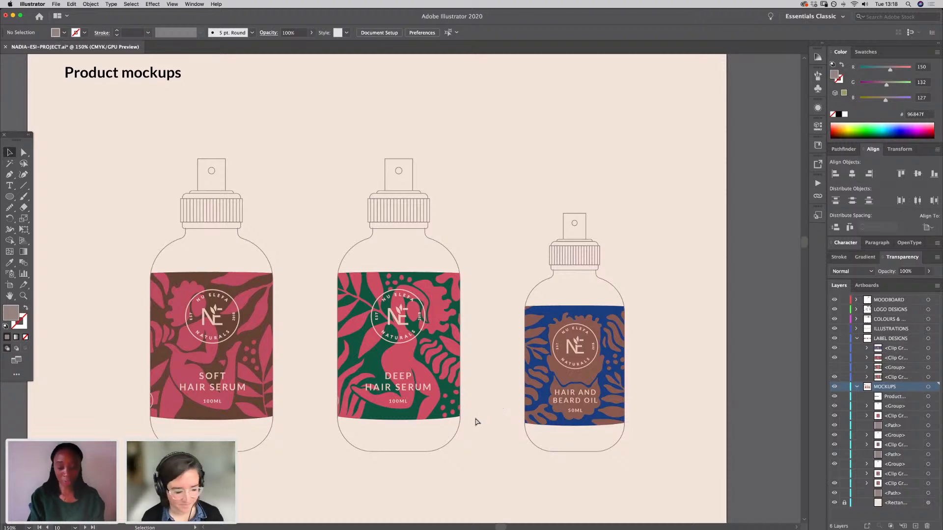
Step: Review the whole Product mockups artboard, and inspect the three bottle labels up close at 200% zoom
{"action": "key", "text": "super+minus"}
{"action": "key", "text": "super+minus"}
{"action": "key", "text": "super+minus"}
{"action": "key", "text": "super+equal"}
{"action": "key", "text": "super+equal"}
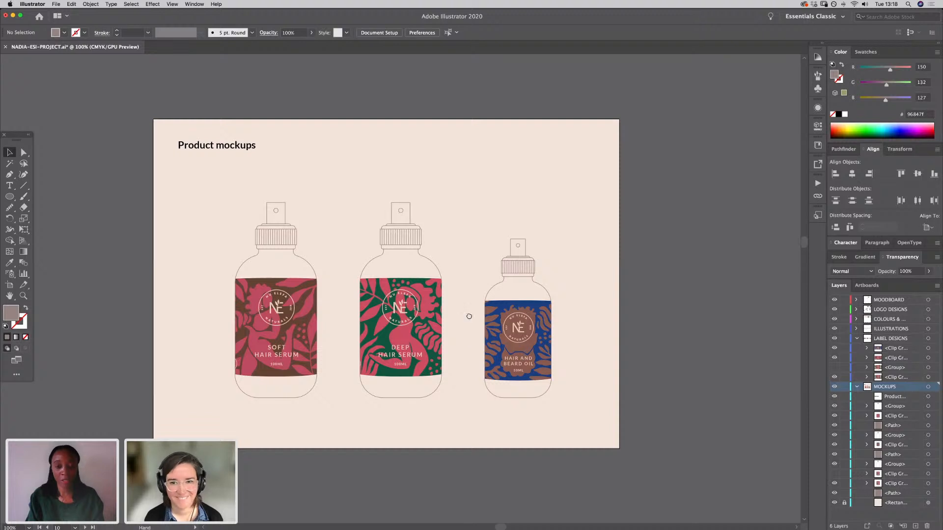
{"action": "left_click_drag", "start_coordinate": [469, 316], "coordinate": [459, 411]}
{"action": "scroll", "coordinate": [456, 368], "scroll_direction": "down", "scroll_amount": 5}
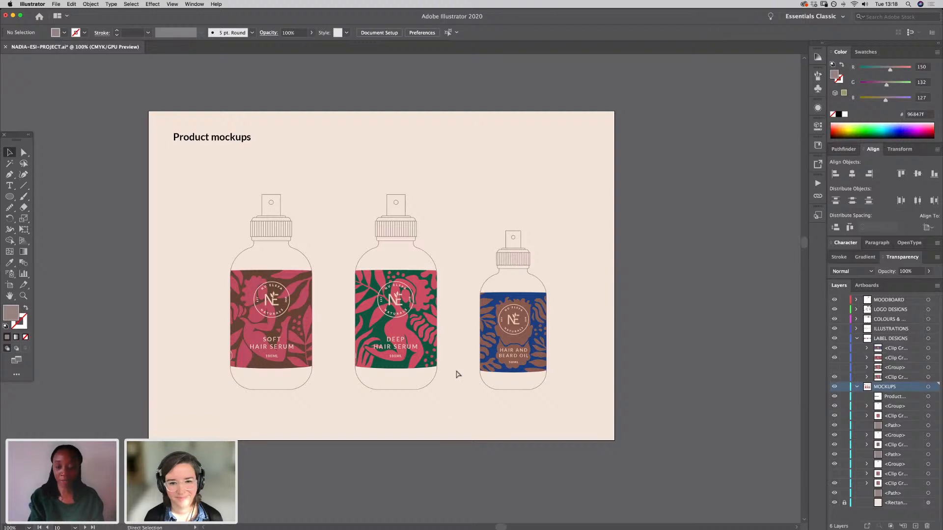
{"action": "key", "text": "super+equal"}
{"action": "key", "text": "super+equal"}
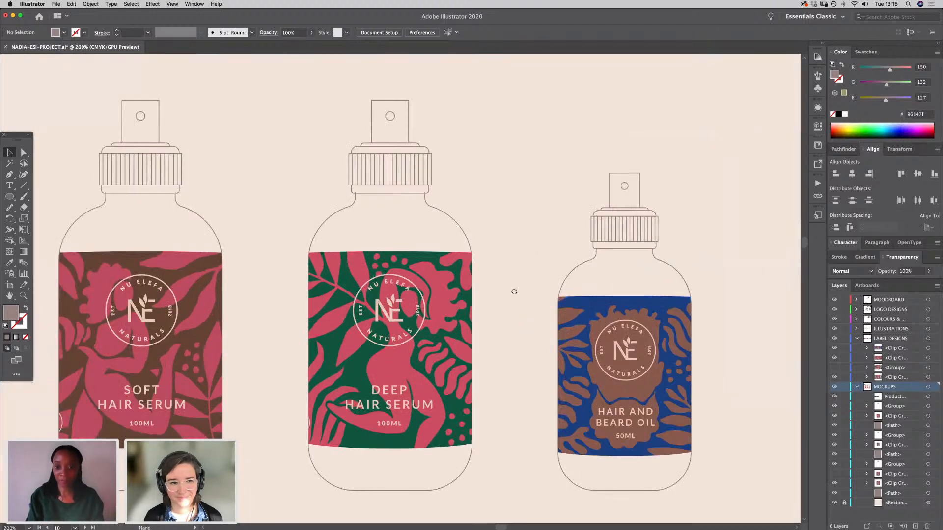
{"action": "left_click_drag", "start_coordinate": [512, 293], "coordinate": [514, 342]}
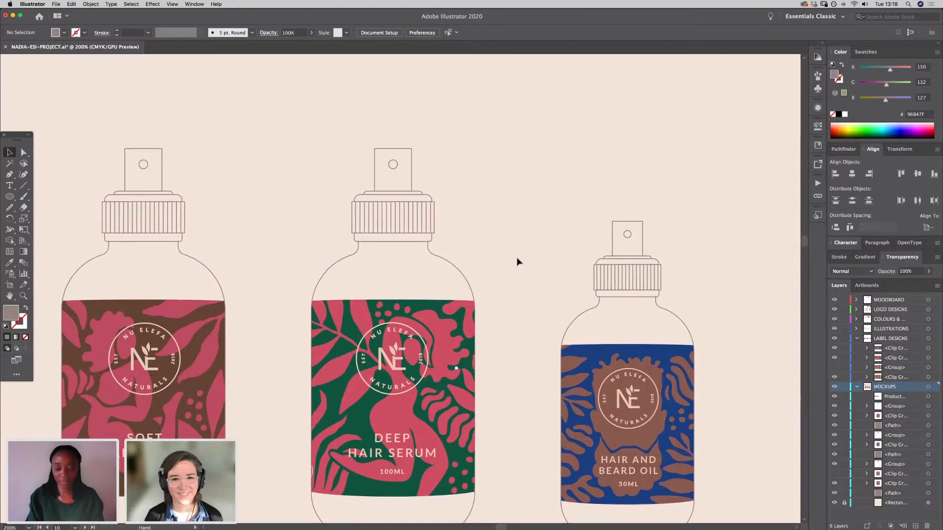
Step: Review the whole Product mockups artboard and the flat Deep Hair Serum label artwork on its own artboard
{"action": "key", "text": "super+minus"}
{"action": "key", "text": "super+minus"}
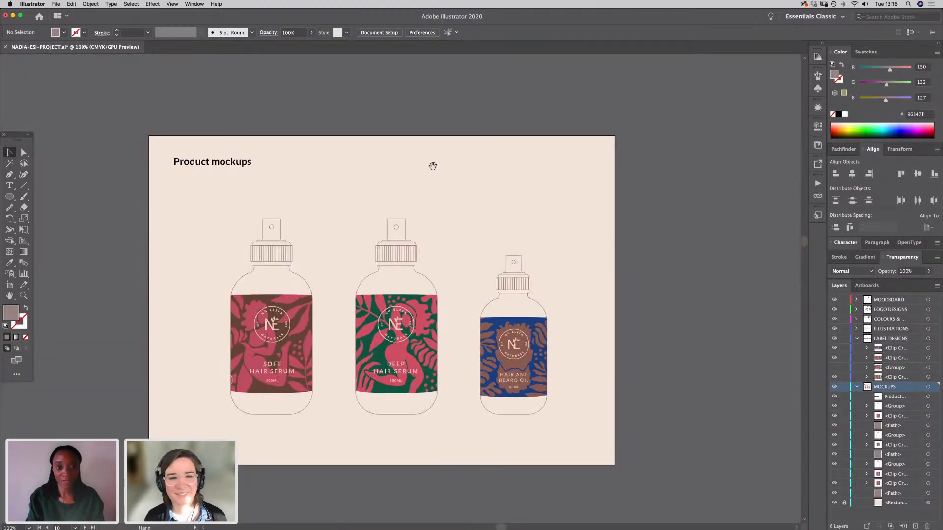
{"action": "left_click_drag", "start_coordinate": [434, 191], "coordinate": [436, 397]}
{"action": "left_click_drag", "start_coordinate": [459, 201], "coordinate": [462, 385]}
{"action": "scroll", "coordinate": [461, 384], "scroll_direction": "up", "scroll_amount": 5}
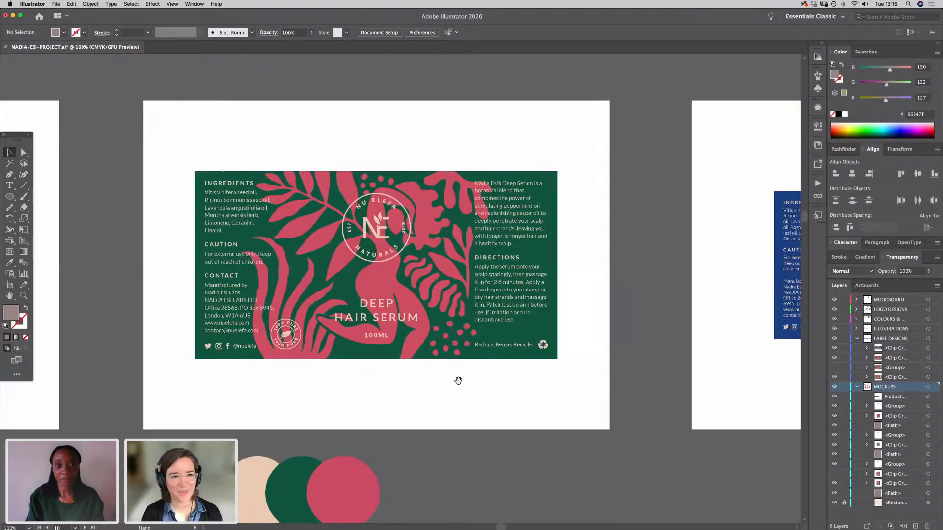
{"action": "scroll", "coordinate": [498, 204], "scroll_direction": "up", "scroll_amount": 2}
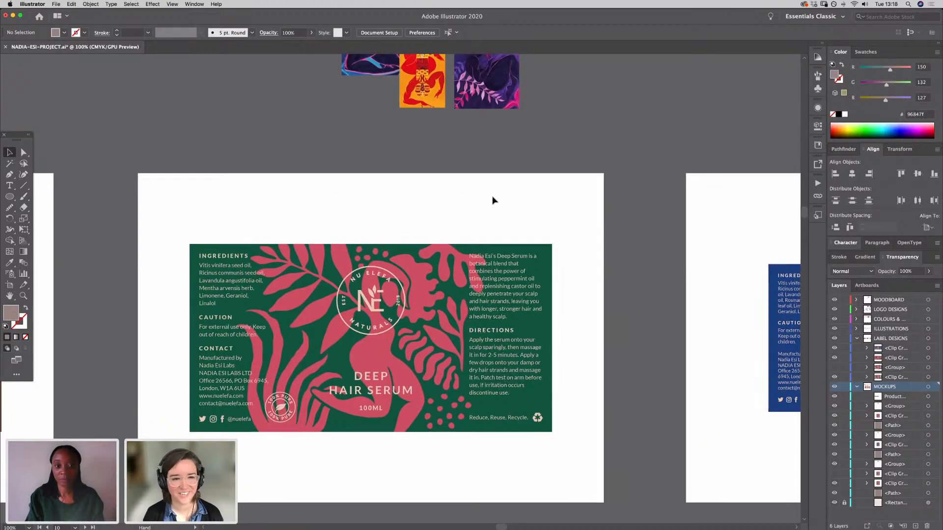
Step: Switch to Google Chrome, close the open Behance project, and reopen the Nadia Esi haircare project at its beginning
{"action": "key", "text": "super+Tab"}
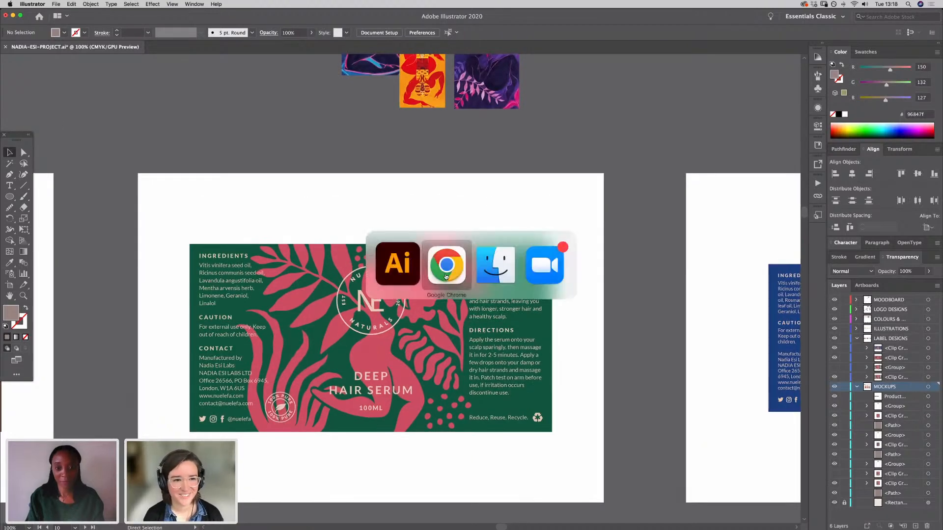
{"action": "left_click", "coordinate": [445, 276]}
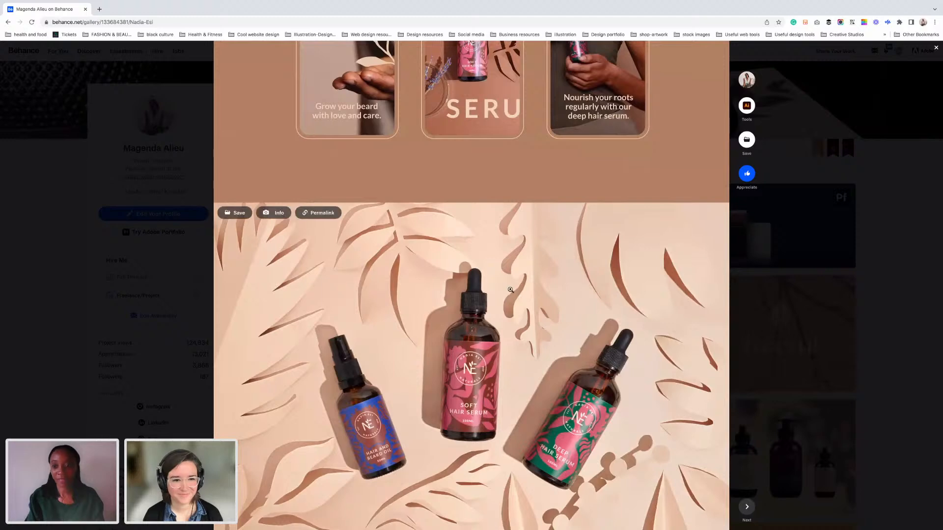
{"action": "scroll", "coordinate": [511, 290], "scroll_direction": "up", "scroll_amount": 6}
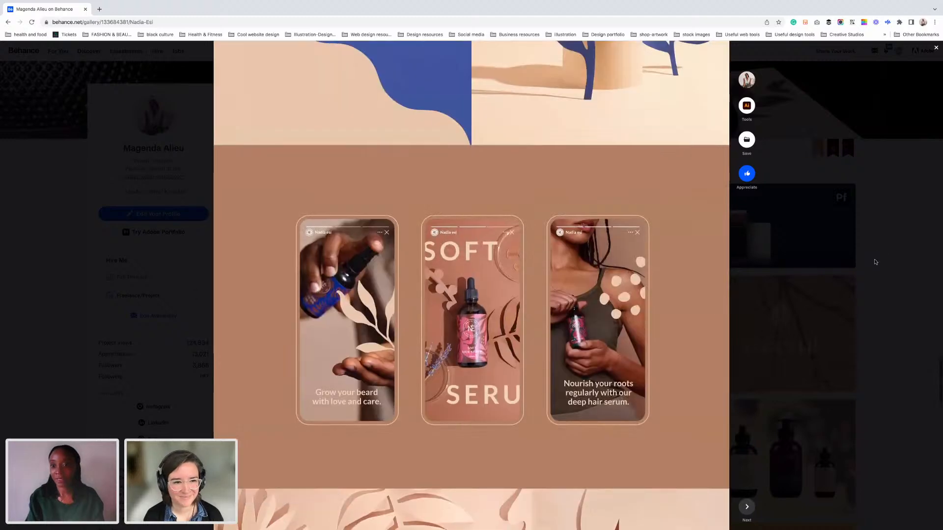
{"action": "left_click", "coordinate": [875, 261]}
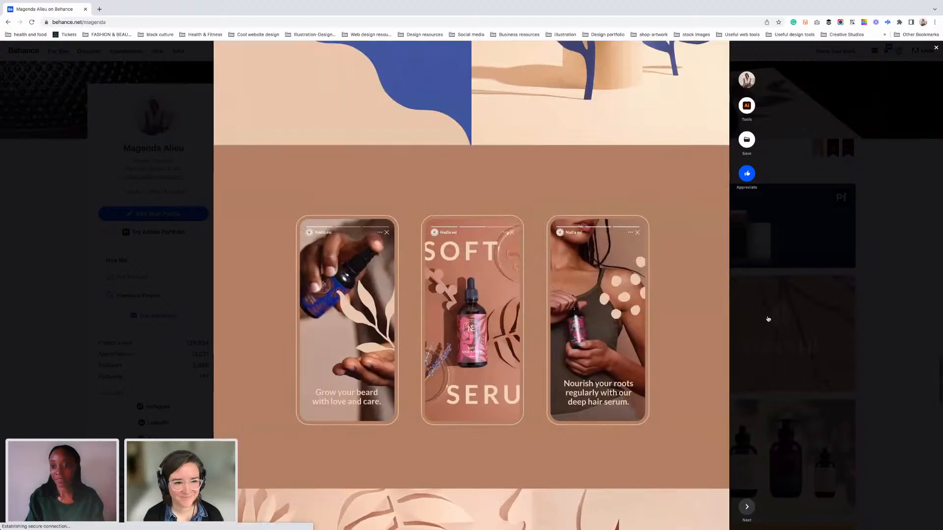
{"action": "left_click", "coordinate": [560, 324]}
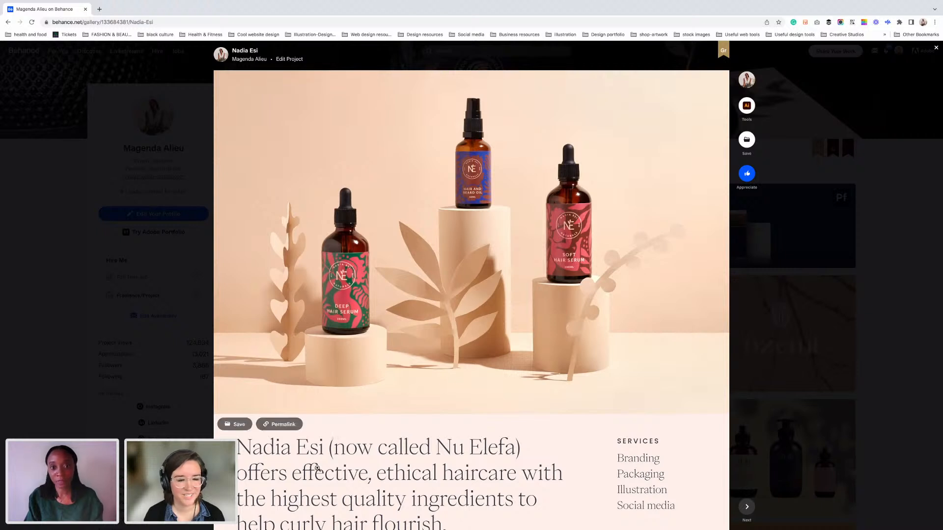
Step: Read the project's introduction and services list, and examine the pair of model portraits with the overlaid logo below it
{"action": "scroll", "coordinate": [339, 417], "scroll_direction": "down", "scroll_amount": 1}
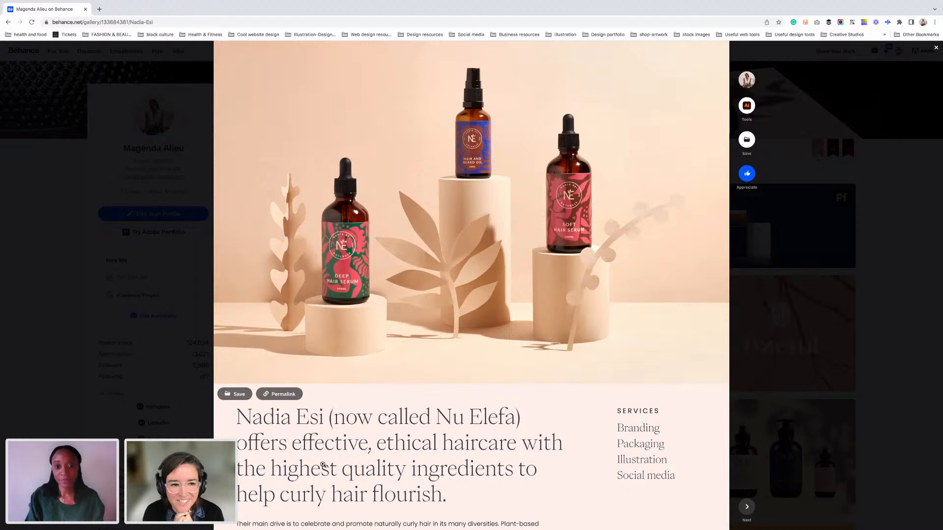
{"action": "scroll", "coordinate": [323, 464], "scroll_direction": "down", "scroll_amount": 5}
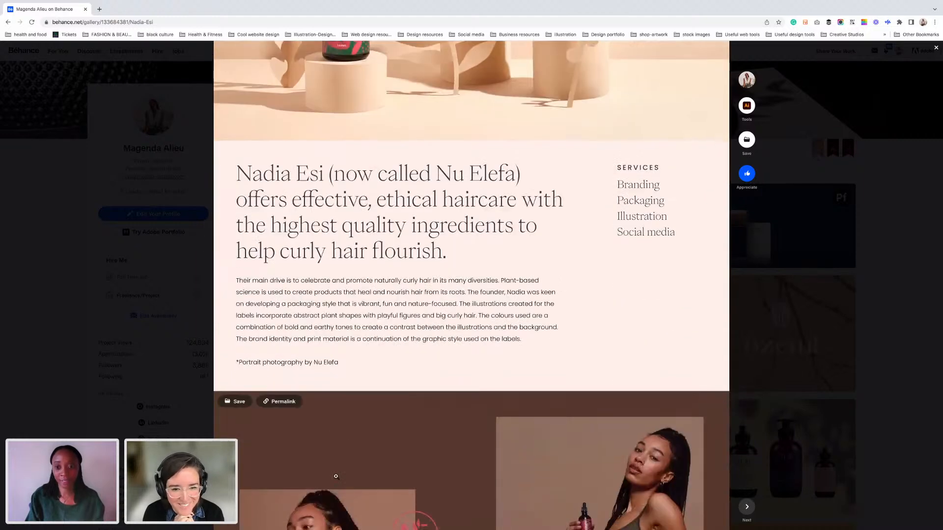
{"action": "scroll", "coordinate": [343, 476], "scroll_direction": "down", "scroll_amount": 3}
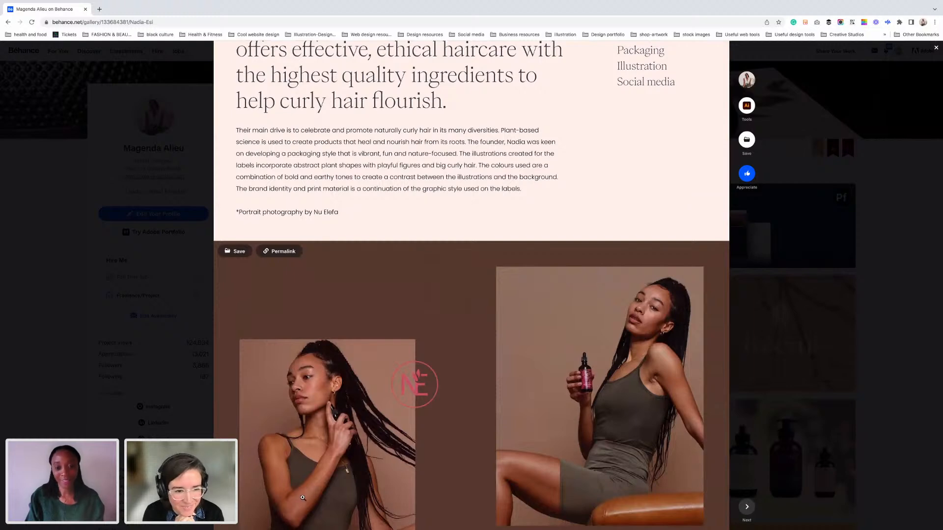
{"action": "scroll", "coordinate": [303, 498], "scroll_direction": "down", "scroll_amount": 3}
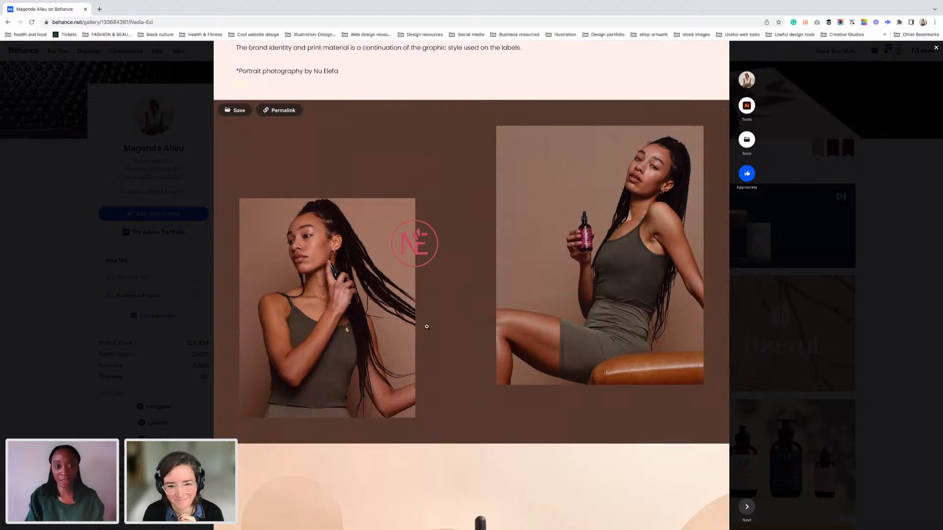
{"action": "scroll", "coordinate": [427, 326], "scroll_direction": "up", "scroll_amount": 2}
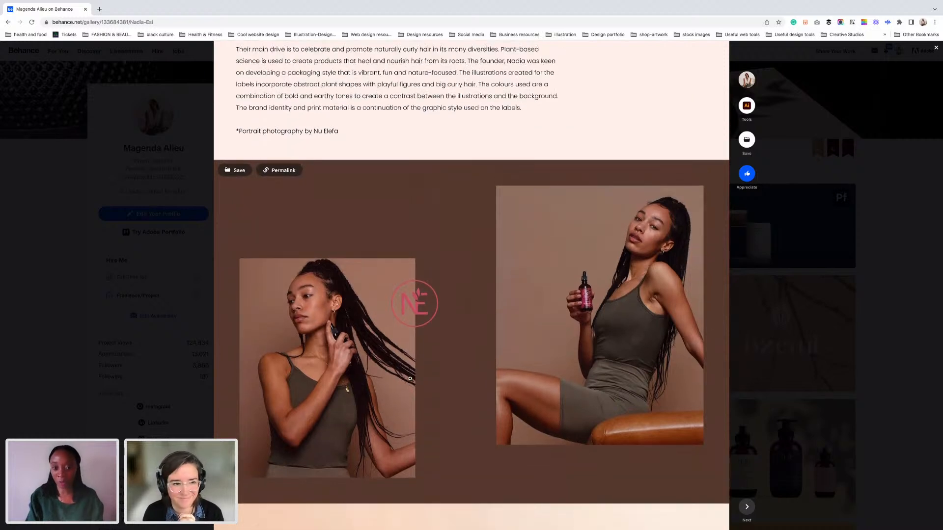
{"action": "scroll", "coordinate": [343, 431], "scroll_direction": "down", "scroll_amount": 2}
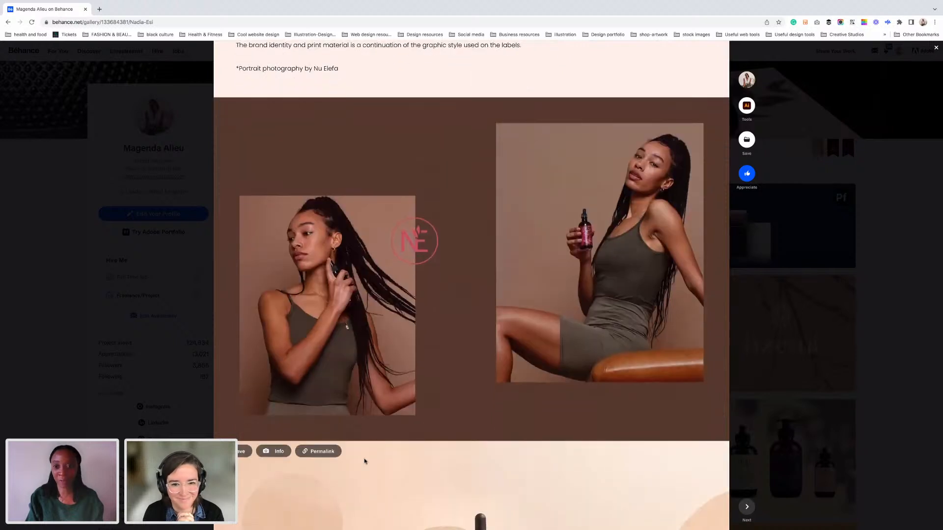
{"action": "scroll", "coordinate": [364, 459], "scroll_direction": "down", "scroll_amount": 3}
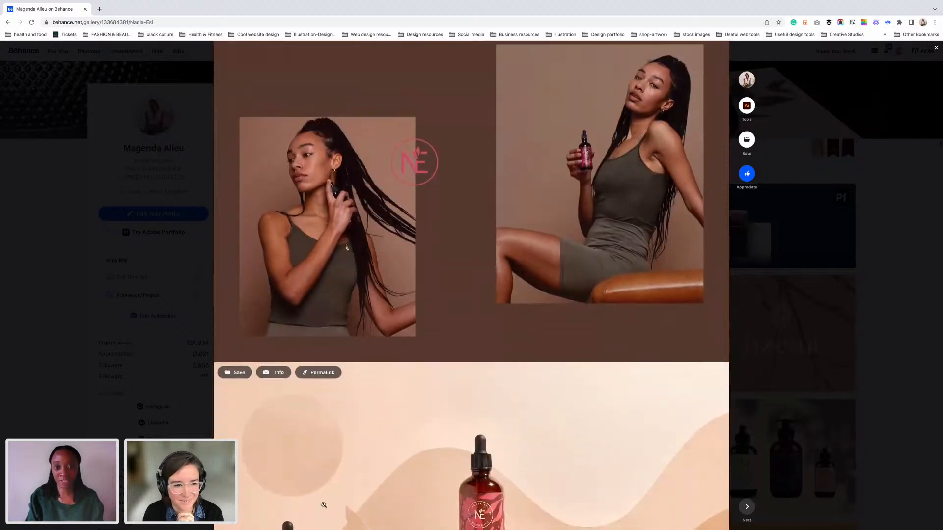
Step: Examine the three-bottle paper-landscape scene and the panel pairing the round logo and plant illustrations with a model portrait
{"action": "scroll", "coordinate": [323, 505], "scroll_direction": "down", "scroll_amount": 8}
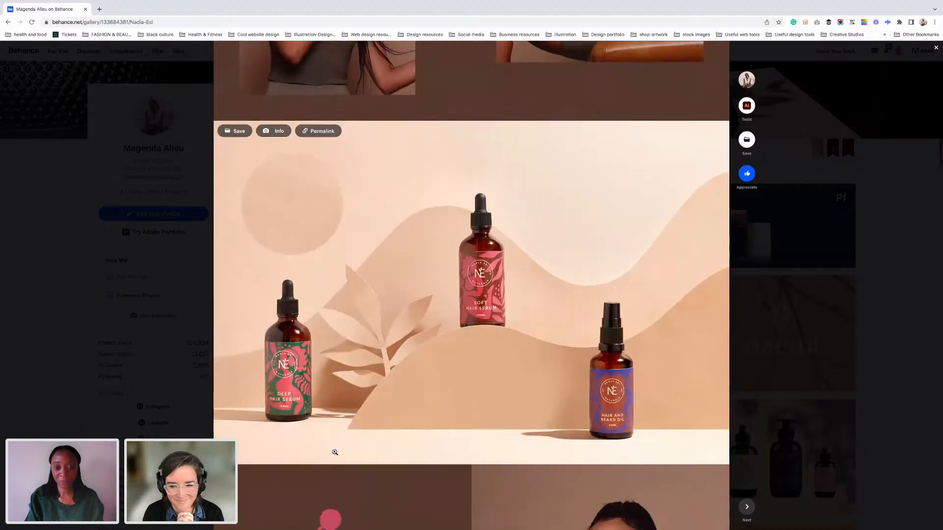
{"action": "scroll", "coordinate": [332, 448], "scroll_direction": "down", "scroll_amount": 2}
{"action": "scroll", "coordinate": [334, 452], "scroll_direction": "down", "scroll_amount": 3}
{"action": "scroll", "coordinate": [295, 486], "scroll_direction": "down", "scroll_amount": 3}
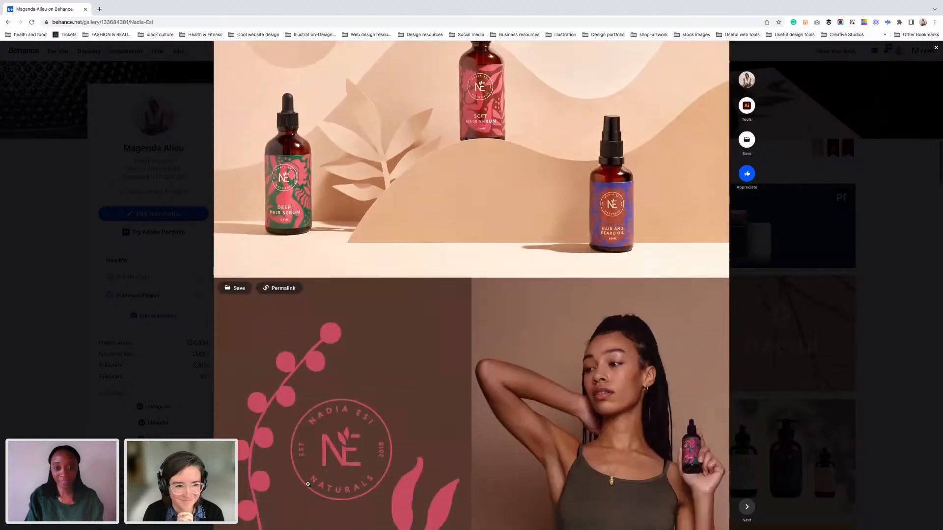
{"action": "scroll", "coordinate": [296, 486], "scroll_direction": "down", "scroll_amount": 7}
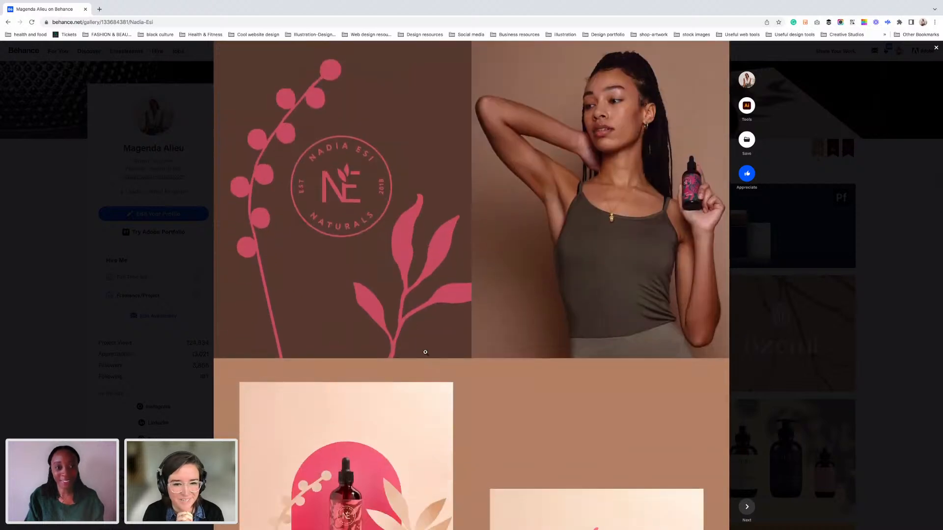
{"action": "scroll", "coordinate": [412, 354], "scroll_direction": "up", "scroll_amount": 3}
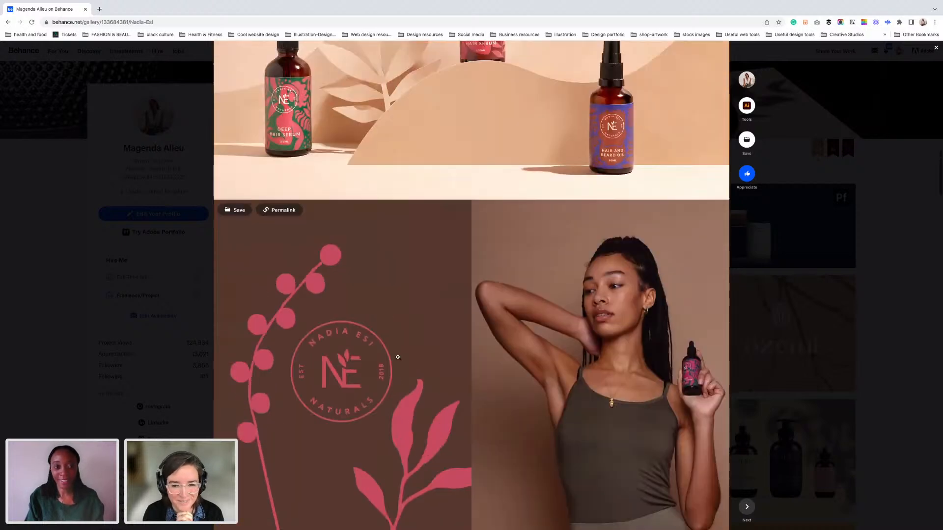
{"action": "scroll", "coordinate": [418, 353], "scroll_direction": "up", "scroll_amount": 5}
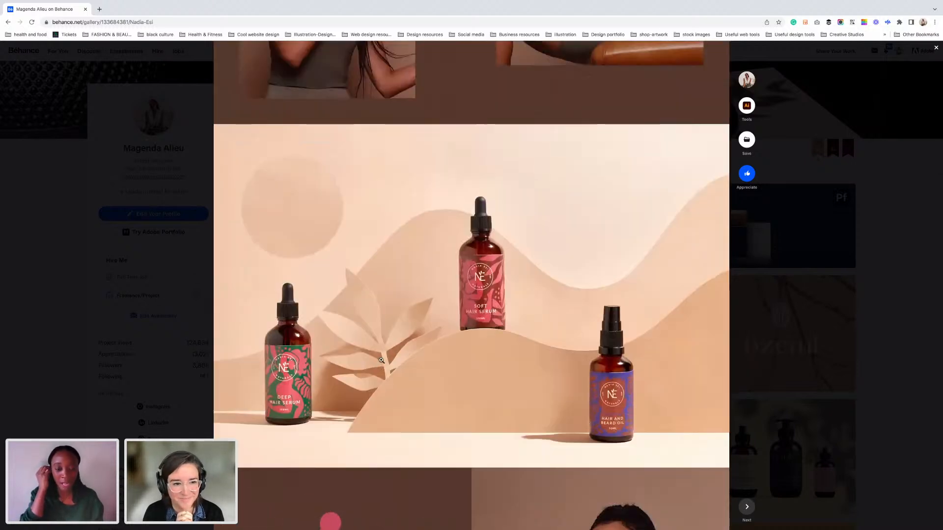
{"action": "mouse_move", "coordinate": [447, 247]}
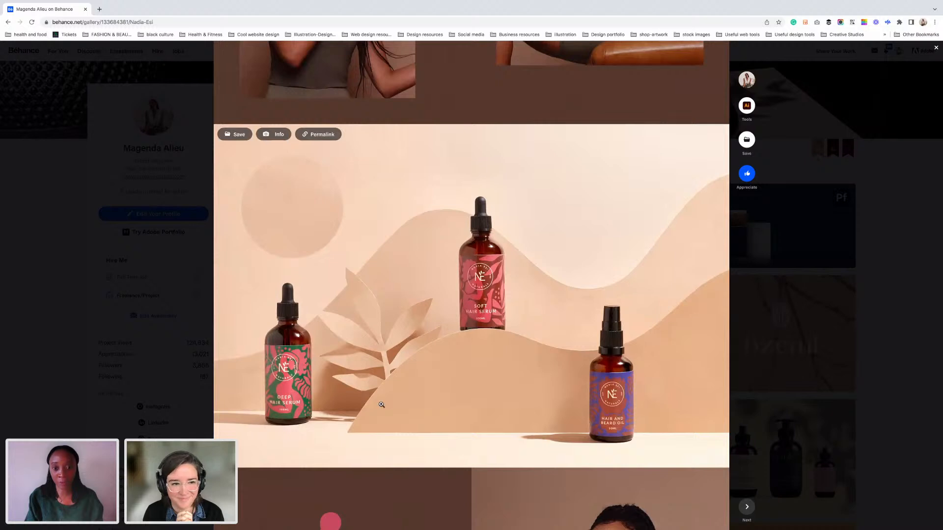
{"action": "scroll", "coordinate": [288, 507], "scroll_direction": "down", "scroll_amount": 1}
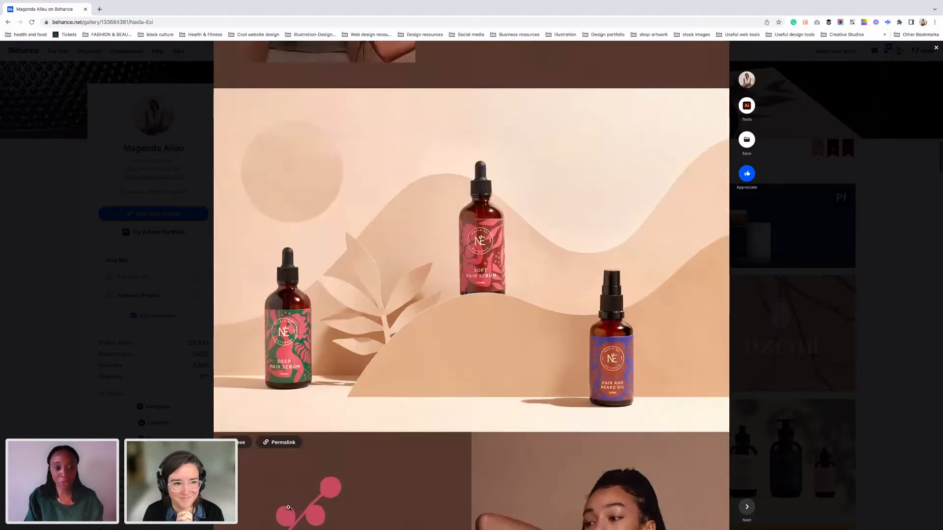
{"action": "scroll", "coordinate": [288, 507], "scroll_direction": "down", "scroll_amount": 5}
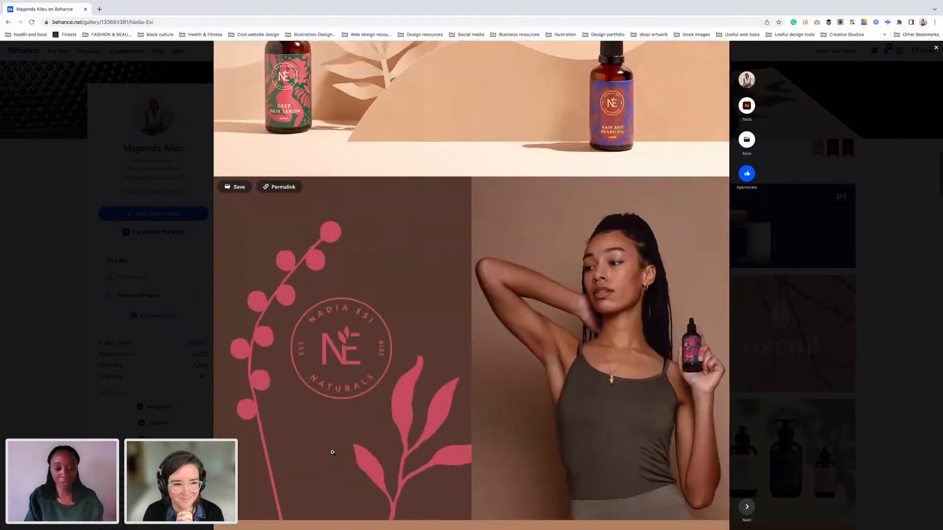
{"action": "scroll", "coordinate": [332, 453], "scroll_direction": "down", "scroll_amount": 2}
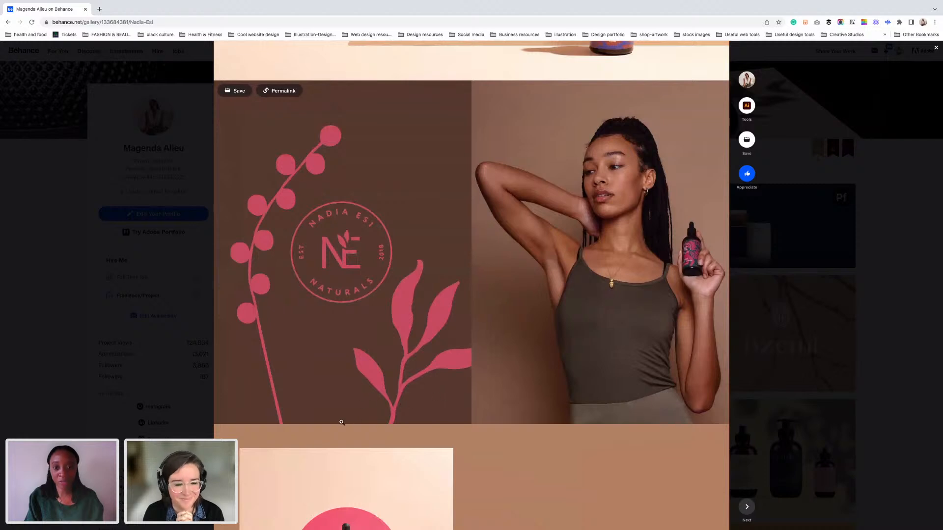
{"action": "scroll", "coordinate": [324, 435], "scroll_direction": "down", "scroll_amount": 1}
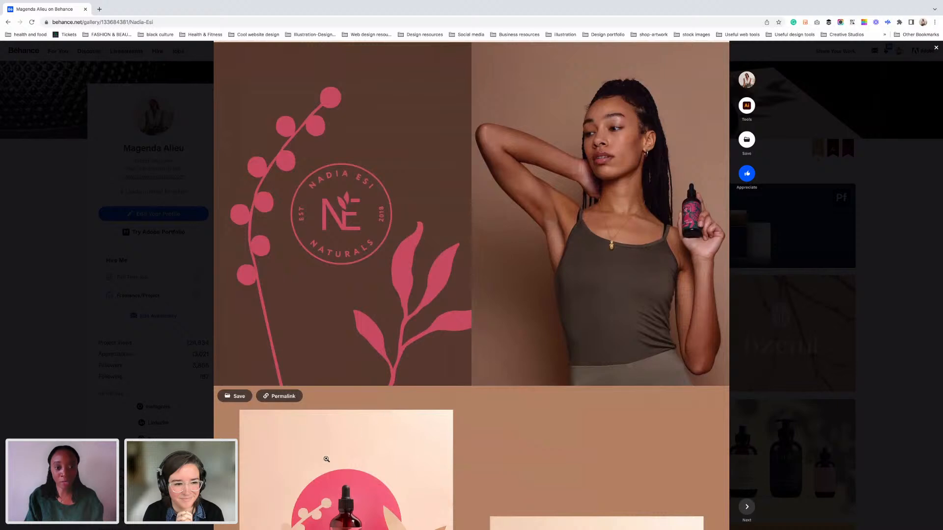
Step: Compare the two framed product photos: the bottle before the pink arch and the Deep Hair Serum pair with paper leaves
{"action": "scroll", "coordinate": [313, 481], "scroll_direction": "down", "scroll_amount": 5}
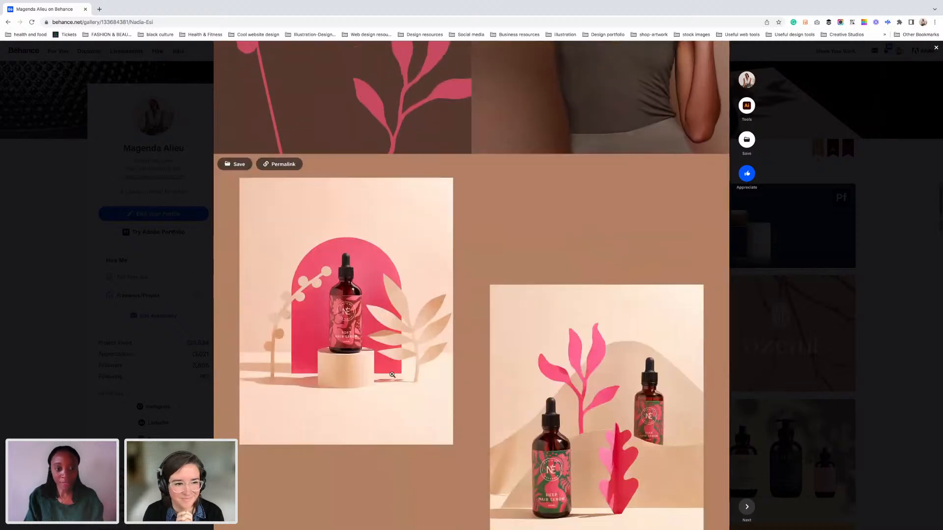
{"action": "scroll", "coordinate": [429, 381], "scroll_direction": "up", "scroll_amount": 5}
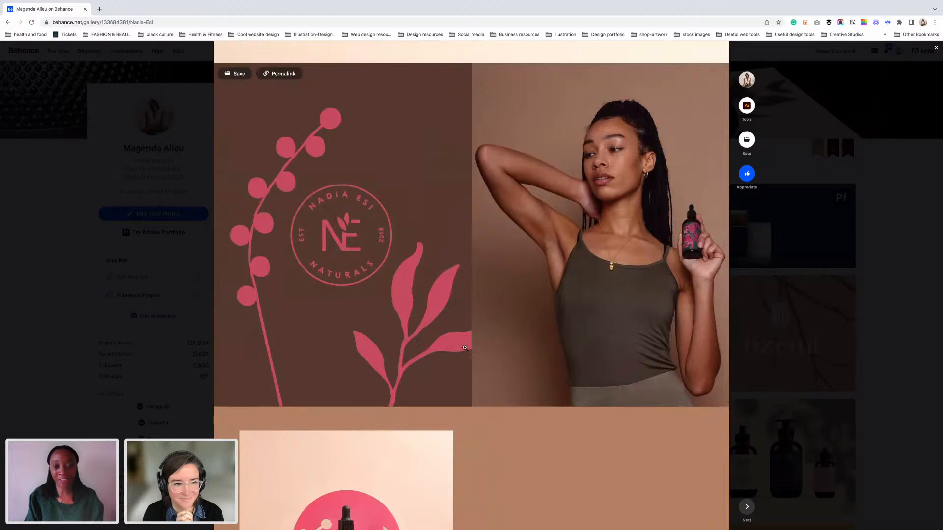
{"action": "scroll", "coordinate": [409, 375], "scroll_direction": "down", "scroll_amount": 6}
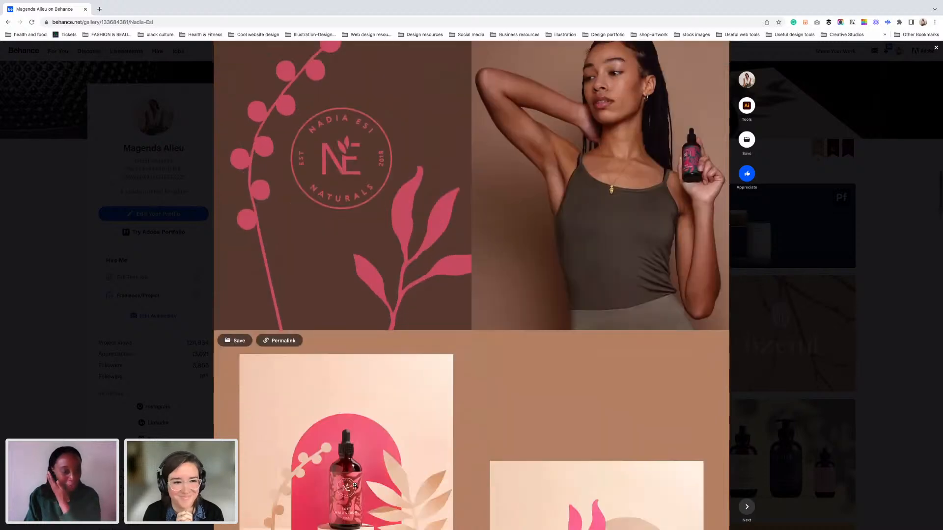
{"action": "scroll", "coordinate": [408, 375], "scroll_direction": "down", "scroll_amount": 1}
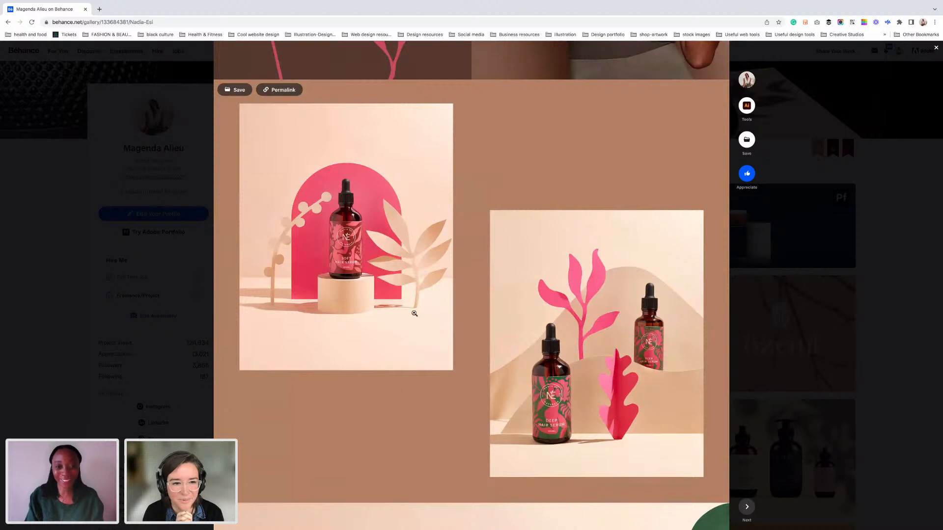
{"action": "scroll", "coordinate": [413, 342], "scroll_direction": "up", "scroll_amount": 2}
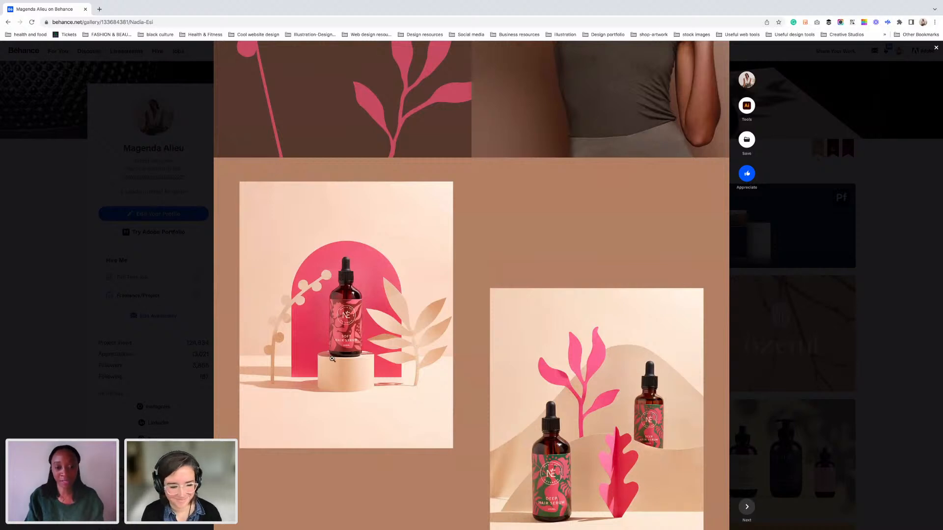
{"action": "scroll", "coordinate": [353, 432], "scroll_direction": "down", "scroll_amount": 3}
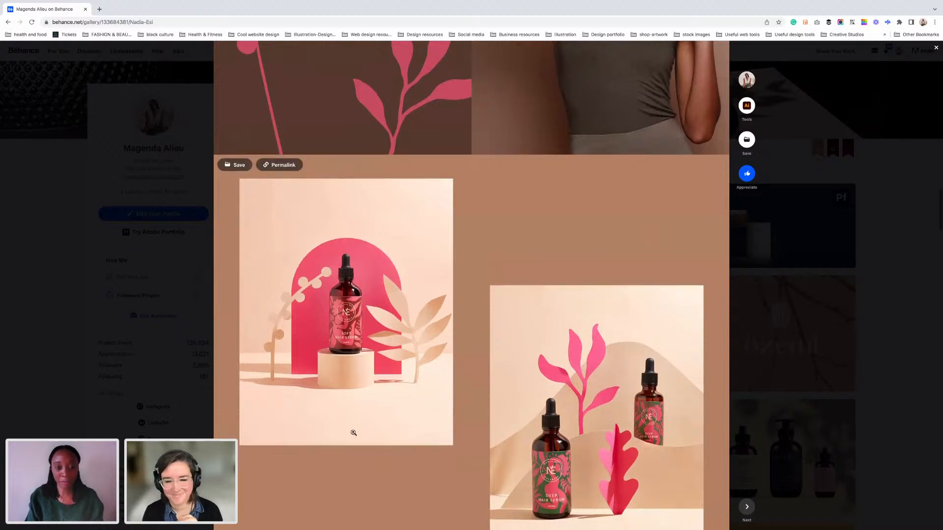
Step: Examine the green Deep Hair Serum scenes and the Ethical Haircare panel further down the project
{"action": "scroll", "coordinate": [311, 480], "scroll_direction": "down", "scroll_amount": 6}
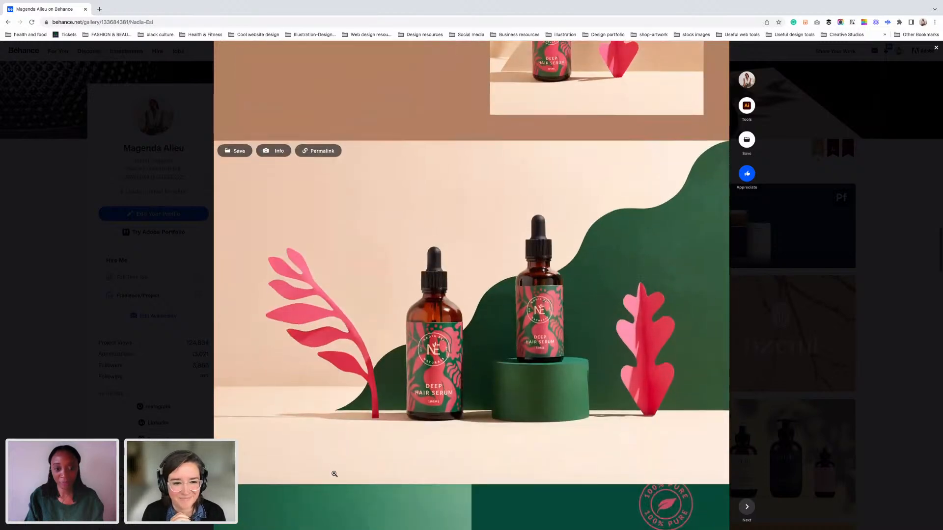
{"action": "scroll", "coordinate": [334, 474], "scroll_direction": "down", "scroll_amount": 4}
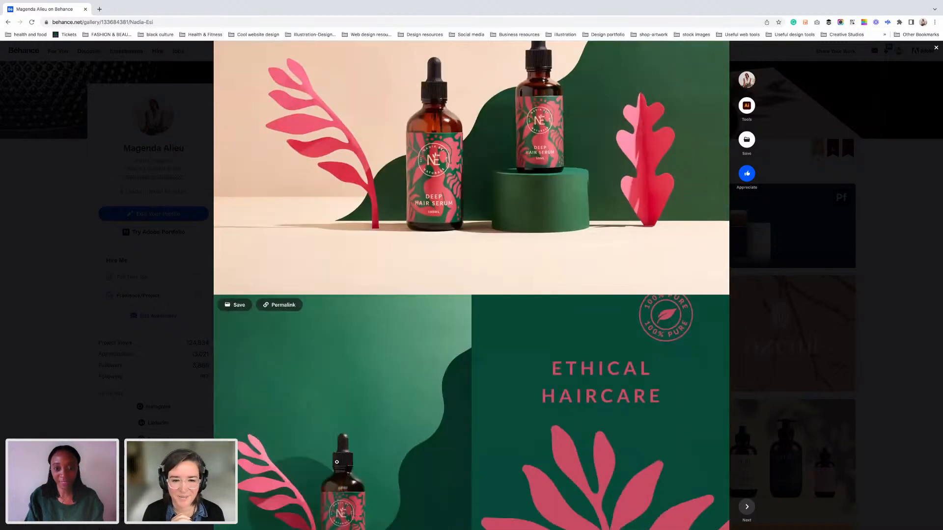
{"action": "scroll", "coordinate": [337, 462], "scroll_direction": "down", "scroll_amount": 2}
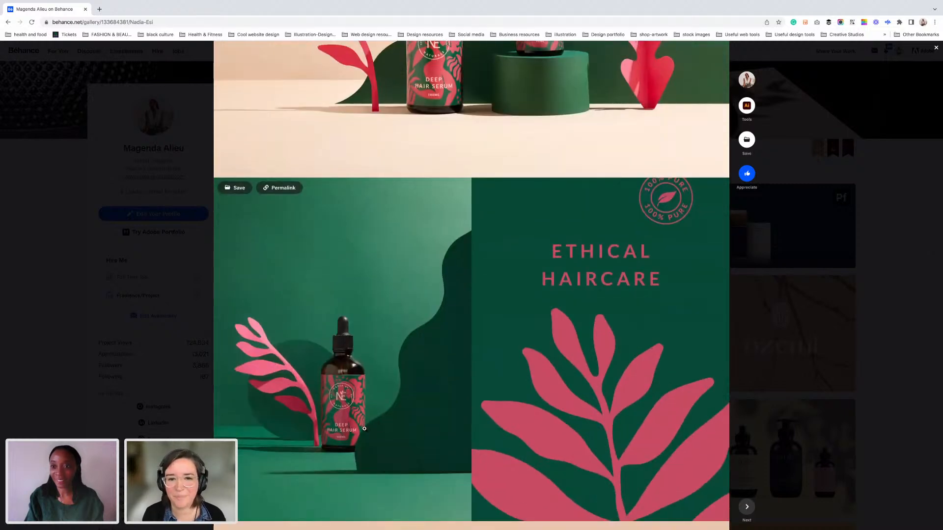